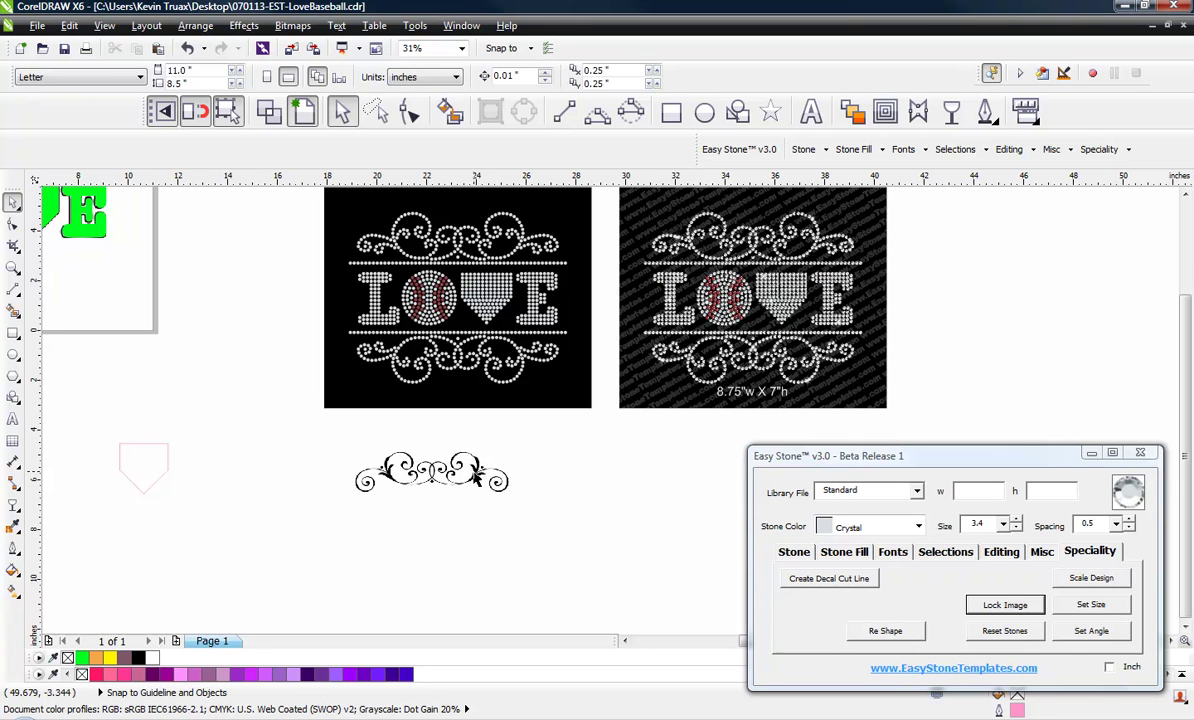
Use Set Size with a guide line across the flourish bitmap to resize the artwork to 8.5 inches wide.
left_click(484, 483)
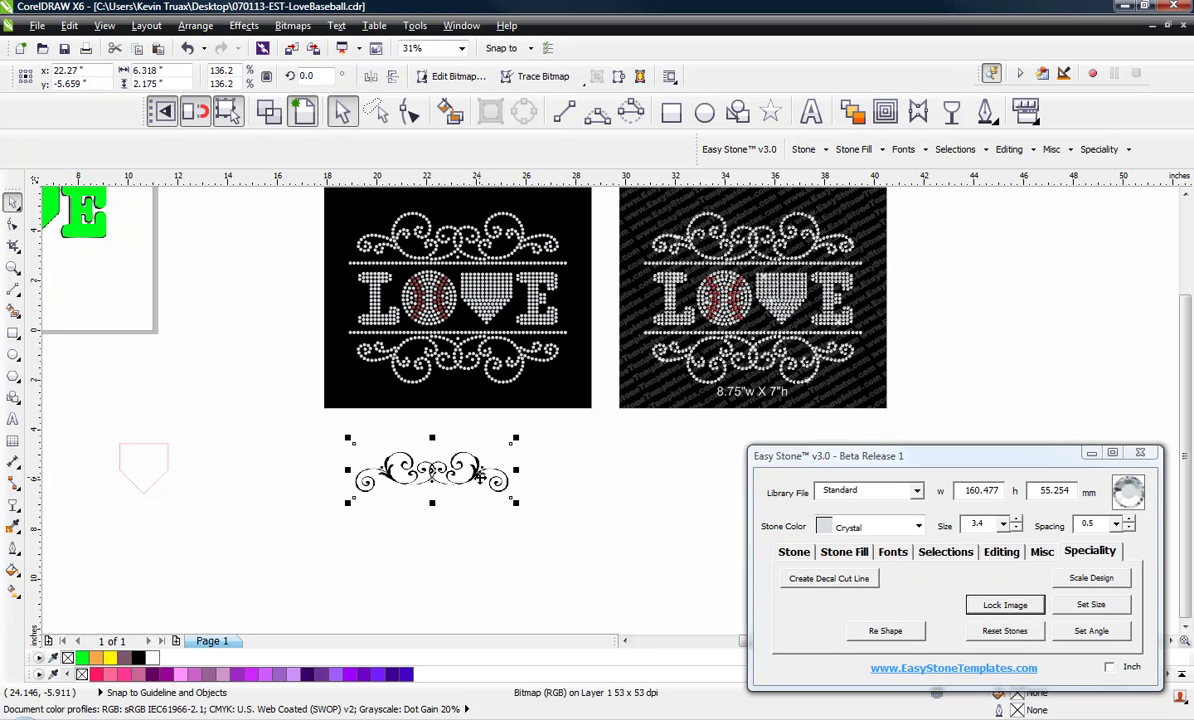
left_click(543, 496)
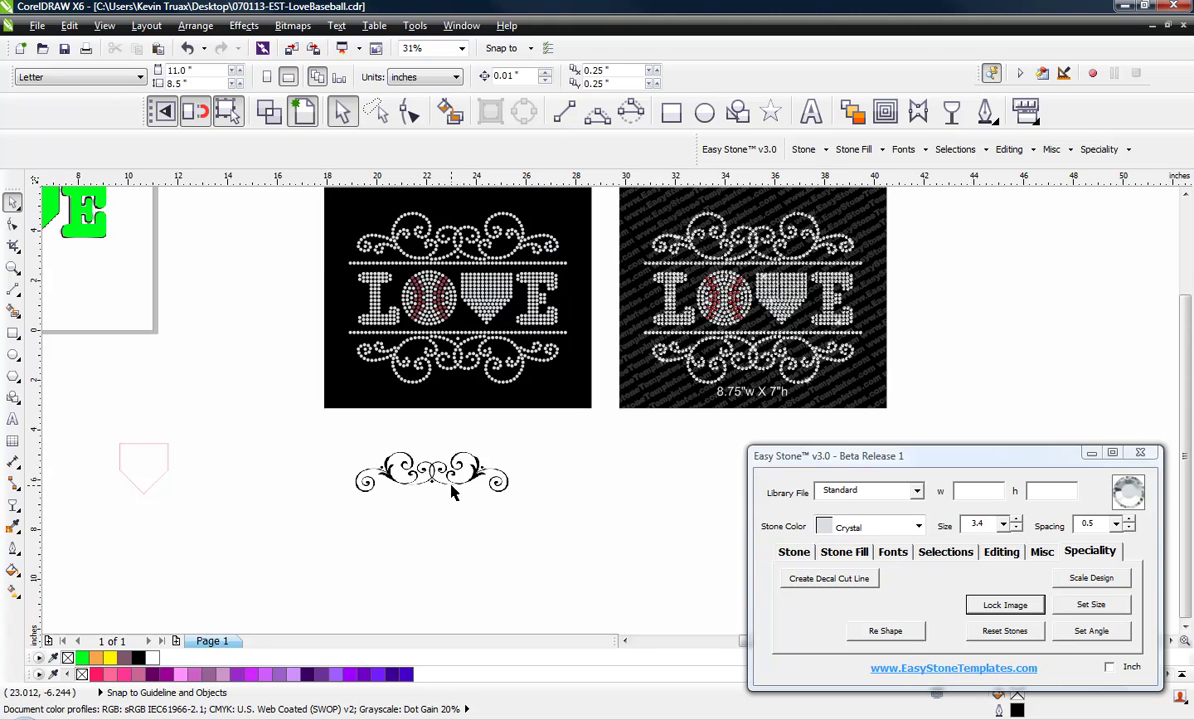
scroll(451, 490, "up", 2)
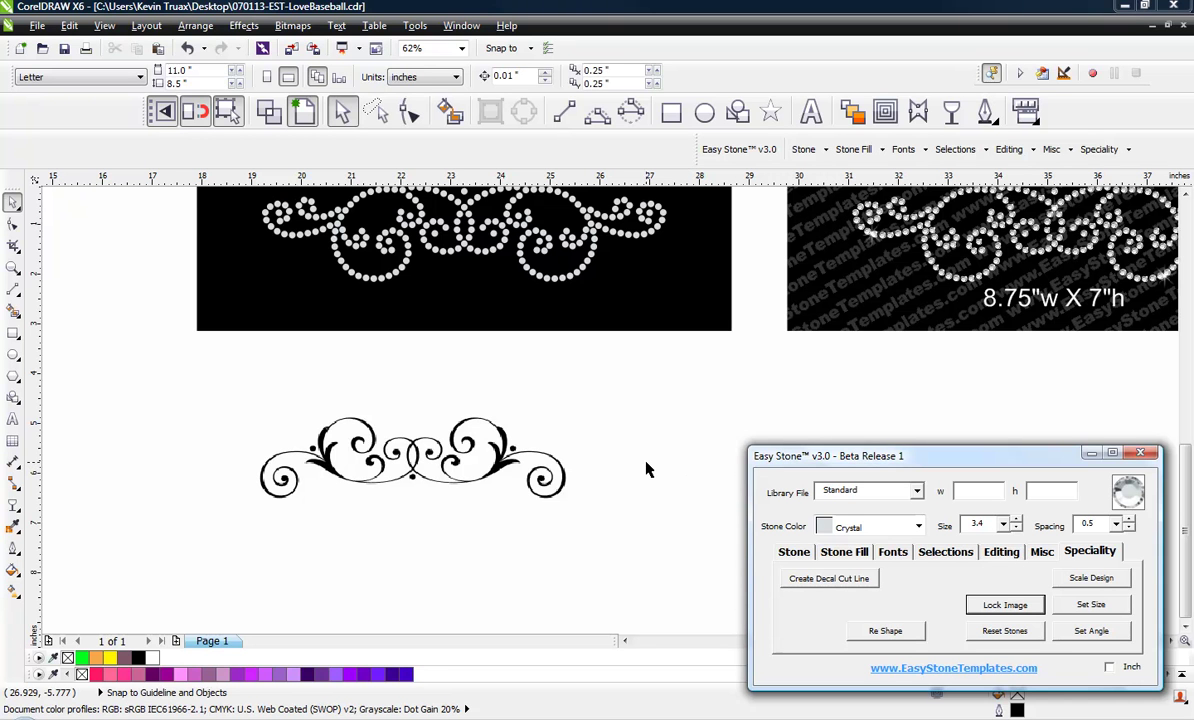
left_click(472, 473)
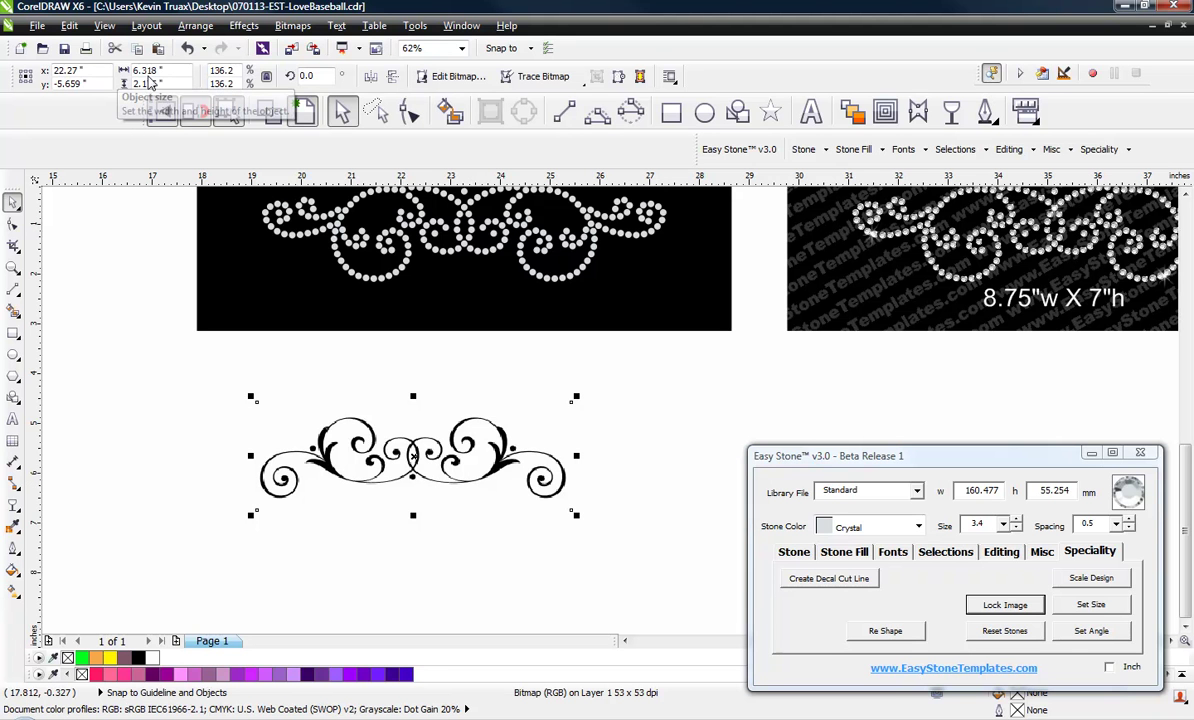
left_click(1075, 615)
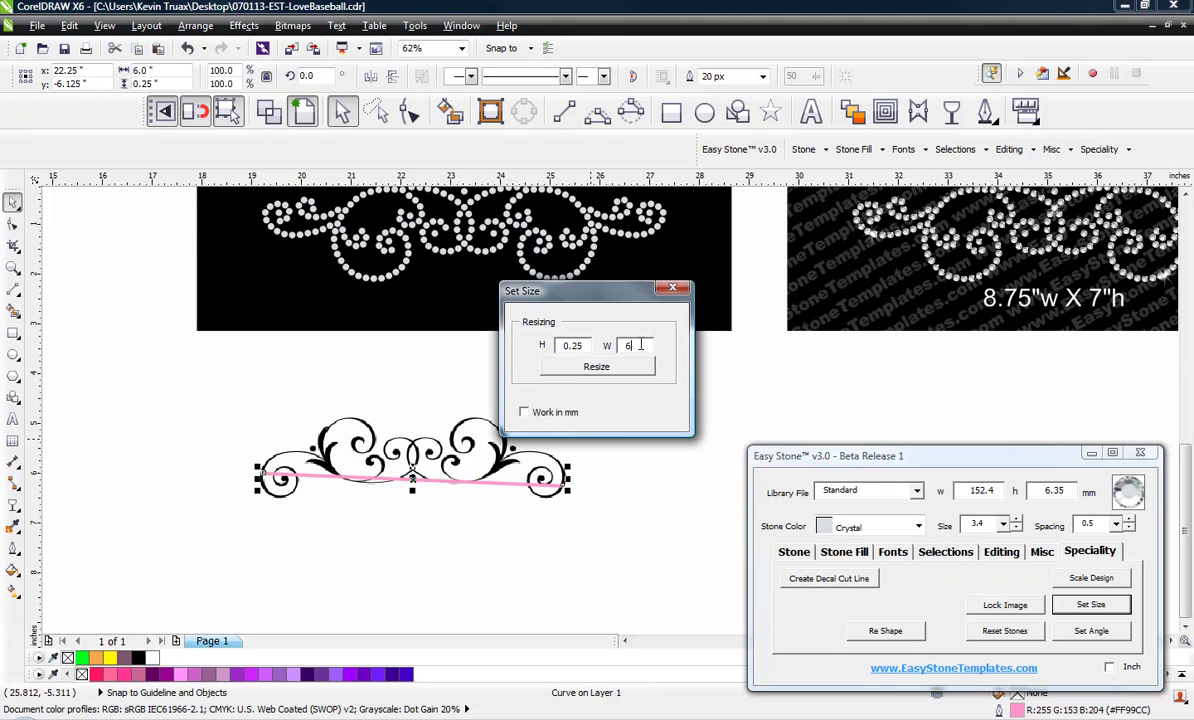
double_click(641, 345)
type("8.5")
left_click(596, 367)
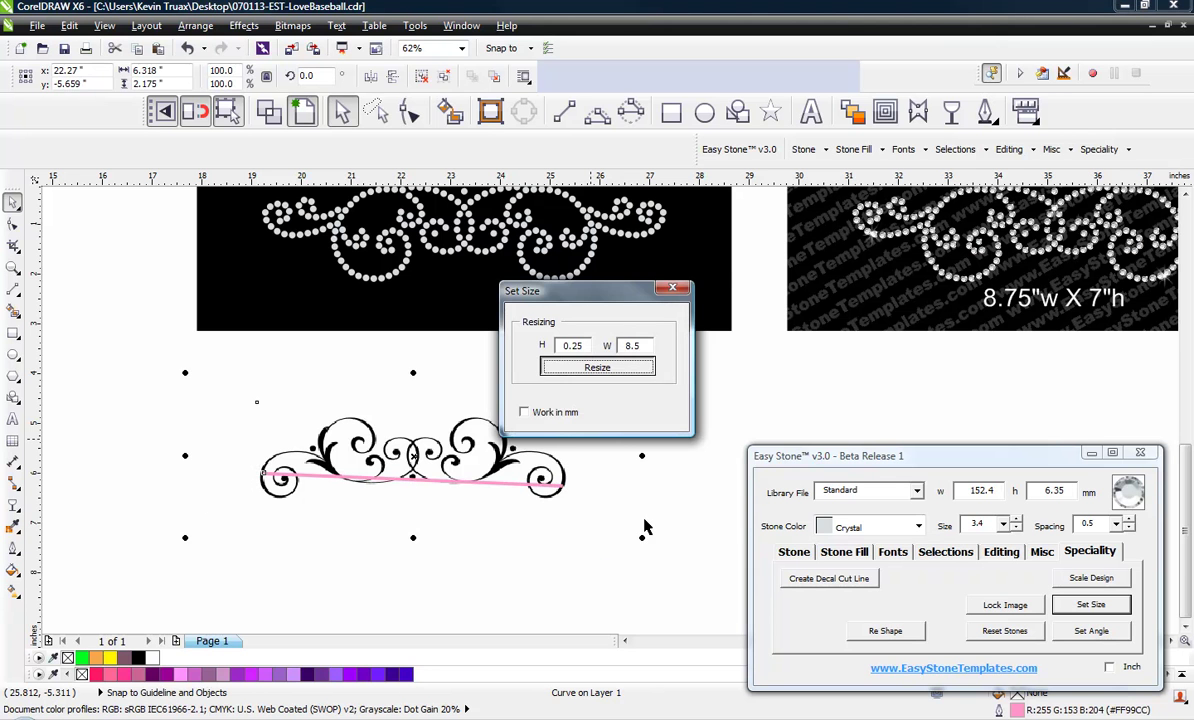
left_click(543, 545)
left_click(480, 443)
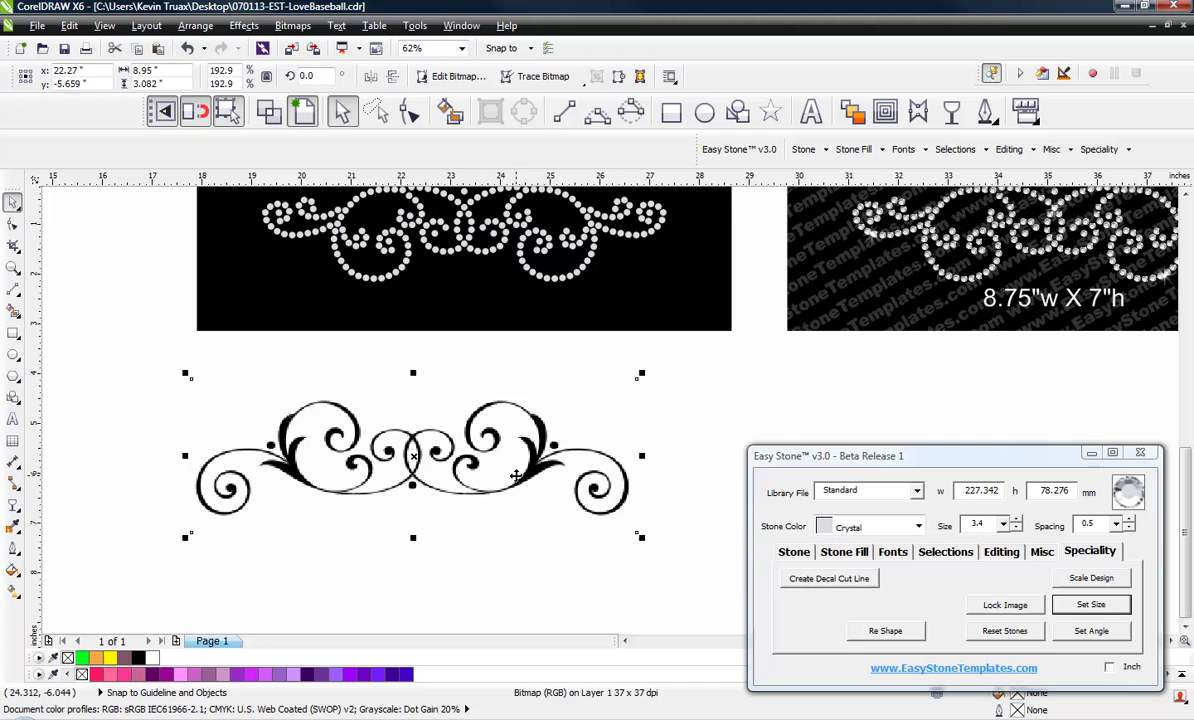
left_click(500, 549)
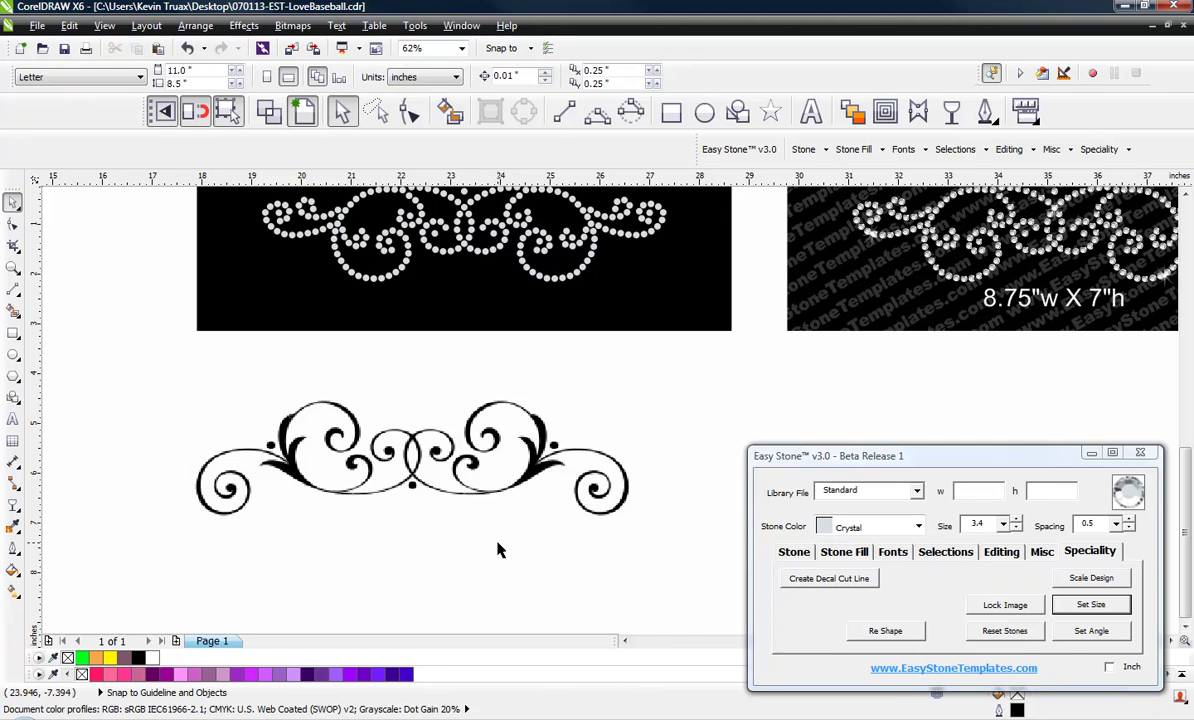
Try locking the resized flourish bitmap with Lock Image, and unlock it again.
left_click(478, 468)
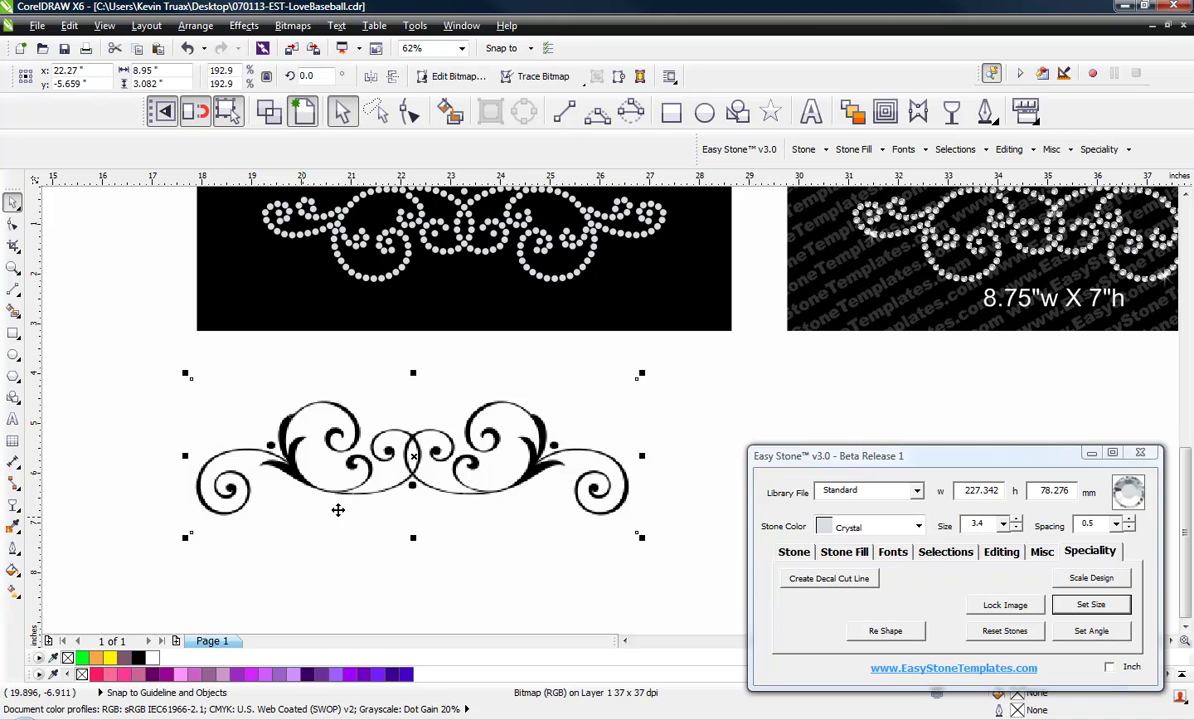
left_click(535, 585)
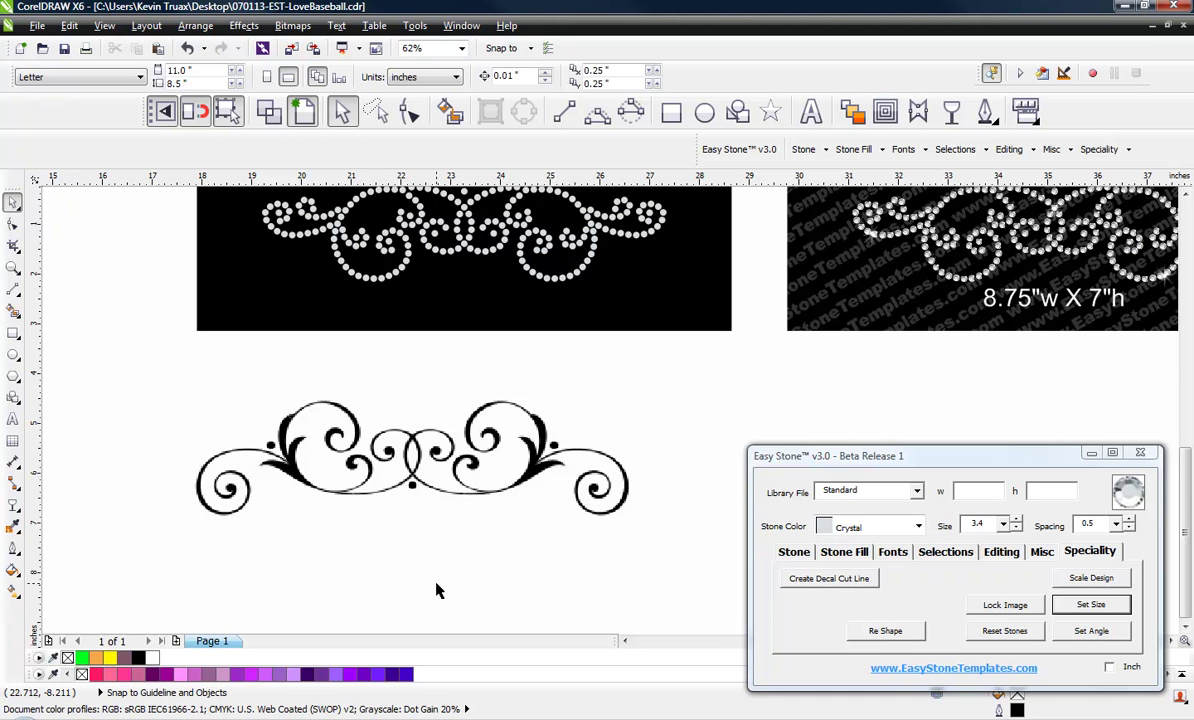
left_click(538, 461)
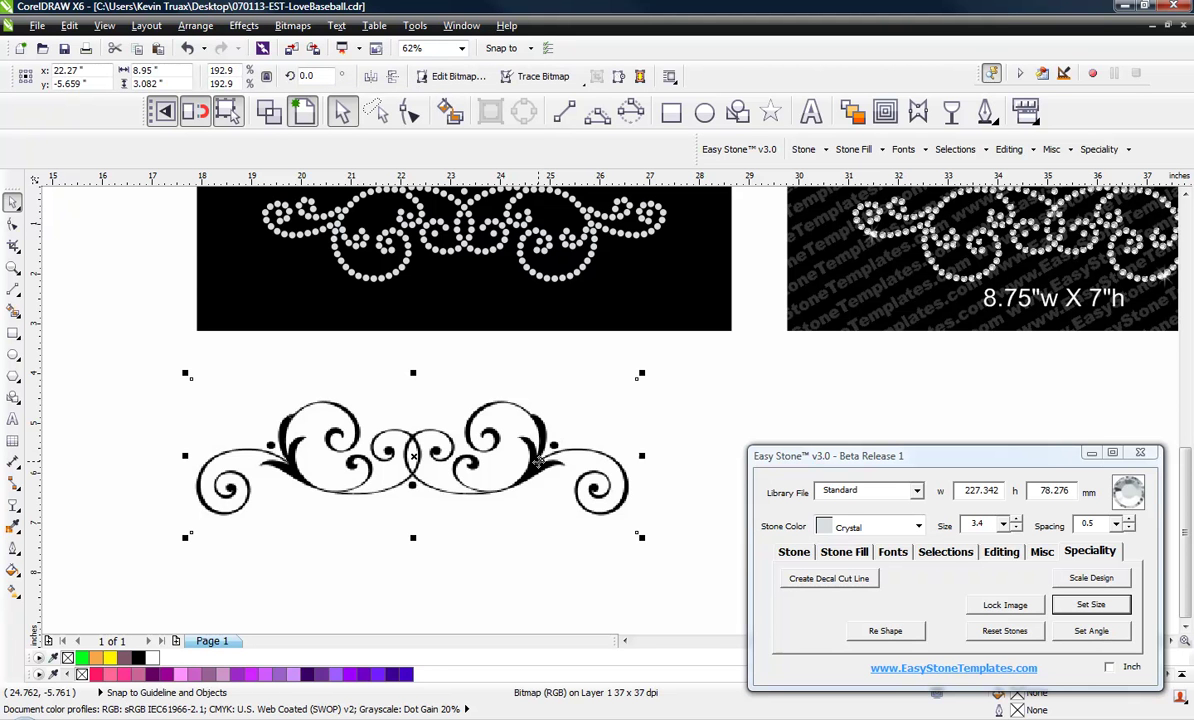
left_click(1005, 605)
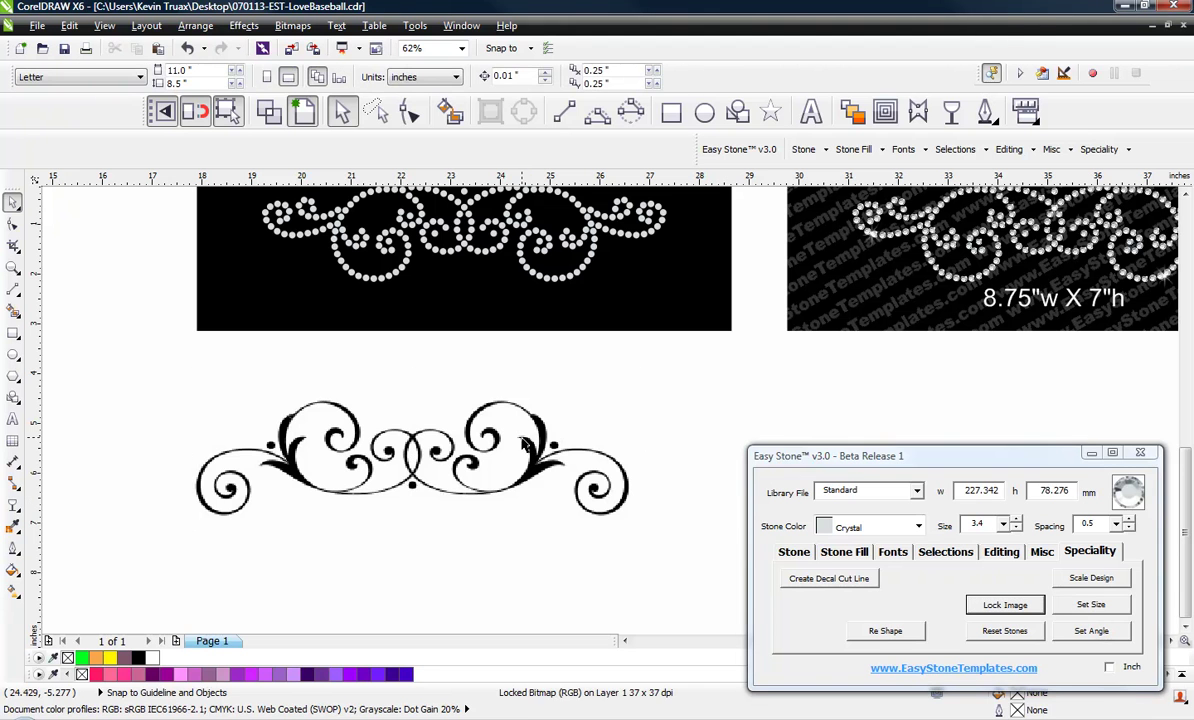
right_click(397, 456)
left_click(440, 462)
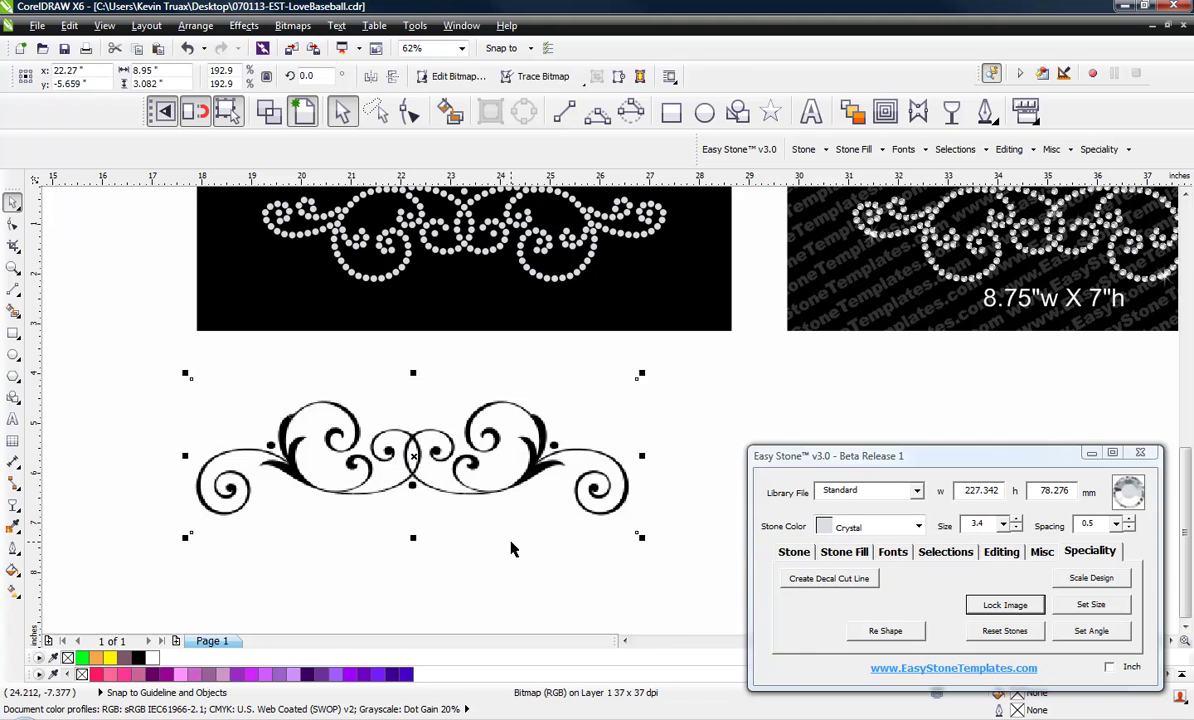
left_click(512, 547)
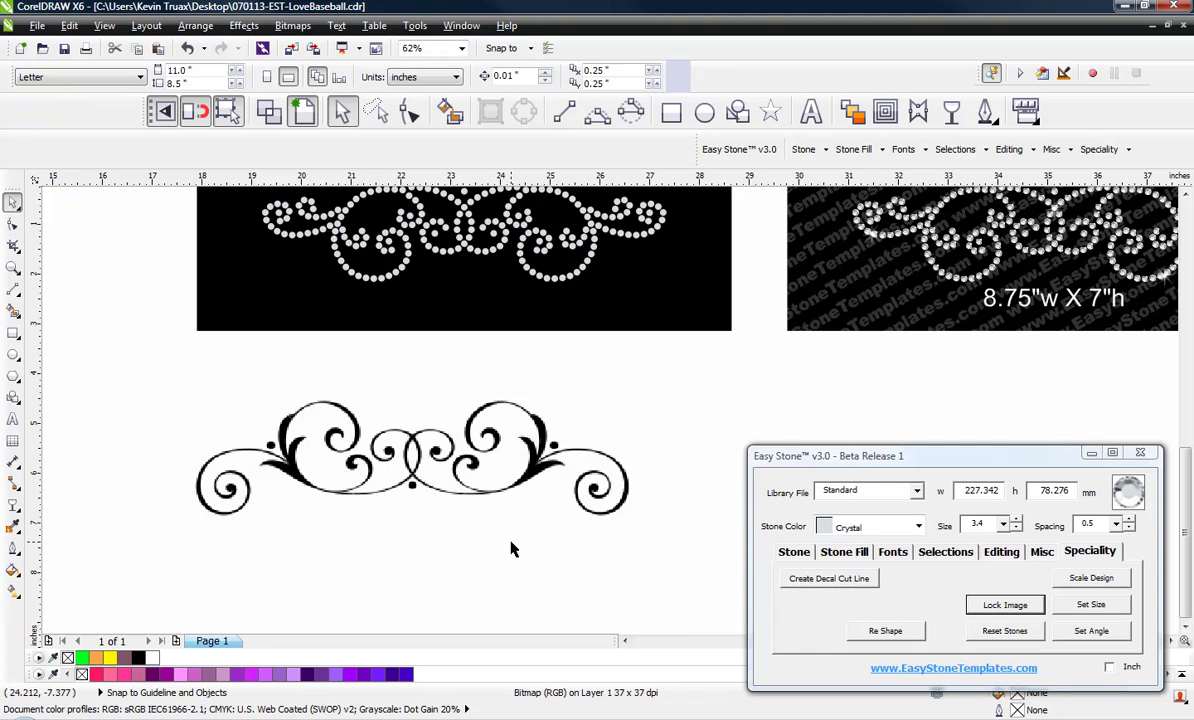
Save a Lock Image transparency value of 50 and lock the flourish bitmap as a faded tracing background.
left_click(991, 607)
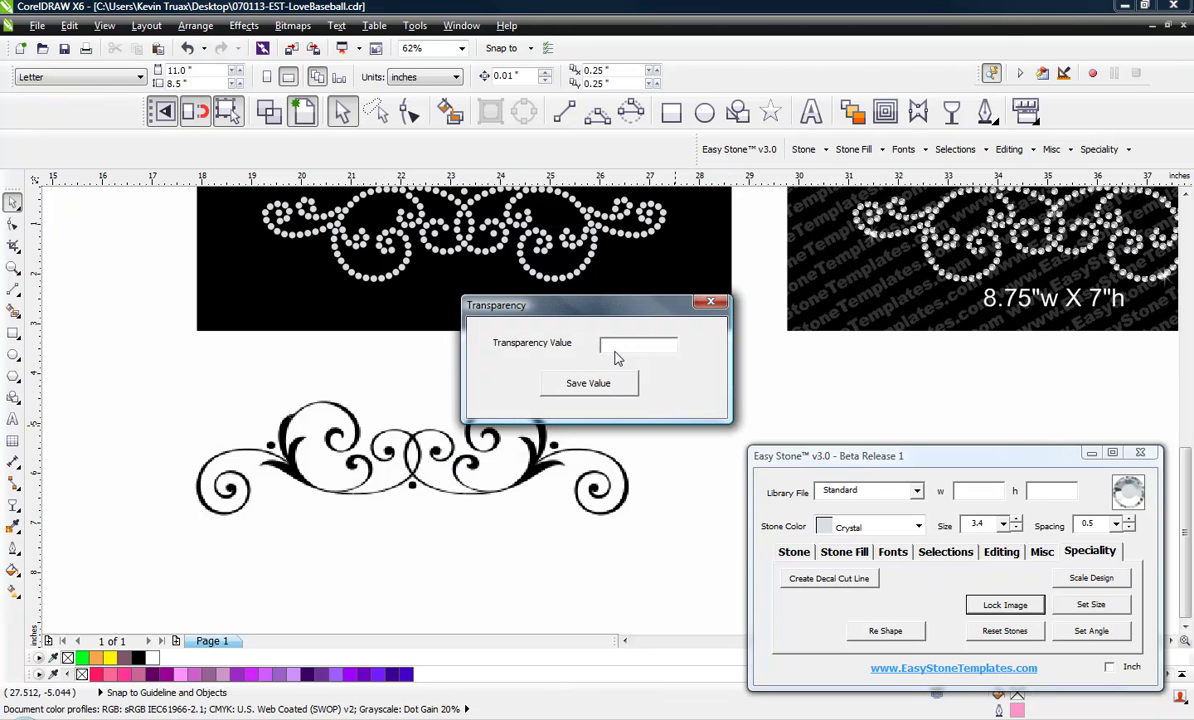
type("50")
left_click(605, 383)
left_click(565, 416)
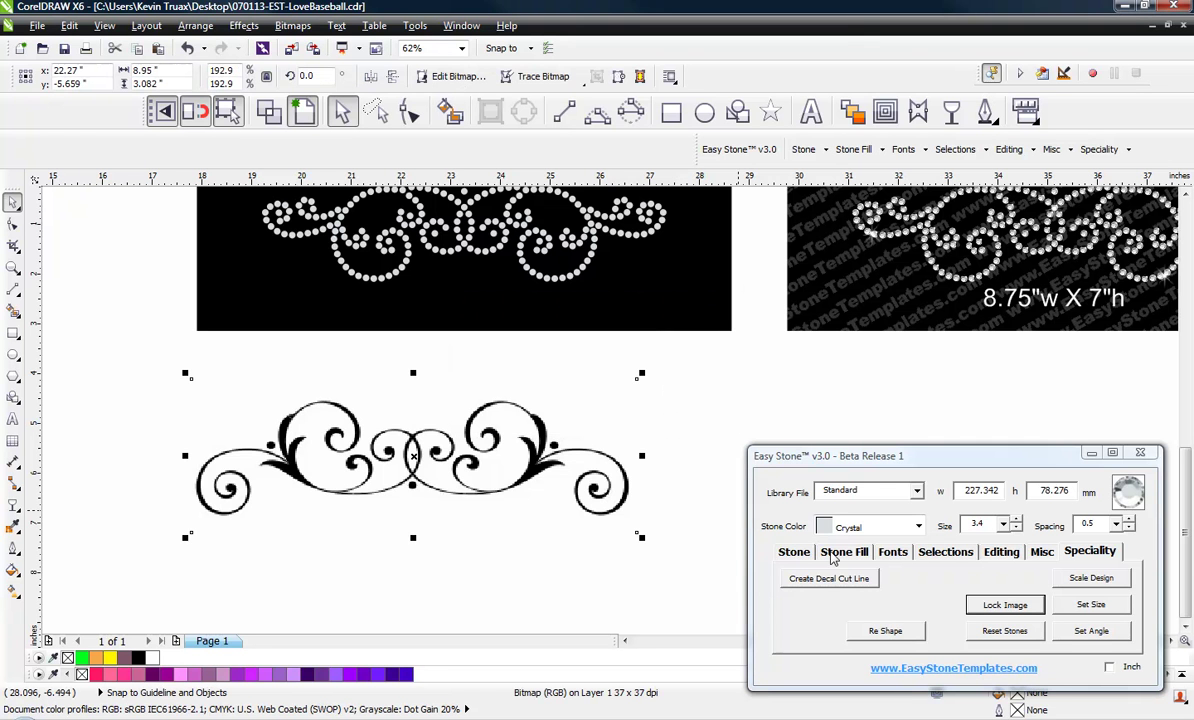
left_click(991, 607)
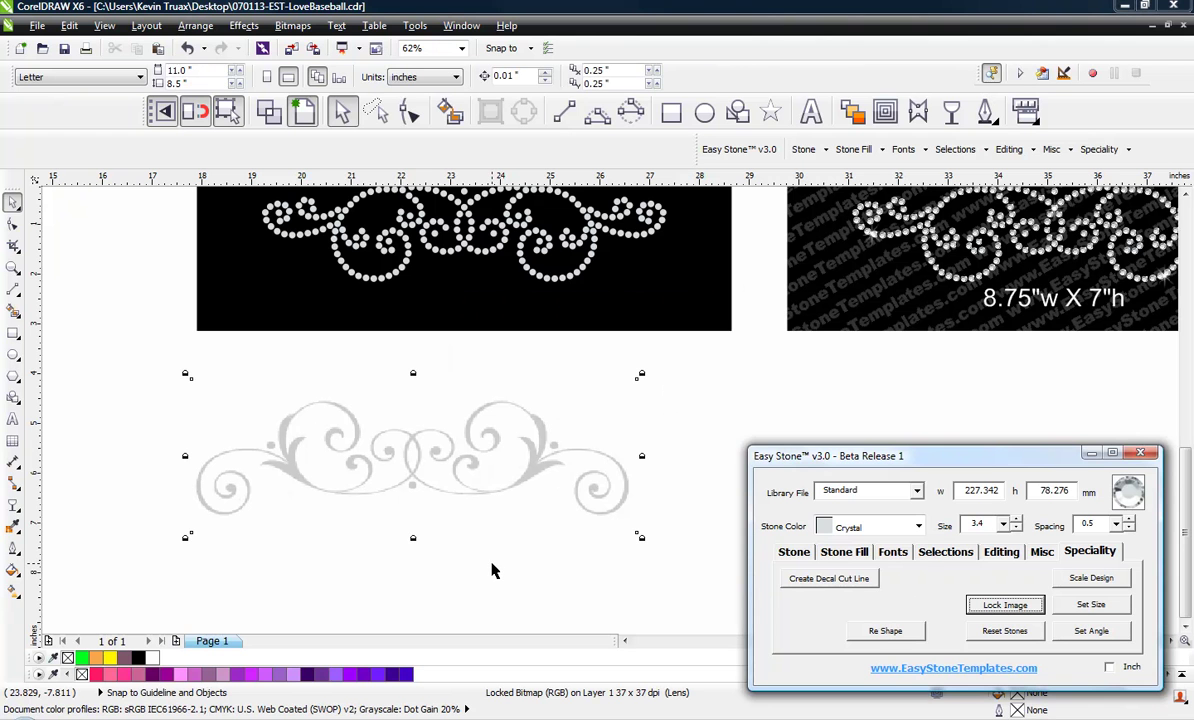
left_click(488, 574)
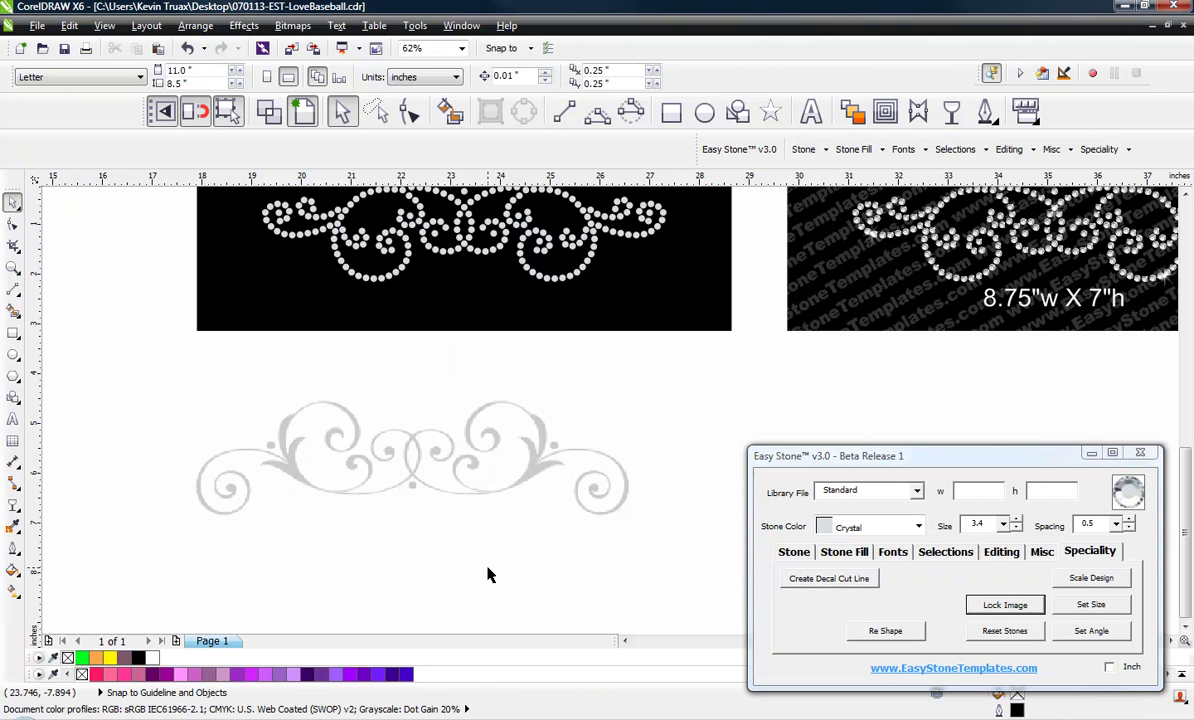
Set the document's default outline width for graphic objects to 20 px.
scroll(494, 483, "up", 2)
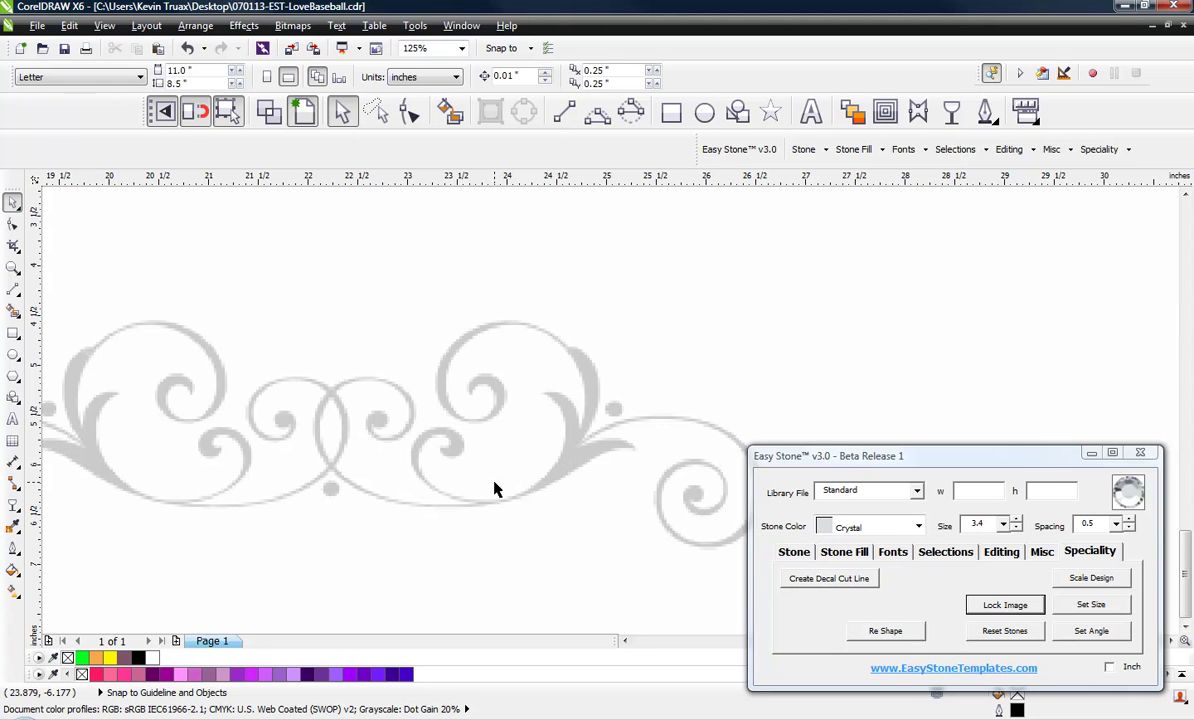
left_click(987, 115)
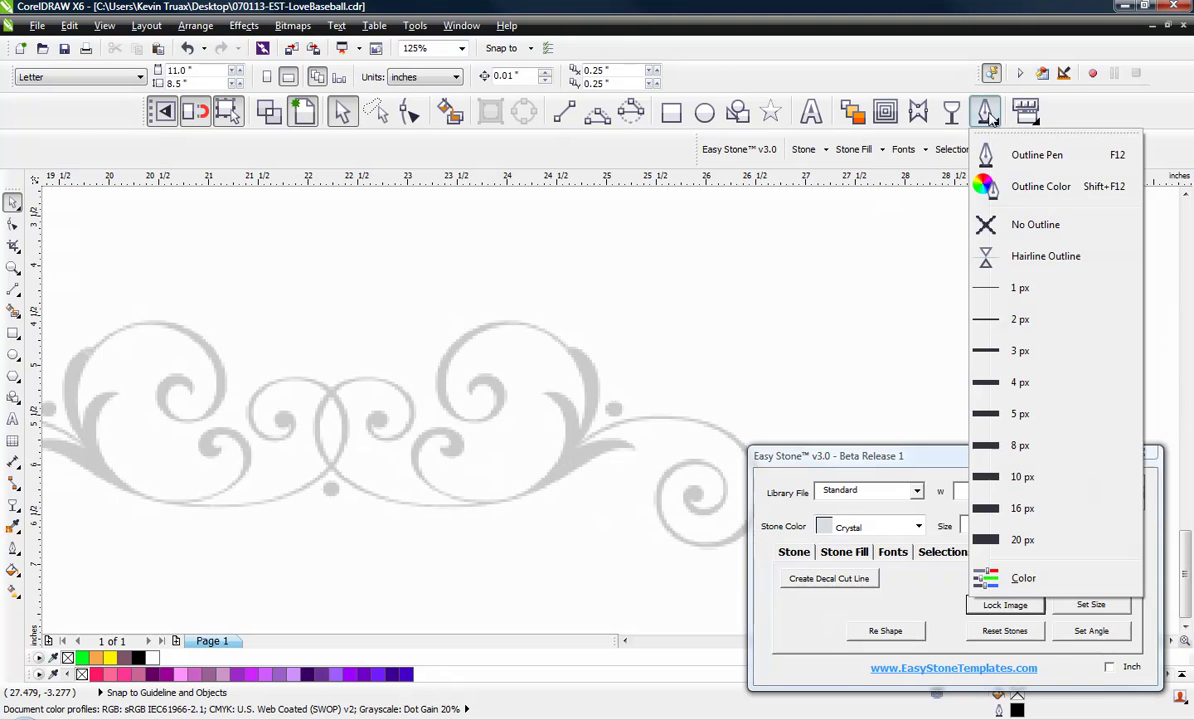
left_click(1022, 540)
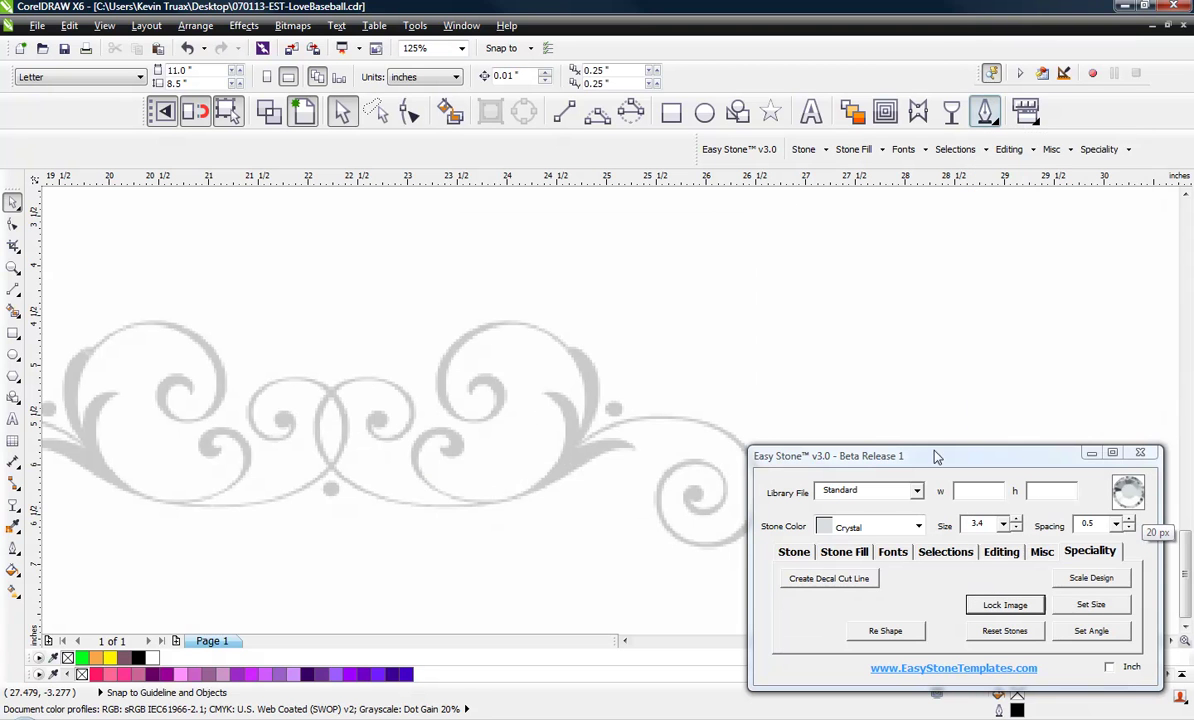
left_click(566, 478)
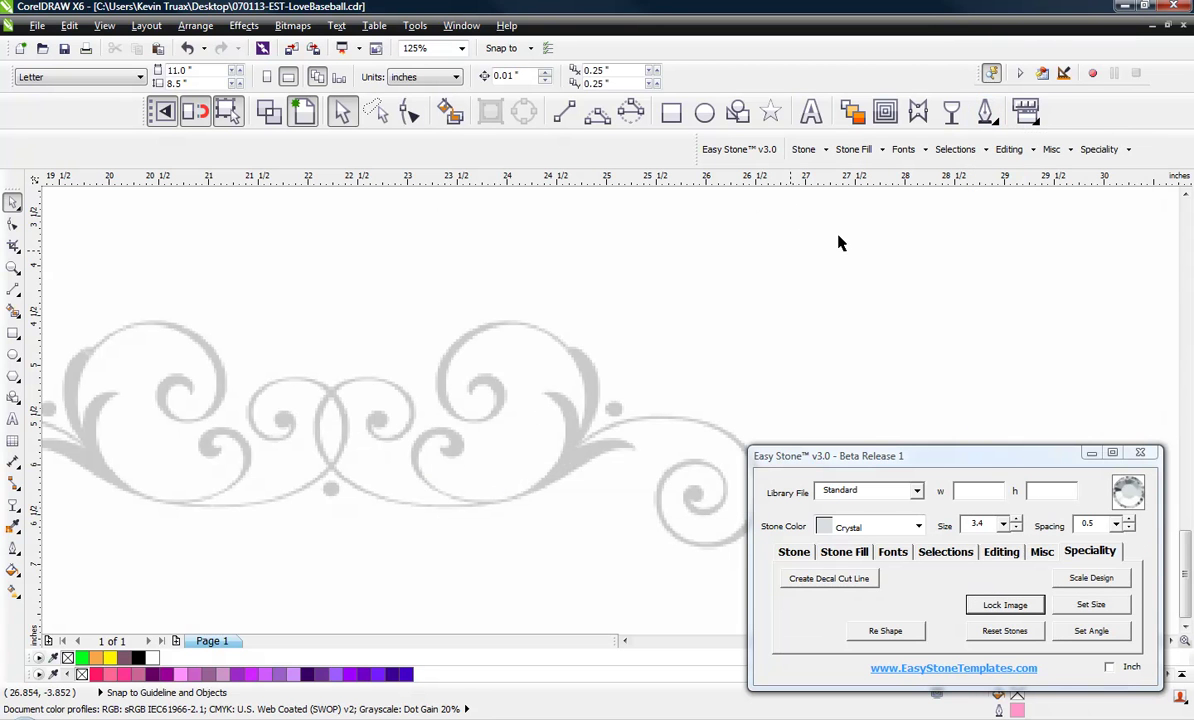
Check the width and units in the default Outline Pen settings for graphic objects.
left_click(987, 114)
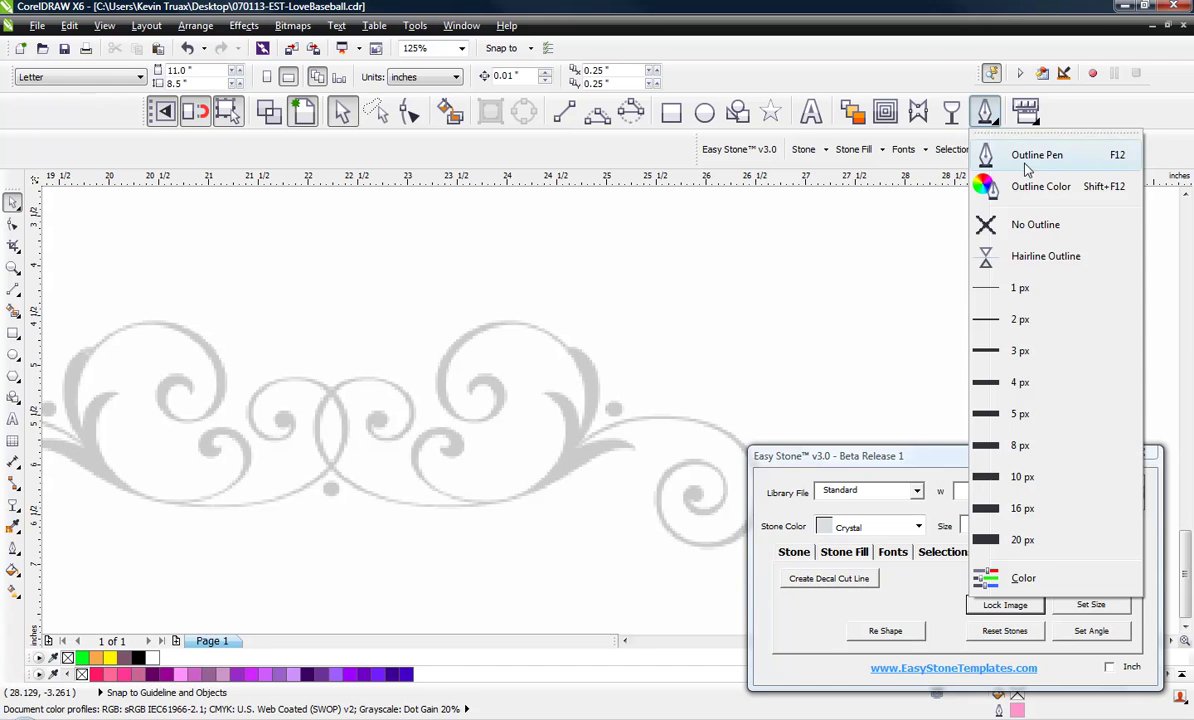
left_click(990, 152)
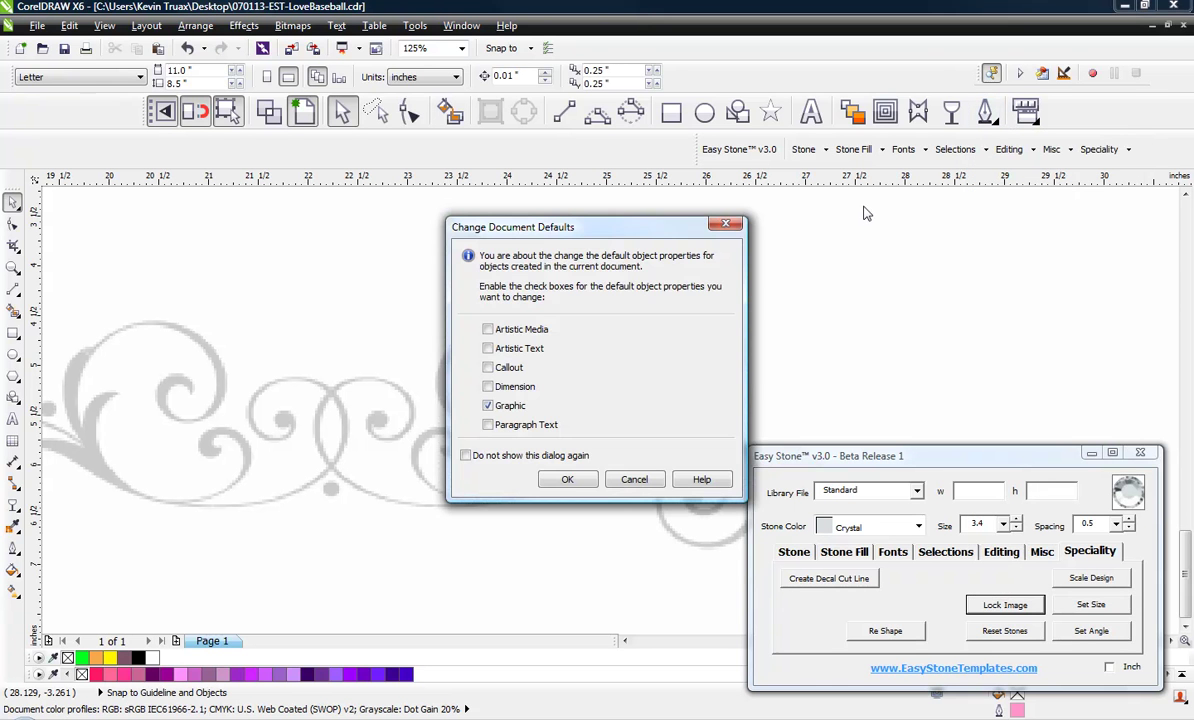
left_click(567, 479)
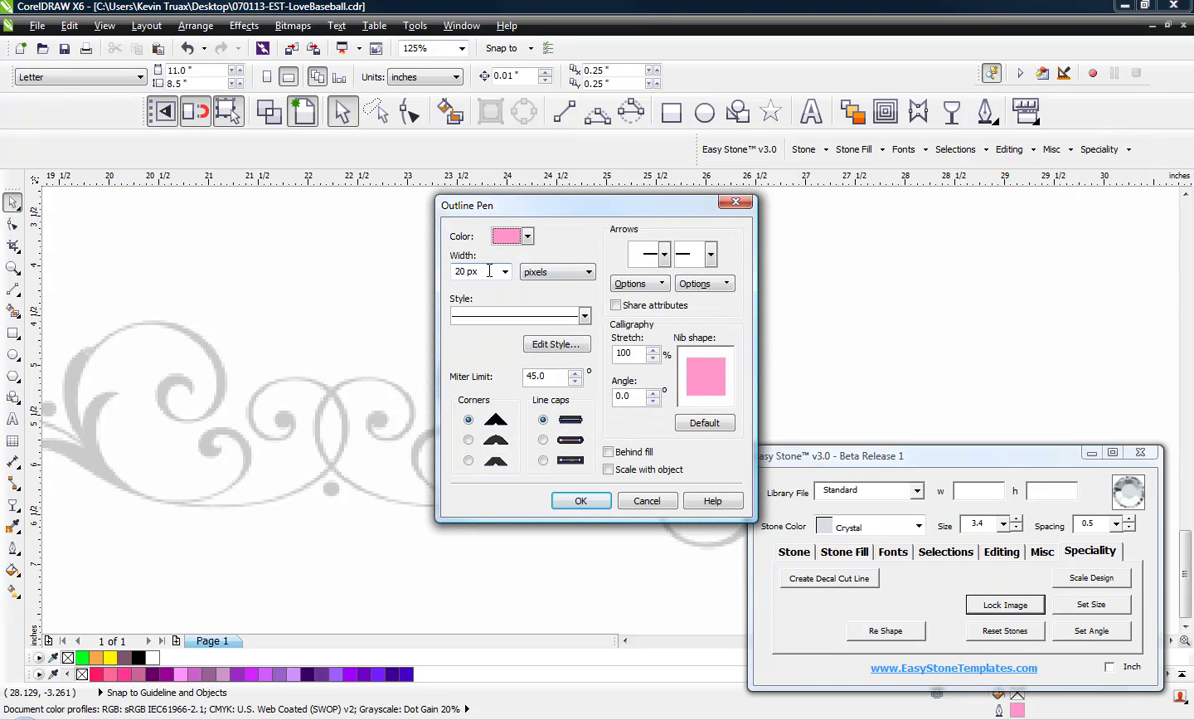
left_click(550, 272)
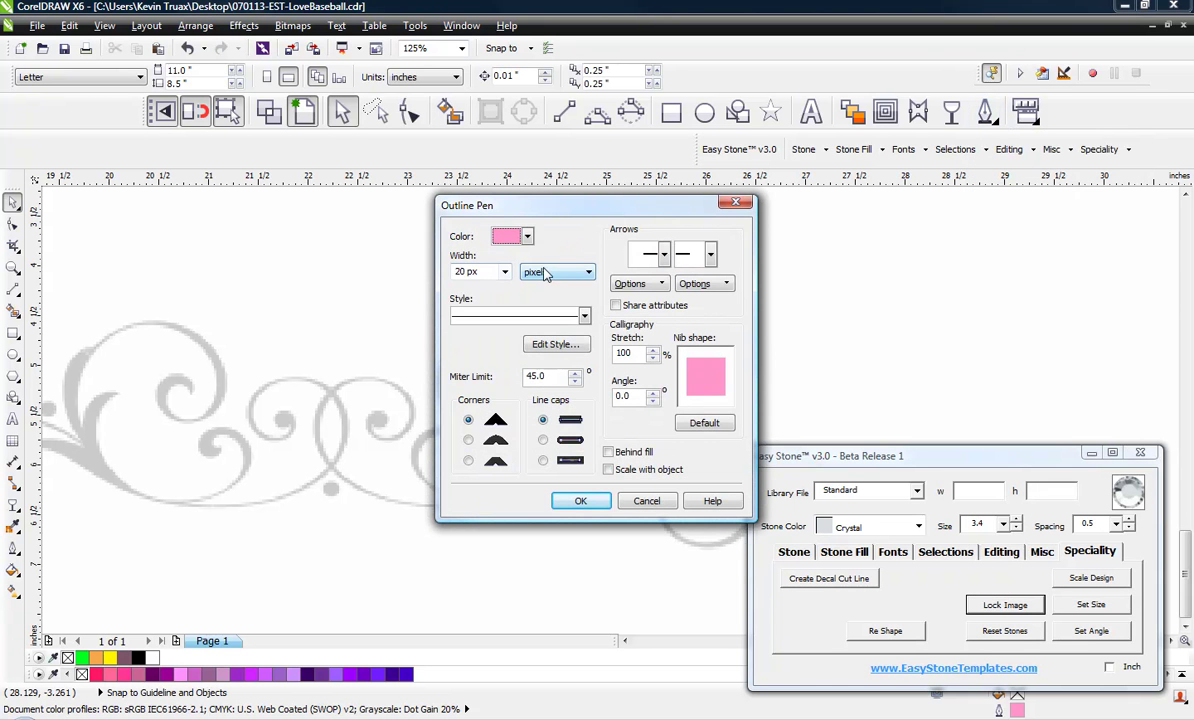
left_click(582, 501)
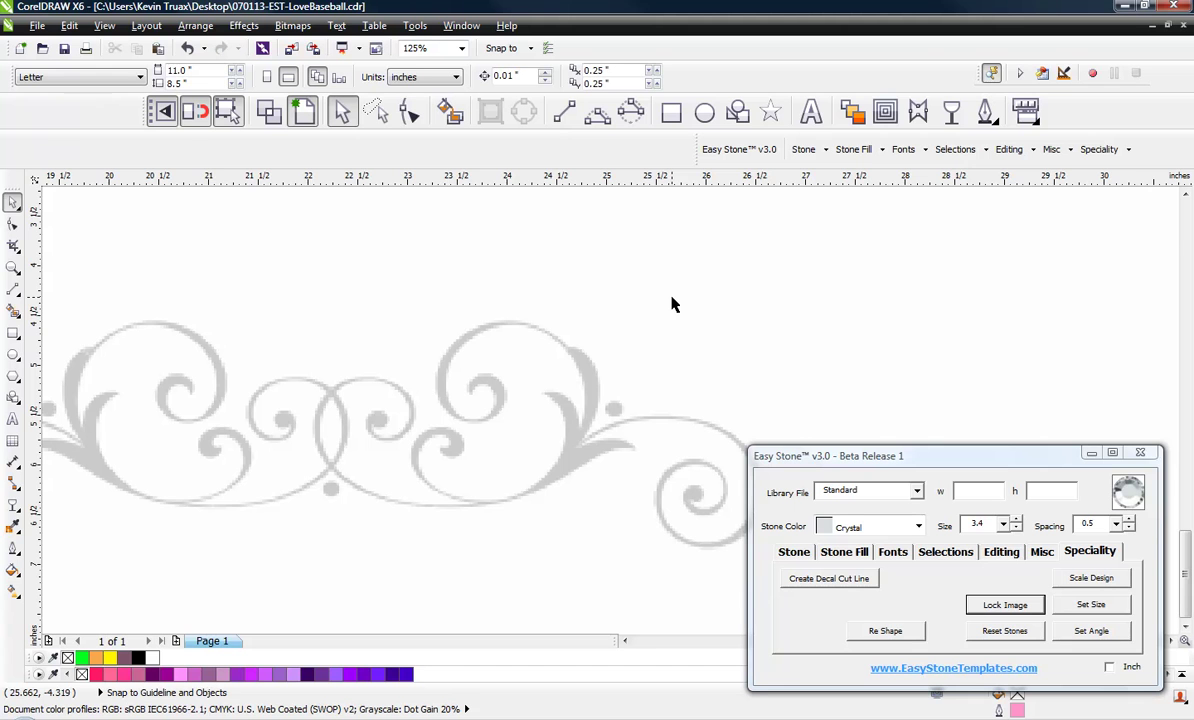
Examine the faded flourish's curves and intersections and compare them with the rhinestone swirls in the finished LOVE design.
scroll(673, 305, "down", 3)
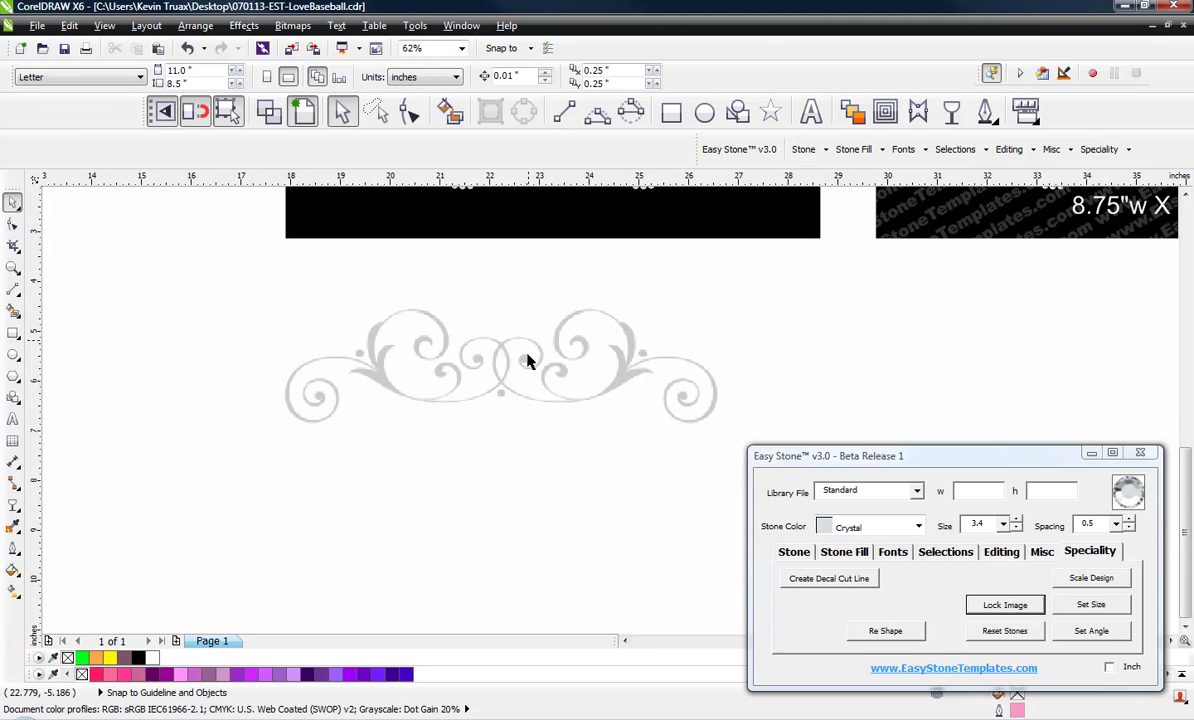
scroll(531, 365, "up", 3)
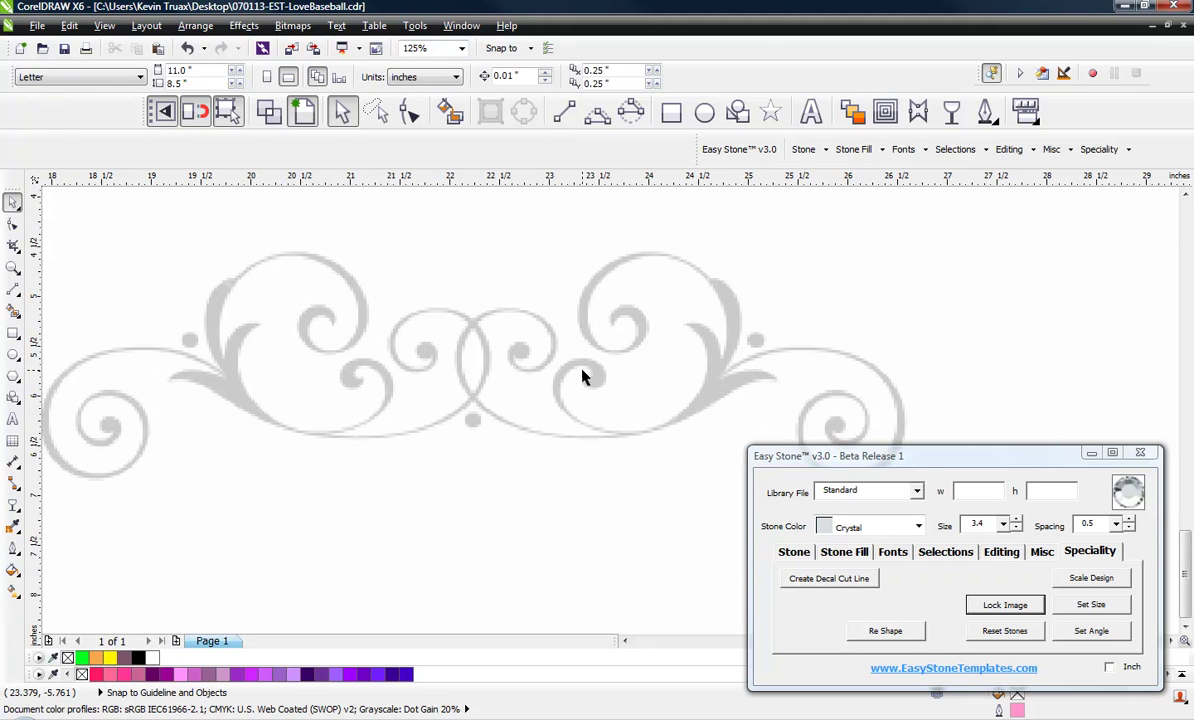
scroll(548, 341, "up", 2)
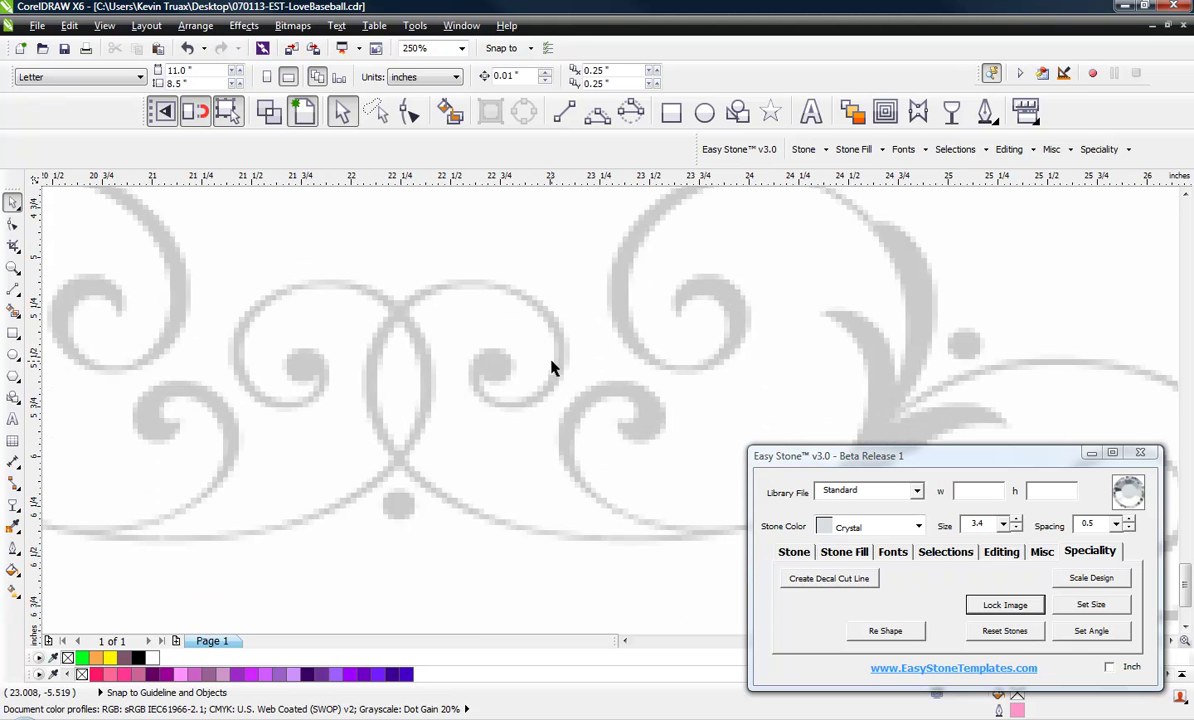
scroll(418, 300, "down", 2)
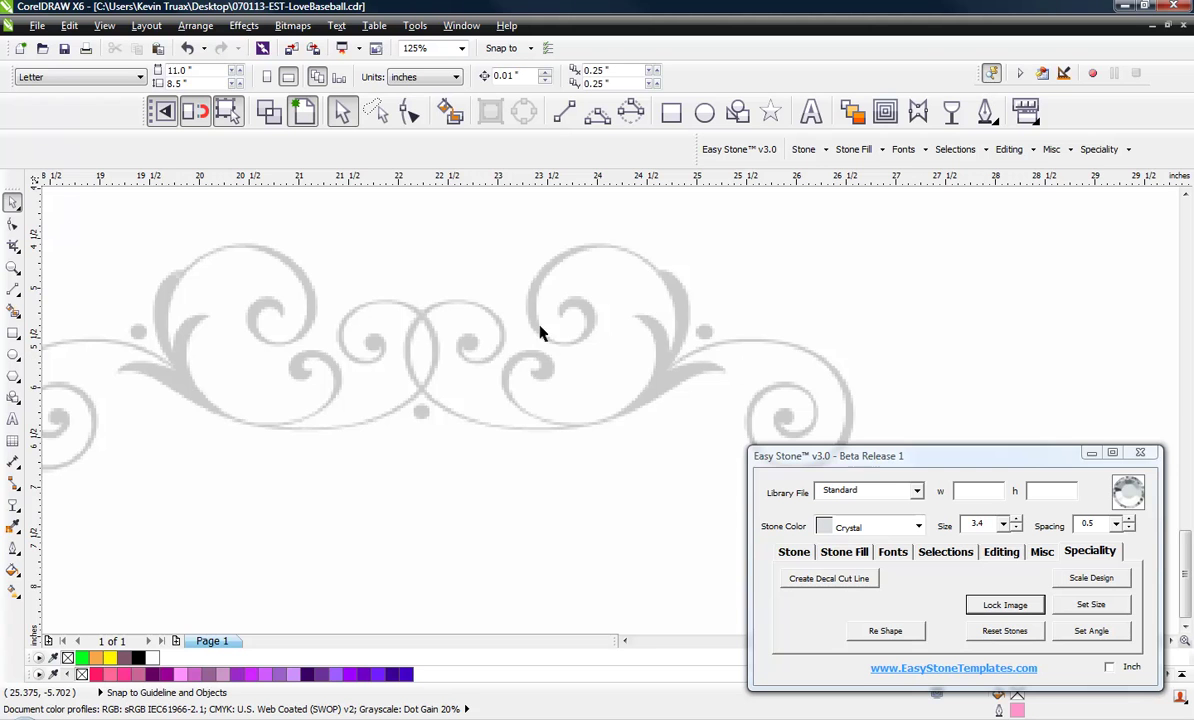
scroll(466, 293, "up", 2)
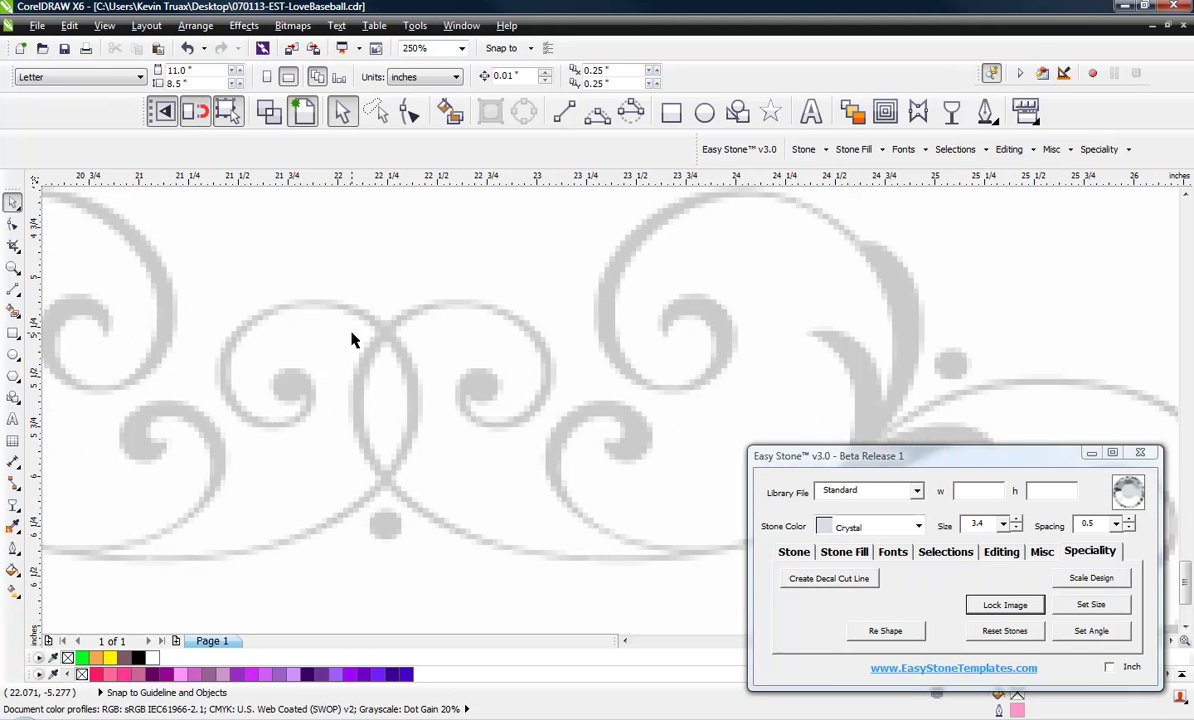
scroll(360, 332, "down", 2)
scroll(447, 311, "up", 2)
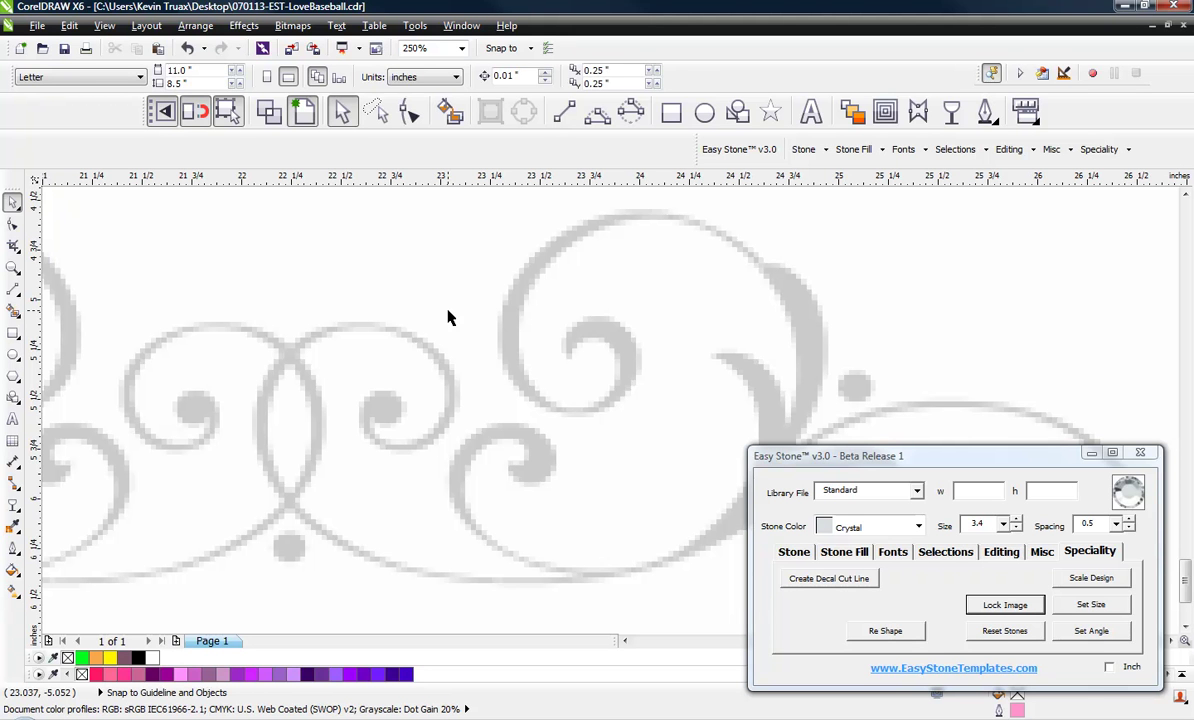
scroll(447, 317, "down", 3)
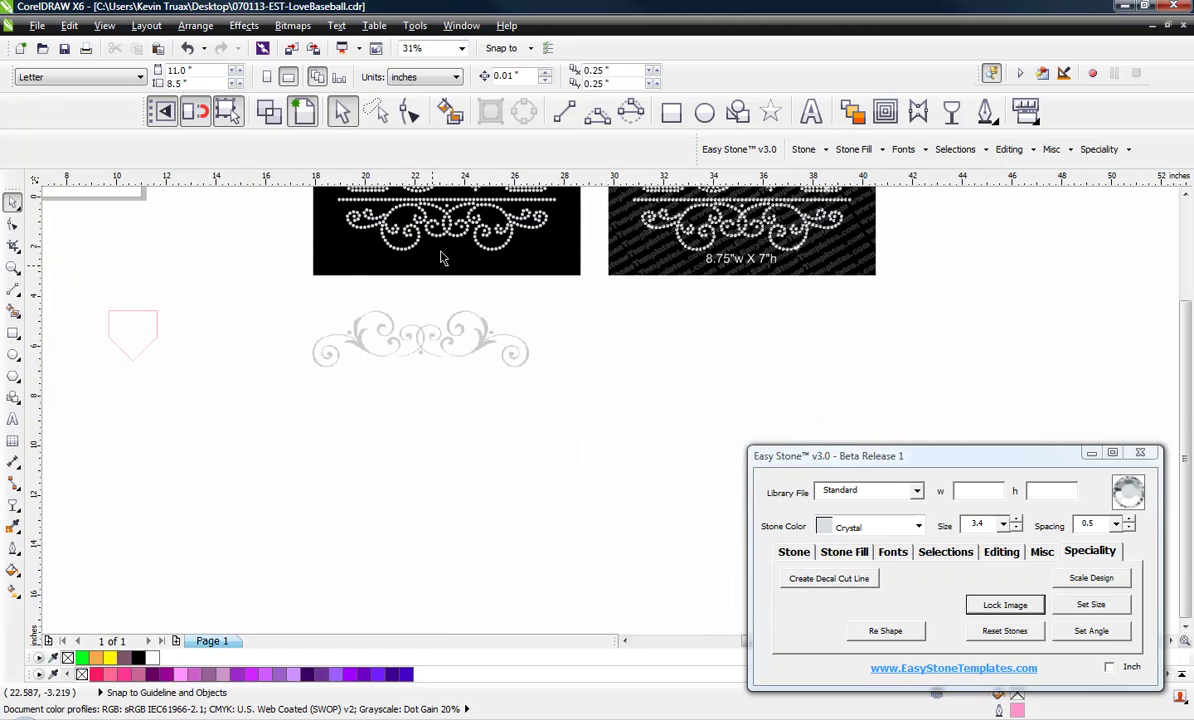
scroll(440, 215, "up", 2)
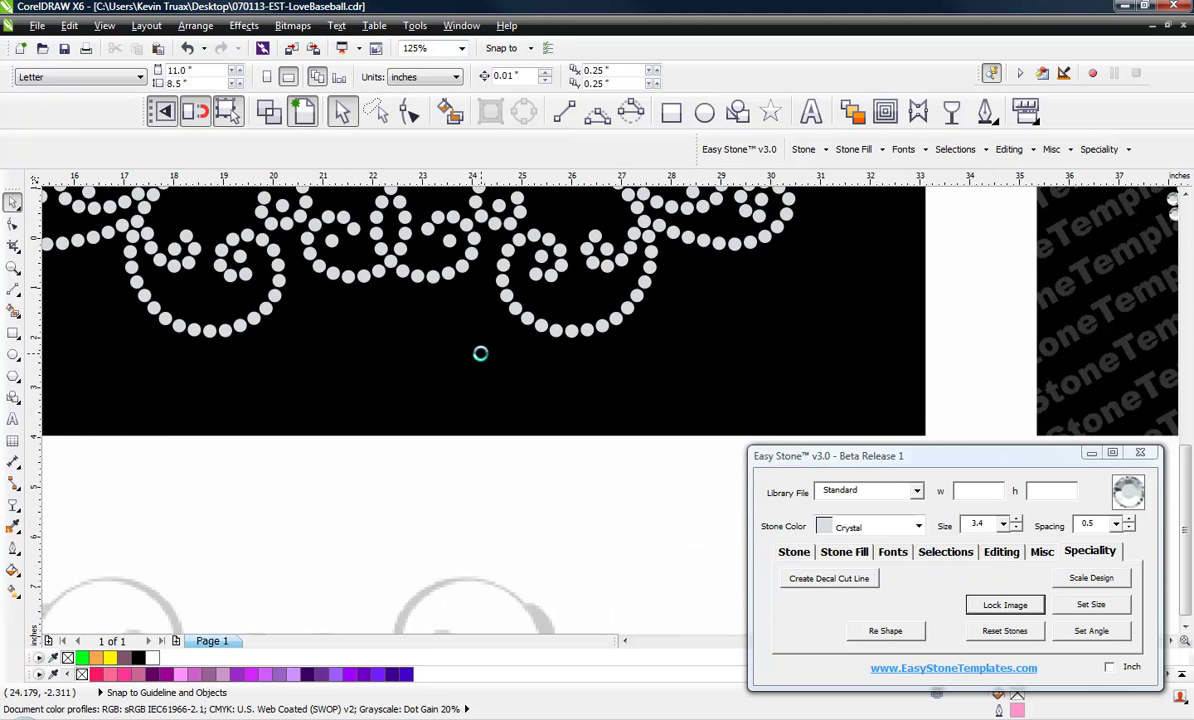
Activate the 3-Point Curve tool and place a vertical guideline through the two crossing points at the flourish's center, at about 22.24 inches.
scroll(482, 340, "down", 1)
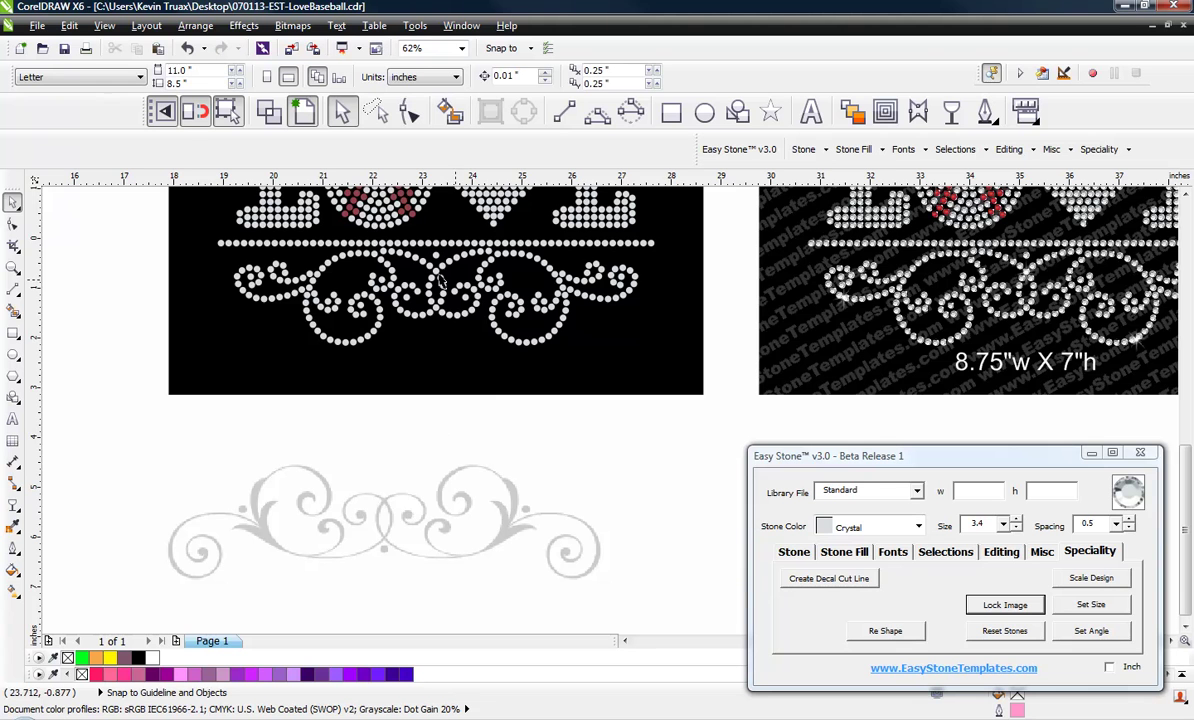
scroll(452, 535, "up", 1)
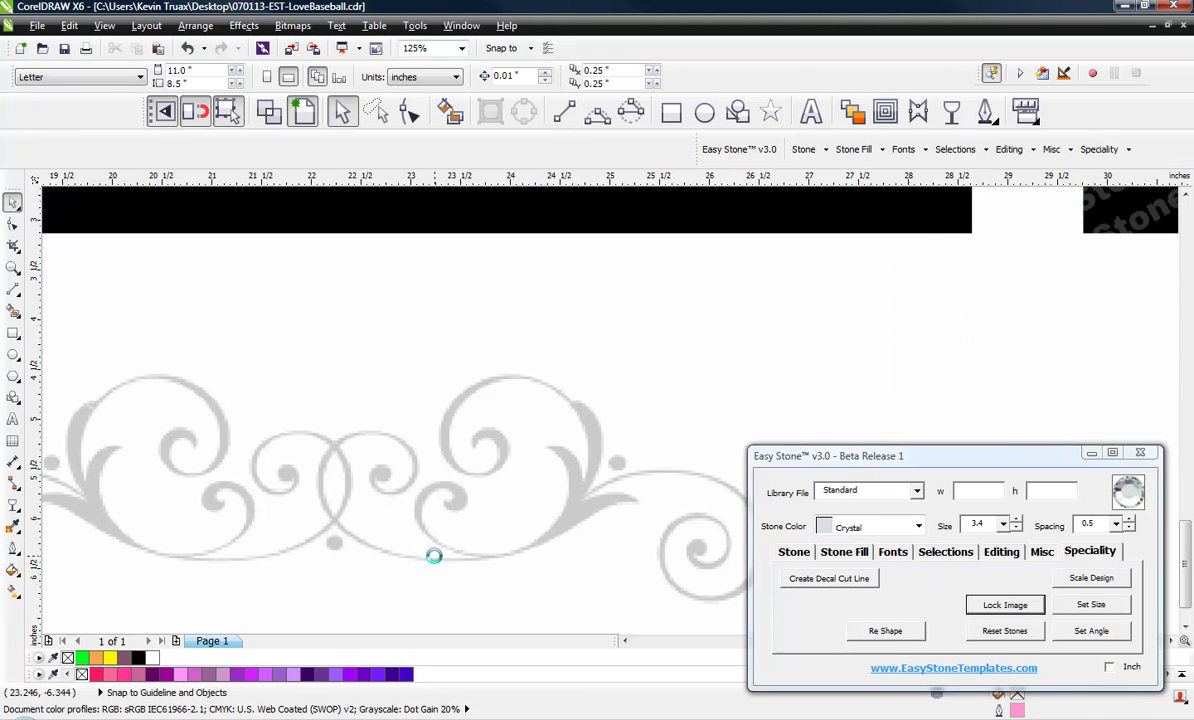
scroll(402, 533, "up", 1)
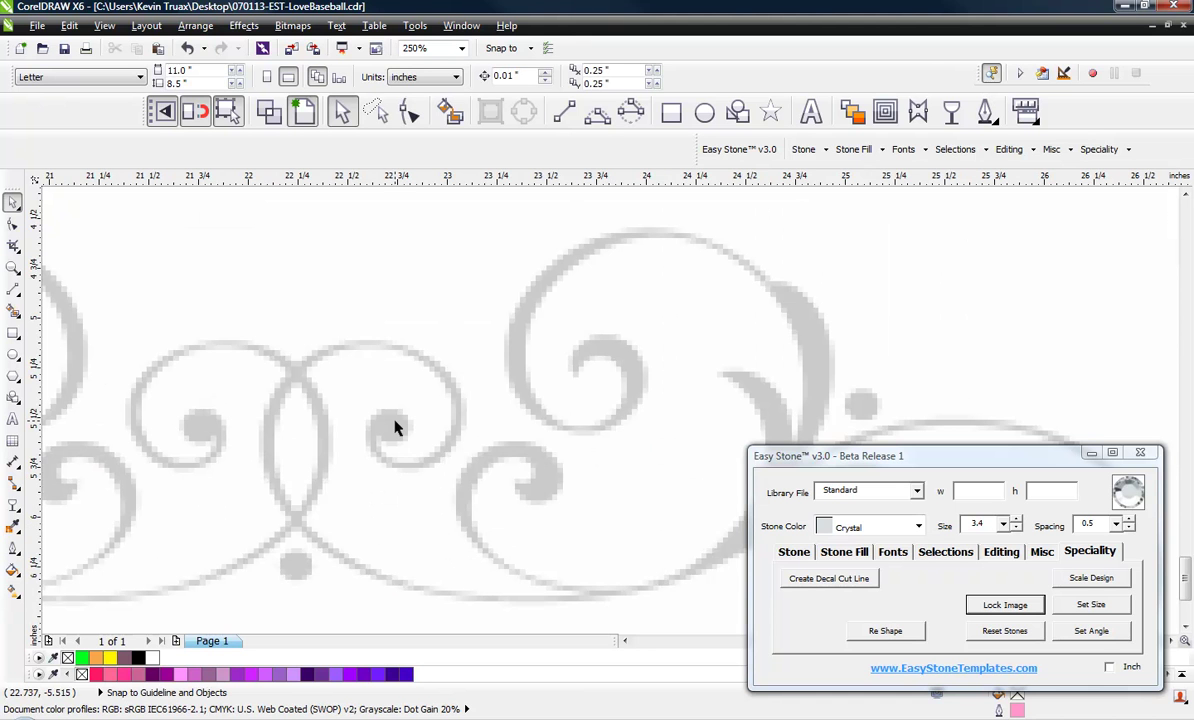
left_click(597, 116)
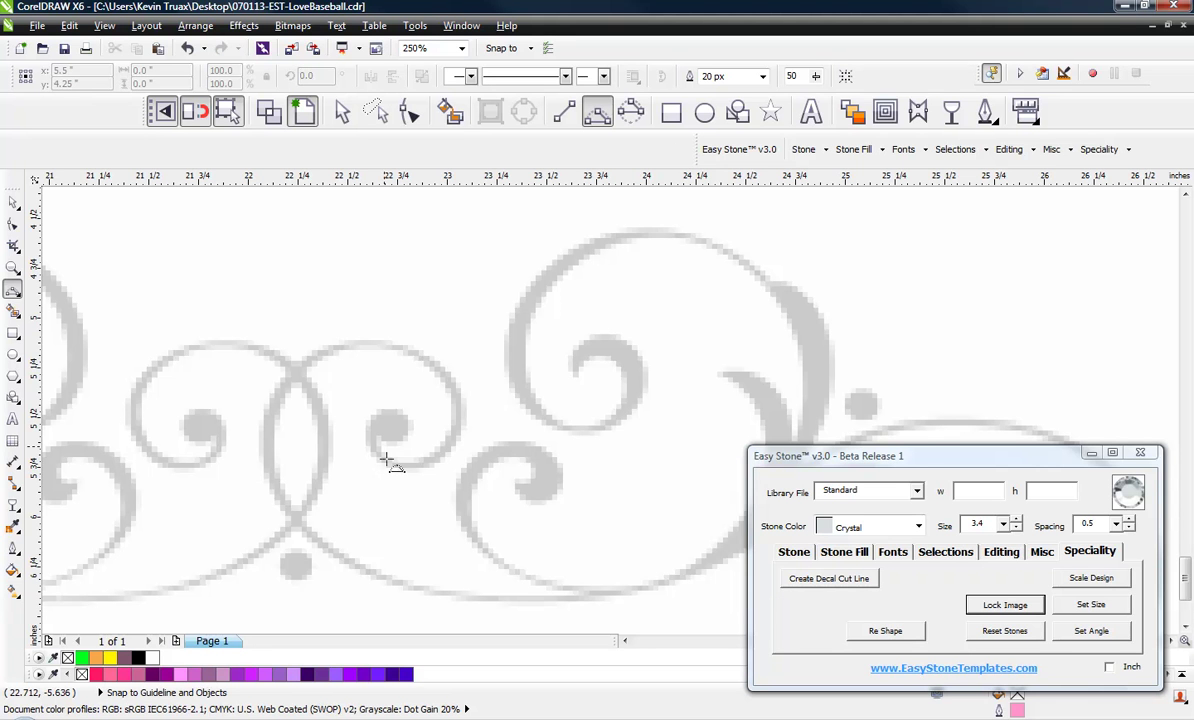
scroll(386, 460, "up", 1)
scroll(390, 462, "down", 2)
scroll(305, 382, "down", 1)
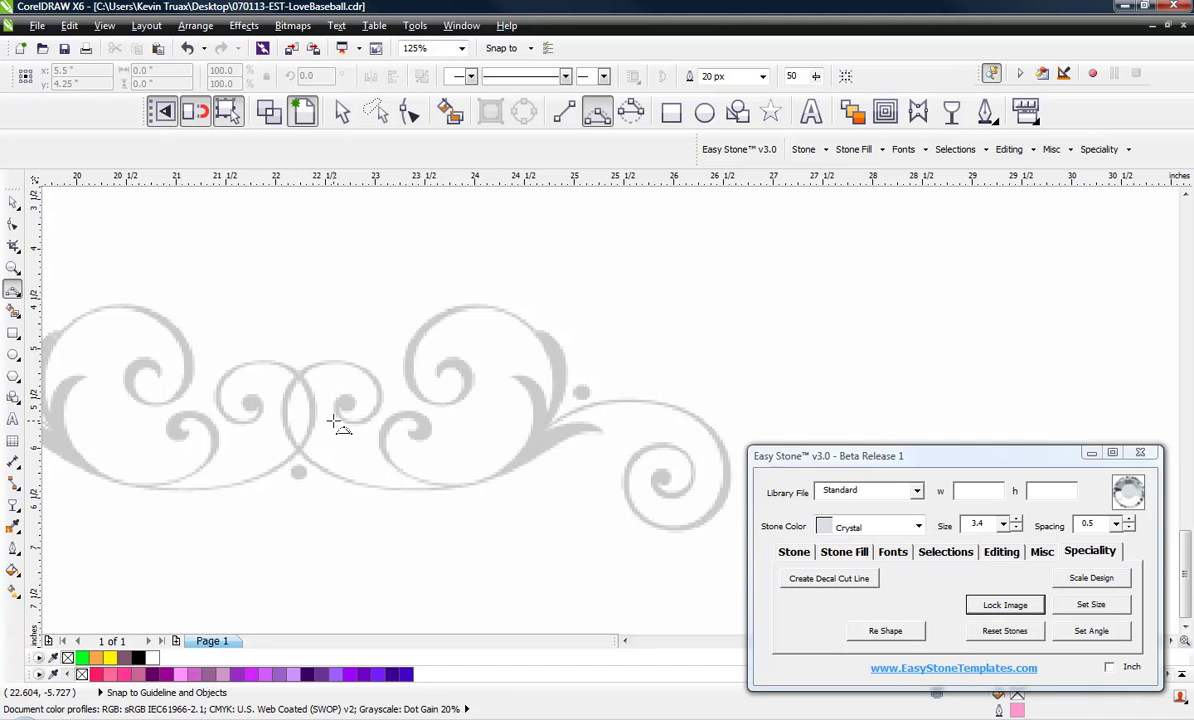
scroll(335, 425, "up", 1)
scroll(365, 309, "down", 1)
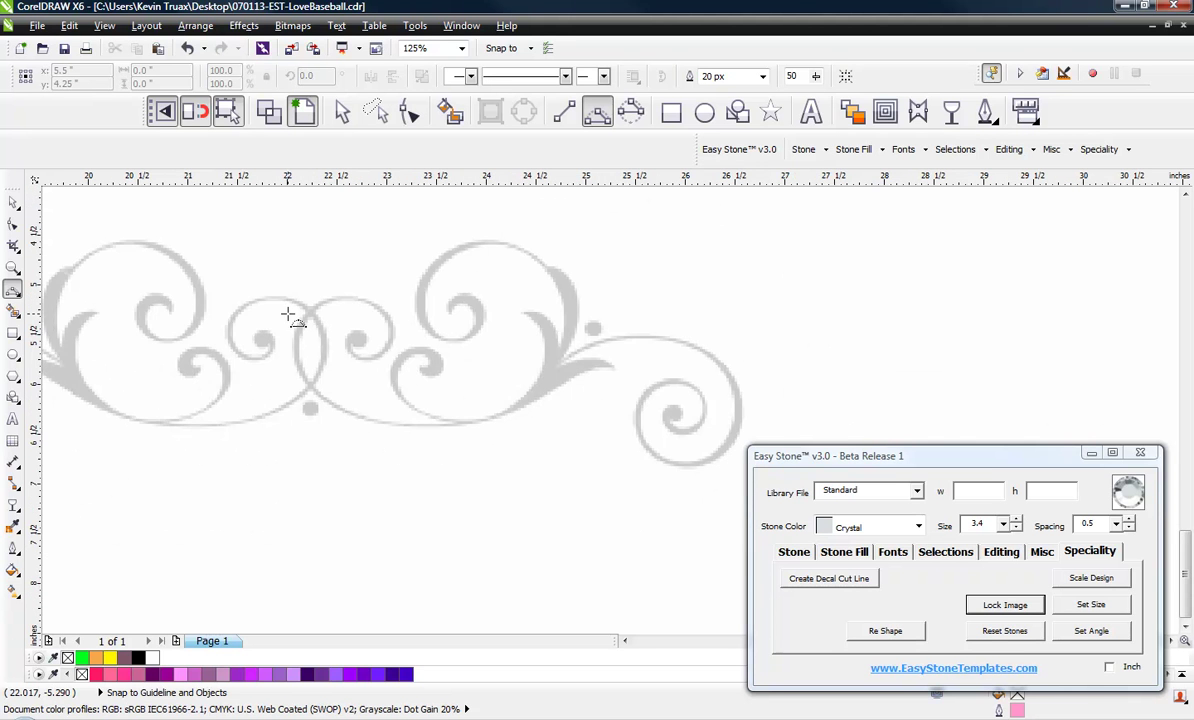
scroll(300, 316, "up", 1)
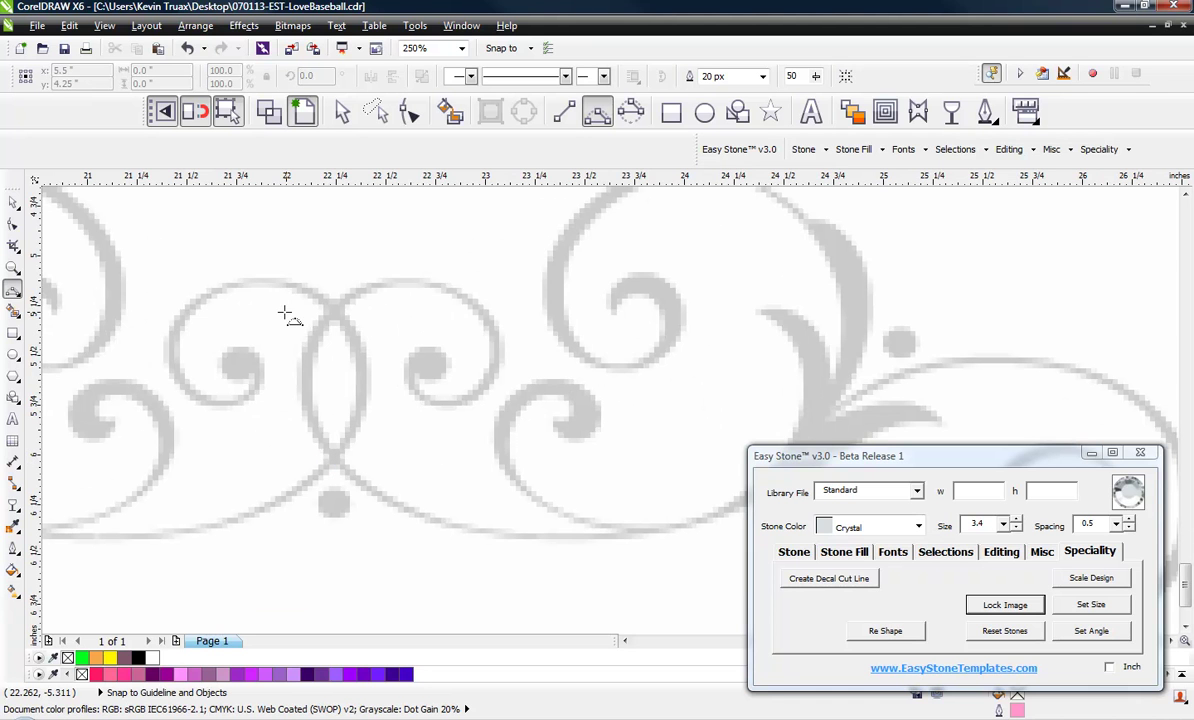
scroll(309, 330, "down", 2)
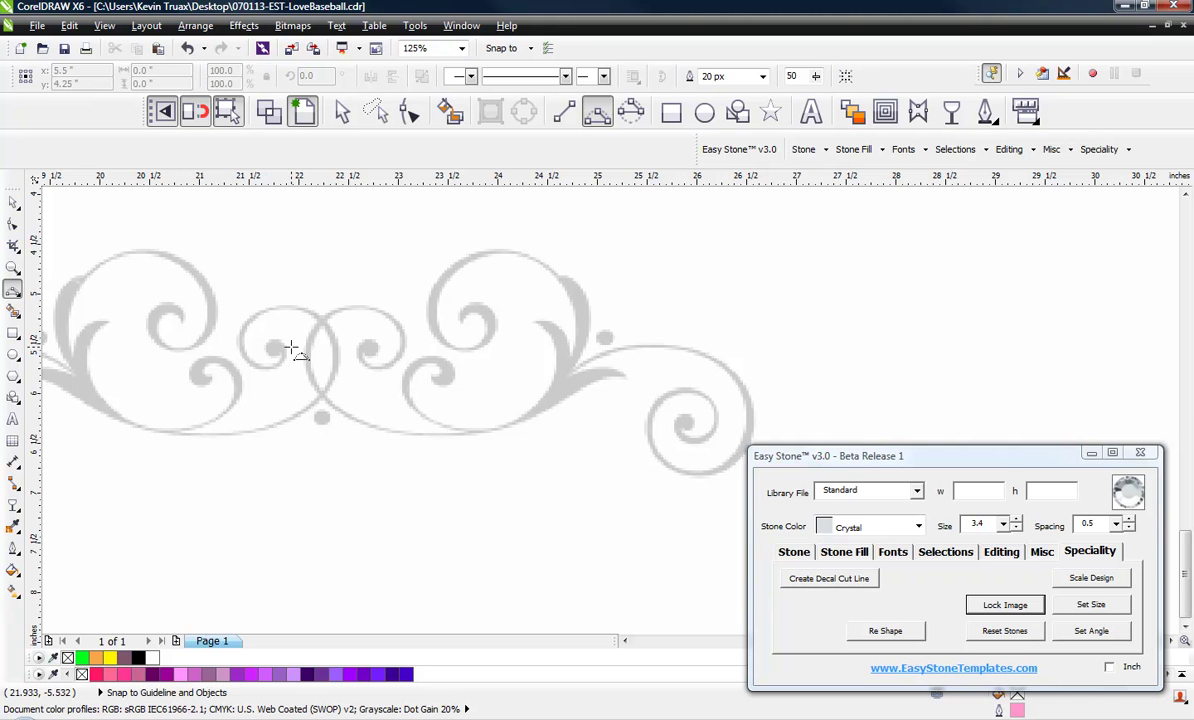
scroll(290, 347, "up", 2)
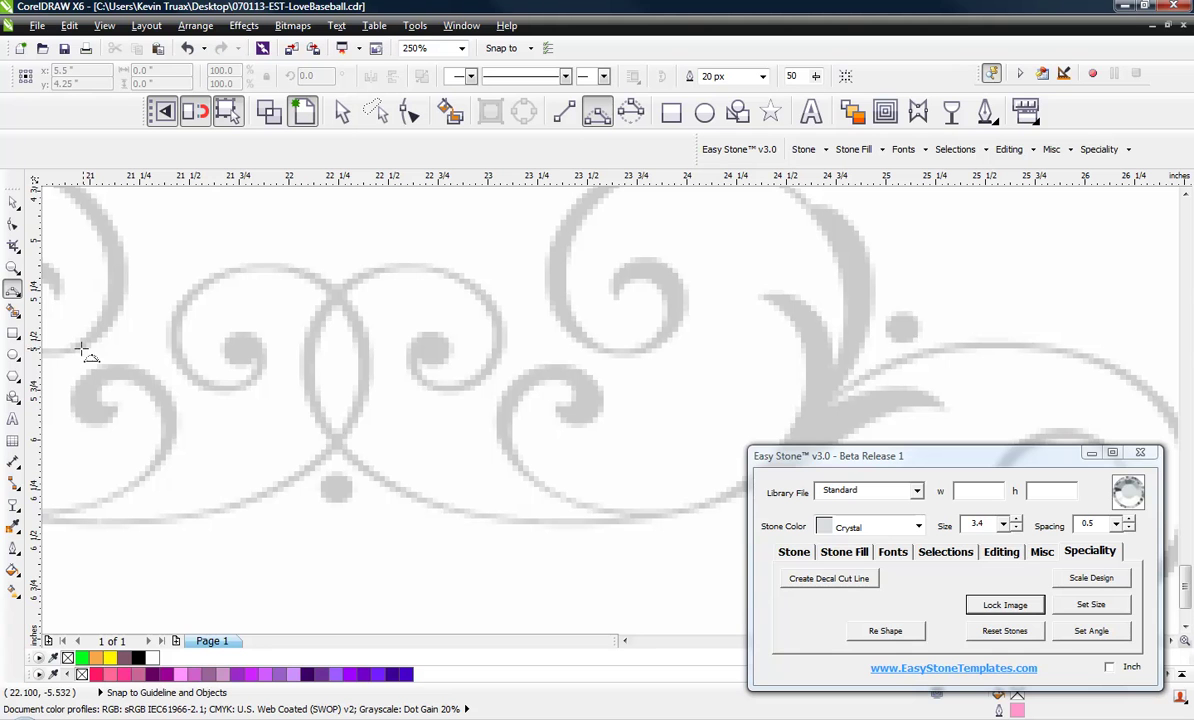
left_click(336, 513)
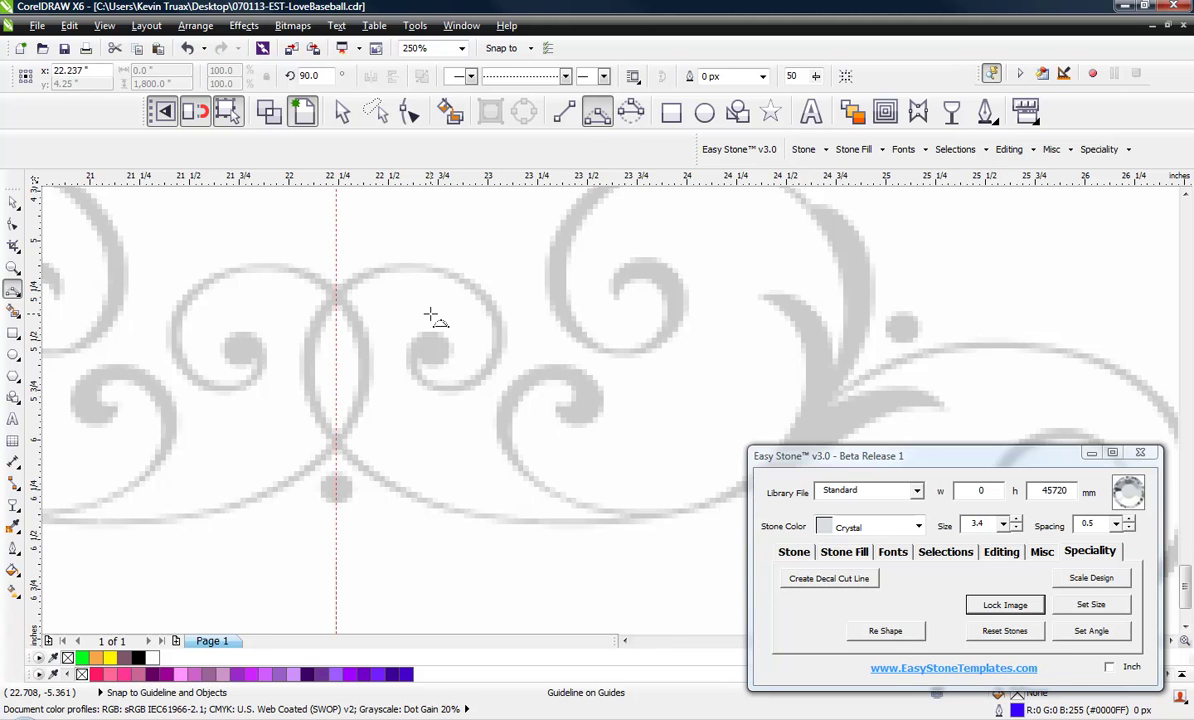
Trace the lower and outer arcs of the small spiral just right of the guideline with connected 3-point curves.
scroll(430, 317, "up", 1)
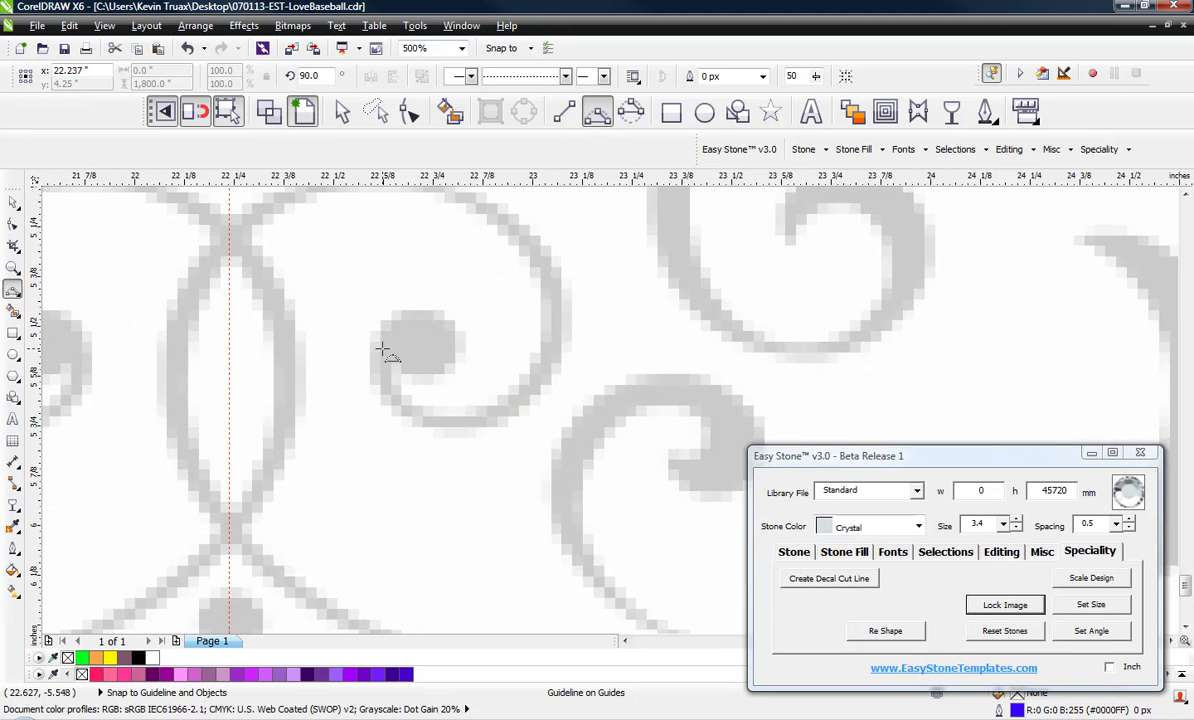
mouse_move(381, 349)
left_mouse_down()
mouse_move(506, 426)
mouse_move(576, 288)
mouse_move(550, 275)
left_mouse_up()
left_click(415, 420)
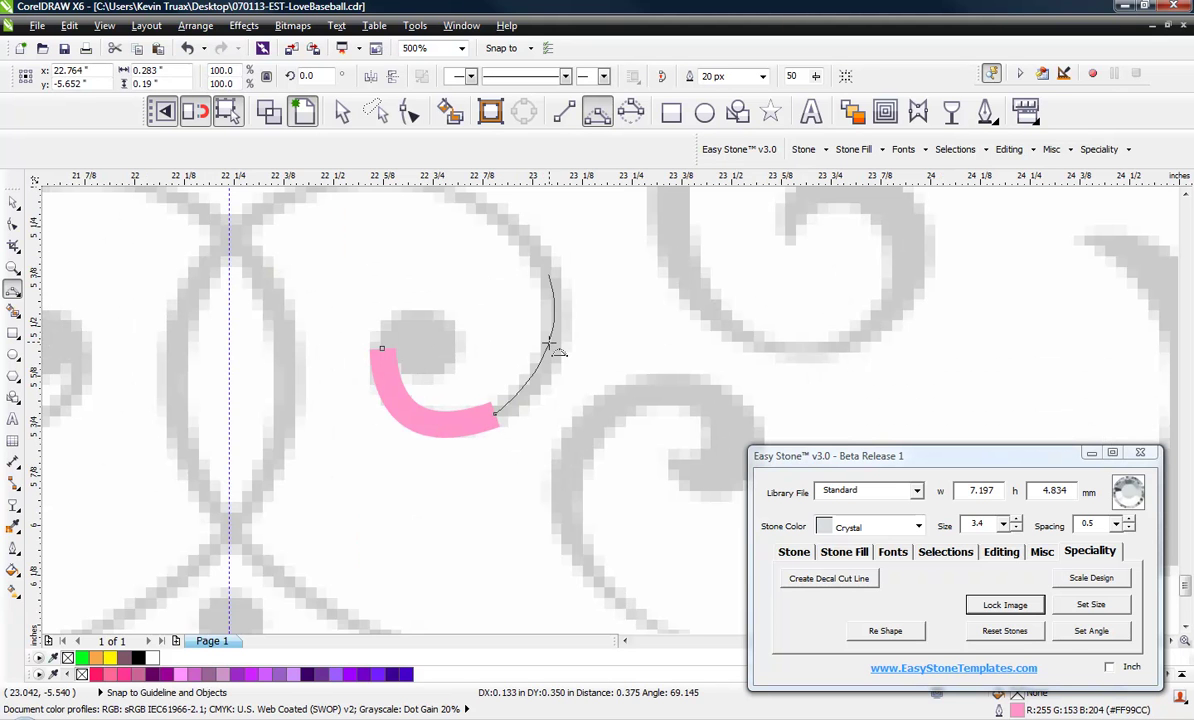
left_click(548, 350)
scroll(468, 413, "down", 1)
scroll(327, 270, "up", 1)
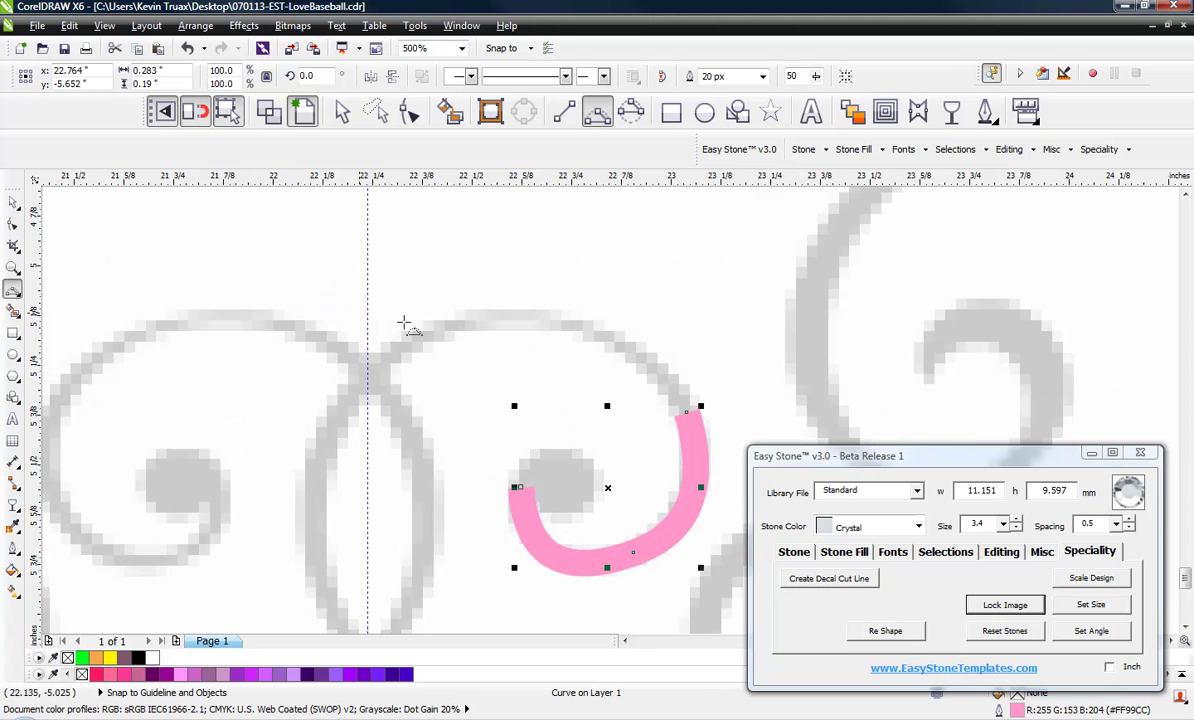
Extend the spiral trace over its top arc to the upper crossing on the guideline, about 21 mm wide overall, and deselect it.
mouse_move(688, 410)
left_mouse_down()
mouse_move(510, 320)
mouse_move(466, 327)
left_mouse_up()
left_click(501, 298)
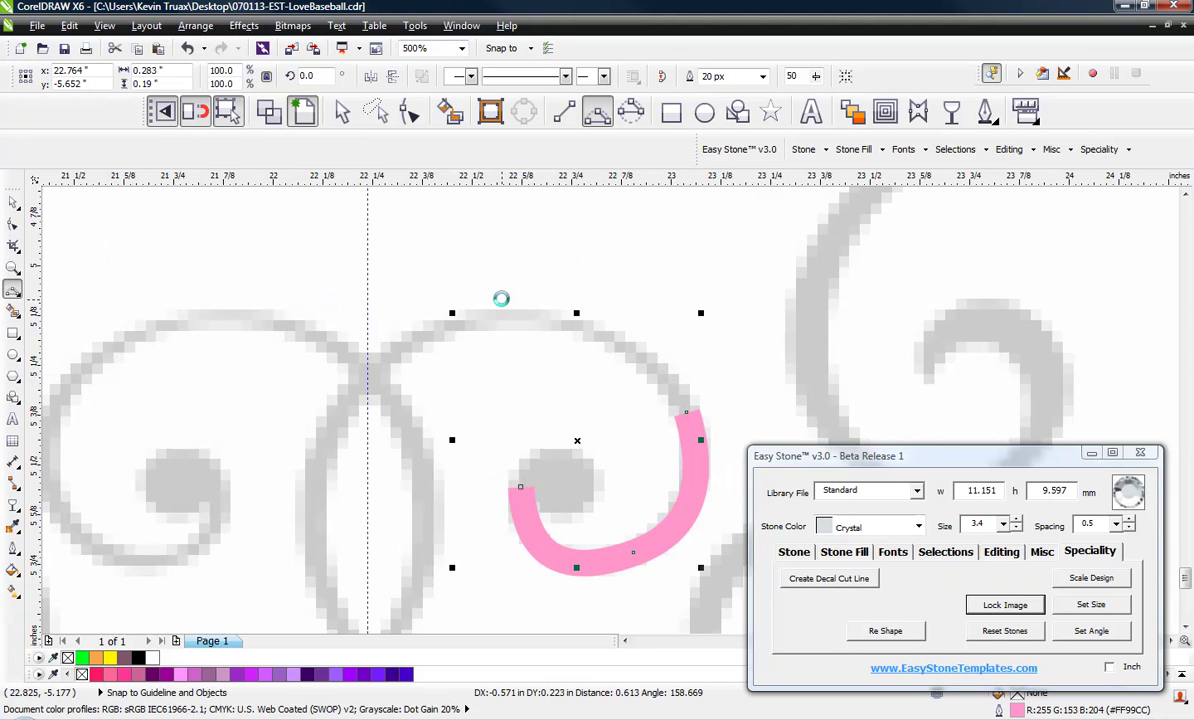
scroll(501, 298, "down", 1)
scroll(468, 347, "up", 1)
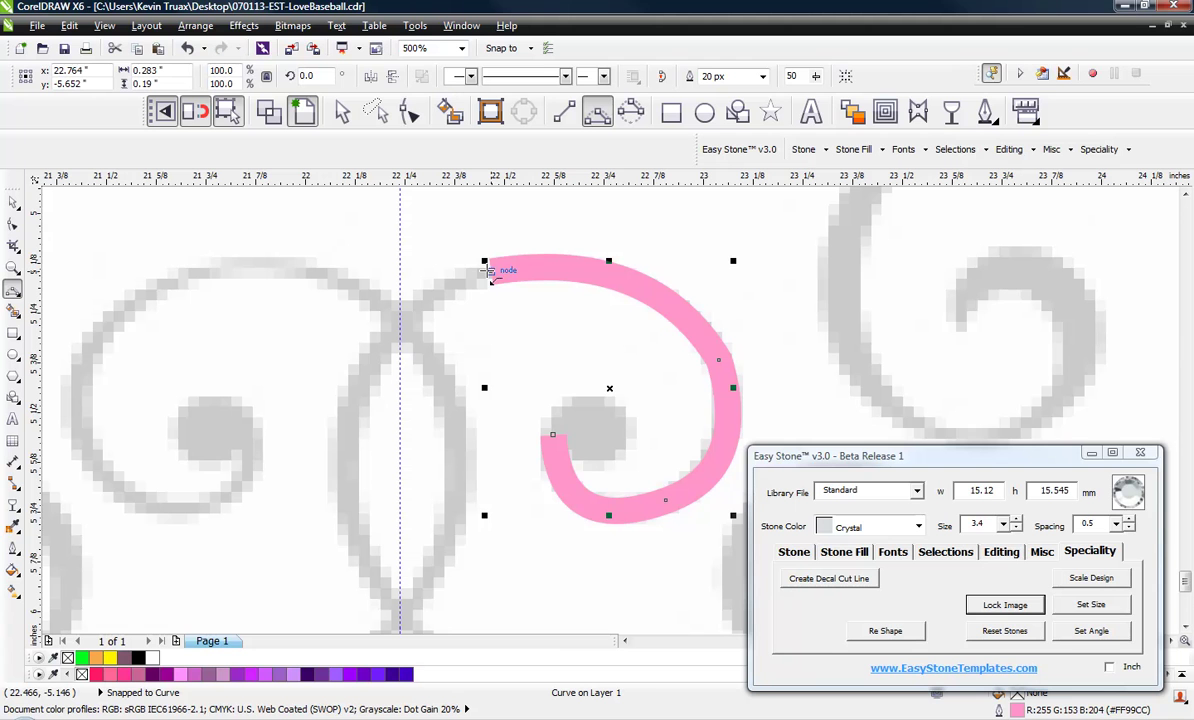
left_click(487, 270)
left_click_drag(403, 322, 453, 245)
scroll(453, 245, "down", 2)
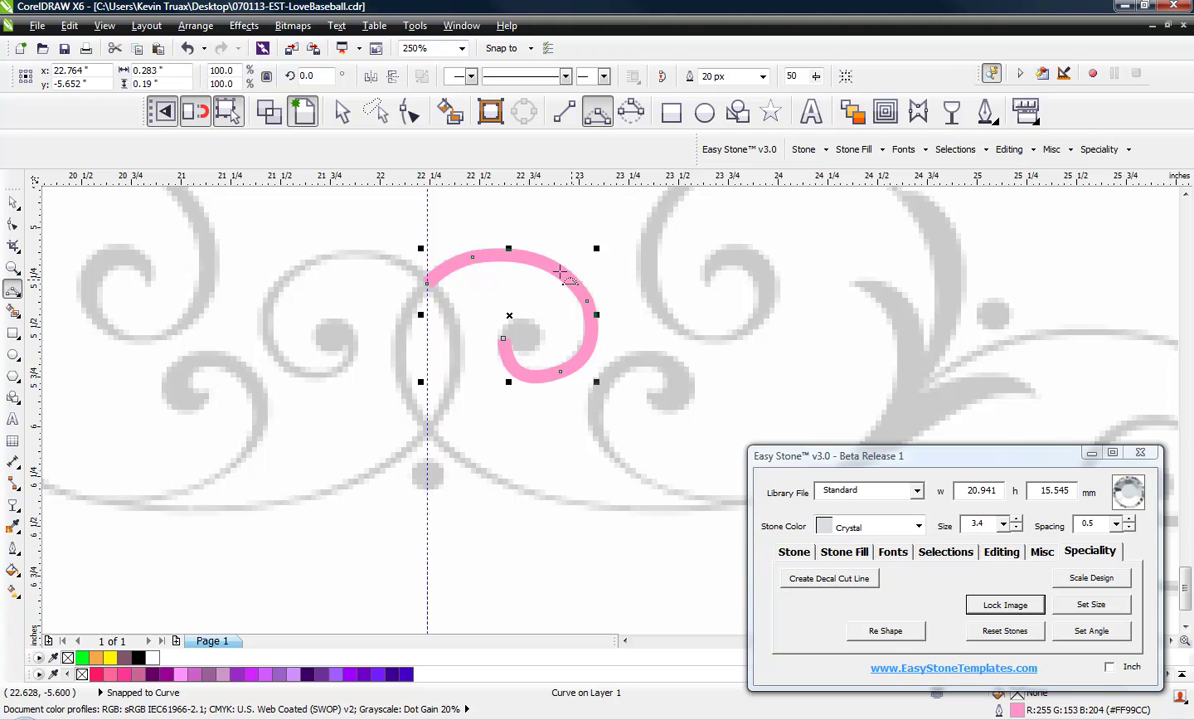
left_click(126, 595)
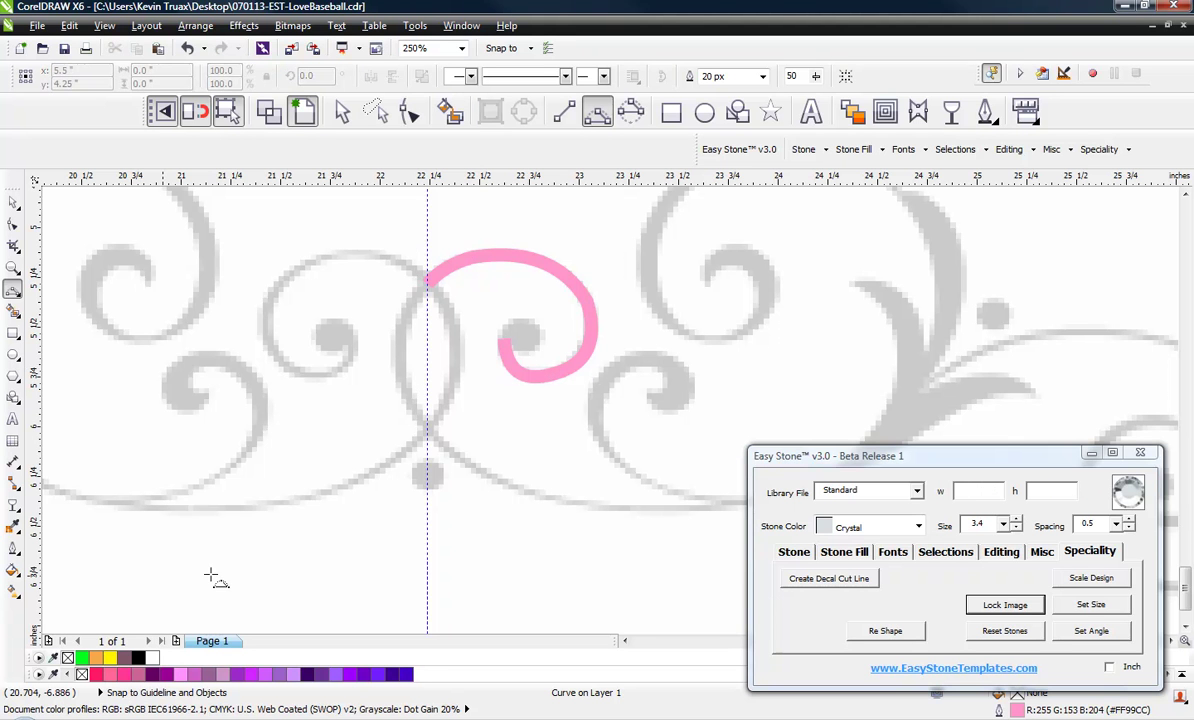
Trace the left arc of the central oval between both guideline crossings, about 0.73 inches tall, and recolor its outline blue-violet (#6633FF).
left_click(481, 291)
left_click_drag(376, 278, 371, 568)
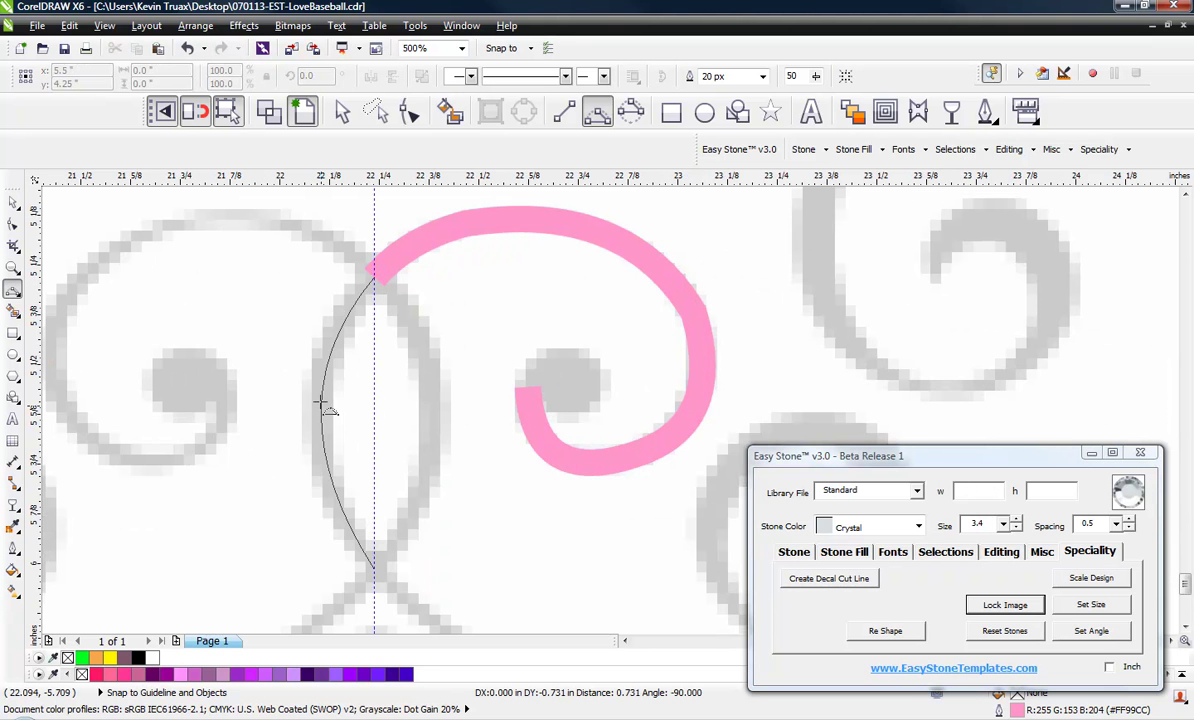
left_click(337, 330)
scroll(355, 305, "down", 1)
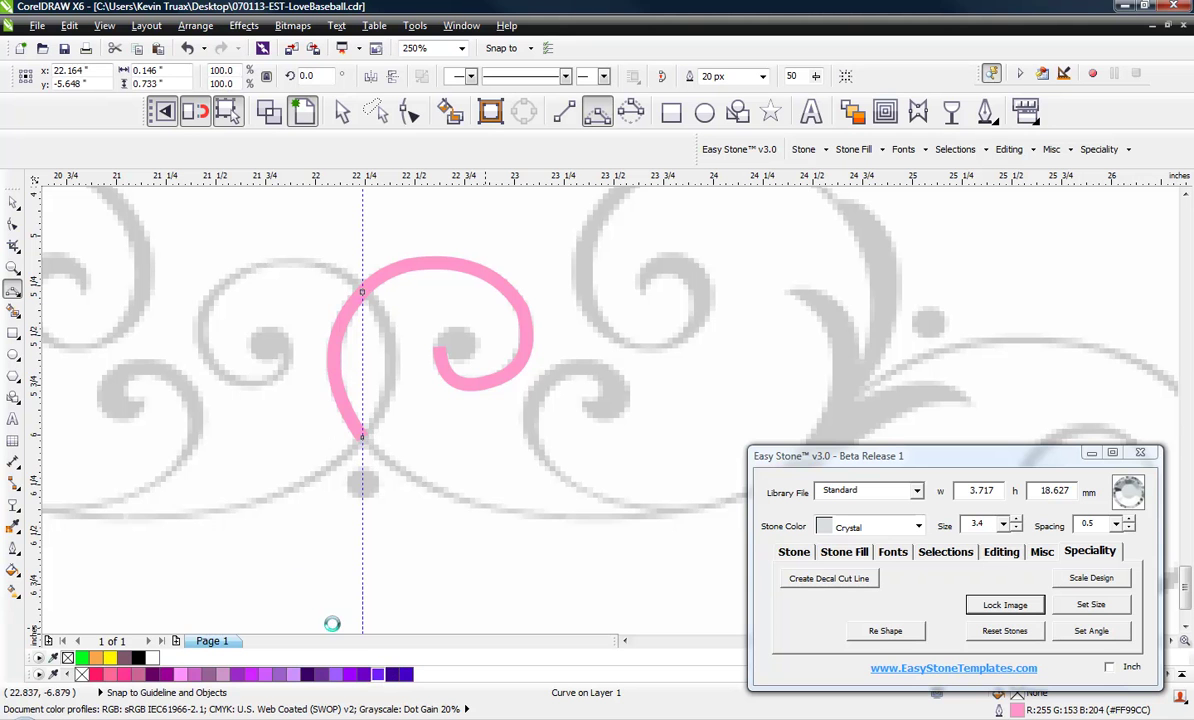
right_click(378, 676)
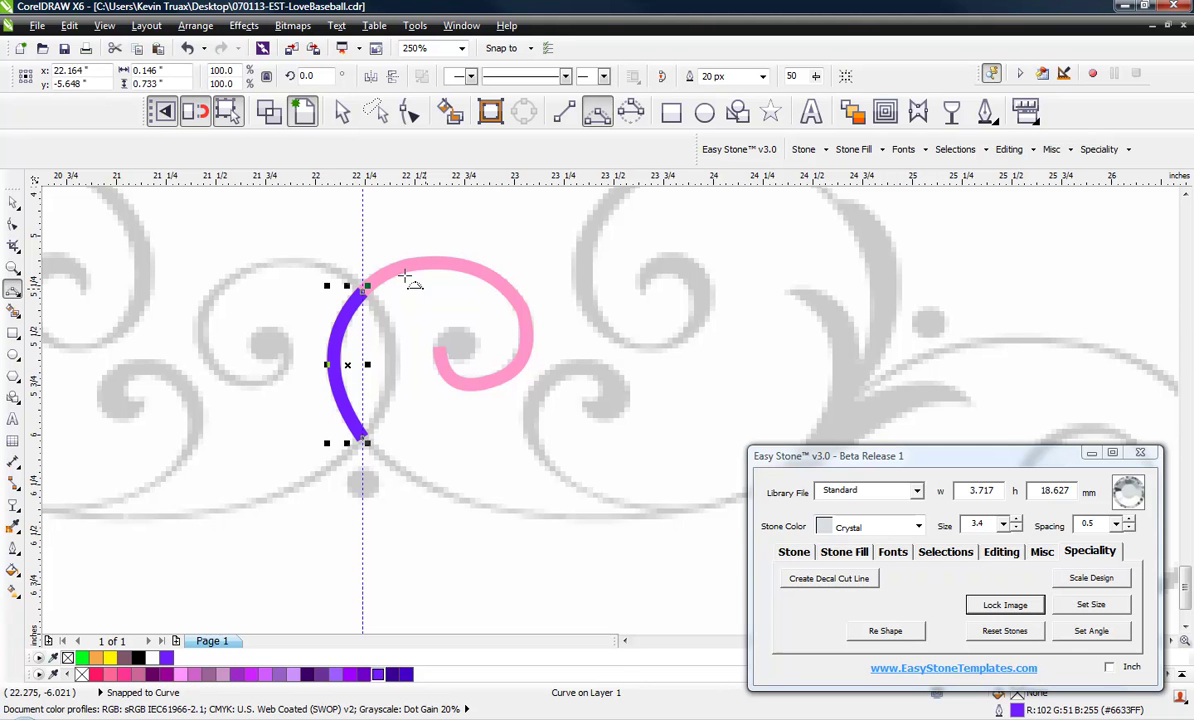
left_click(578, 592)
Trace the flourish's bottom curve from the lower guideline crossing to where the lower spiral joins it, about 42 mm wide, in two connected segments.
scroll(195, 392, "down", 2)
scroll(363, 440, "up", 2)
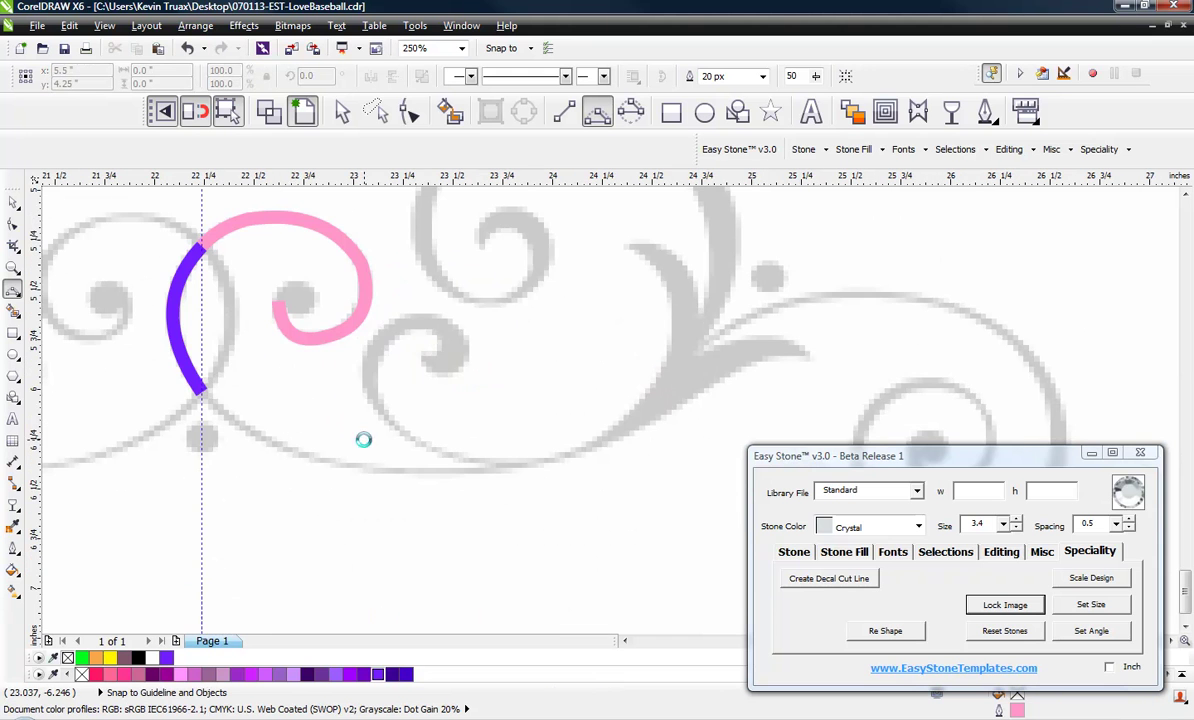
left_click(234, 419)
left_click_drag(405, 467, 295, 453)
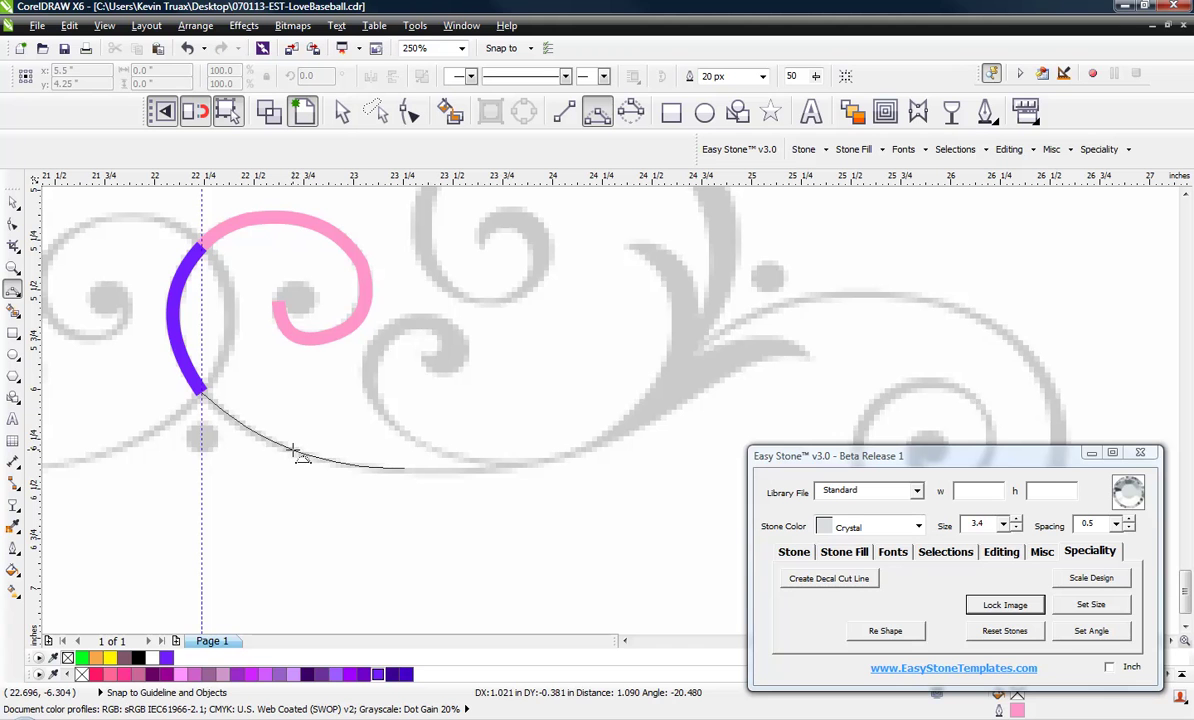
key("space")
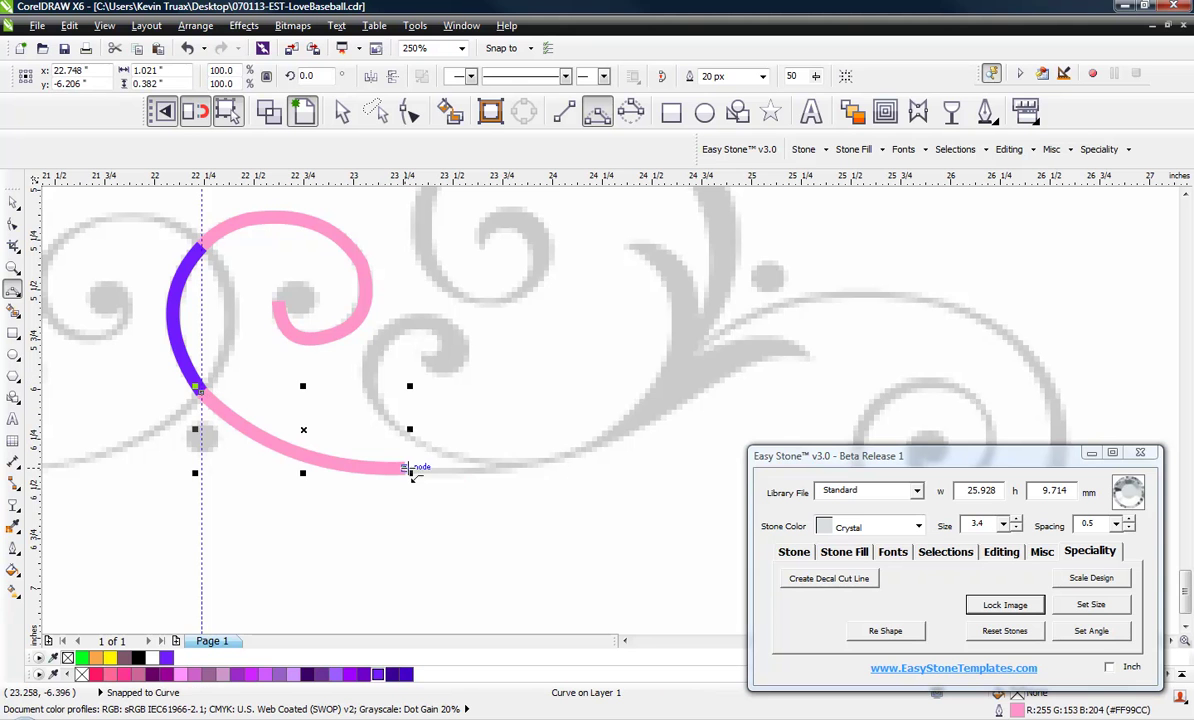
left_click(406, 468)
left_click_drag(532, 466, 458, 474)
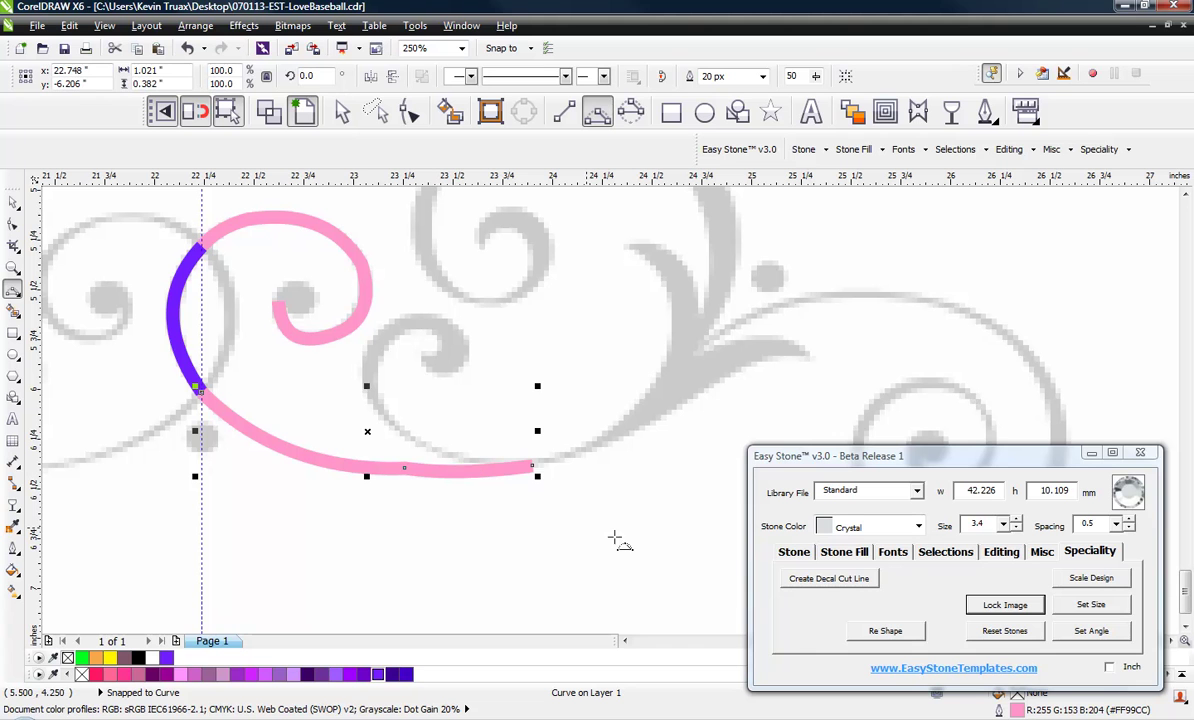
key("Escape")
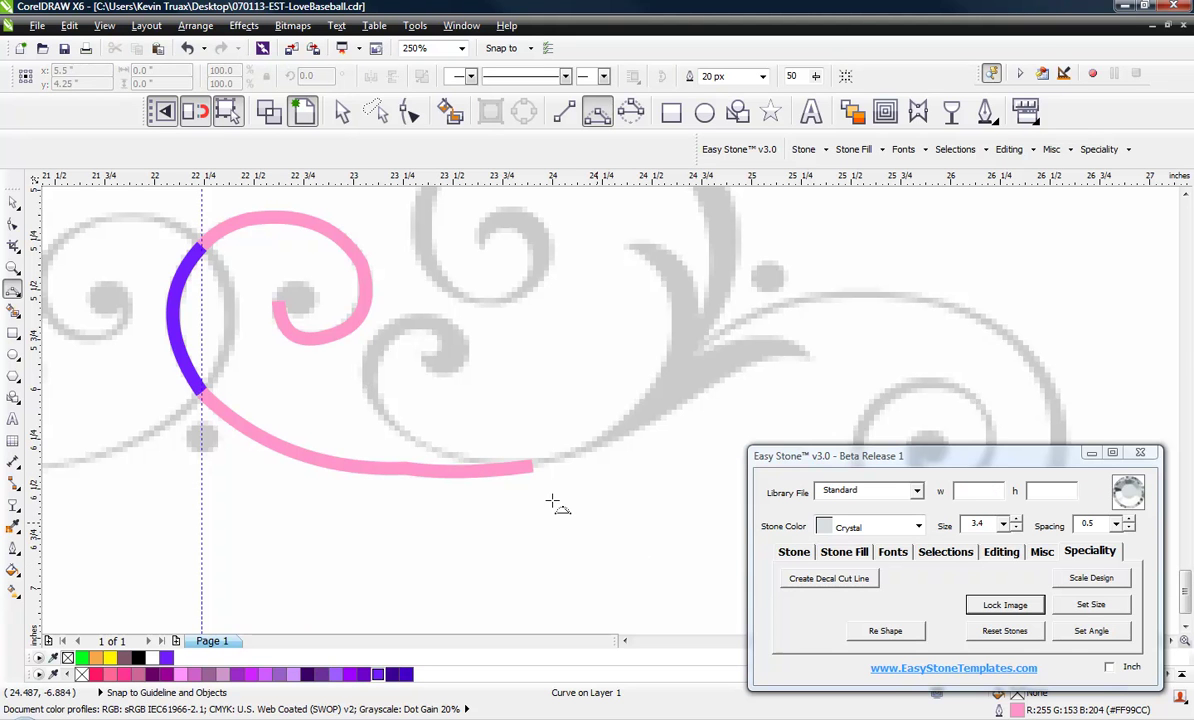
Trace the lower curl from the bottom curve's end up and around its inner hook with connected 3-point curves, about 21 by 19 mm.
left_click_drag(533, 465, 432, 446)
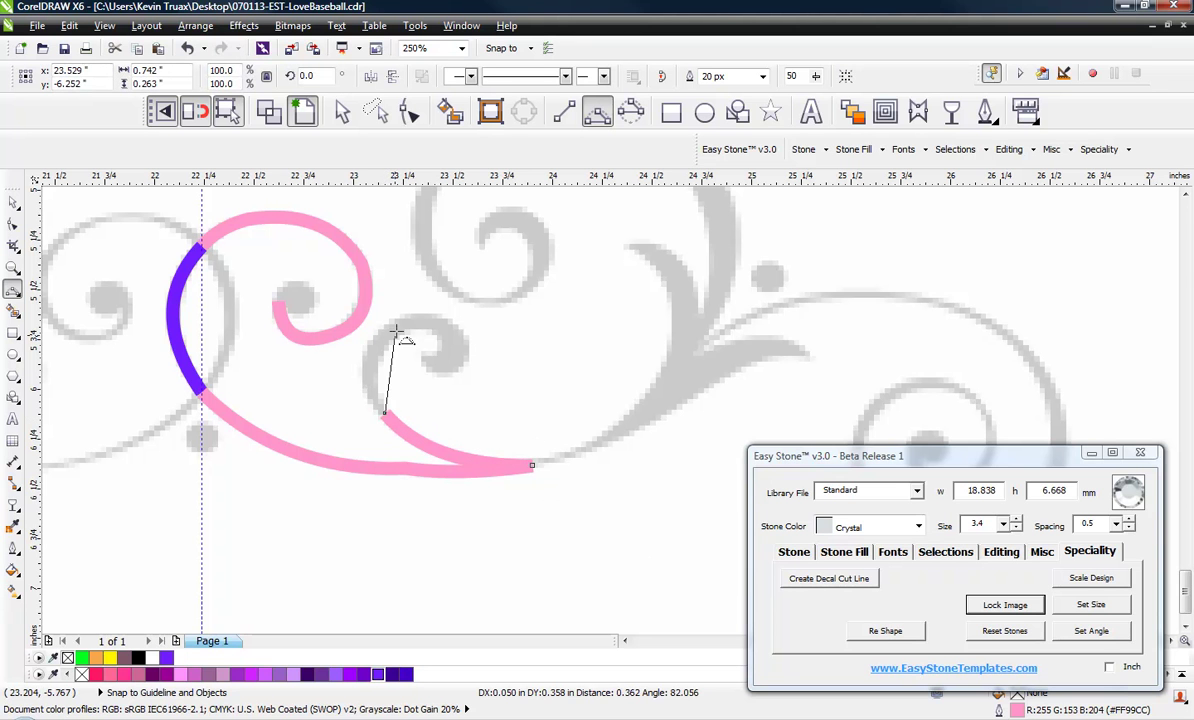
mouse_move(399, 323)
left_mouse_down()
mouse_move(374, 363)
mouse_move(418, 314)
left_mouse_up()
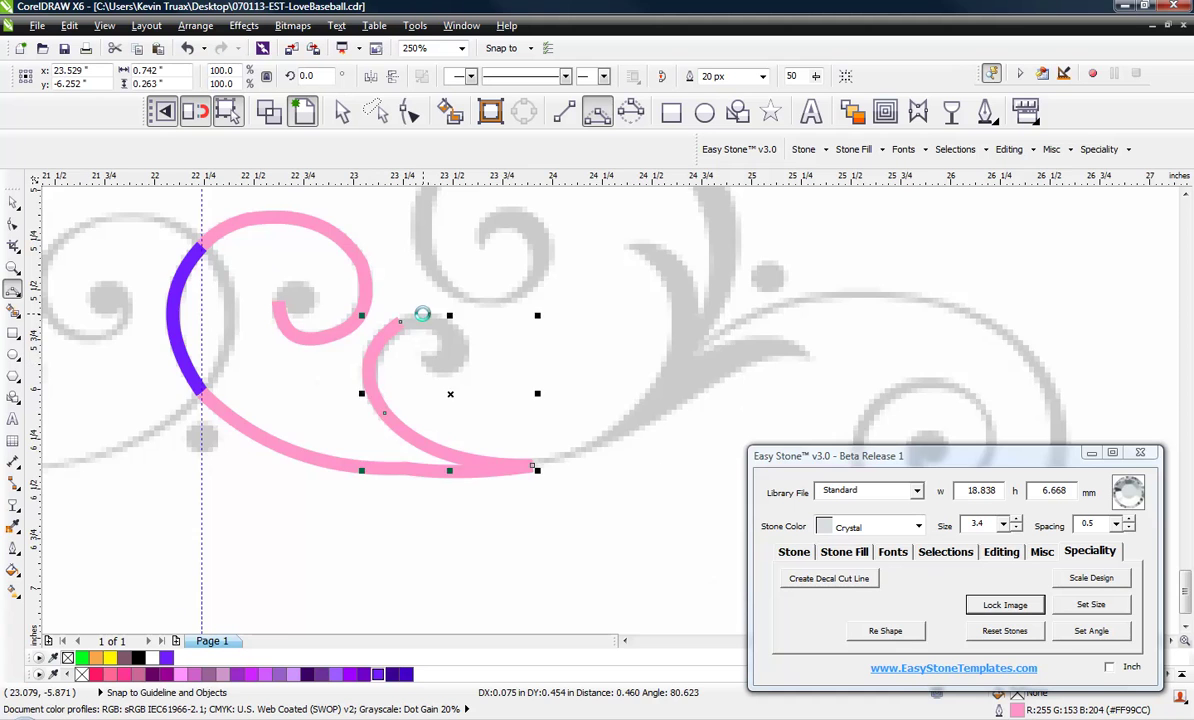
scroll(418, 314, "up", 2)
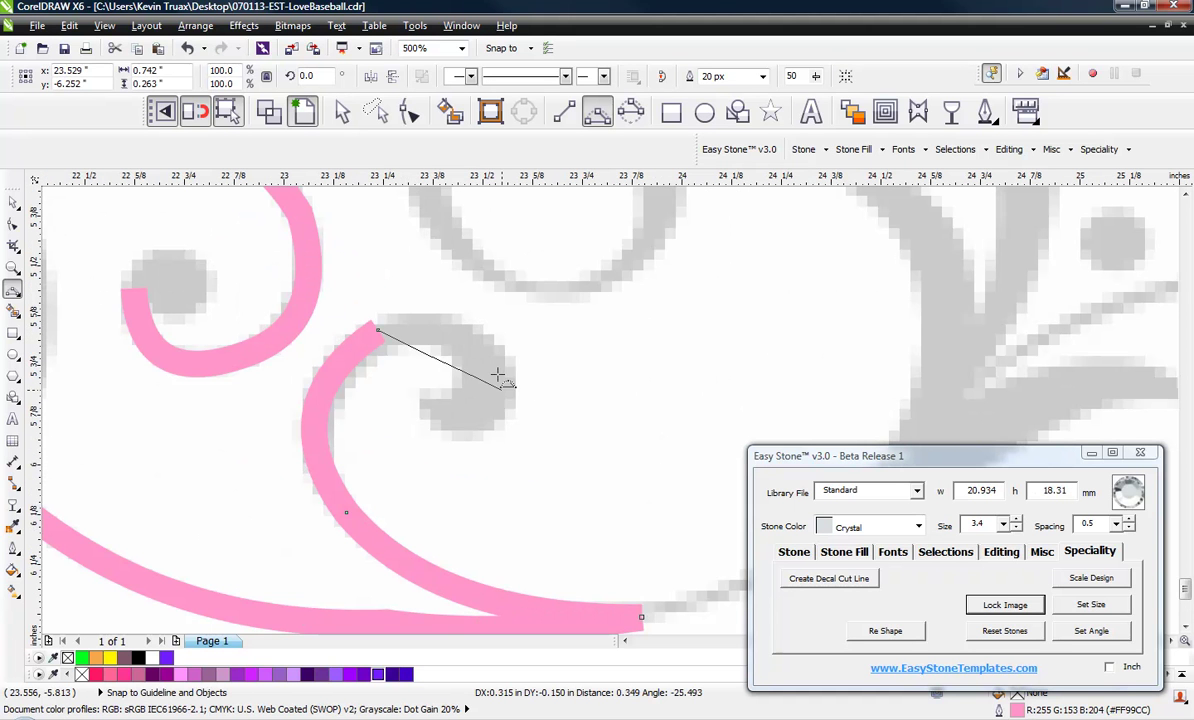
left_click_drag(501, 387, 506, 393)
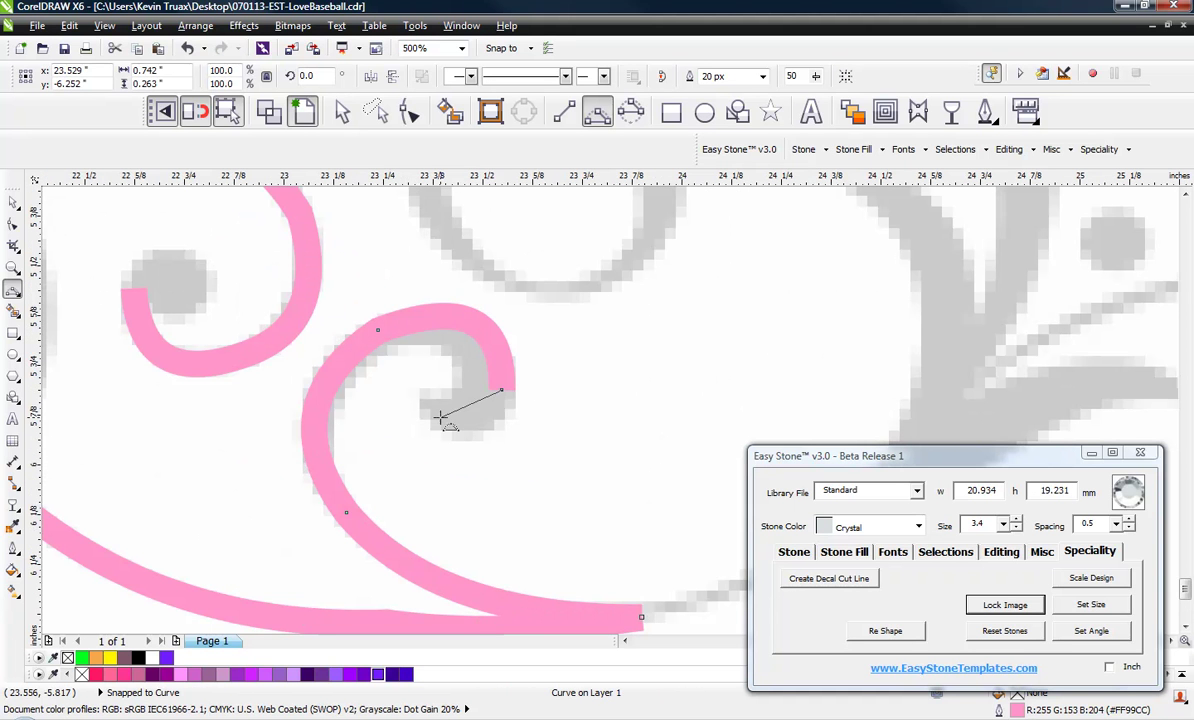
scroll(421, 349, "down", 4)
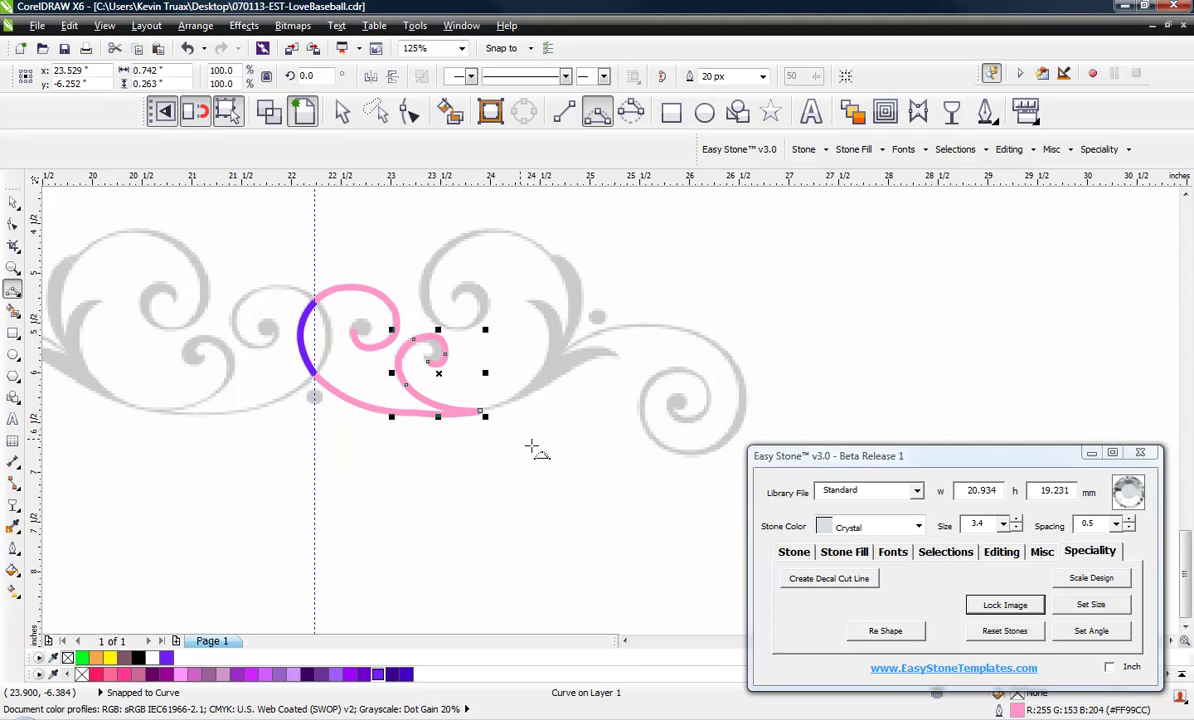
left_click(611, 492)
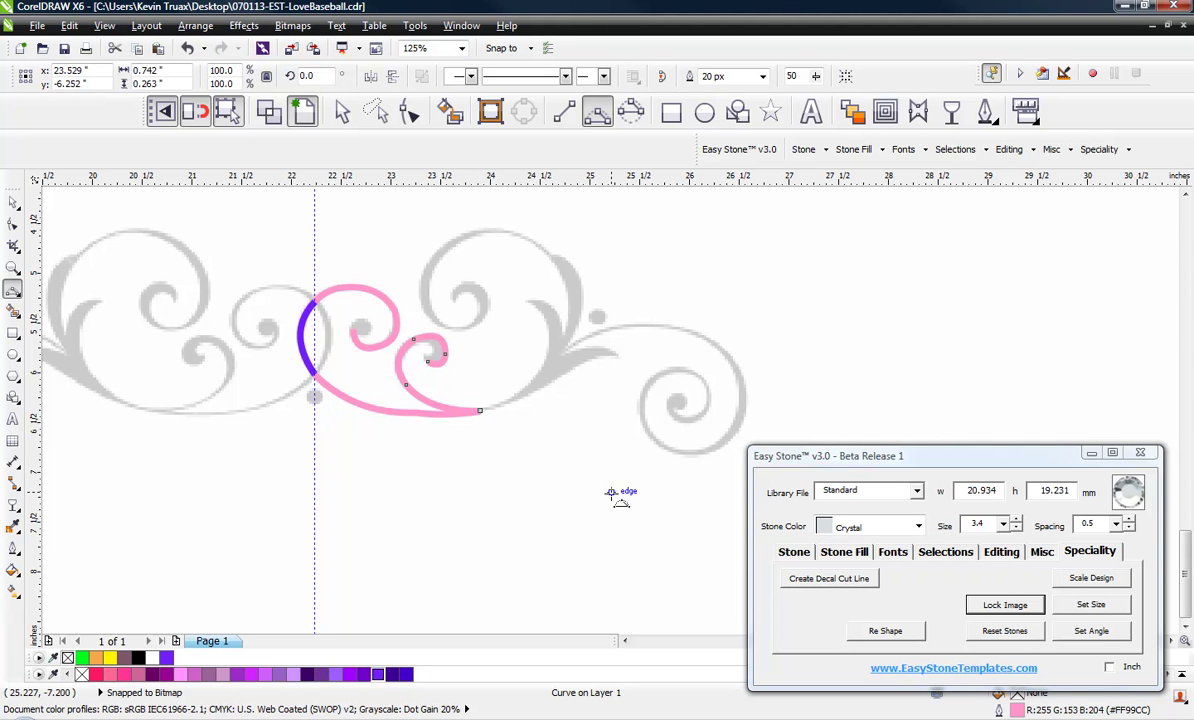
Trace the stem from the shared end node of the bottom curves up to the leaf junction, about 0.83 inches wide and 0.60 inches tall.
scroll(496, 413, "up", 3)
scroll(497, 445, "down", 1)
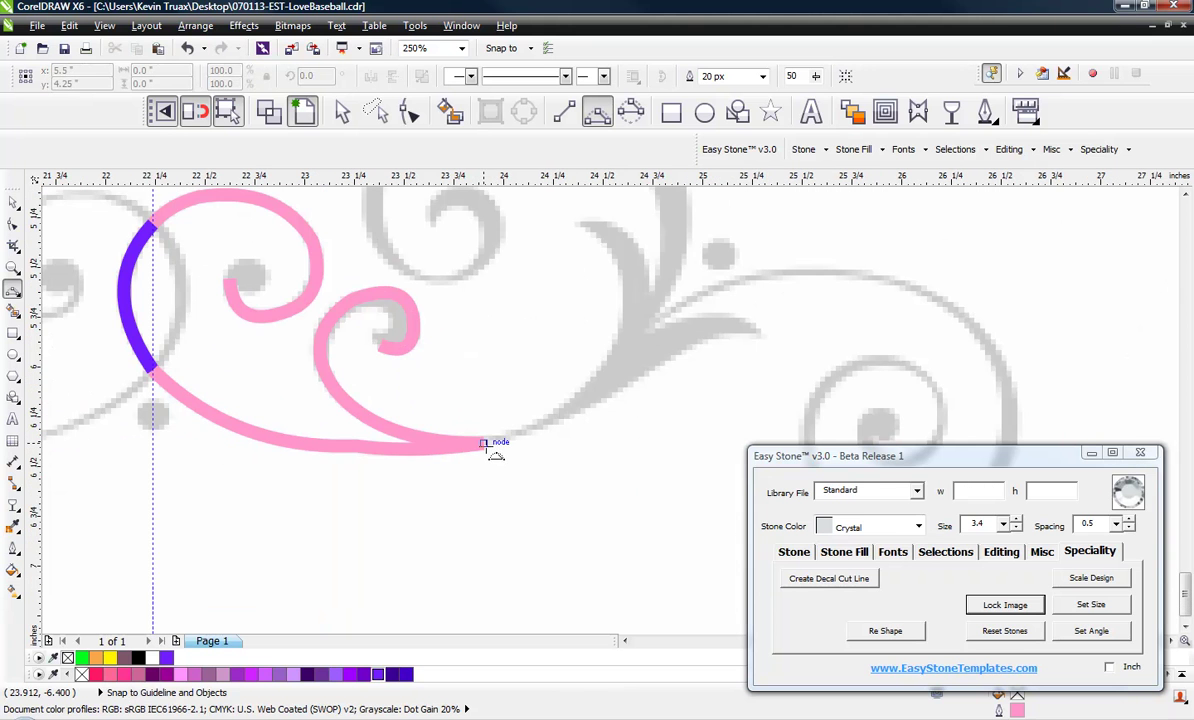
left_click(484, 443)
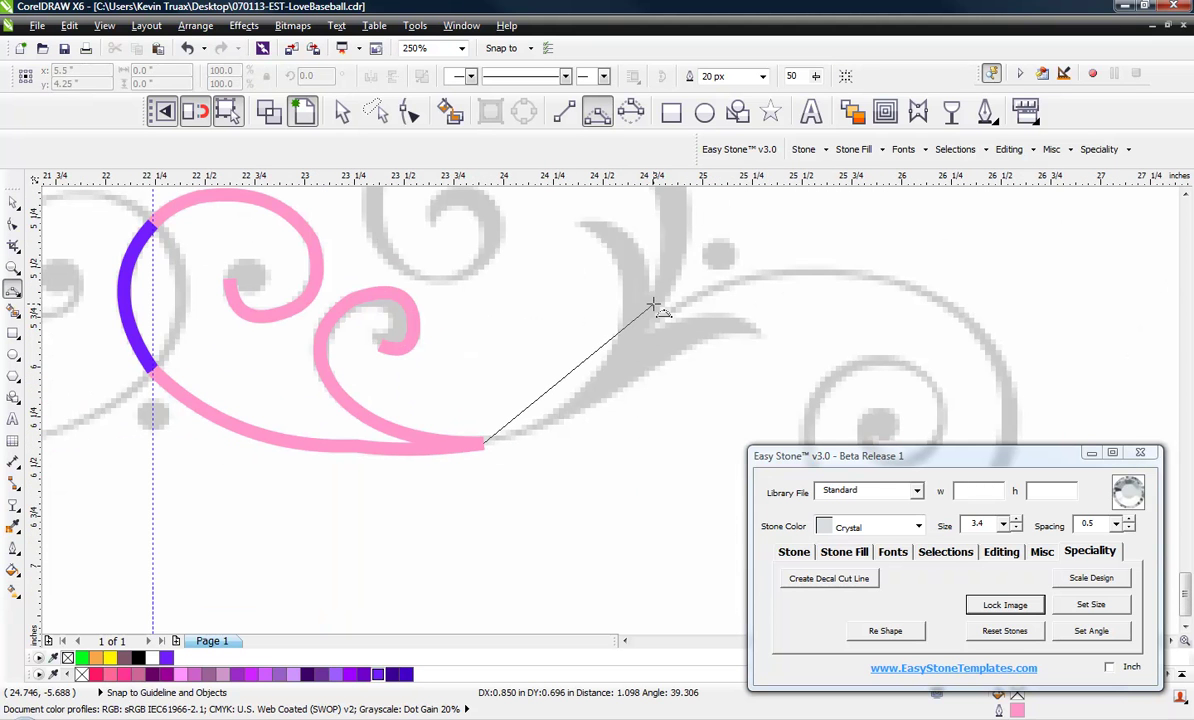
left_click_drag(648, 325, 593, 392)
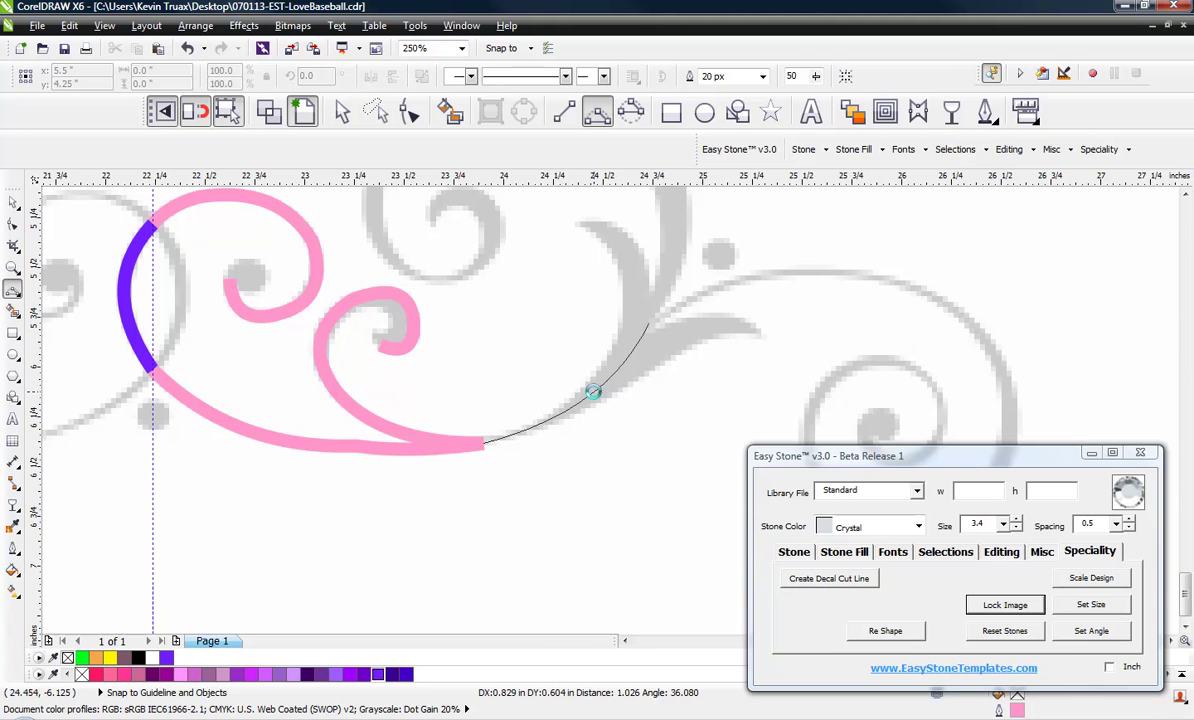
key("space")
key("space")
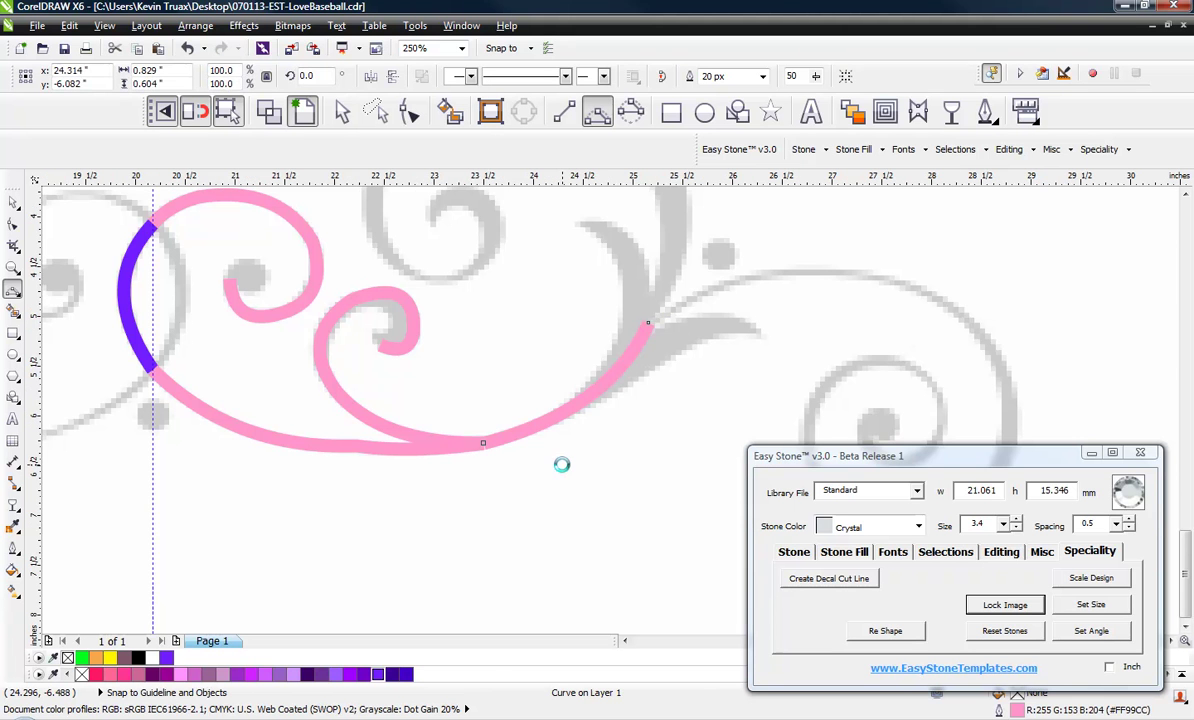
Trace the large upper loop from the leaf junction counterclockwise to its lower left with three connected 3-point curves, about 38 by 31 mm.
scroll(561, 464, "down", 1)
key("Escape")
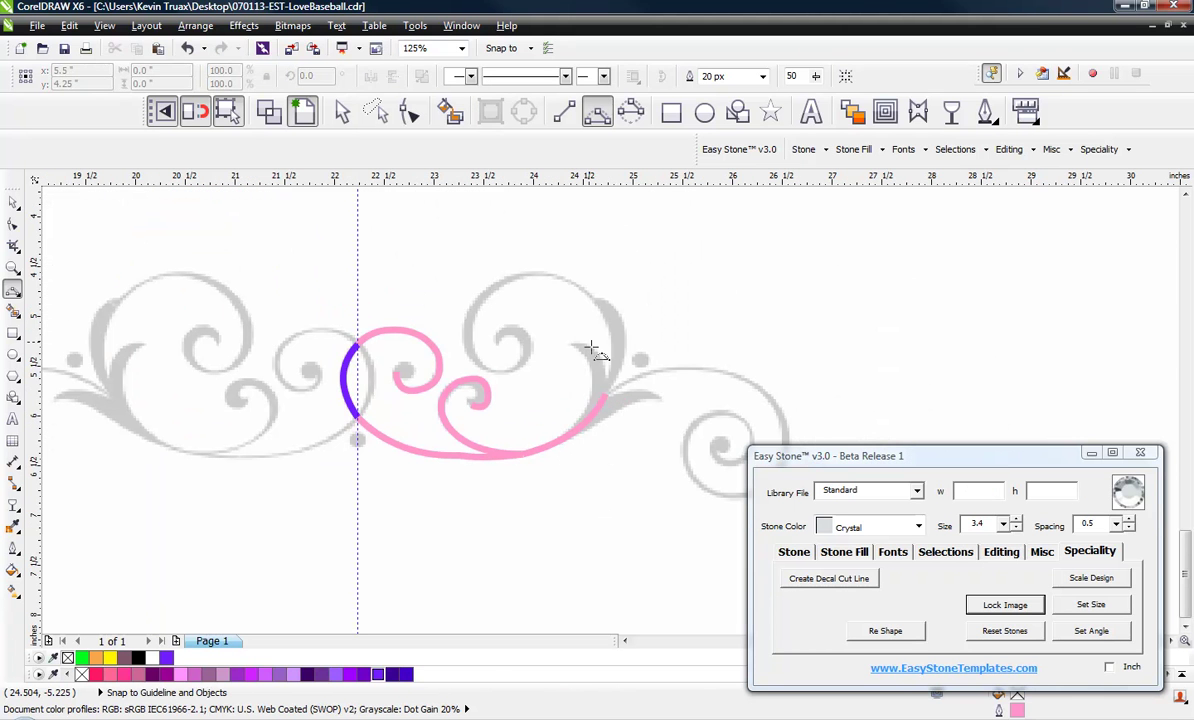
left_click(604, 394)
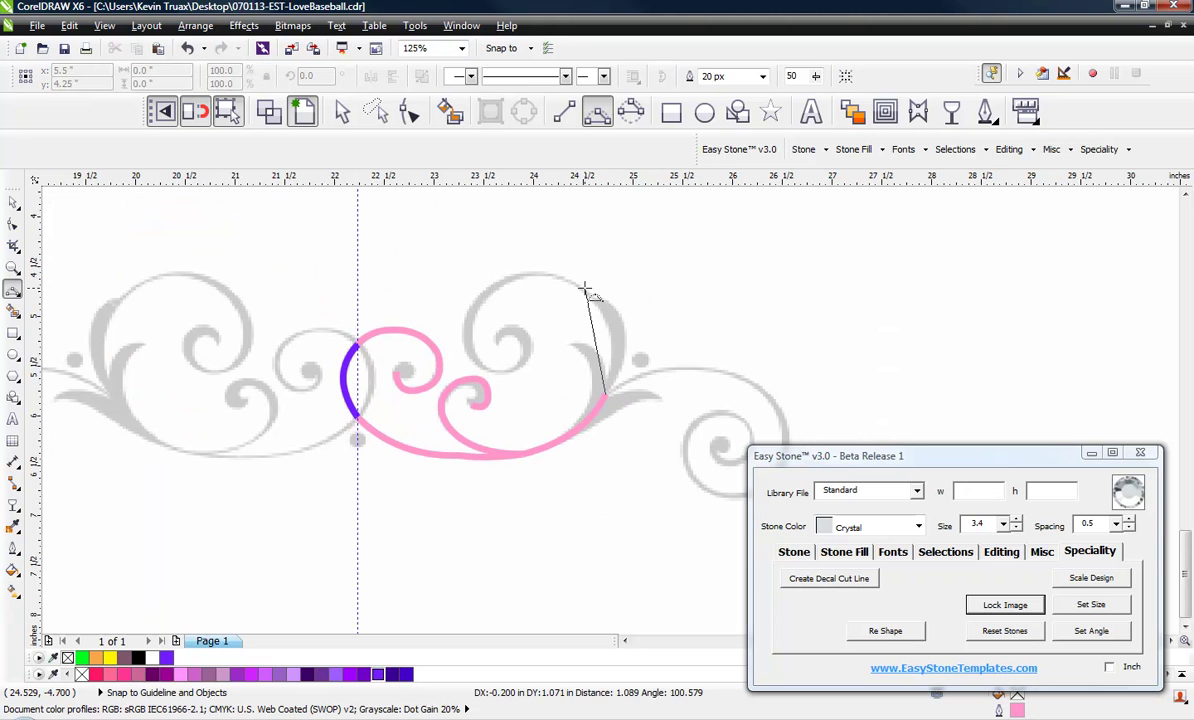
left_click(587, 287)
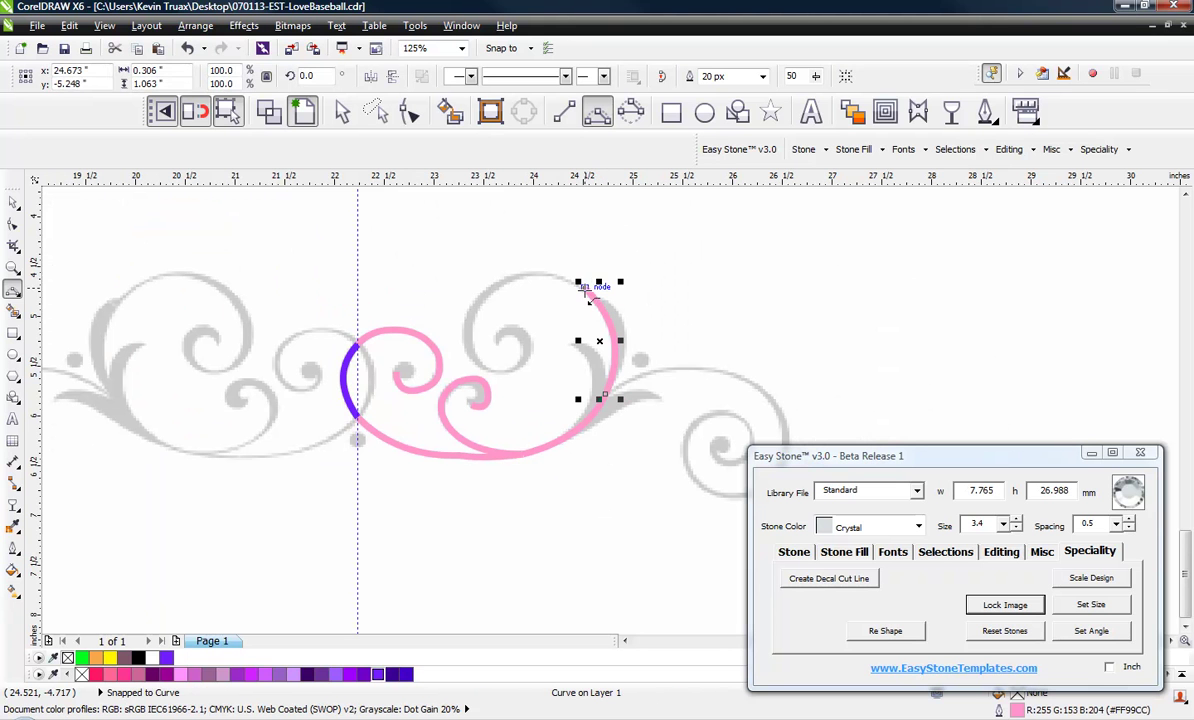
left_click(481, 284)
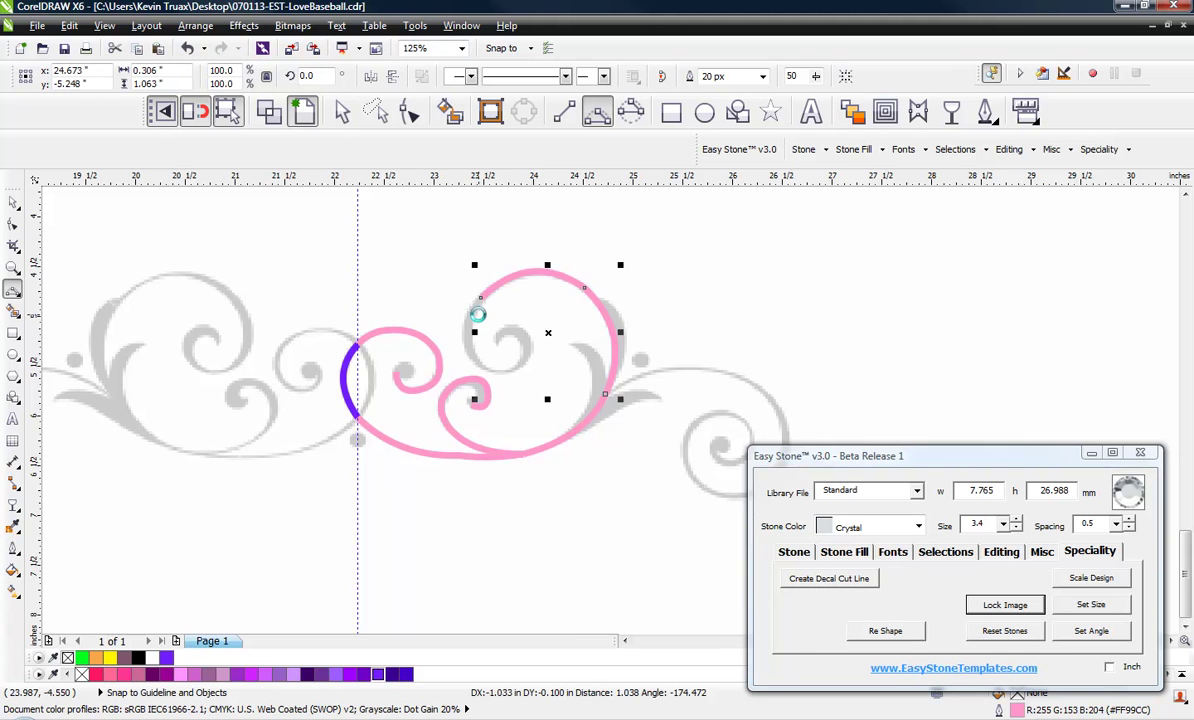
scroll(478, 310, "up", 2)
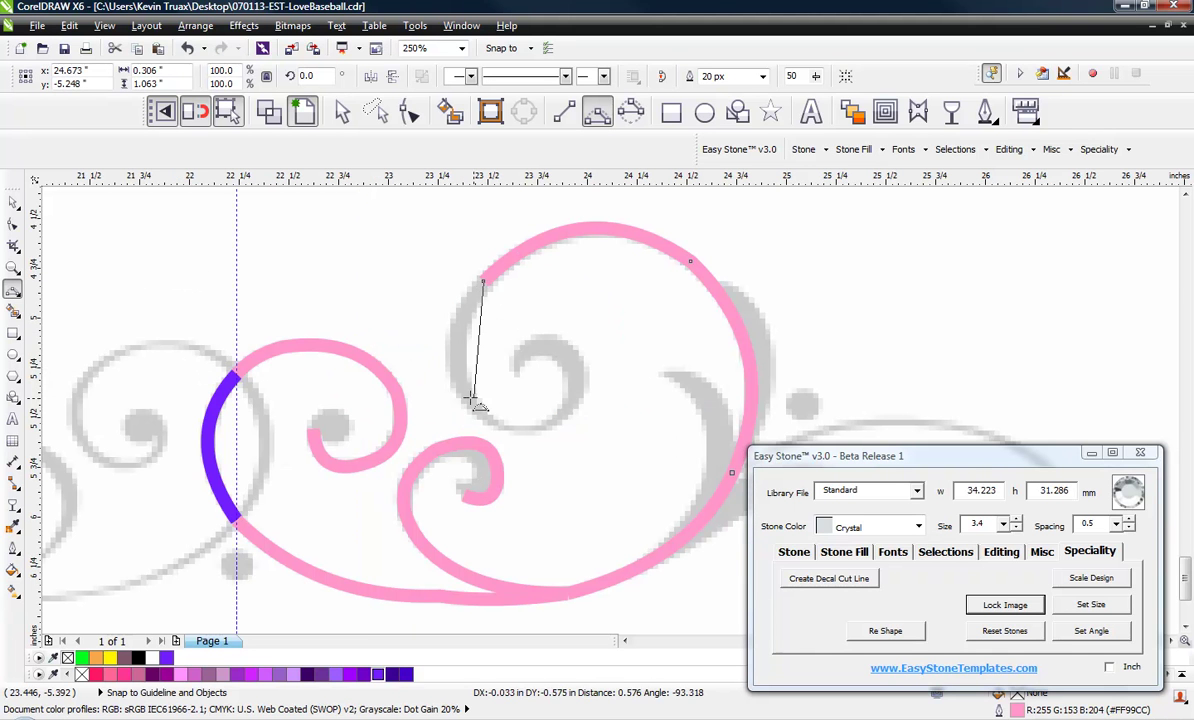
mouse_move(469, 398)
left_mouse_down()
mouse_move(456, 336)
mouse_move(472, 398)
left_mouse_up()
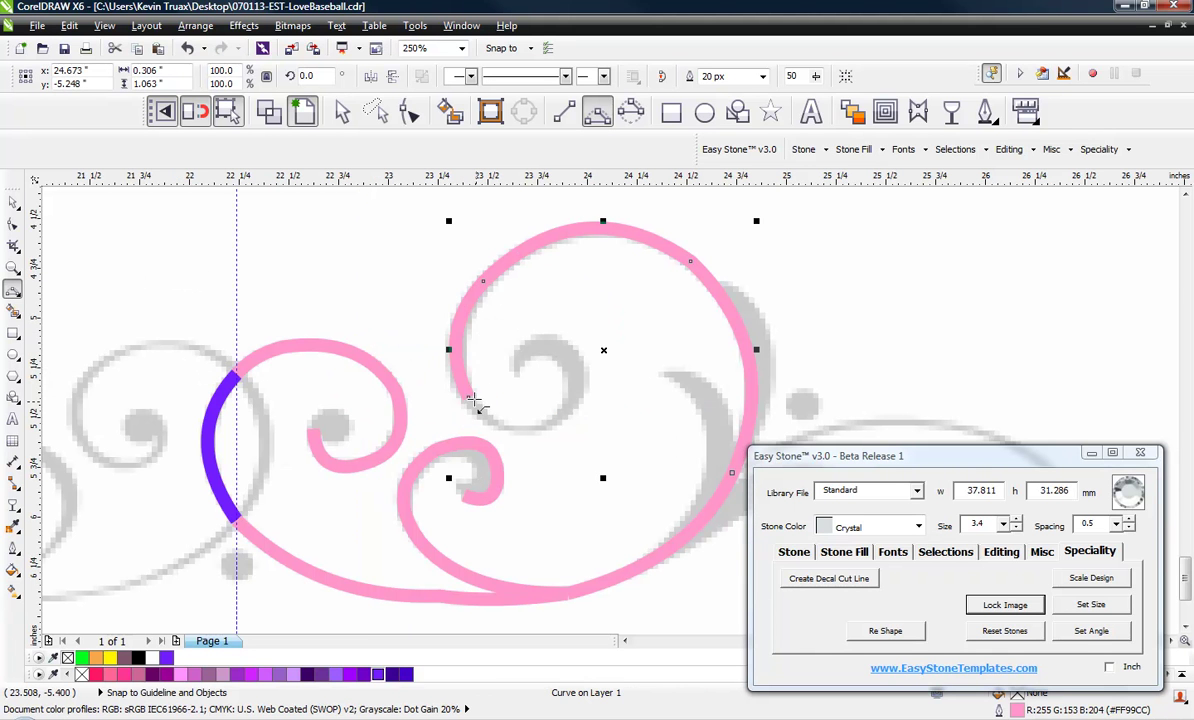
Continue the large upper loop through its small inner hook with connected 3-point curves.
left_click_drag(570, 391, 515, 302)
double_click(572, 389)
scroll(515, 302, "down", 1)
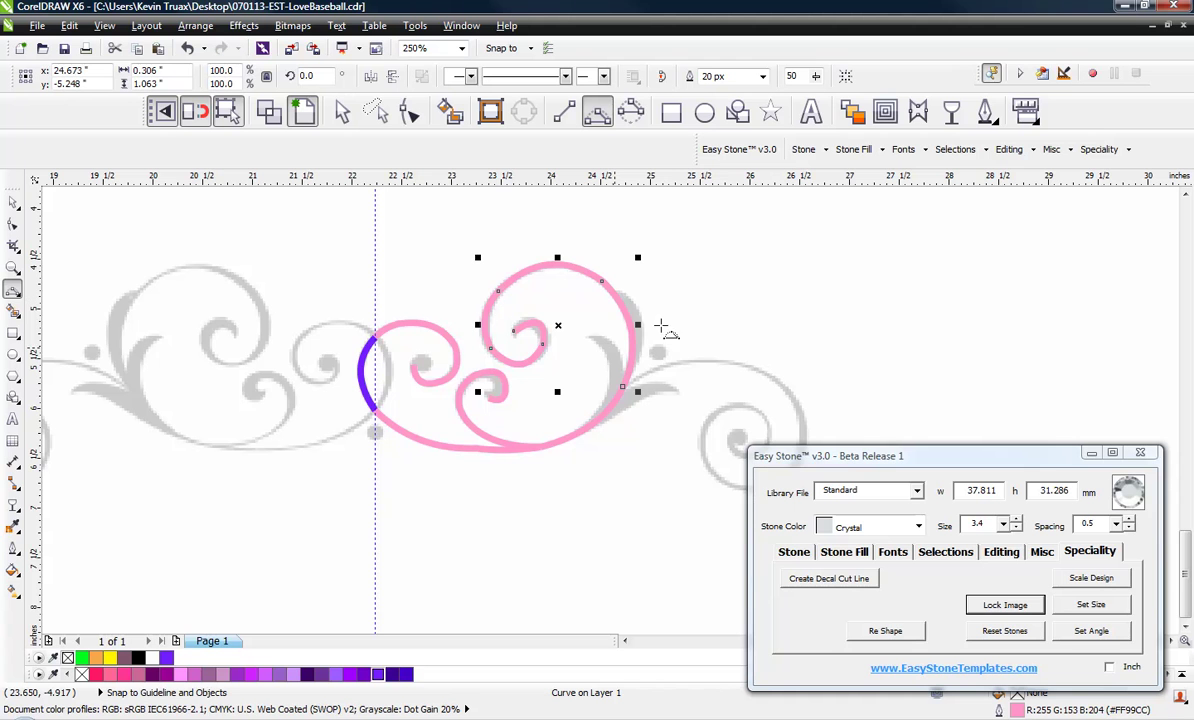
scroll(718, 390, "up", 1)
scroll(338, 315, "down", 1)
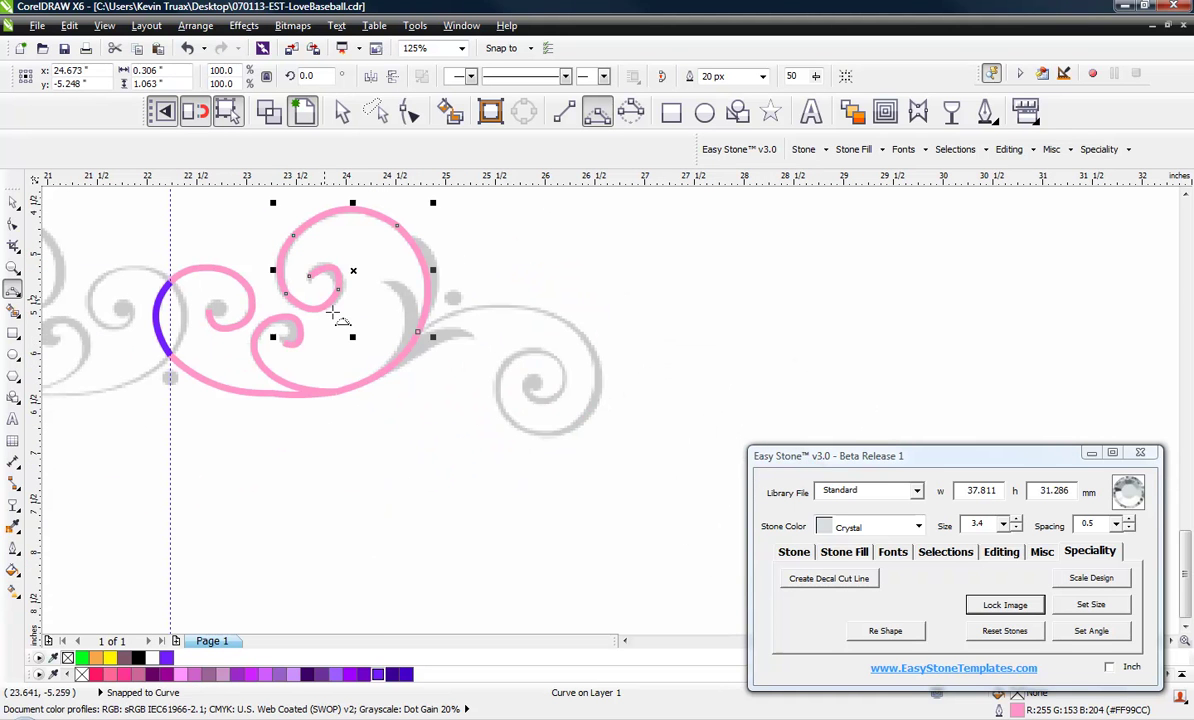
key("Escape")
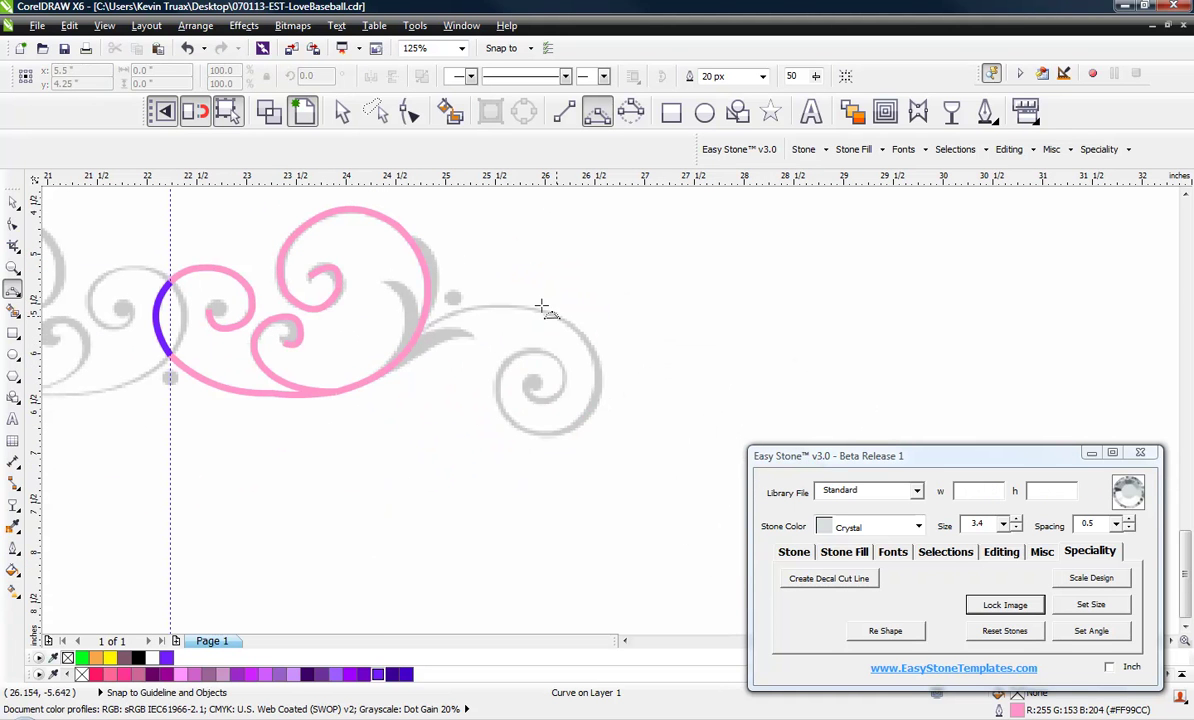
Trace the right-hand tendril from the stem around its outer spiral turn with connected 3-point curves, about 47 by 32 mm.
scroll(546, 314, "up", 1)
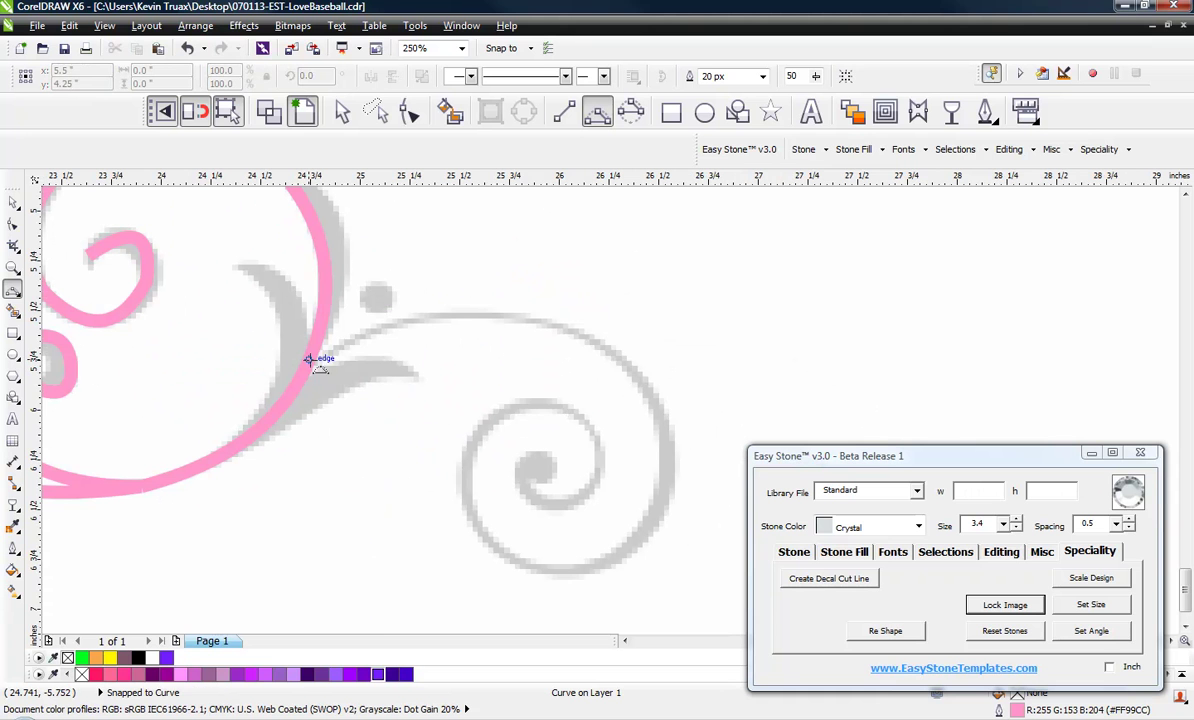
left_click_drag(305, 366, 585, 333)
left_click(436, 321)
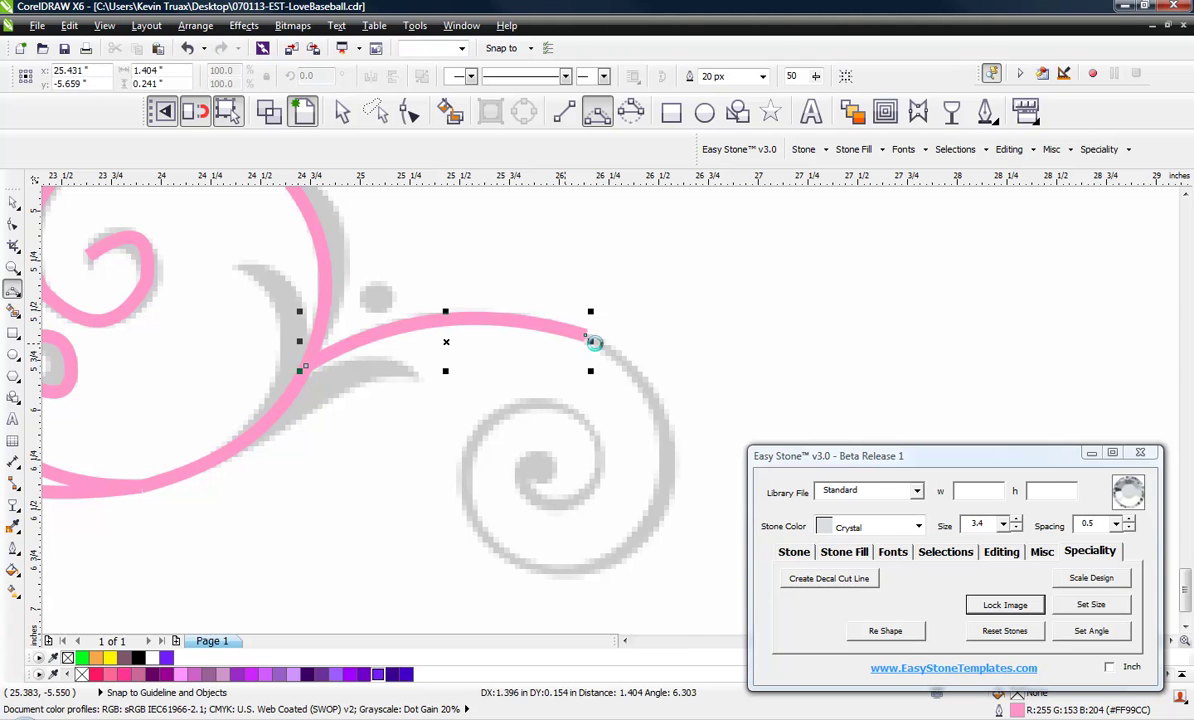
mouse_move(587, 335)
left_mouse_down()
mouse_move(653, 421)
mouse_move(656, 530)
mouse_move(674, 426)
mouse_move(652, 513)
left_mouse_up()
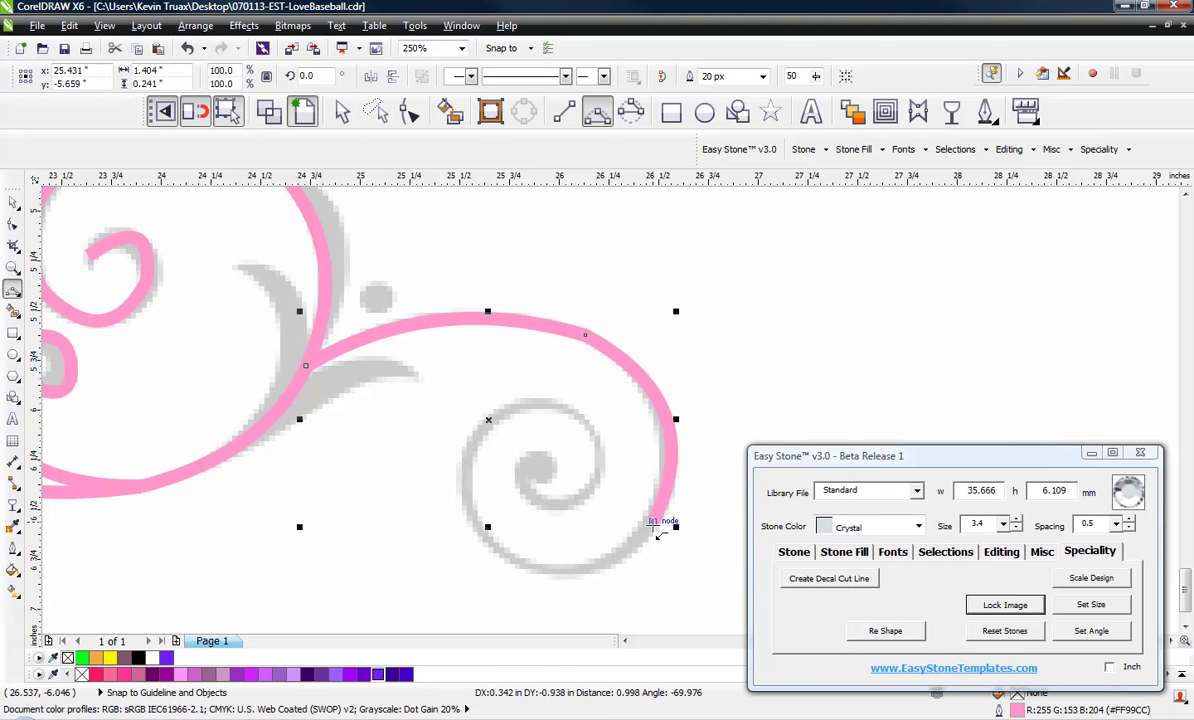
left_click_drag(505, 558, 590, 569)
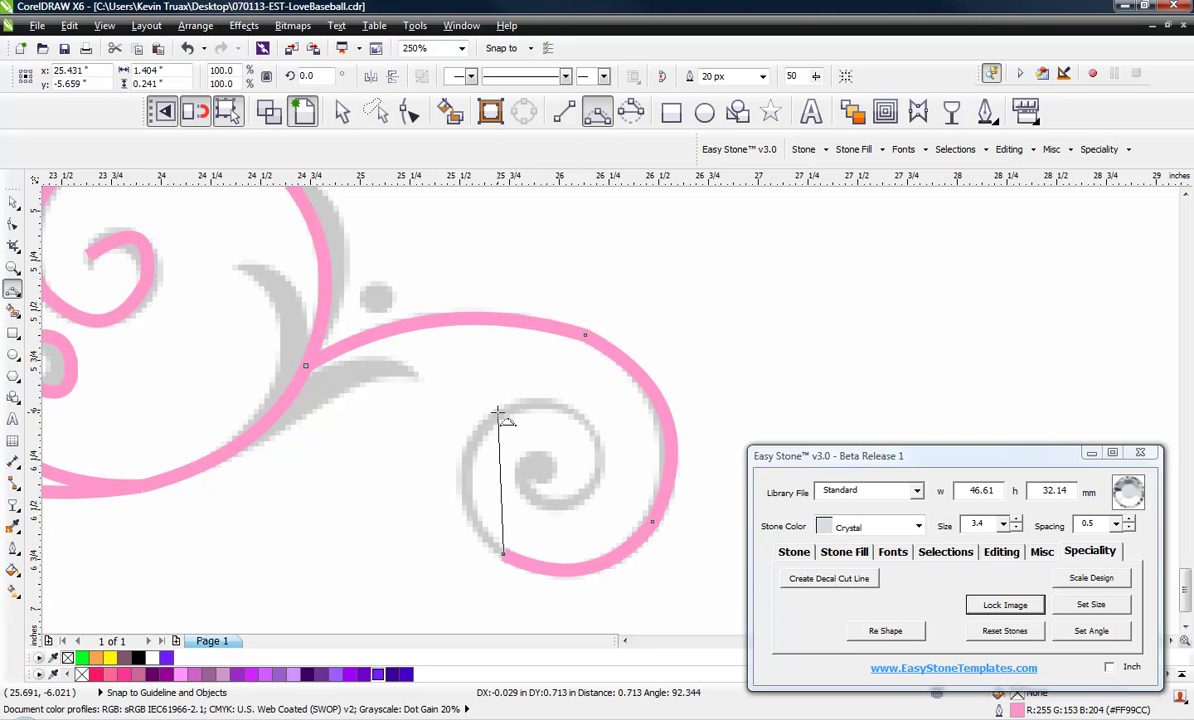
mouse_move(497, 413)
left_mouse_down()
mouse_move(469, 490)
mouse_move(495, 414)
left_mouse_up()
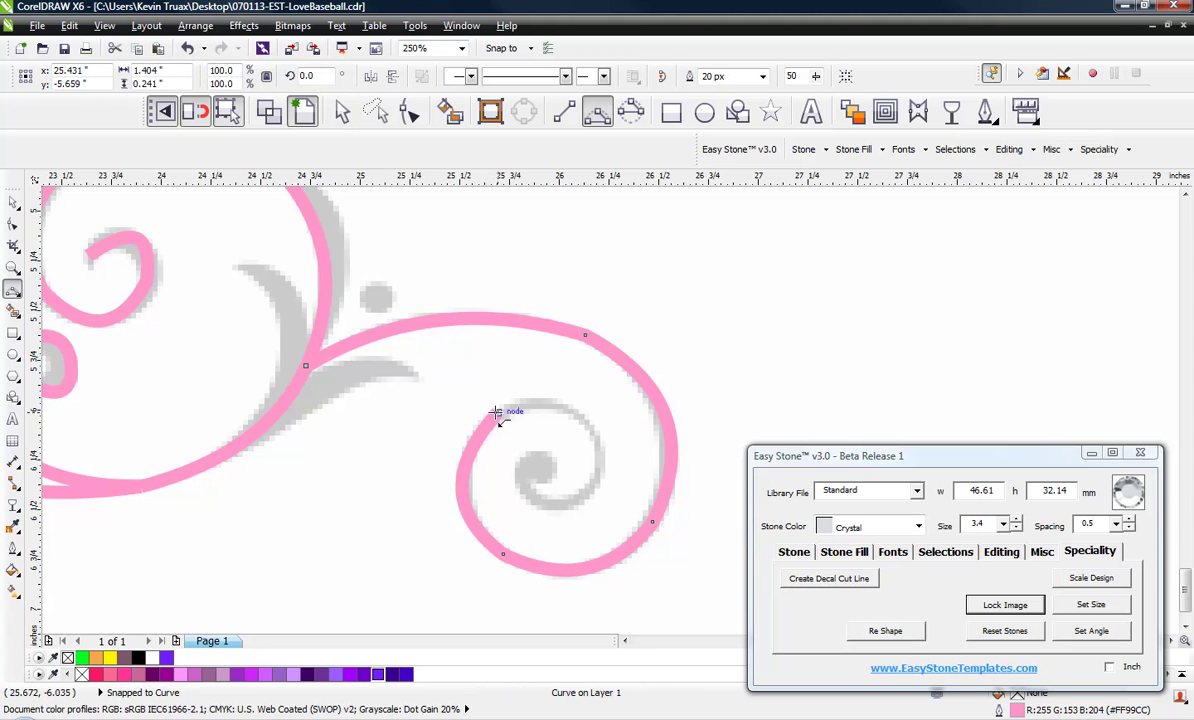
Continue the right-hand tendril through its inner spiral turn to the center with connected 3-point curves.
left_click_drag(601, 449, 566, 412)
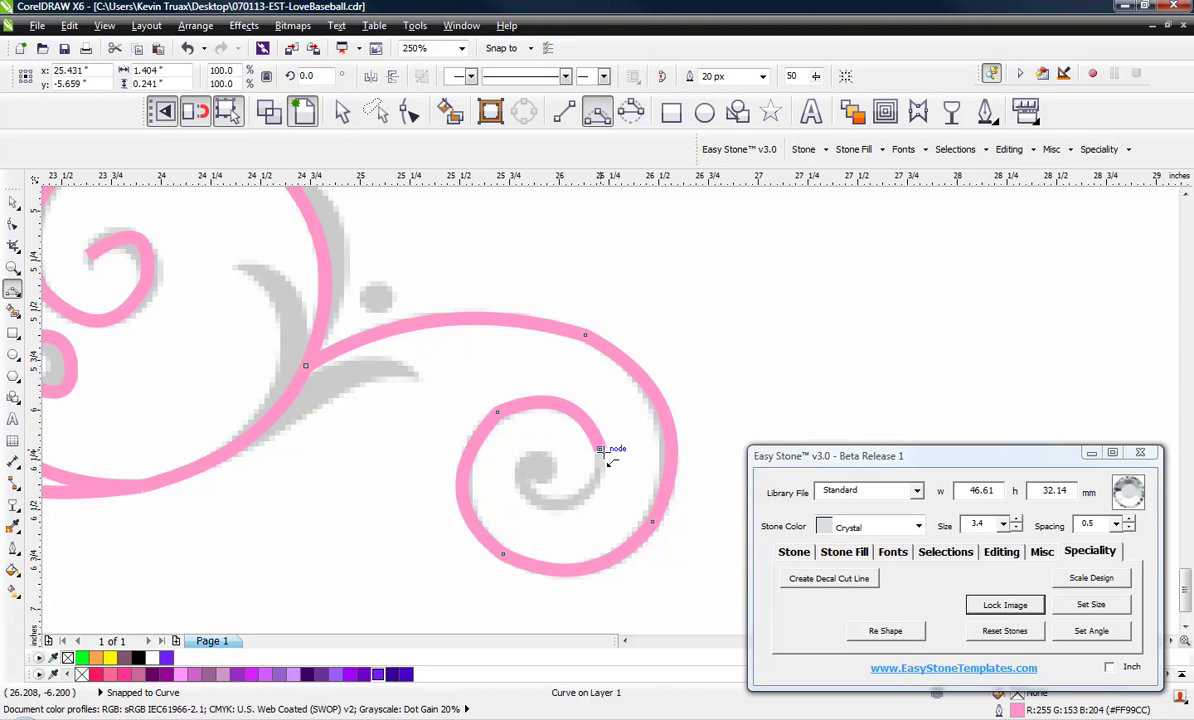
left_click_drag(553, 502, 587, 498)
scroll(584, 500, "up", 2)
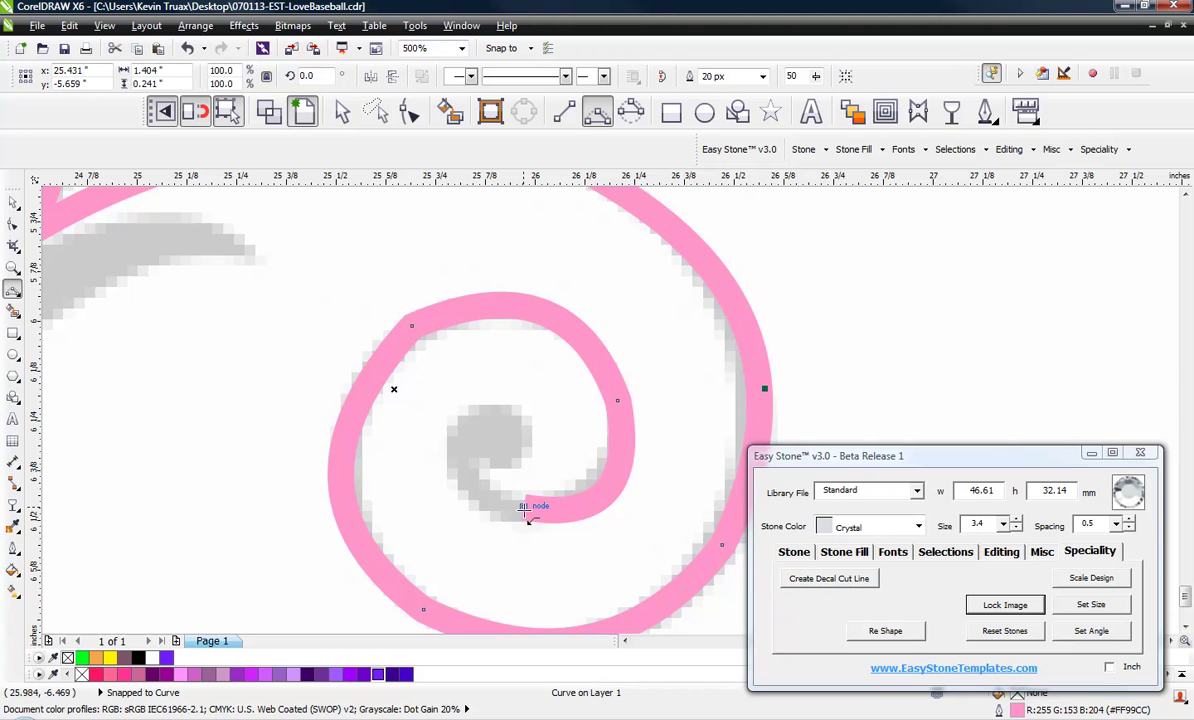
left_click(524, 507)
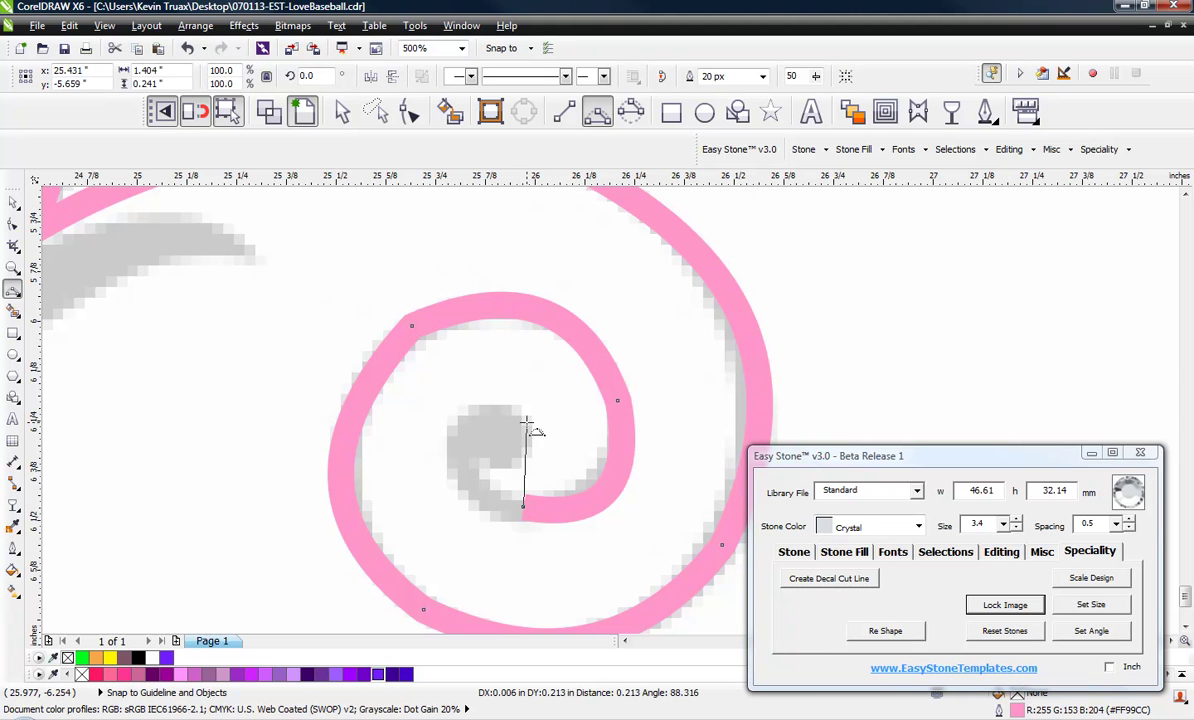
left_click_drag(515, 423, 455, 400)
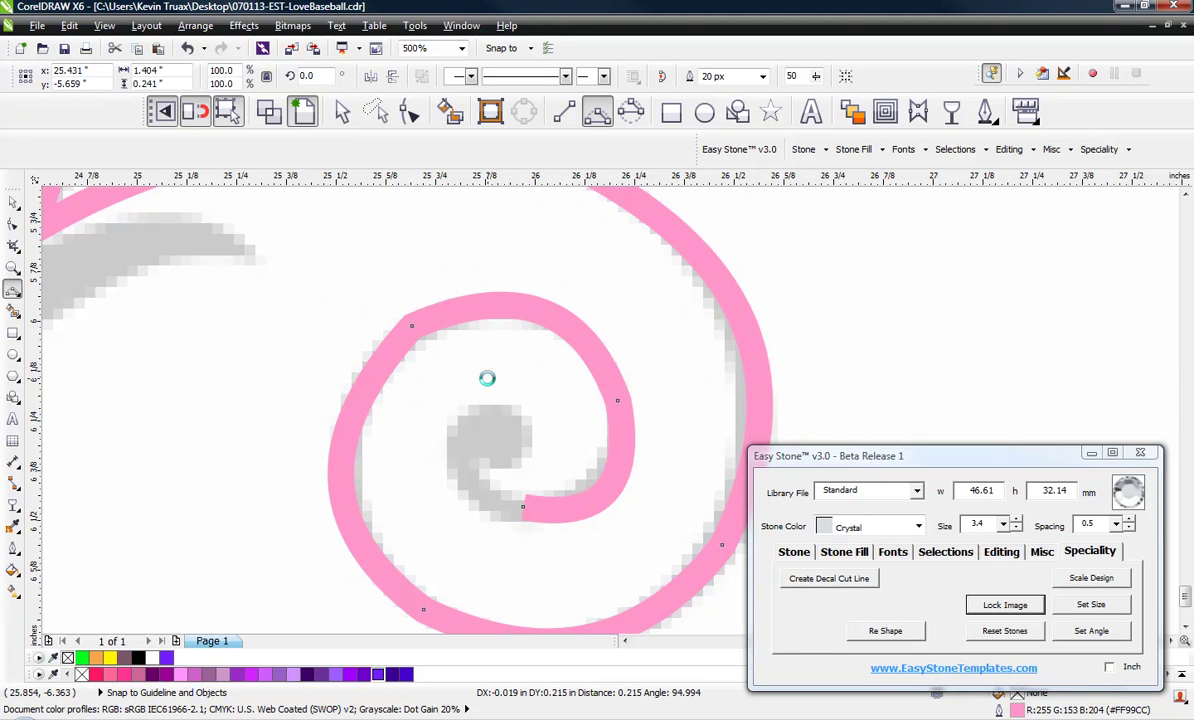
Trace the lower leaf beside the stem, about 0.84 by 0.26 inches, and the upright inner leaf, about 0.20 by 0.62 inches, with 3-point curves.
scroll(530, 400, "down", 4)
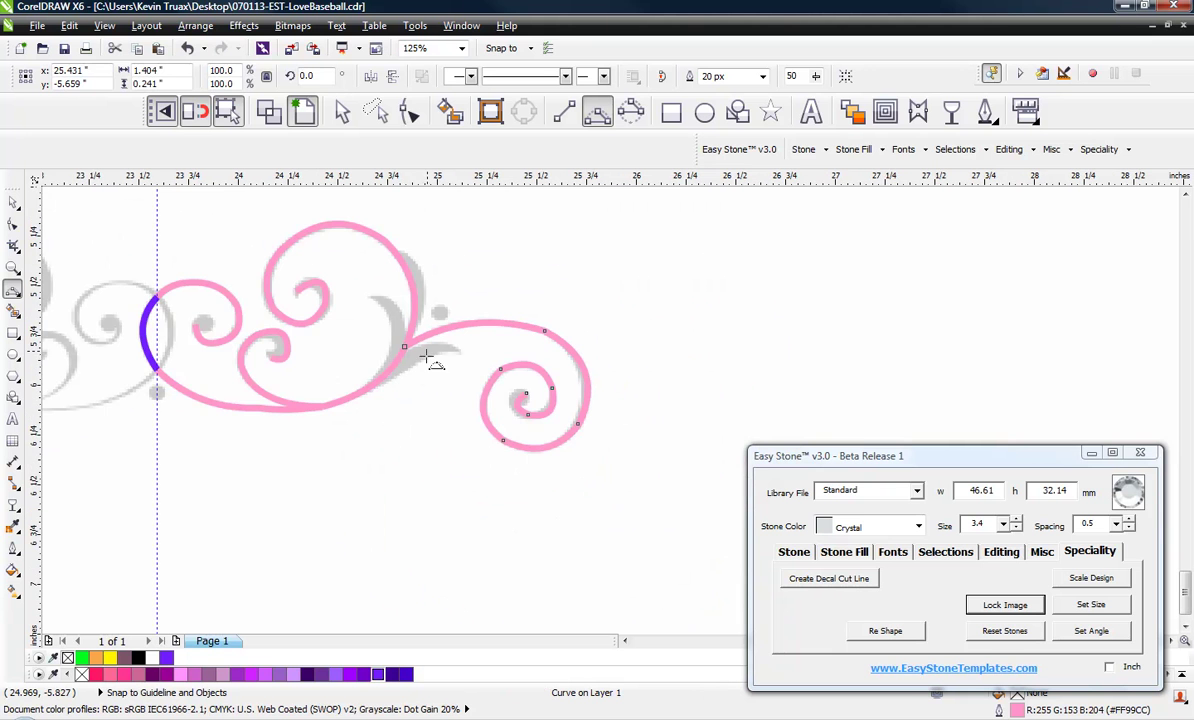
scroll(432, 358, "up", 2)
left_click(345, 425)
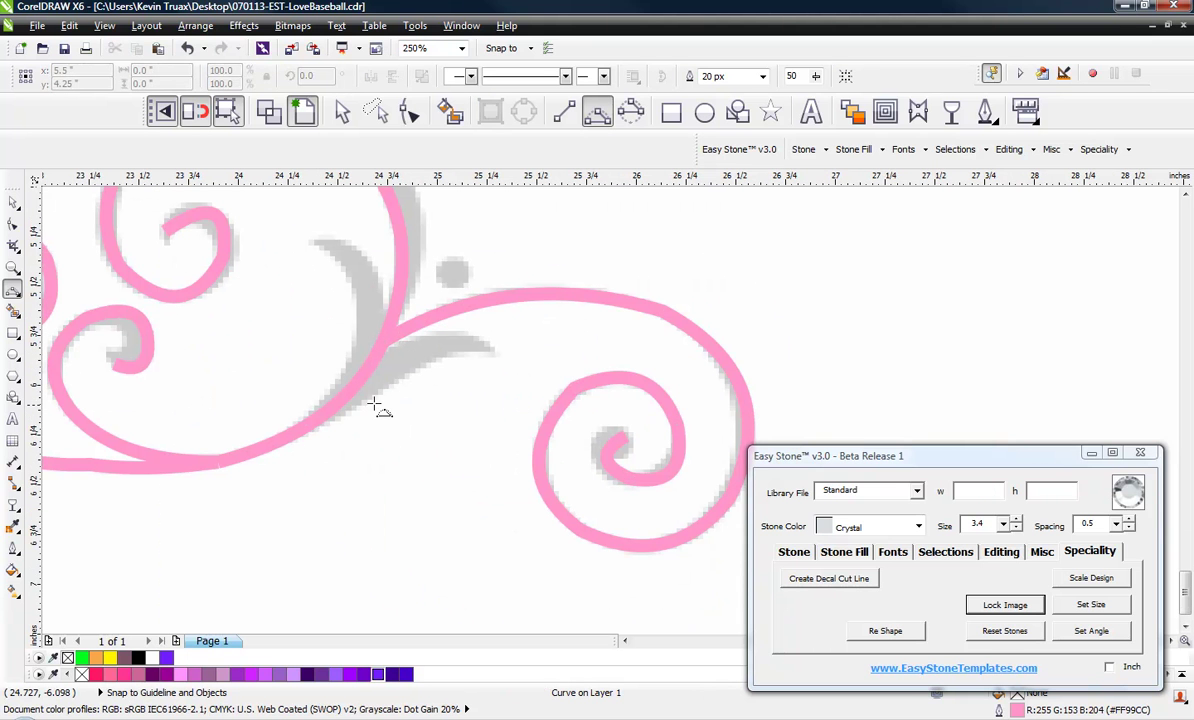
left_click(367, 404)
mouse_move(534, 354)
left_mouse_down()
mouse_move(525, 365)
mouse_move(422, 360)
left_mouse_up()
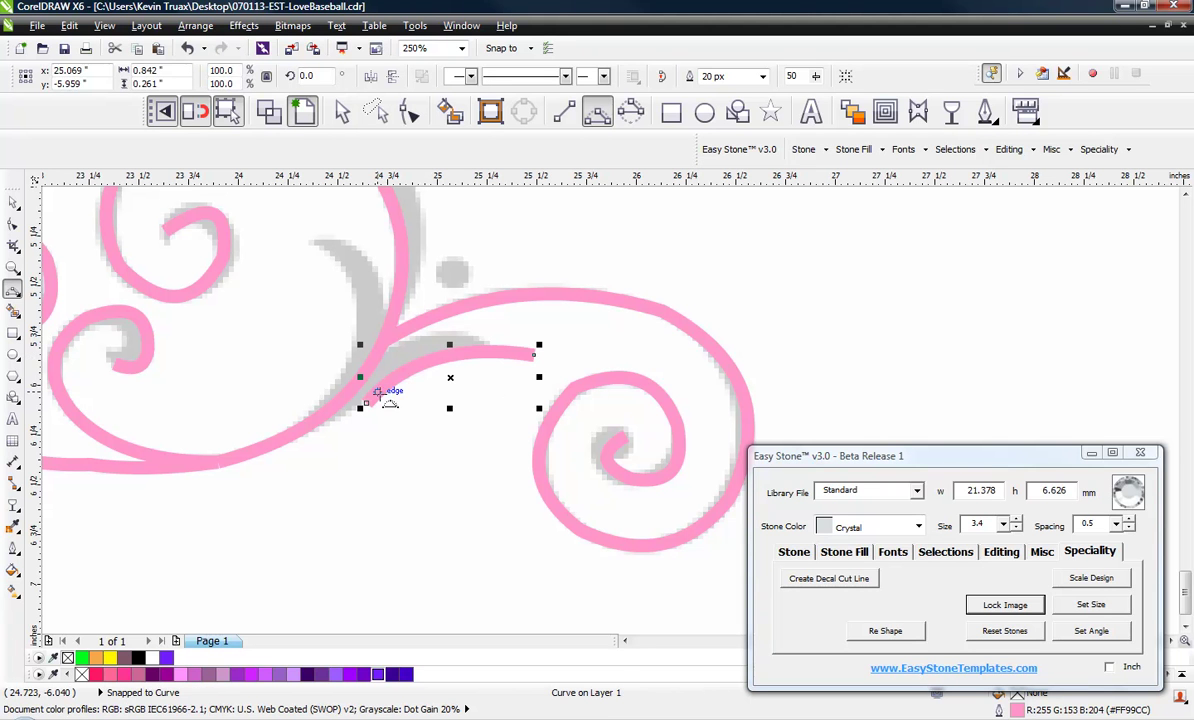
left_click(316, 237)
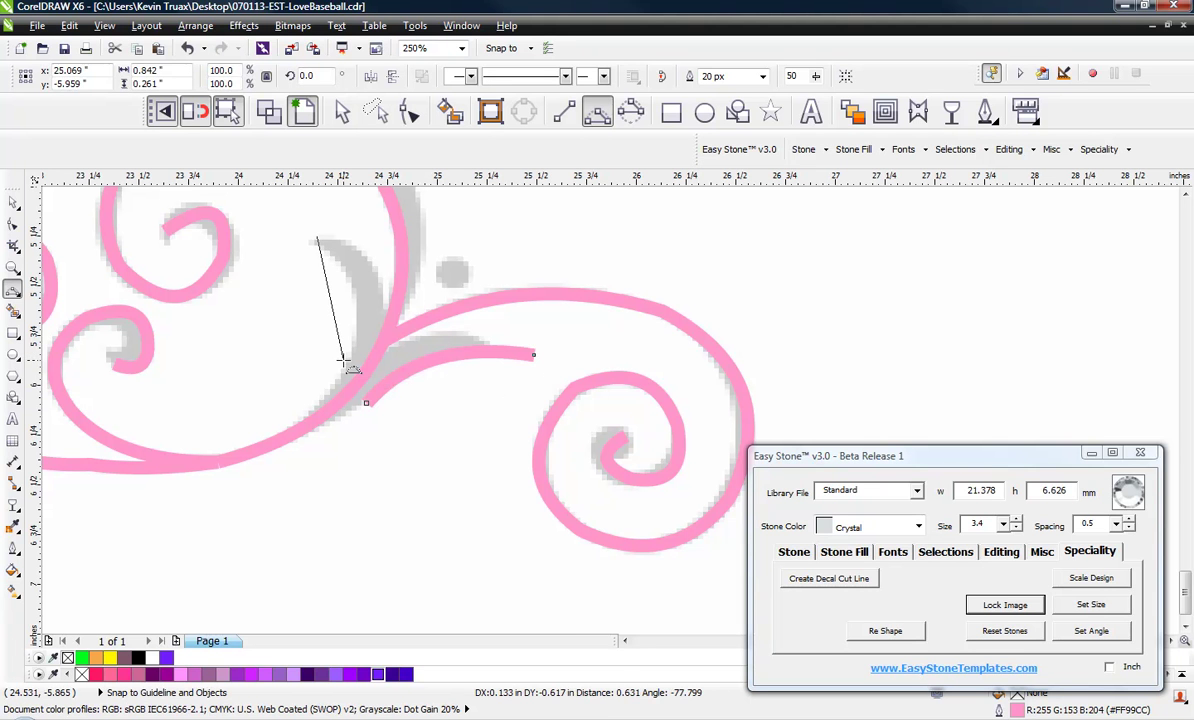
left_click_drag(345, 356, 353, 288)
scroll(488, 304, "down", 5)
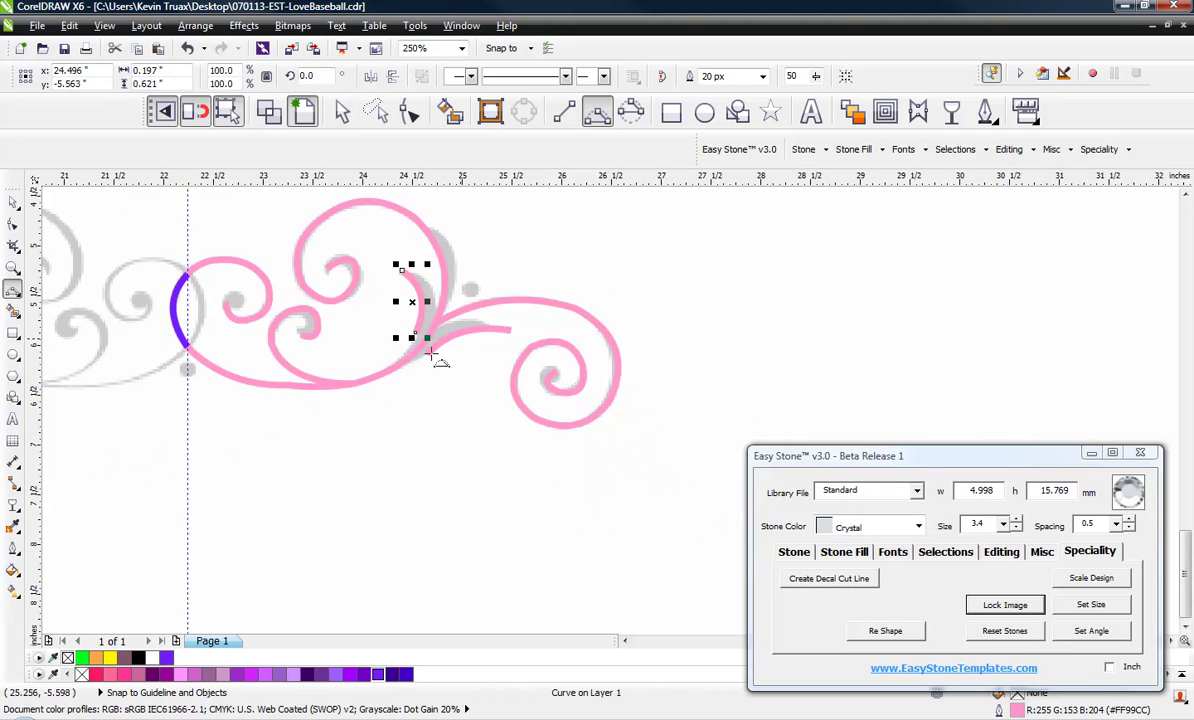
scroll(364, 345, "up", 3)
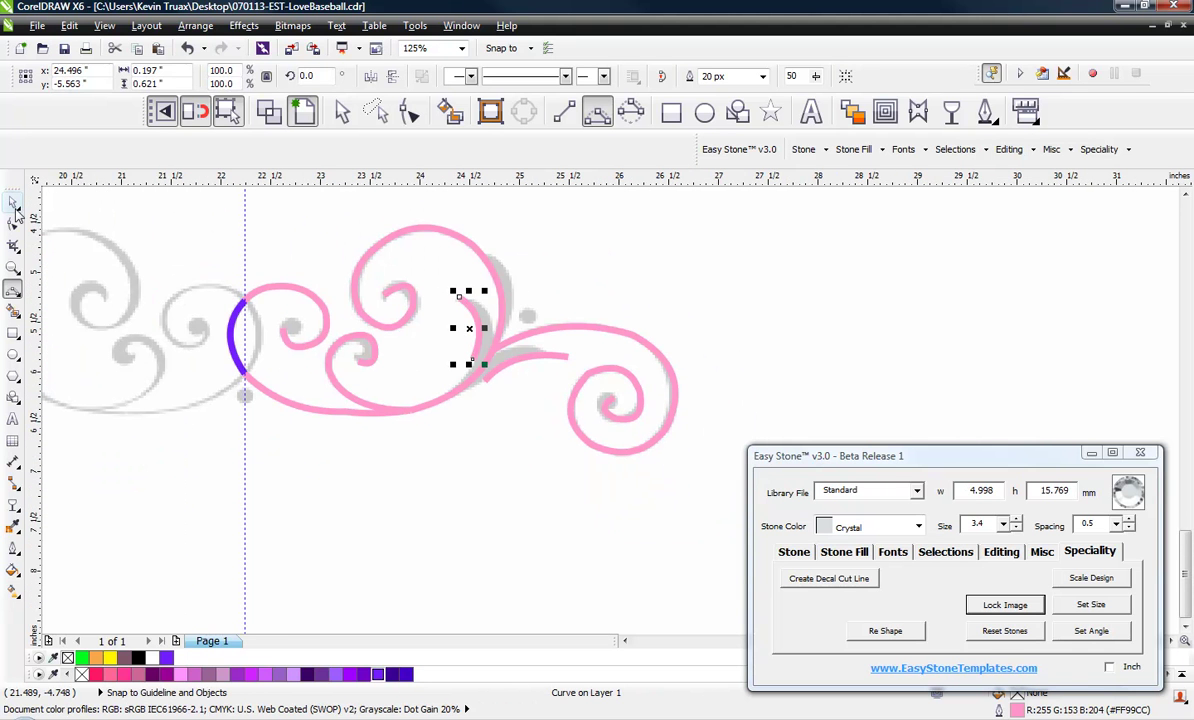
Place a copy of all nine traced curves below and to the right of the original, centered near X 27.35, Y -9.80 inches.
key("space")
scroll(364, 362, "down", 3)
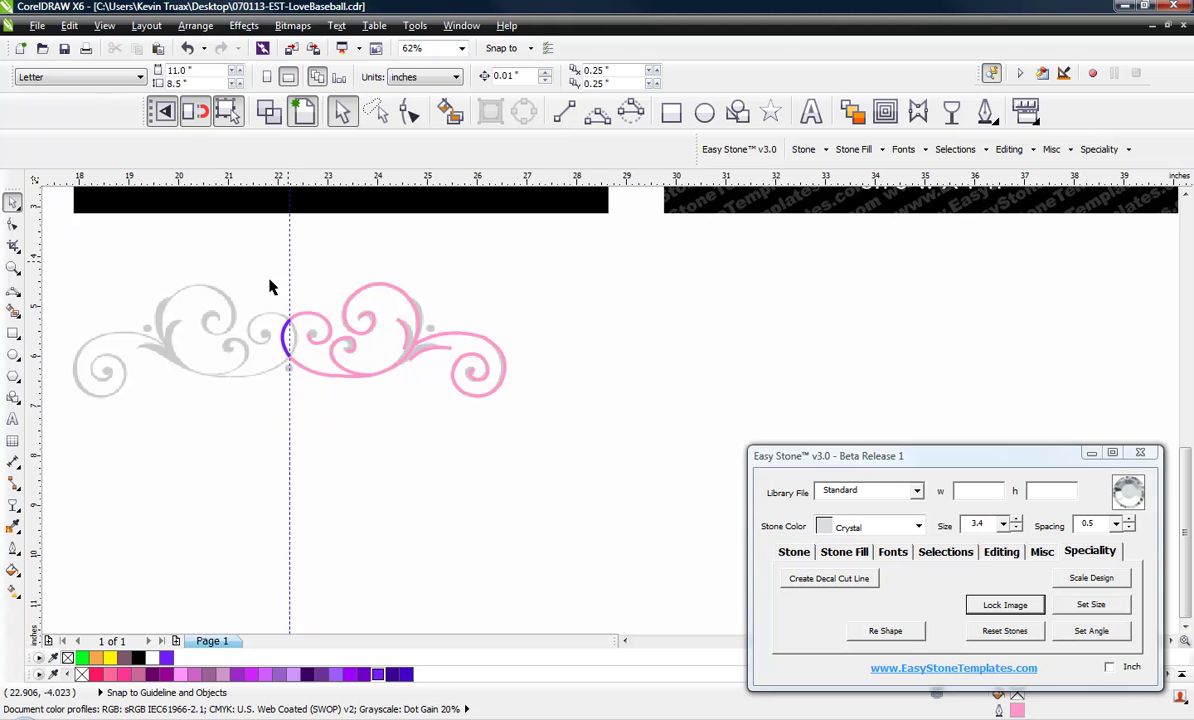
left_click_drag(607, 268, 281, 412)
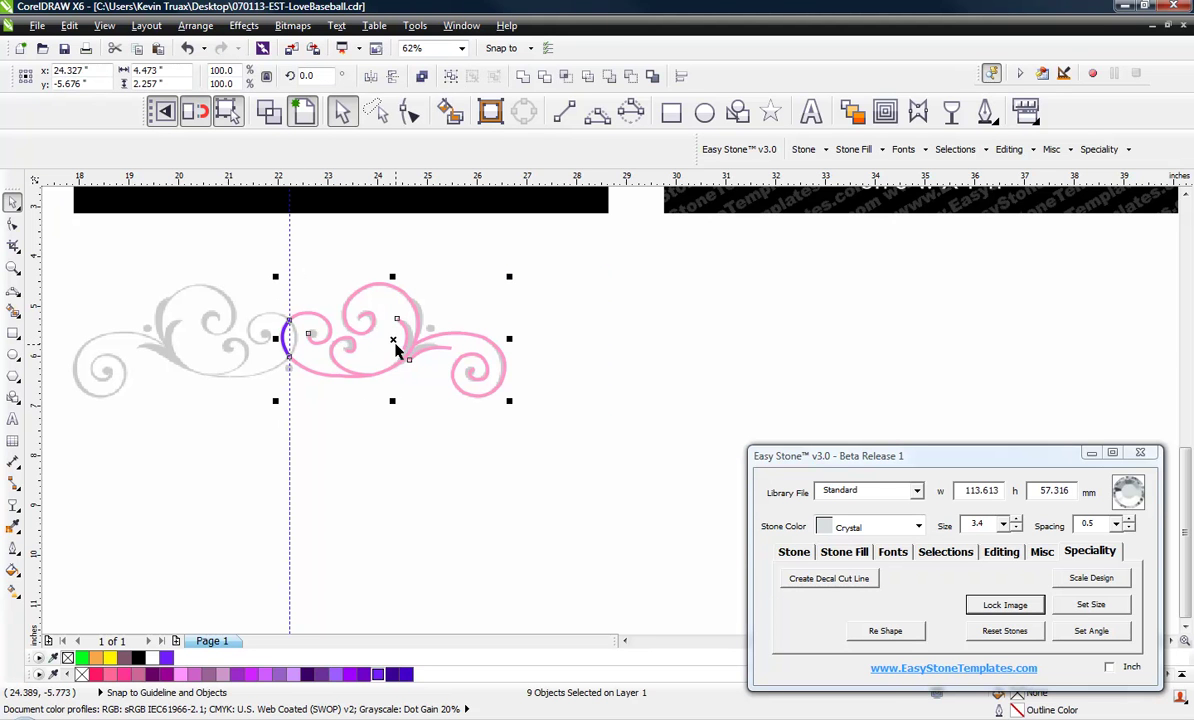
left_click_drag(395, 338, 550, 546)
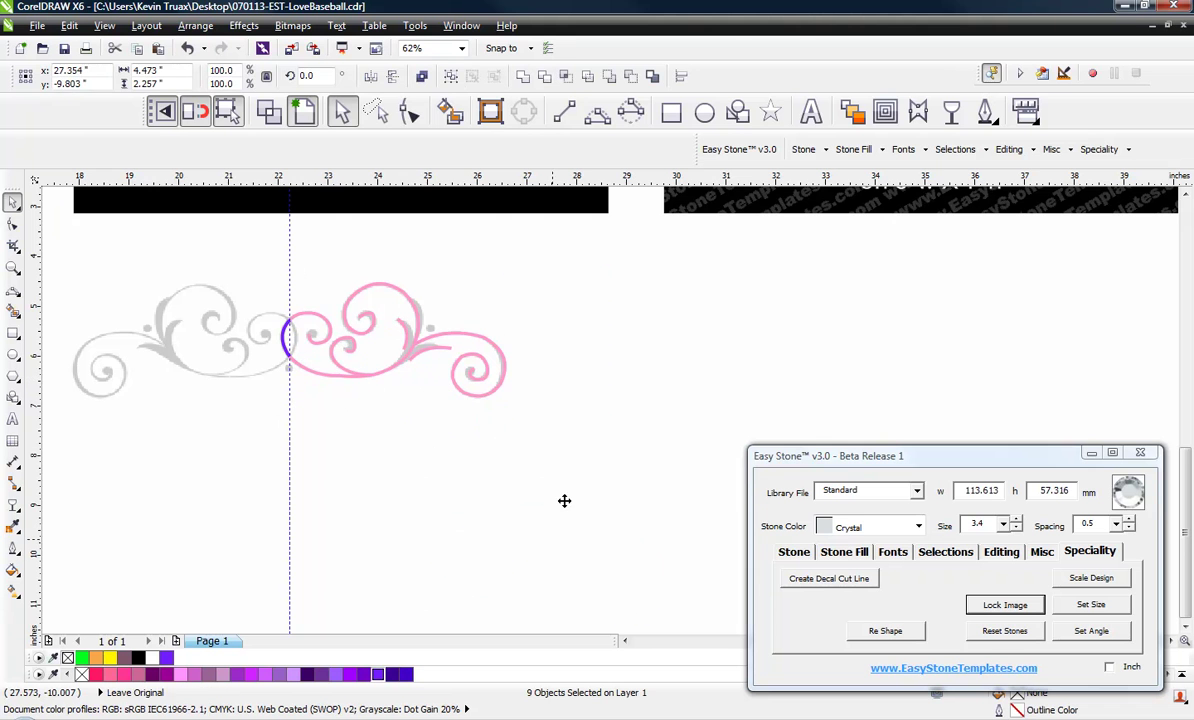
left_click(493, 420)
Add 3.4 mm Crystal stones with 0.5 mm spacing along all nine copied curves.
scroll(514, 456, "down", 2)
scroll(469, 464, "up", 4)
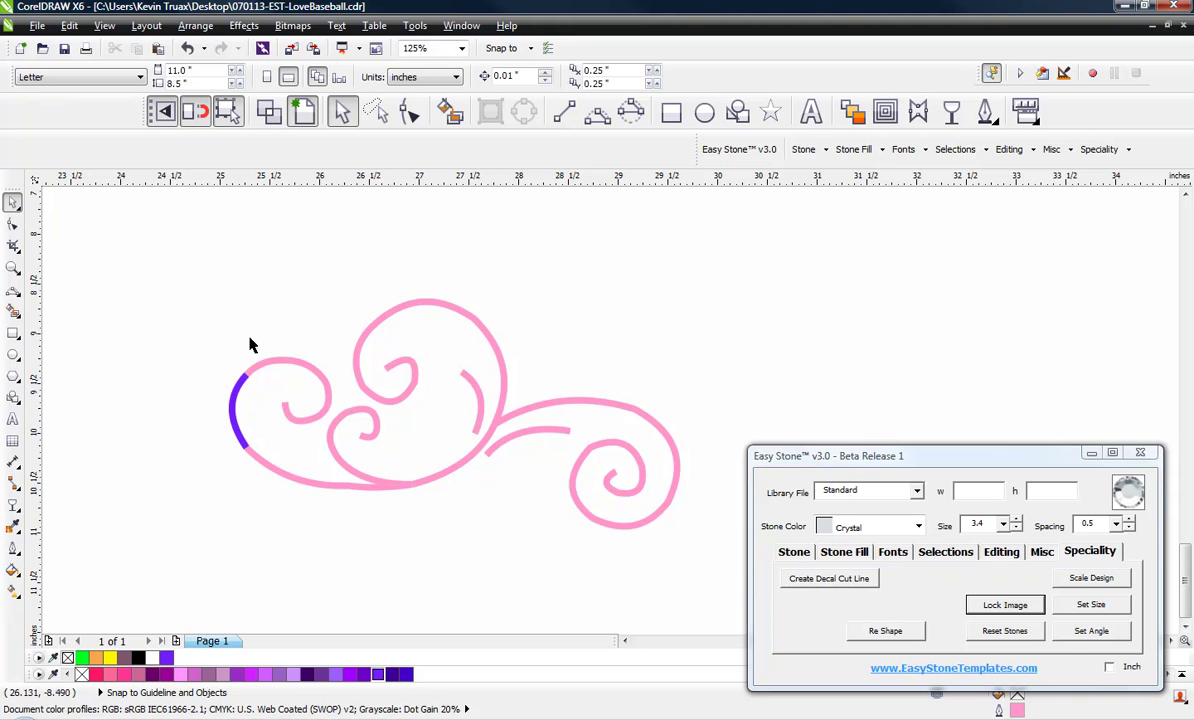
scroll(476, 373, "down", 1)
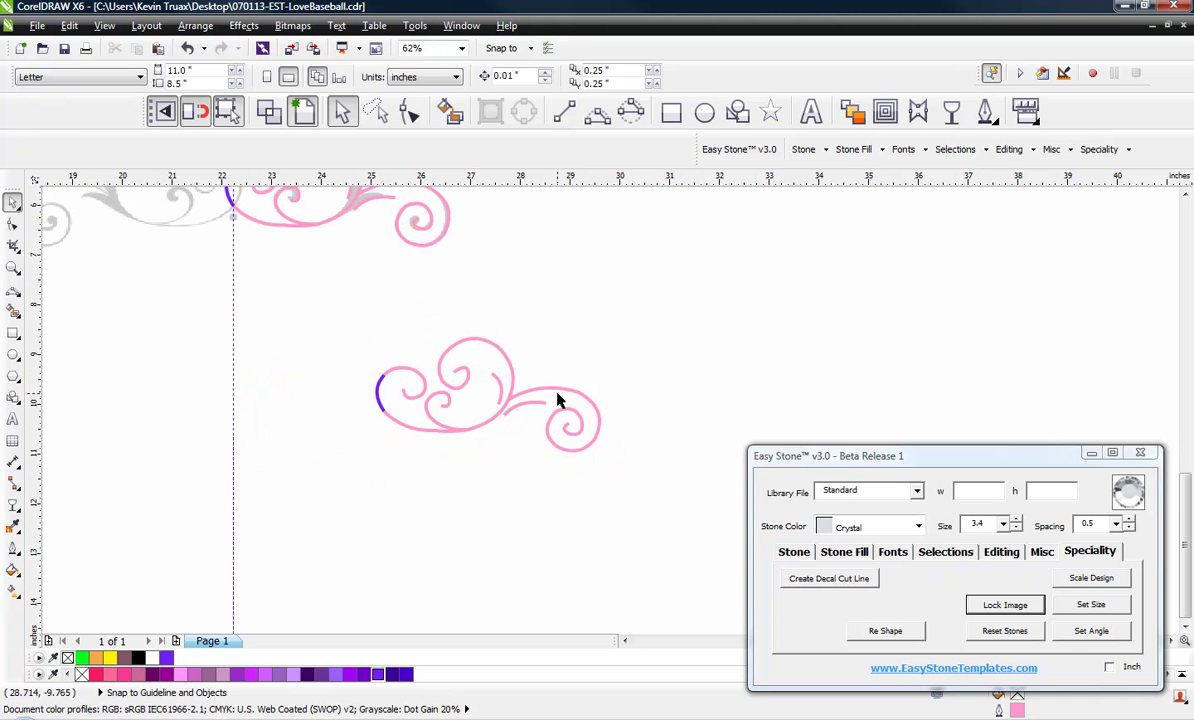
scroll(590, 410, "up", 1)
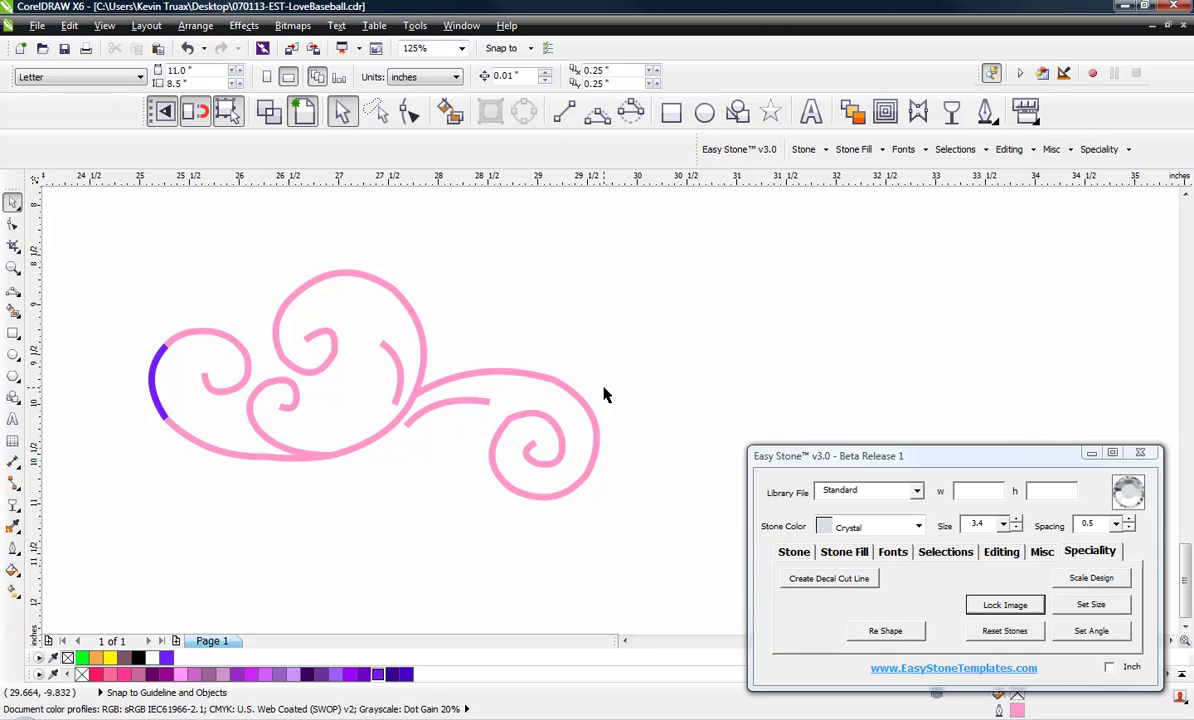
double_click(980, 524)
left_click_drag(688, 232, 117, 557)
left_click(792, 553)
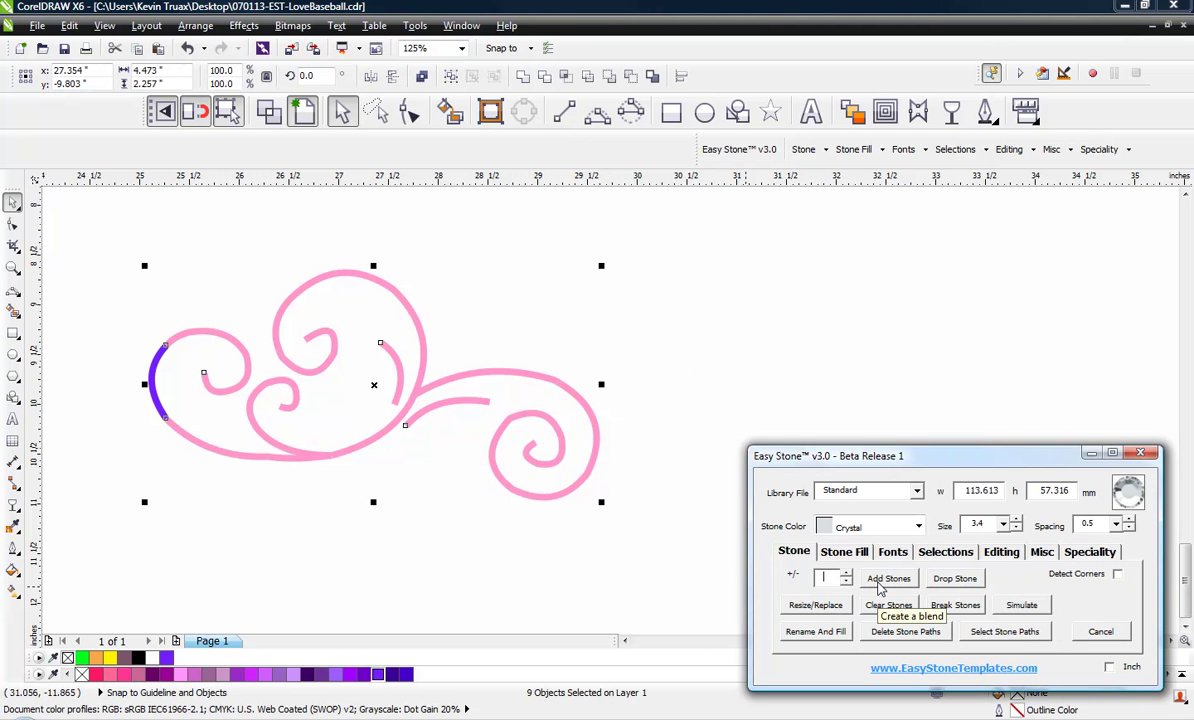
left_click(879, 584)
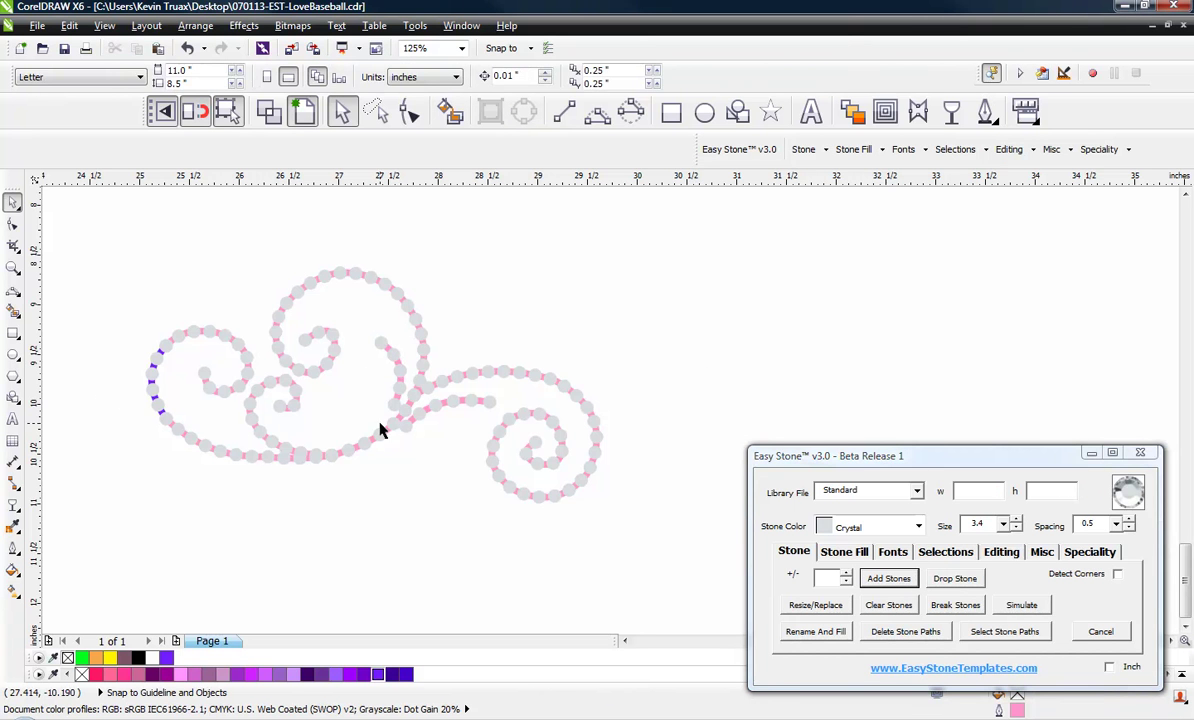
Examine the stones for overlaps where the lower curl meets the bottom curve and where the leaves and tendril meet the stem.
scroll(380, 430, "up", 3)
scroll(400, 434, "down", 3)
scroll(400, 434, "up", 3)
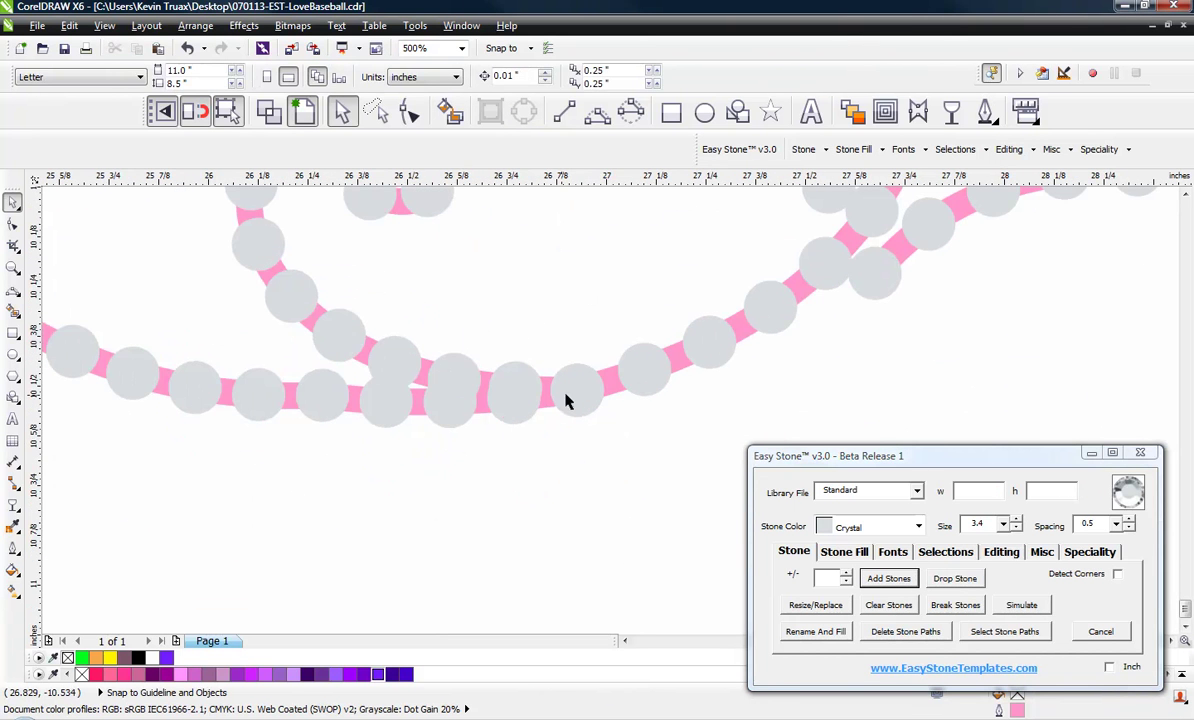
scroll(451, 417, "down", 1)
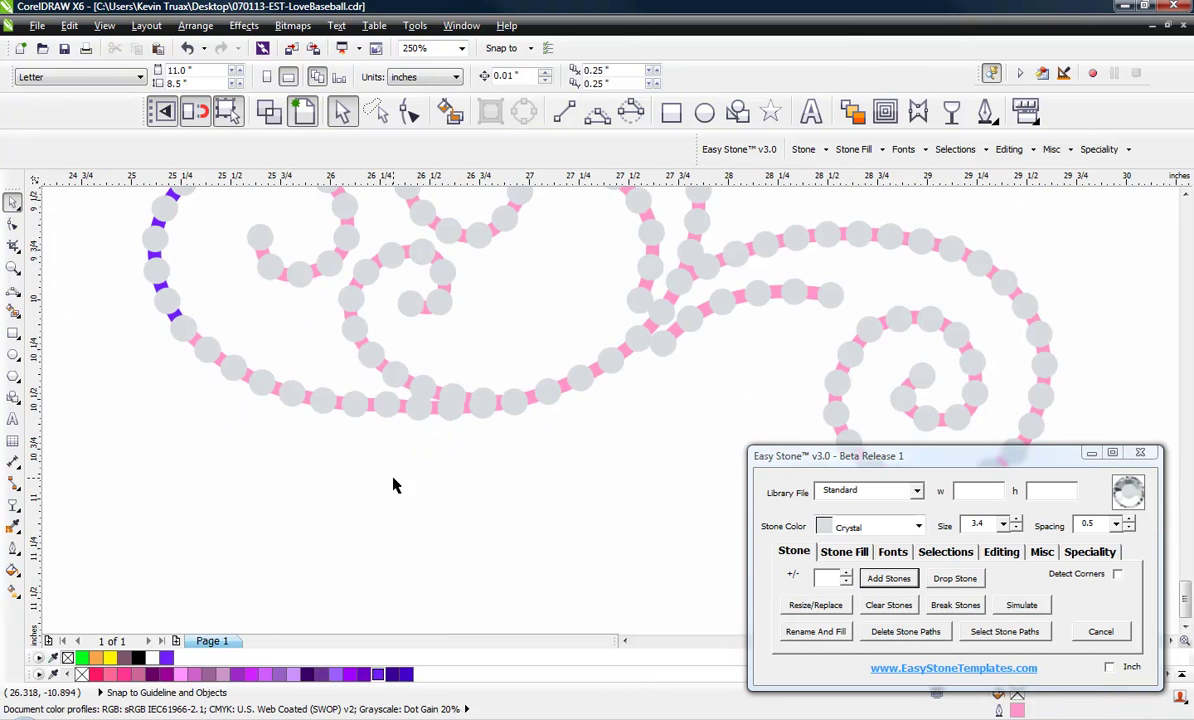
scroll(554, 368, "down", 1)
scroll(546, 378, "up", 2)
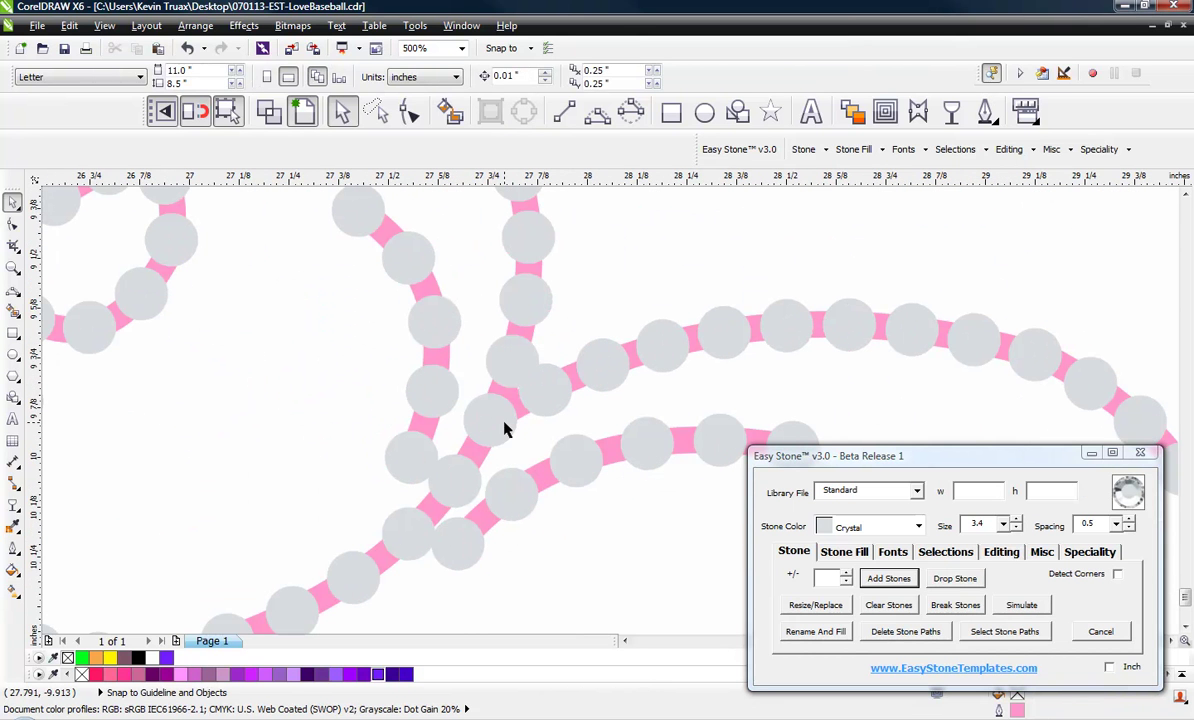
Place a copy of the whole stone-filled flourish to its right, centered near X 34.12, Y -9.80 inches.
left_click(503, 429)
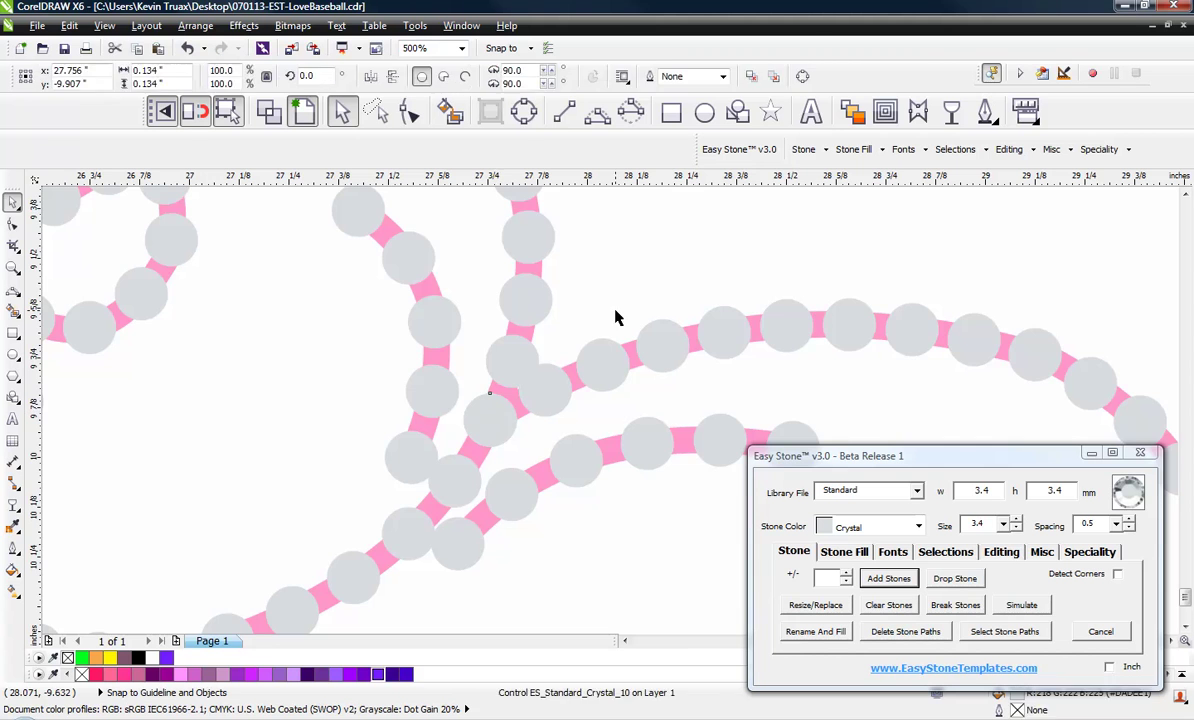
scroll(453, 320, "down", 2)
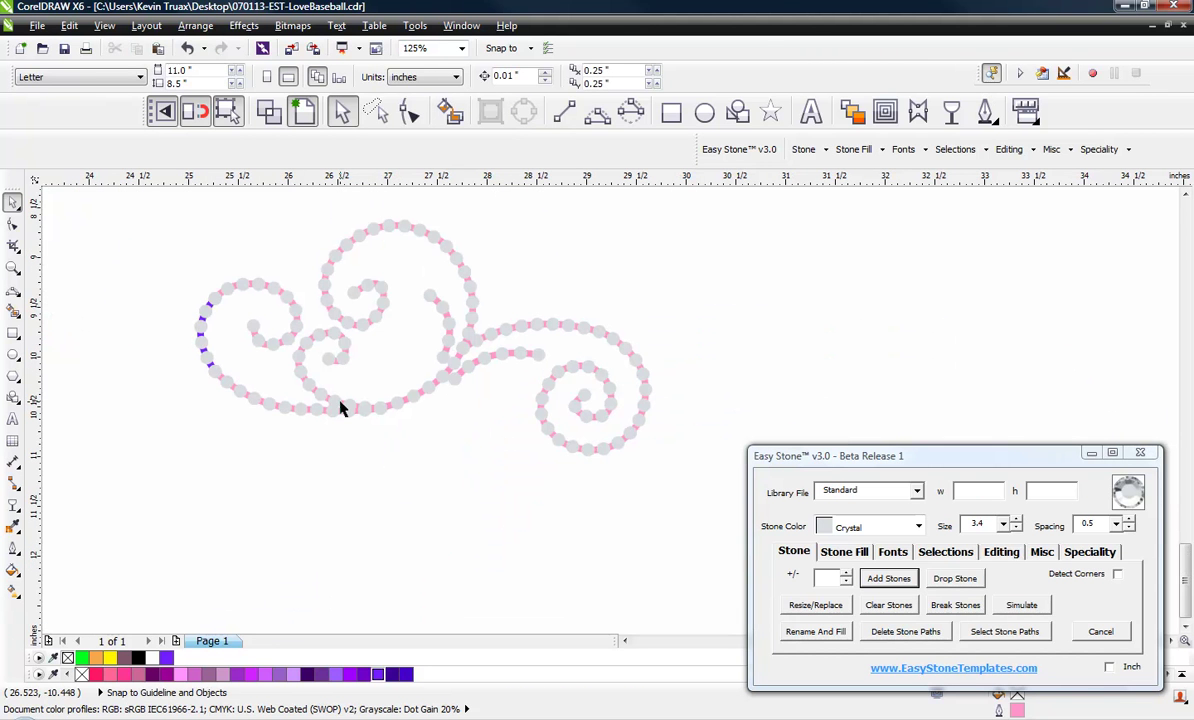
scroll(244, 397, "down", 1)
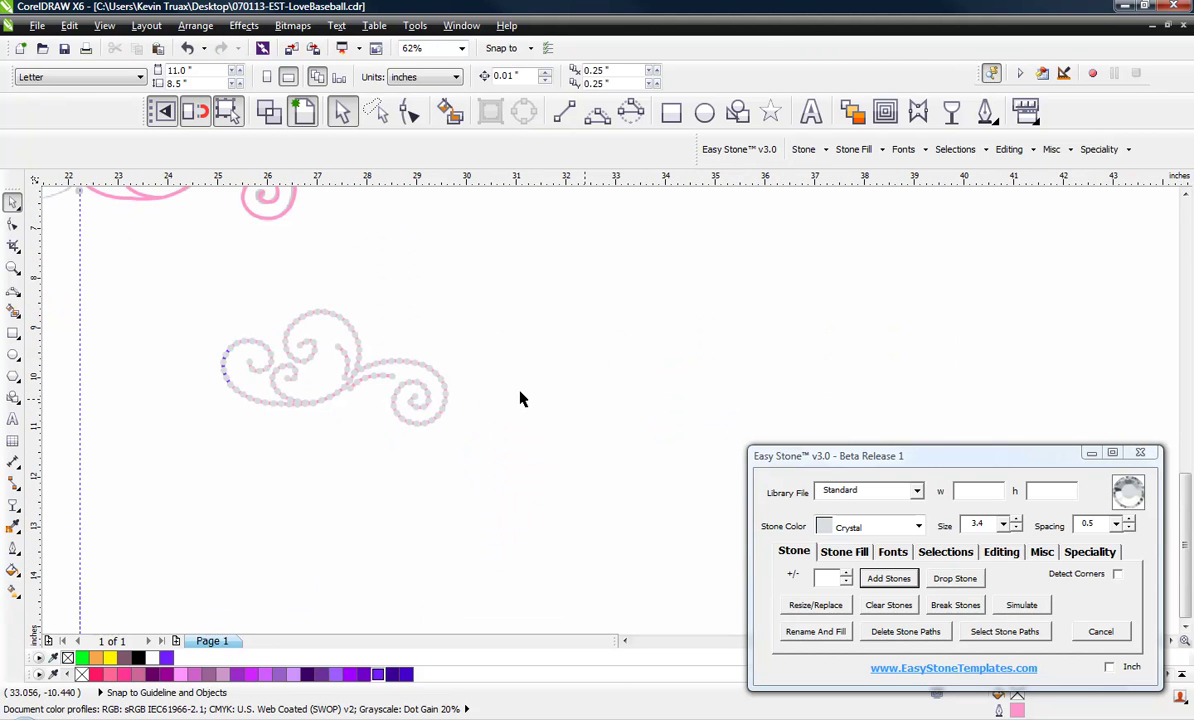
scroll(510, 390, "up", 1)
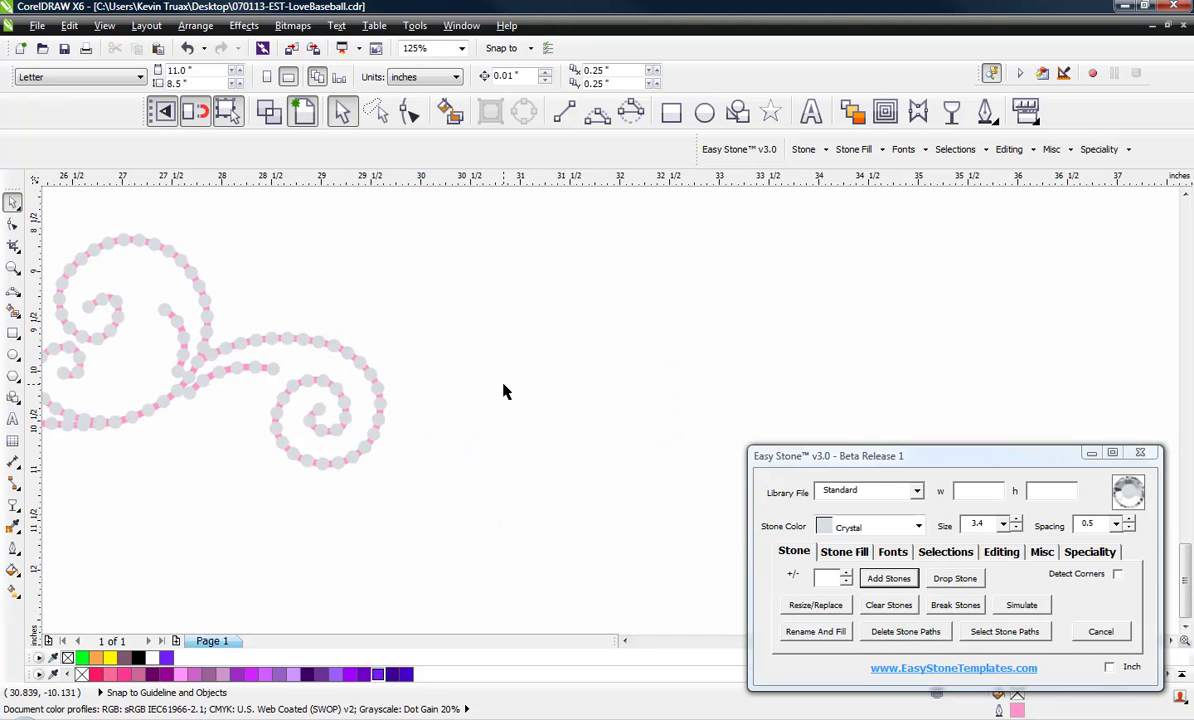
scroll(505, 392, "down", 1)
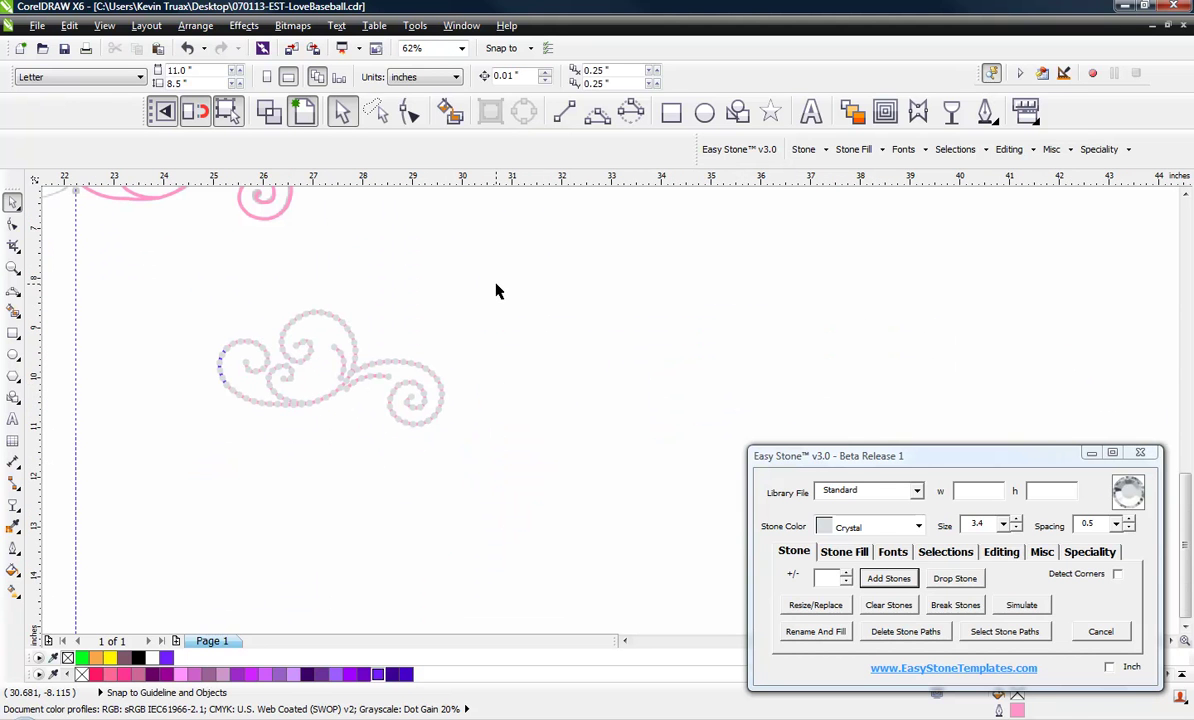
left_click_drag(497, 260, 186, 460)
left_click_drag(331, 369, 668, 370)
left_click(789, 368)
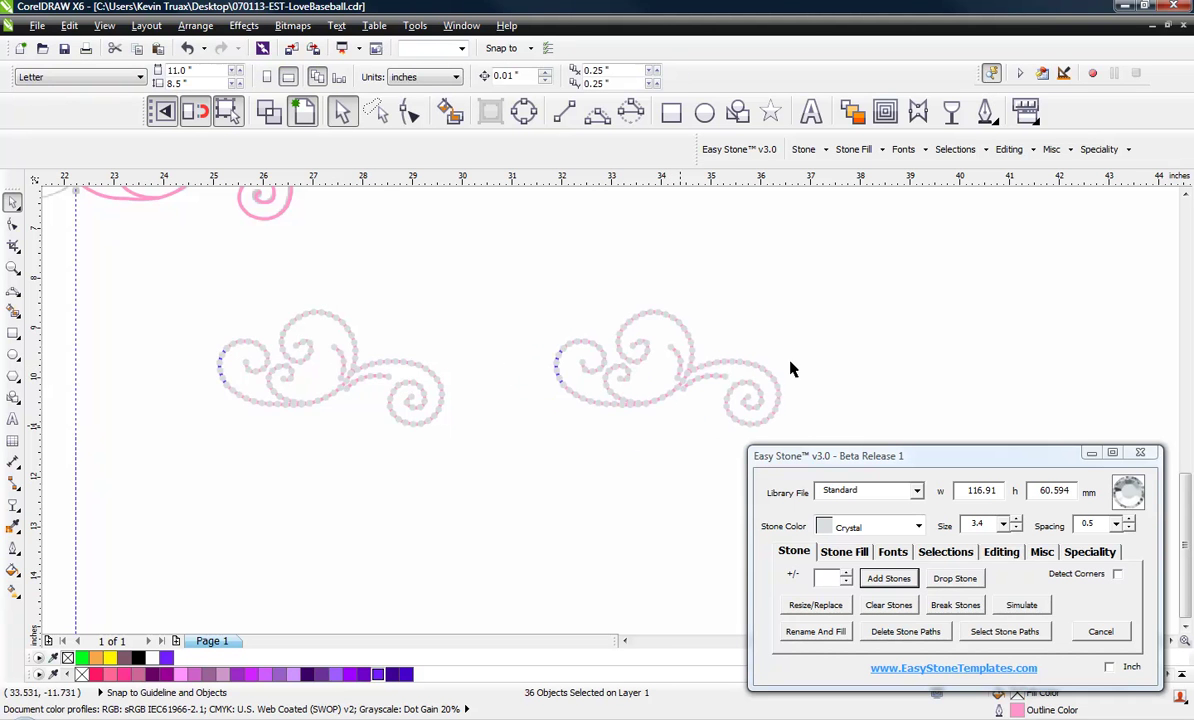
scroll(774, 390, "up", 1)
scroll(448, 341, "down", 1)
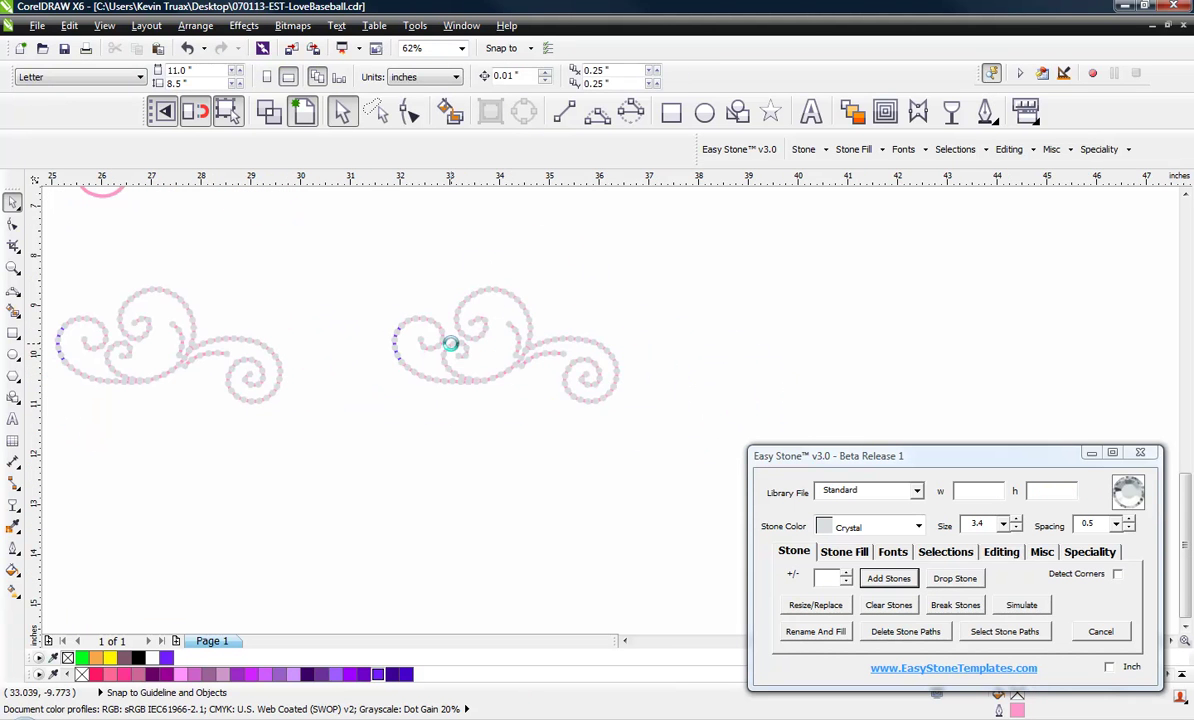
left_click_drag(352, 274, 740, 503)
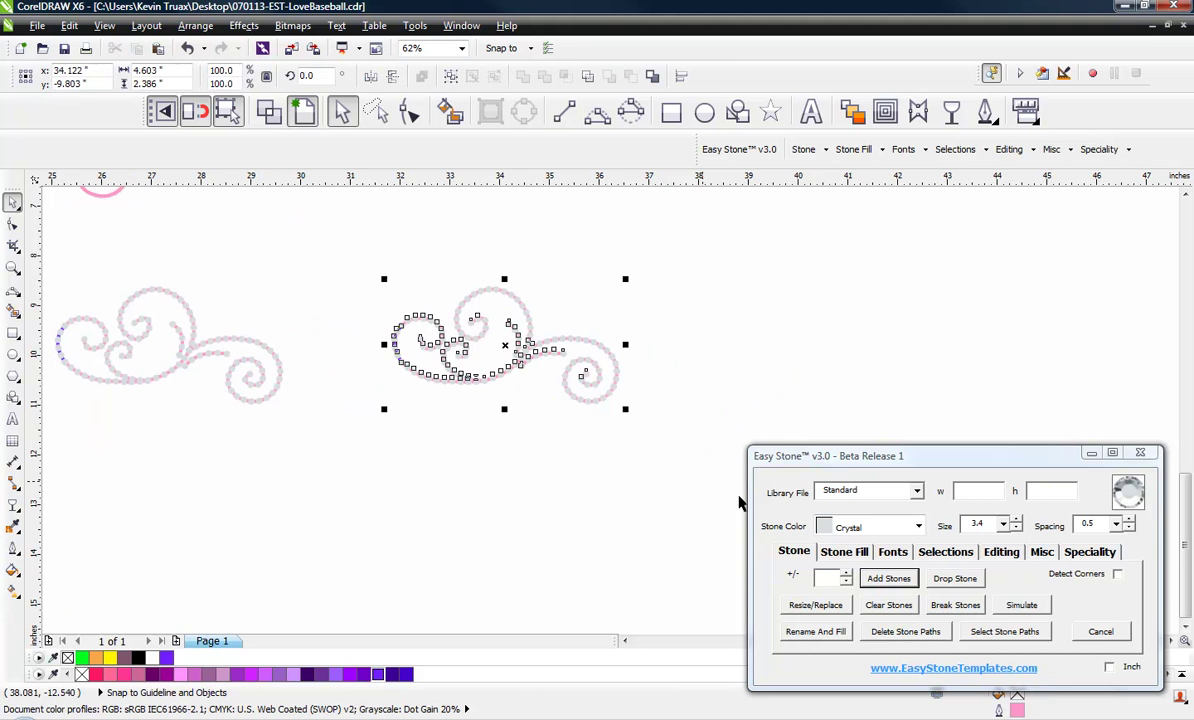
left_click(589, 488)
Add one stone to the copy's lower leaf and one to its upright inner leaf.
scroll(537, 365, "up", 2)
scroll(545, 330, "up", 1)
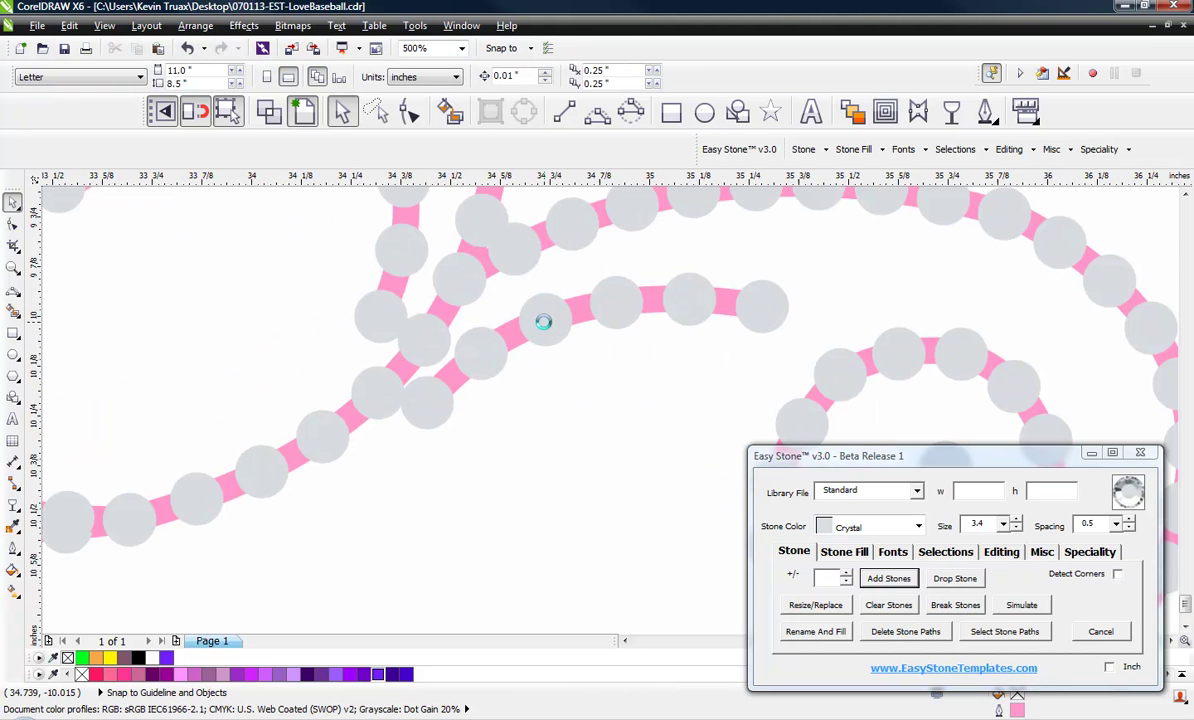
left_click(619, 325)
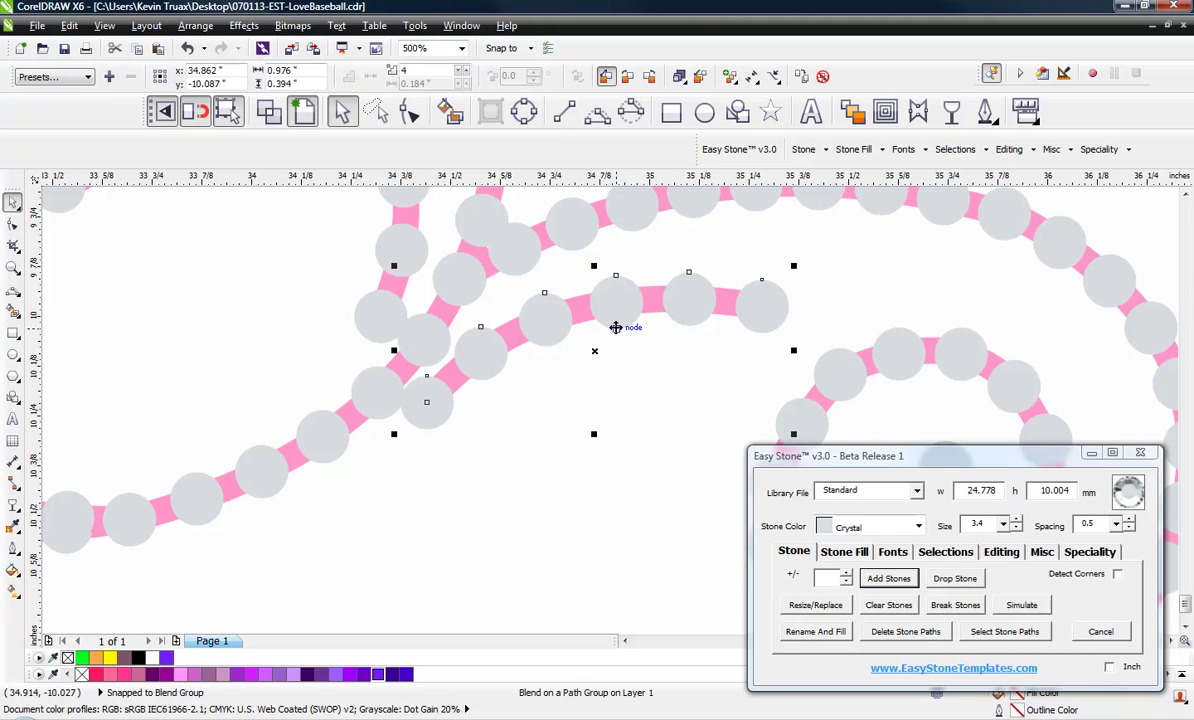
left_click(847, 576)
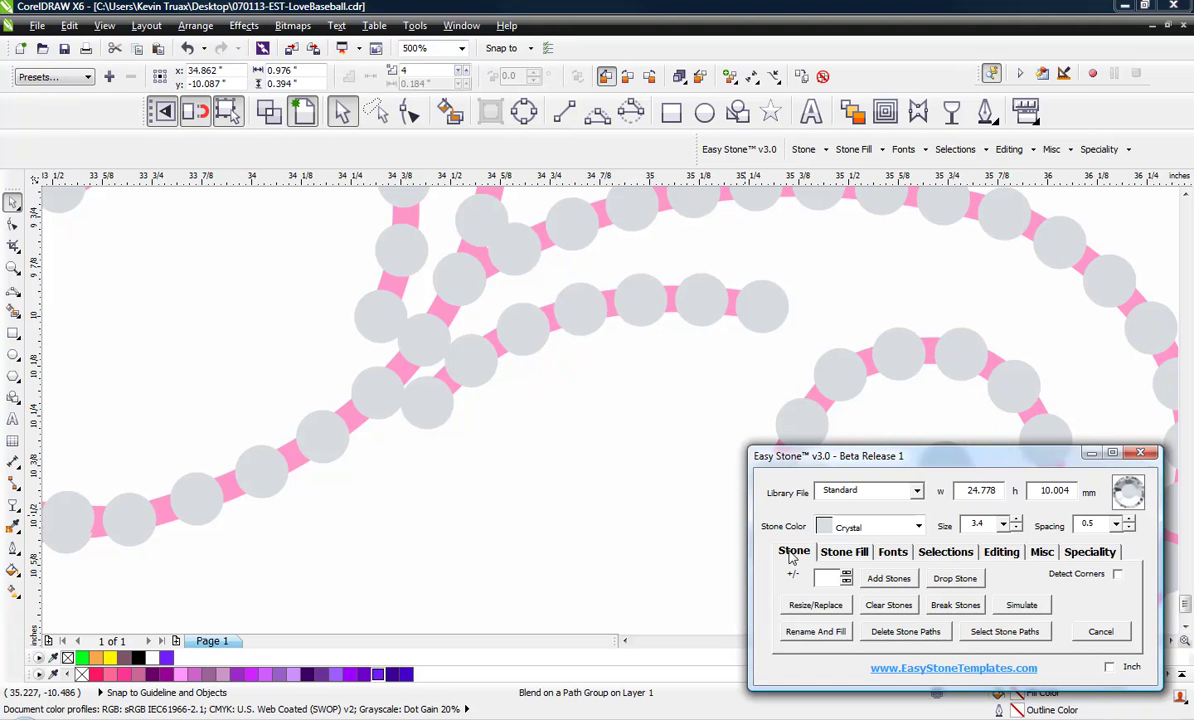
scroll(535, 510, "down", 2)
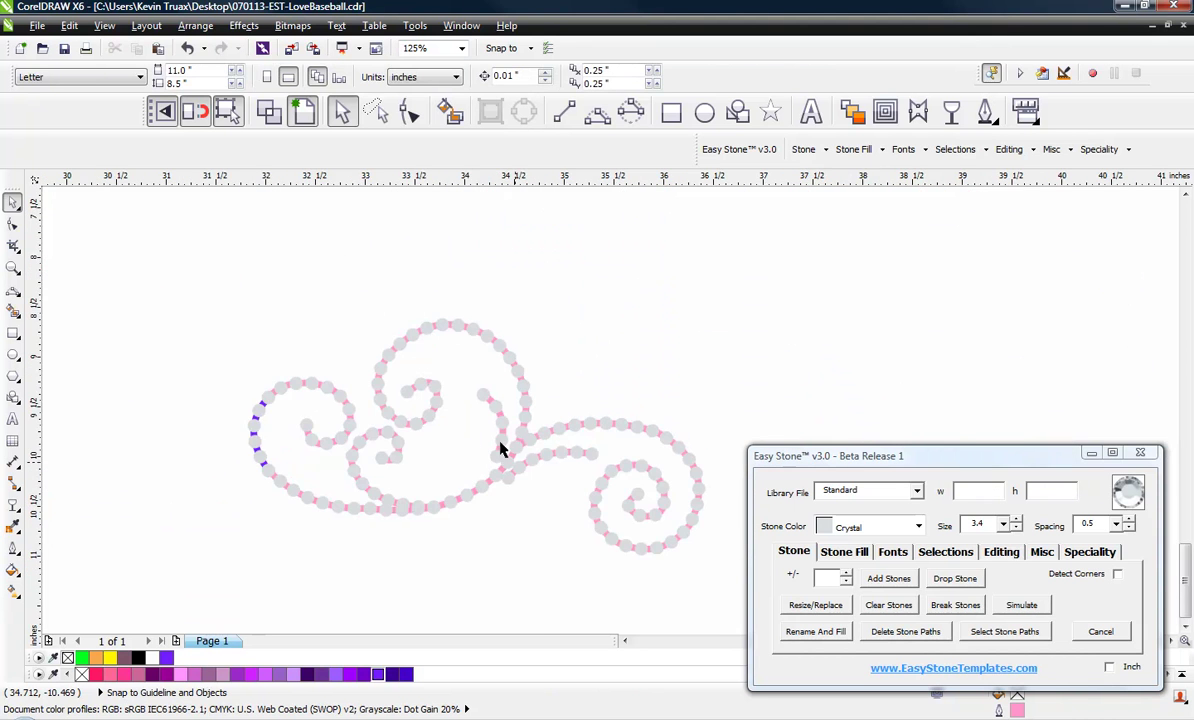
scroll(498, 445, "up", 2)
left_click(535, 430)
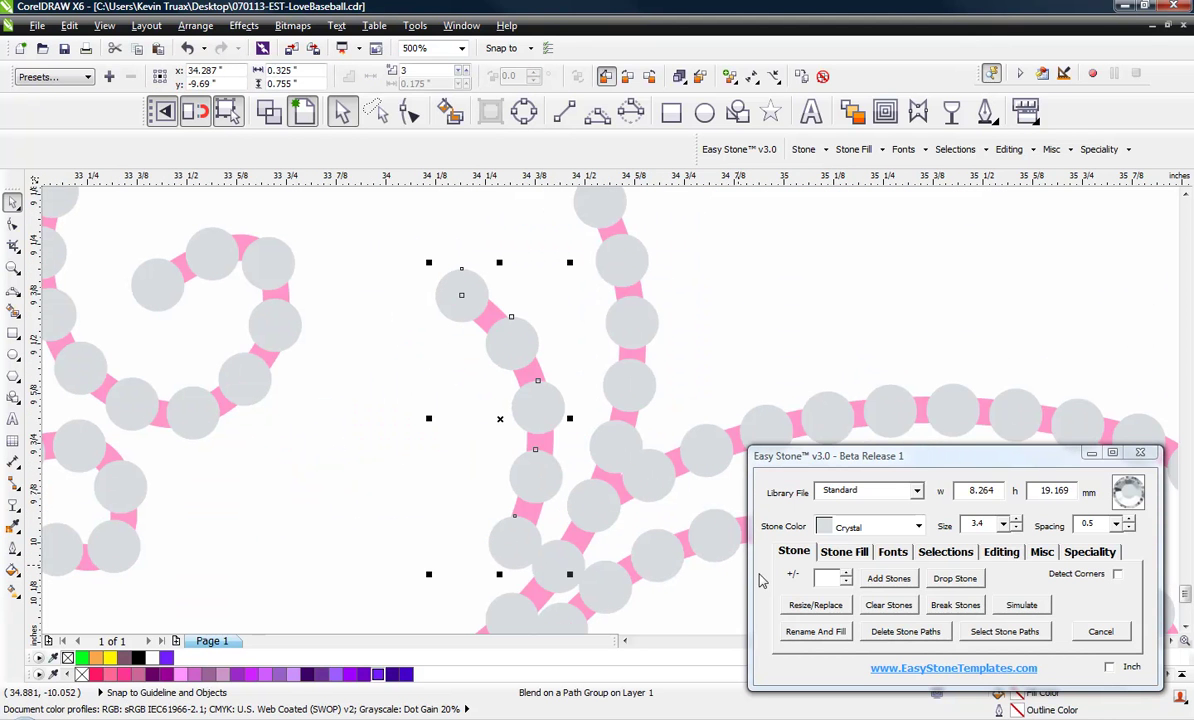
left_click(844, 574)
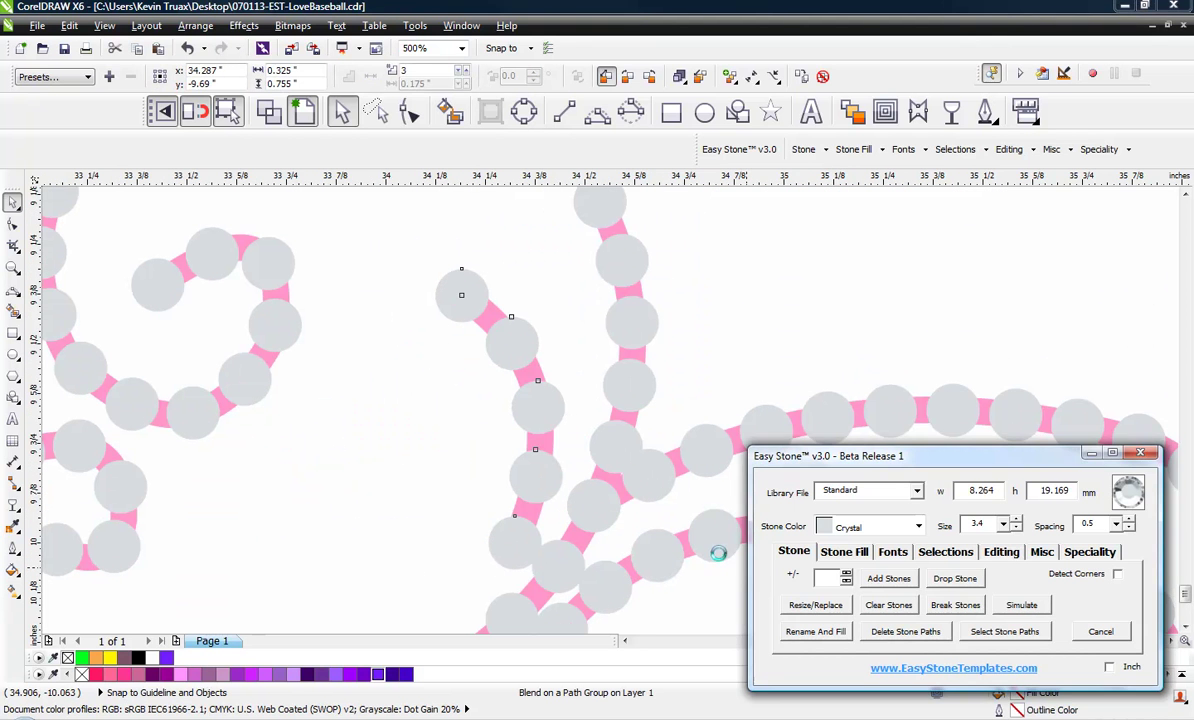
Extend the upright leaf's upper end outward and bulge its curve slightly, making the path about 6.6 by 17.4 mm.
key("F10")
left_click(549, 415)
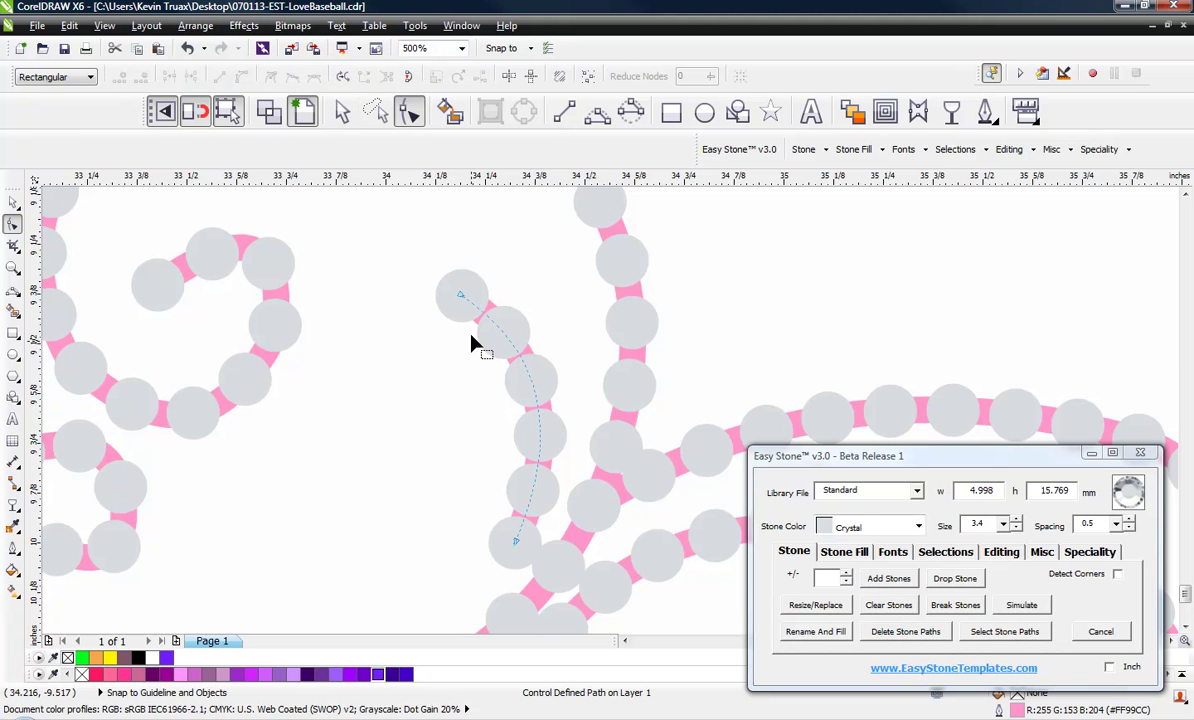
left_click(462, 300)
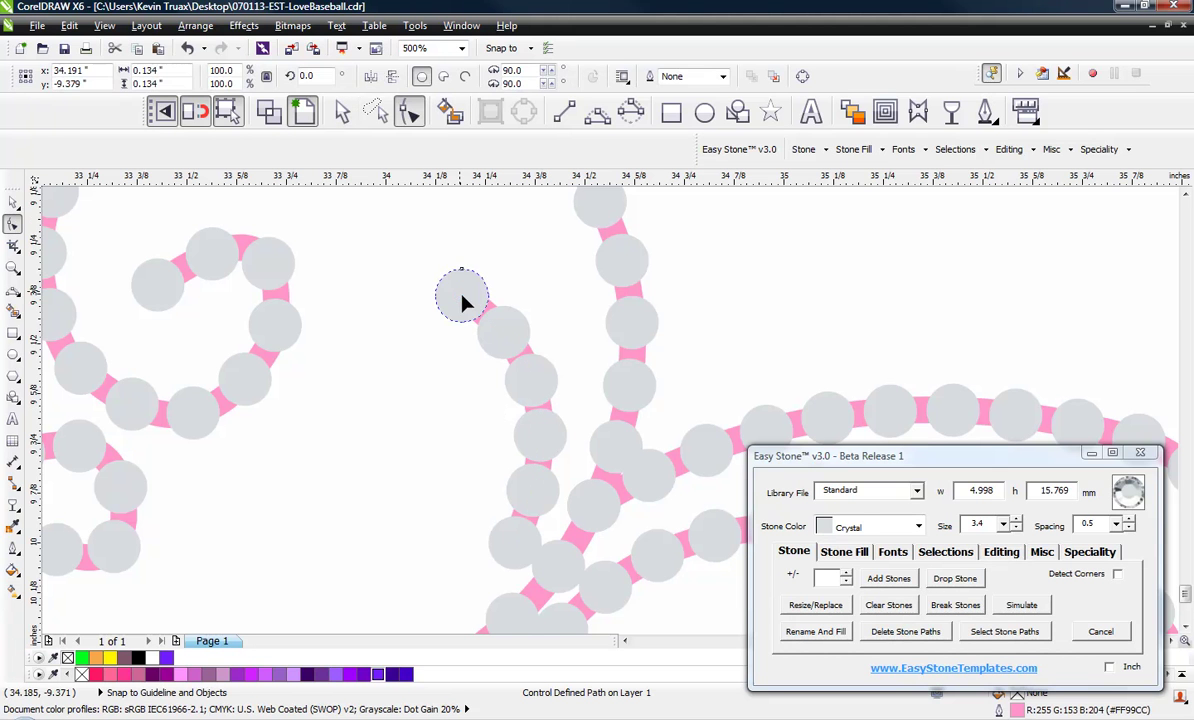
key("Escape")
left_click(530, 353)
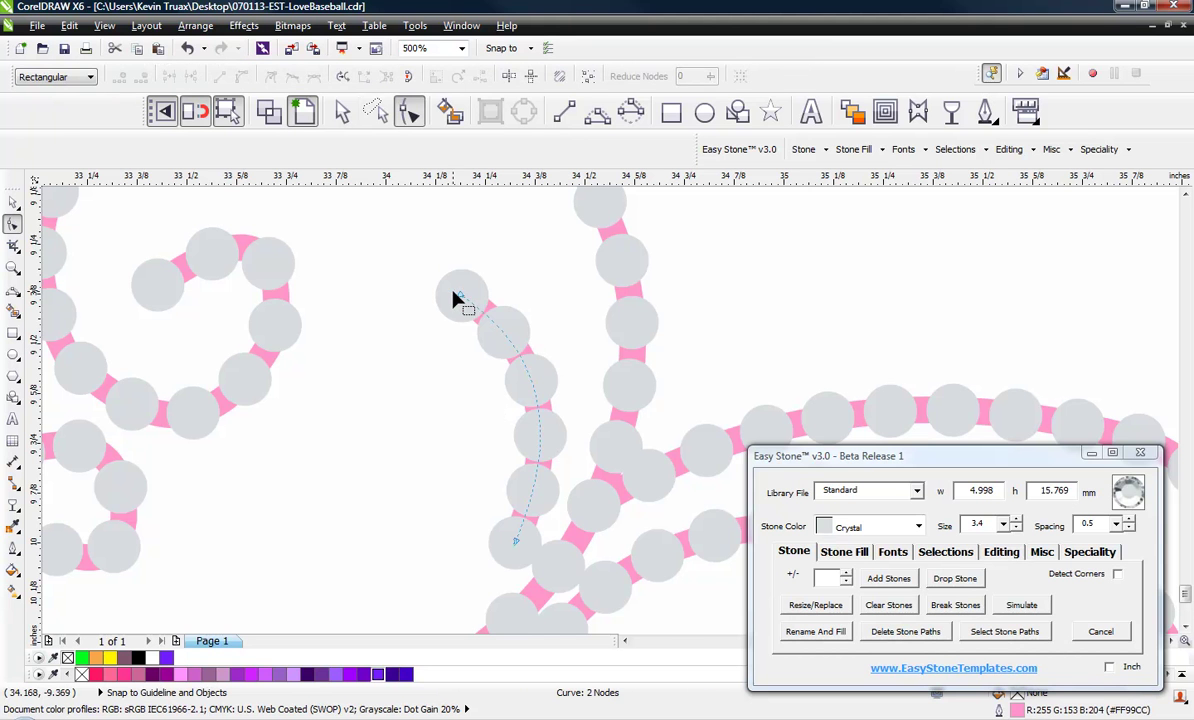
left_click_drag(455, 300, 432, 270)
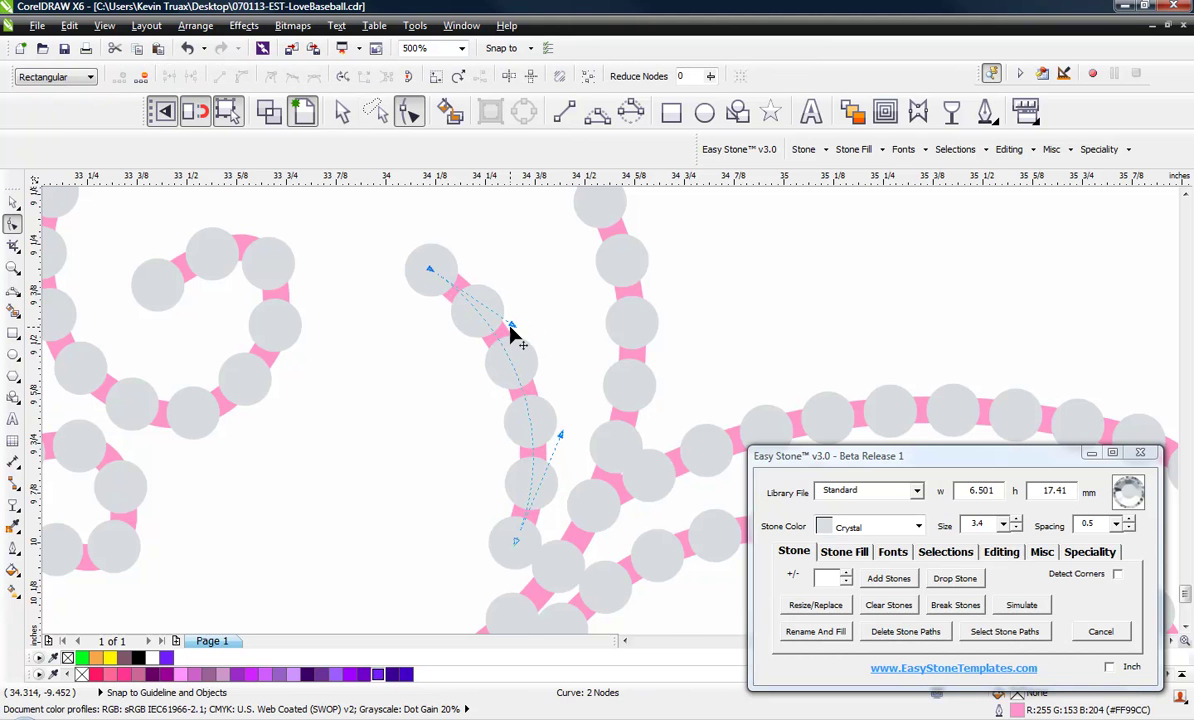
left_click_drag(512, 335, 525, 320)
Extend the lower leaf's outer end horizontally to the right by about 0.067 inches.
scroll(487, 415, "down", 2)
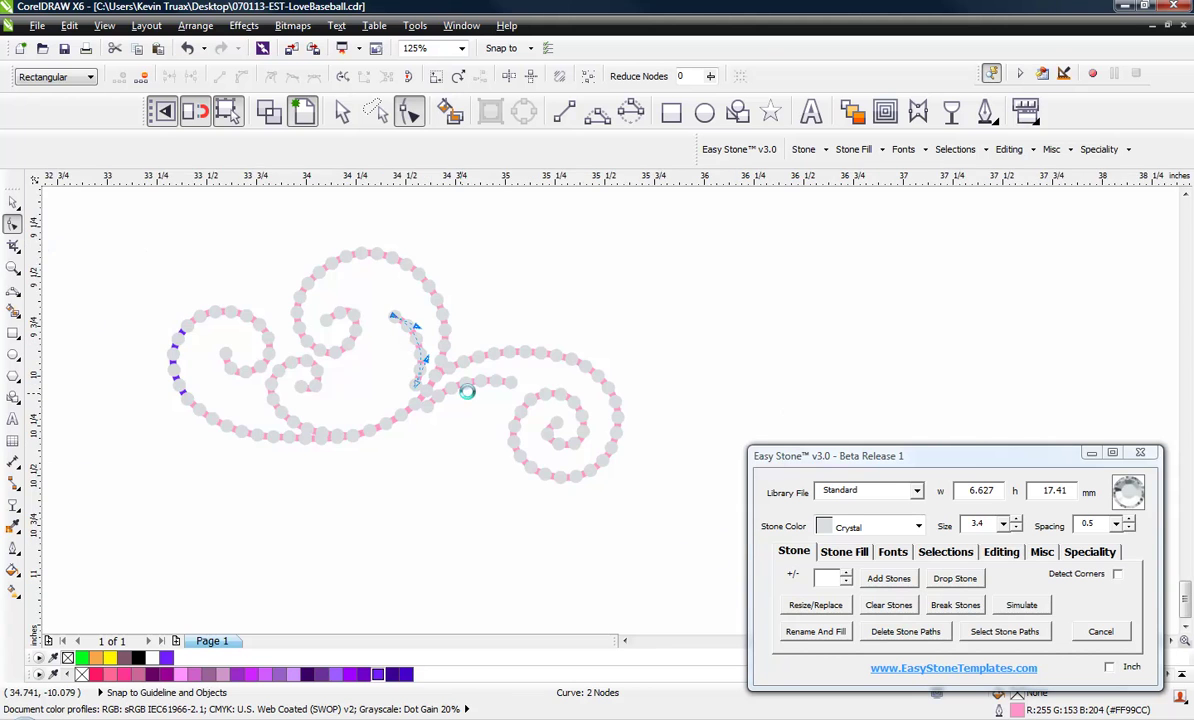
scroll(512, 380, "up", 3)
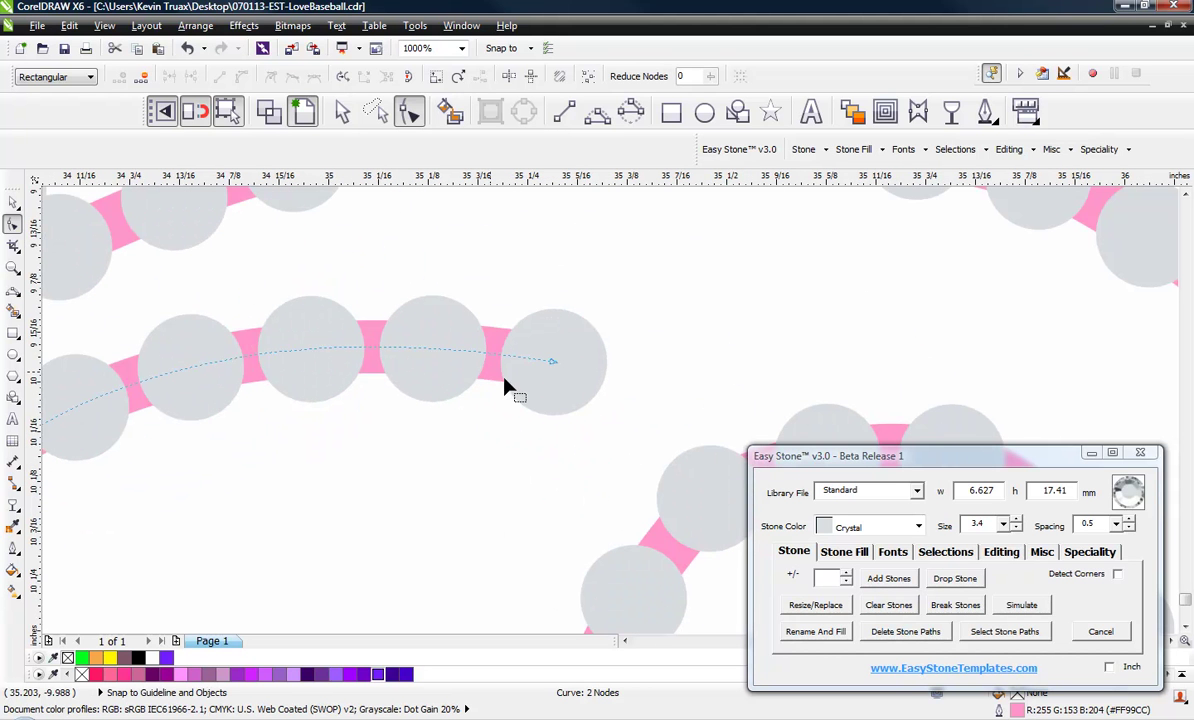
left_click_drag(555, 365, 611, 372)
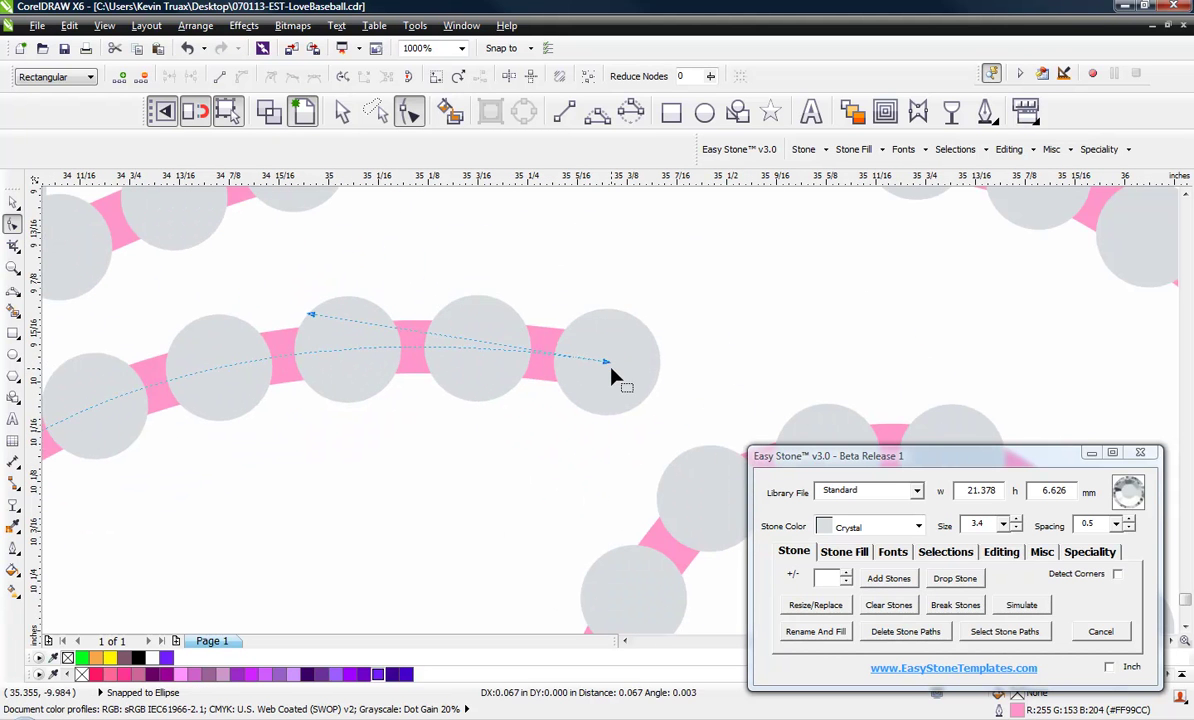
scroll(612, 378, "down", 3)
scroll(525, 328, "up", 1)
scroll(405, 315, "down", 2)
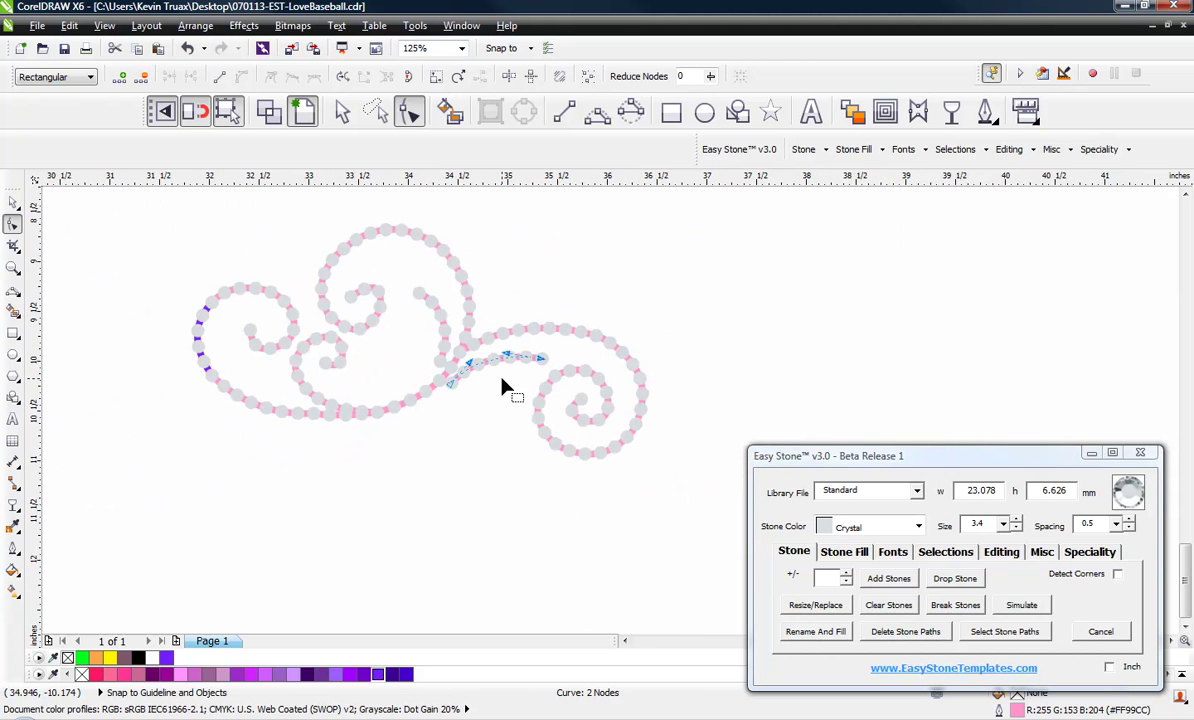
scroll(386, 325, "up", 1)
scroll(426, 372, "down", 1)
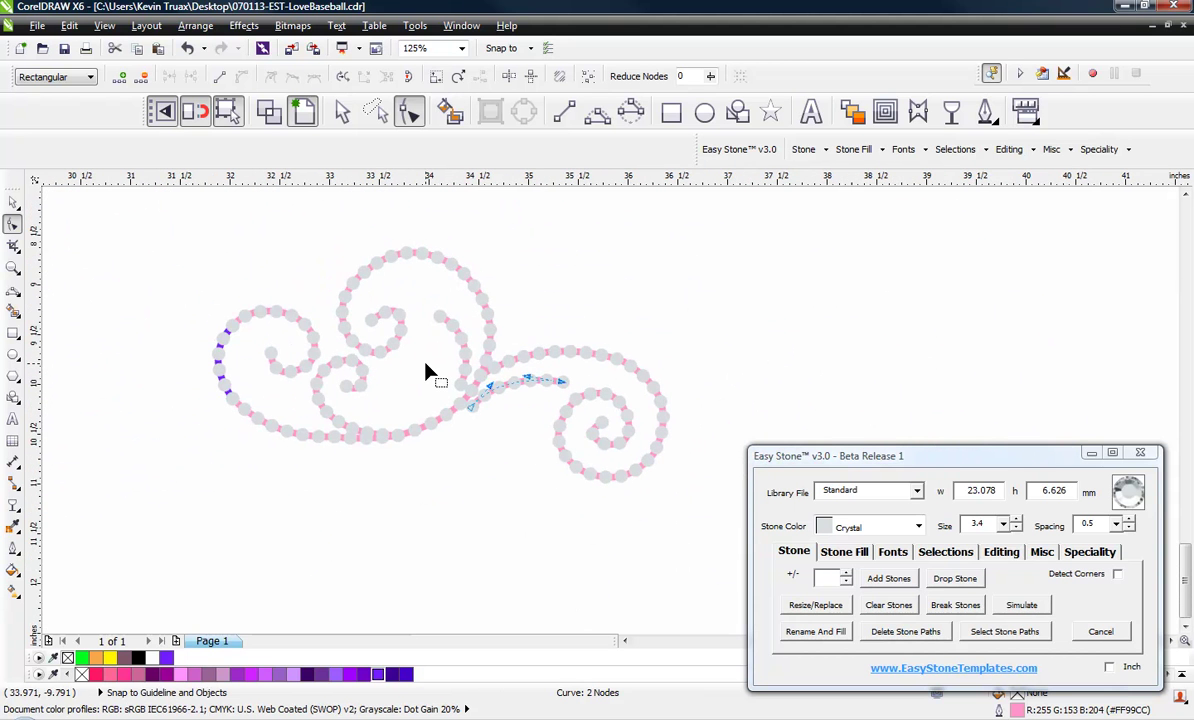
Delete the stone paths from the entire copied flourish, leaving only its stones.
left_click(14, 203)
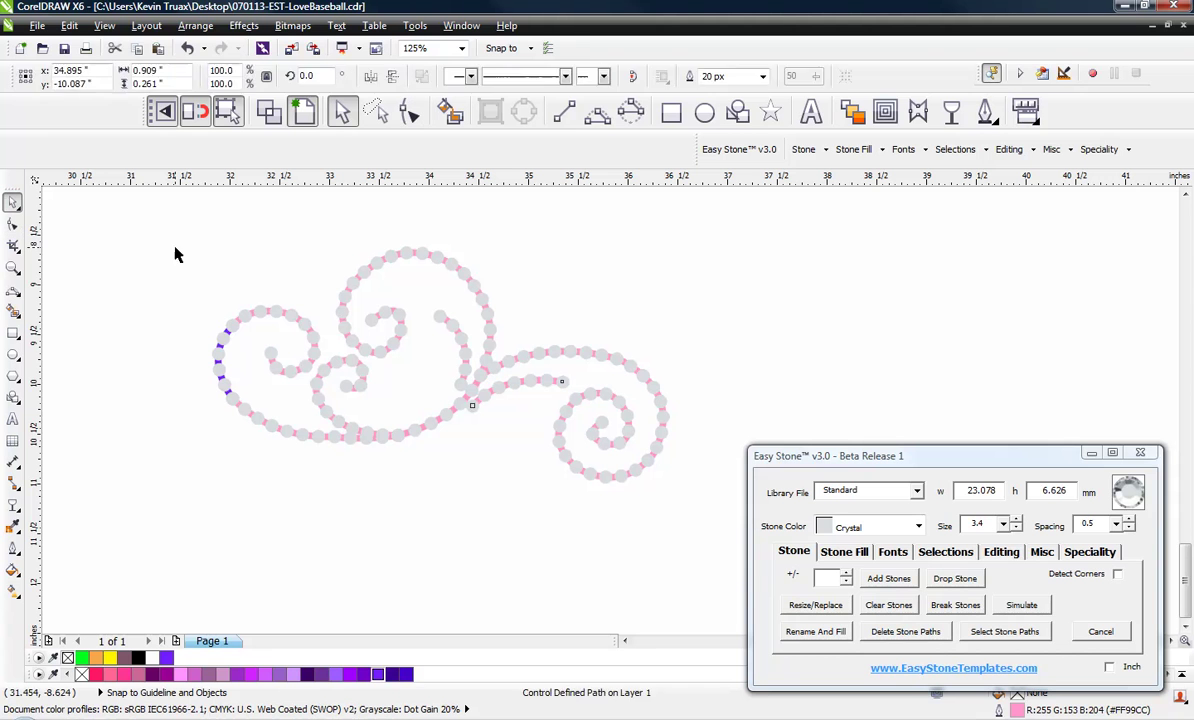
left_click_drag(149, 233, 726, 549)
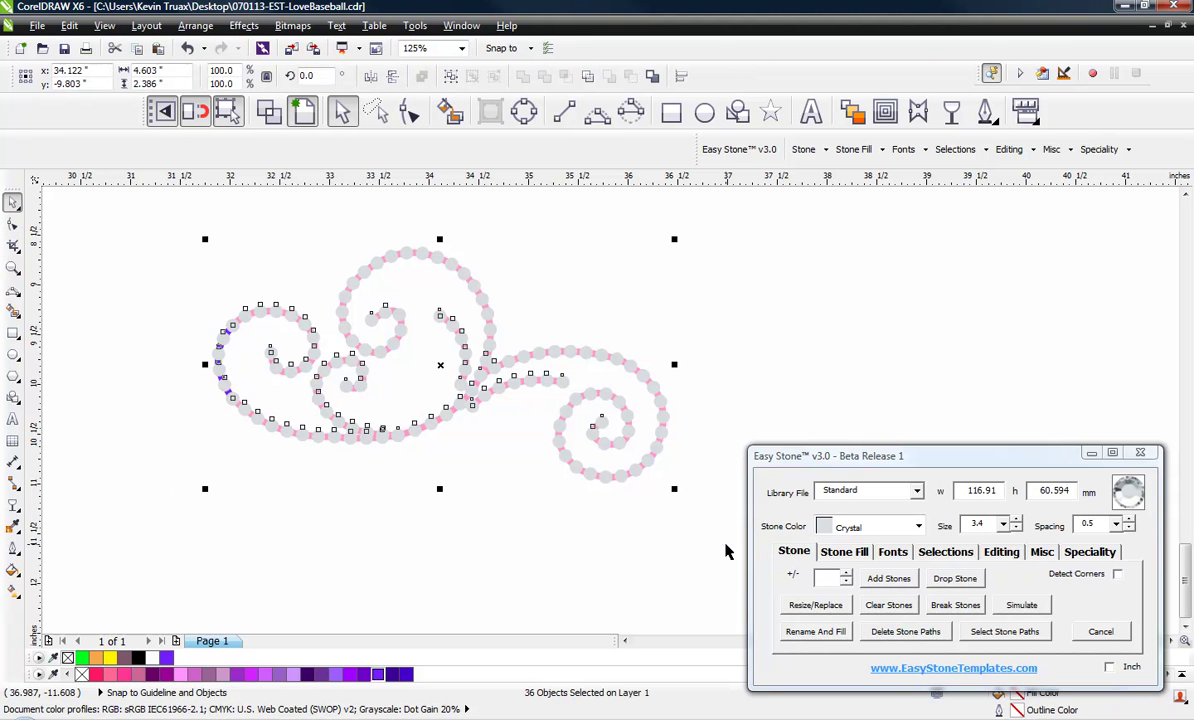
left_click(907, 632)
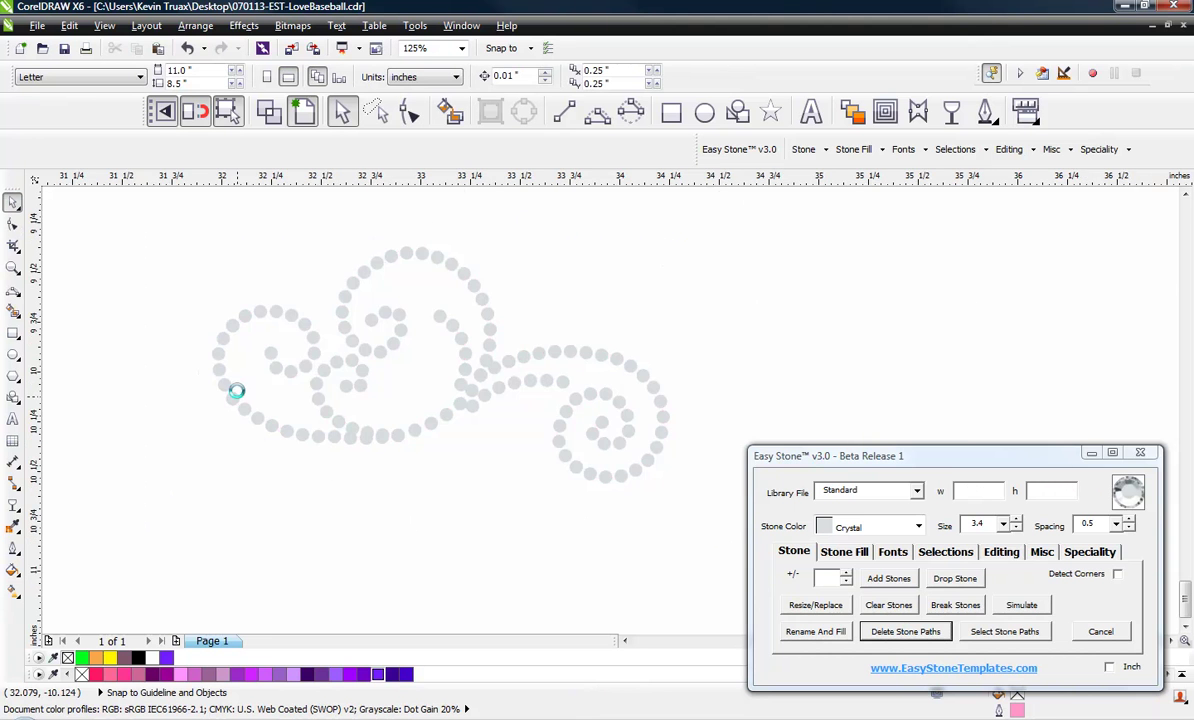
Place a copy of the left curl's end stone inside the curl, centered near X 32.63, Y -9.67 inches.
scroll(240, 395, "up", 2)
scroll(299, 302, "up", 2)
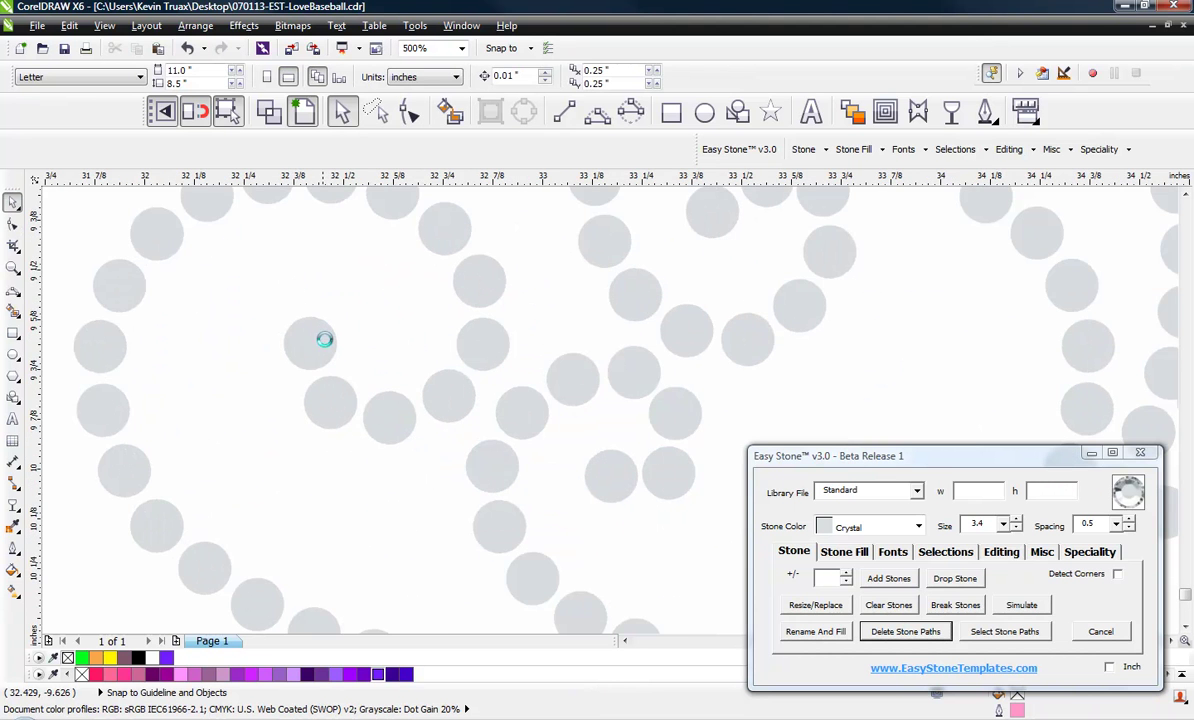
scroll(300, 340, "up", 2)
left_click_drag(314, 345, 339, 335)
left_click_drag(308, 356, 470, 350)
left_click_drag(363, 352, 346, 360)
mouse_move(496, 357)
left_mouse_down()
mouse_move(466, 355)
mouse_move(480, 355)
left_mouse_up()
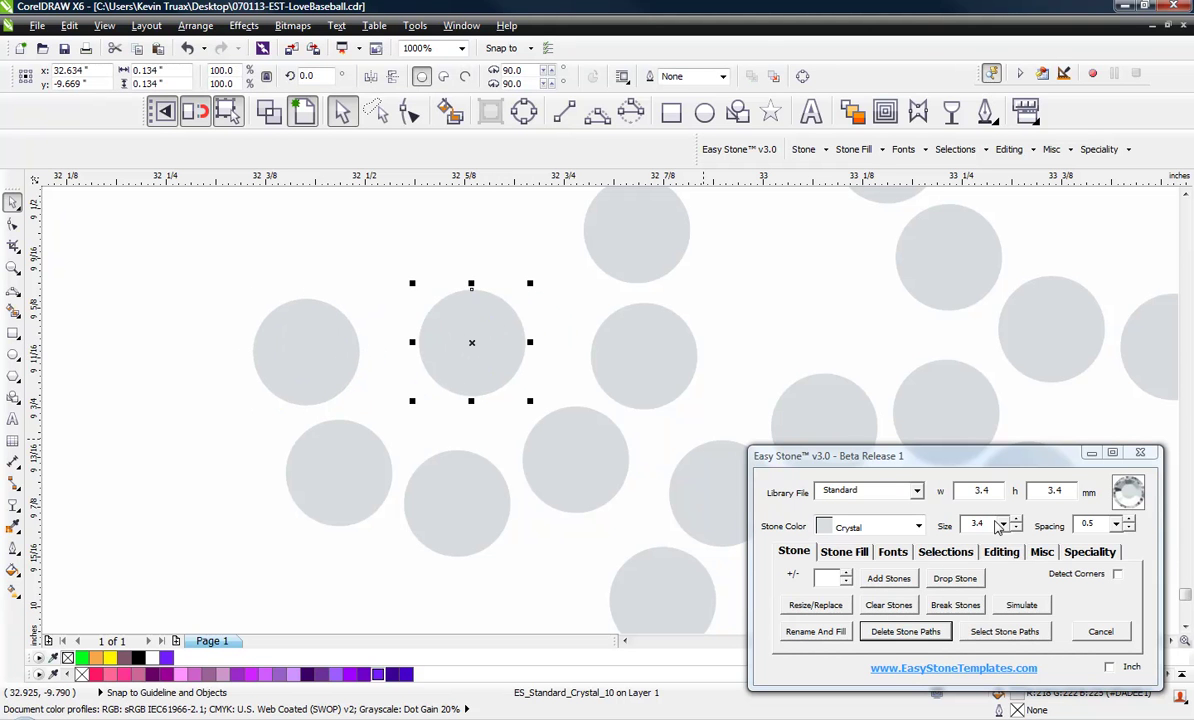
Resize the copied stone inside the left curl to 4.4 mm.
left_click(1003, 524)
left_click(997, 563)
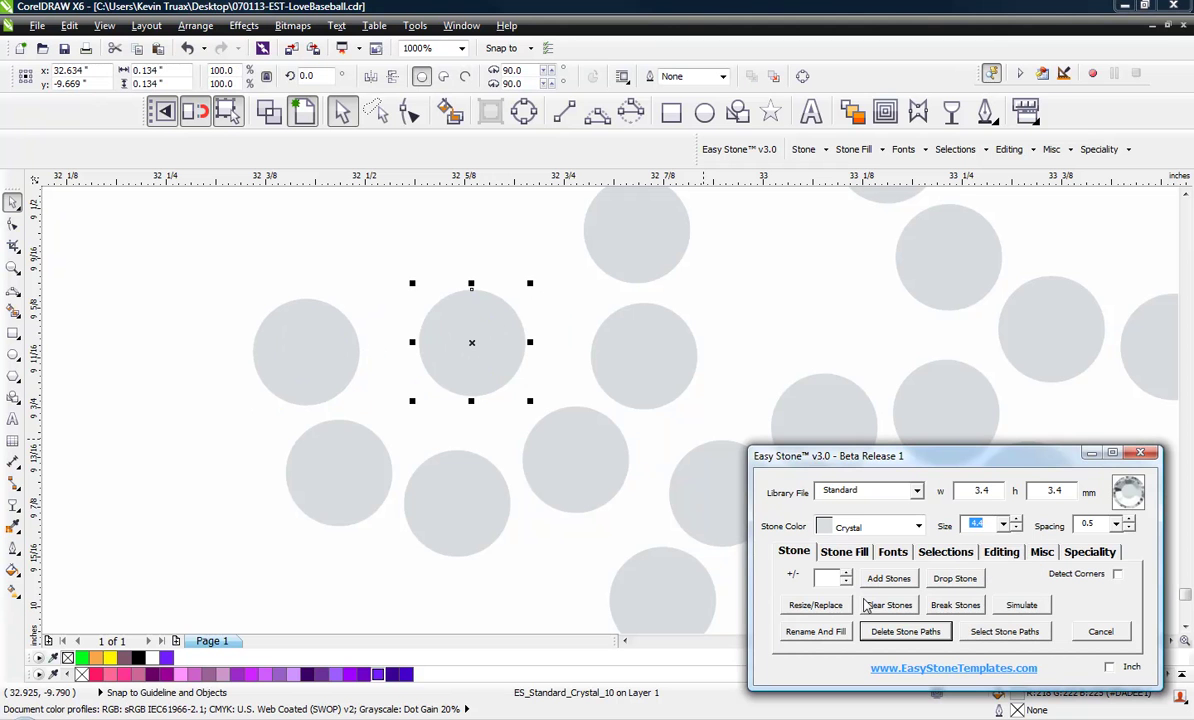
left_click(815, 605)
left_click(213, 355)
Shift the last two stones of the small lower curl outward, with the end stone near X 33.31, Y -10.13 inches.
scroll(213, 355, "down", 2)
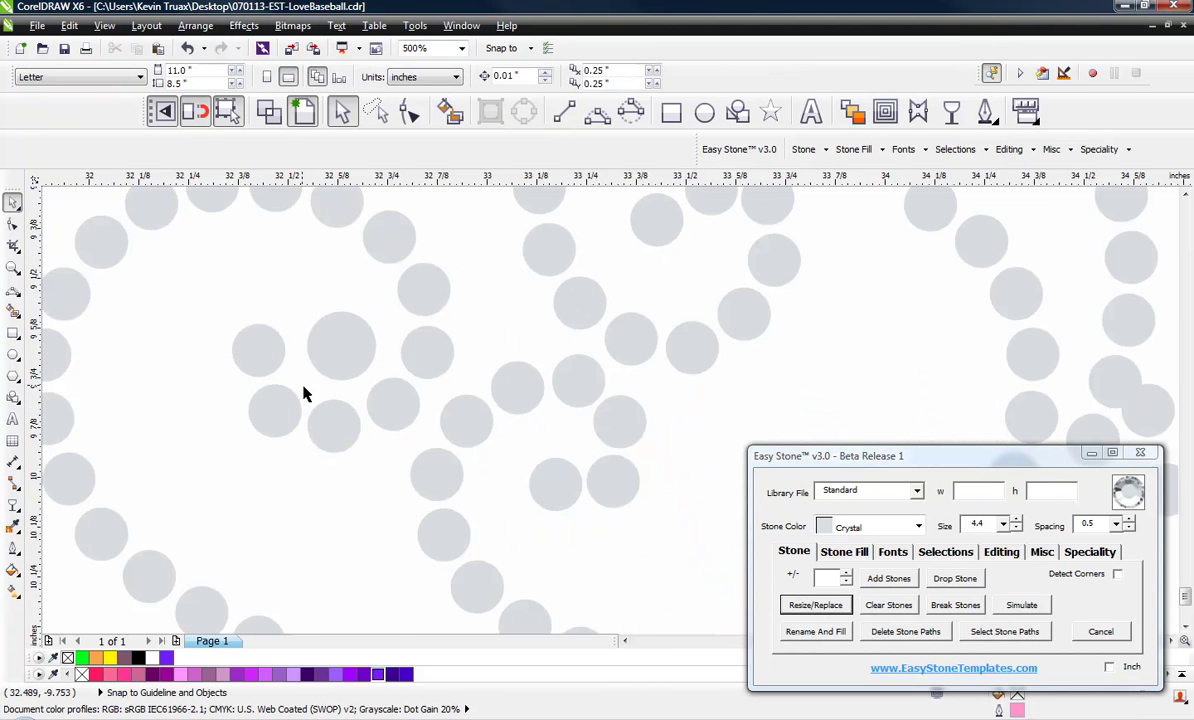
scroll(389, 464, "down", 2)
scroll(461, 453, "up", 2)
scroll(488, 389, "up", 2)
left_click_drag(412, 377, 459, 457)
left_click_drag(531, 360, 585, 356)
left_click_drag(453, 421, 515, 435)
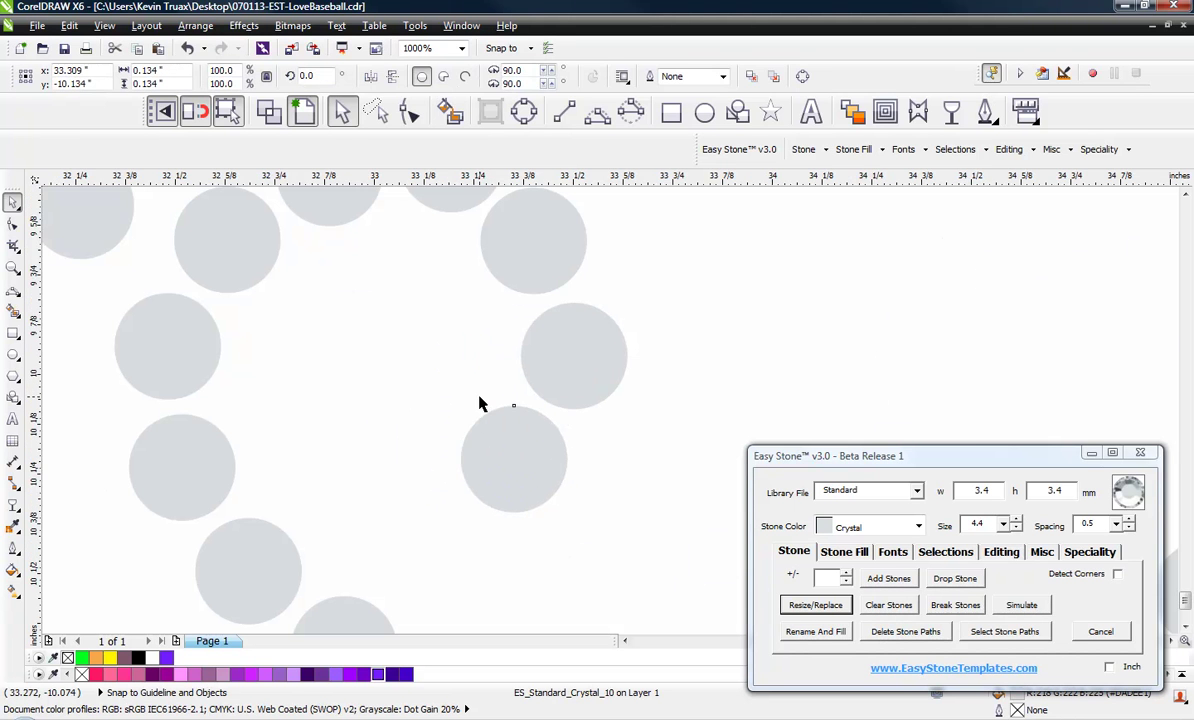
Place a copy of the 4.4 mm stone inside the small lower curl, centered near X 33.14, Y -9.98 inches.
scroll(480, 397, "down", 1)
left_click(439, 397)
left_click_drag(235, 255, 445, 383)
left_click(392, 394)
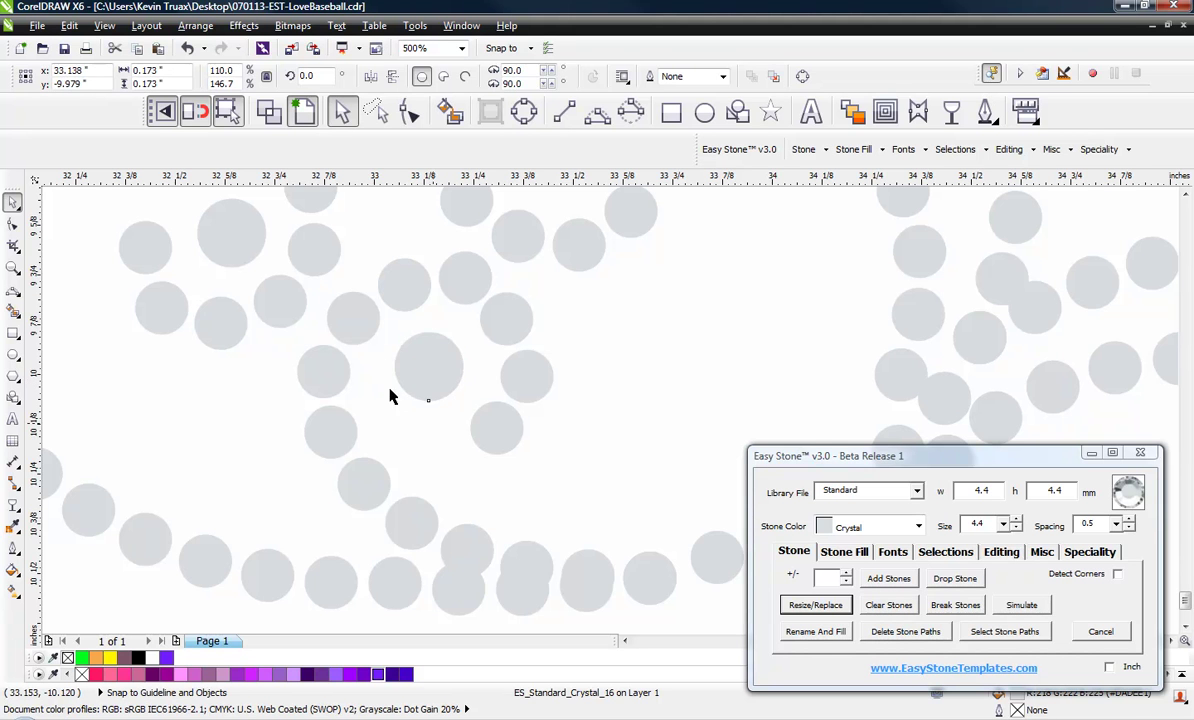
scroll(326, 368, "down", 1)
scroll(377, 342, "down", 1)
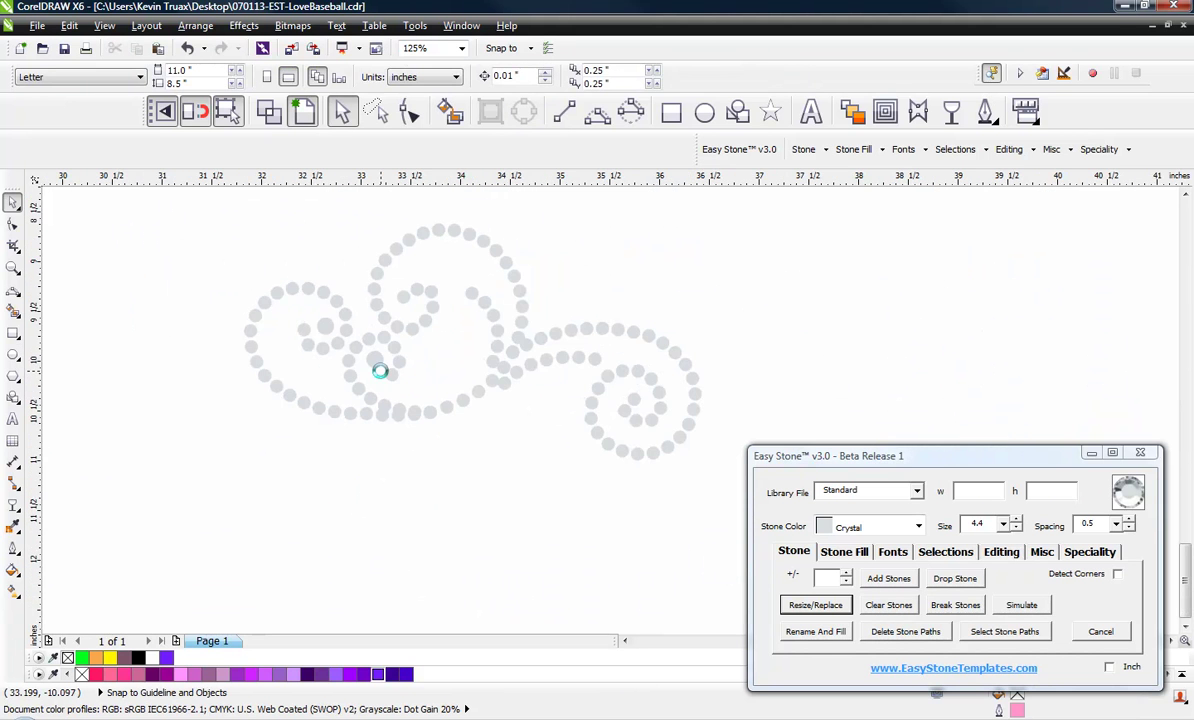
scroll(385, 362, "up", 1)
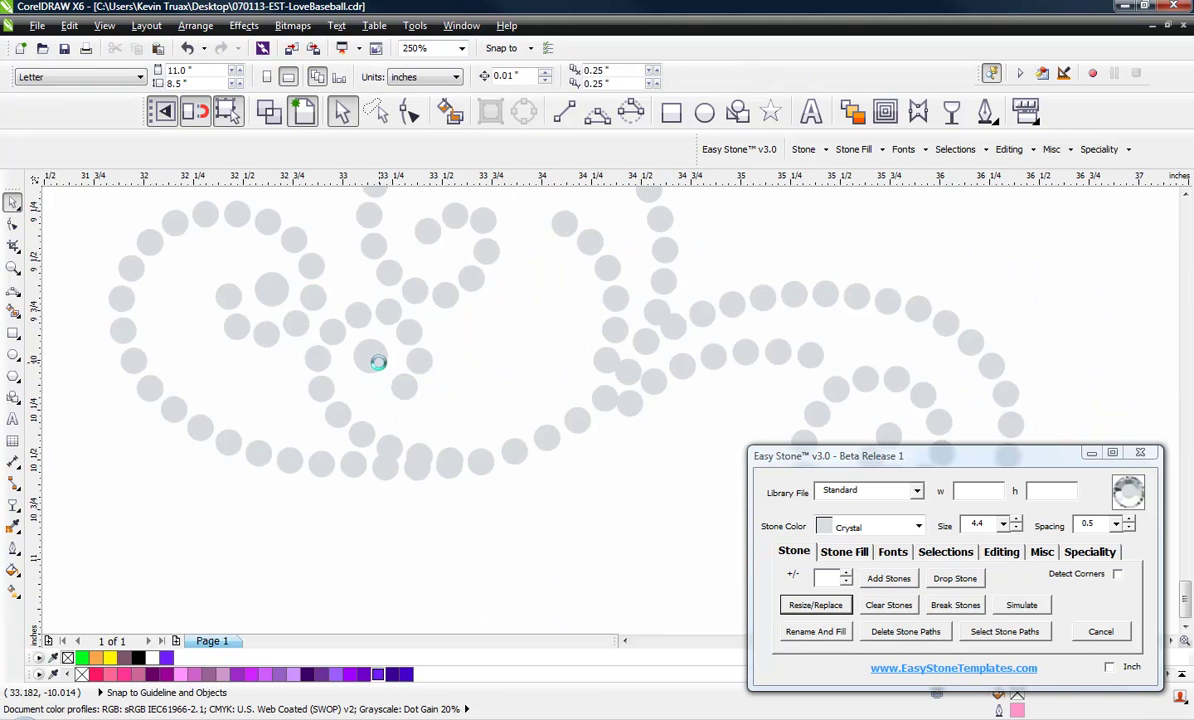
scroll(421, 419, "up", 2)
scroll(418, 411, "down", 2)
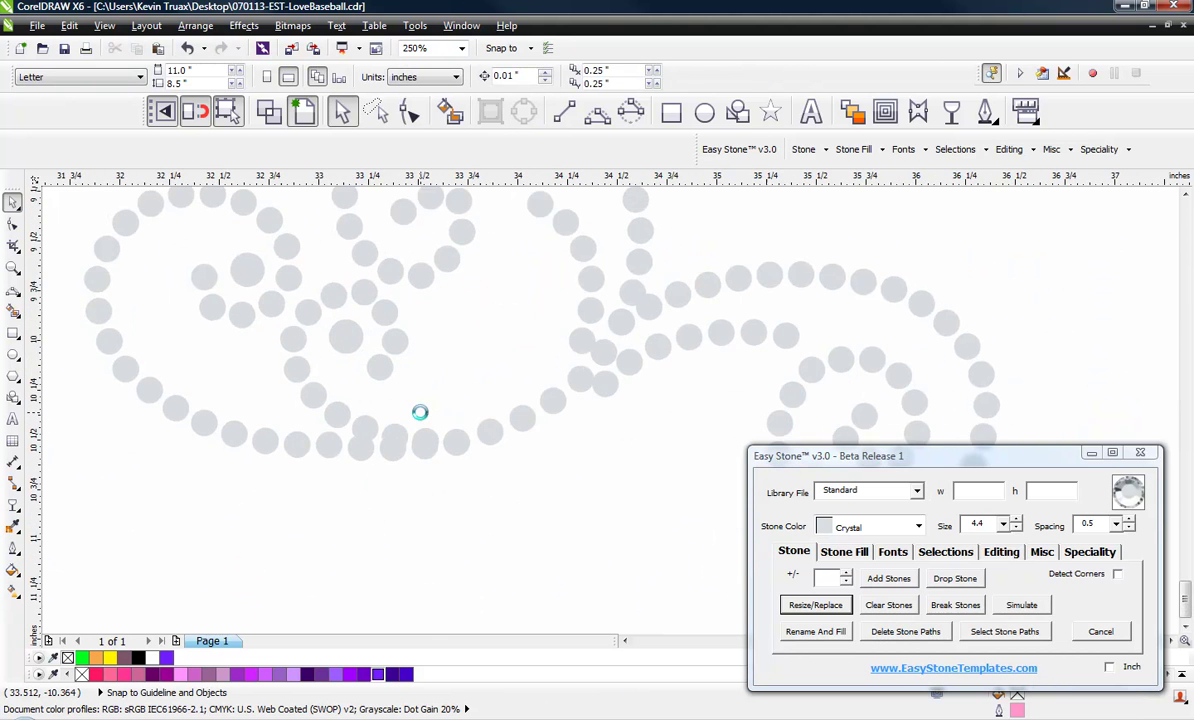
Delete overlaps on the three overlapping stone pairs where the small lower curl joins the bottom line, replacing each pair with one stone.
scroll(418, 411, "up", 1)
scroll(388, 468, "up", 1)
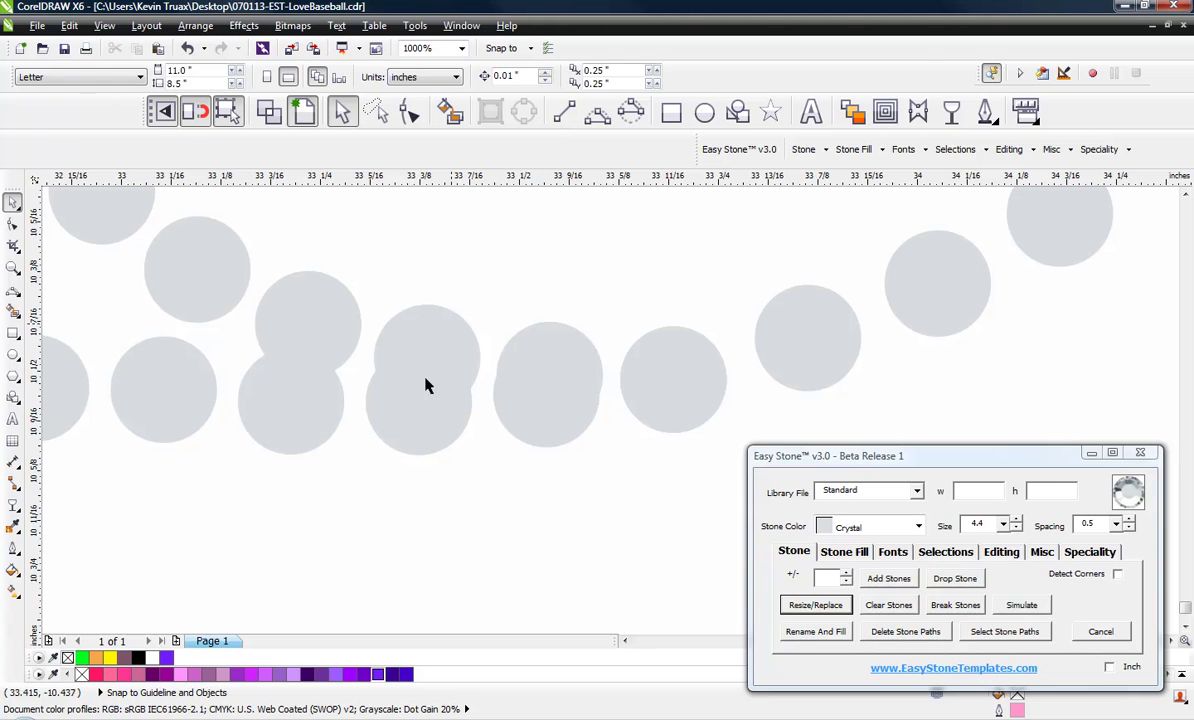
left_click_drag(459, 262, 620, 490)
left_click(1001, 552)
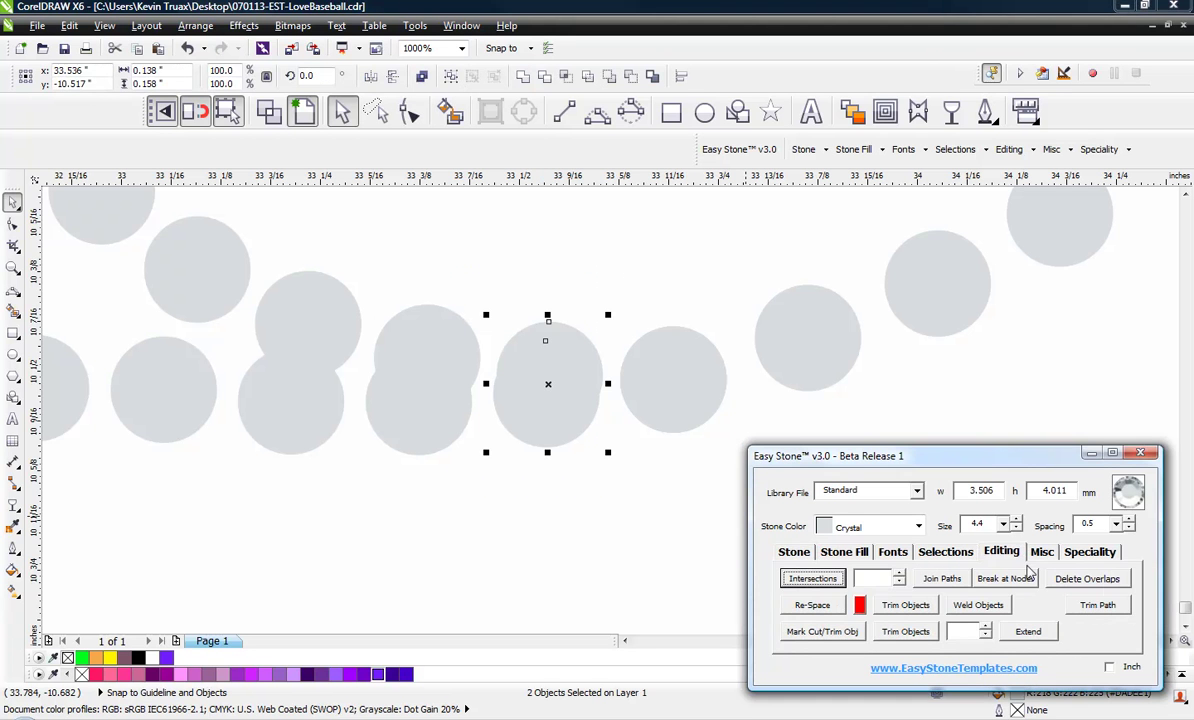
left_click(1105, 586)
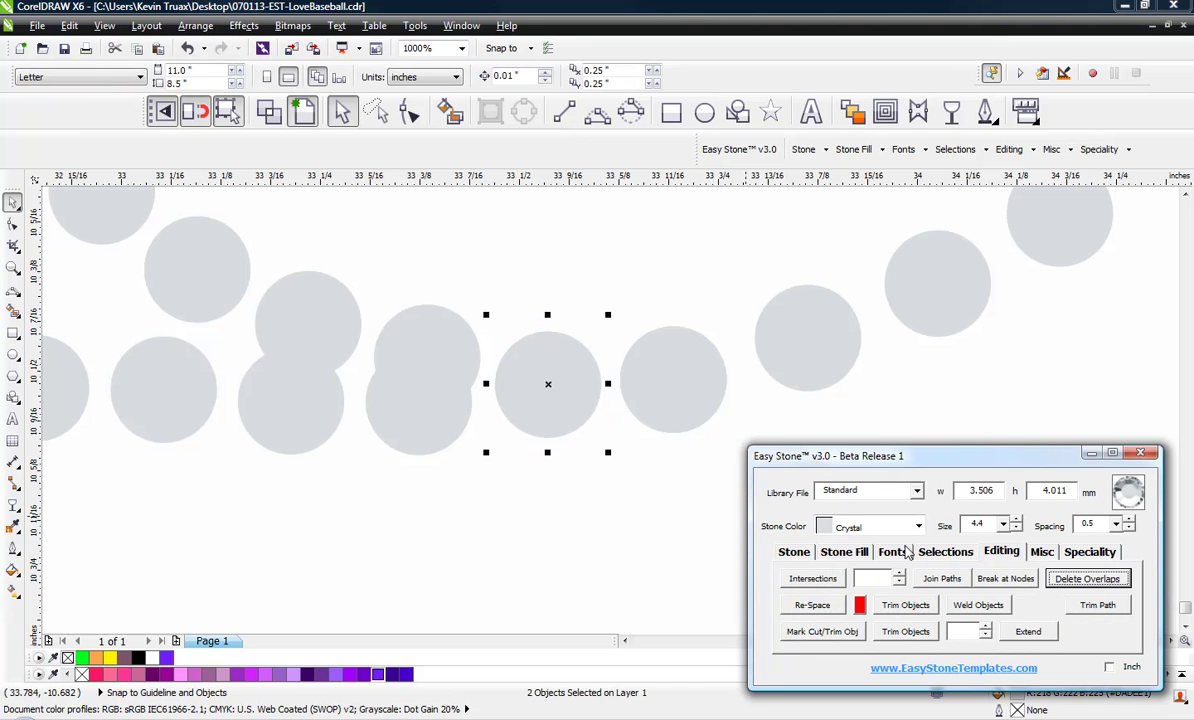
left_click_drag(497, 268, 340, 492)
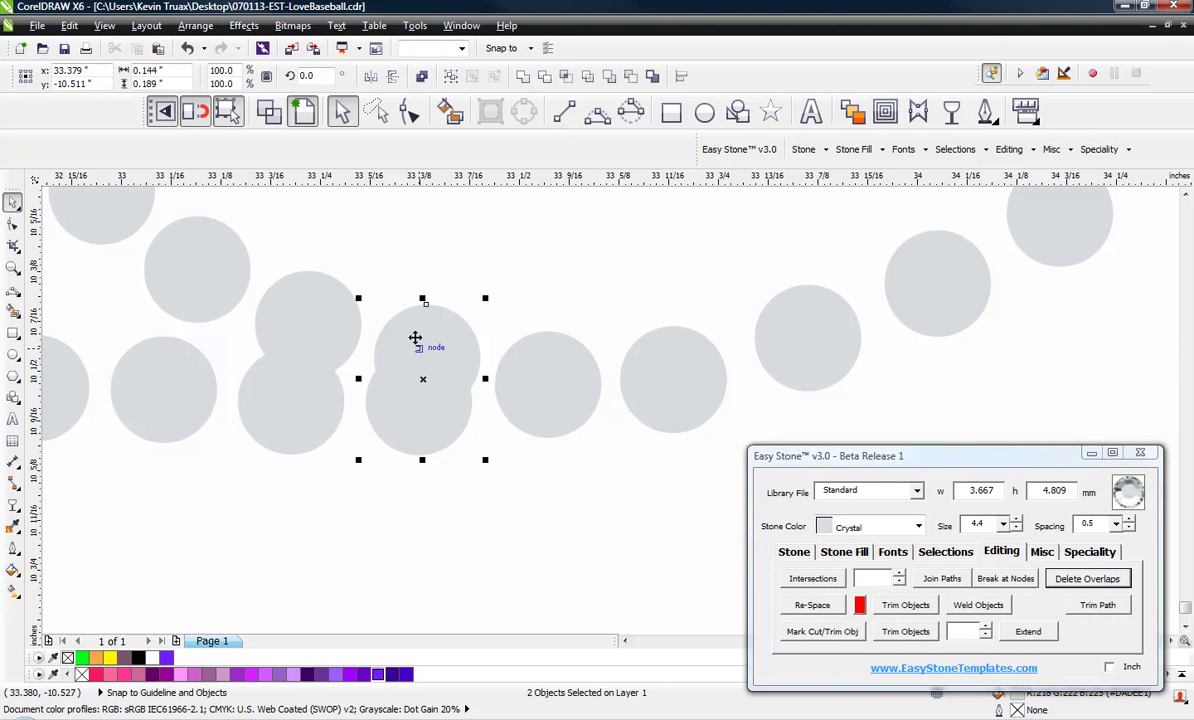
left_click(1062, 585)
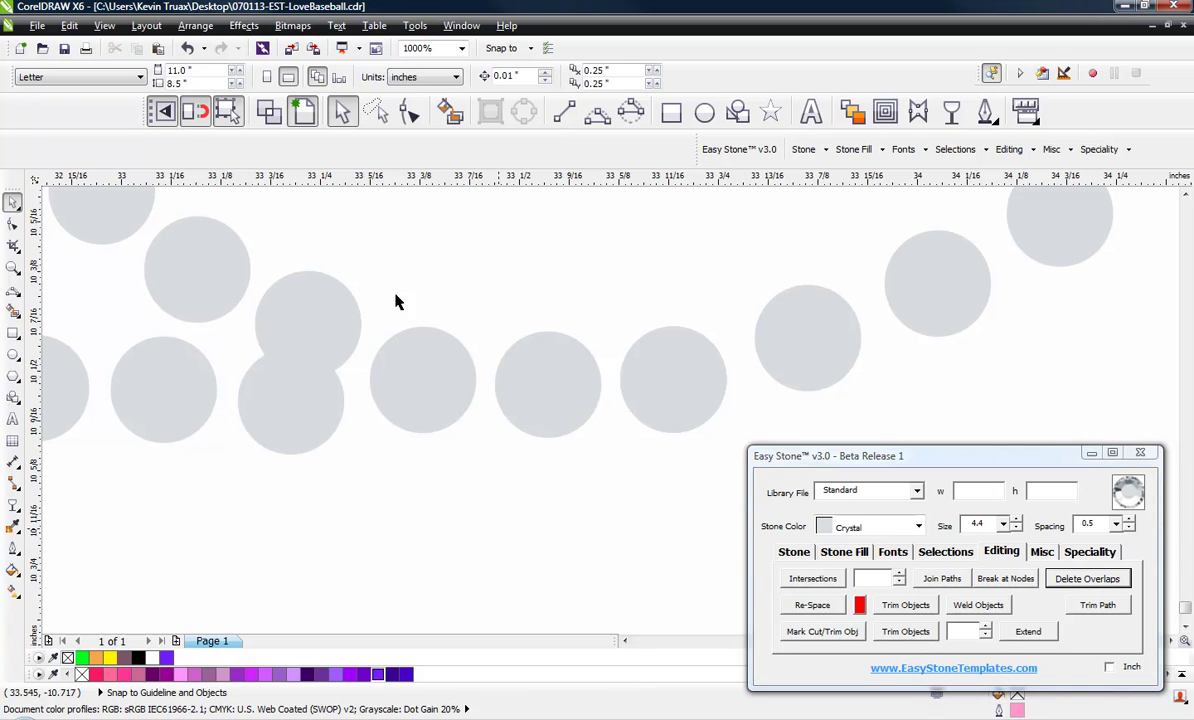
left_click_drag(384, 246, 210, 490)
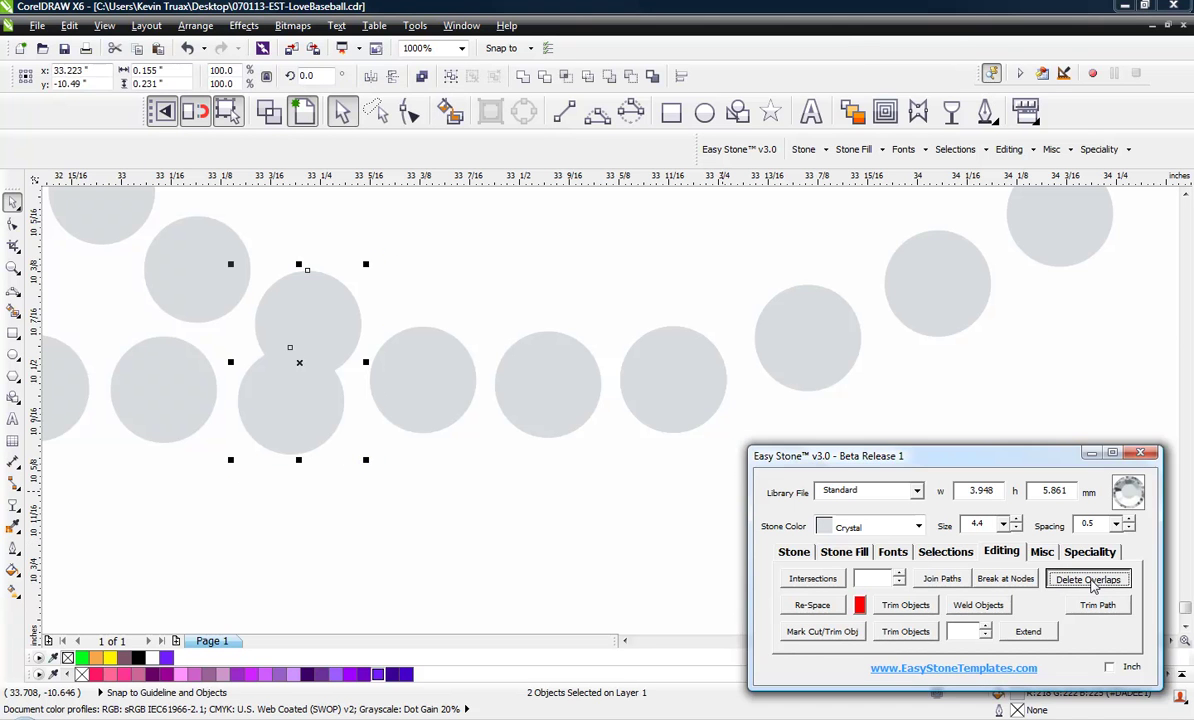
left_click(1087, 578)
scroll(279, 437, "down", 3)
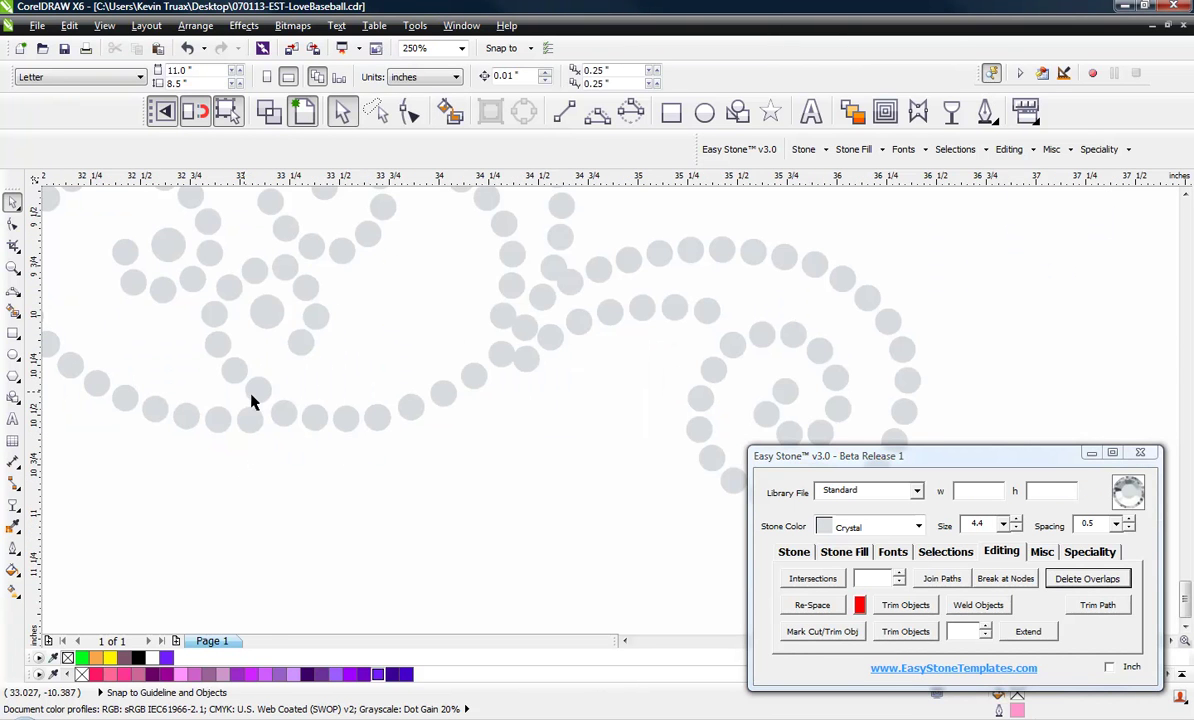
scroll(525, 325, "up", 1)
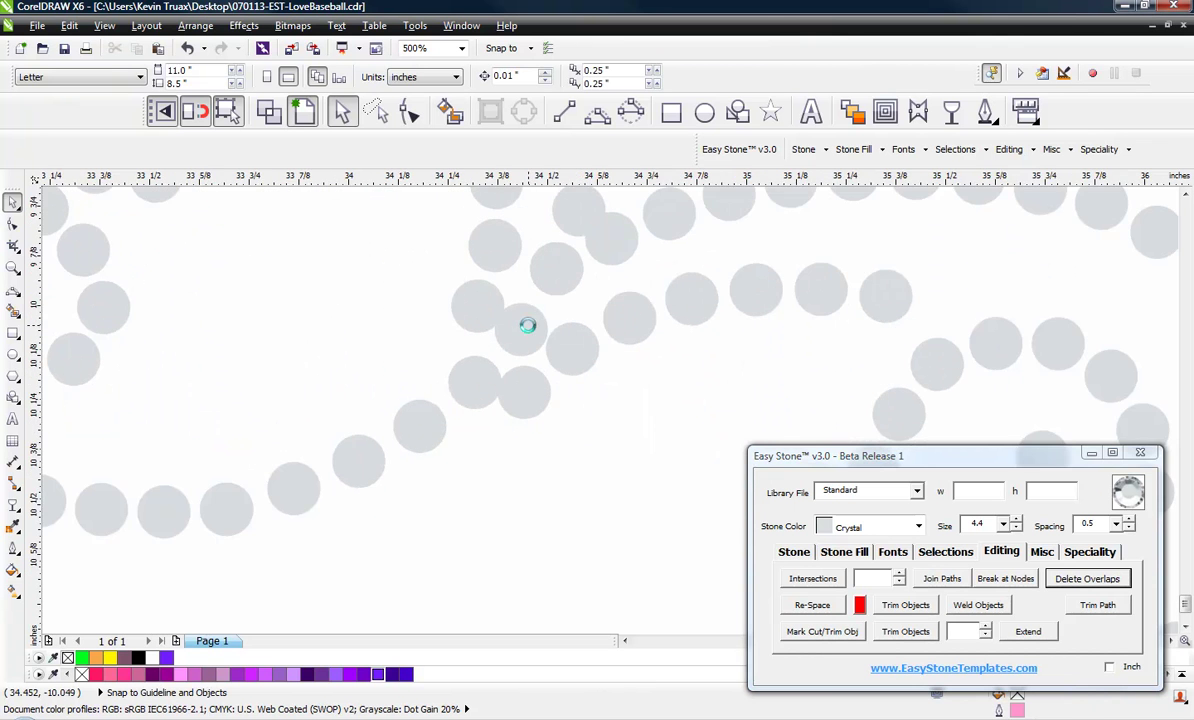
scroll(448, 397, "down", 1)
scroll(484, 348, "up", 1)
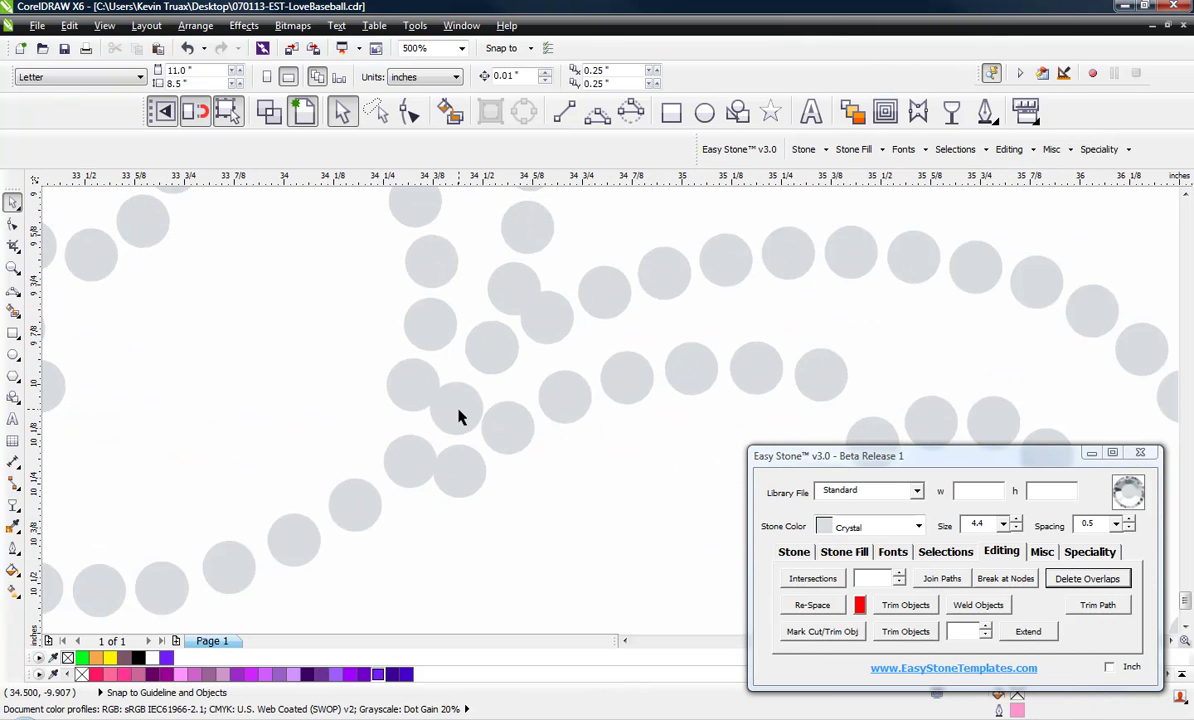
scroll(458, 409, "down", 1)
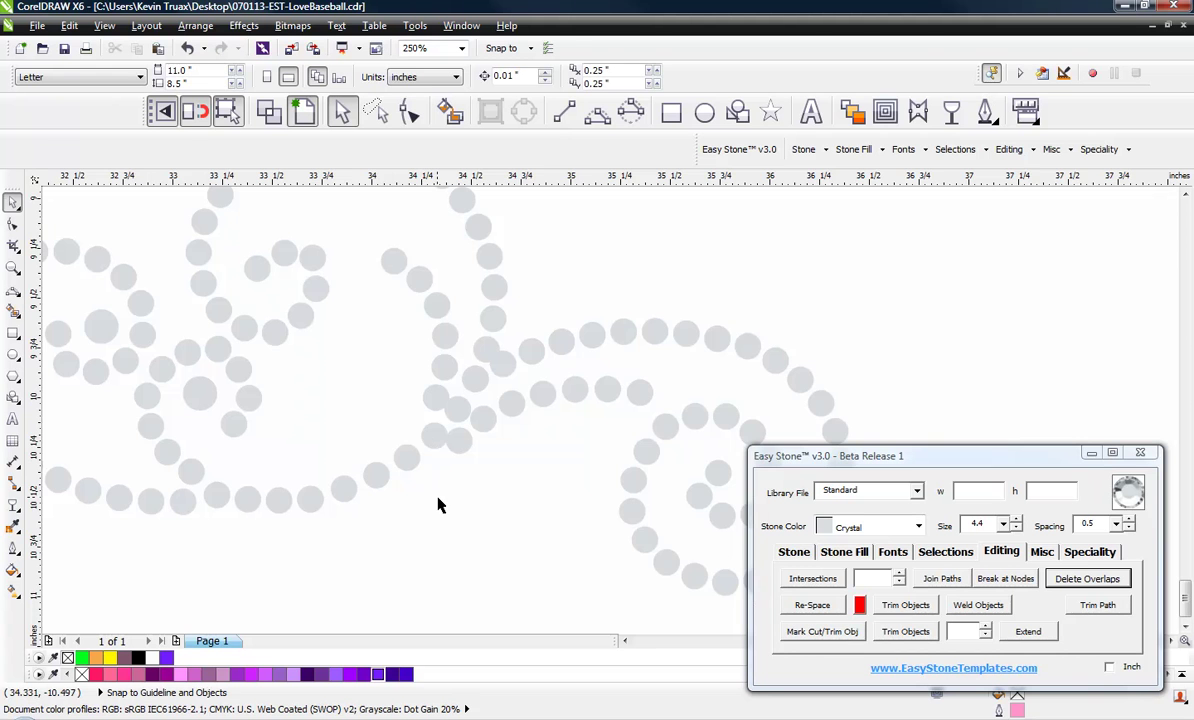
scroll(435, 500, "down", 1)
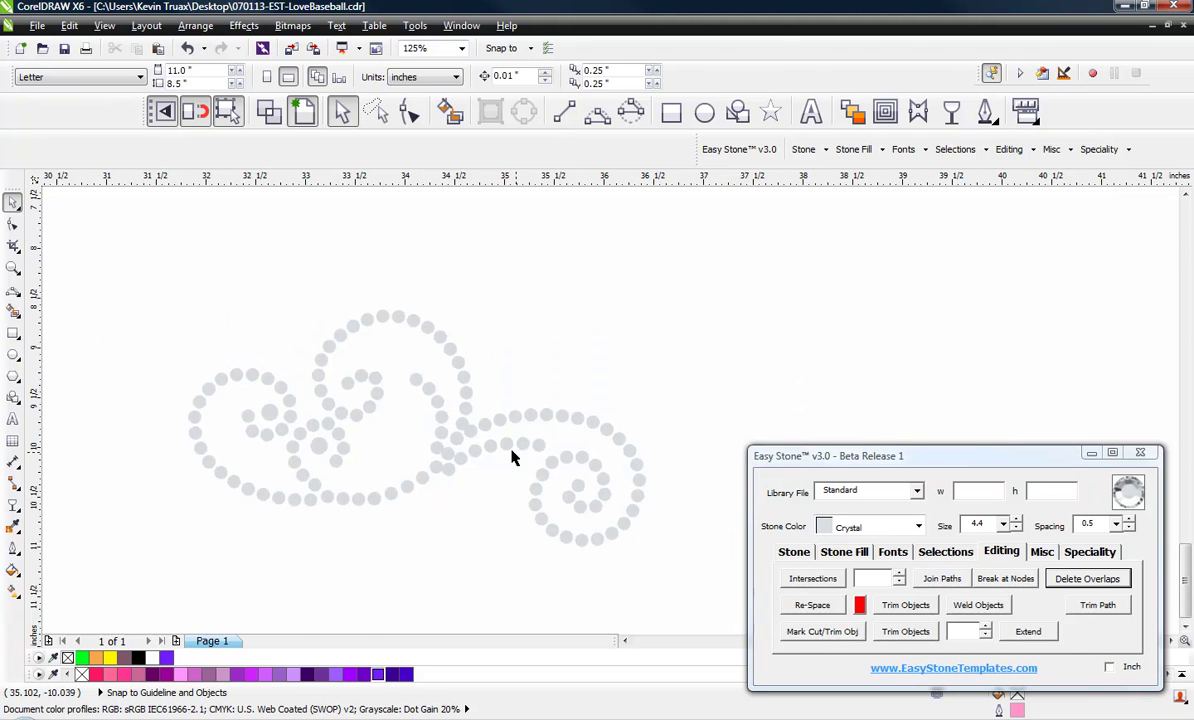
Move the last two stones of the upper middle curl outward, with the end stone near X 33.41, Y -9.29 inches.
scroll(512, 457, "up", 1)
scroll(263, 385, "up", 2)
mouse_move(298, 352)
left_mouse_down()
mouse_move(298, 320)
mouse_move(292, 331)
left_mouse_up()
left_click_drag(226, 381, 213, 328)
scroll(476, 303, "down", 1)
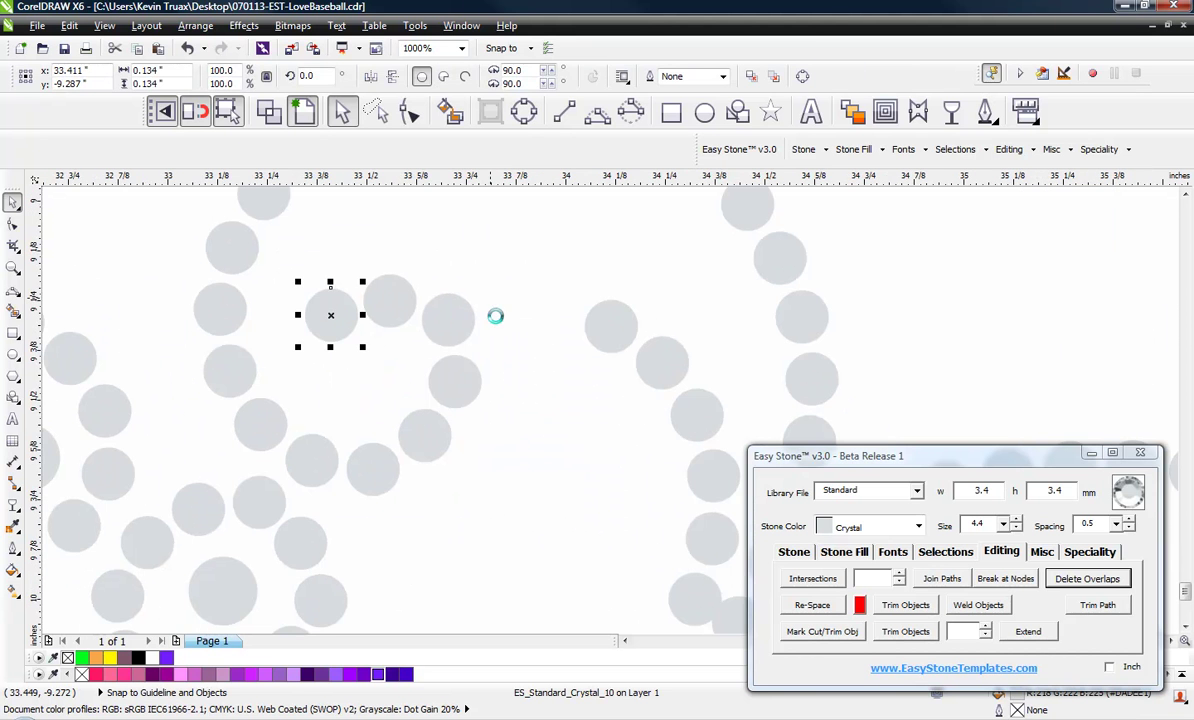
Spread the innermost stones of the upper middle curl into an evenly spaced ring with room for an accent stone.
scroll(436, 380, "up", 1)
left_click_drag(461, 408, 469, 408)
left_click_drag(431, 472, 440, 480)
left_click_drag(491, 418, 499, 442)
left_click_drag(477, 304, 491, 331)
left_click_drag(372, 240, 397, 242)
left_click_drag(245, 254, 266, 251)
scroll(600, 292, "down", 2)
Place a copy of the 4.4 mm stone inside the upper middle curl, centered near X 33.53, Y -9.46 inches.
left_click(306, 479)
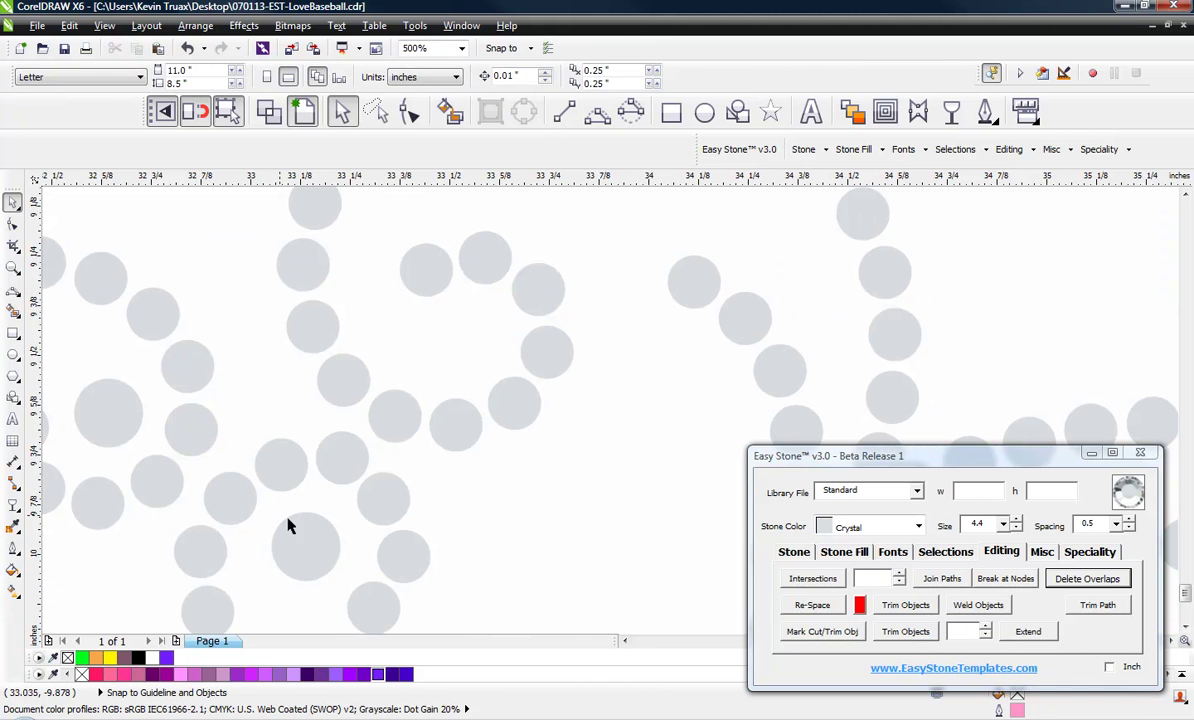
left_click_drag(292, 515, 462, 340)
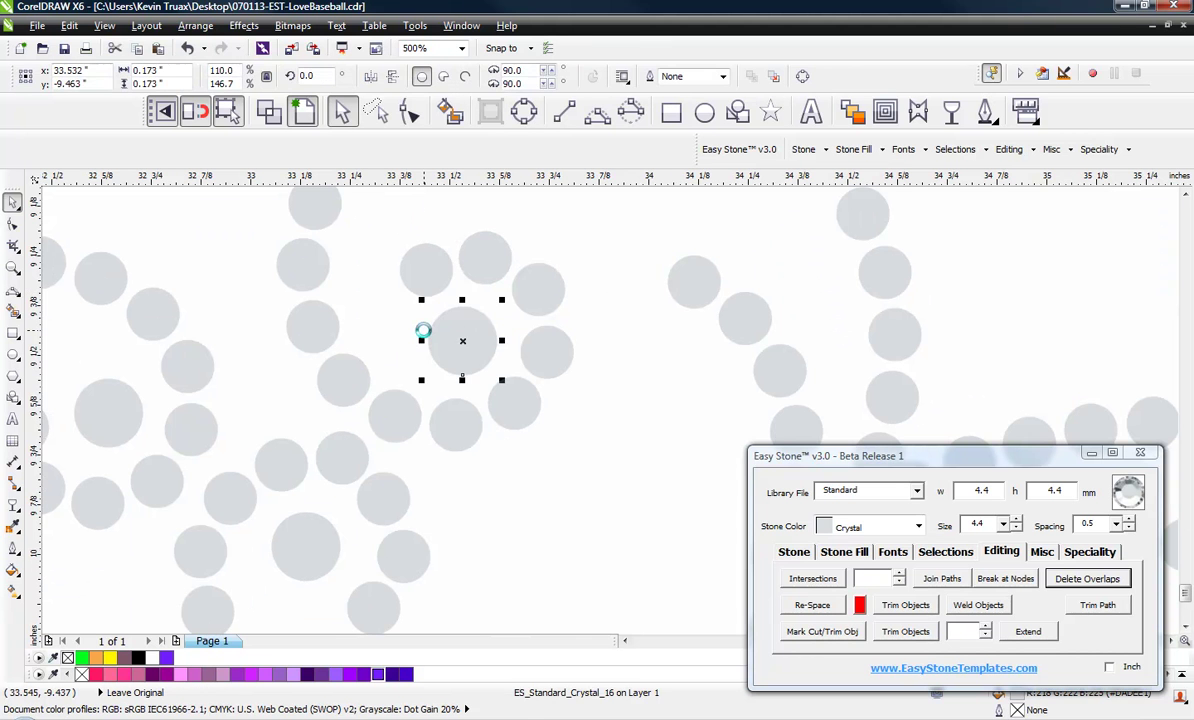
scroll(536, 387, "down", 2)
left_click(405, 352)
scroll(518, 377, "down", 2)
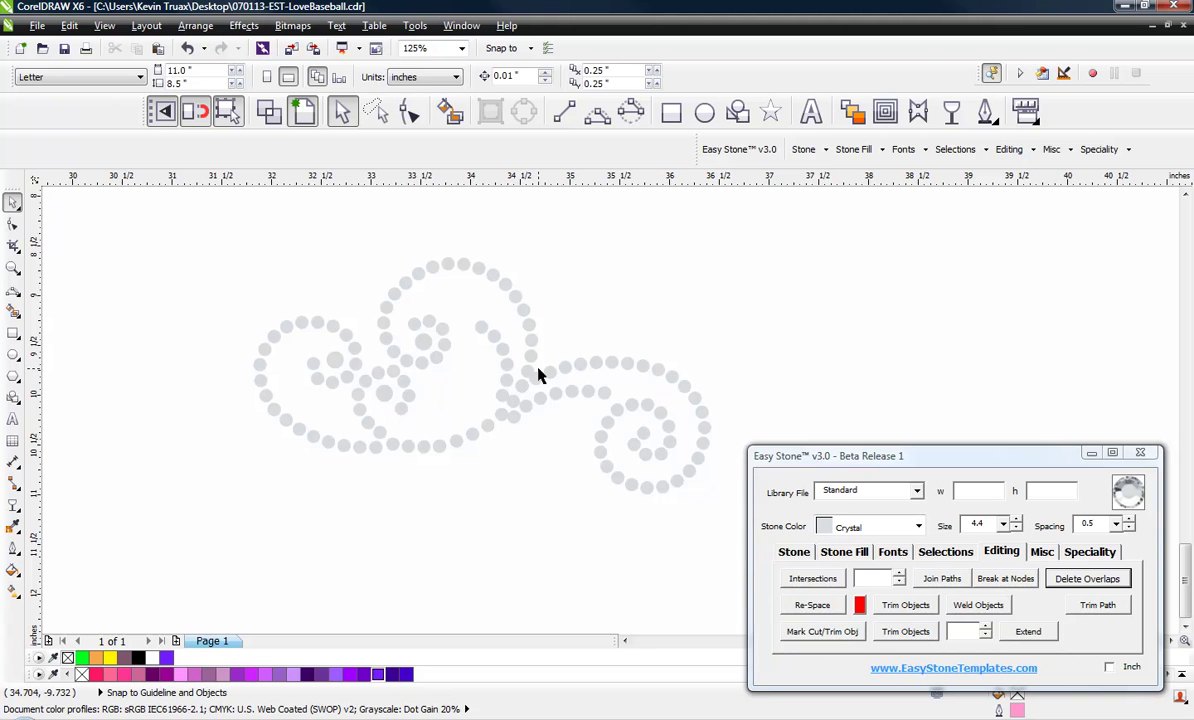
Shift the four innermost stones of the right spiral outward, with the end stone near X 35.66, Y -10.37 inches.
scroll(656, 428, "up", 6)
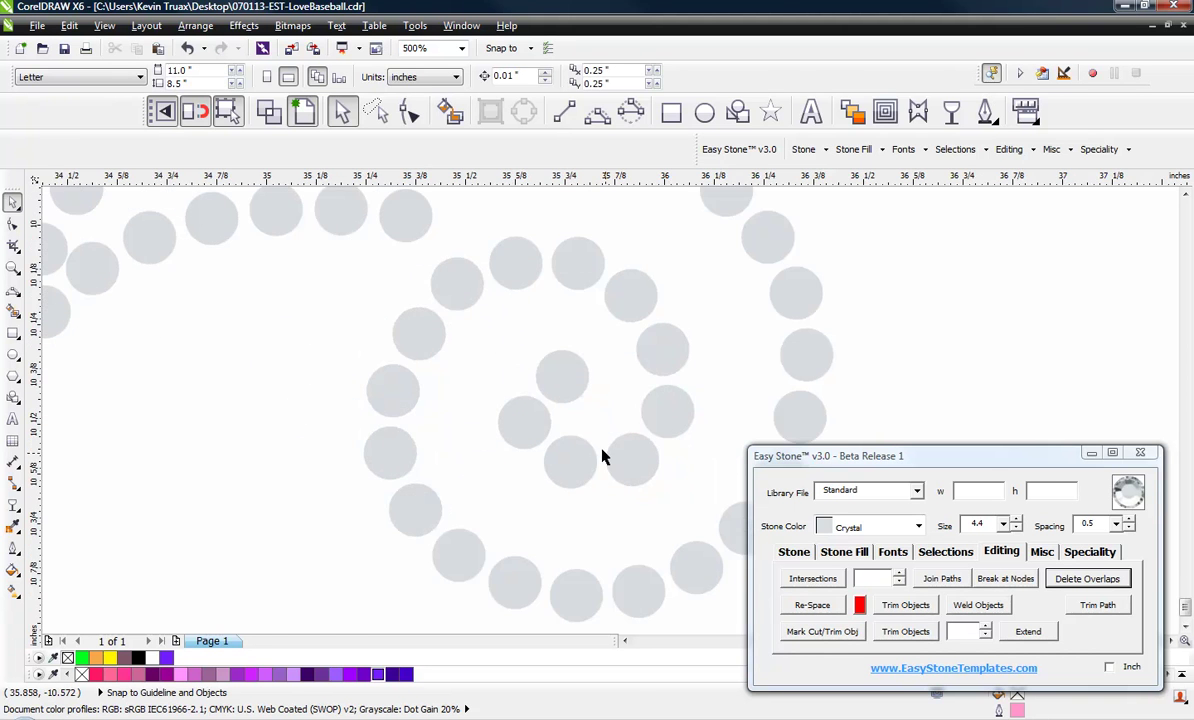
left_click_drag(643, 472, 653, 484)
left_click_drag(552, 480, 565, 500)
left_click_drag(486, 408, 494, 426)
left_click_drag(541, 333, 478, 304)
left_click(484, 407)
left_click(466, 314)
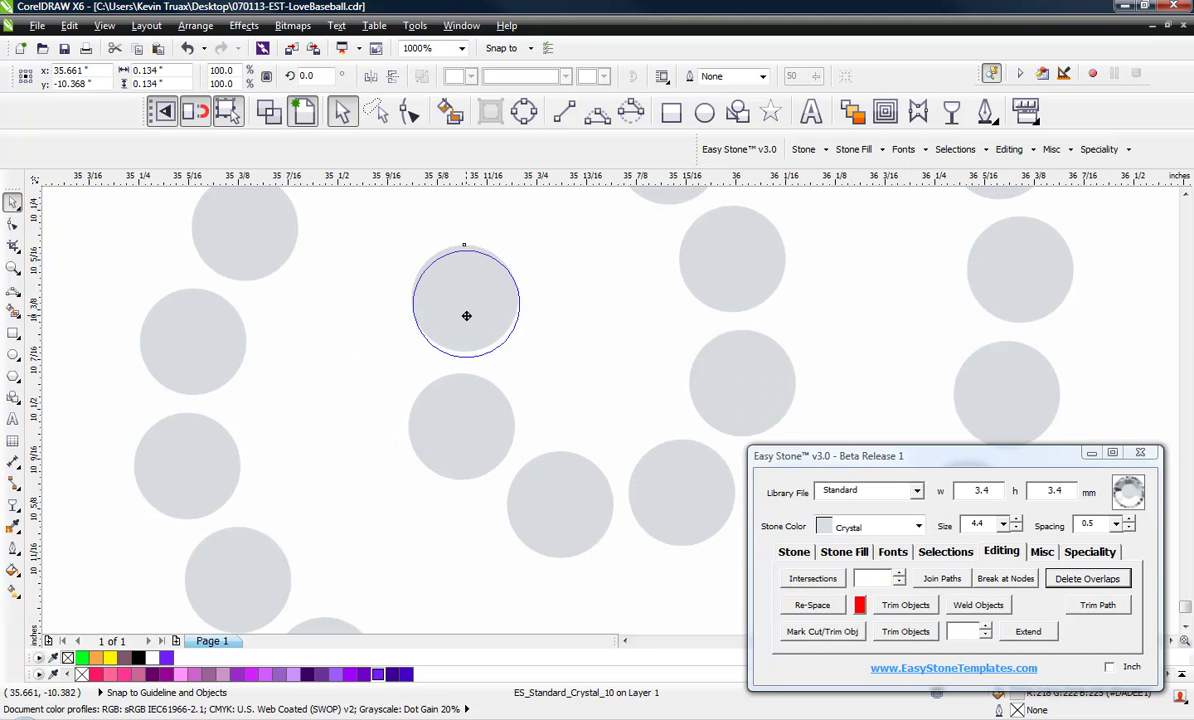
scroll(536, 344, "down", 4)
scroll(413, 408, "down", 2)
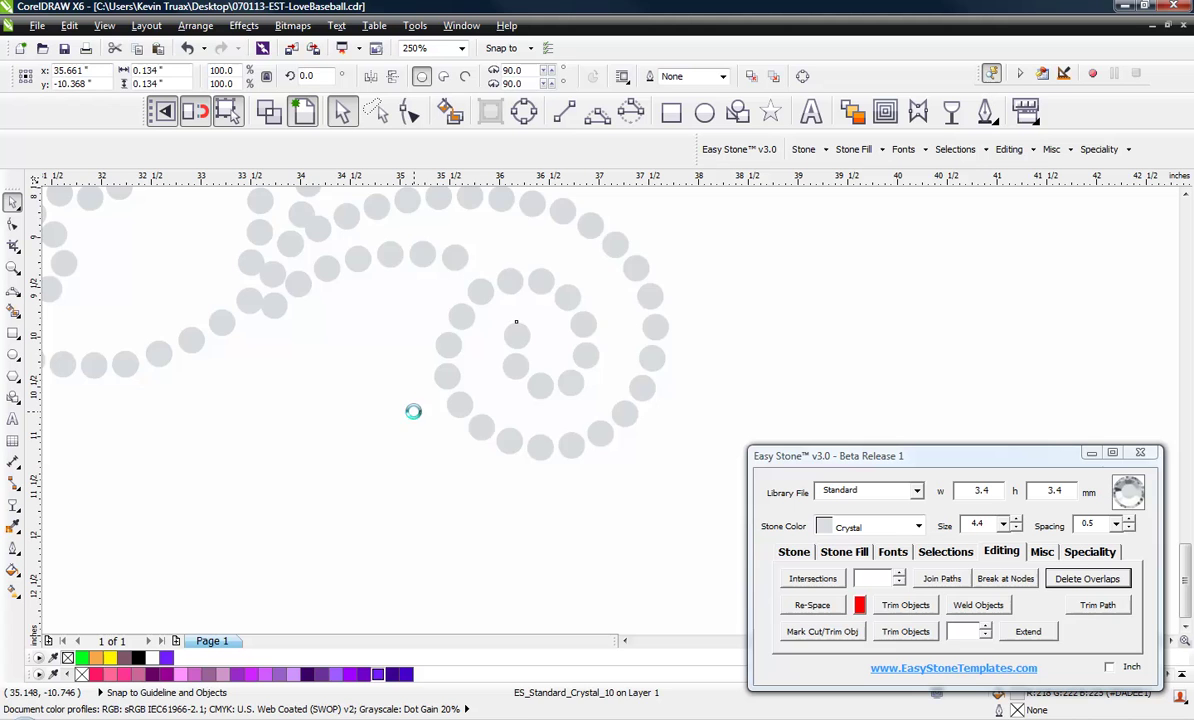
left_click(333, 405)
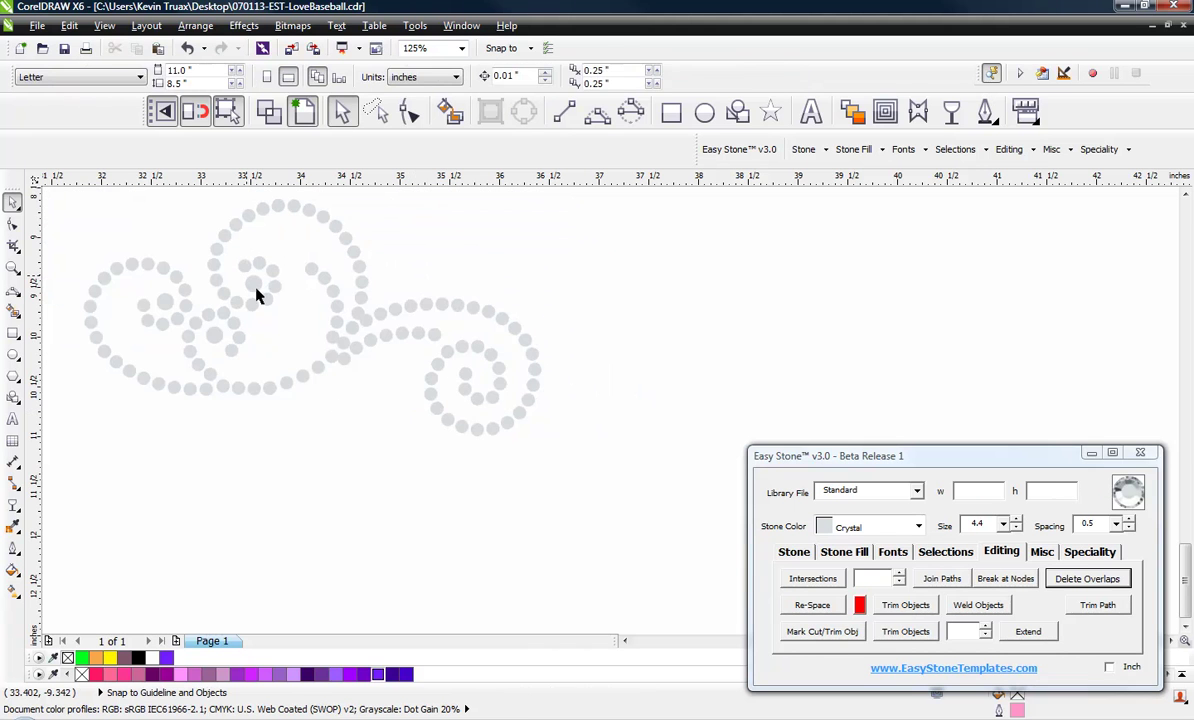
Place a copy of the 4.4 mm accent stone in the middle of the right spiral.
left_click(484, 394)
scroll(486, 392, "up", 6)
left_click_drag(488, 391, 492, 408)
Move the five innermost stones of the right spiral outward, away from the accent stone.
left_click_drag(373, 368, 360, 366)
left_click(358, 461)
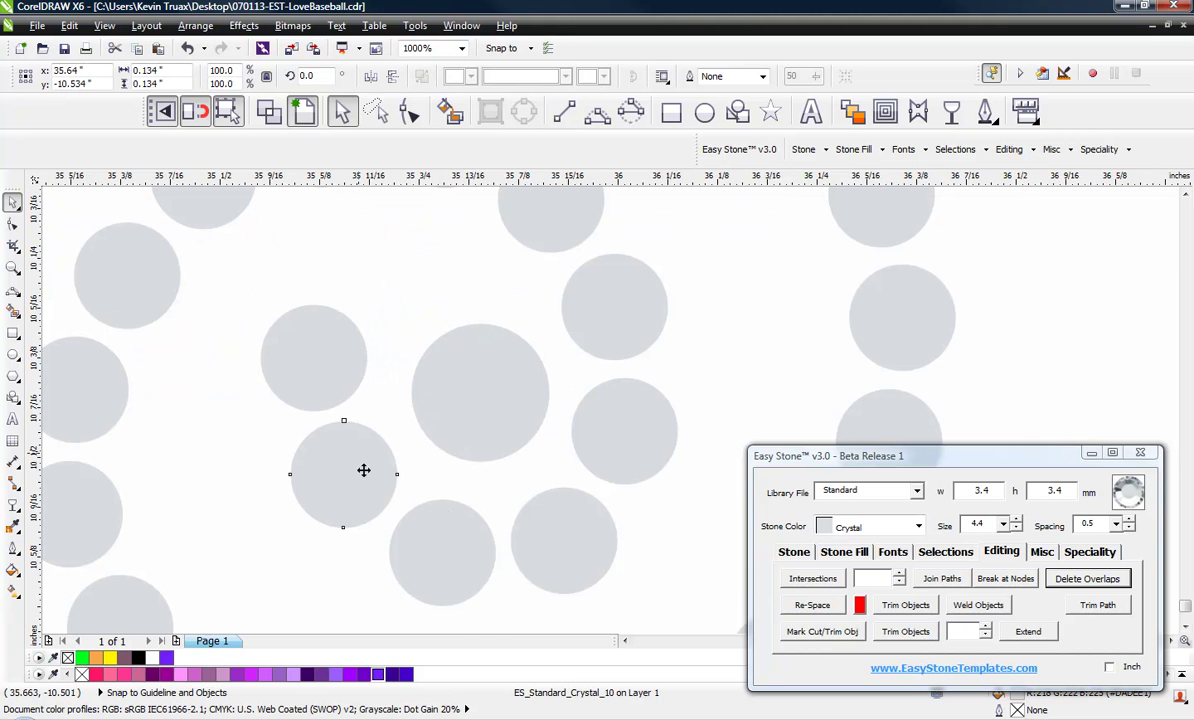
left_click_drag(362, 469, 350, 480)
left_click_drag(396, 518, 389, 532)
left_click(570, 517)
left_click_drag(616, 432, 623, 440)
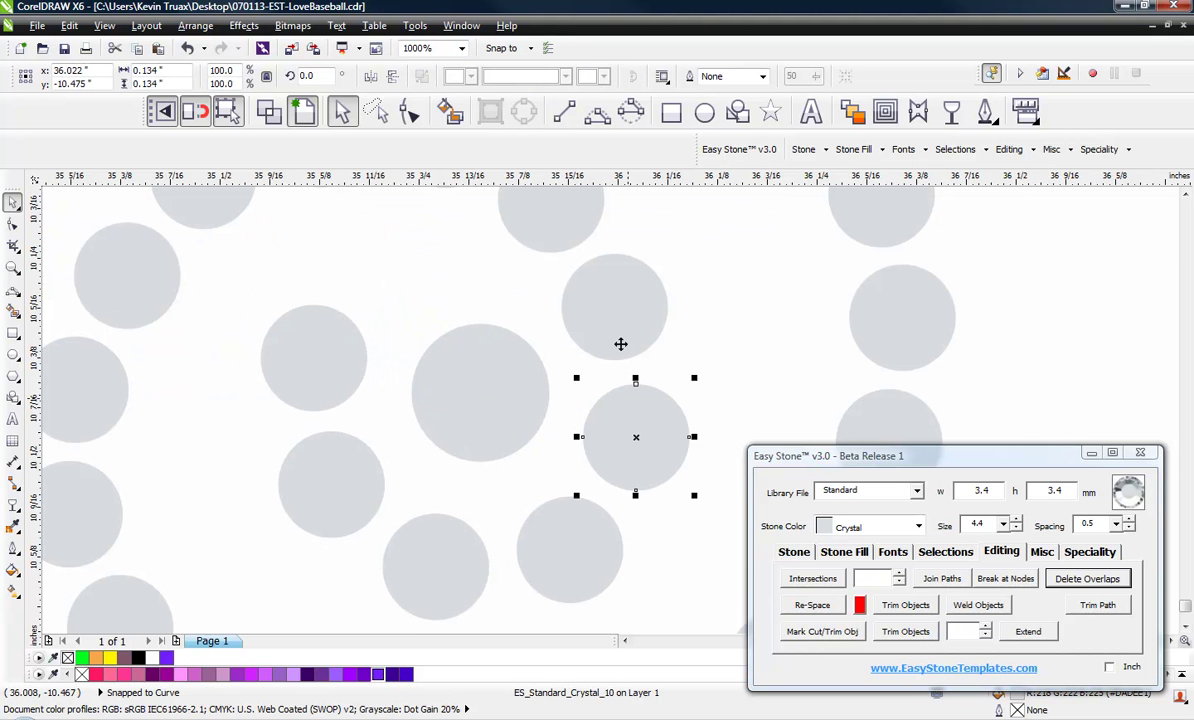
Even out the six innermost stones around the right spiral's accent stone, with the end stone near X 35.62, Y -10.45 inches.
left_click_drag(621, 344, 634, 337)
left_click_drag(637, 416, 643, 395)
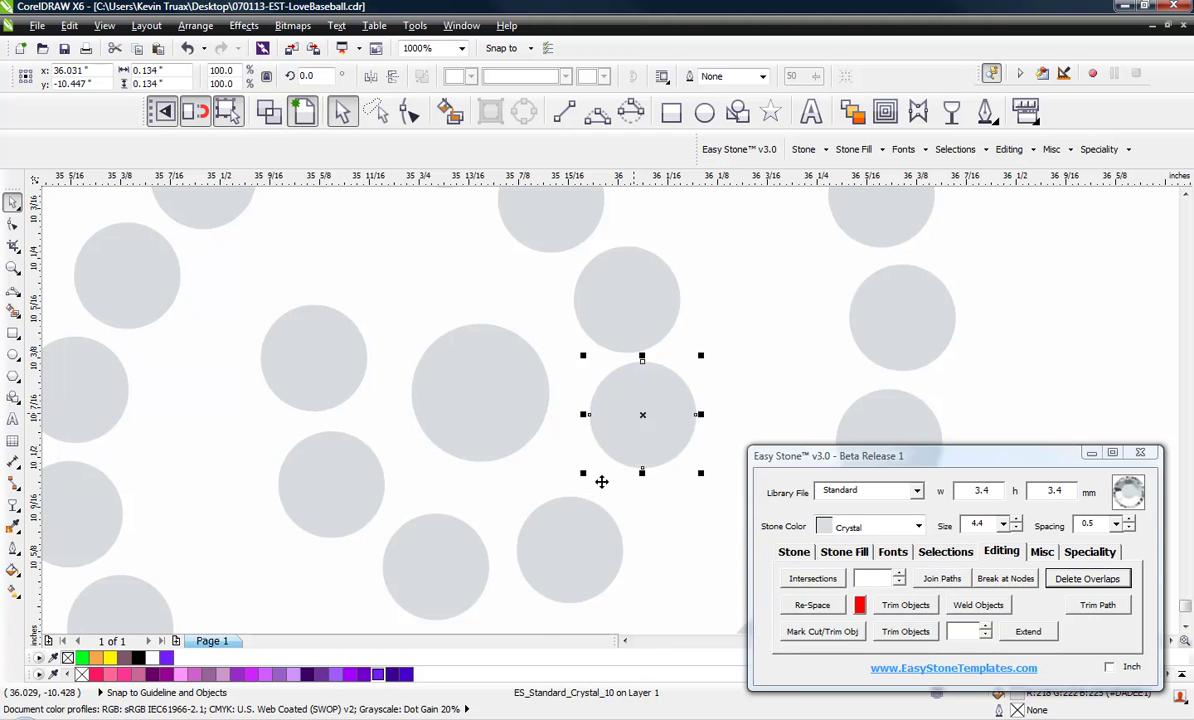
left_click_drag(569, 528, 608, 510)
left_click(483, 565)
left_click_drag(483, 565, 531, 575)
left_click_drag(368, 512, 410, 555)
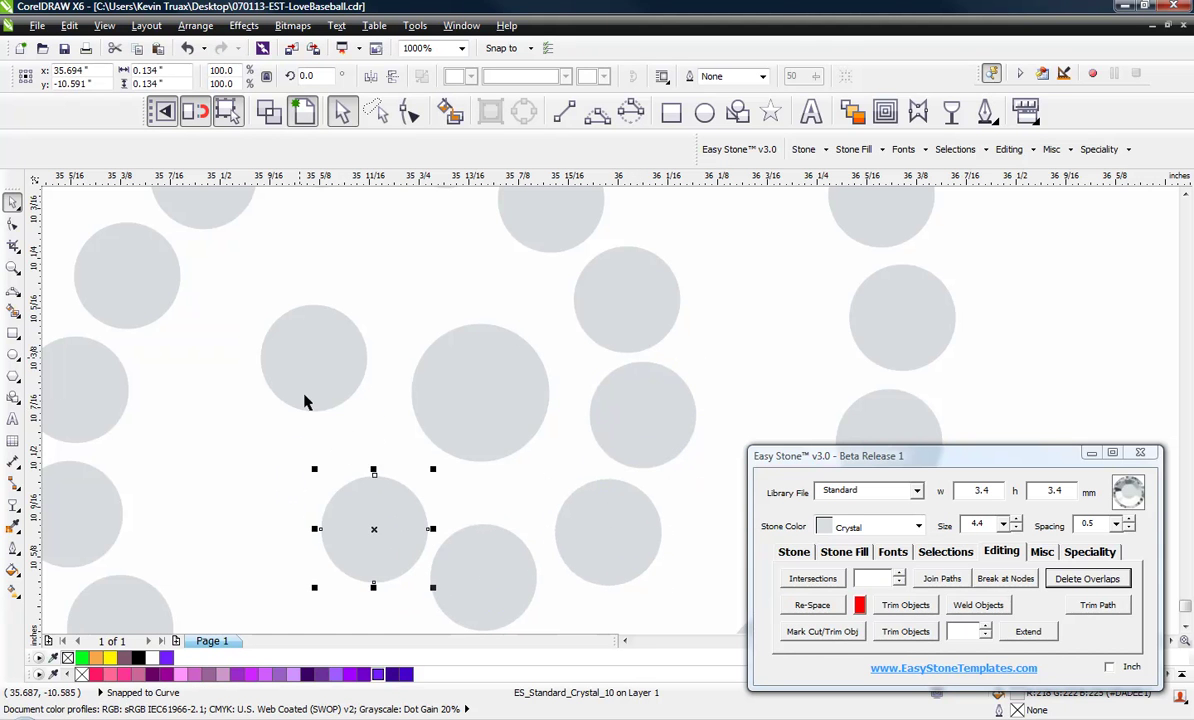
left_click_drag(303, 401, 314, 420)
scroll(430, 330, "down", 5)
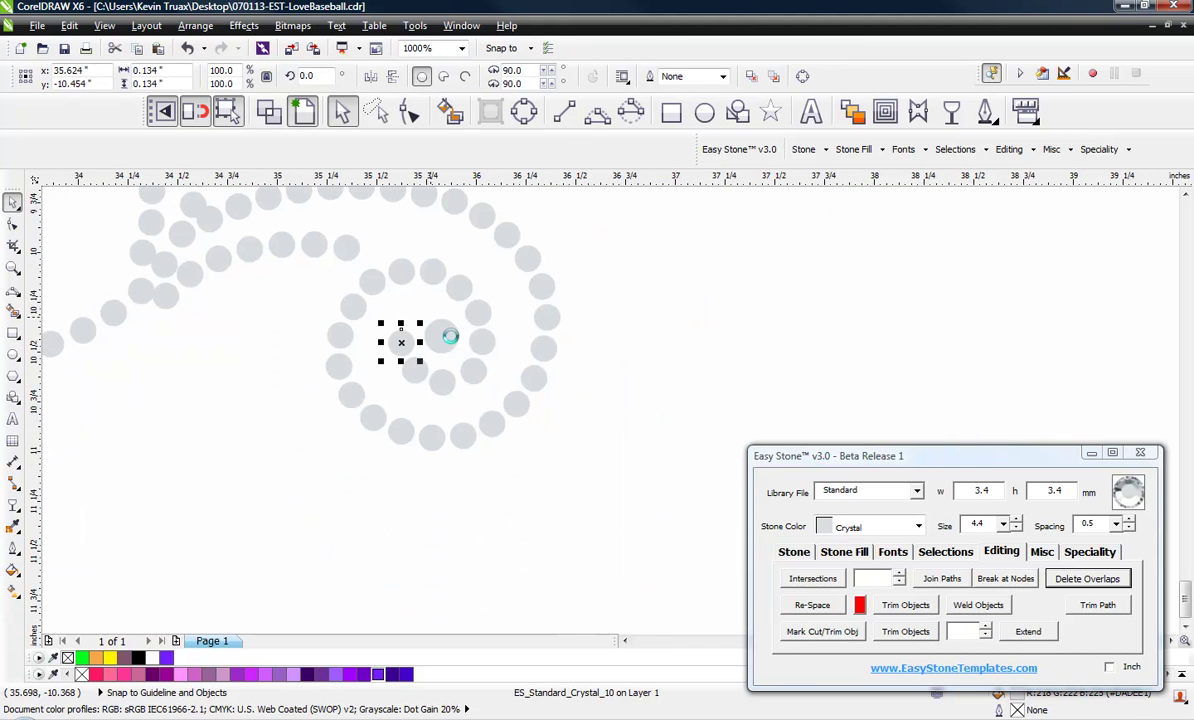
left_click(520, 448)
scroll(424, 423, "down", 2)
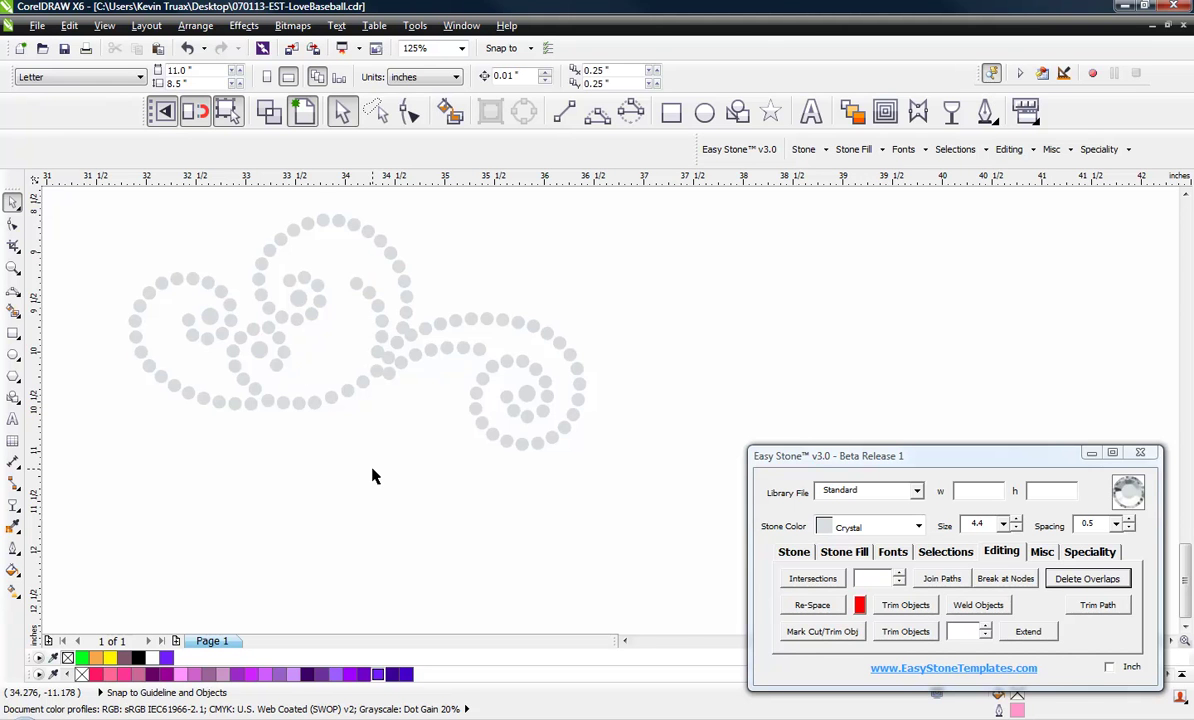
scroll(372, 476, "down", 2)
scroll(341, 373, "up", 2)
scroll(380, 548, "up", 2)
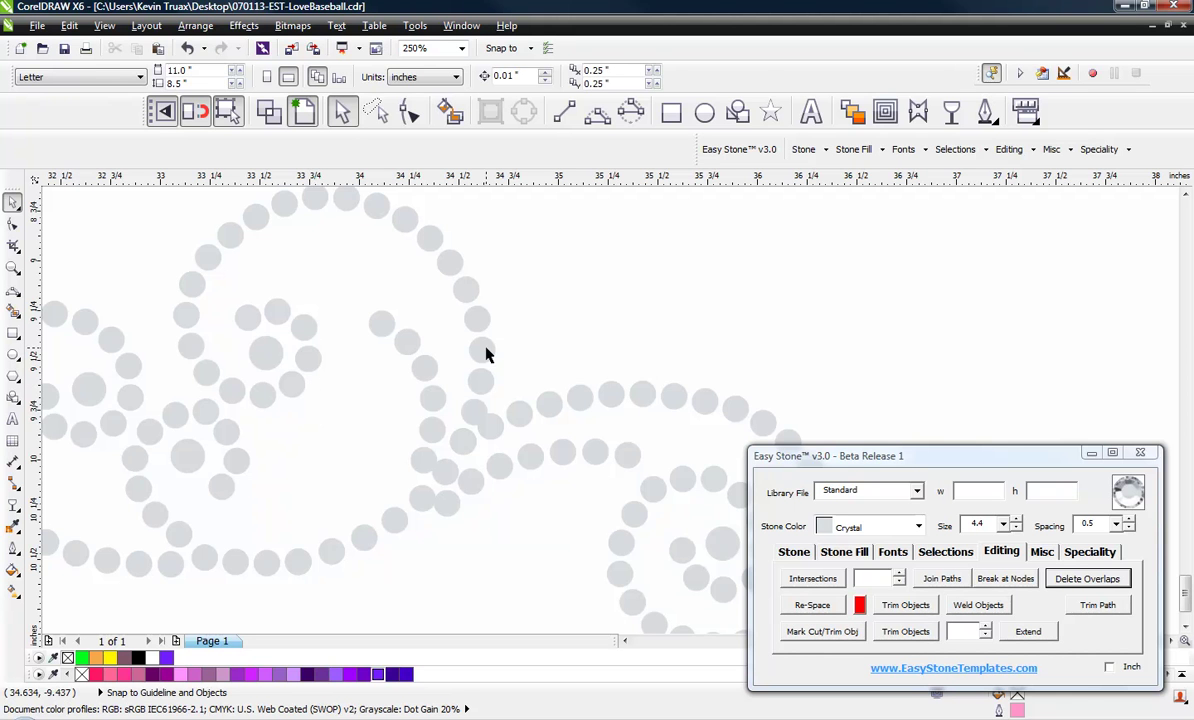
scroll(487, 354, "down", 2)
scroll(472, 361, "up", 2)
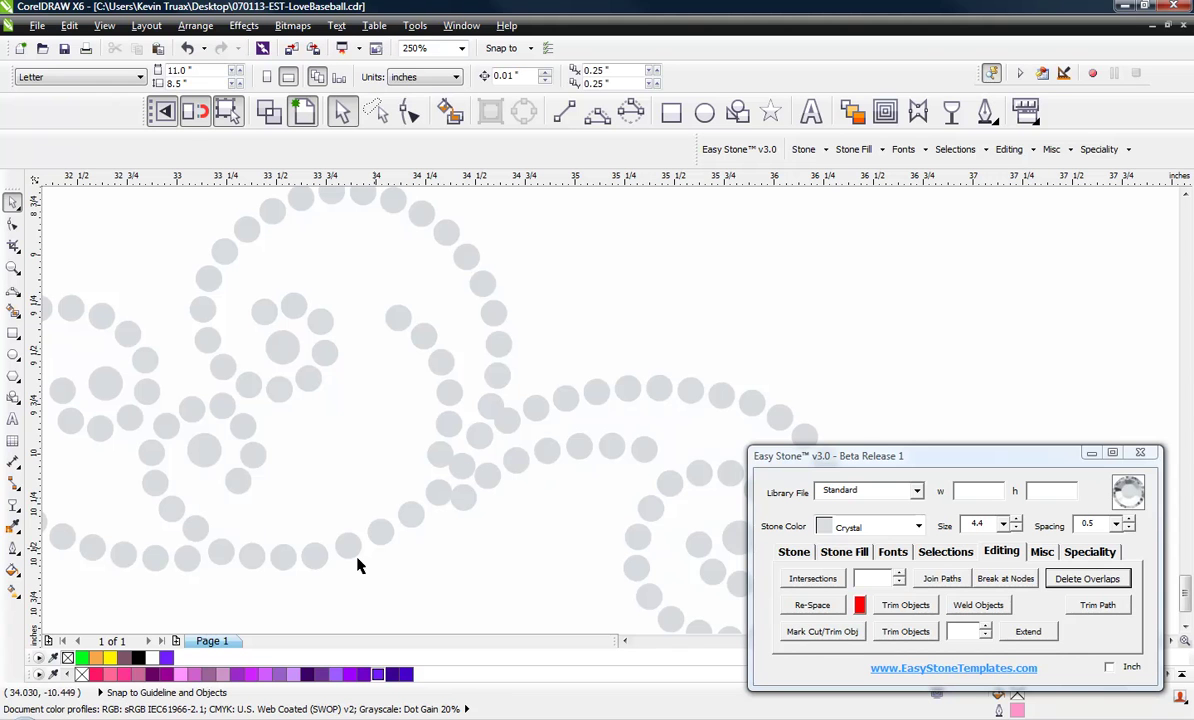
left_click(597, 113)
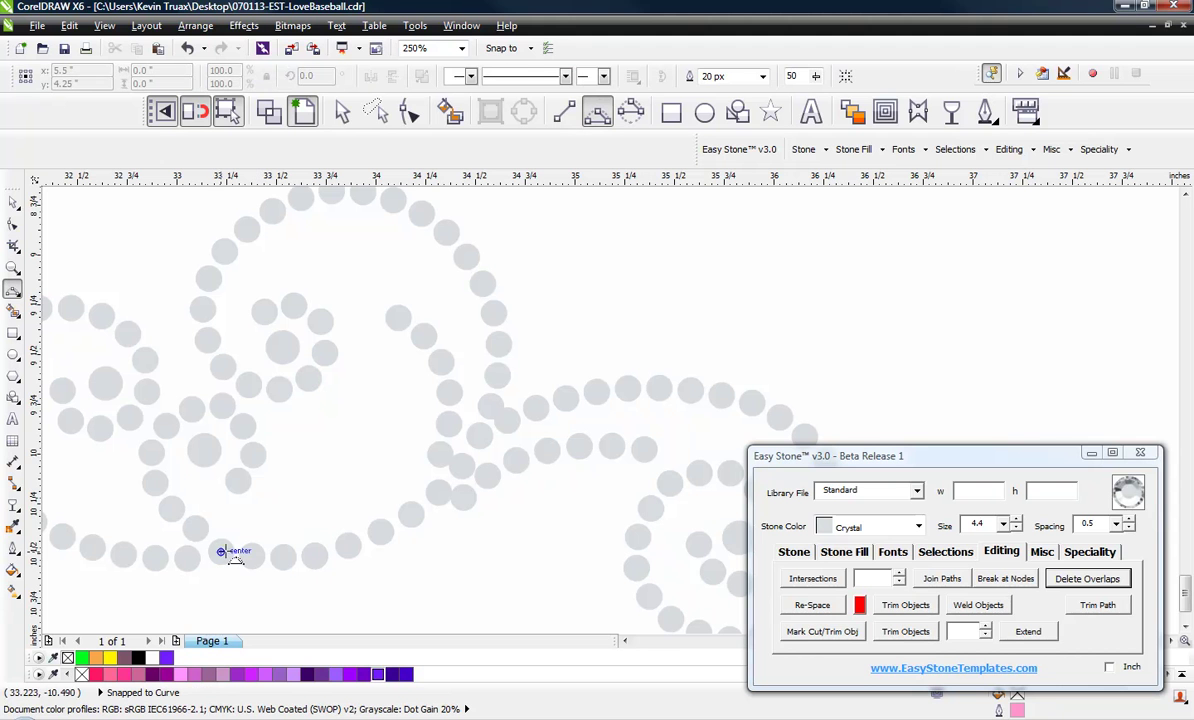
left_click_drag(222, 551, 410, 515)
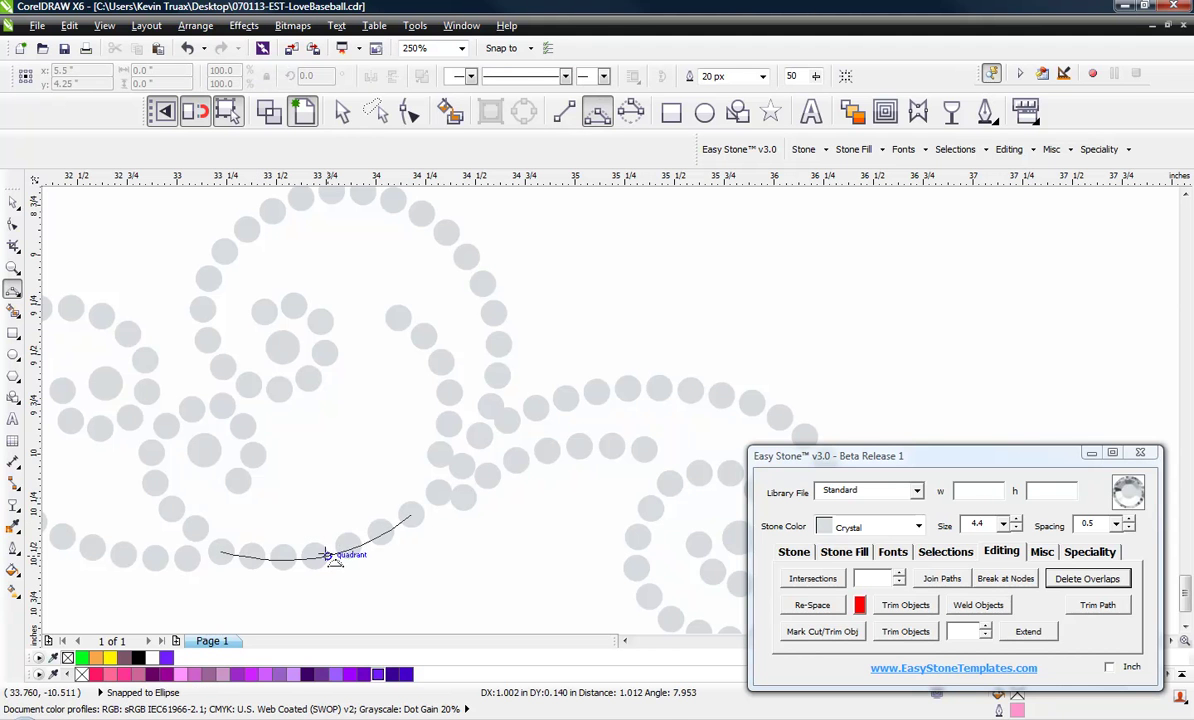
left_click(318, 561)
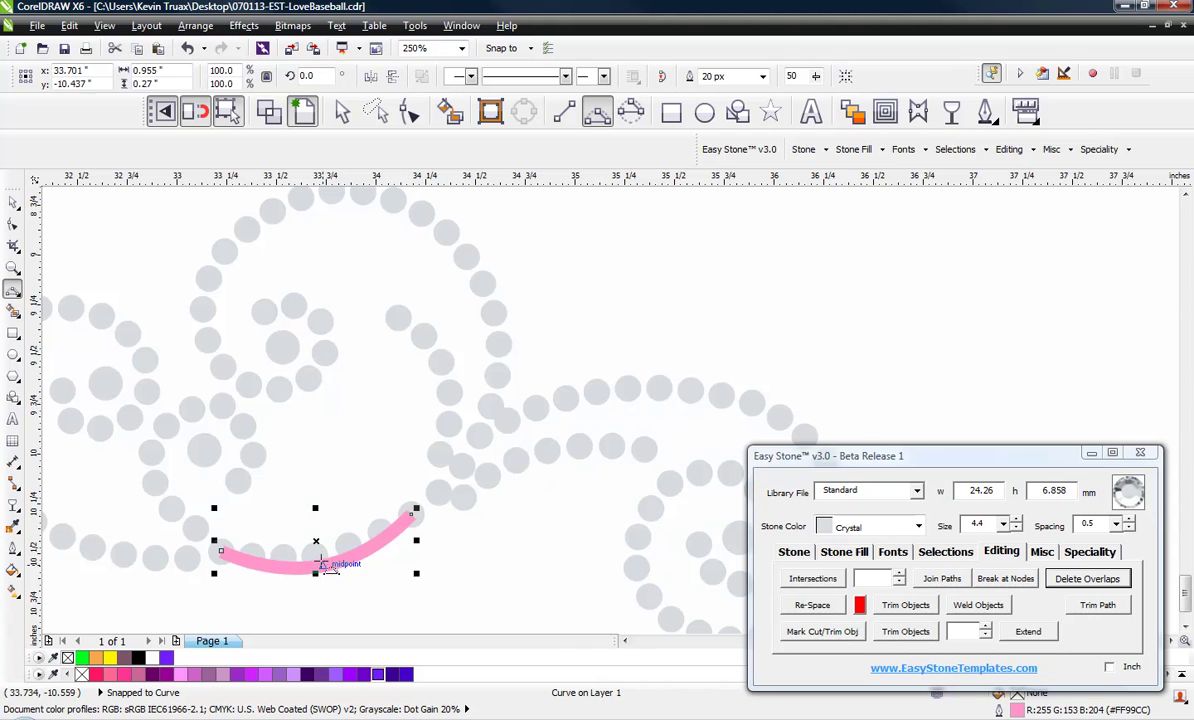
key("ctrl+z")
Draw connected three-point curves through the stones from the bottom line's junction up along the right side of the large upper curl.
left_click_drag(222, 551, 447, 233)
left_click(316, 558)
left_click(494, 380)
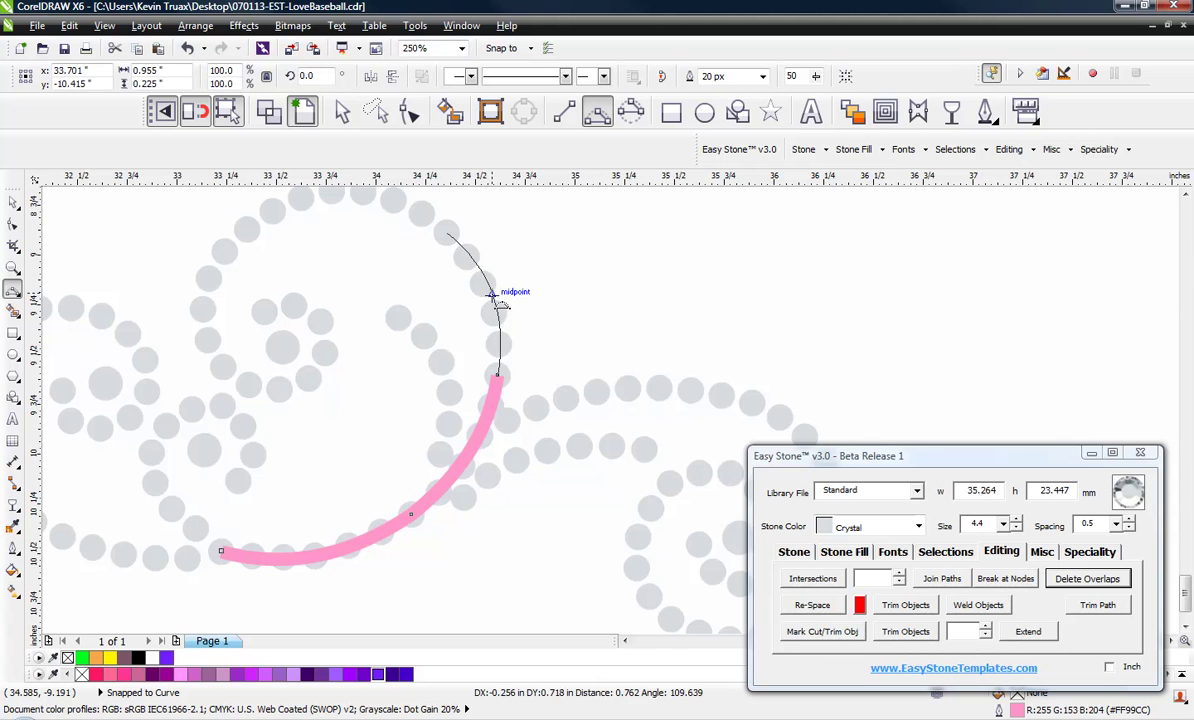
left_click(512, 330)
Extend the traced curve with another three-point arc over the top stones of the large upper curl to its upper-left side.
scroll(536, 368, "down", 2)
scroll(476, 307, "up", 4)
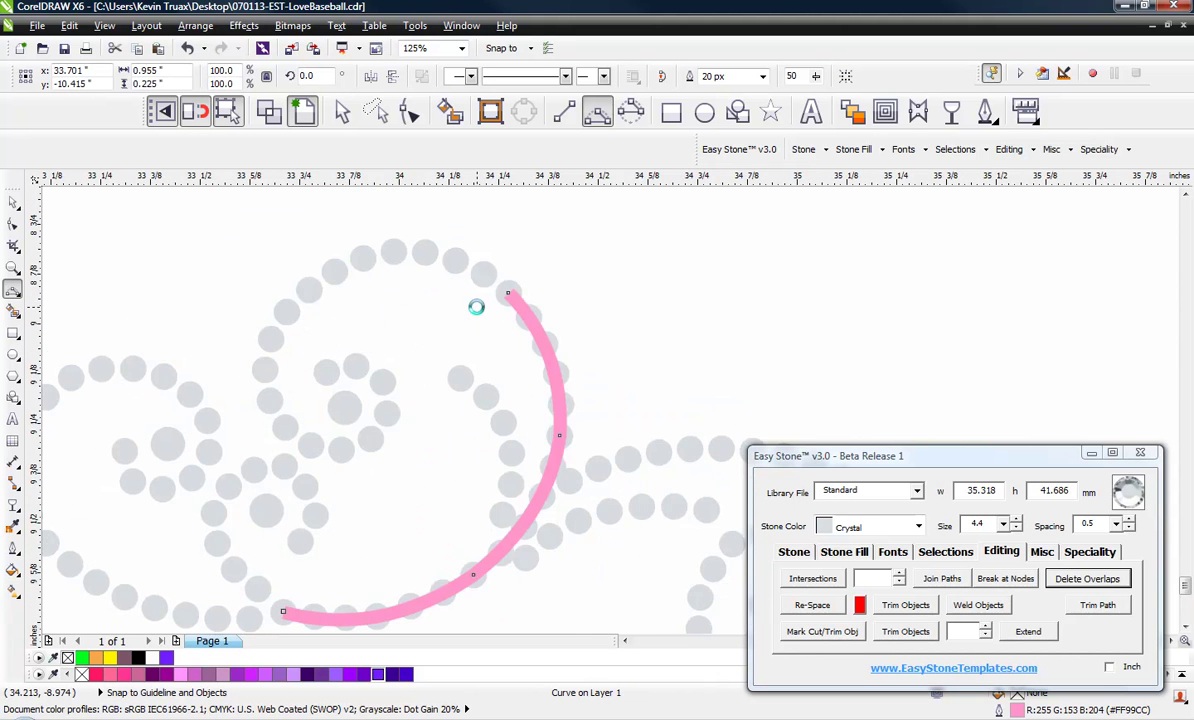
scroll(476, 307, "up", 2)
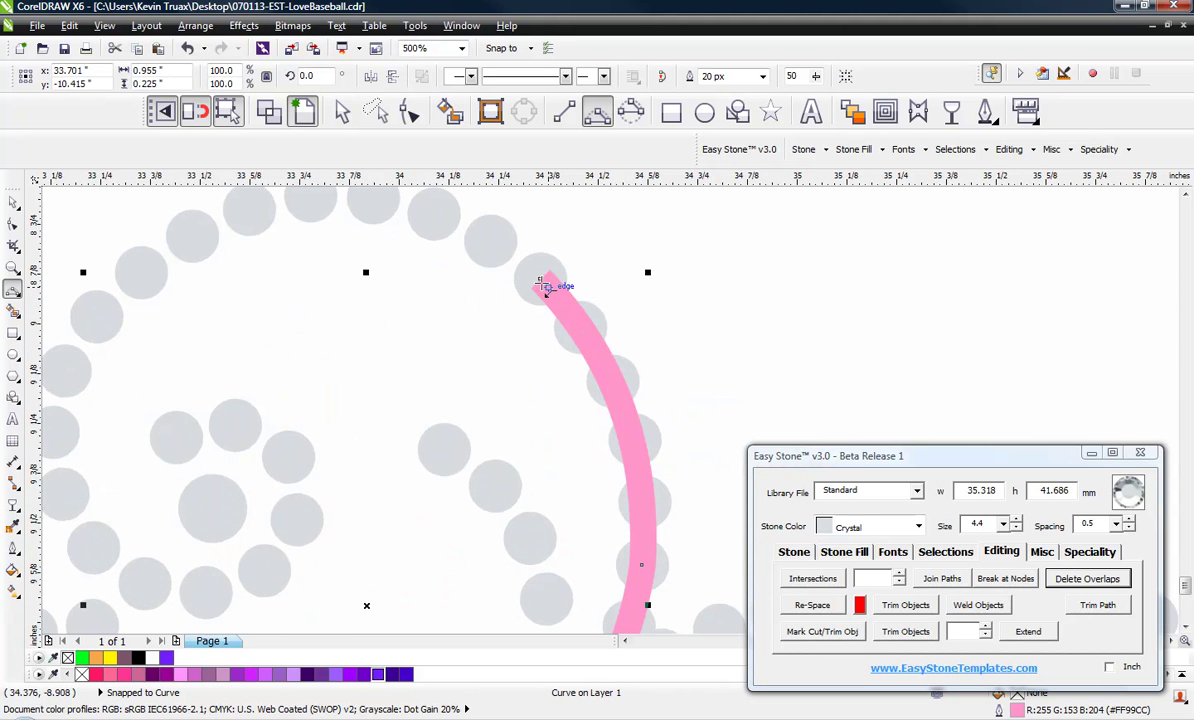
left_click_drag(541, 280, 193, 236)
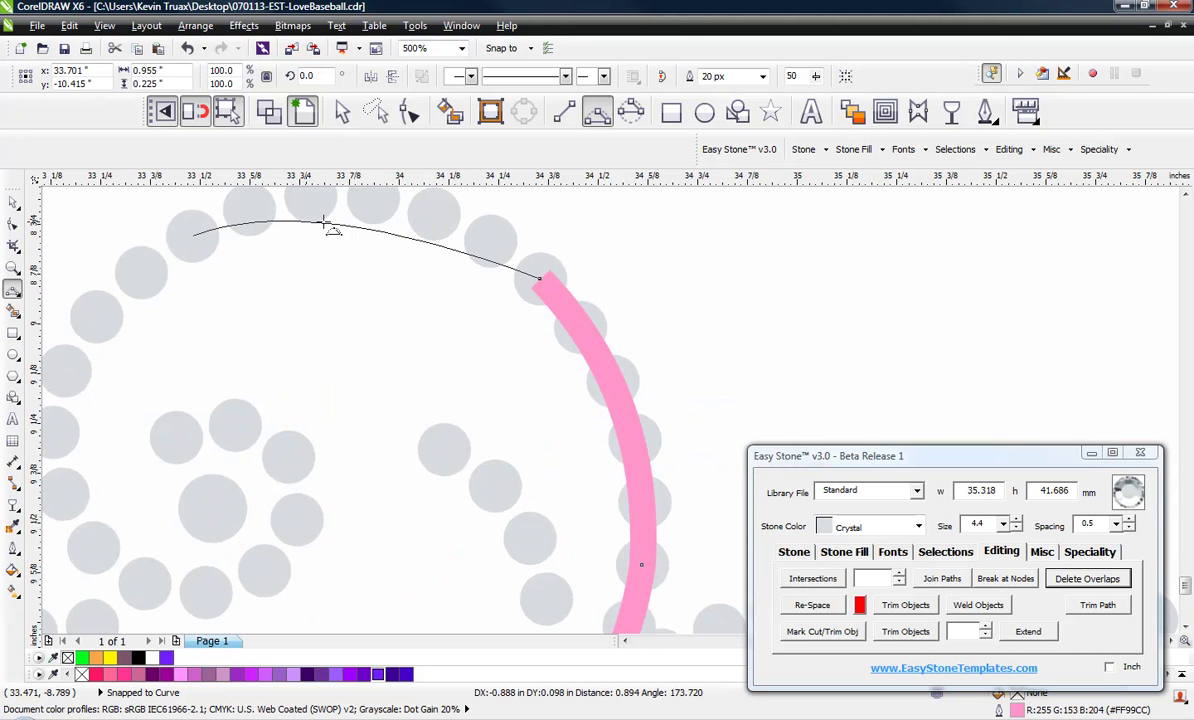
left_click(381, 193)
scroll(453, 288, "down", 1)
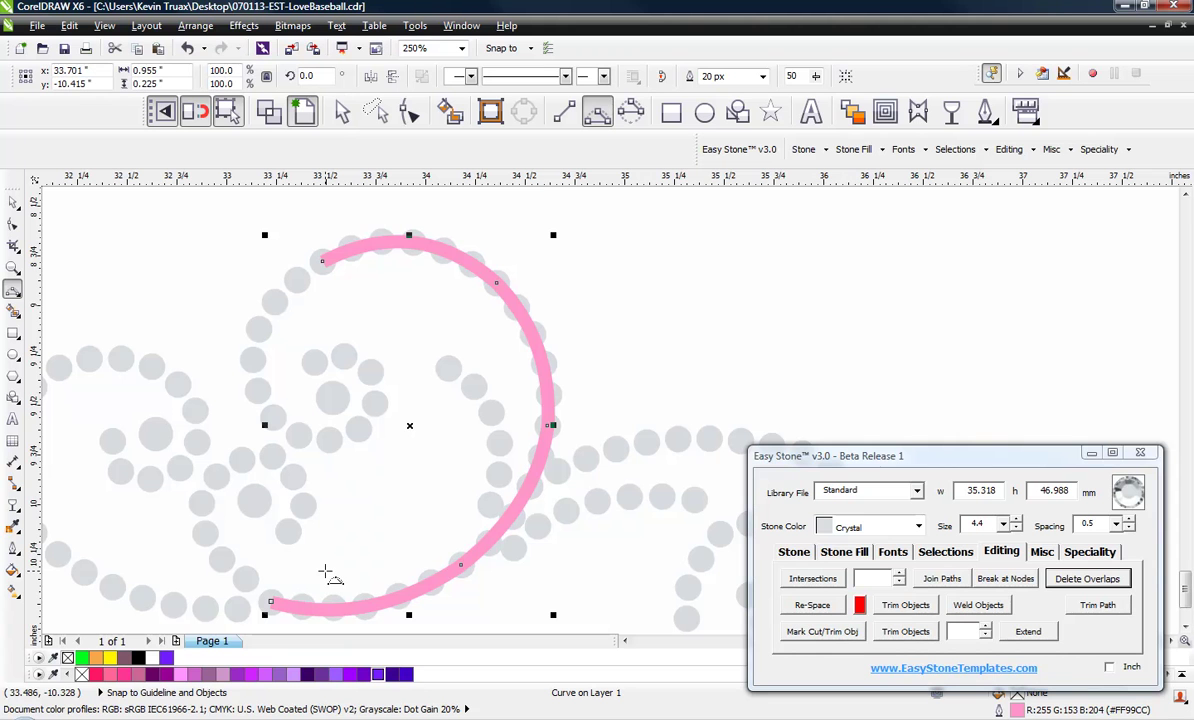
Re-space the stones along the traced large curl, delete two stones on its right side, and re-space the remaining stones on the path.
left_click(812, 605)
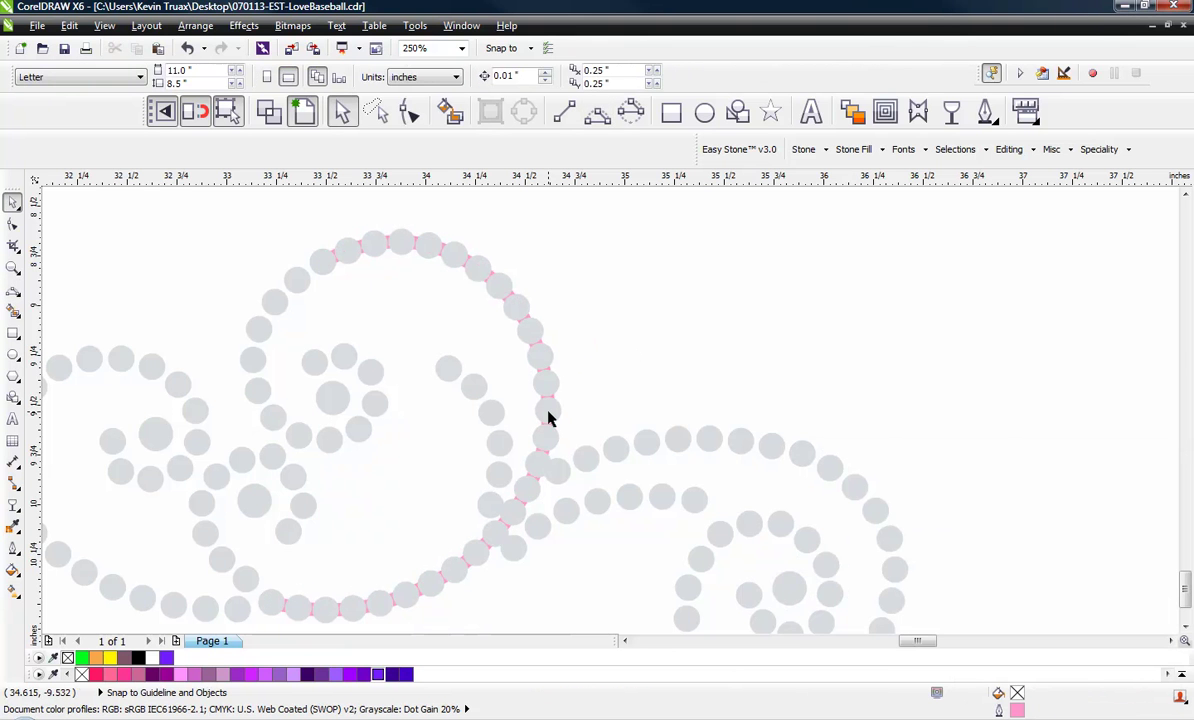
scroll(540, 392, "up", 1)
left_click(574, 381)
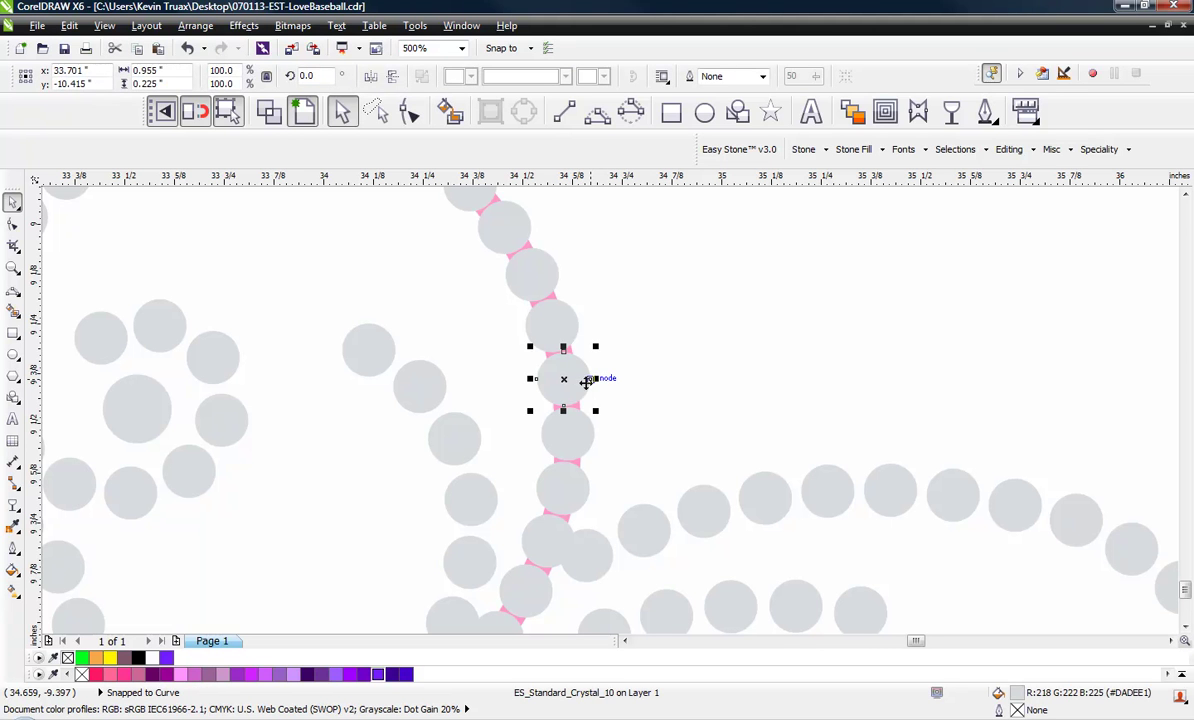
key("Delete")
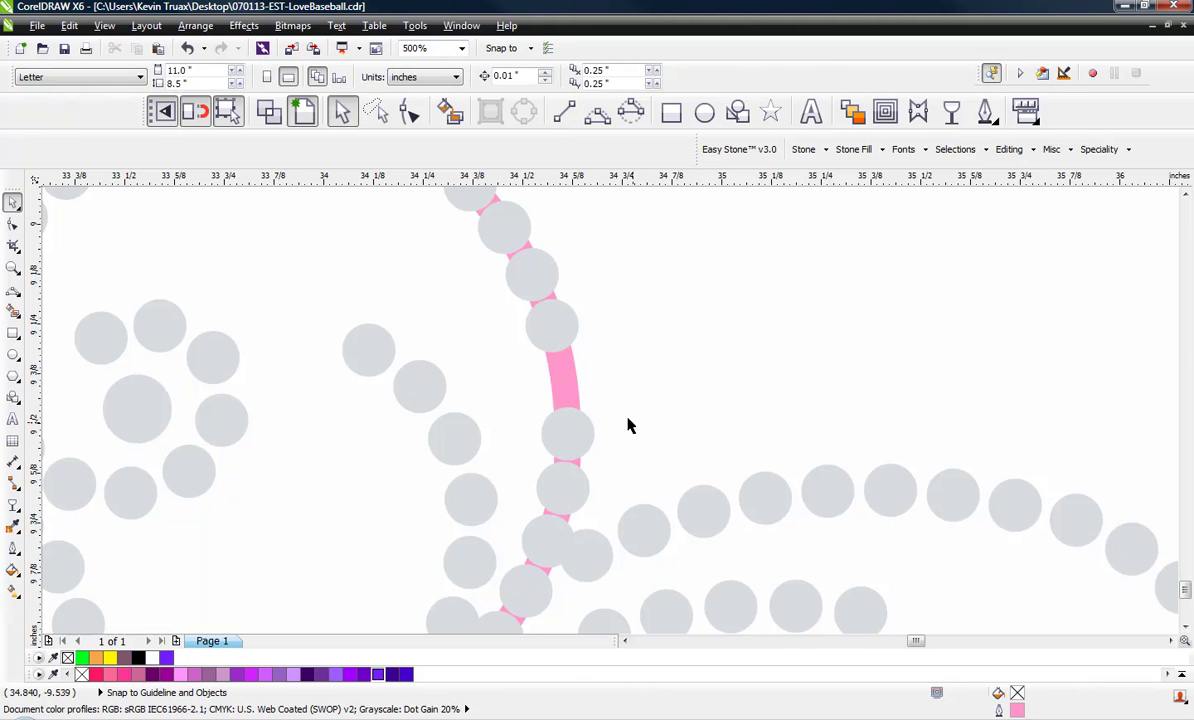
left_click(589, 432)
key("Delete")
left_click(571, 398)
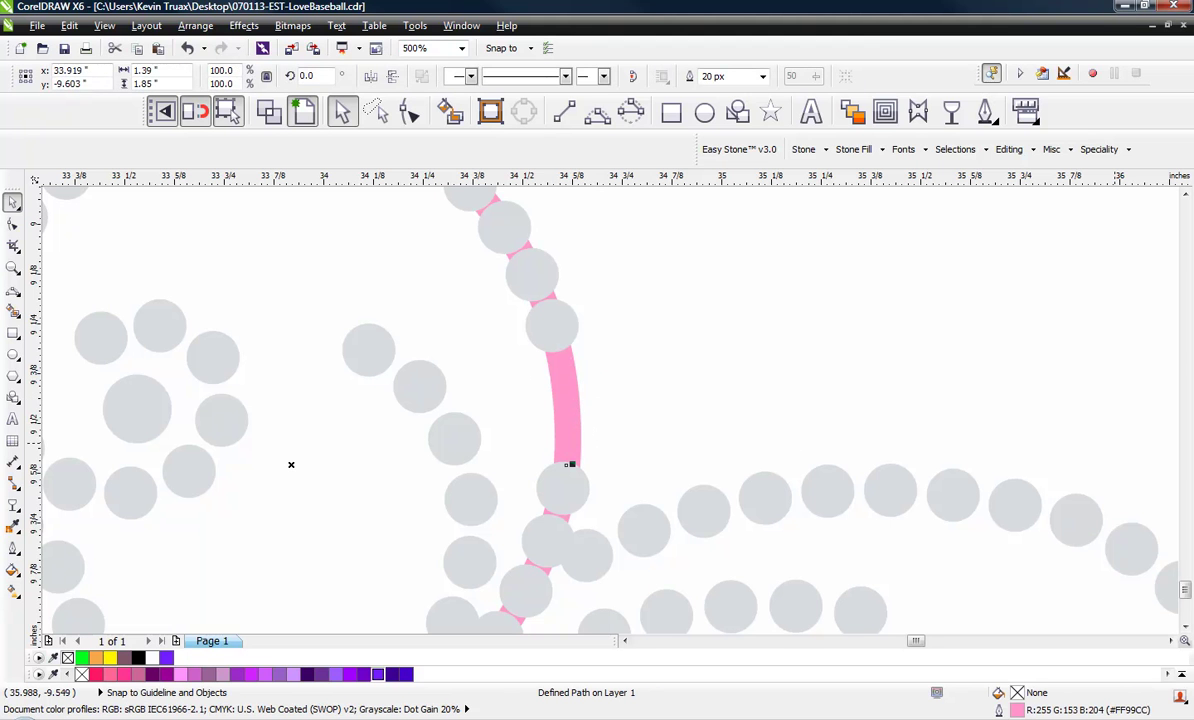
key("alt+Tab")
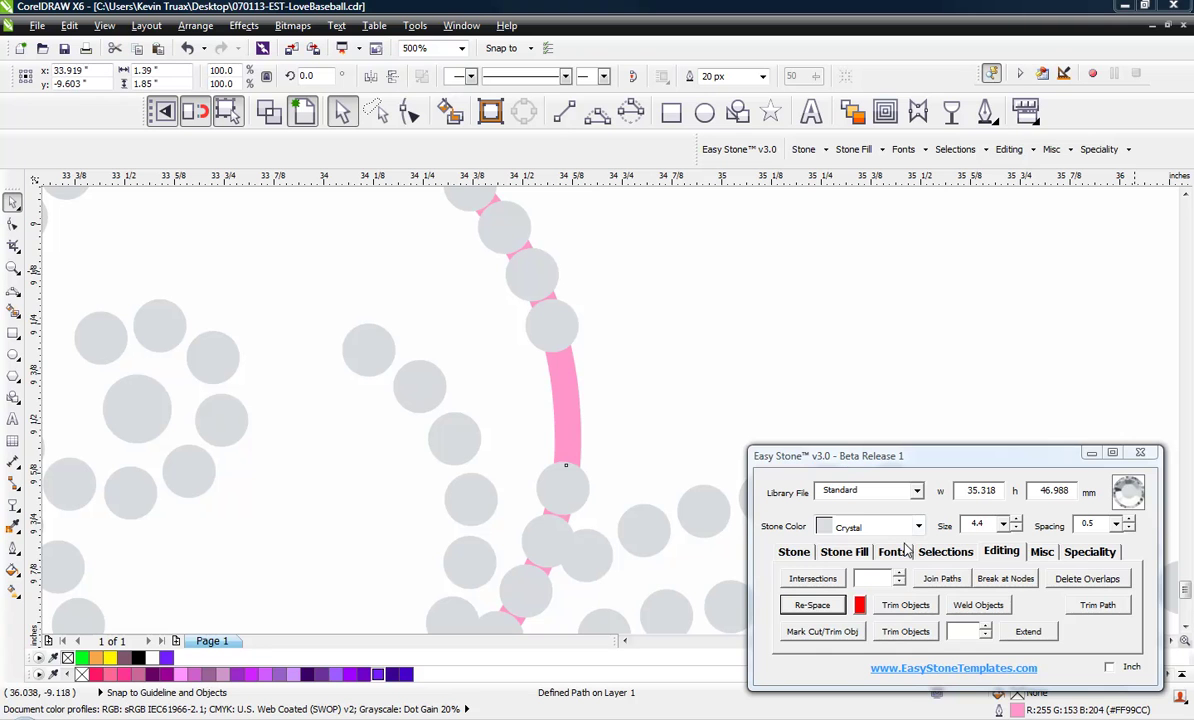
left_click(820, 607)
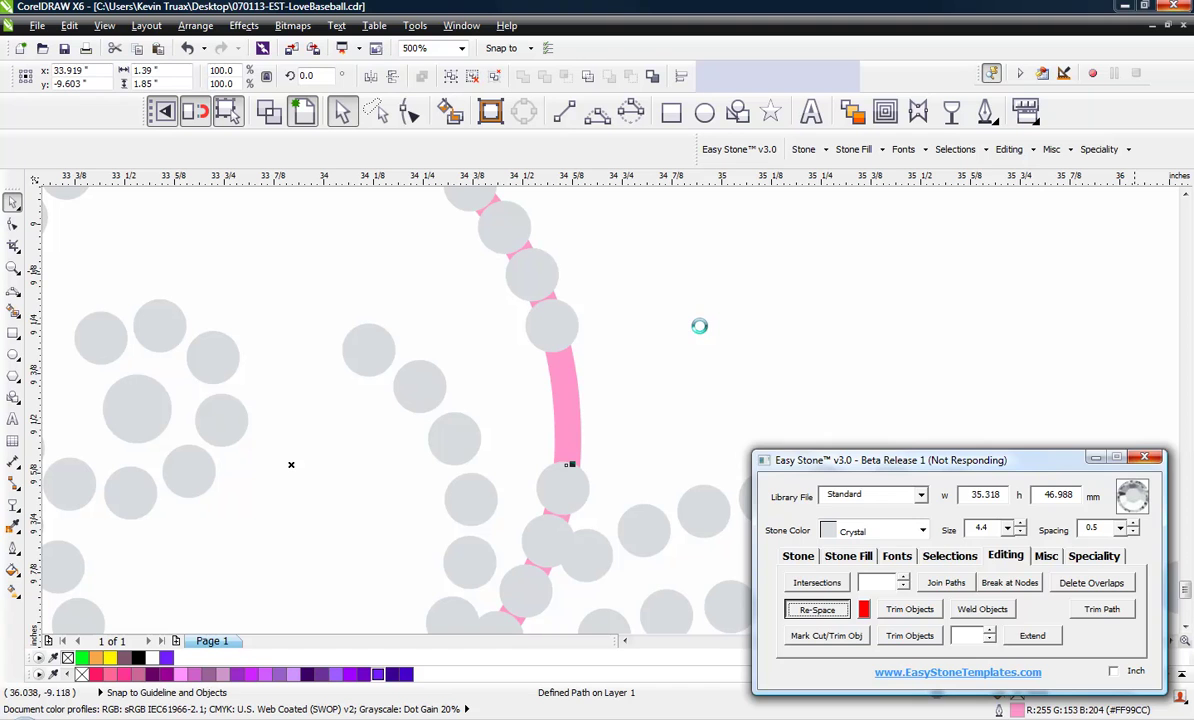
Delete one more stone on the large curl's upper-right side and re-space the remaining stones along the traced path.
scroll(585, 250, "down", 1)
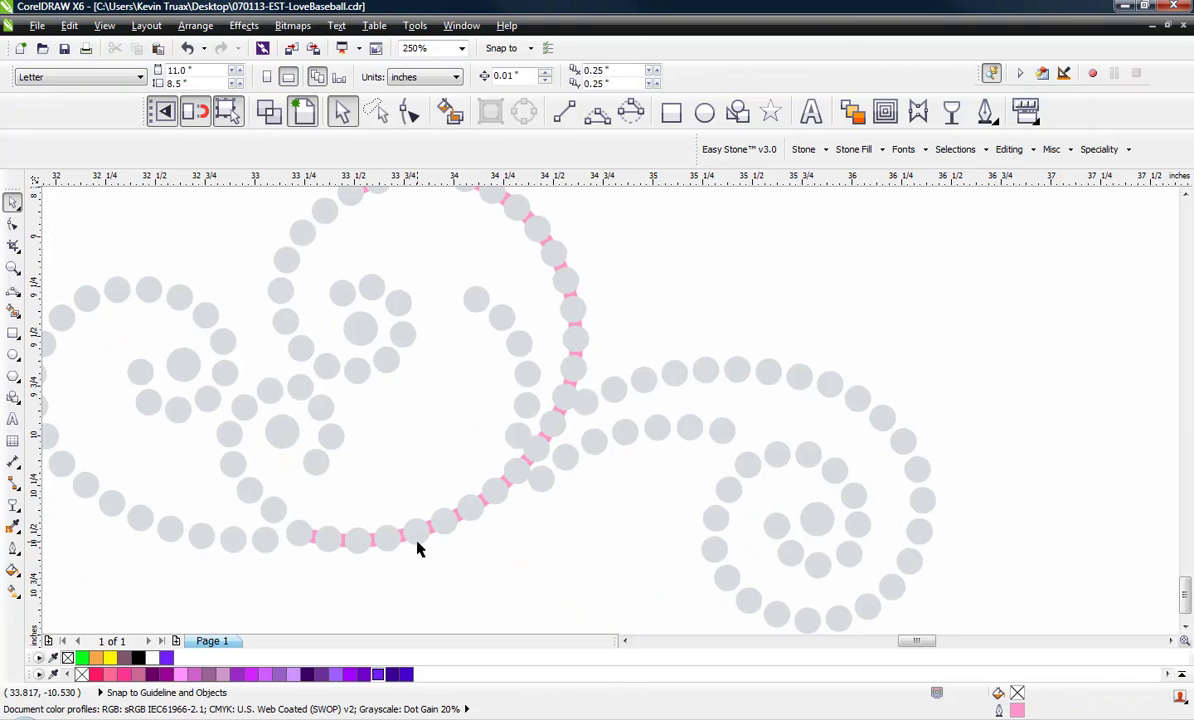
left_click(569, 283)
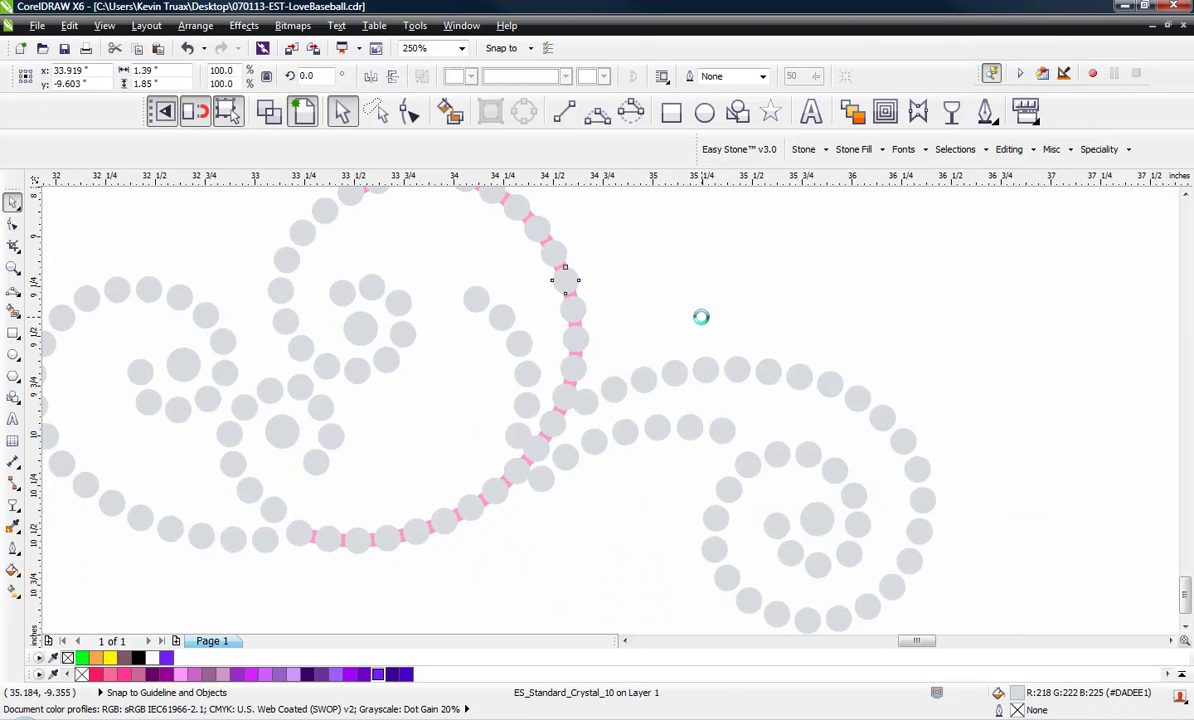
key("Delete")
left_click(569, 277)
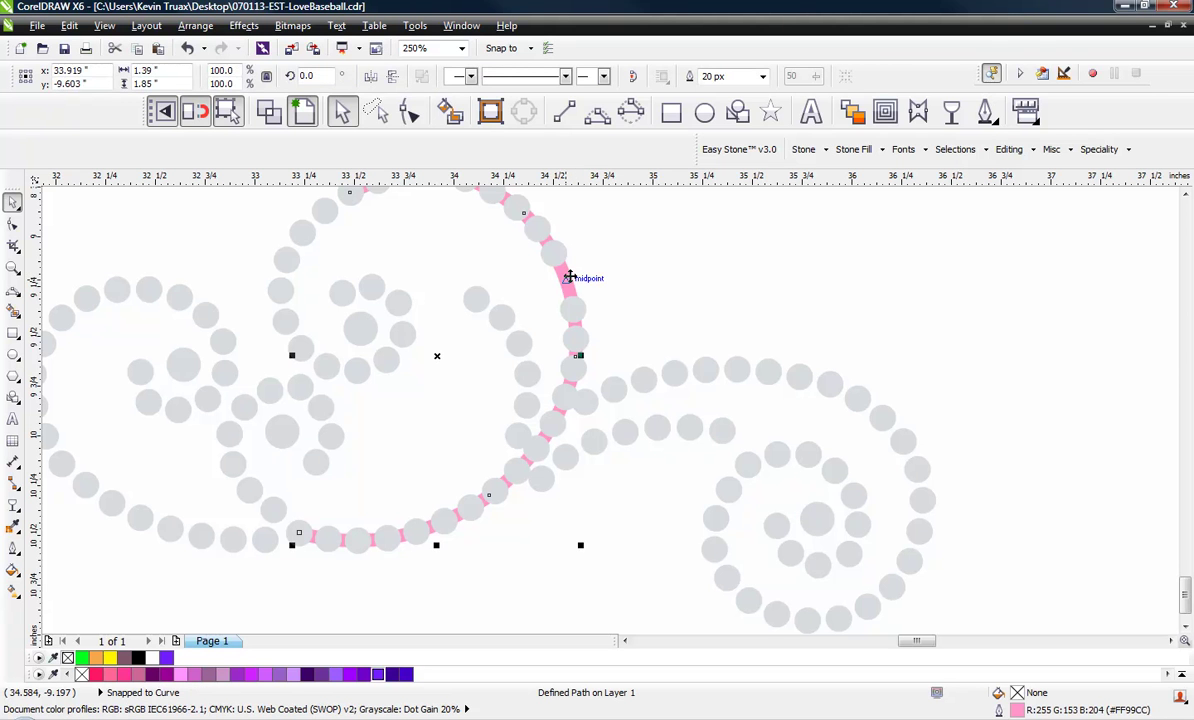
left_click(900, 718)
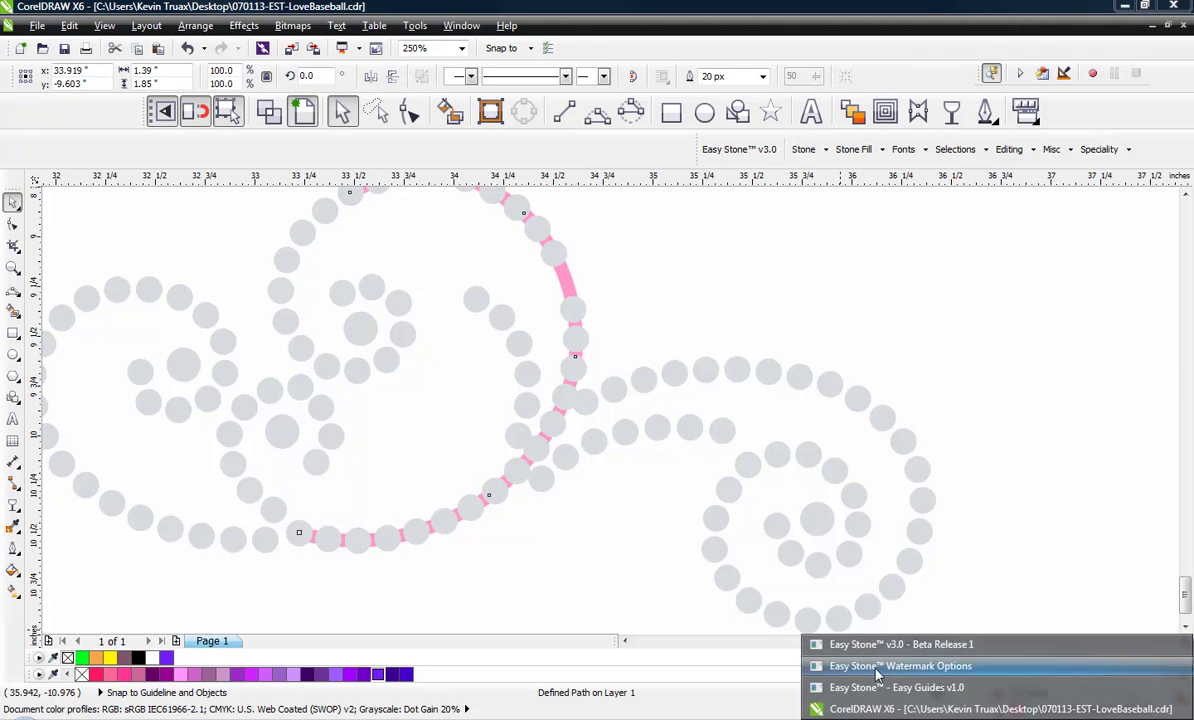
left_click(900, 644)
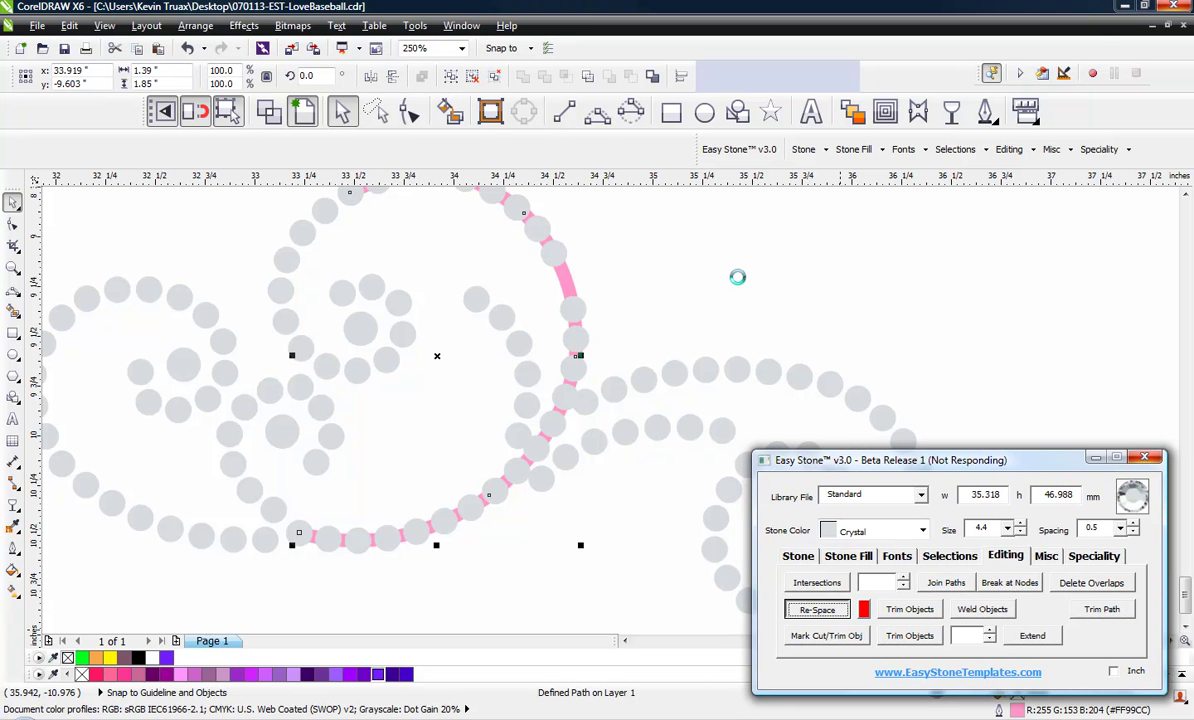
left_click(640, 304)
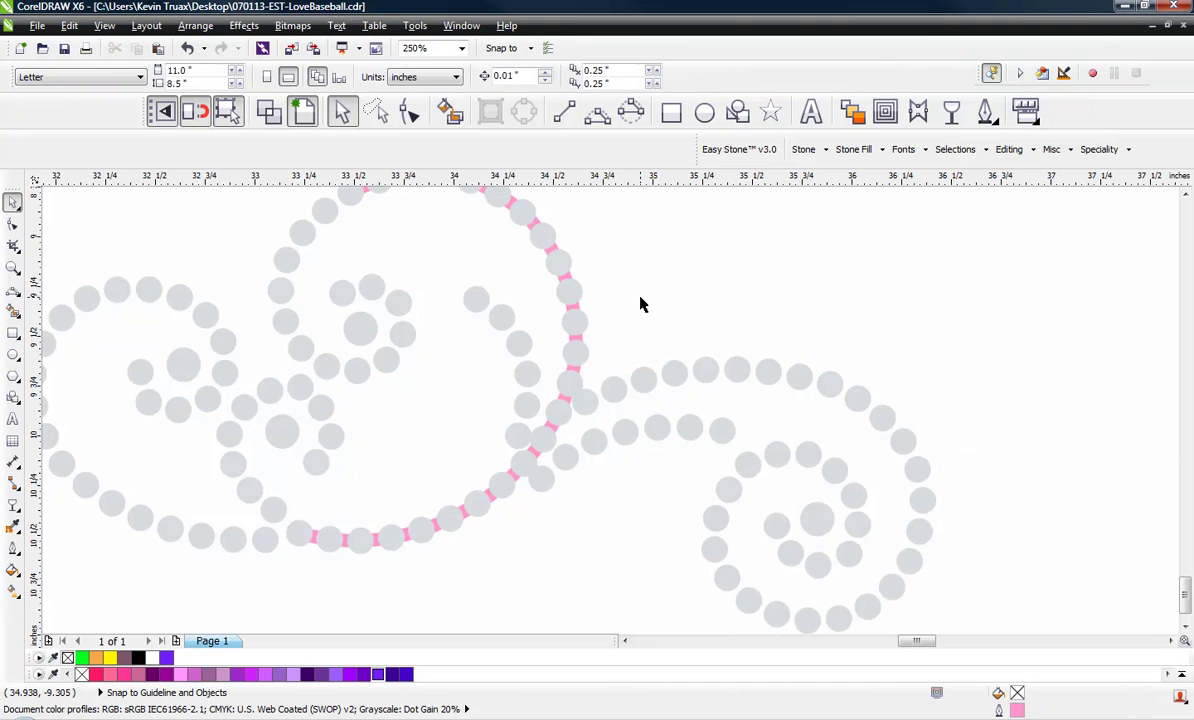
Delete the pink traced path of the large curl, keeping its stones.
scroll(590, 342, "up", 3)
left_click(585, 348)
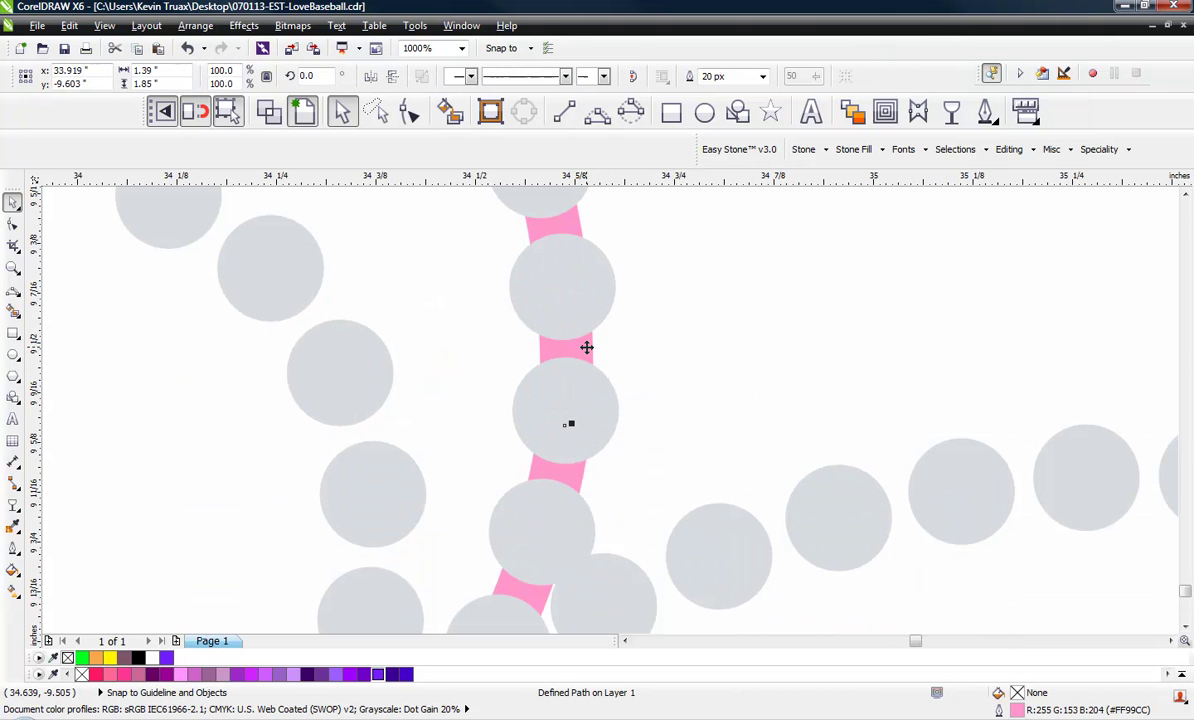
key("Delete")
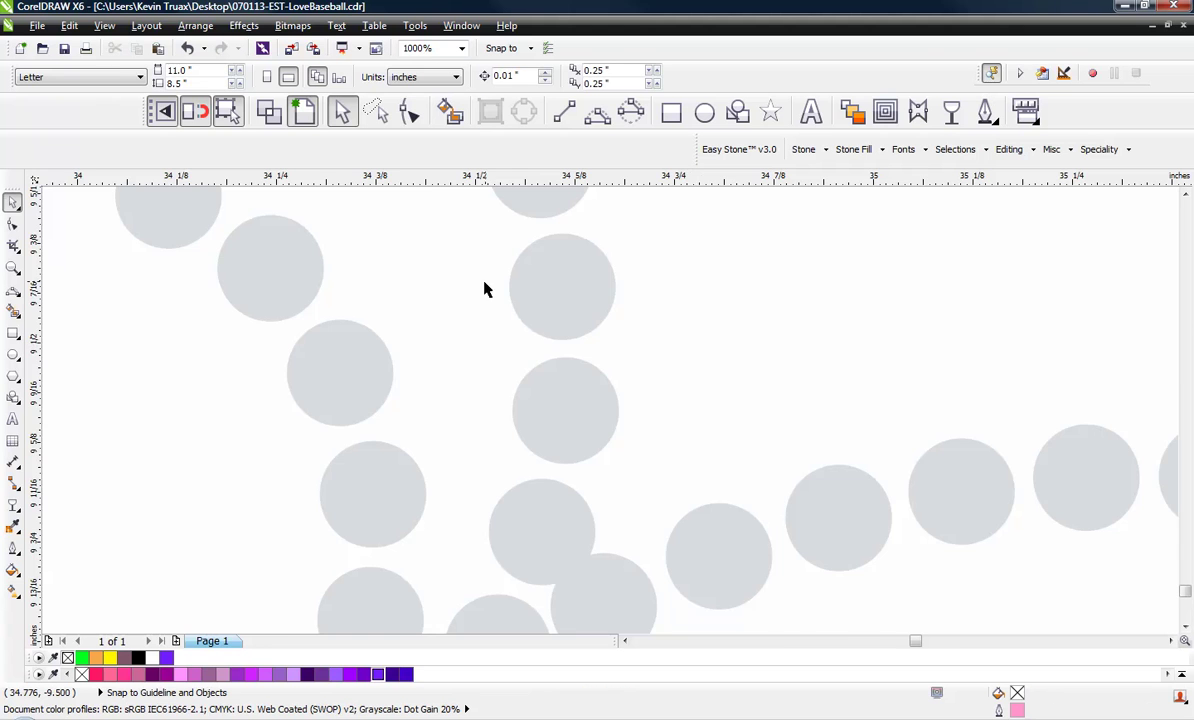
scroll(476, 389, "down", 2)
scroll(474, 385, "down", 5)
scroll(452, 418, "up", 5)
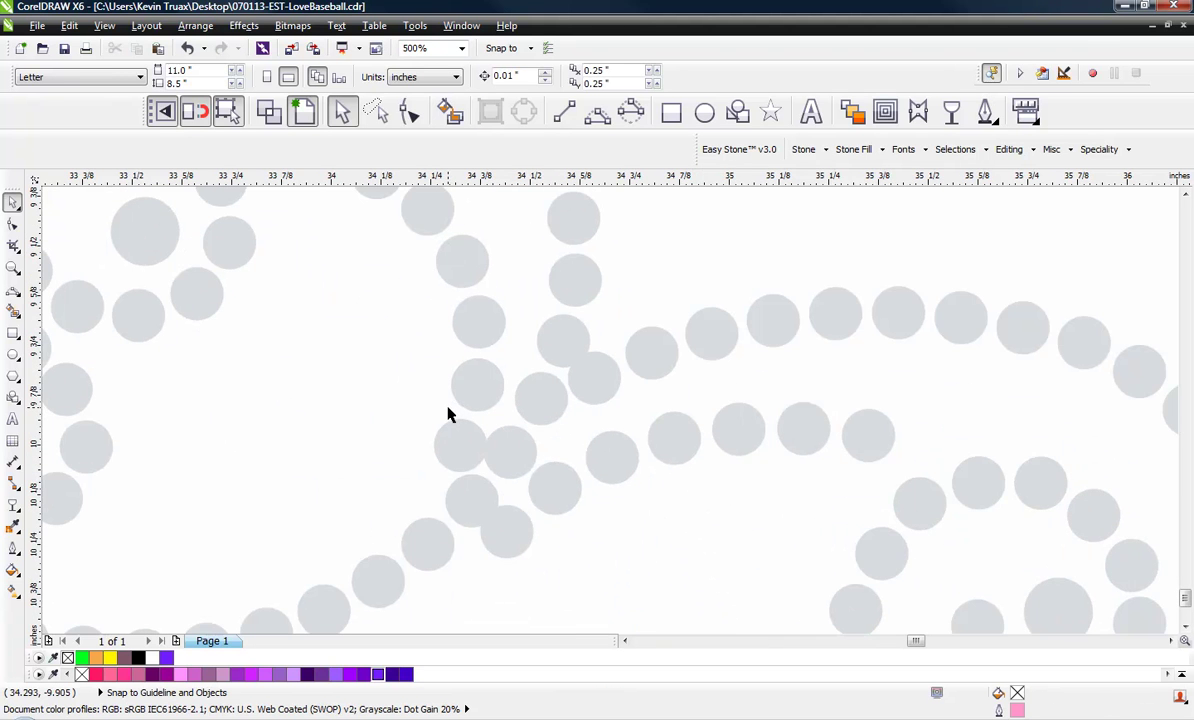
scroll(452, 410, "down", 4)
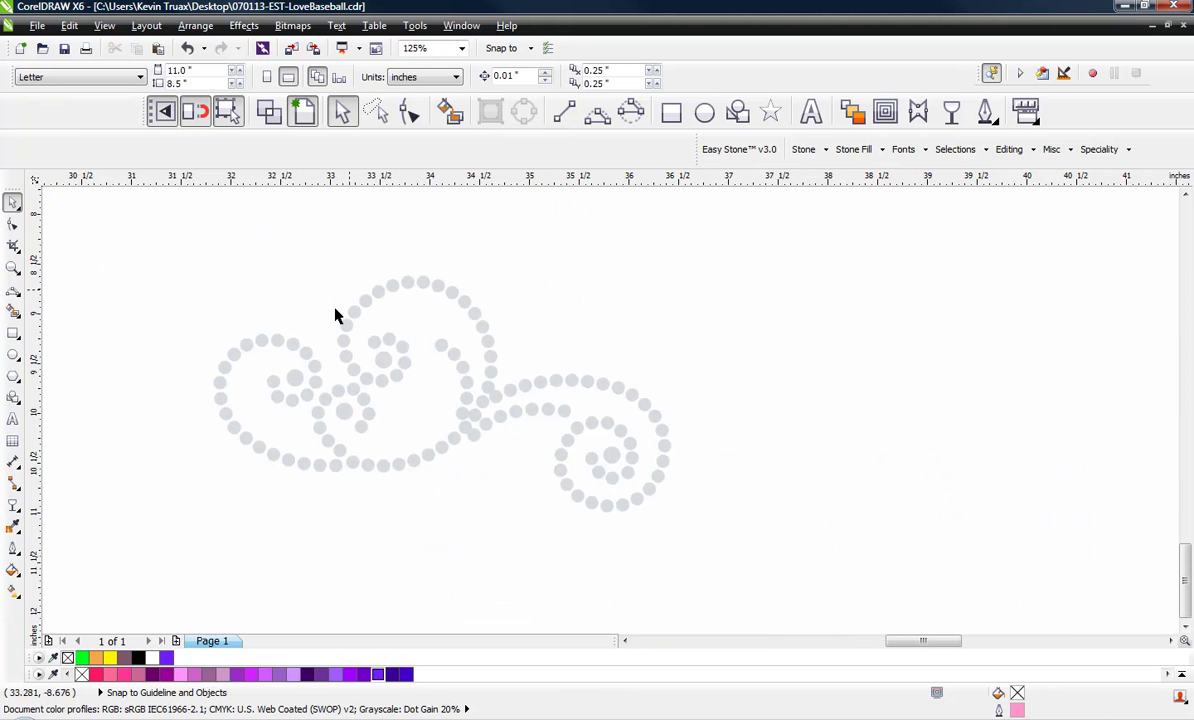
scroll(426, 376, "up", 2)
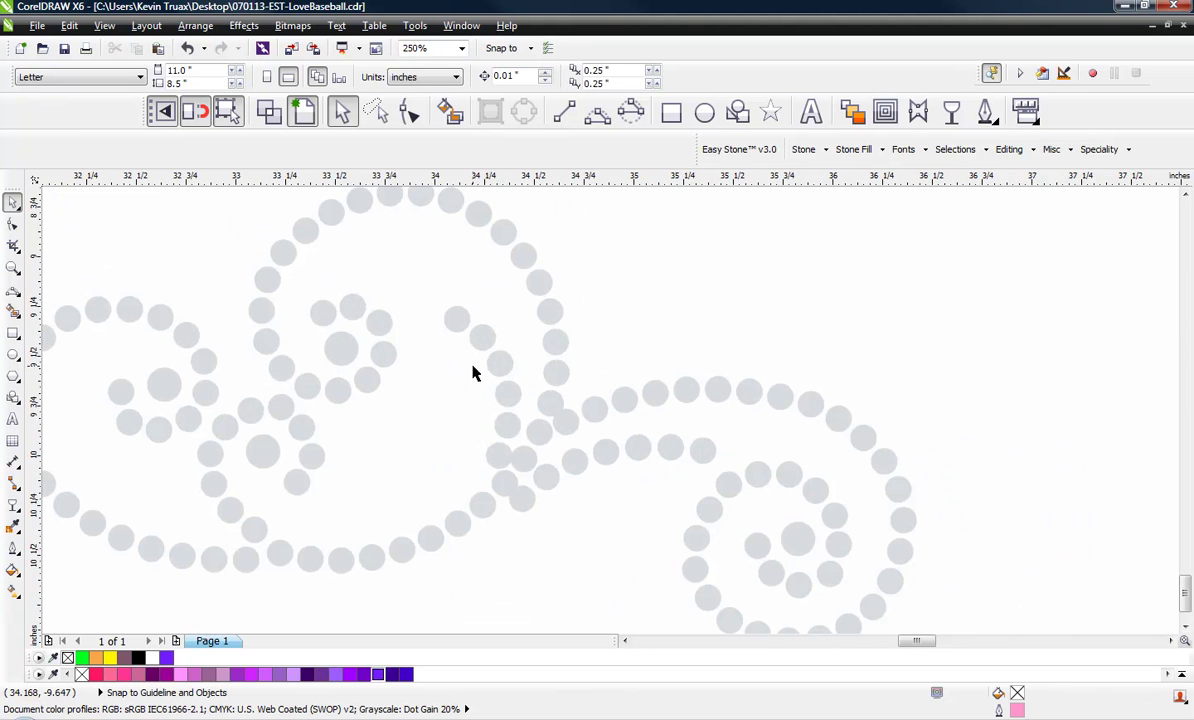
scroll(474, 362, "up", 1)
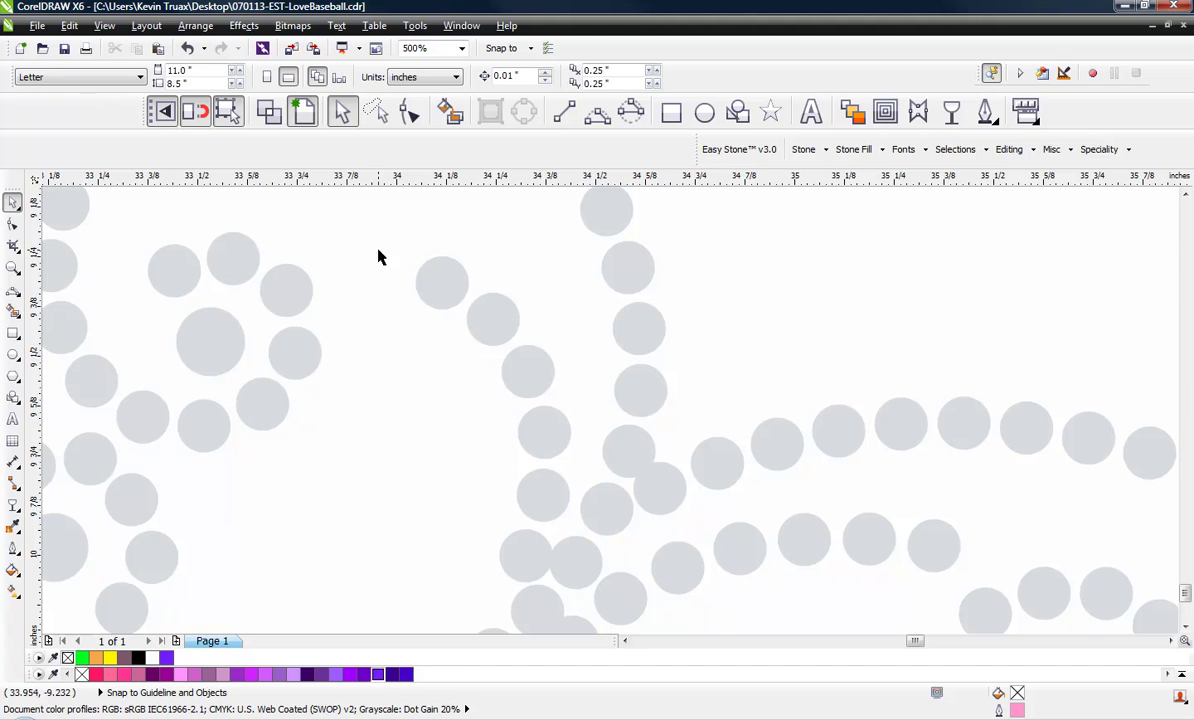
left_click_drag(386, 237, 577, 588)
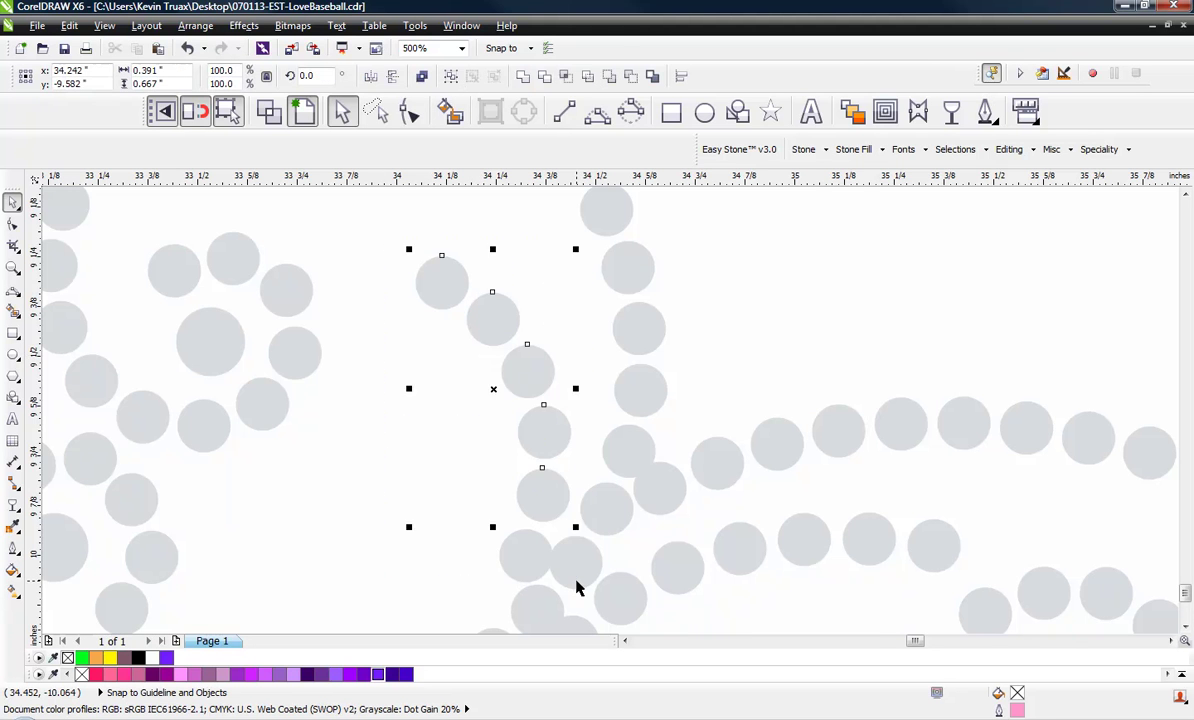
scroll(576, 588, "up", 1)
left_click_drag(500, 555, 481, 485)
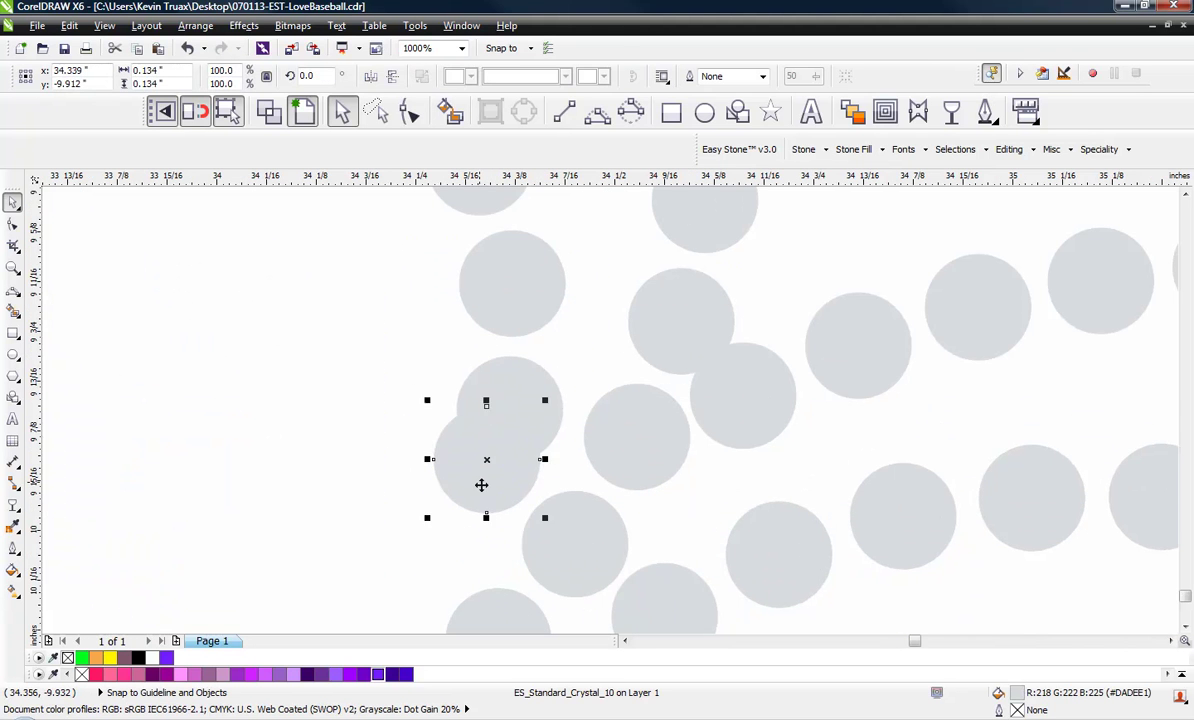
scroll(481, 485, "down", 1)
left_click(389, 349)
Nudge the six stones of the short branch inside the large curl upward, with the lowest near X 34.34, Y -9.985 inches.
left_click_drag(340, 206, 544, 562)
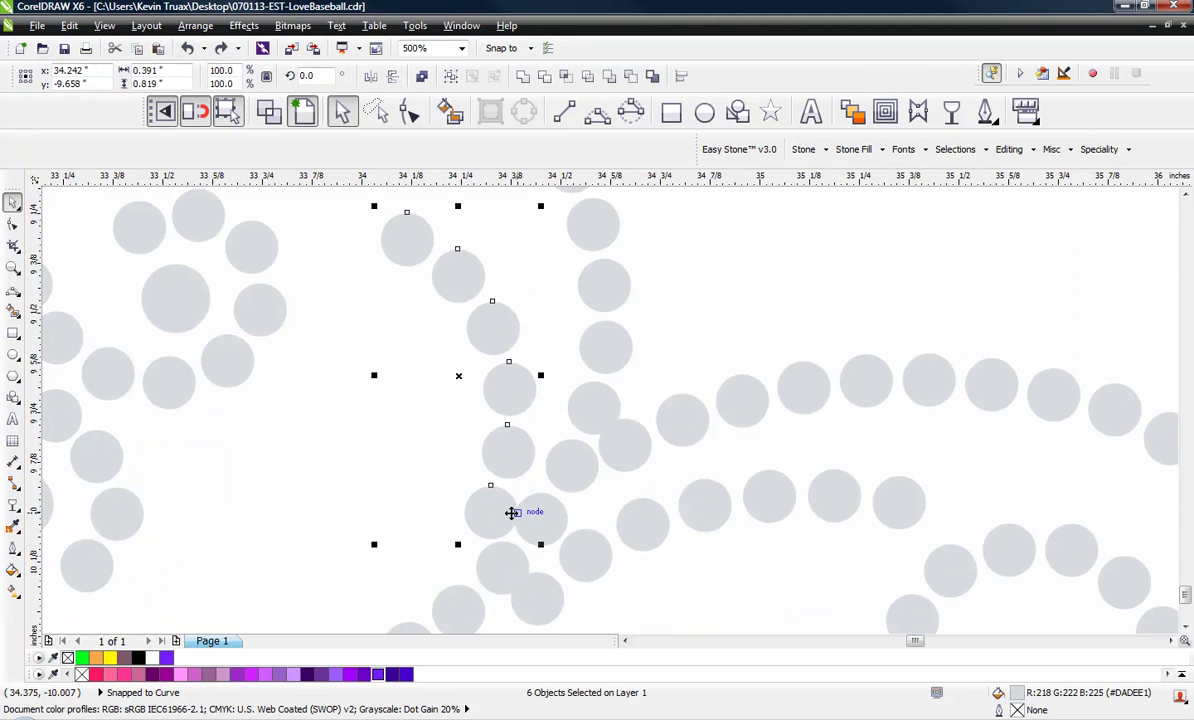
scroll(511, 512, "up", 1)
left_click_drag(506, 509, 518, 475)
scroll(490, 440, "down", 1)
scroll(481, 485, "up", 1)
scroll(482, 487, "down", 1)
scroll(481, 487, "up", 1)
left_click_drag(509, 481, 510, 477)
Merge the two overlapping stones at the foot of the short inner branch using Delete Overlaps, and shift the merged stone slightly up and right.
left_click(420, 482)
left_click(469, 458)
left_click(586, 469, "shift")
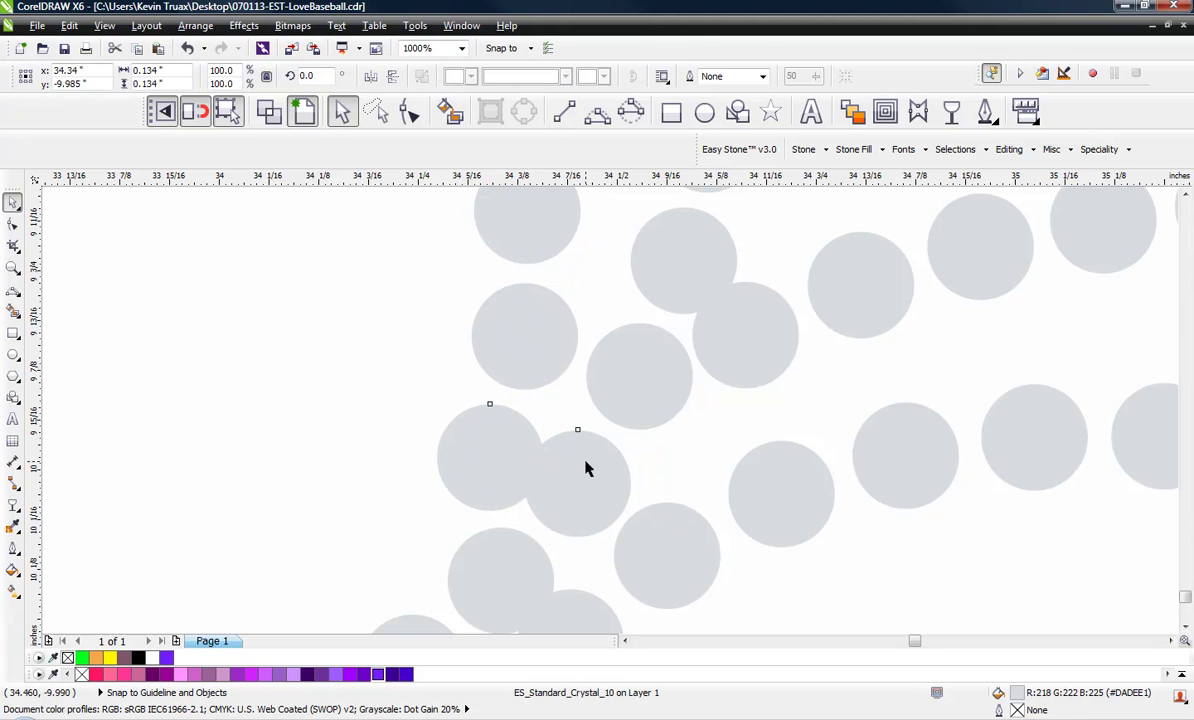
scroll(503, 436, "down", 1)
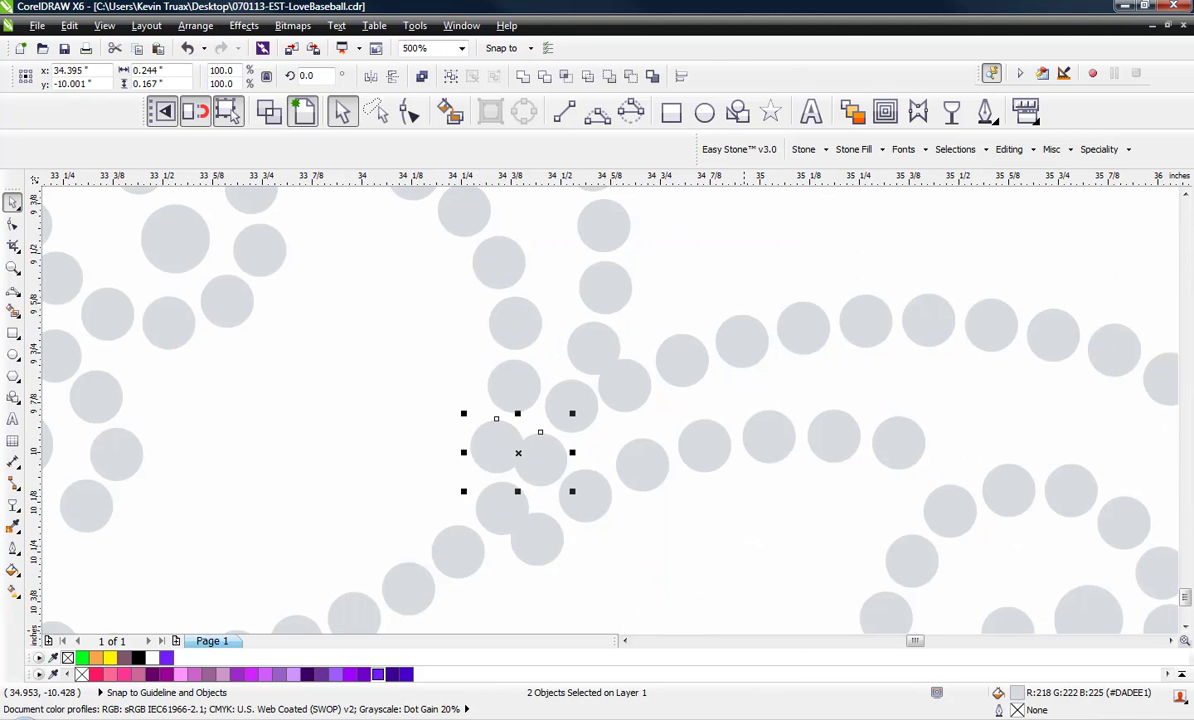
left_click(880, 602)
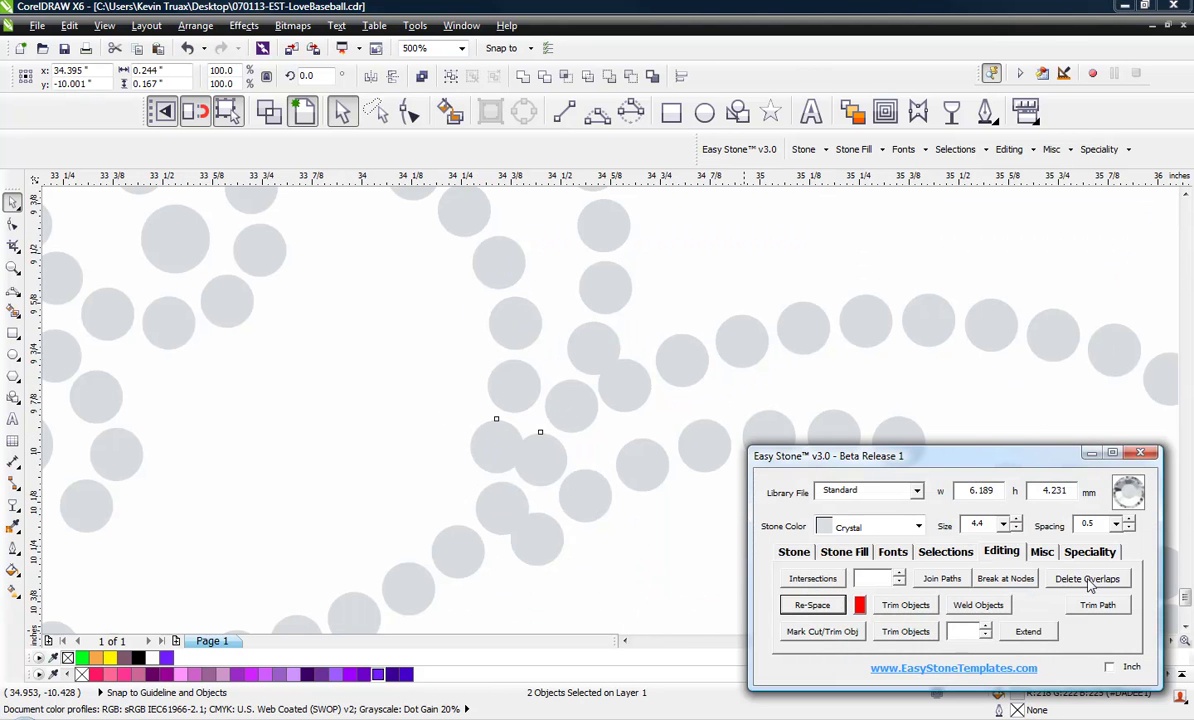
left_click(1088, 579)
scroll(504, 445, "up", 3)
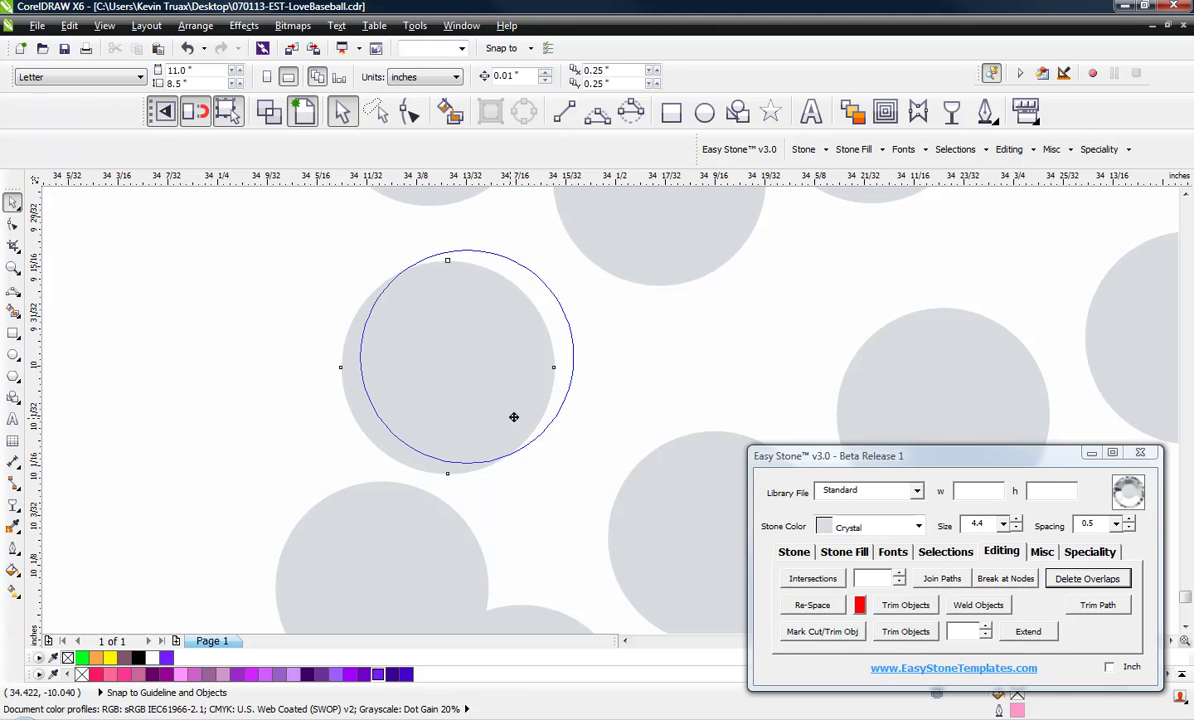
Merge the overlapping stones where the large curl meets the right swirl's upper line using Delete Overlaps, and shift the merged stone slightly upward.
scroll(510, 430, "down", 5)
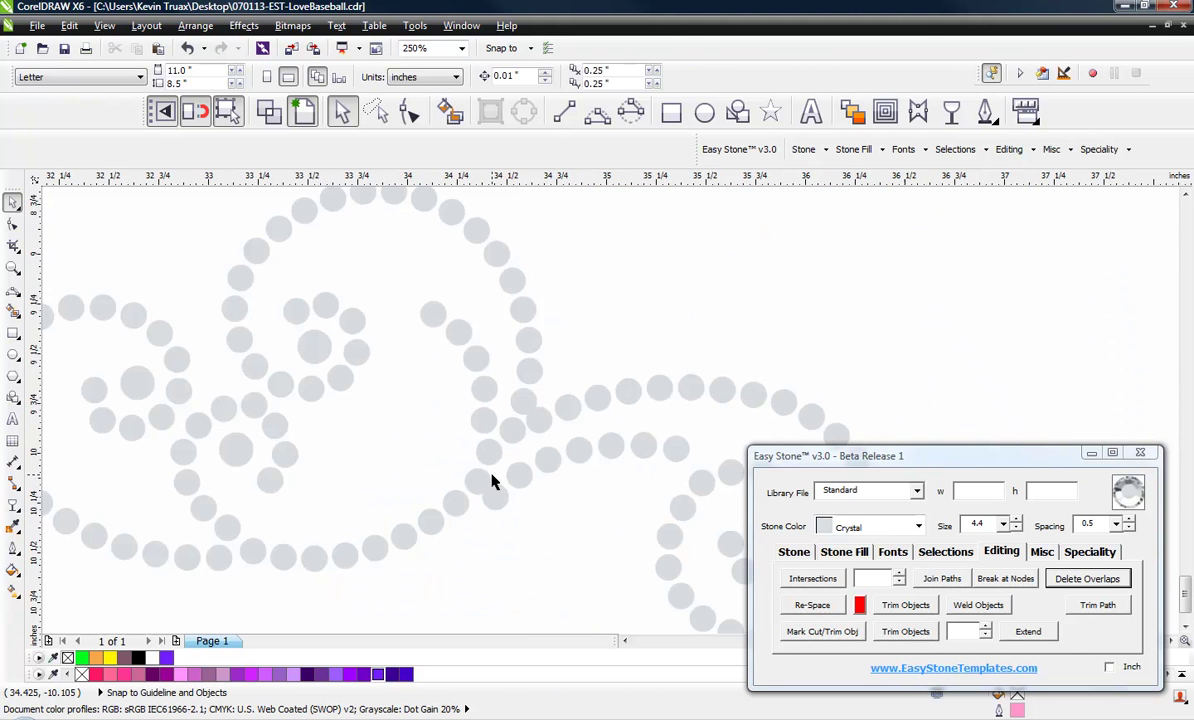
scroll(492, 482, "up", 2)
scroll(460, 366, "down", 2)
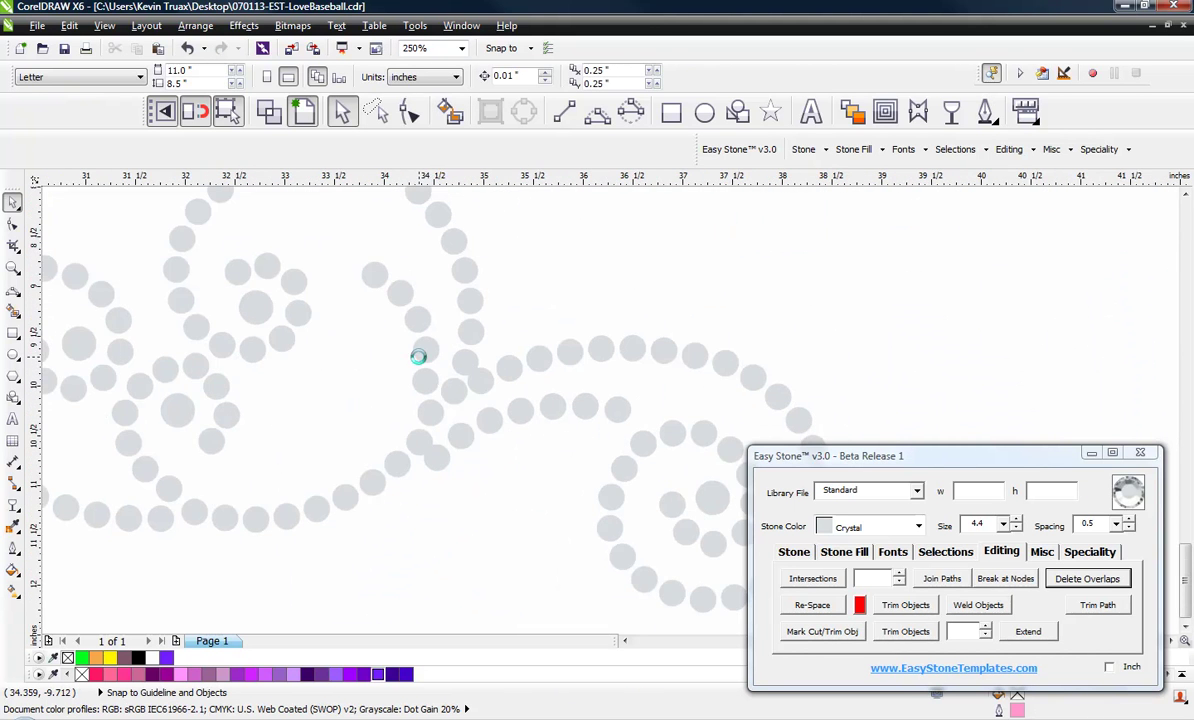
scroll(418, 357, "up", 1)
scroll(456, 376, "up", 2)
left_click(440, 338)
left_click(546, 453, "shift")
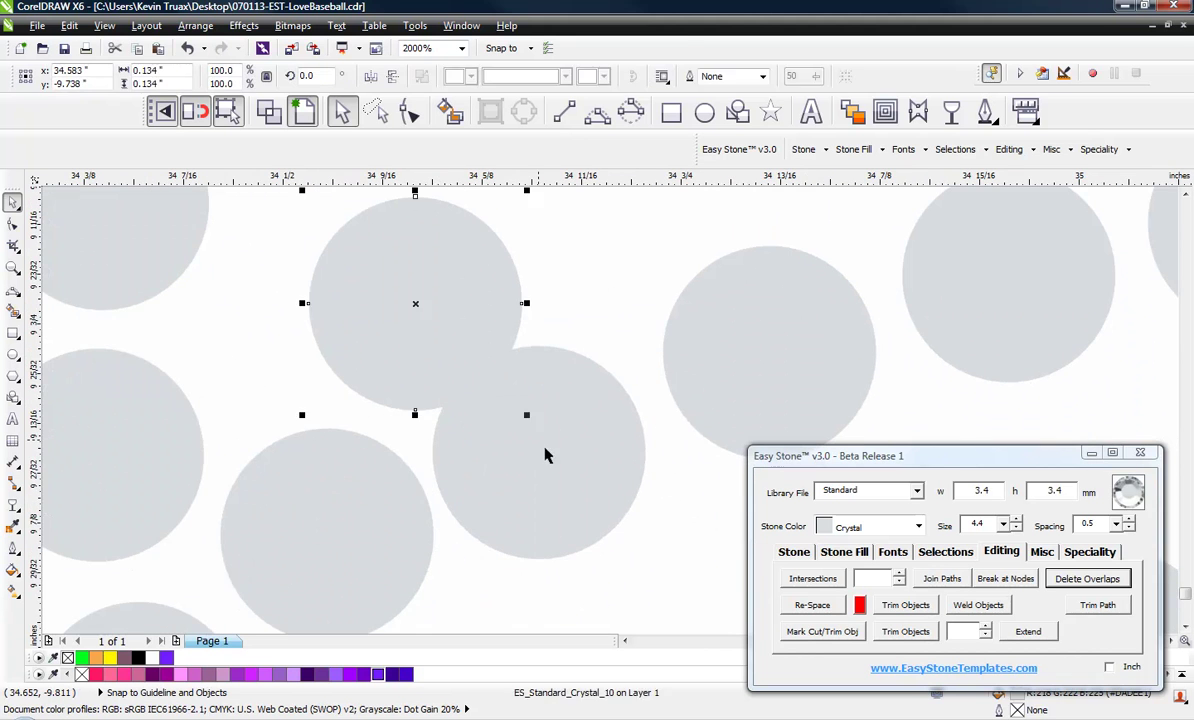
left_click(1052, 582)
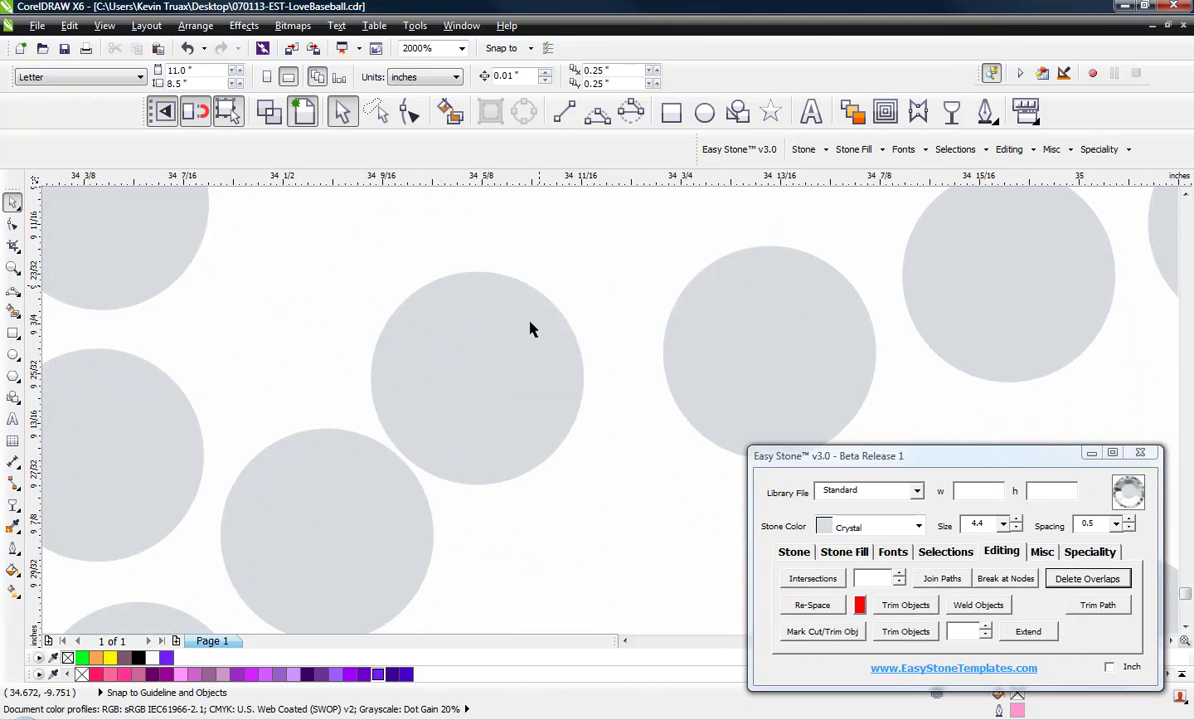
mouse_move(510, 382)
left_mouse_down()
mouse_move(514, 360)
mouse_move(514, 388)
mouse_move(500, 370)
left_mouse_up()
left_click(530, 461)
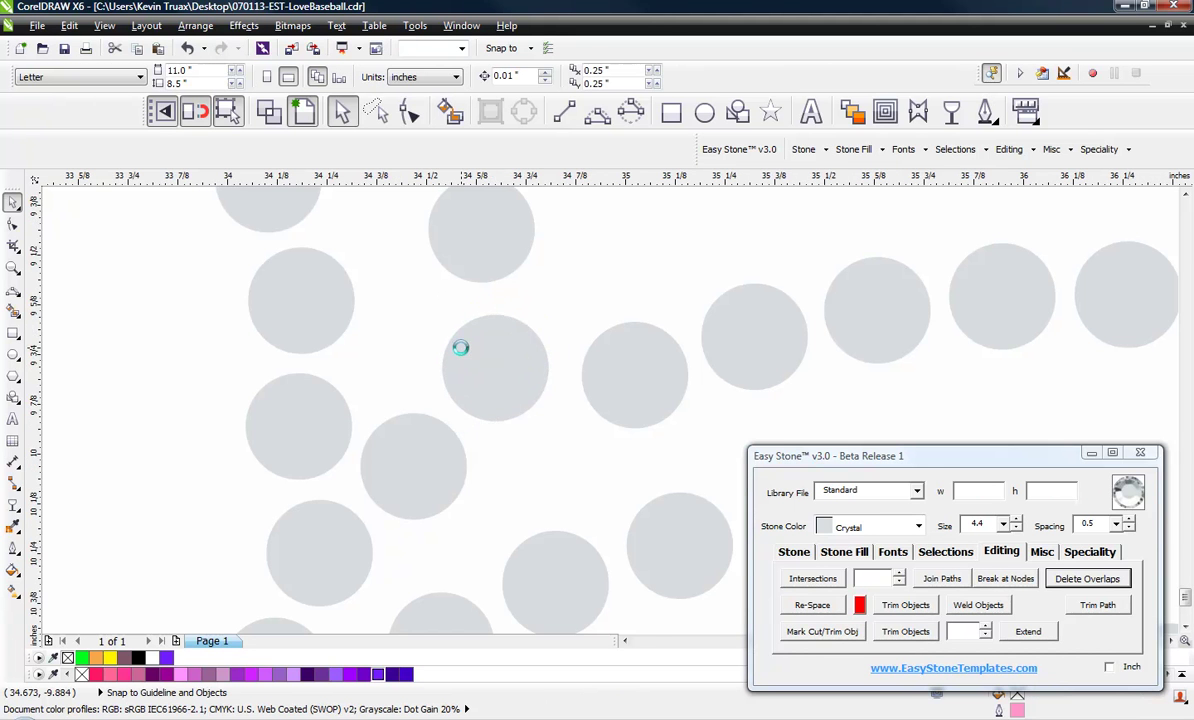
Move the seven stones of the right swirl's lower line up together toward its upper line, centred near X 34.949, Y -9.932 inches.
scroll(461, 400, "down", 5)
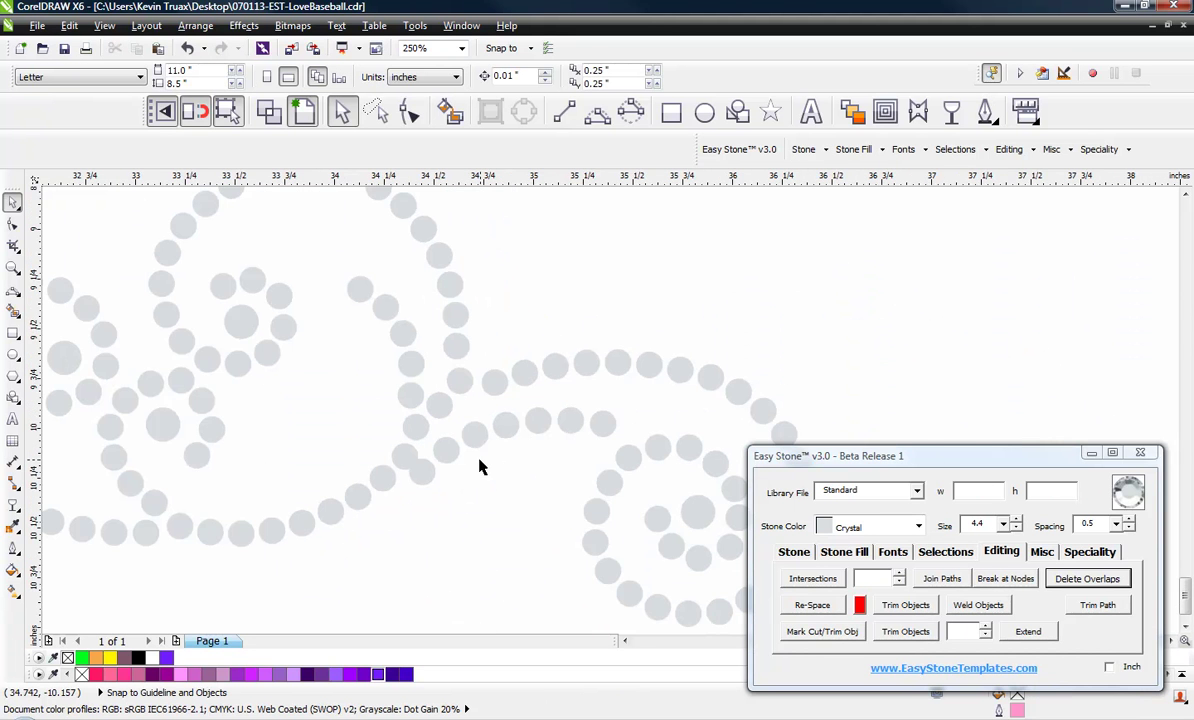
scroll(479, 466, "up", 1)
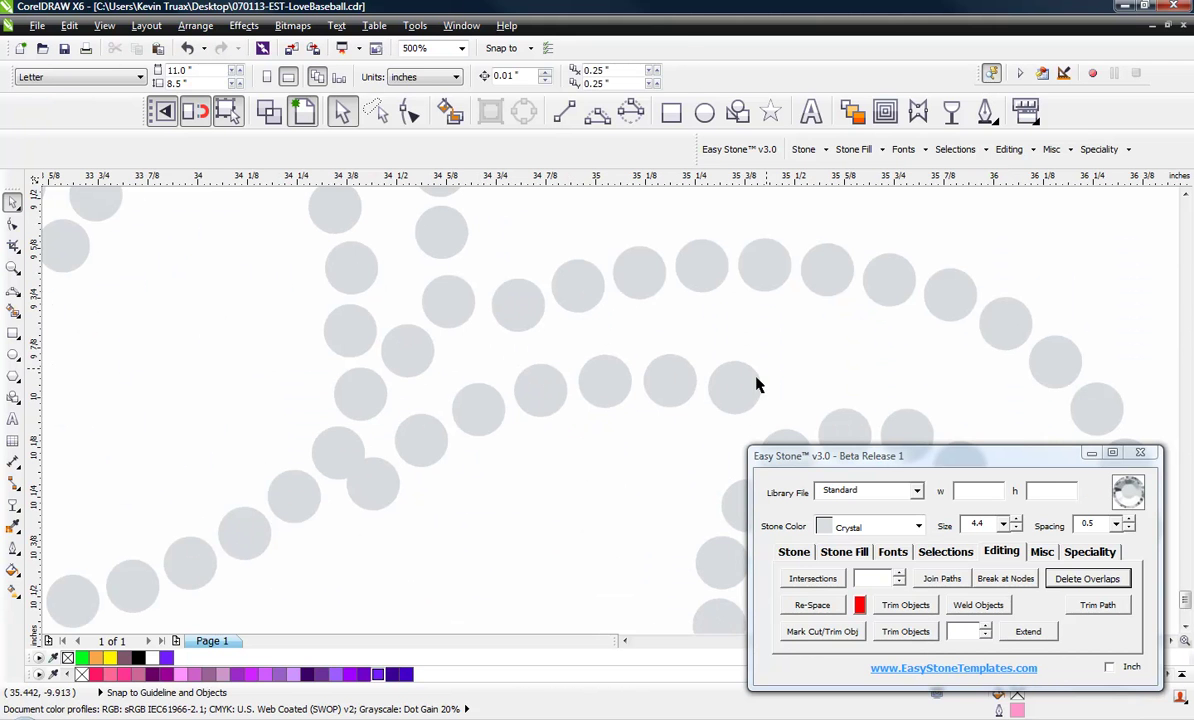
left_click(757, 385)
left_click(674, 389, "shift")
left_click(602, 392, "shift")
left_click(540, 390, "shift")
left_click(498, 410, "shift")
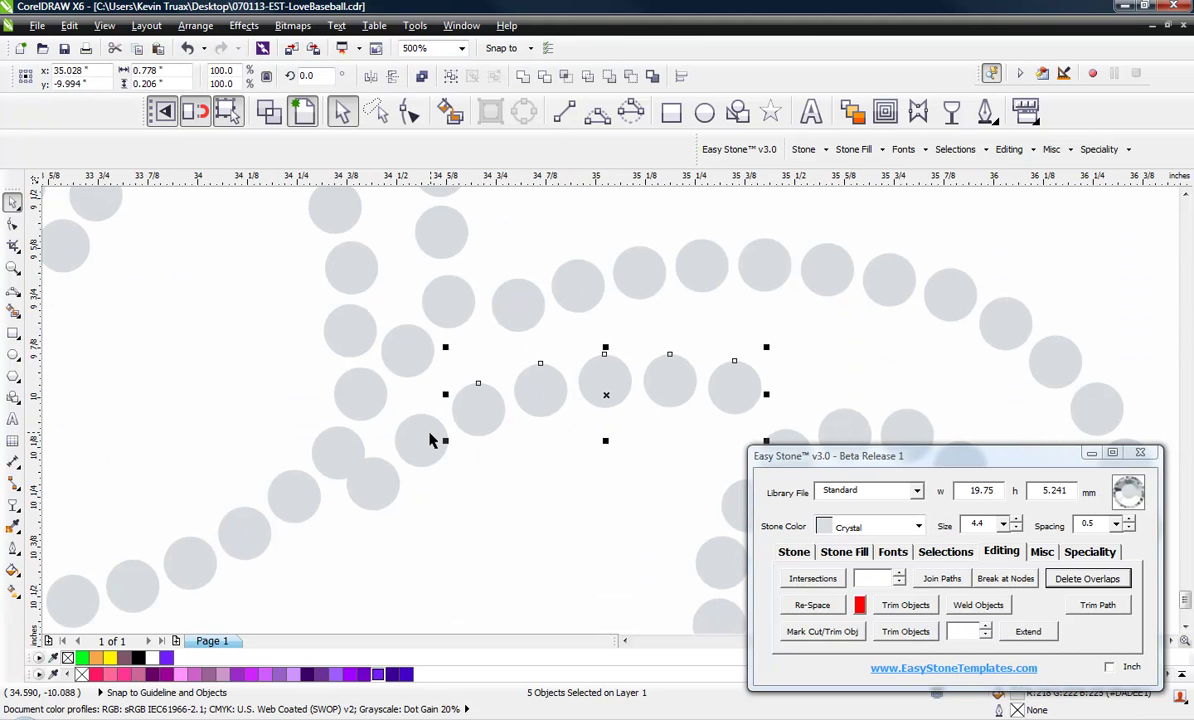
left_click(430, 440, "shift")
left_click(373, 482, "shift")
scroll(368, 474, "up", 1)
left_click_drag(368, 474, 405, 371)
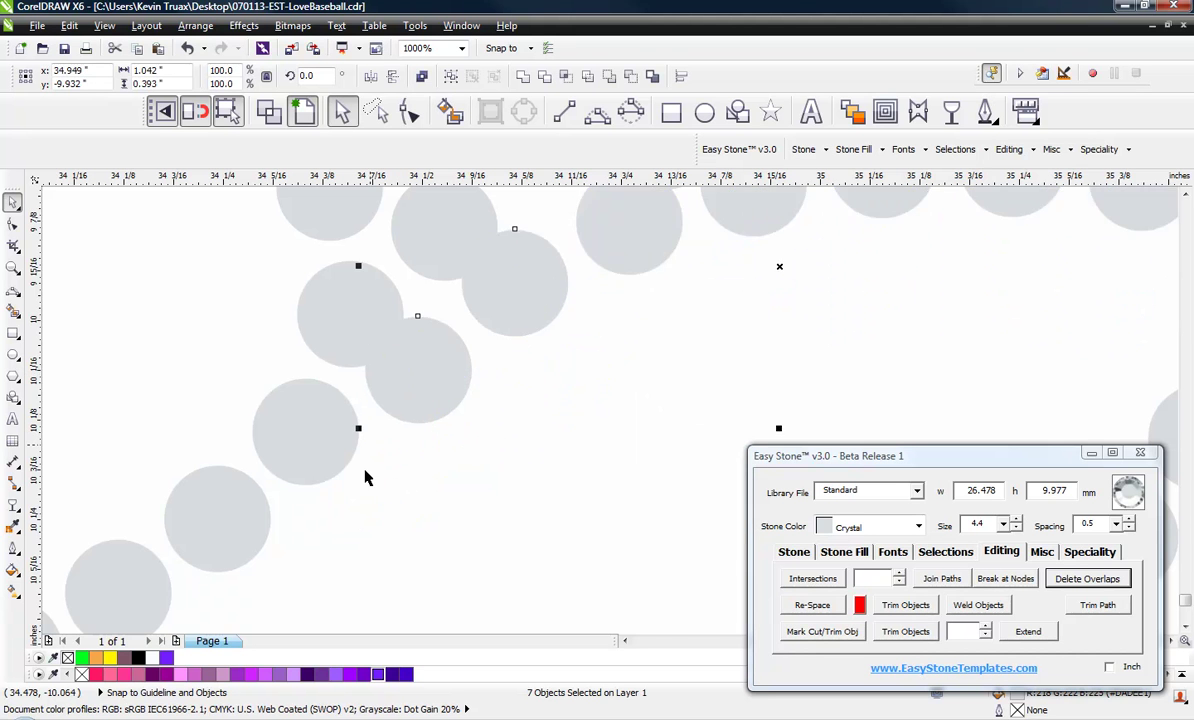
scroll(365, 477, "down", 2)
left_click(381, 448)
scroll(390, 416, "up", 1)
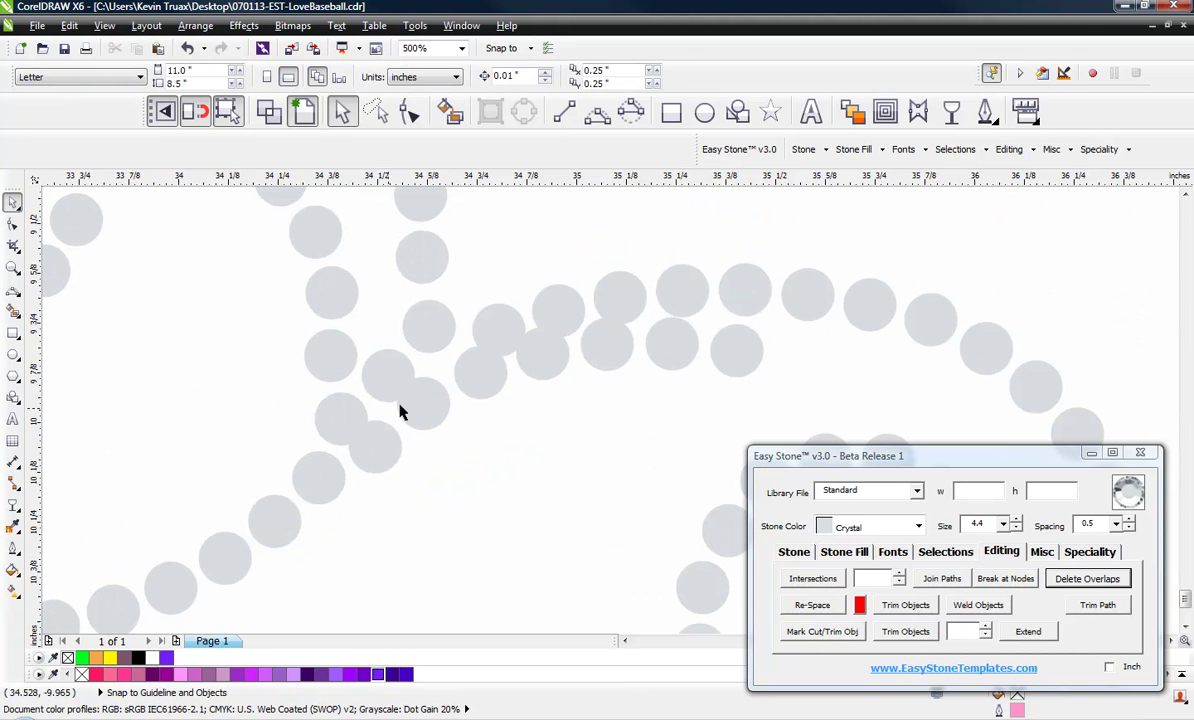
Rotate the seven stones of the right swirl's lower line clockwise to 343.8° about the centre of their lowest stone.
left_click(715, 365)
left_click(672, 343, "shift")
left_click(607, 345, "shift")
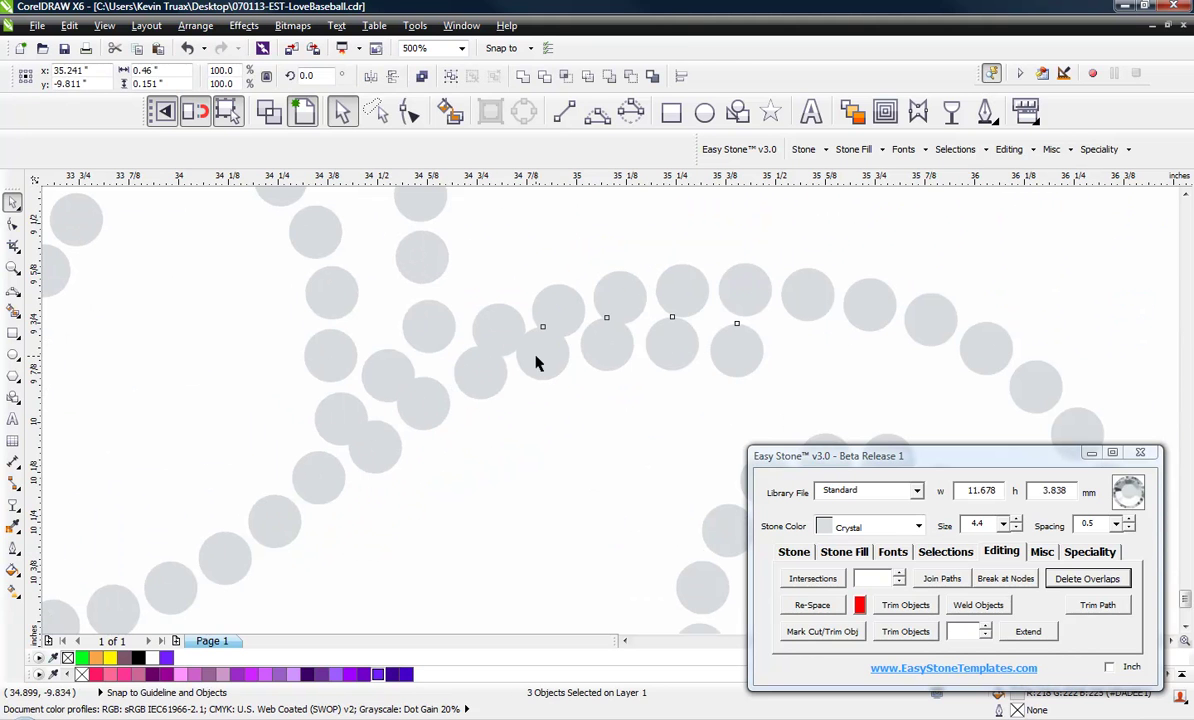
left_click(543, 352, "shift")
left_click(480, 372, "shift")
left_click(423, 404, "shift")
left_click(373, 450, "shift")
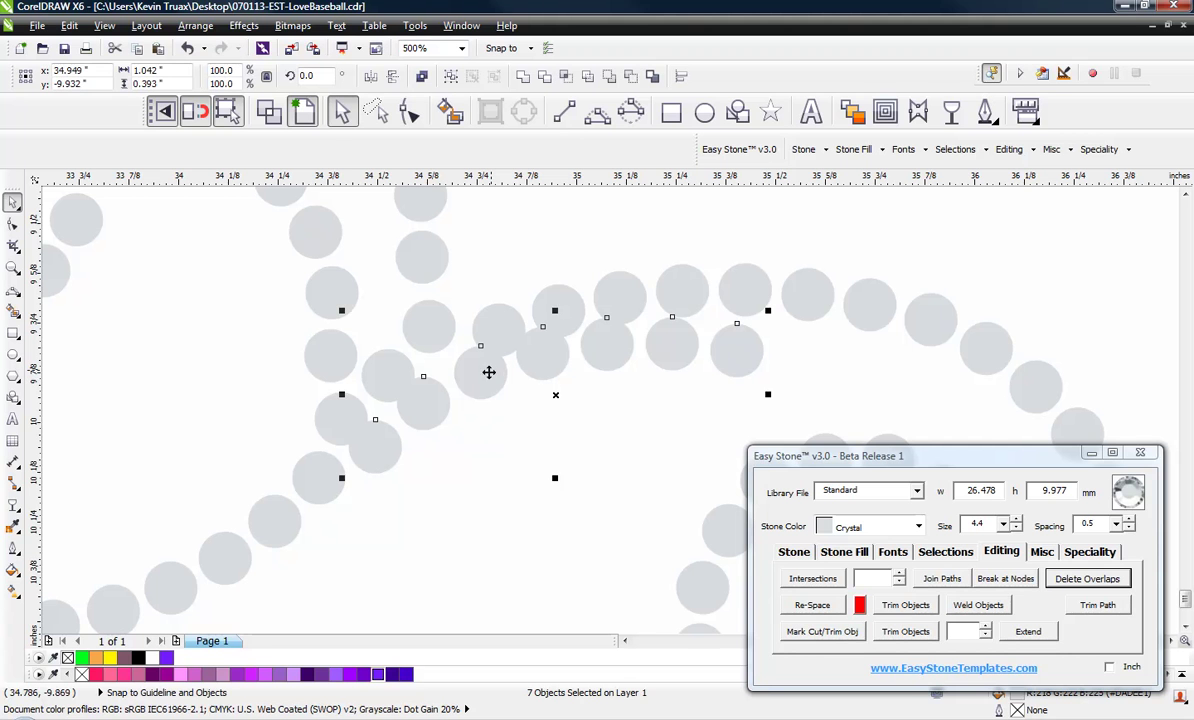
left_click(488, 372)
left_click_drag(557, 395, 375, 446)
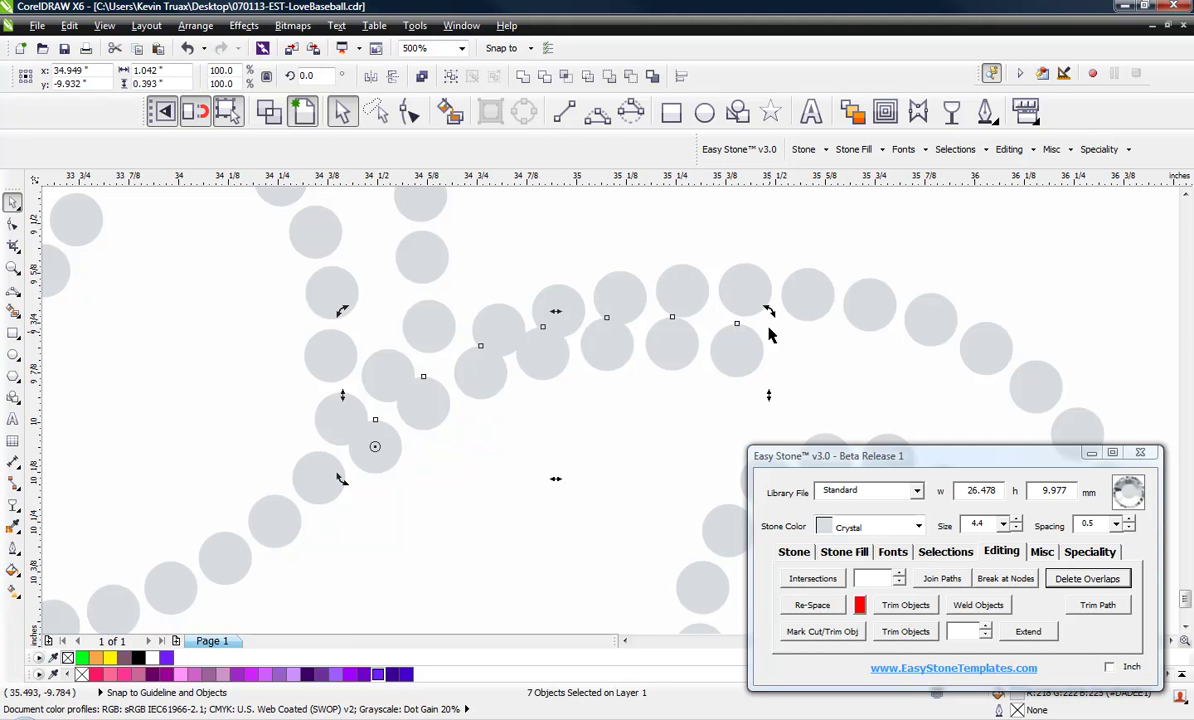
left_click_drag(769, 314, 605, 431)
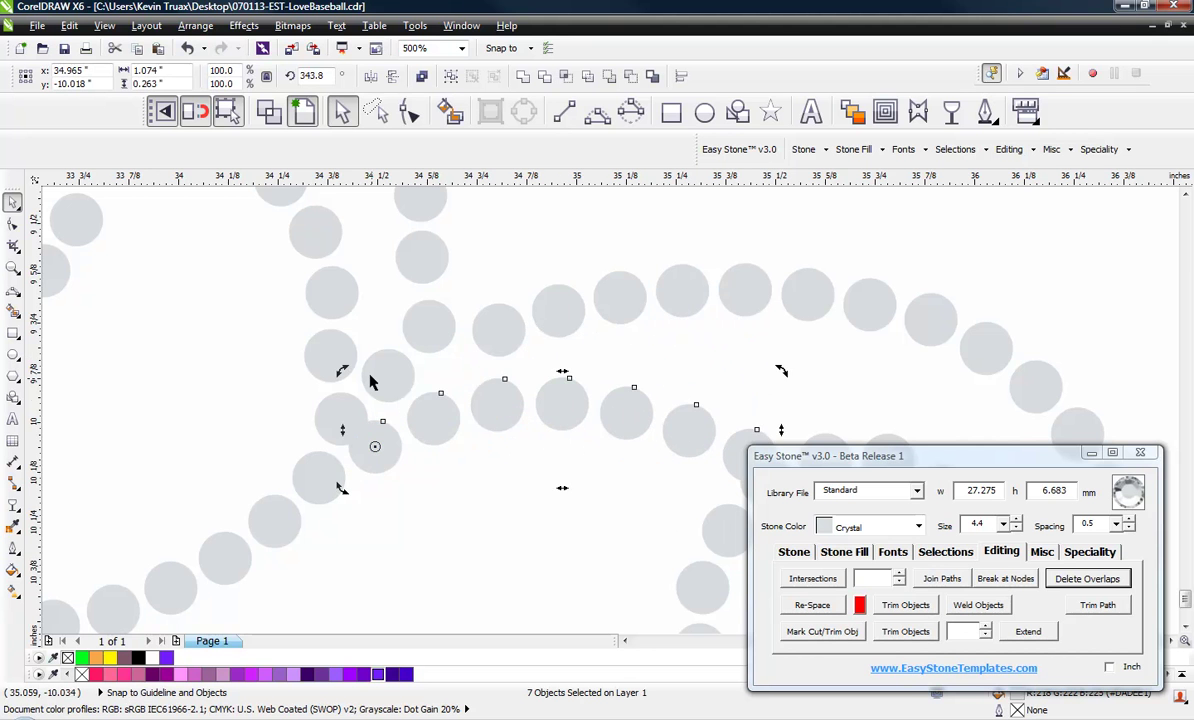
Delete the end stone of the rotated lower line where it overlaps the small right curl.
scroll(370, 378, "down", 2)
left_click(493, 445)
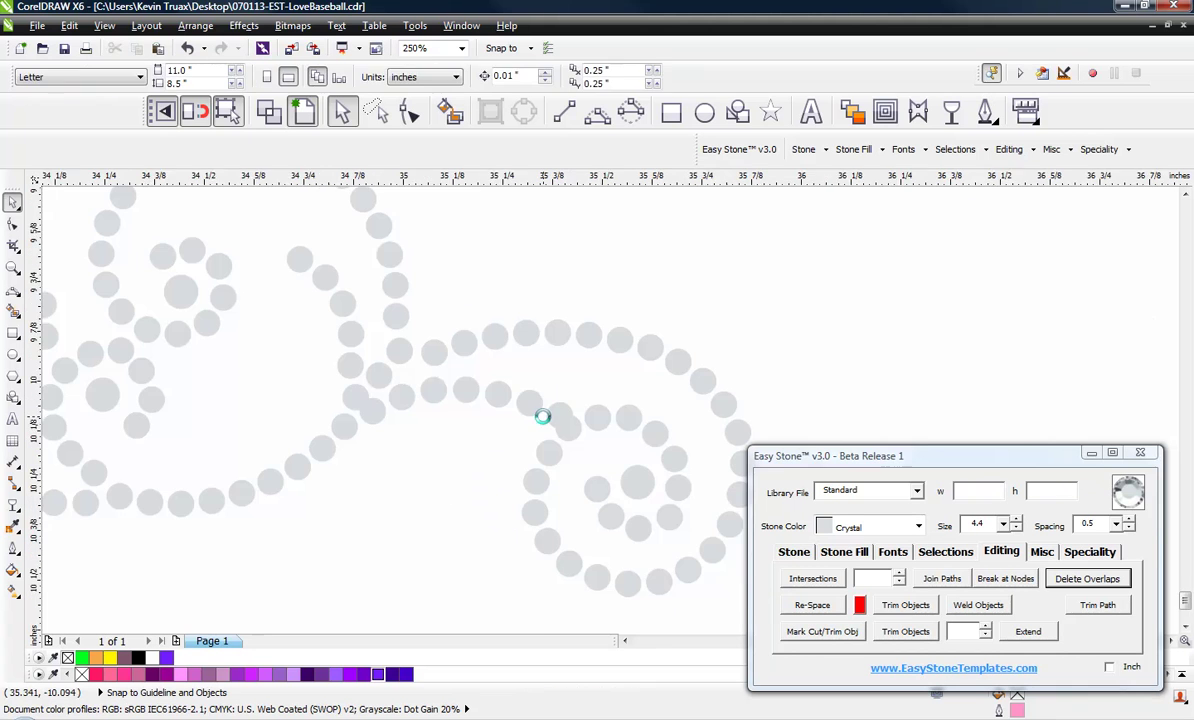
scroll(541, 416, "up", 4)
left_click(577, 412)
key("Escape")
scroll(792, 338, "down", 4)
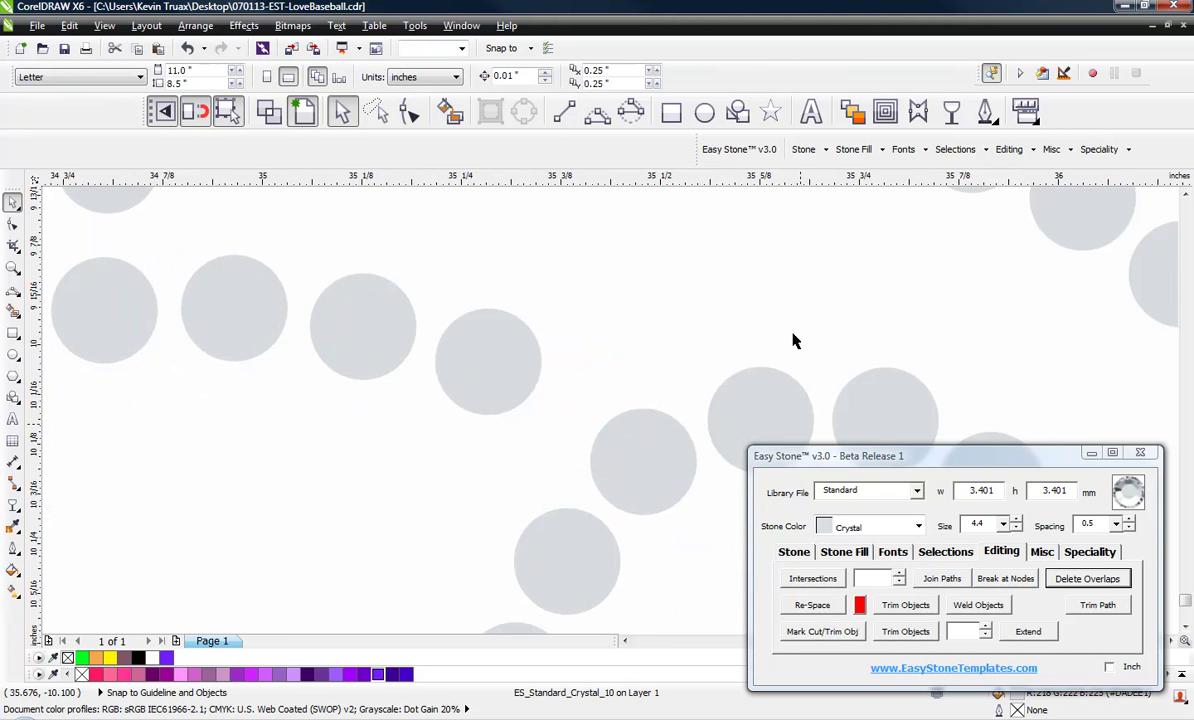
Merge the two overlapping stones at the central junction using Delete Overlaps, and shift the merged stone to X 34.463, Y -10.016 inches.
scroll(453, 333, "up", 2)
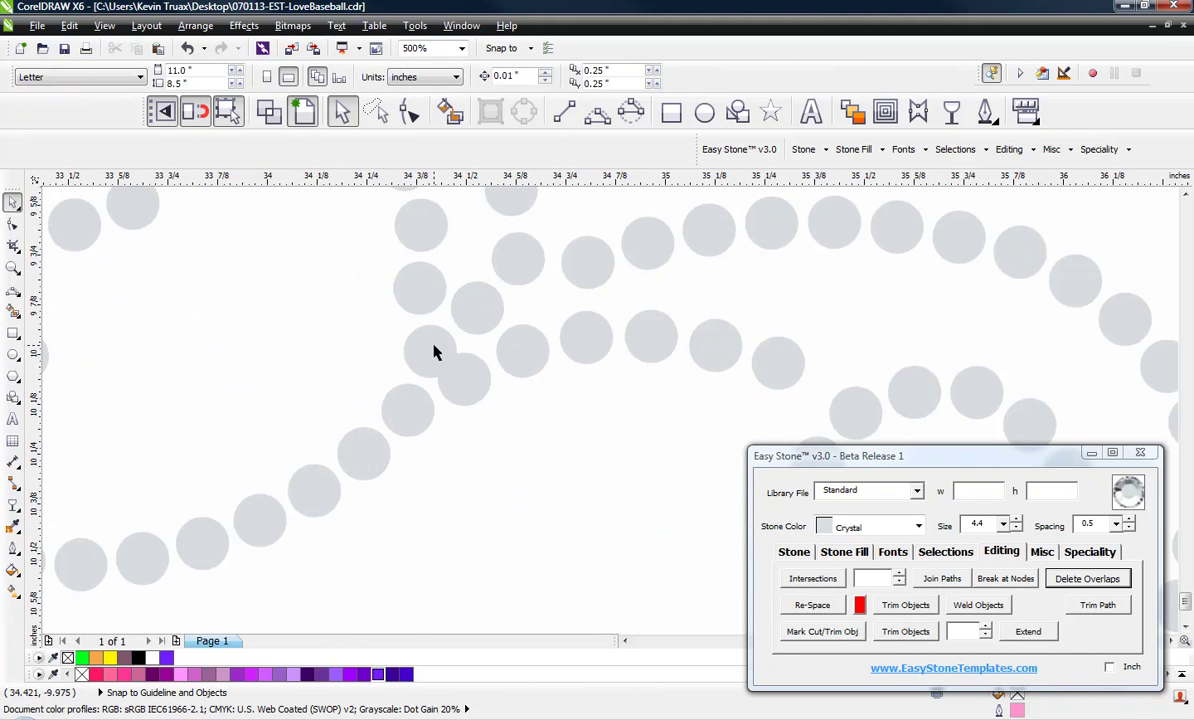
left_click(434, 349)
scroll(468, 367, "up", 2)
left_click(472, 383, "shift")
left_click(1087, 578)
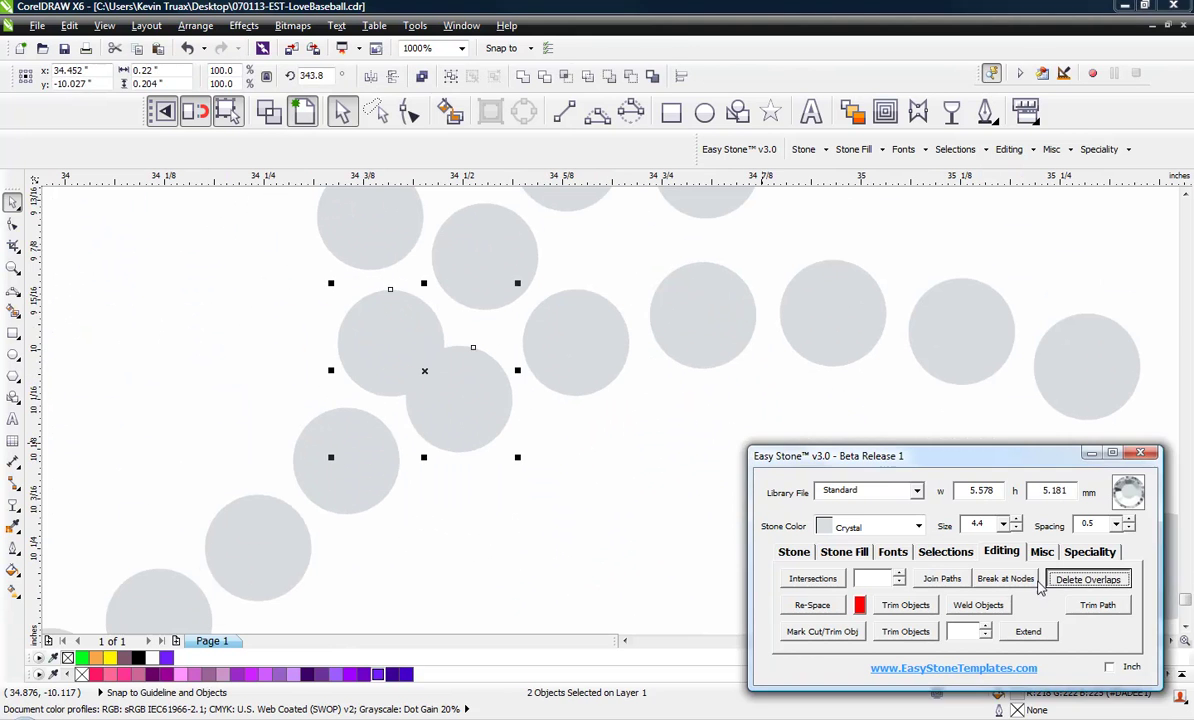
left_click(442, 360)
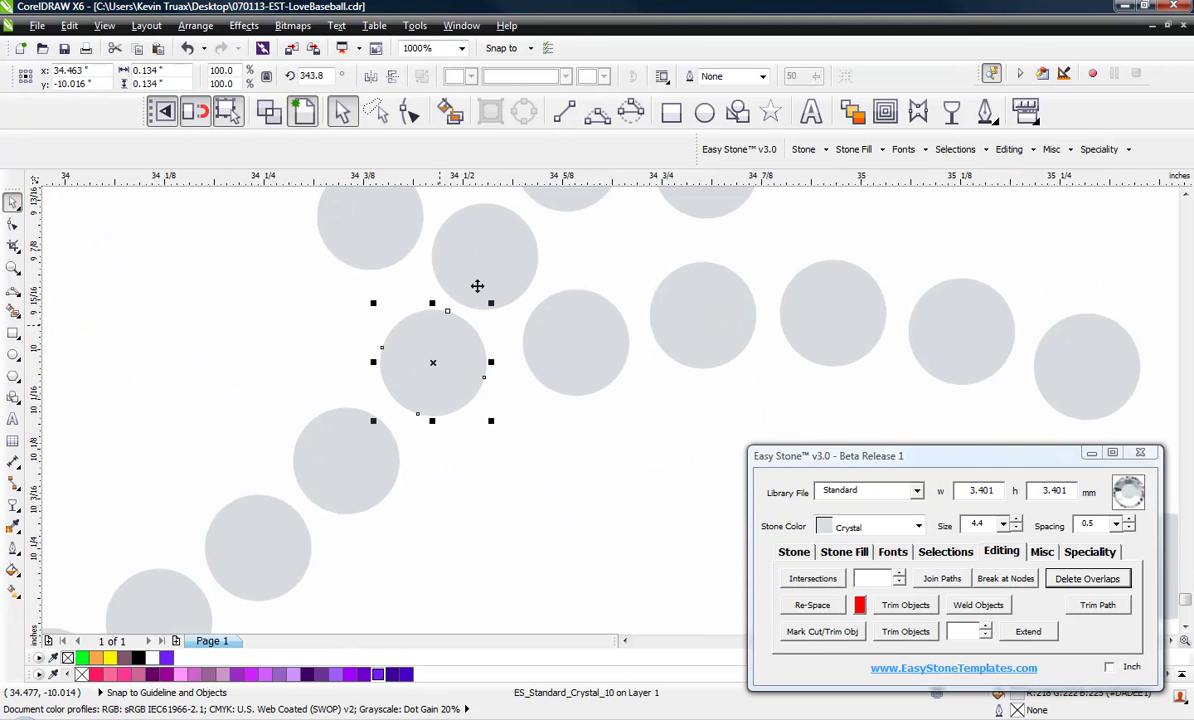
Nudge the stone just above the merged junction stone slightly right to even out the gaps to its neighbours.
scroll(504, 373, "down", 4)
scroll(490, 322, "up", 6)
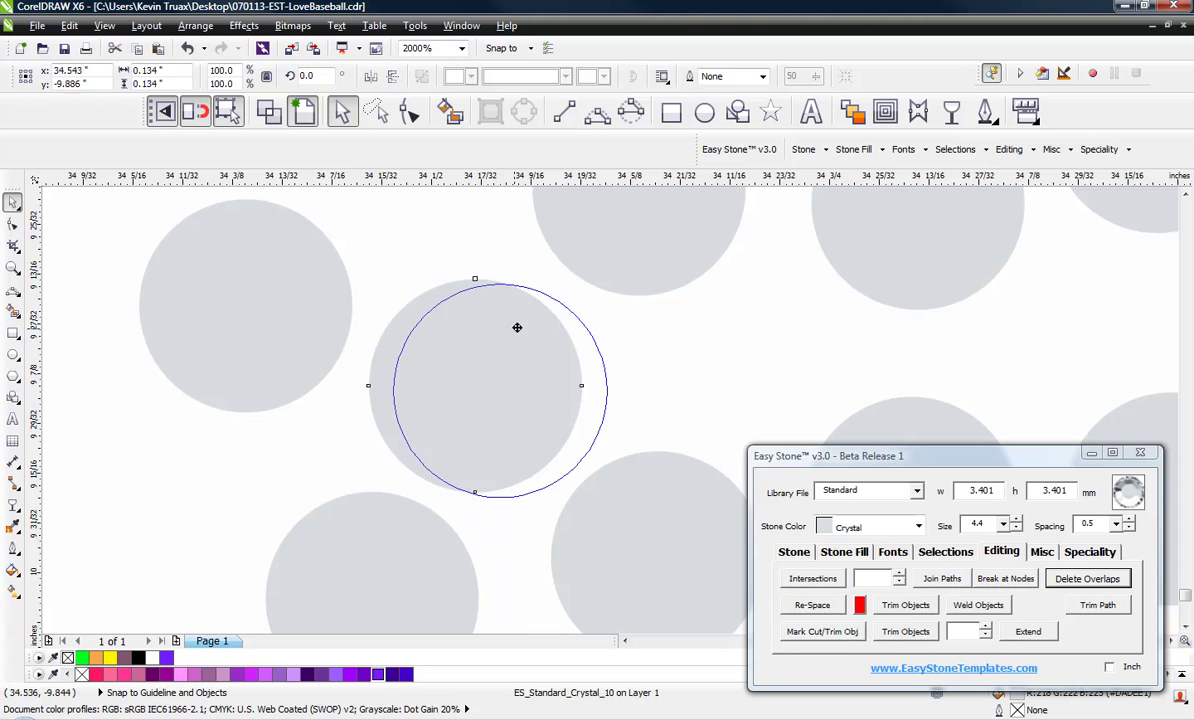
double_click(490, 322)
key("space")
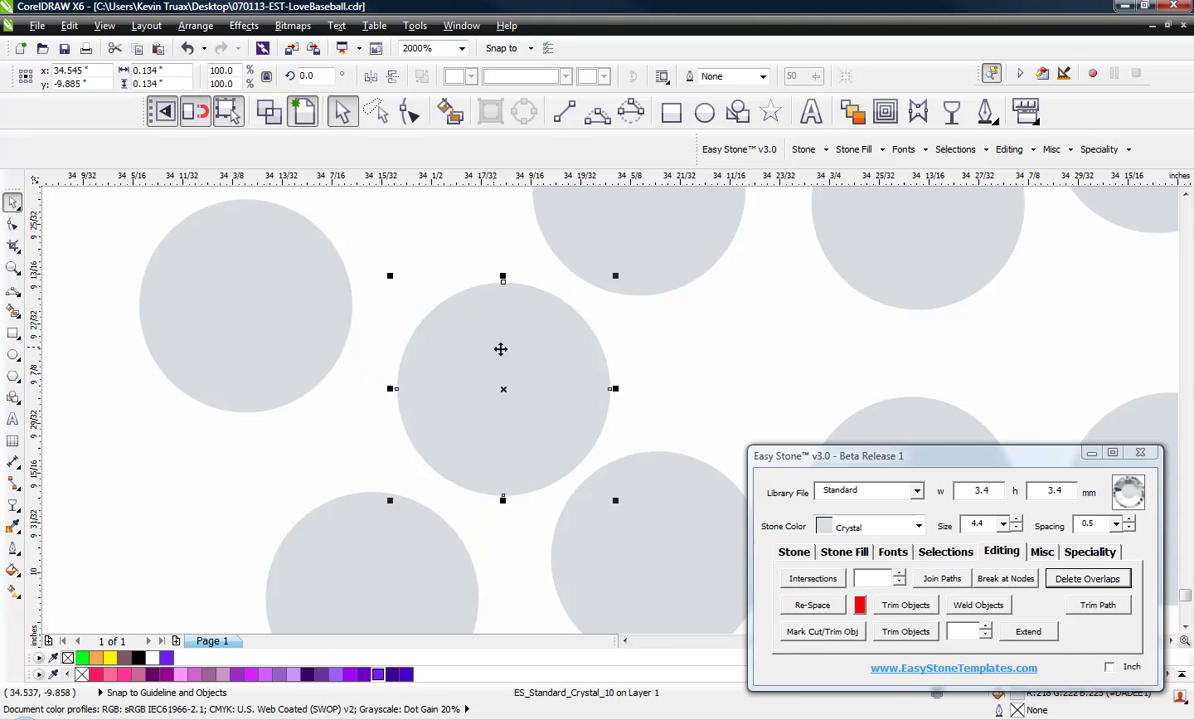
left_click_drag(505, 346, 487, 341)
left_click(529, 311)
left_click(712, 325)
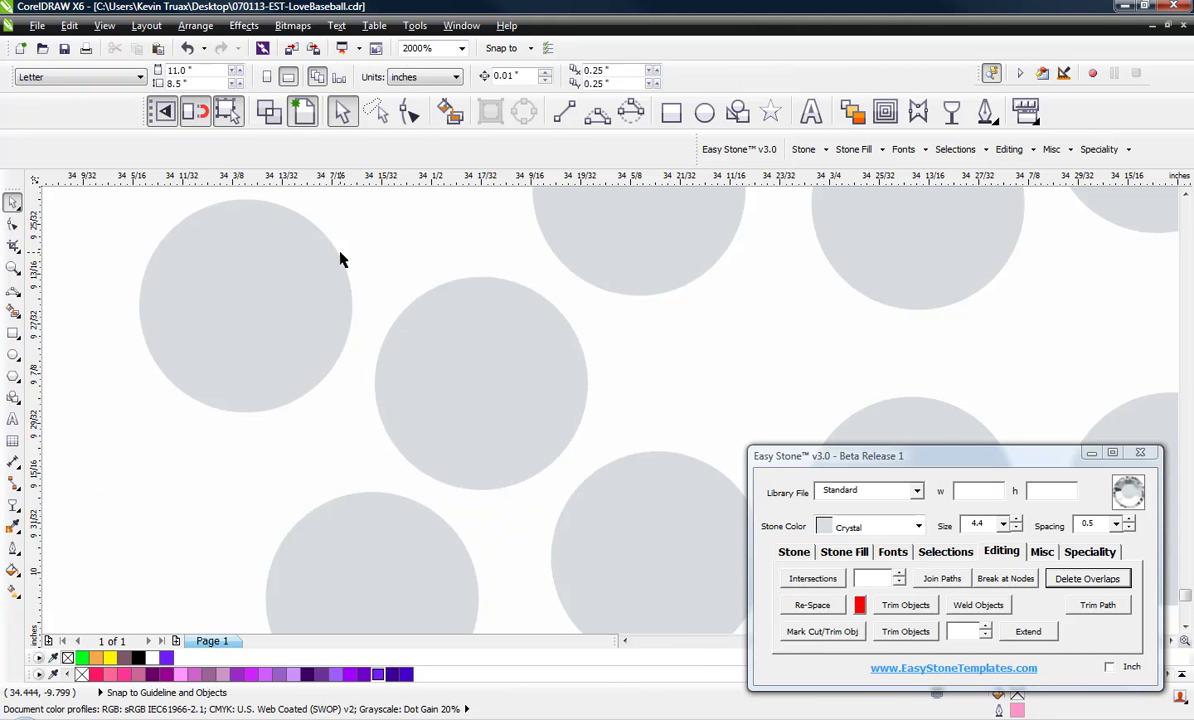
Place a copy of the 4.4 mm accent stone over the end stone of the lower small curl, at X 33.309, Y -10.159 inches.
scroll(469, 445, "down", 6)
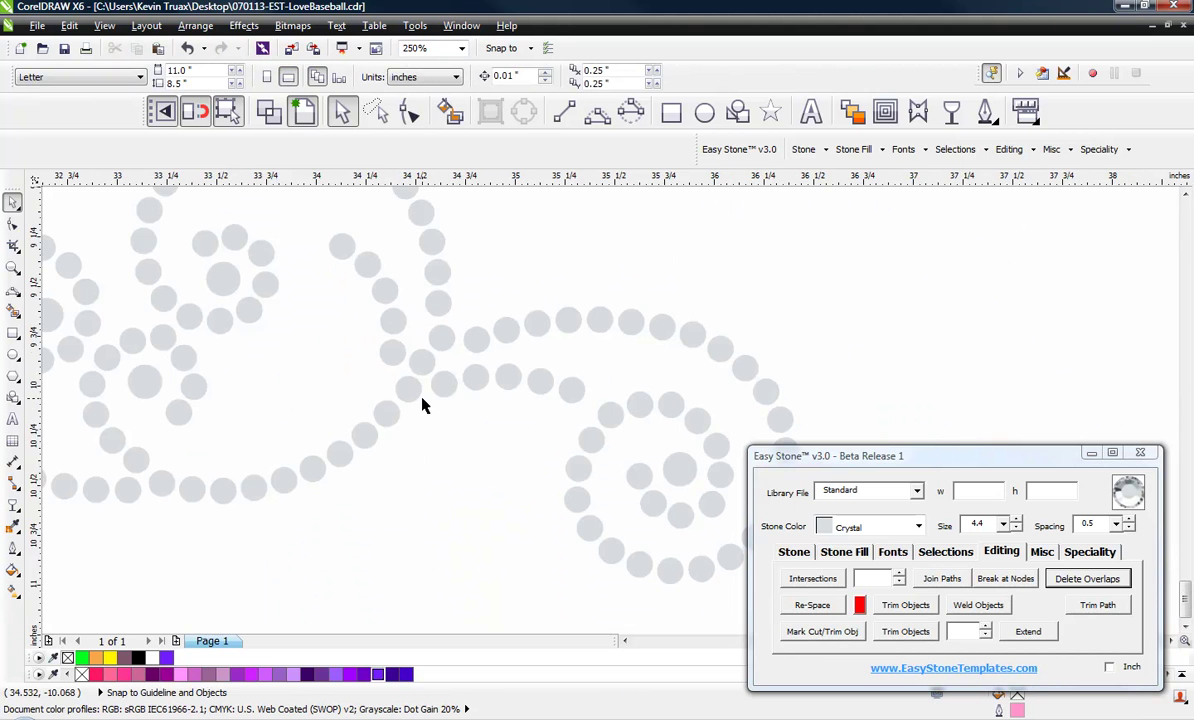
scroll(421, 405, "down", 2)
scroll(448, 372, "up", 4)
scroll(448, 378, "down", 4)
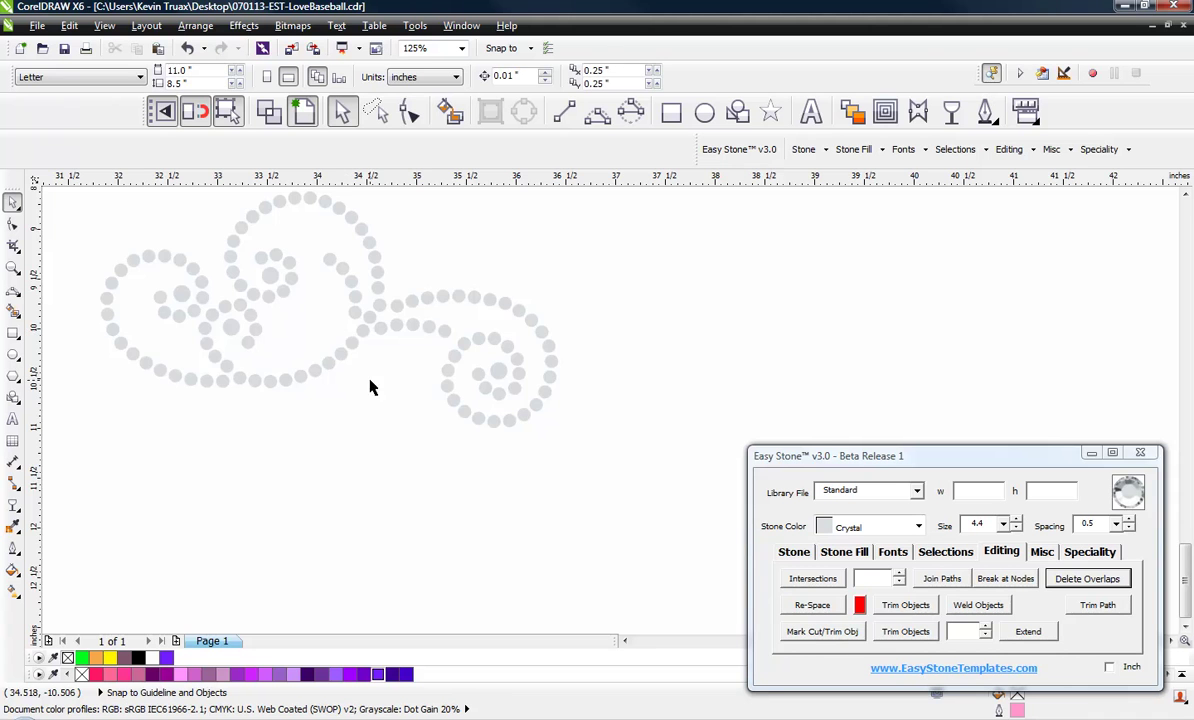
scroll(370, 388, "down", 2)
scroll(335, 343, "up", 2)
scroll(350, 357, "up", 2)
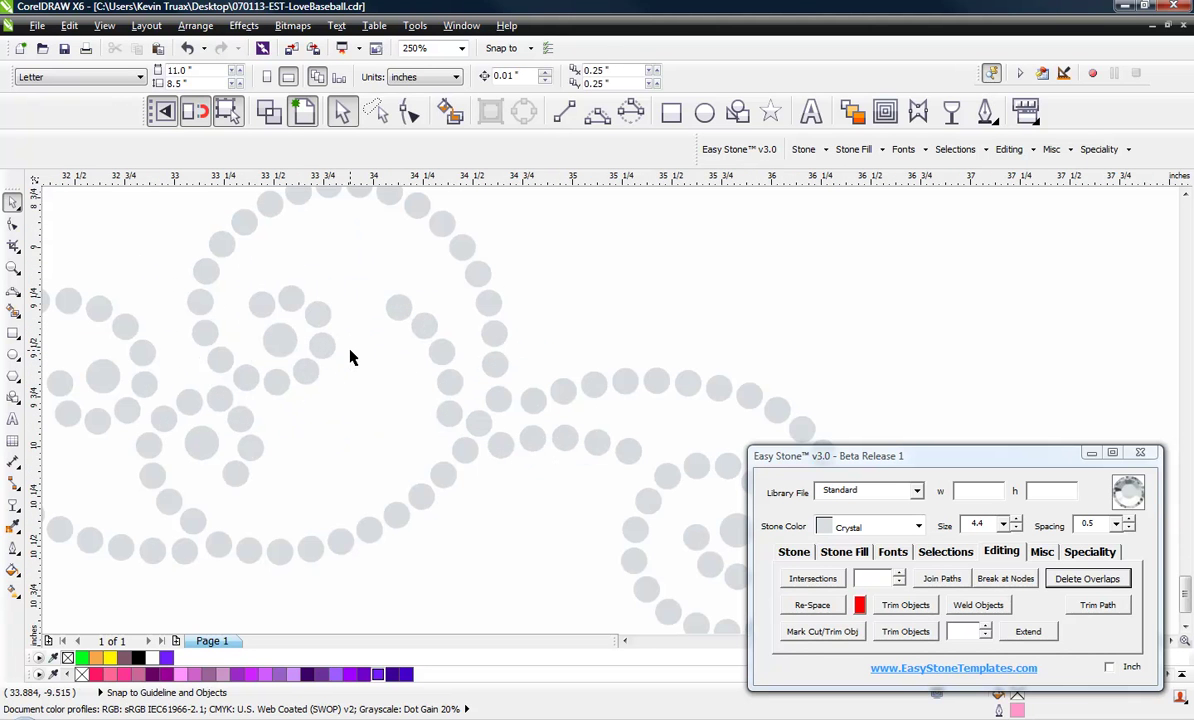
scroll(265, 458, "up", 2)
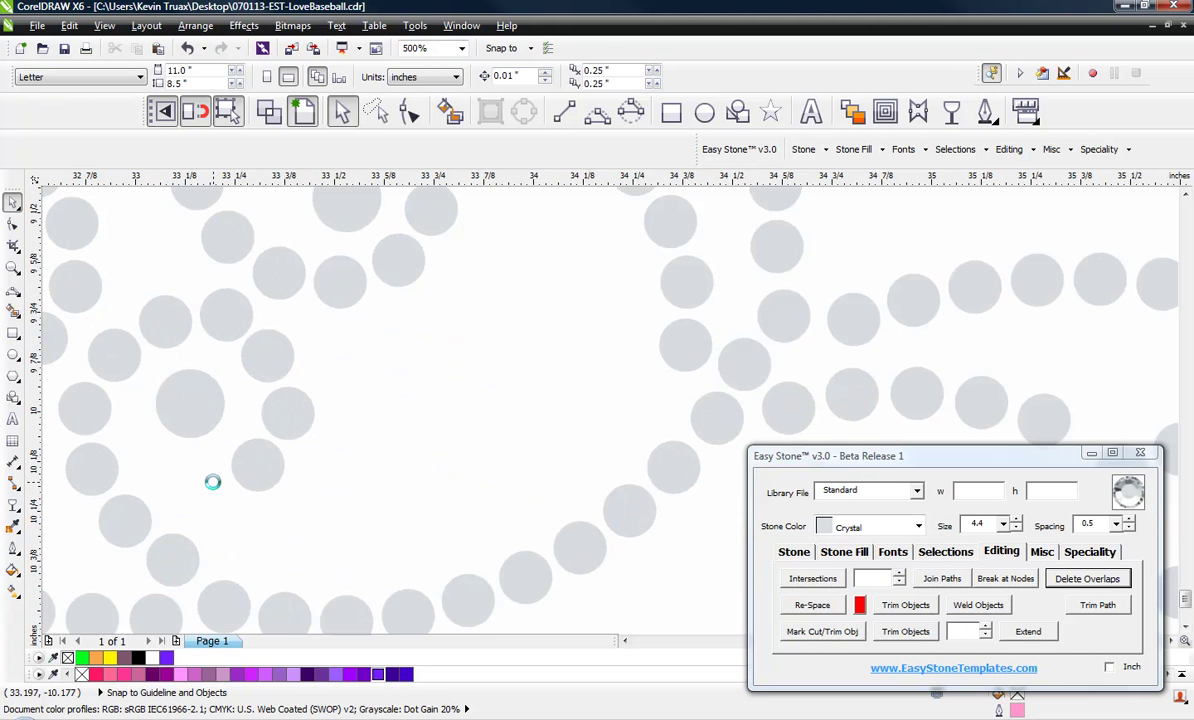
left_click_drag(205, 425, 241, 476)
scroll(463, 452, "down", 2)
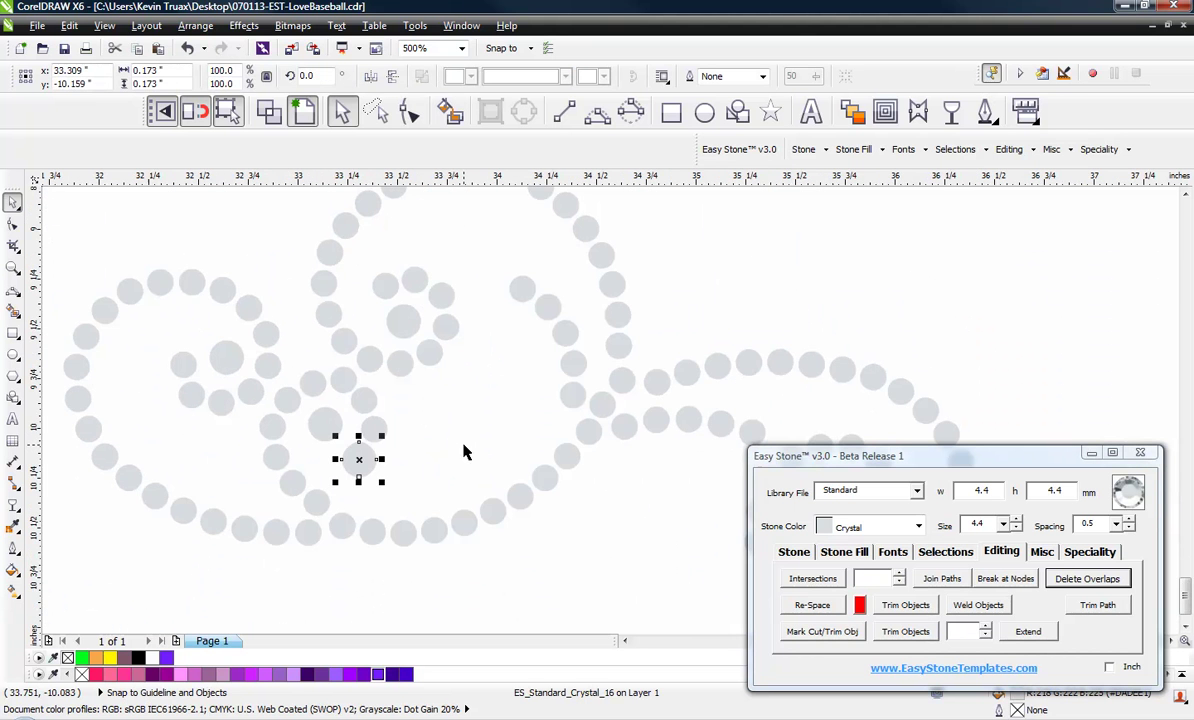
Place a copy of the 4.4 mm accent stone over the left curl's inner end stone, at about X 32.408, Y -9.668 inches.
scroll(155, 397, "up", 2)
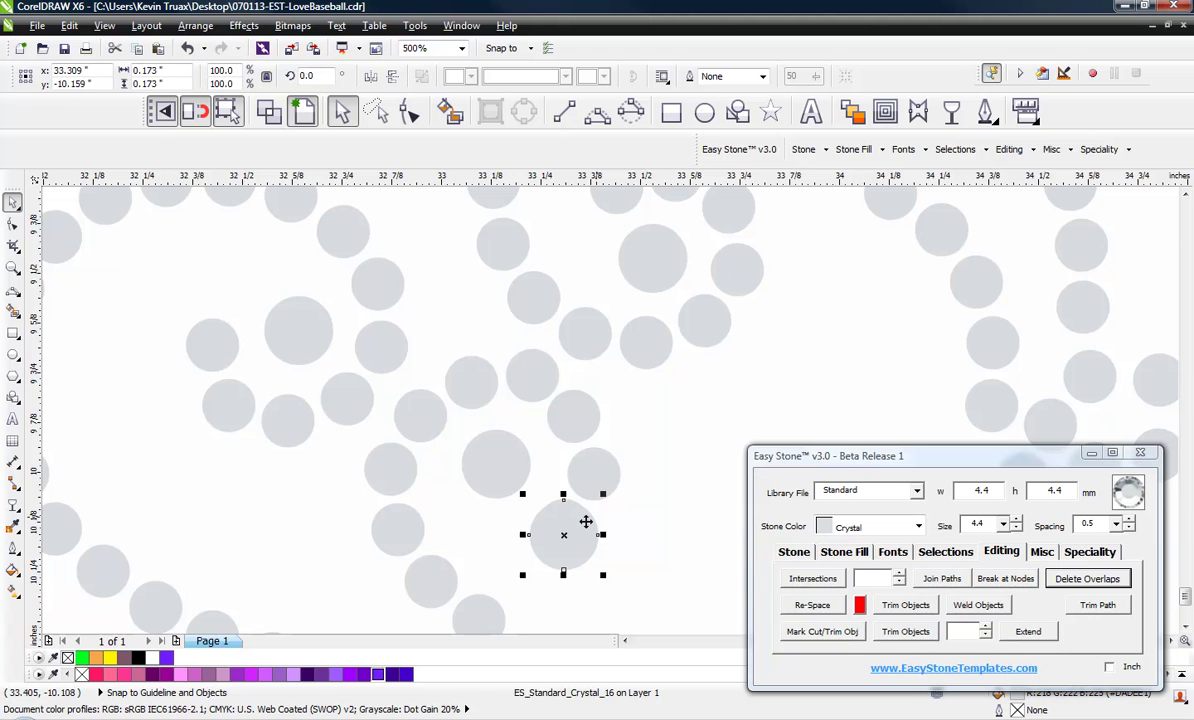
left_click_drag(585, 521, 214, 341)
scroll(214, 341, "down", 3)
scroll(215, 342, "up", 6)
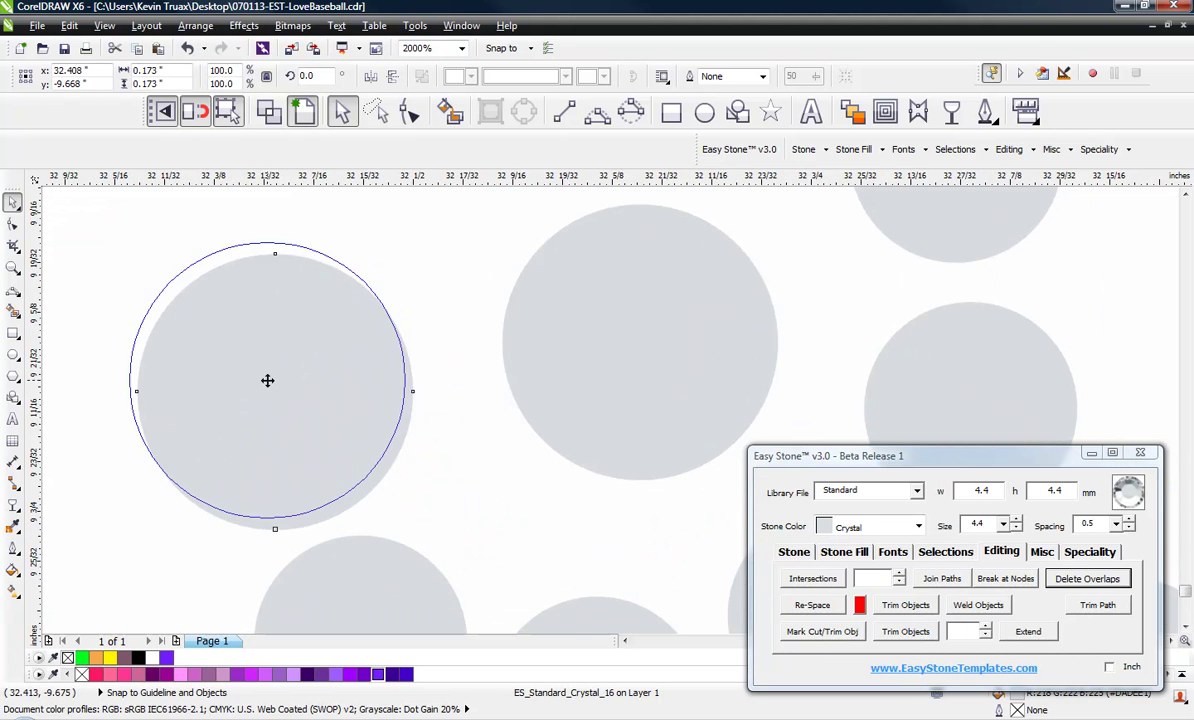
scroll(267, 380, "down", 2)
scroll(236, 388, "down", 2)
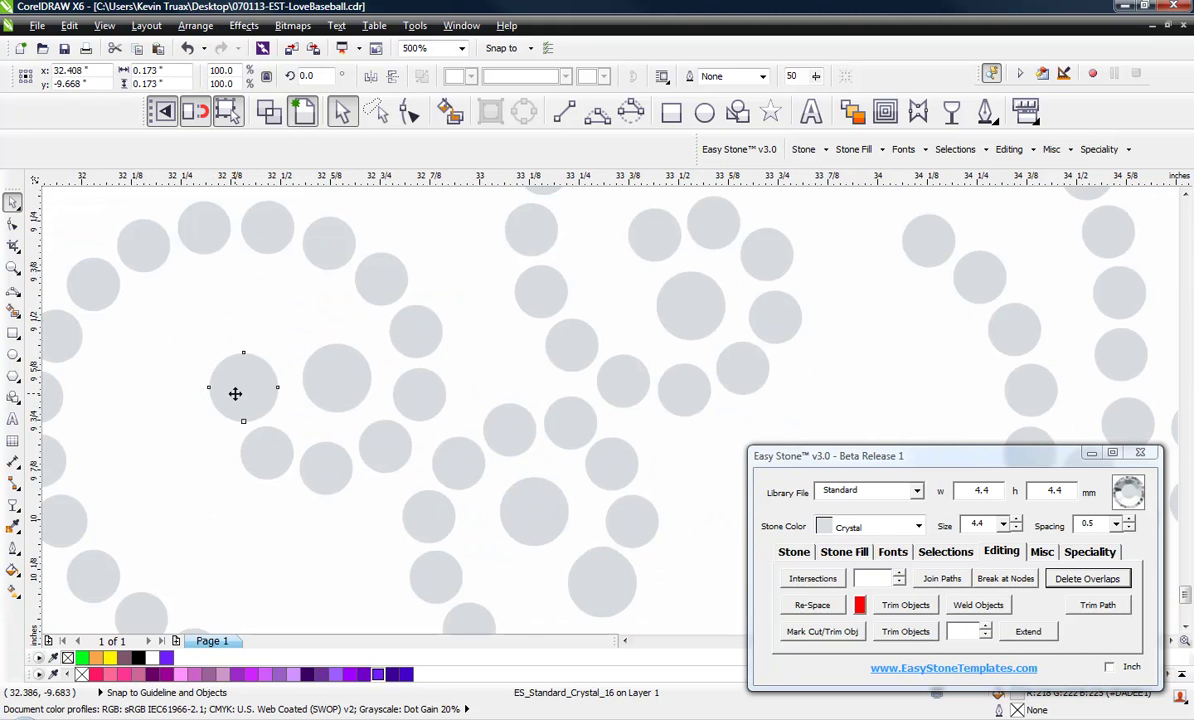
Place 4.4 mm accent copies over the upper curl's inner end stone (X 33.417, Y -9.278) and the short branch's tip (X 34.117, Y -9.282).
left_click_drag(235, 393, 592, 263)
scroll(488, 338, "down", 4)
scroll(722, 274, "up", 2)
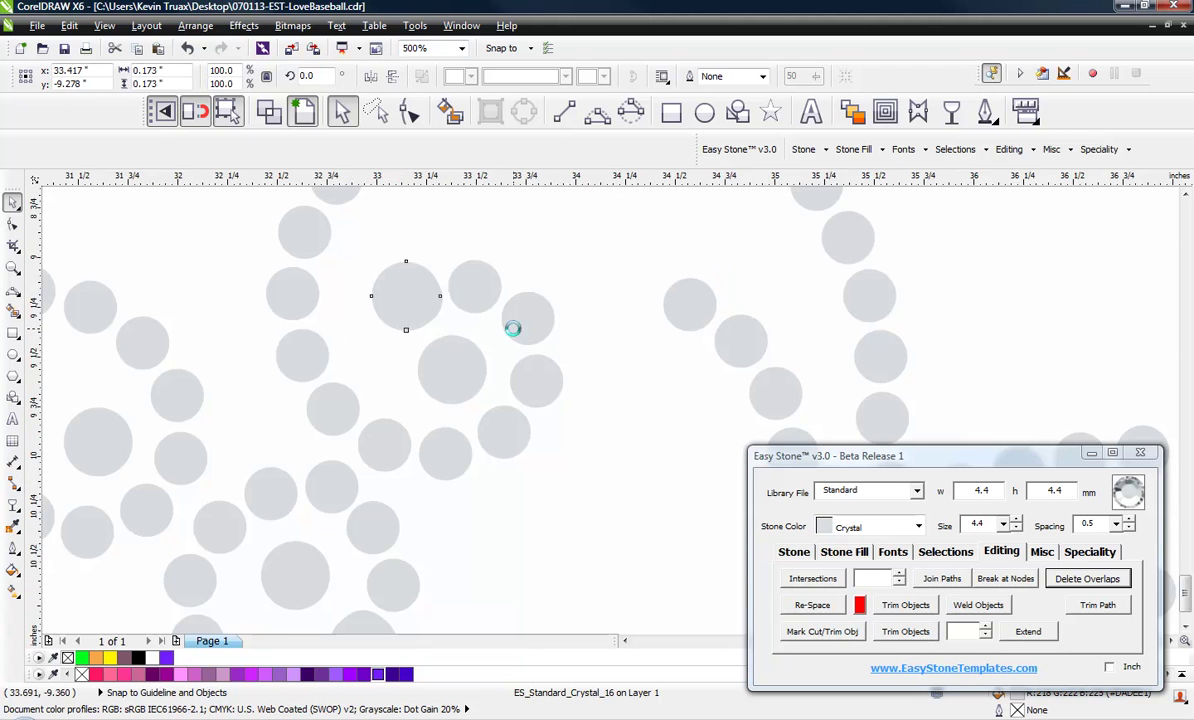
scroll(512, 328, "down", 3)
scroll(545, 303, "up", 3)
left_click_drag(372, 319, 584, 277)
scroll(546, 292, "down", 2)
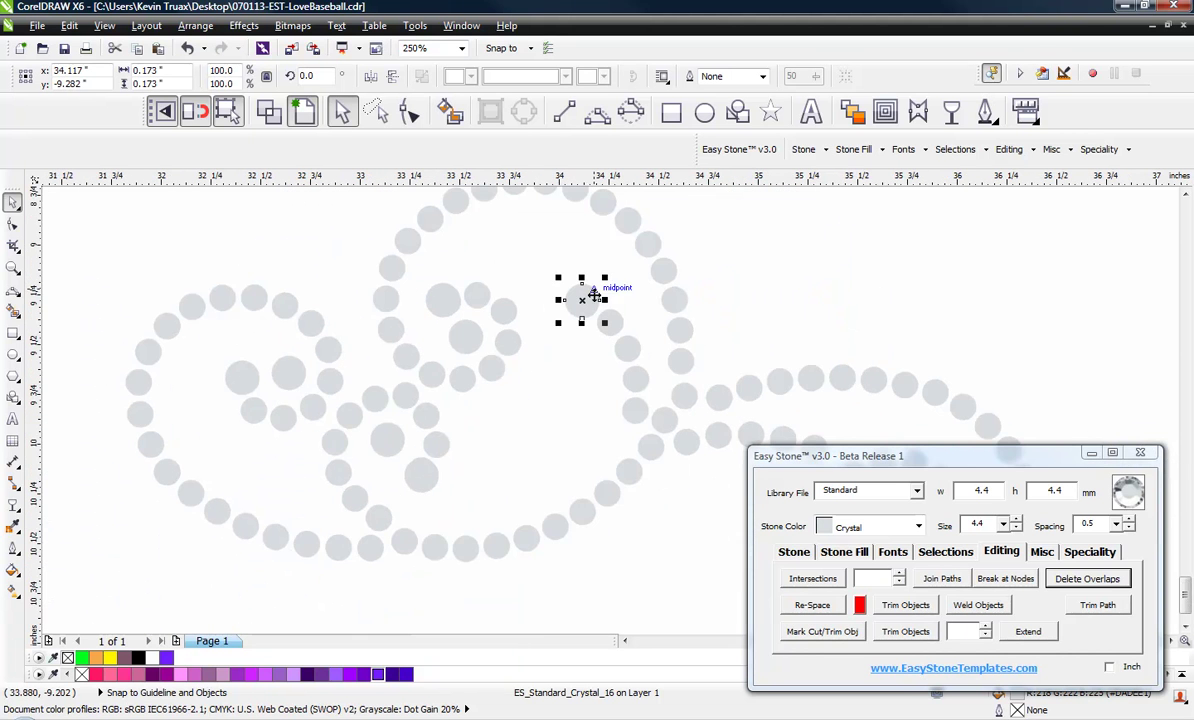
Place 4.4 mm accent copies over the right curl's inner end stone and the lower line's end stone, the latter at X 35.297, Y -10.019.
scroll(383, 282, "down", 2)
scroll(688, 360, "up", 2)
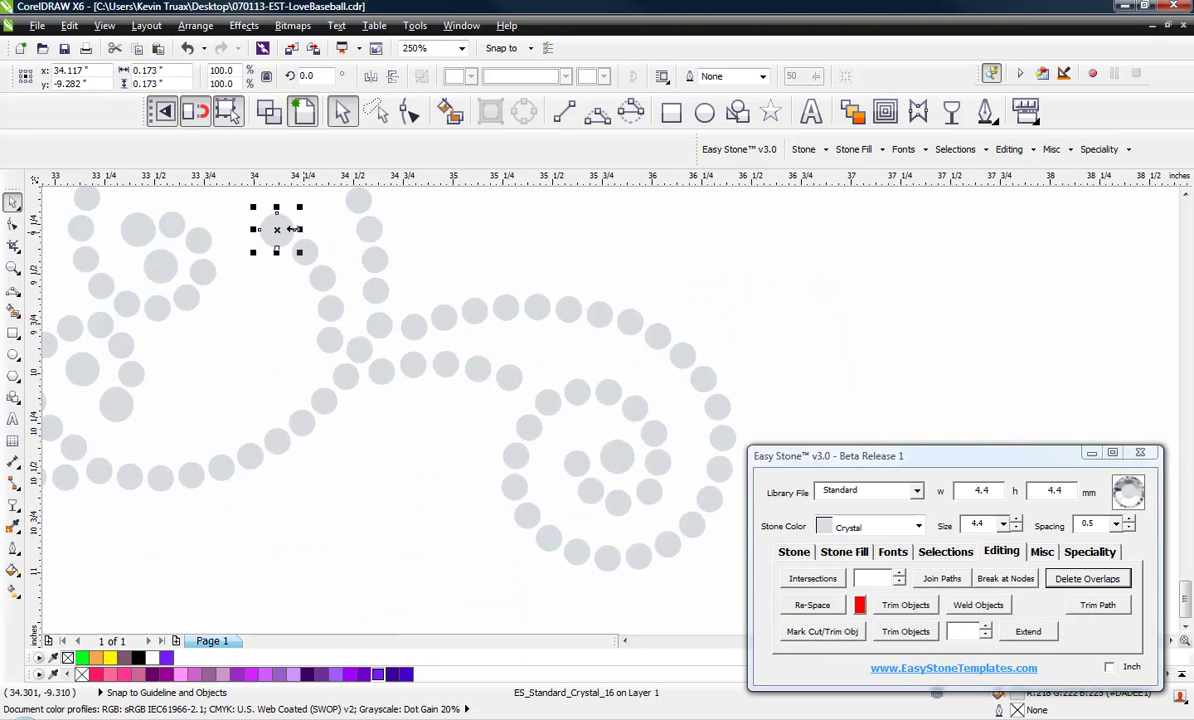
left_click_drag(293, 229, 461, 302)
scroll(574, 477, "up", 2)
scroll(571, 468, "down", 1)
scroll(434, 277, "up", 1)
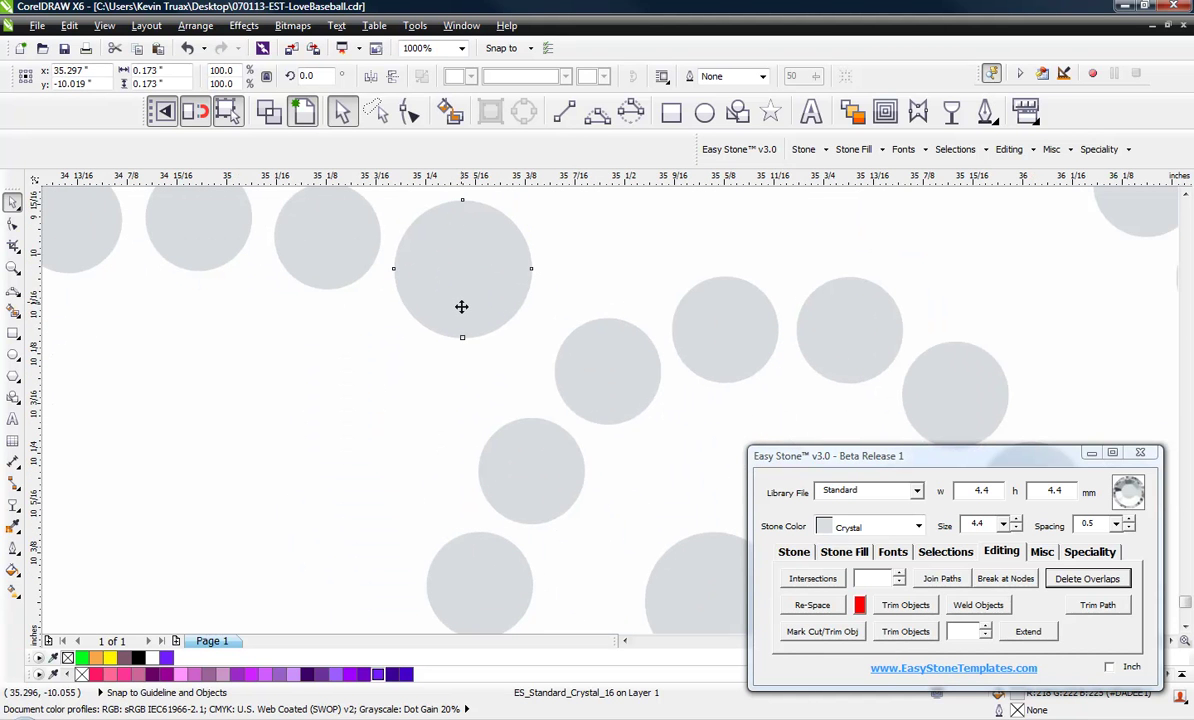
scroll(389, 346, "down", 3)
key("Escape")
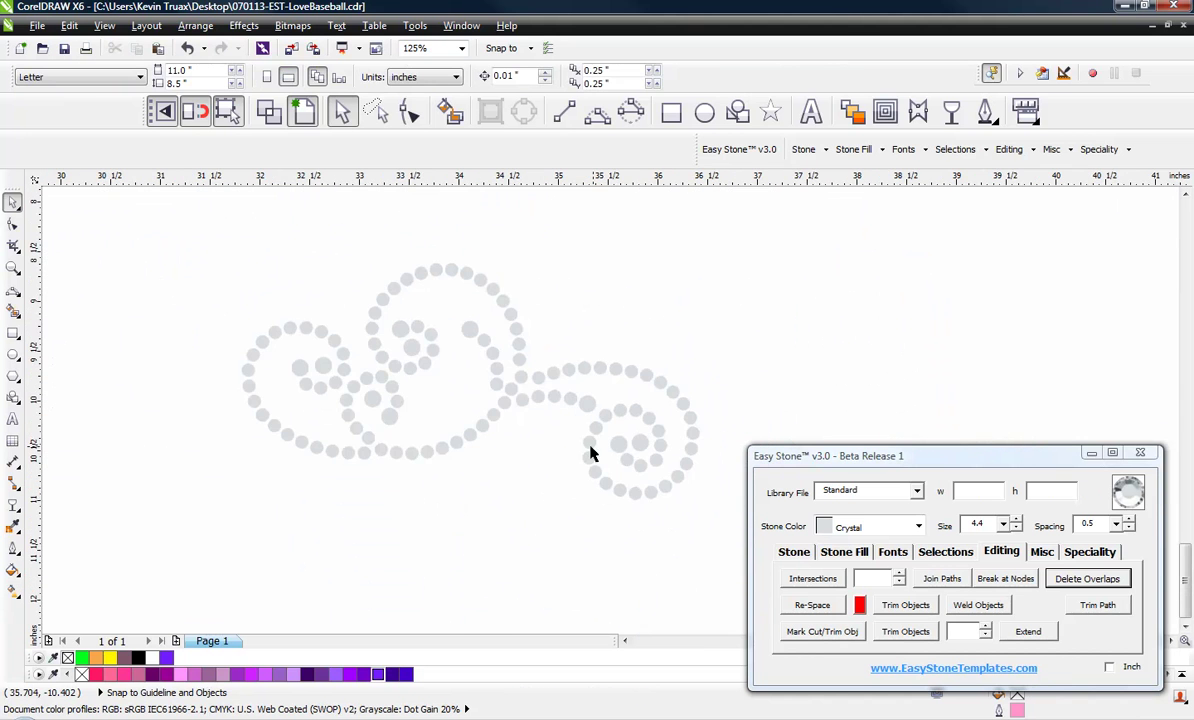
Copy the seven stones along the large curl's right side outward as a parallel row, centred at X 34.561, Y -9.115 inches.
scroll(522, 334, "up", 2)
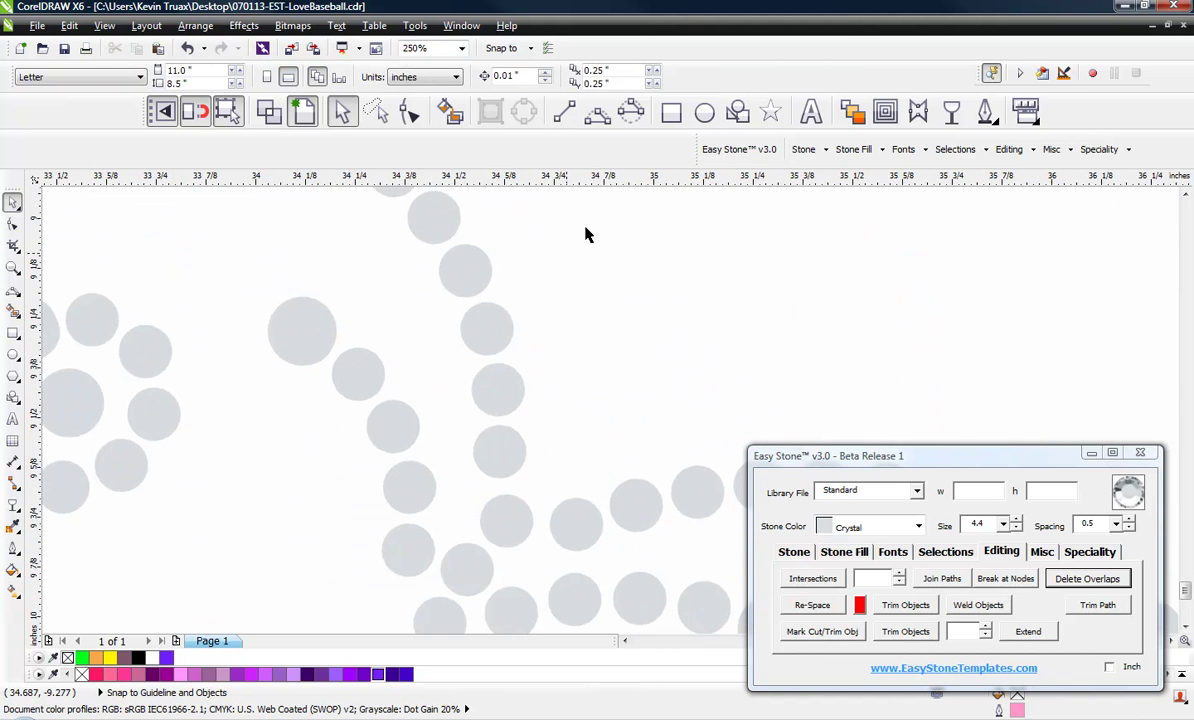
scroll(447, 437, "down", 2)
scroll(445, 429, "up", 1)
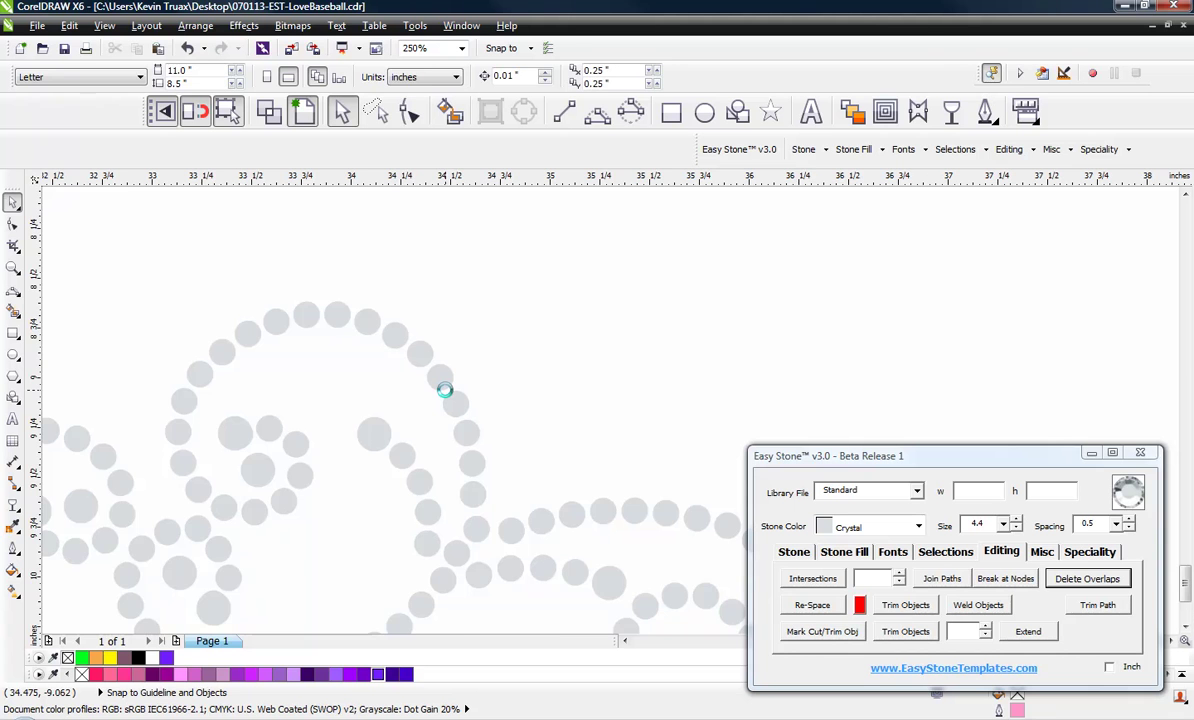
scroll(445, 390, "up", 1)
left_click(466, 495)
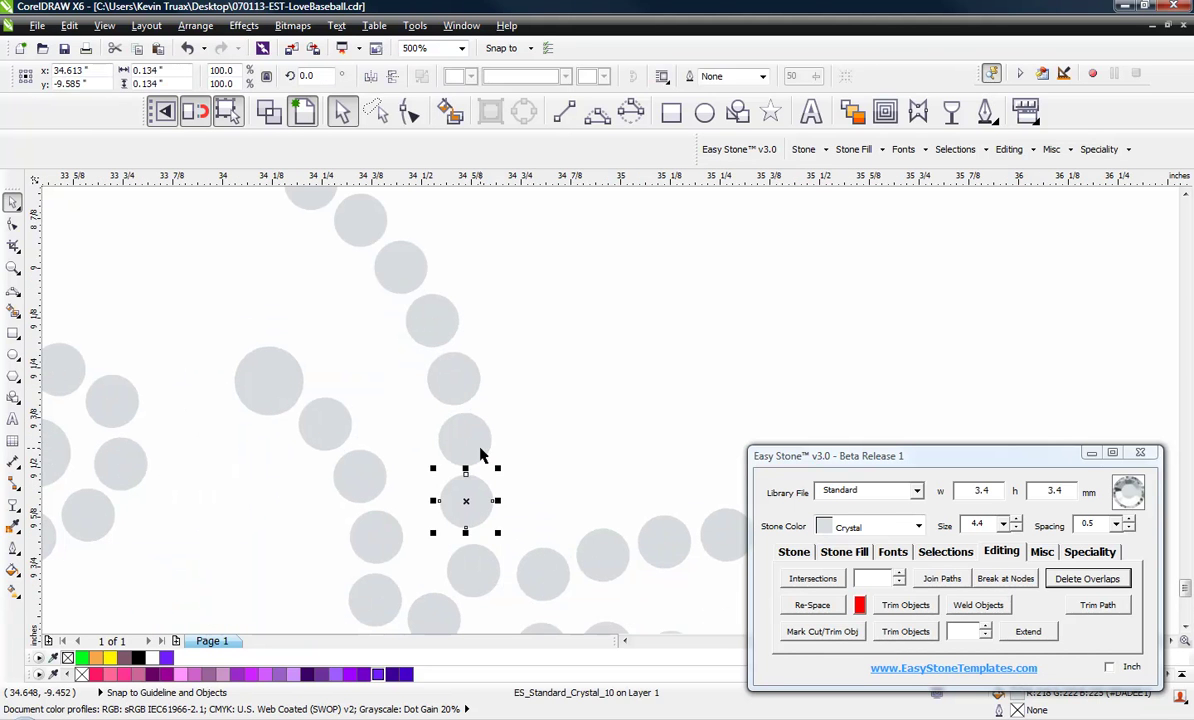
left_click(458, 380, "shift")
left_click(432, 320, "shift")
left_click(400, 266, "shift")
left_click(361, 221, "shift")
scroll(445, 365, "down", 2)
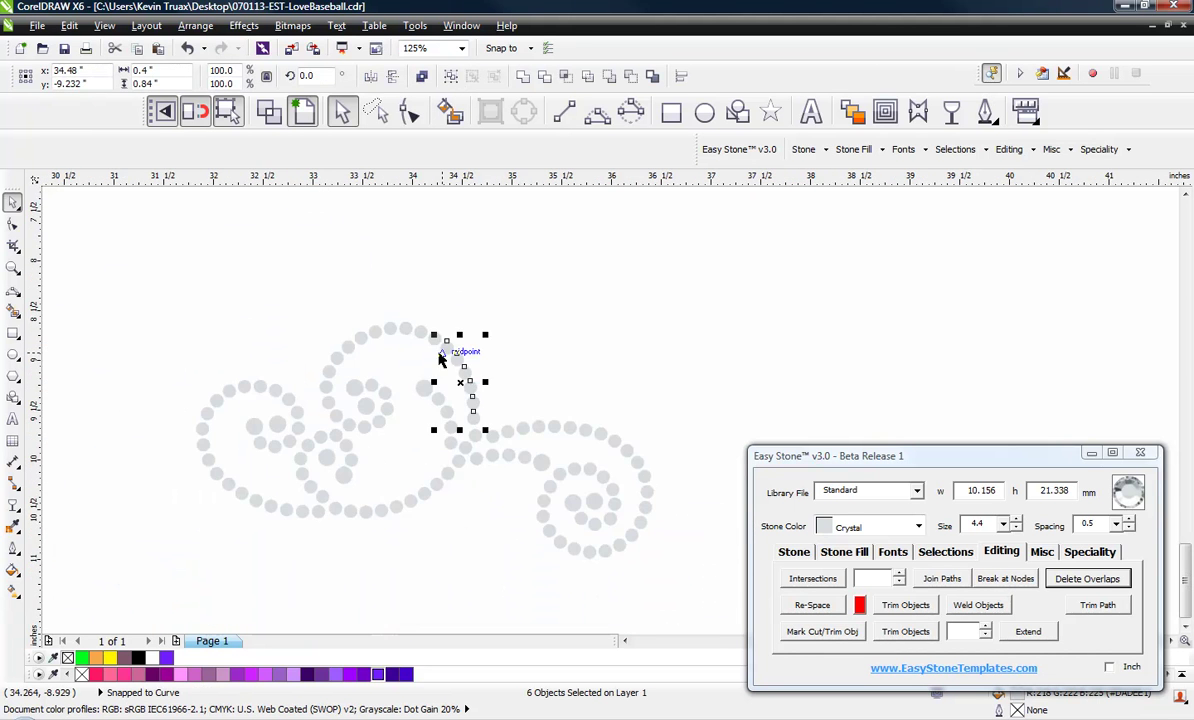
scroll(438, 330, "up", 2)
left_click(370, 296, "shift")
scroll(466, 381, "down", 1)
scroll(471, 388, "up", 1)
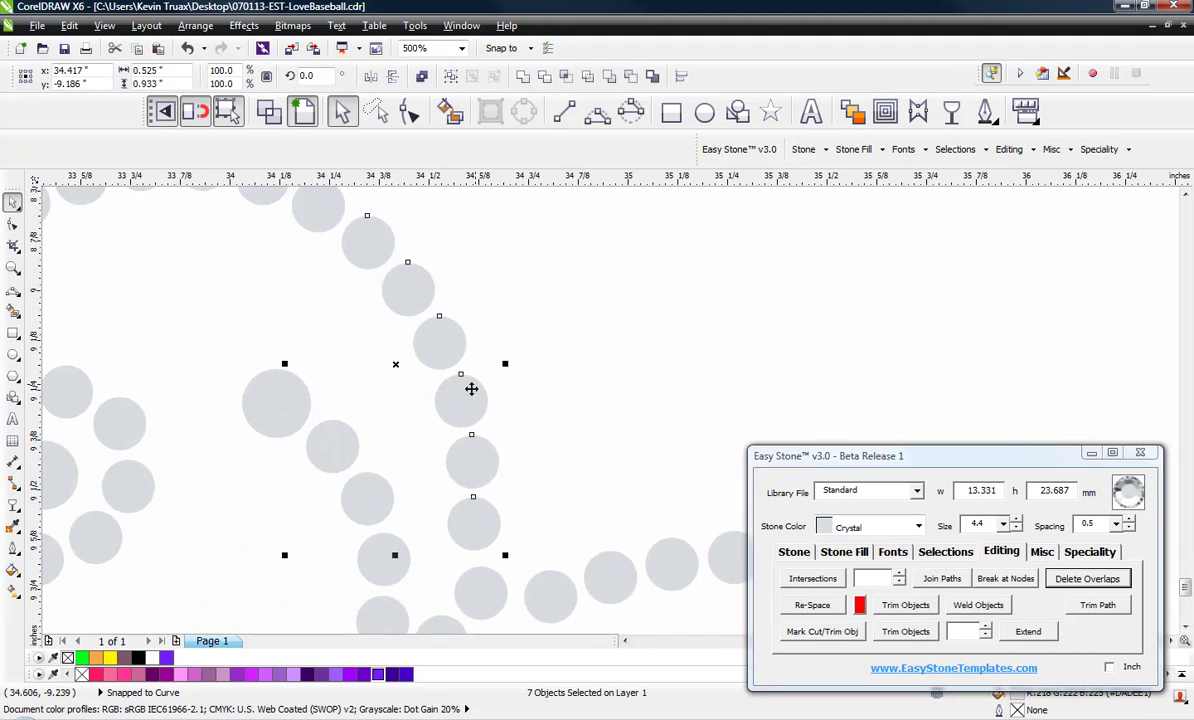
left_click_drag(471, 388, 527, 363)
Change the seven copied stones to size 2.6 using Resize/Replace.
left_click(1003, 524)
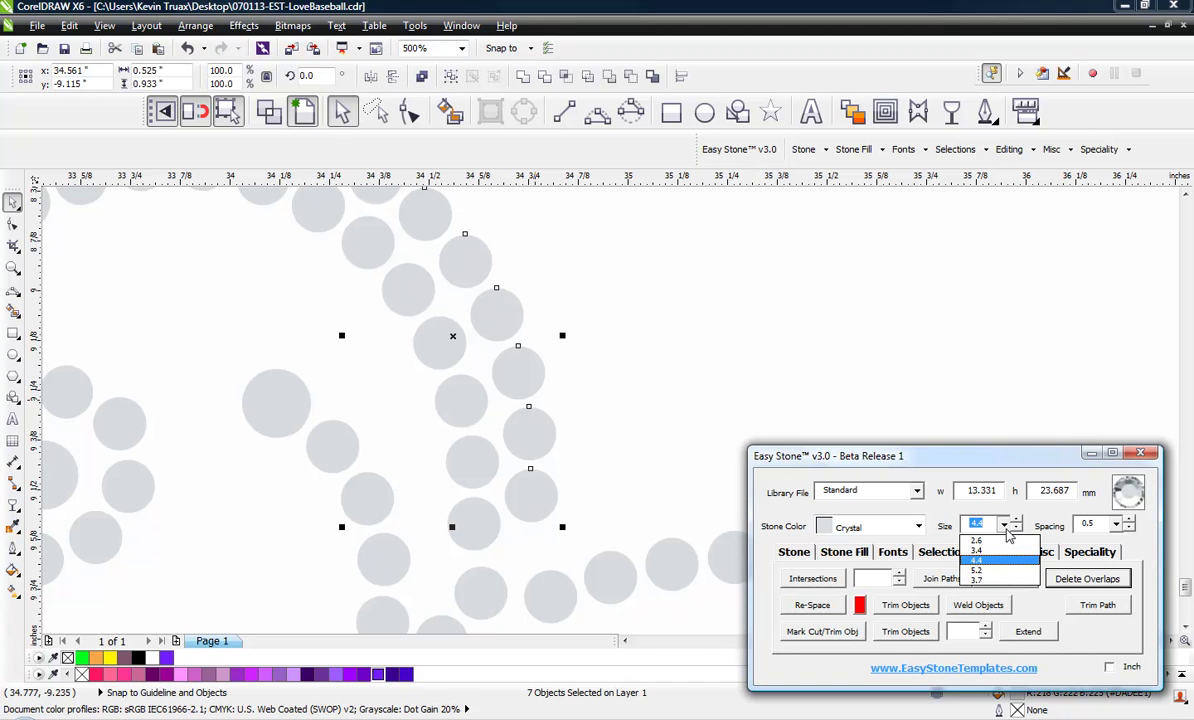
left_click(977, 540)
left_click(795, 554)
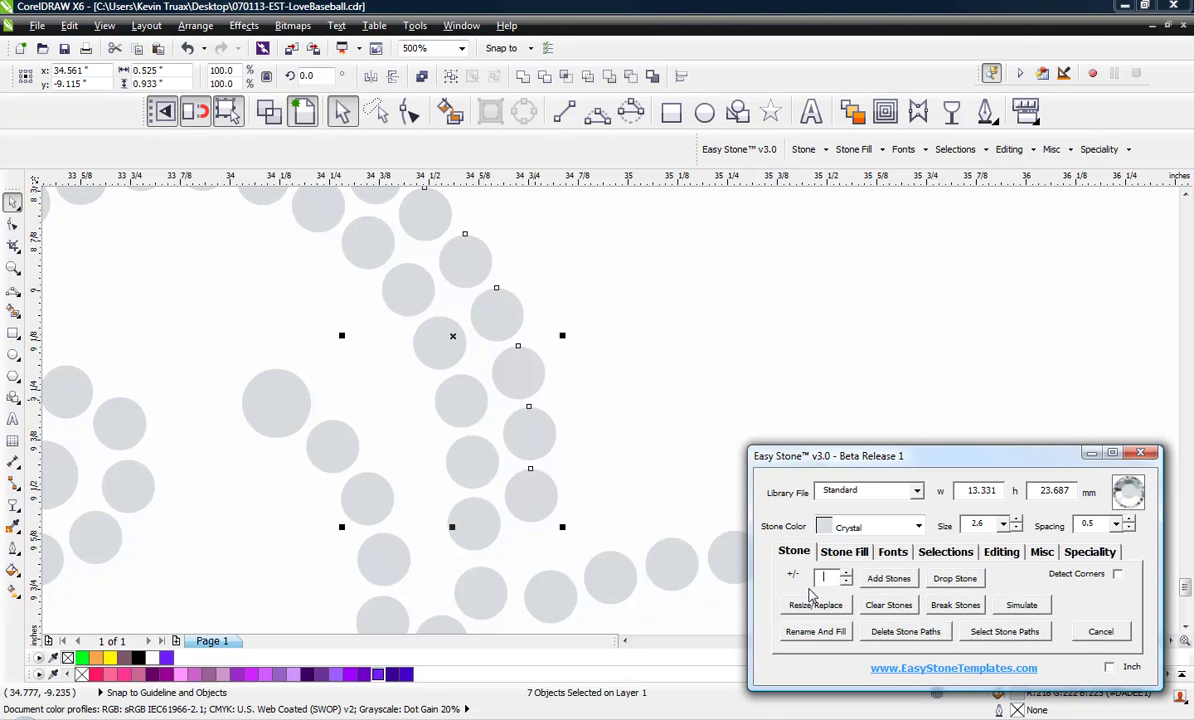
left_click(814, 609)
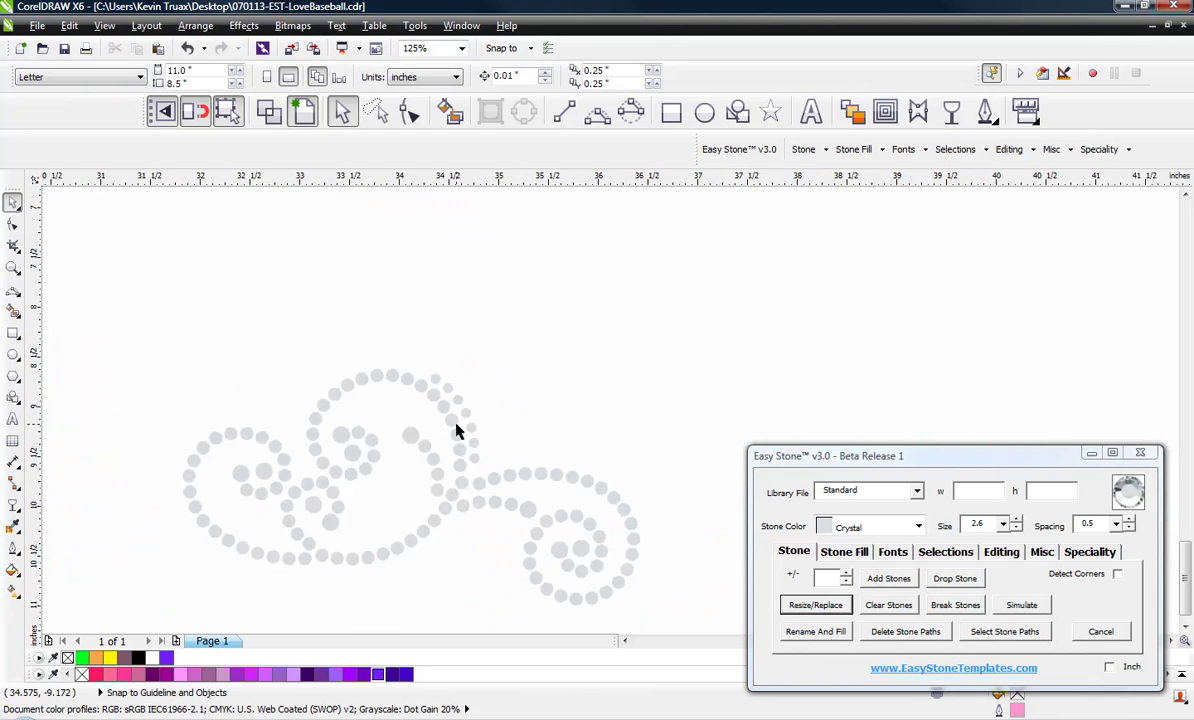
Move the seven small outer stones closer to the large curl, centring the row at X 34.544, Y -9.14 inches.
left_click(380, 250)
left_click(421, 276, "shift")
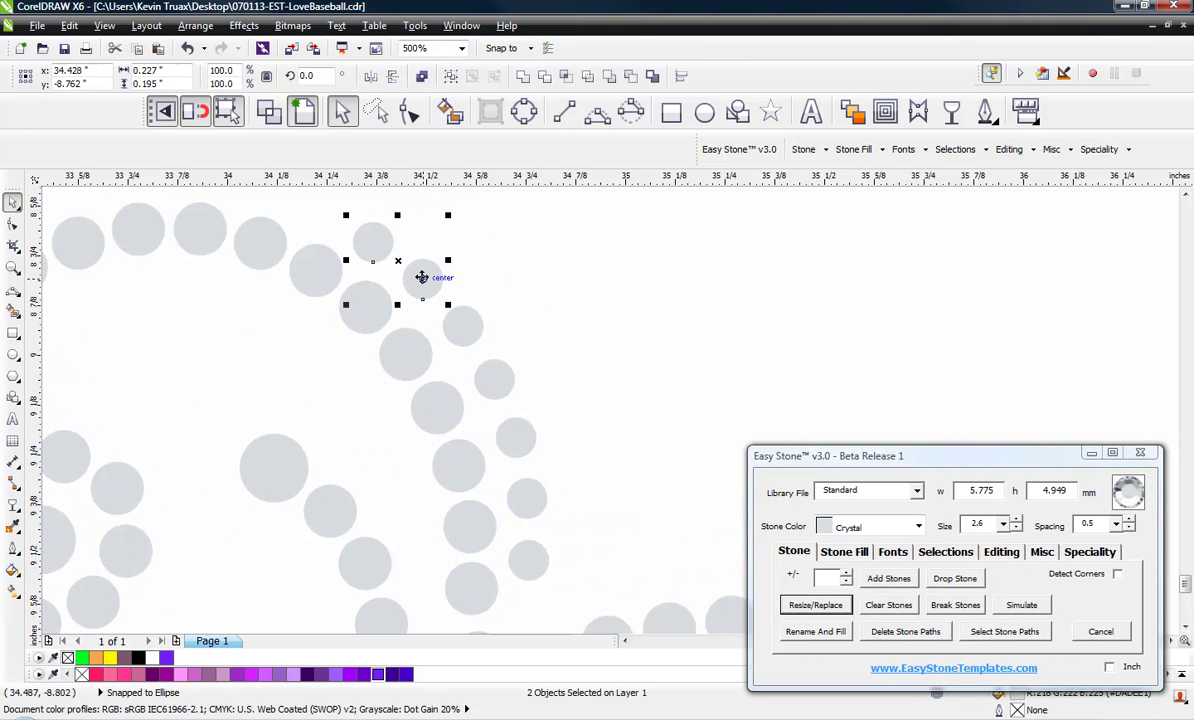
left_click(462, 326, "shift")
left_click(493, 380, "shift")
left_click(507, 434, "shift")
left_click(525, 493, "shift")
left_click(528, 552, "shift")
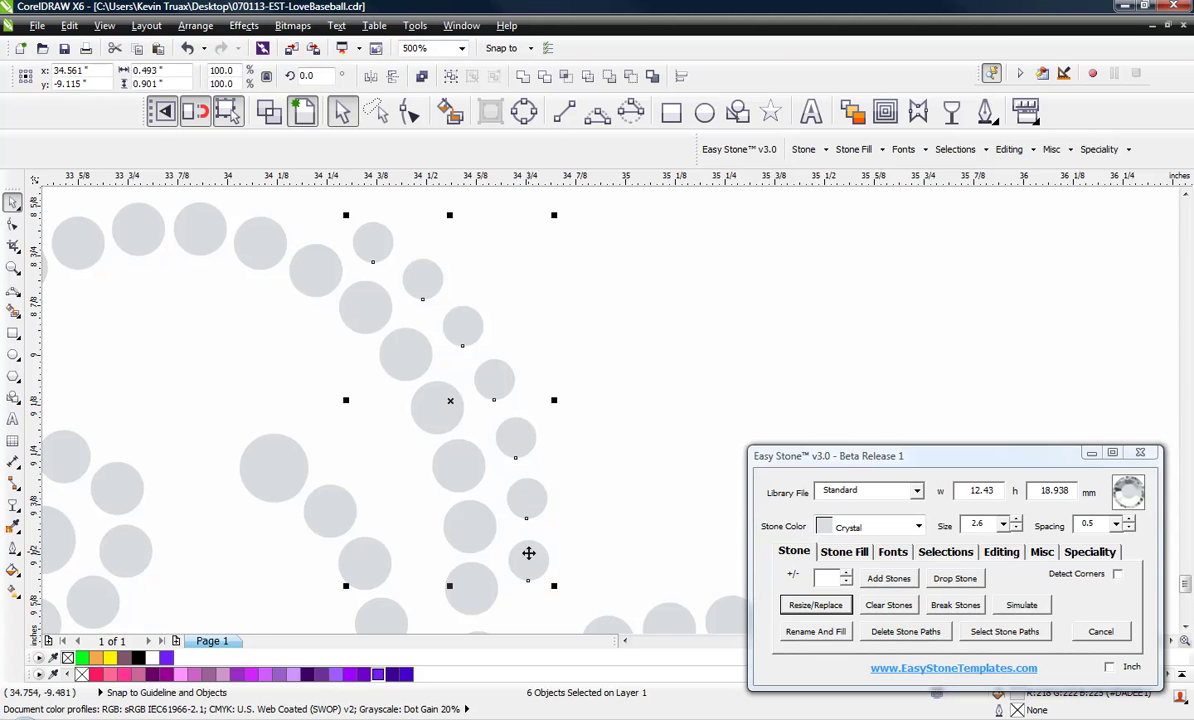
scroll(482, 376, "up", 2)
left_click_drag(484, 375, 486, 413)
scroll(581, 333, "down", 2)
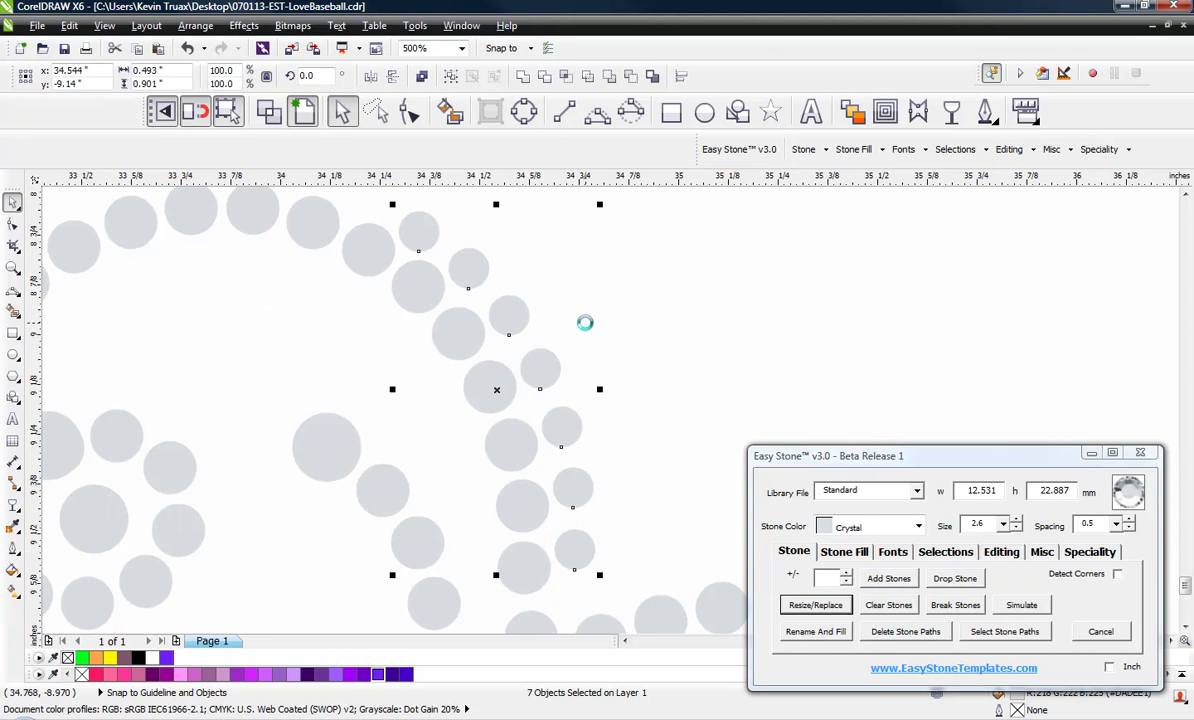
left_click(578, 337)
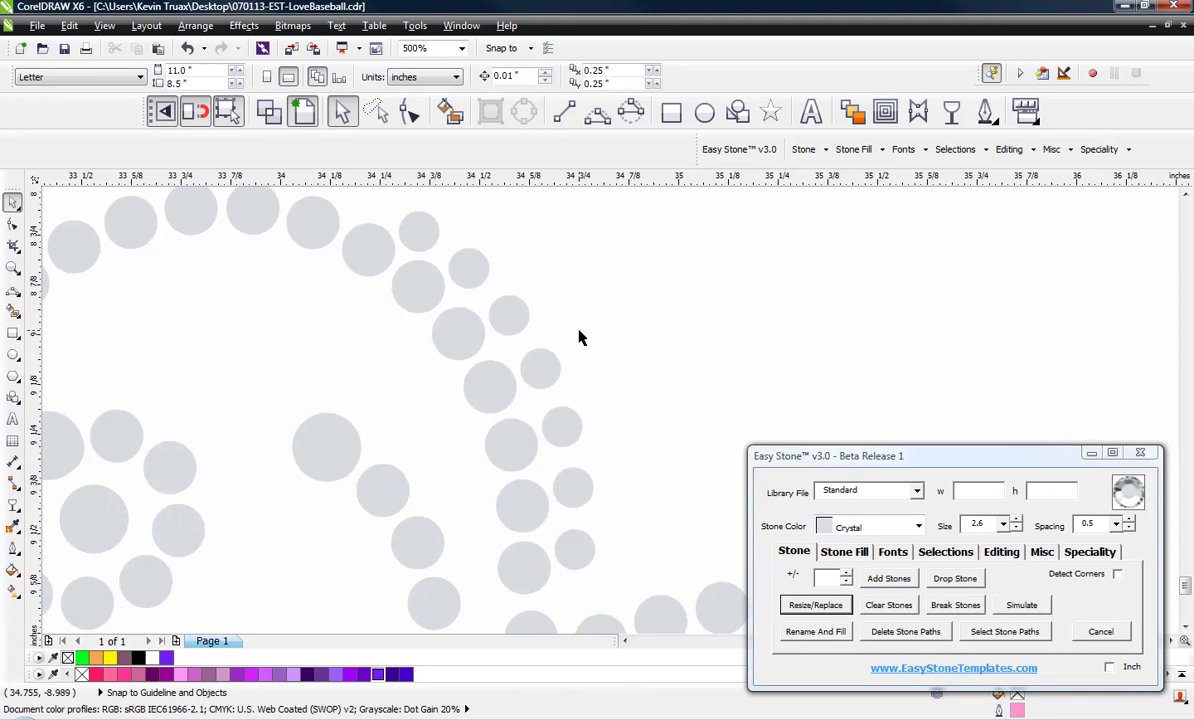
Add two copies of the small stone between the existing stones in the middle of the outer row.
left_click(549, 386)
left_click_drag(549, 388, 525, 333)
left_click(616, 245)
Draw a three-point curve from the centre of the row's uppermost small stone to its lowest, bowed outward through the row.
left_click(597, 114)
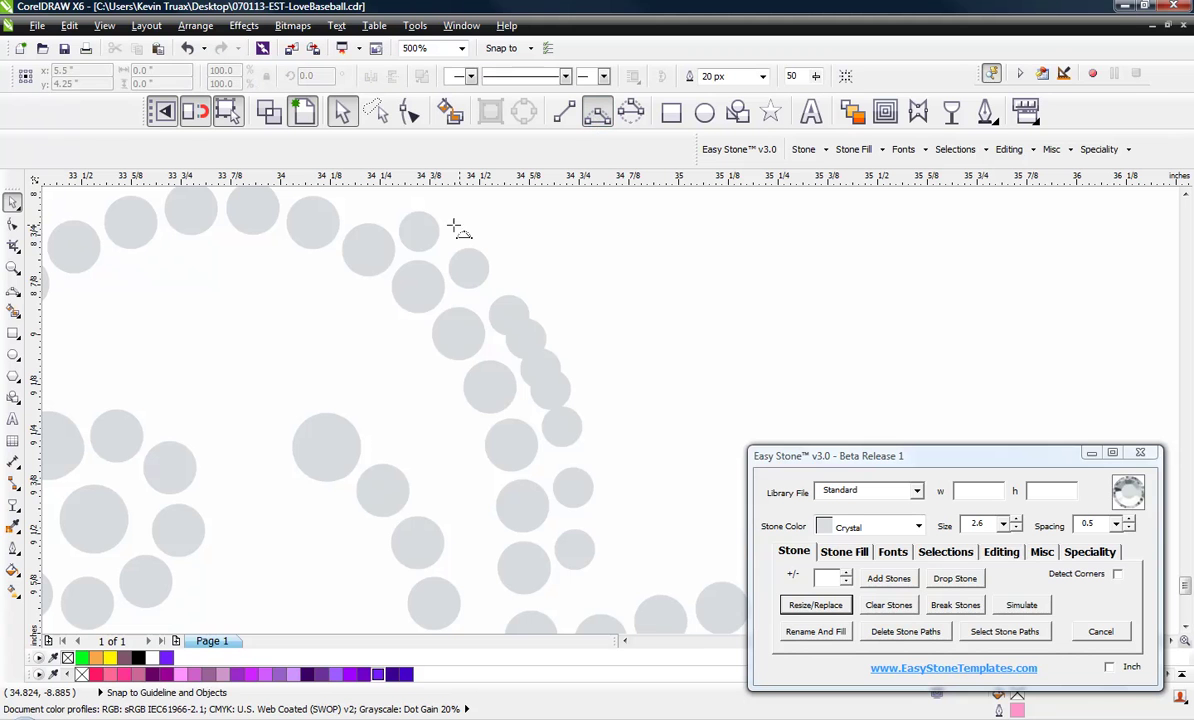
left_click_drag(511, 403, 574, 547)
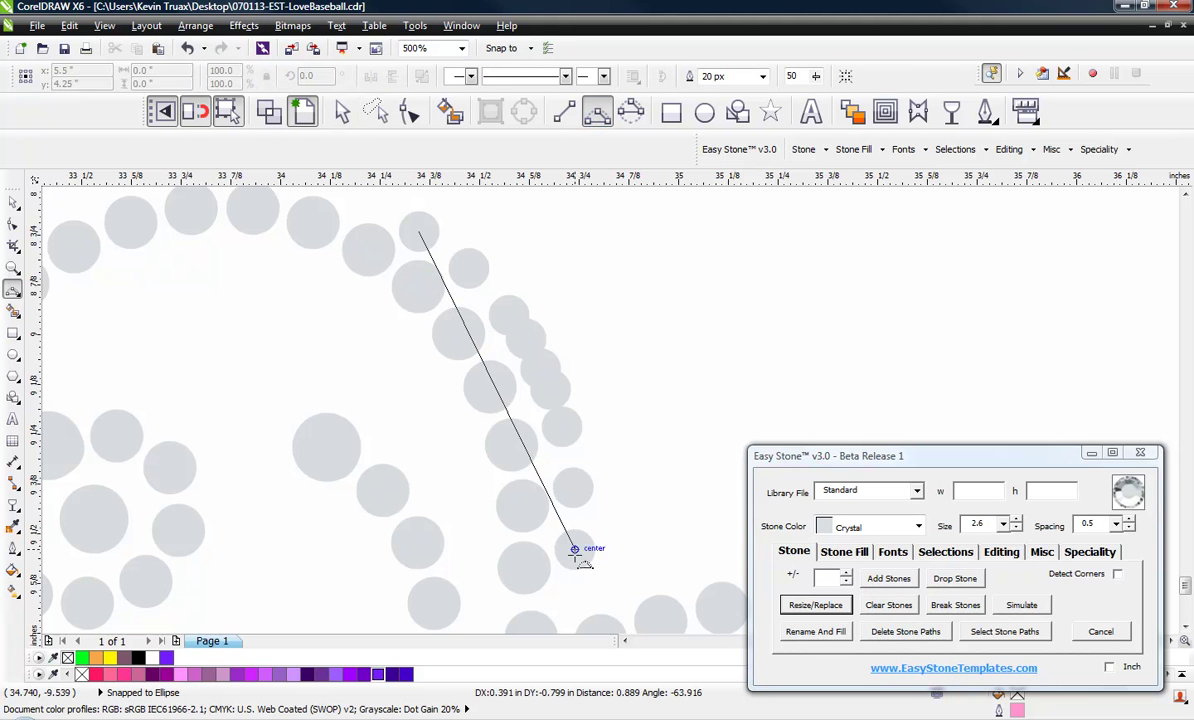
left_click(549, 390)
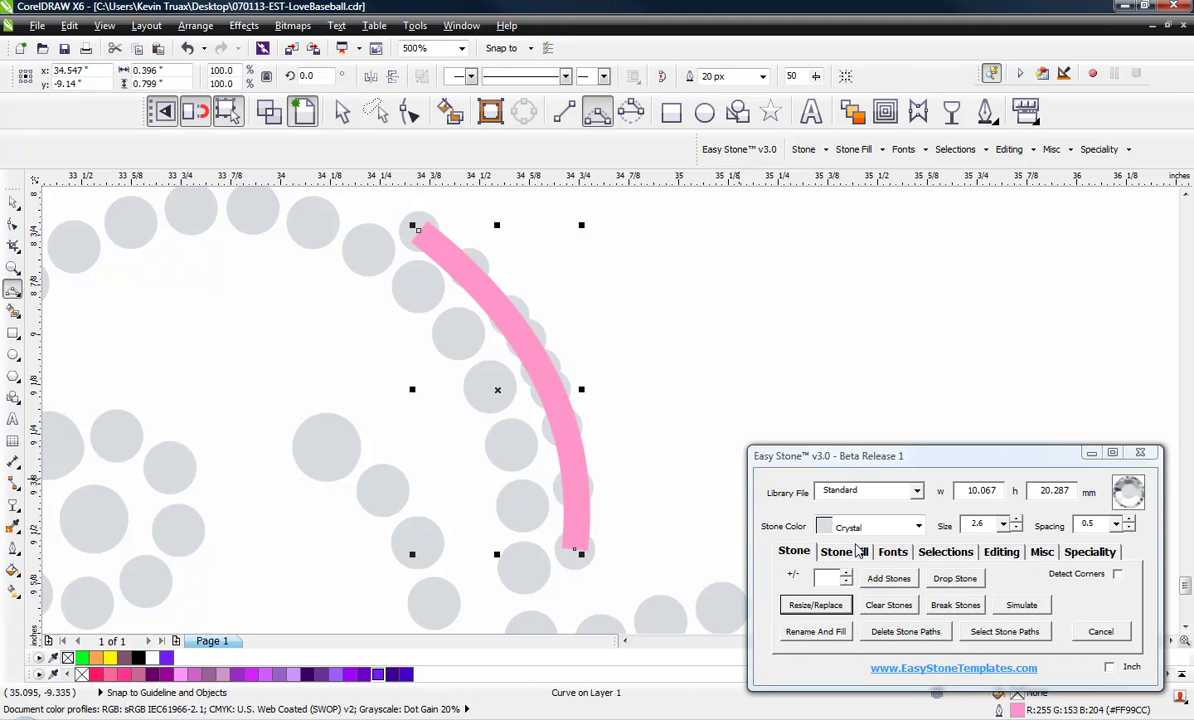
Re-space the small stones along the drawn curve, then delete the curve.
left_click(1001, 551)
left_click(812, 605)
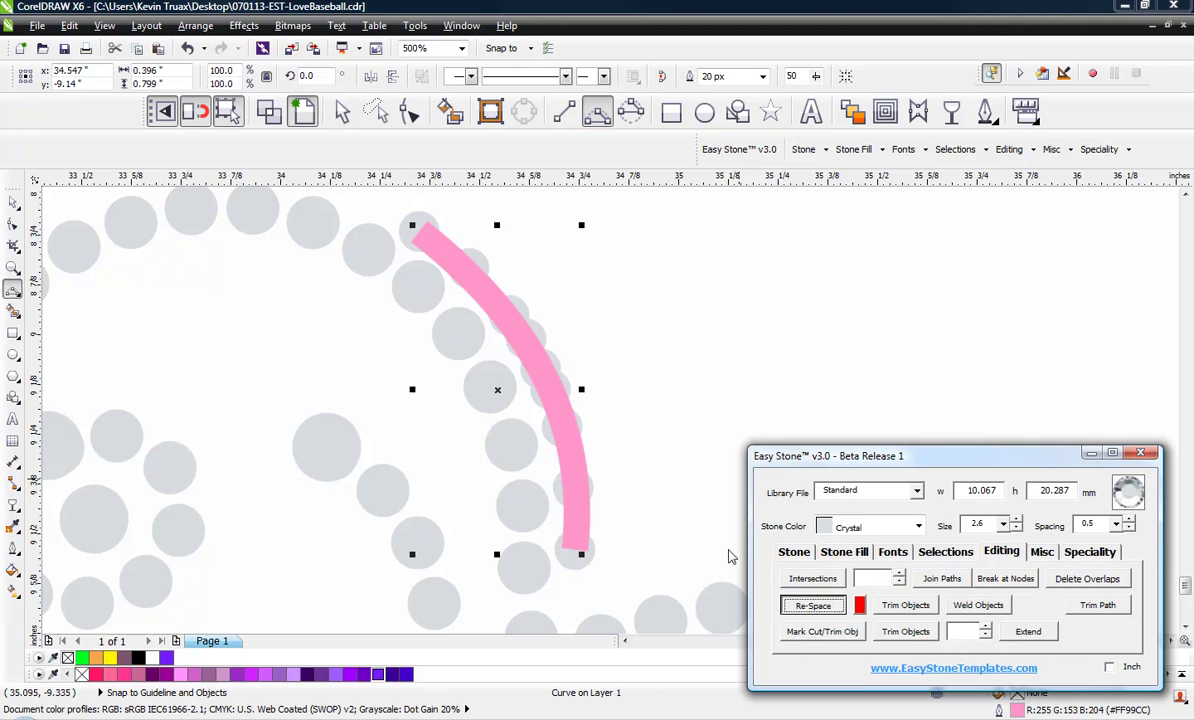
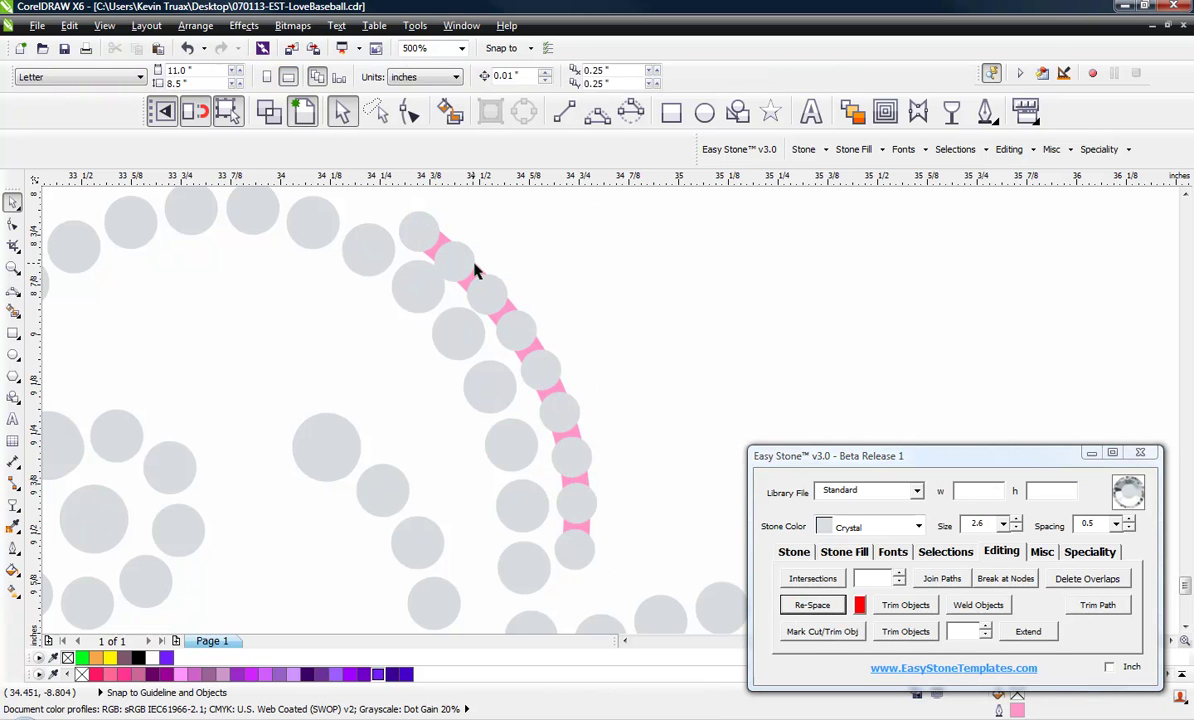
scroll(474, 275, "up", 4)
left_click(578, 381)
scroll(488, 294, "down", 4)
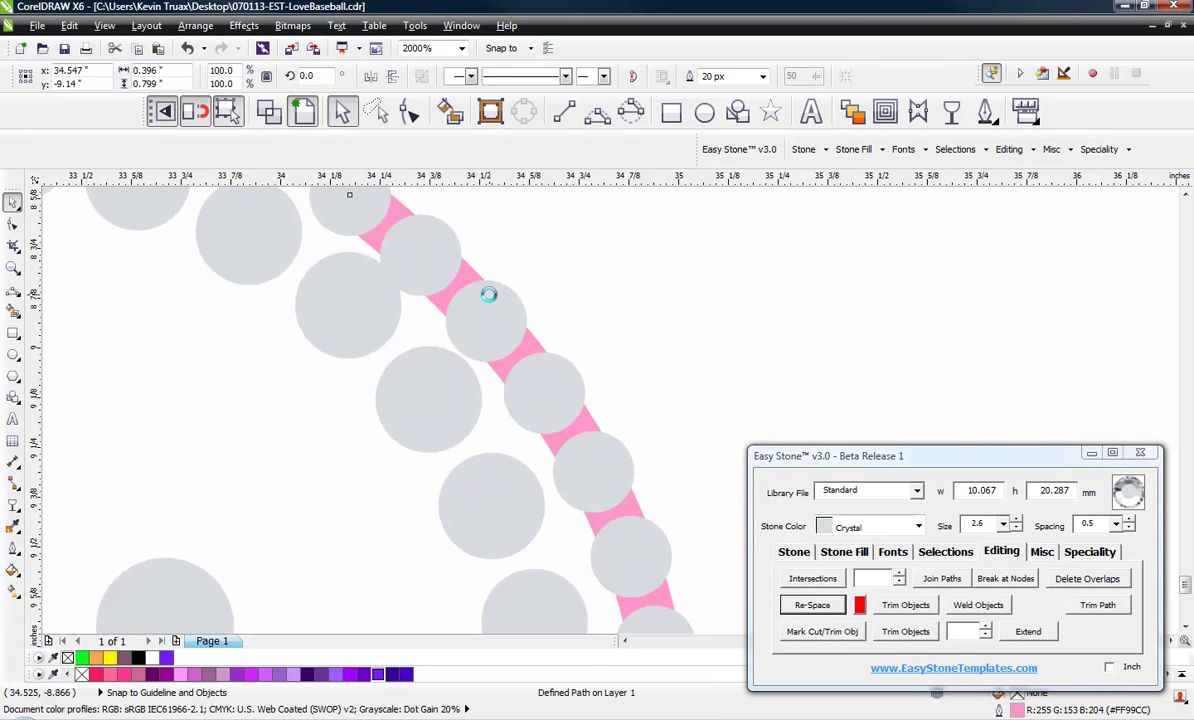
key("Delete")
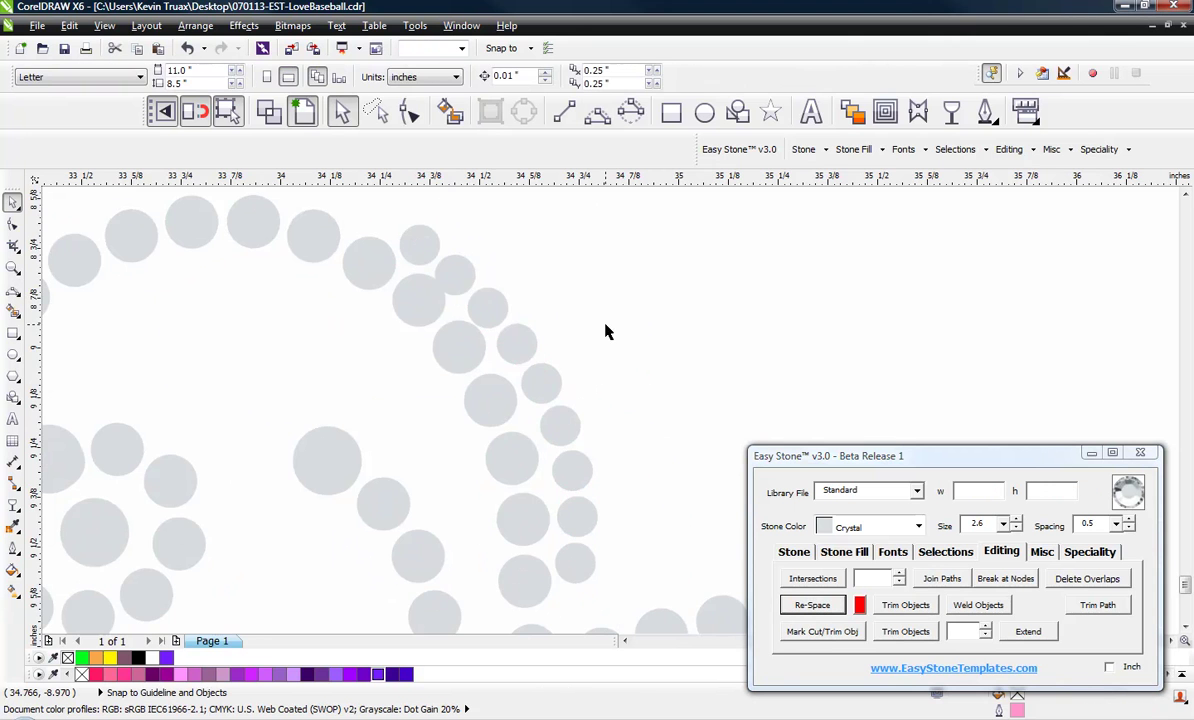
Shift the crowded small stones near the row's upper end outward from the large curl, one of them to X 34.539, Y -8.882.
scroll(504, 341, "up", 4)
left_click_drag(570, 400, 584, 392)
left_click_drag(480, 293, 506, 259)
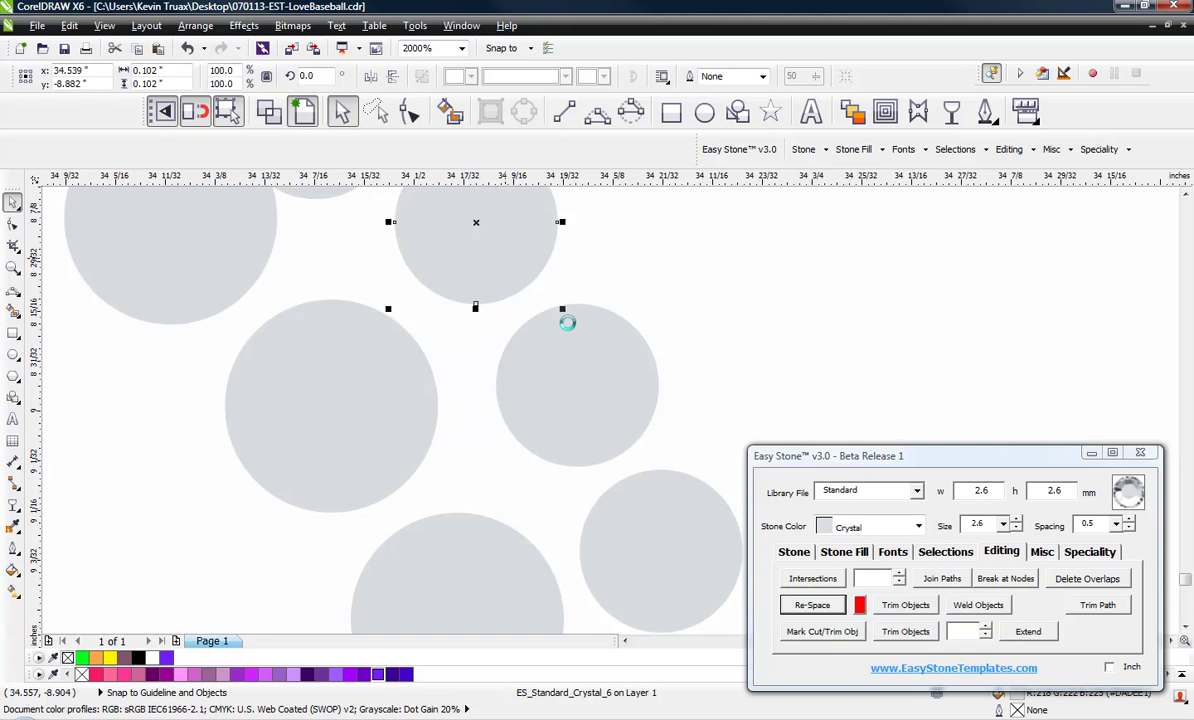
scroll(565, 320, "down", 2)
scroll(459, 199, "up", 1)
left_click_drag(426, 277, 460, 245)
scroll(592, 370, "down", 2)
scroll(537, 306, "up", 2)
left_click_drag(448, 341, 485, 296)
scroll(571, 289, "down", 1)
left_click(571, 289)
scroll(565, 280, "down", 4)
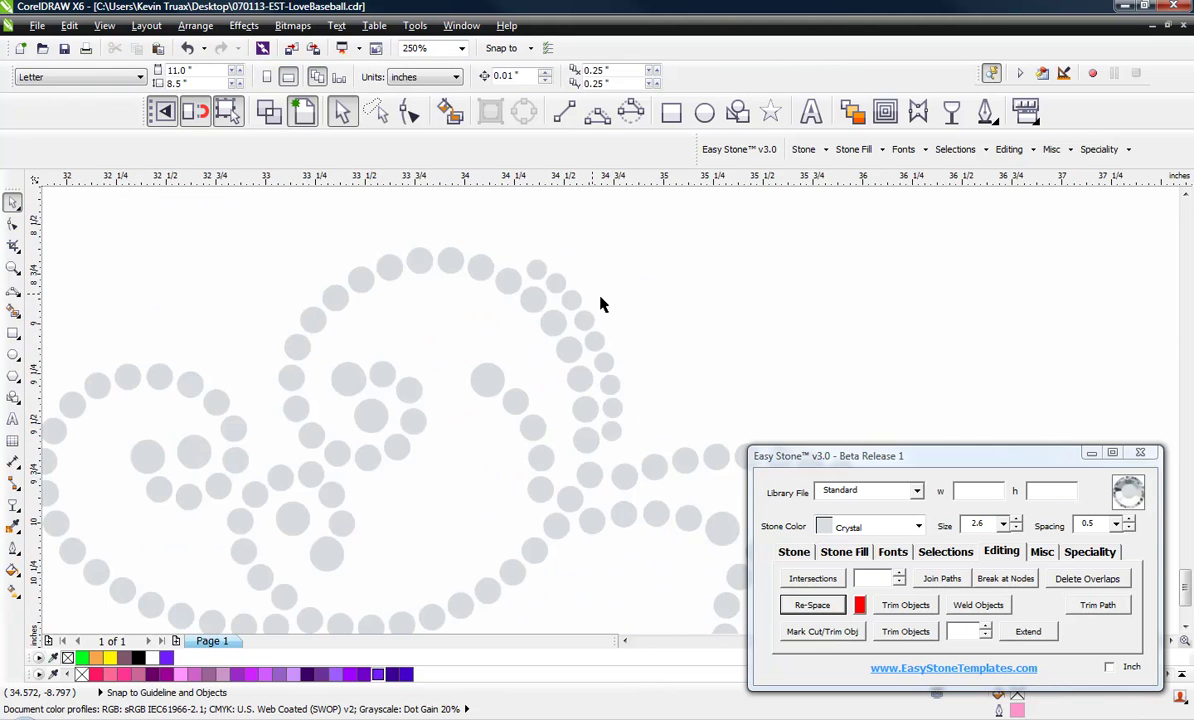
scroll(550, 290, "down", 2)
scroll(555, 300, "up", 2)
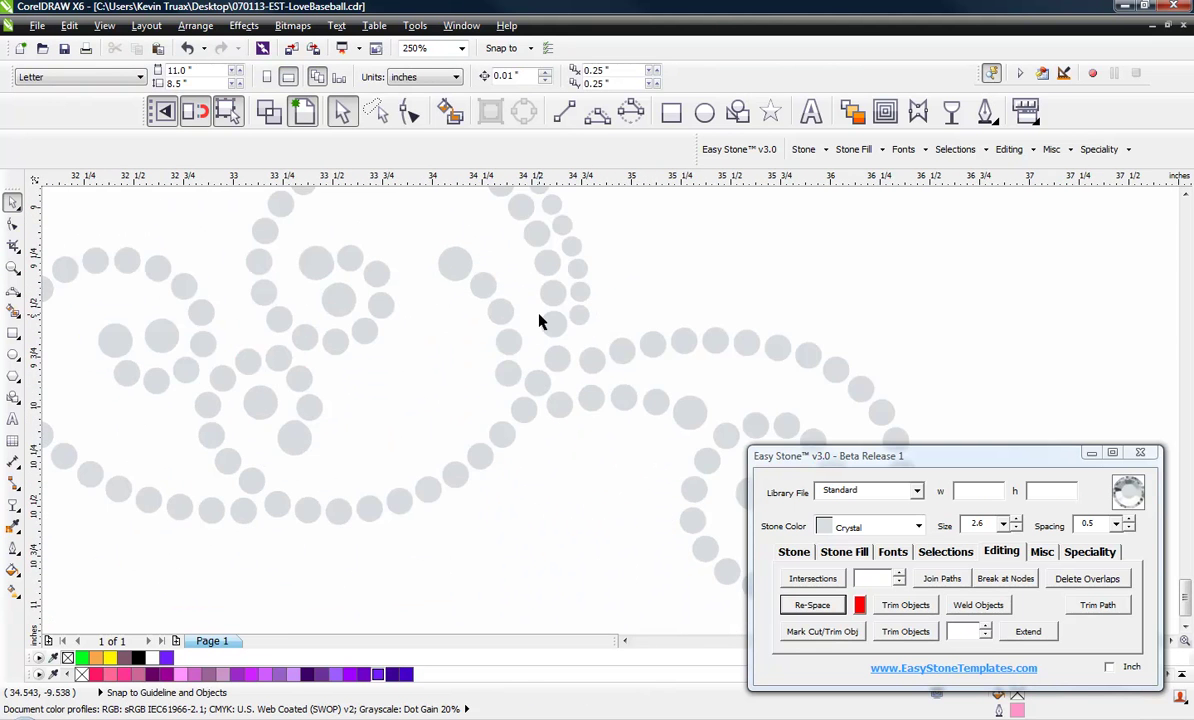
scroll(430, 340, "down", 1)
scroll(453, 381, "up", 1)
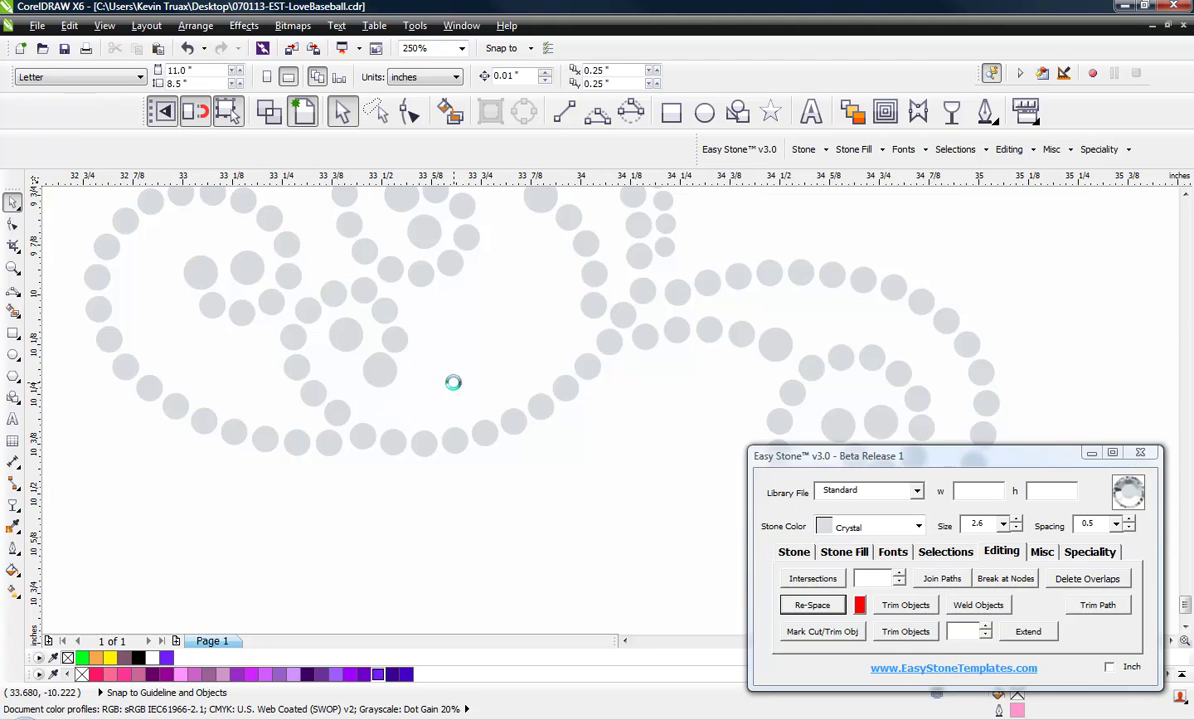
Draw a 3-point curve about 0.82 × 0.39 in through the stones on the lower-right sweep of the large swirl.
scroll(453, 381, "up", 1)
left_click(597, 112)
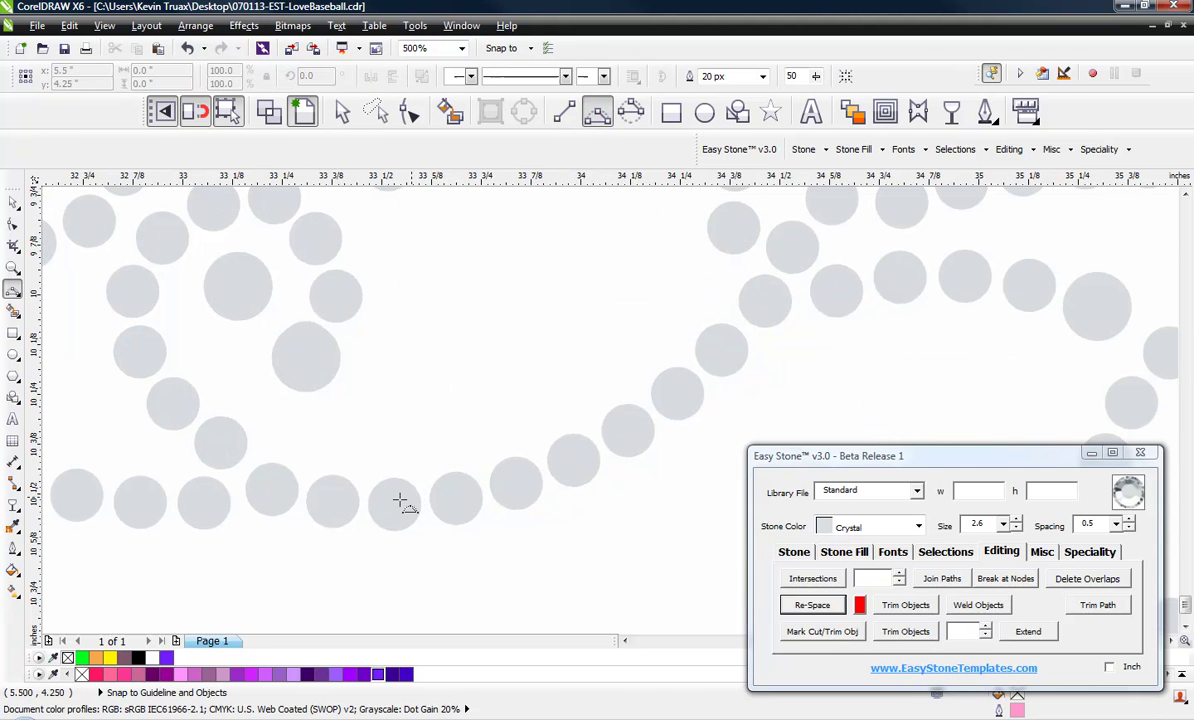
left_click_drag(398, 501, 720, 352)
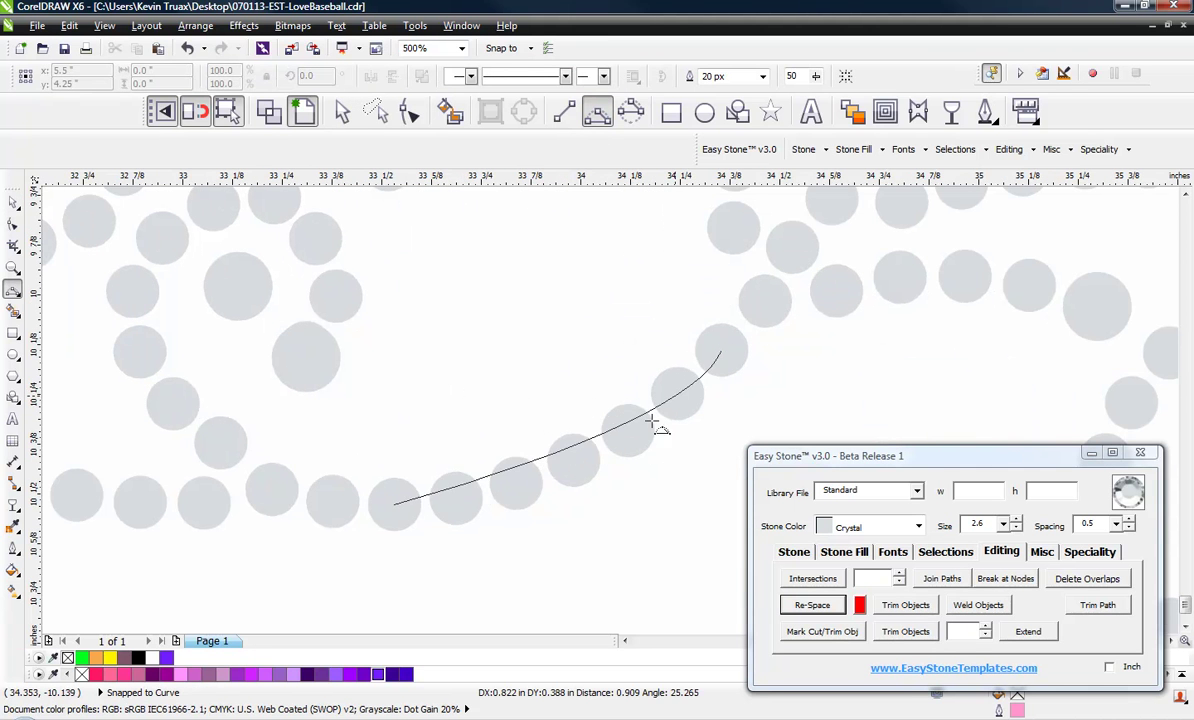
left_click(572, 459)
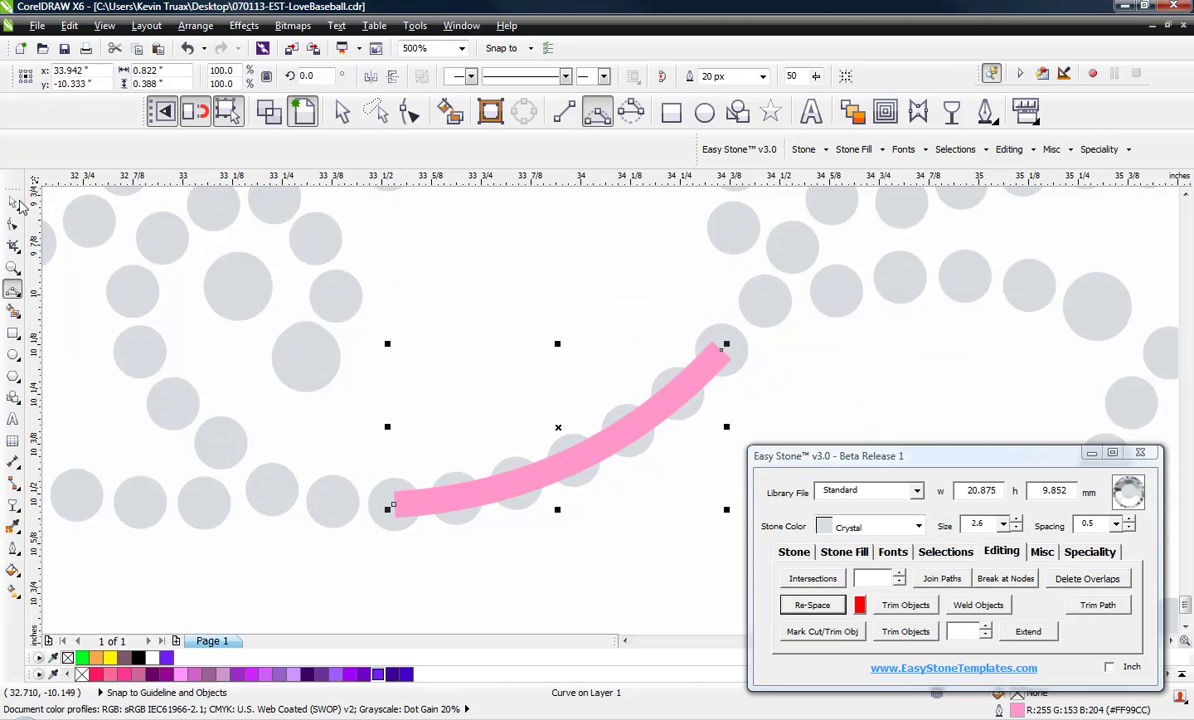
Move the curve about 0.06 in left and 0.12 in up, inside and parallel to the stone row.
key("space")
left_click_drag(599, 456, 568, 411)
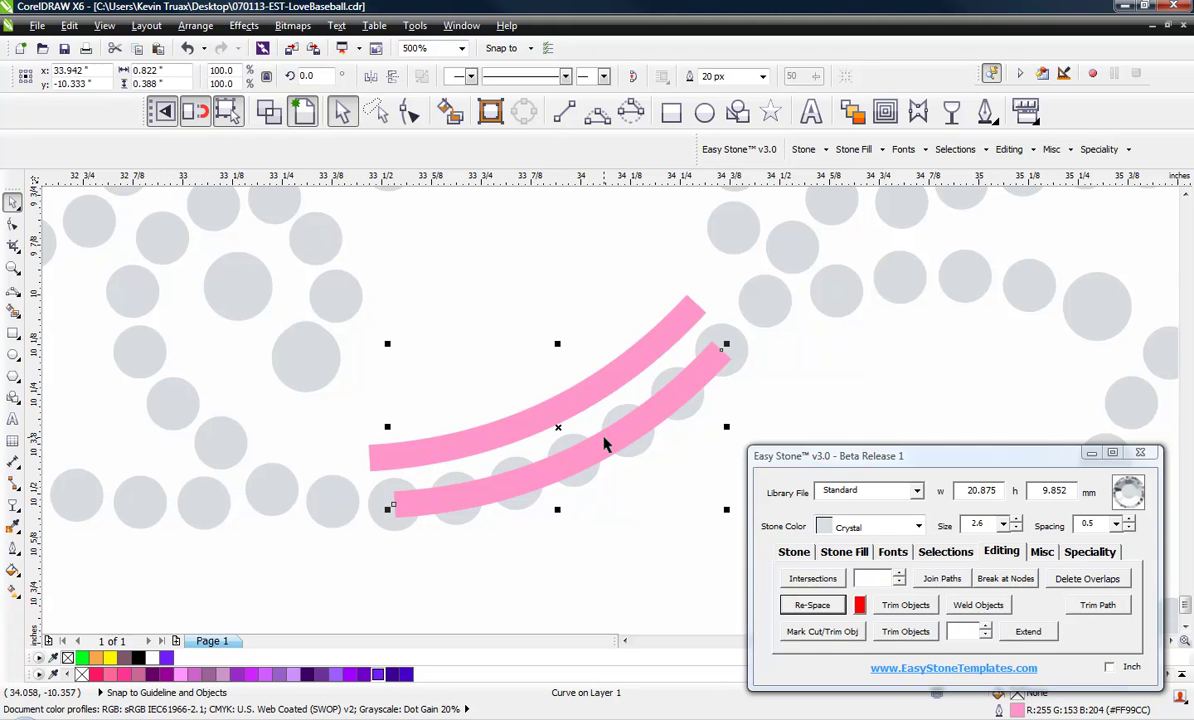
key("ctrl+z")
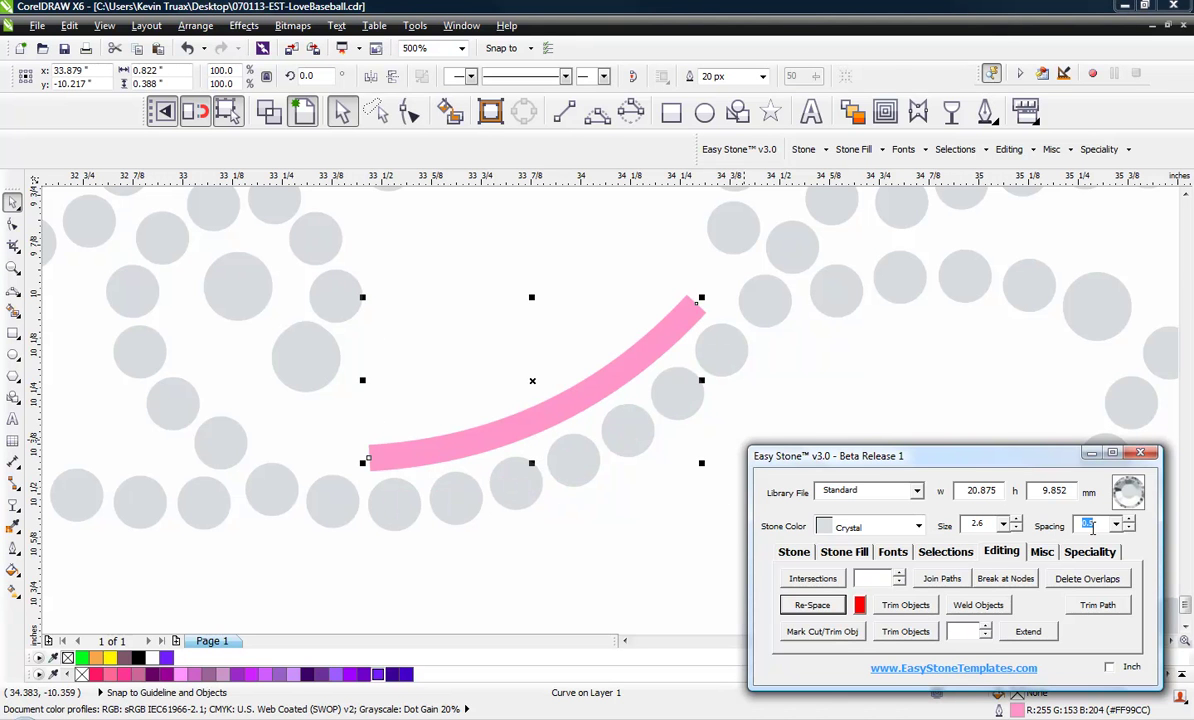
Add 2.6 mm Crystal stones with 0.5 spacing along the offset curve and delete its stone path.
left_click(794, 556)
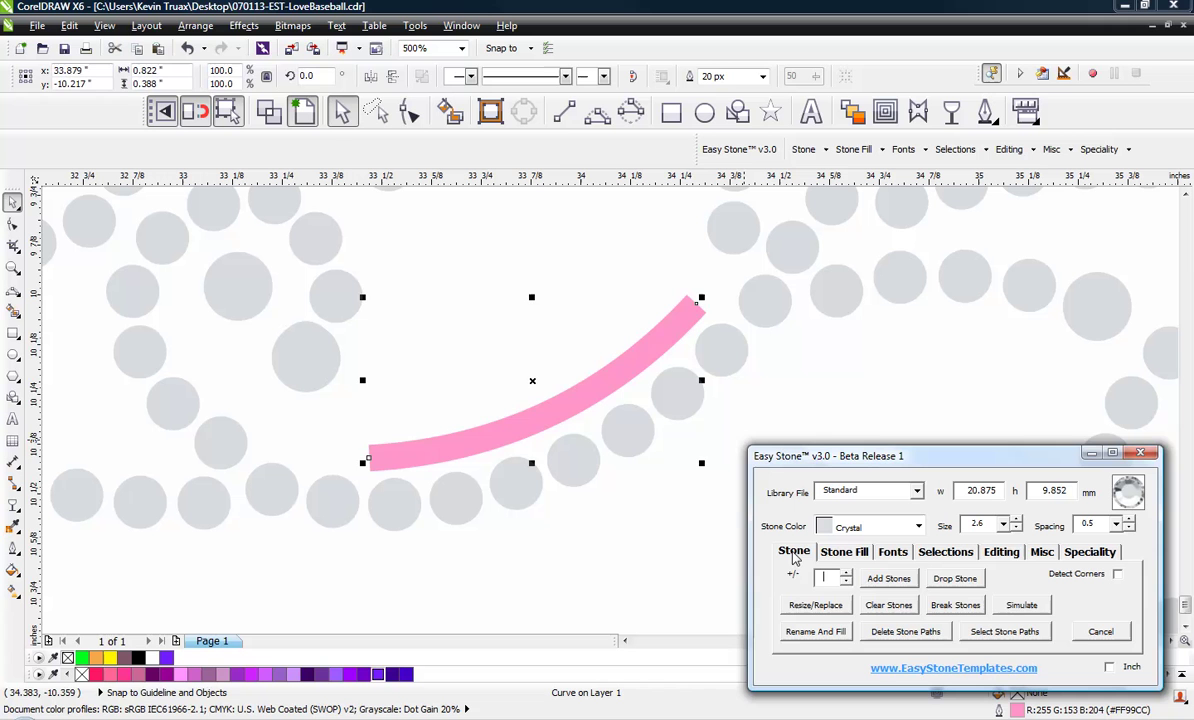
left_click(868, 579)
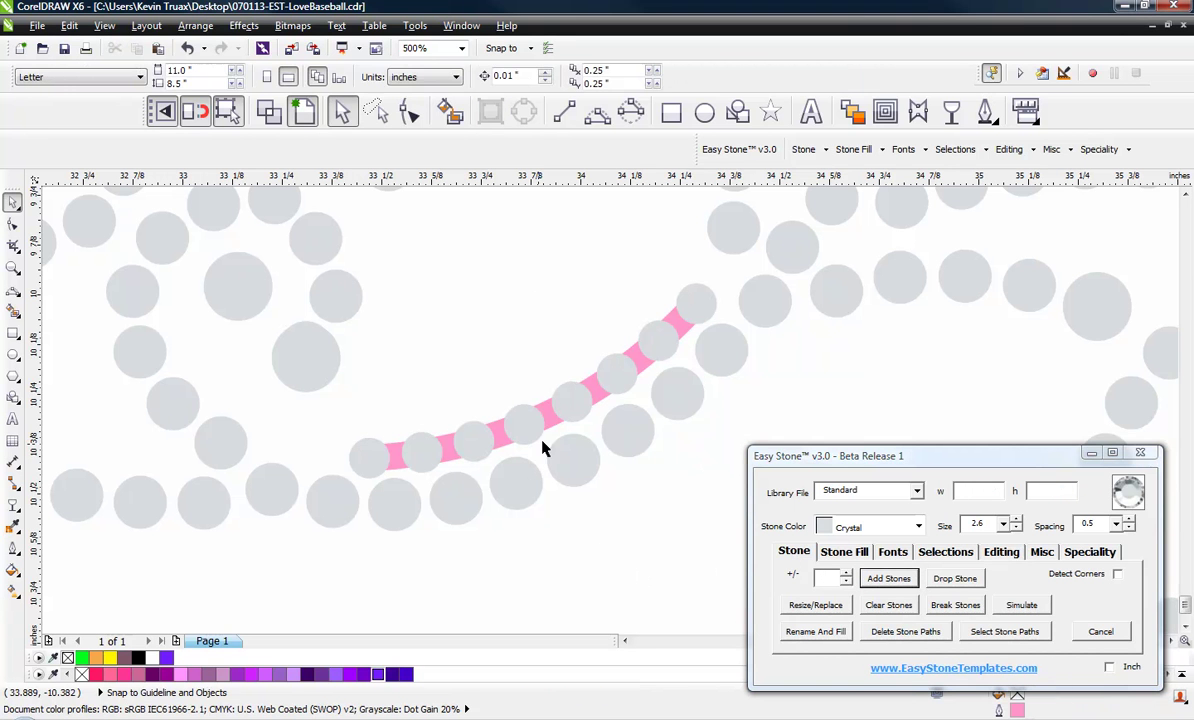
left_click(553, 428)
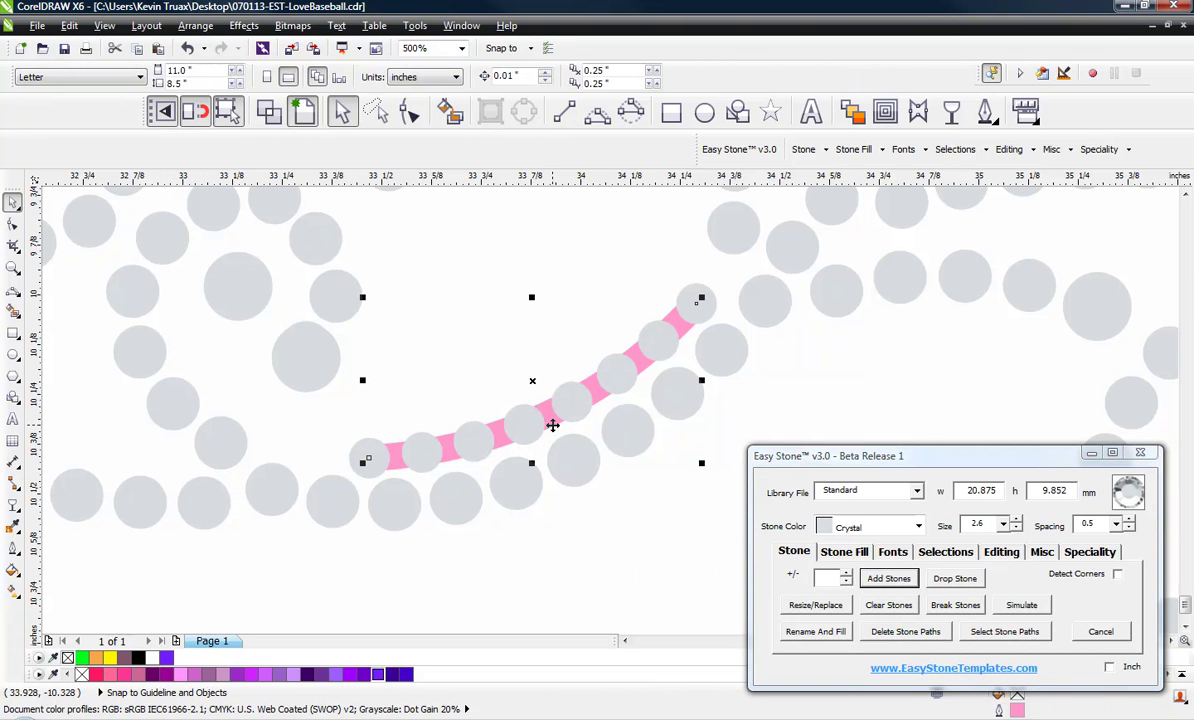
left_click(900, 637)
left_click(576, 418)
left_click(575, 425)
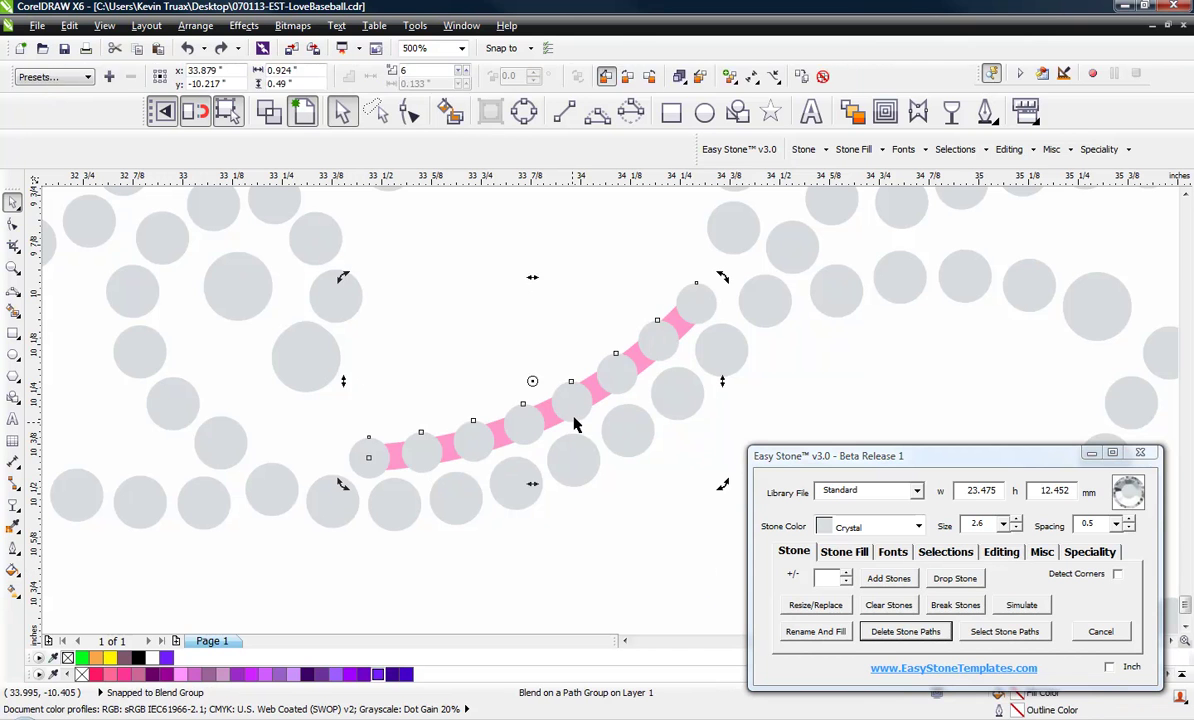
left_click(575, 425)
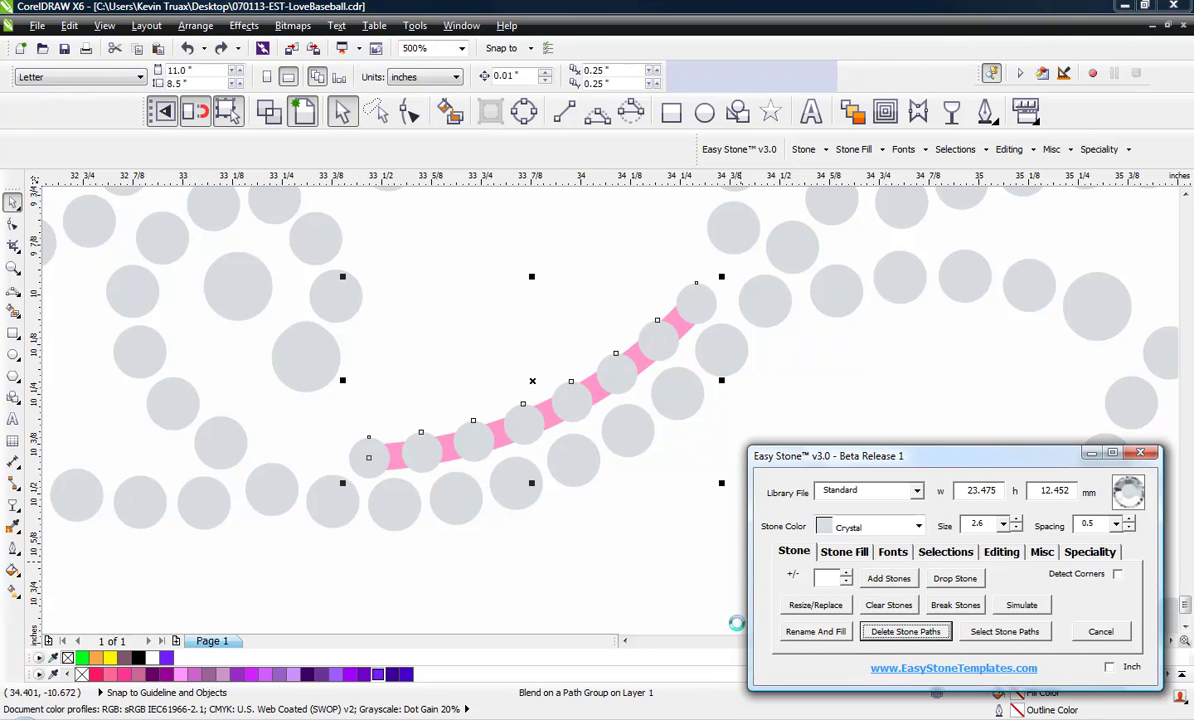
Draw a 3-point curve about 0.94 × 0.52 in through the stones along the lower-left sweep of the swirl.
scroll(533, 460, "down", 4)
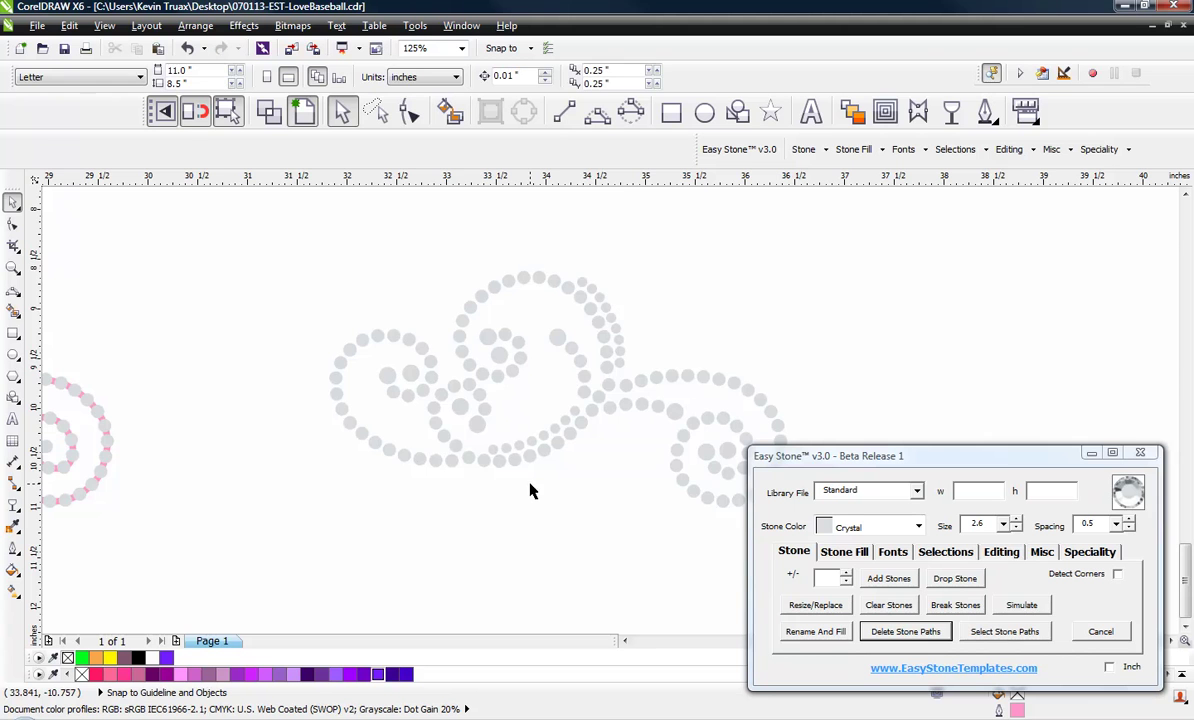
scroll(395, 435, "up", 2)
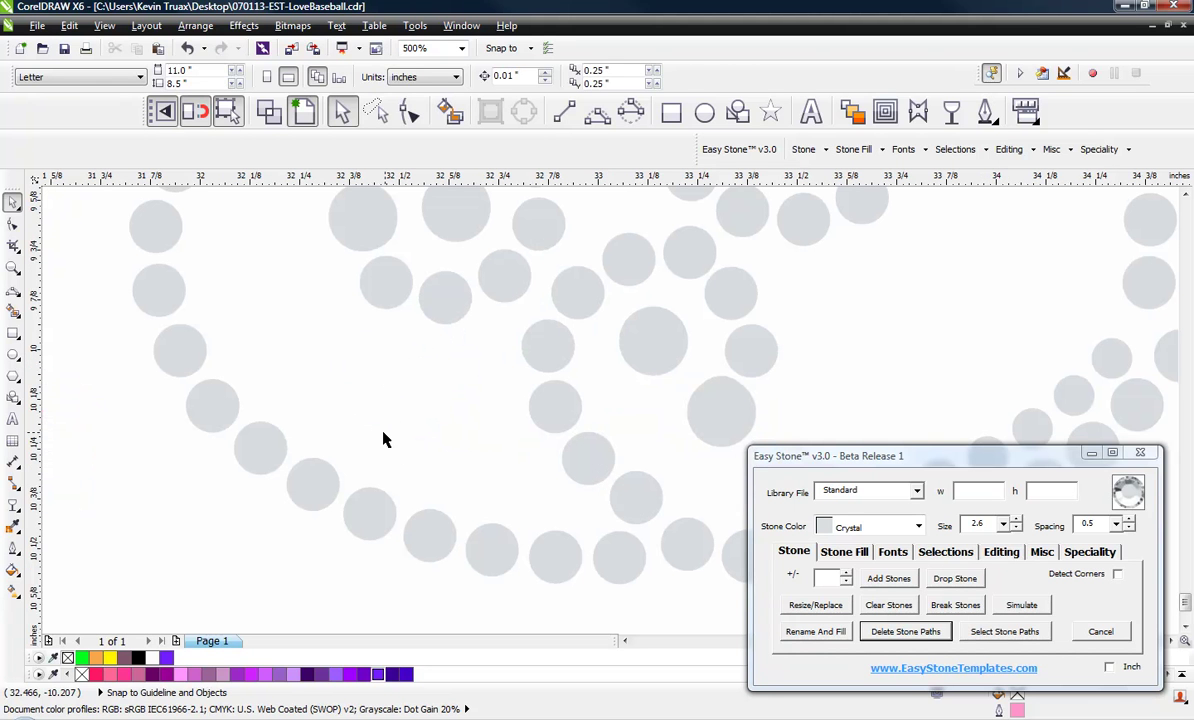
left_click(597, 112)
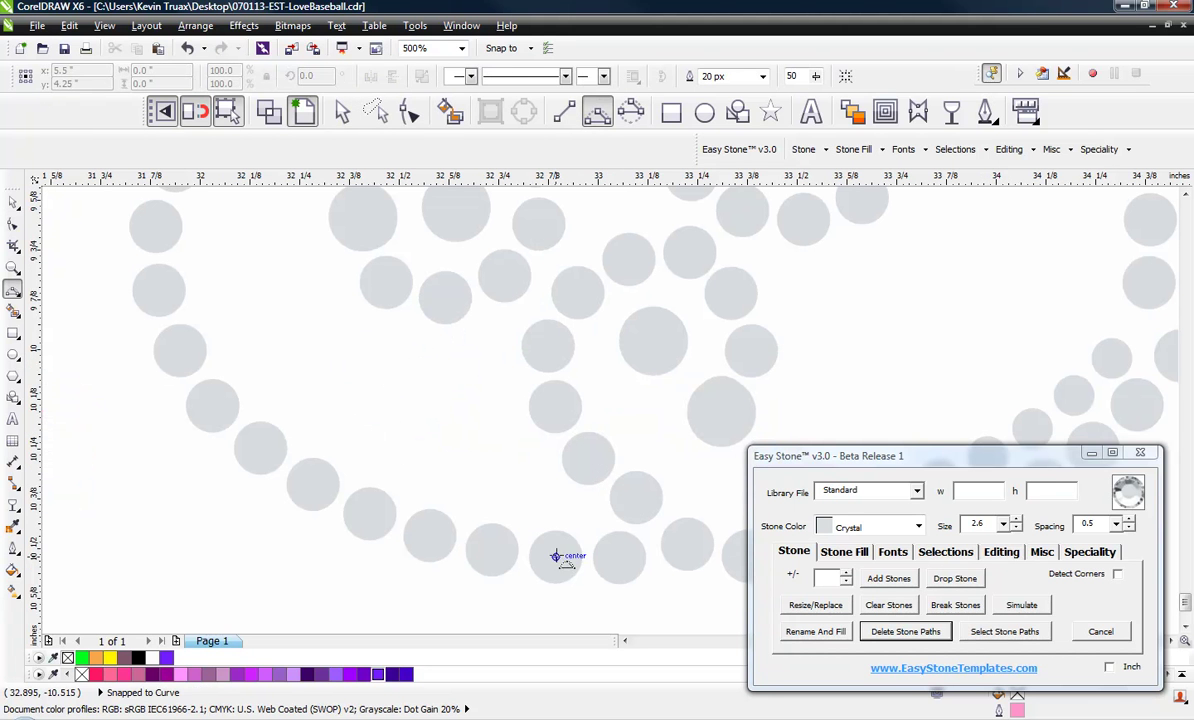
left_click_drag(556, 556, 183, 350)
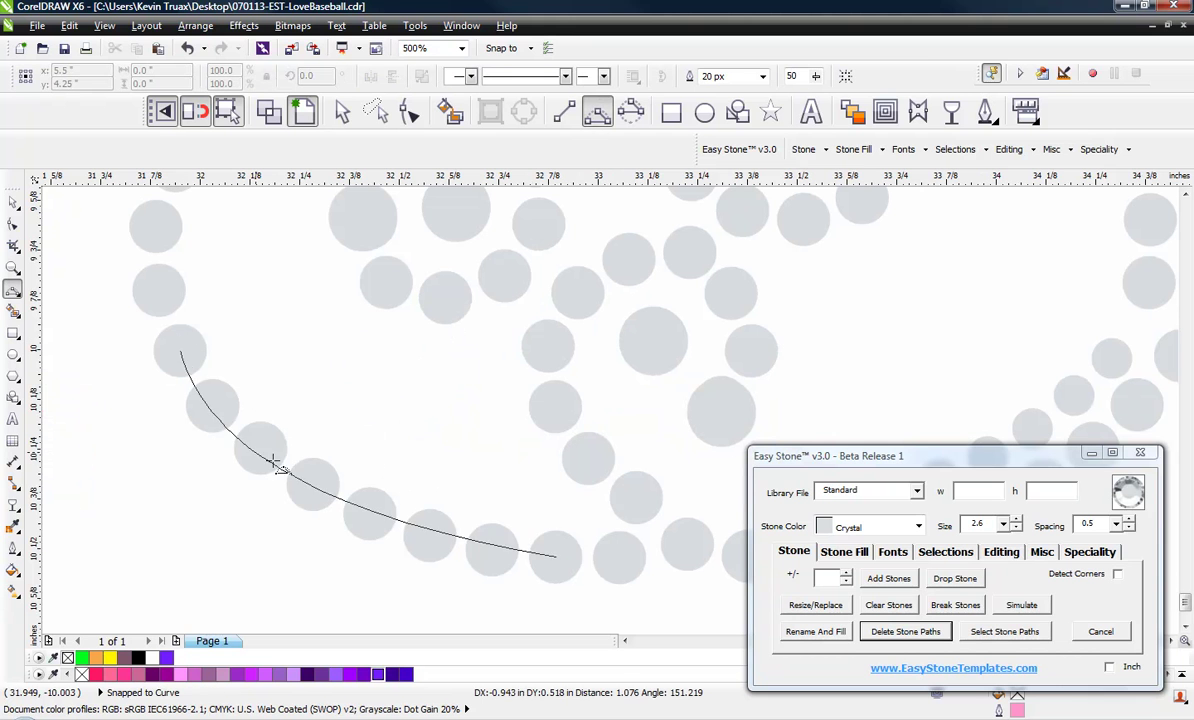
left_click(358, 510)
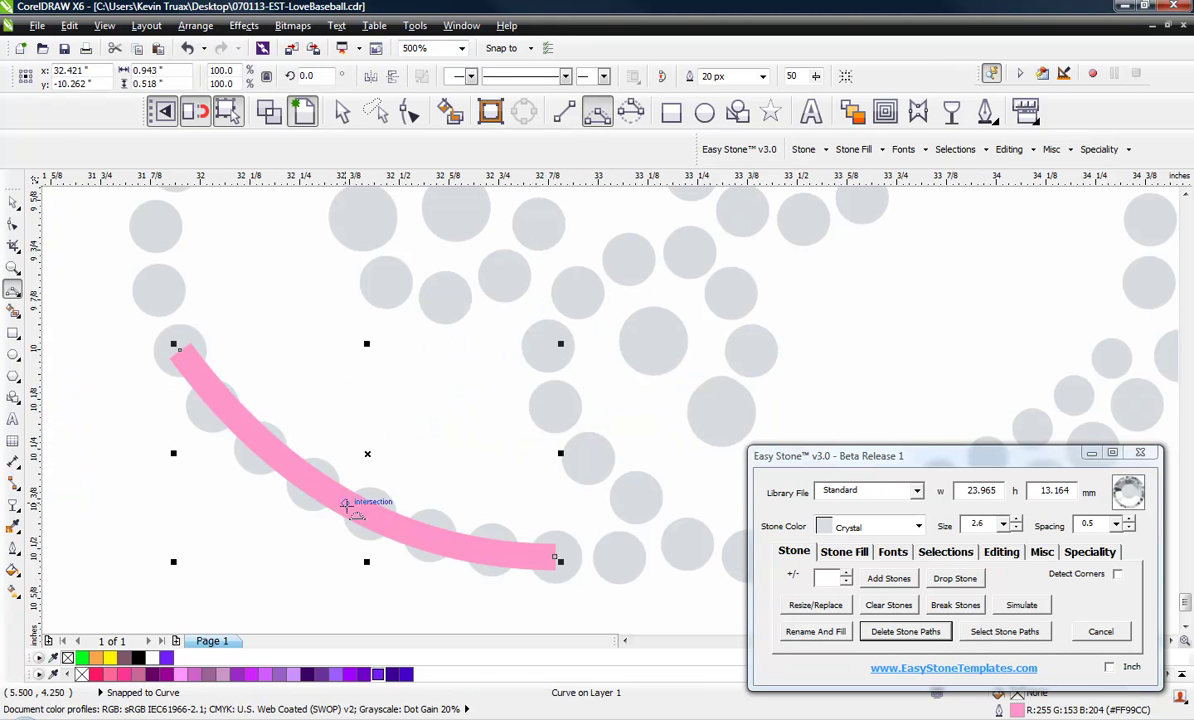
left_click_drag(365, 465, 300, 505)
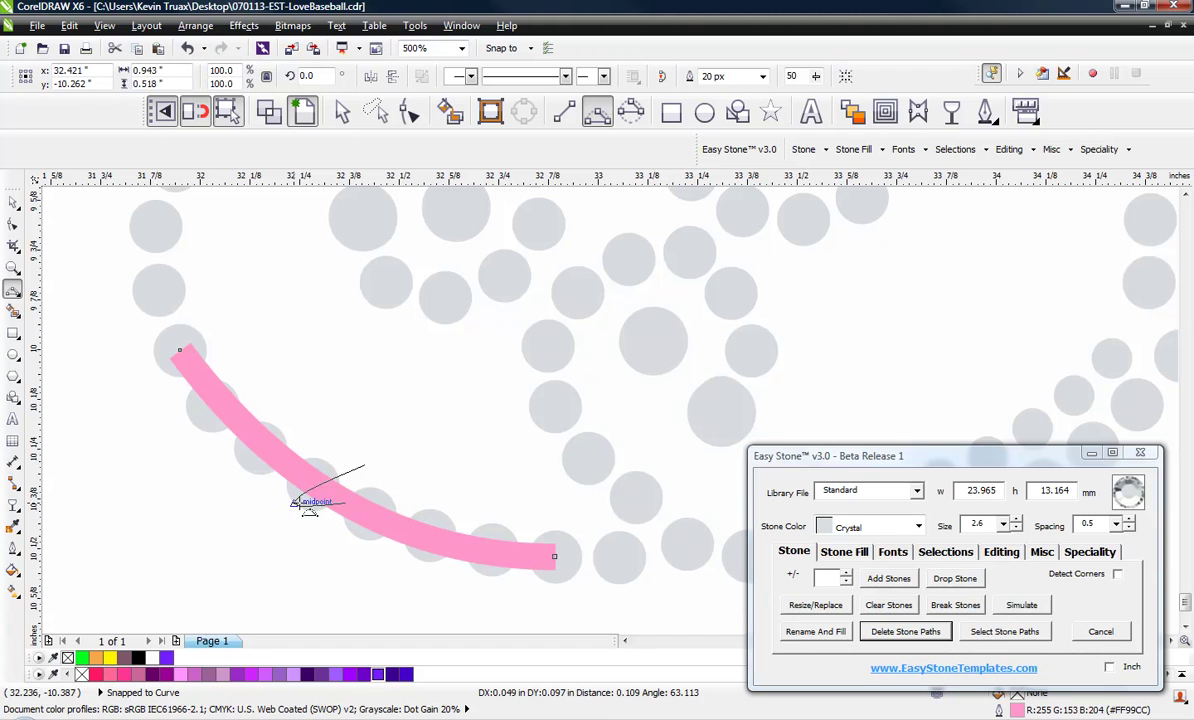
key("Escape")
Move the lower-left curve about 0.07 in right and 0.11 in up, and add 2.6 mm Crystal stones along it.
key("space")
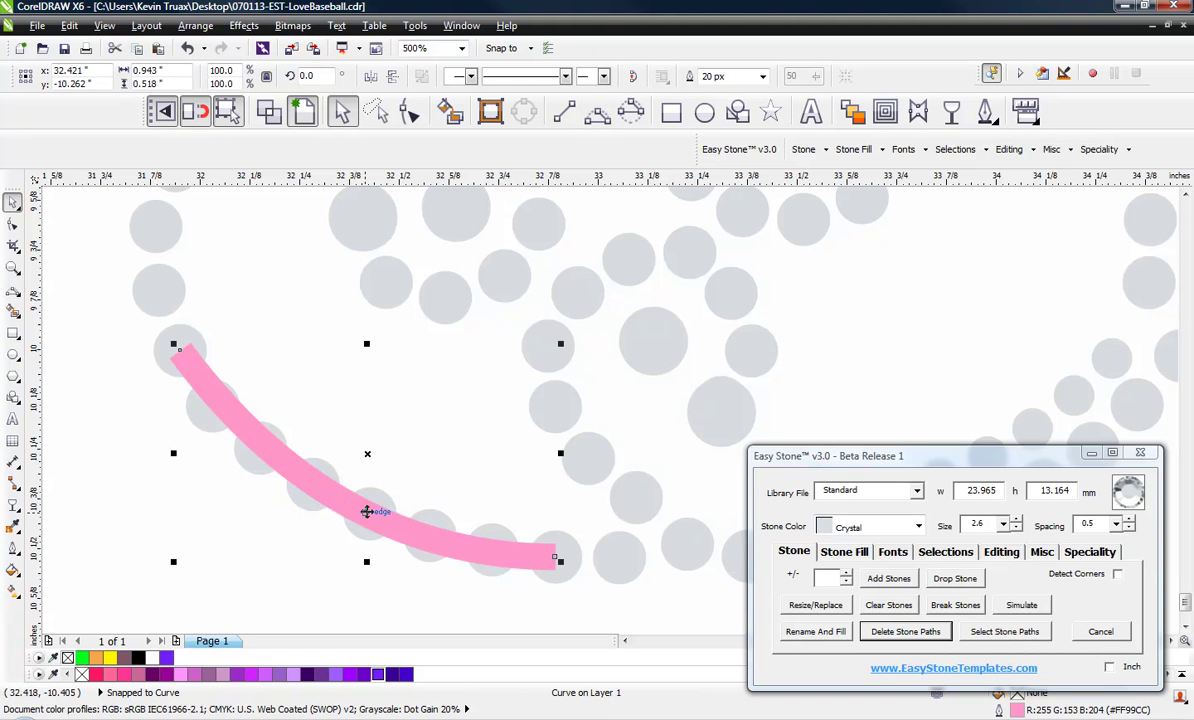
left_click_drag(367, 511, 394, 469)
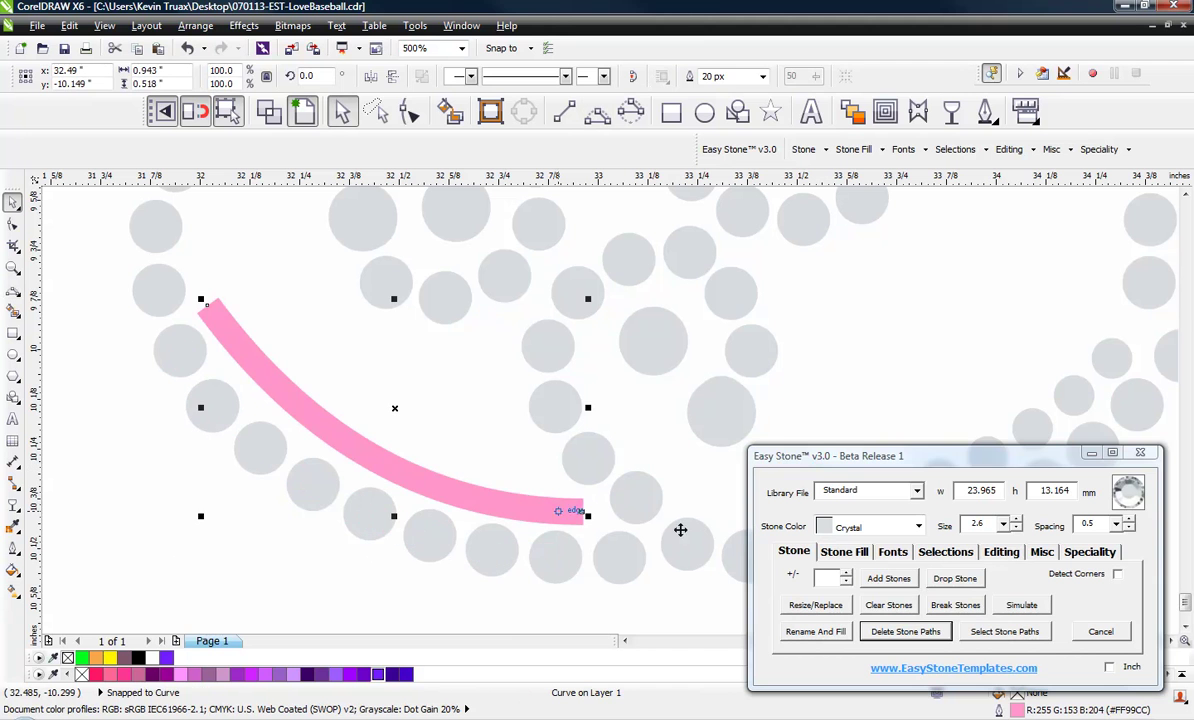
left_click(887, 579)
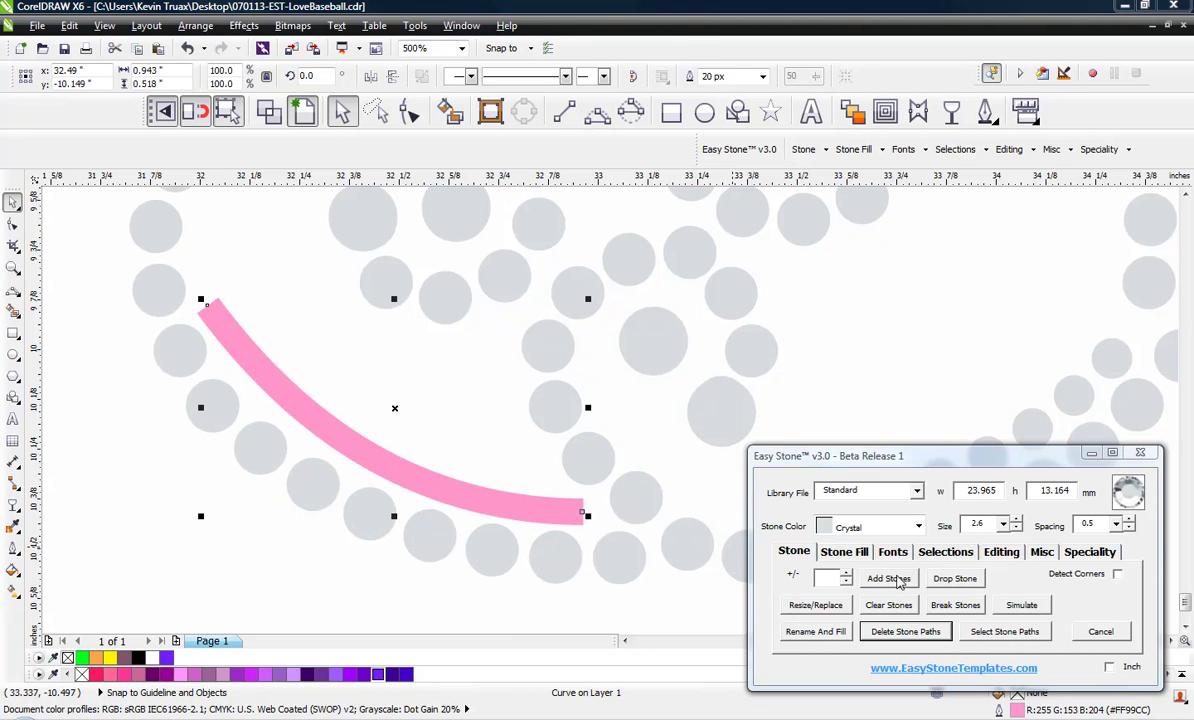
Delete the stone path under the new lower-left row while keeping all its stones.
left_click(459, 512)
left_click(889, 636)
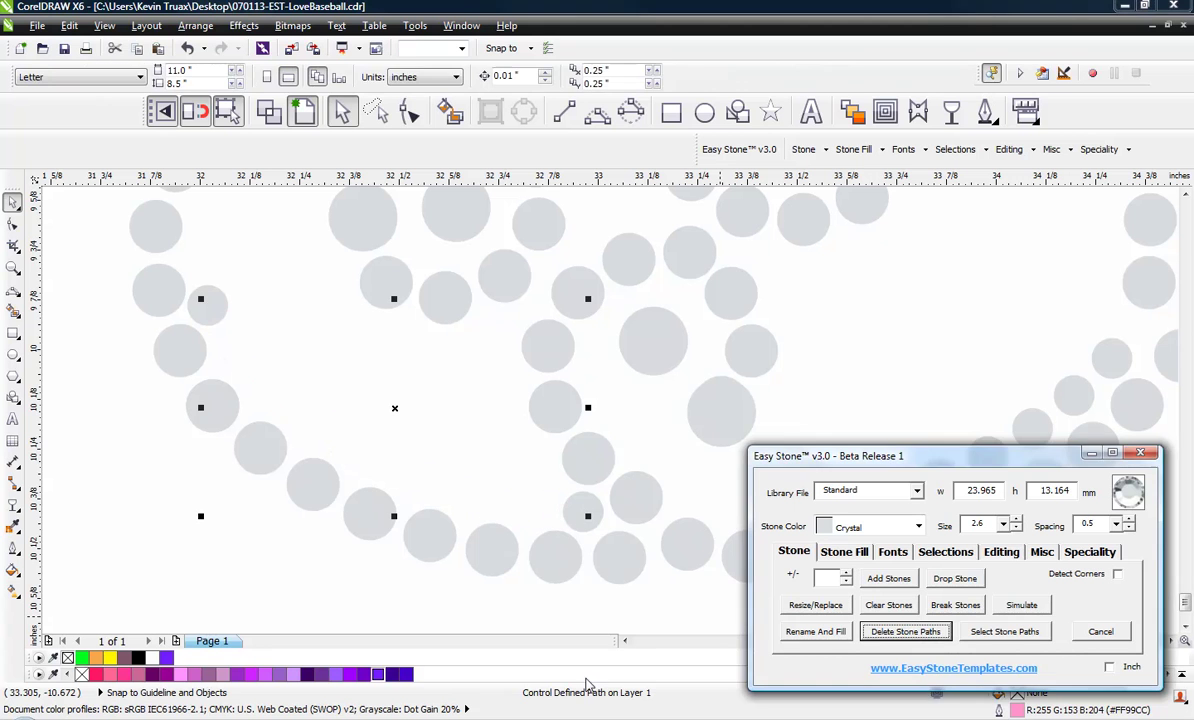
key("ctrl+z")
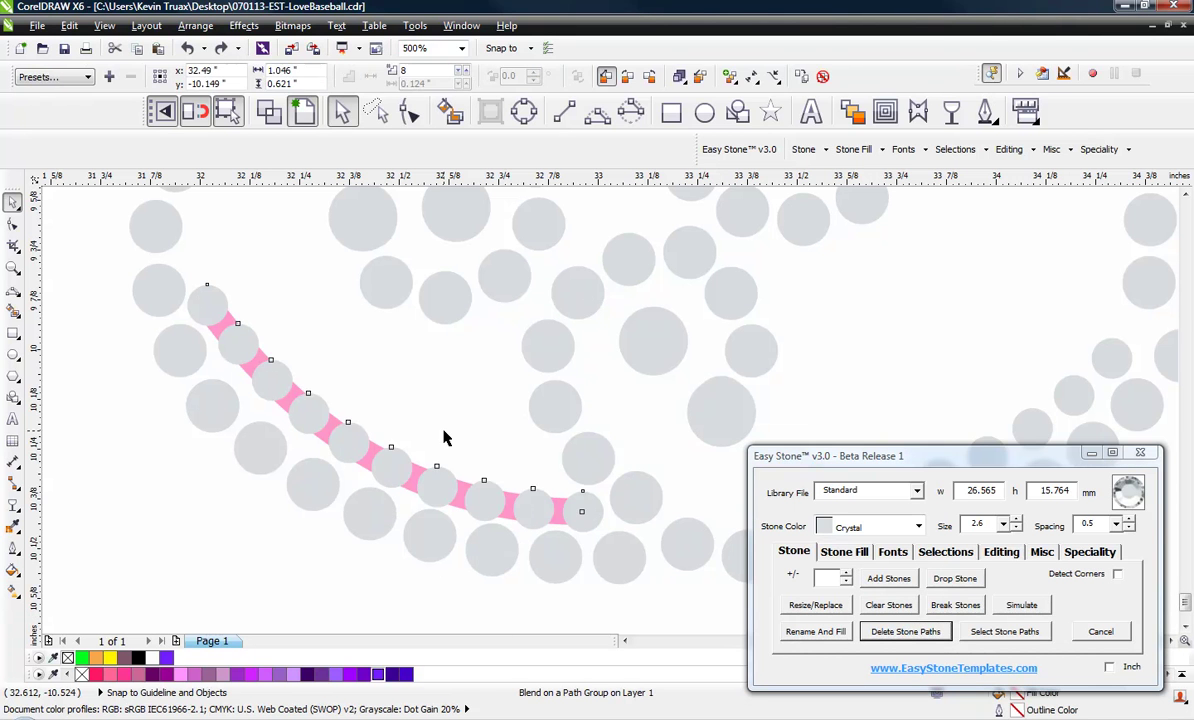
left_click(905, 631)
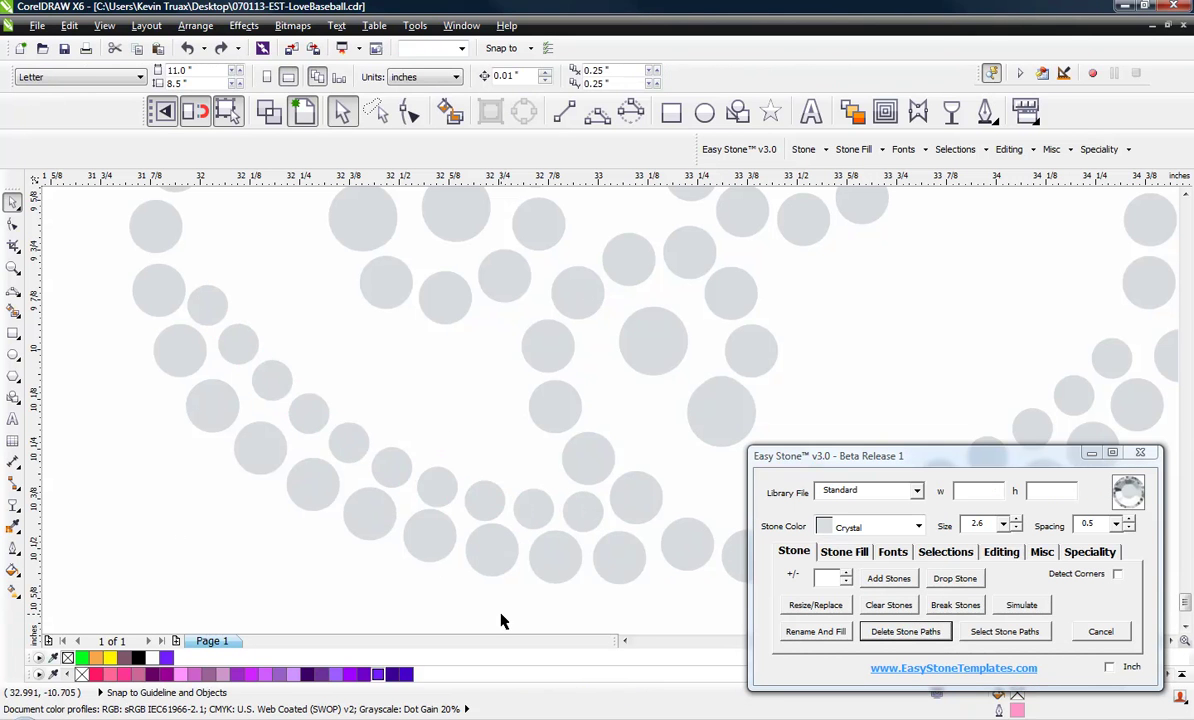
Delete the small stone at the right end of the new lower-left row, where it crowds the inner swirl.
scroll(541, 520, "up", 4)
left_click_drag(587, 530, 591, 507)
left_click(676, 476)
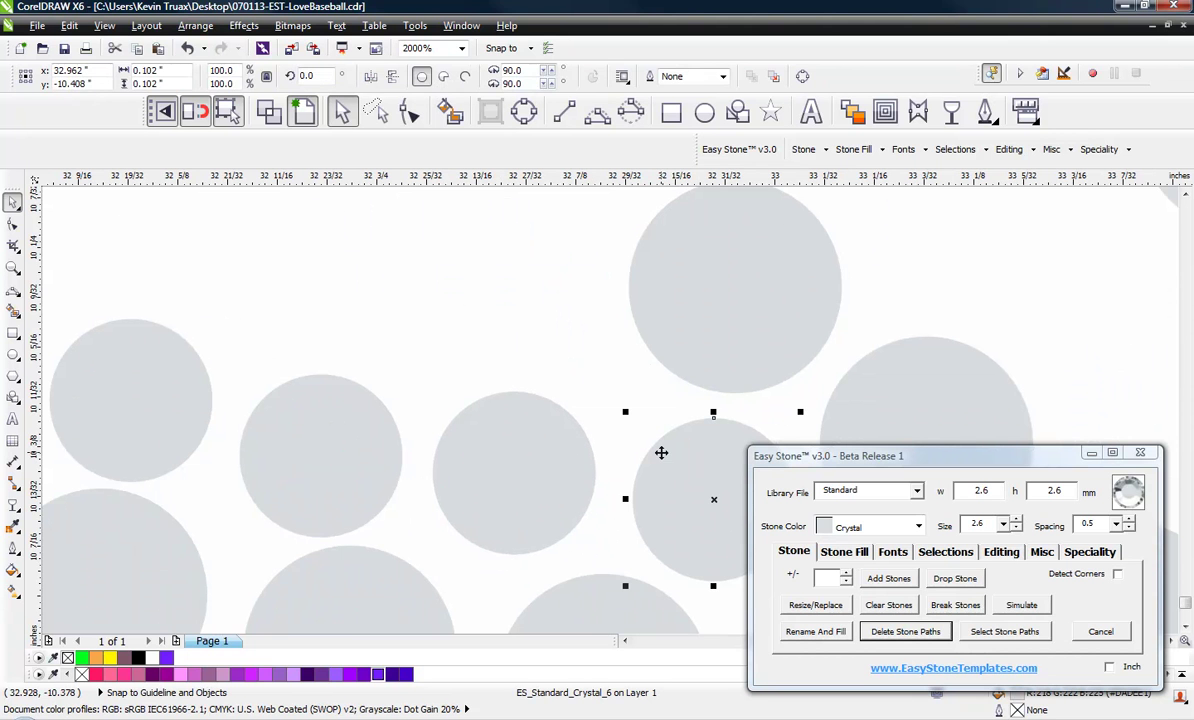
key("Delete")
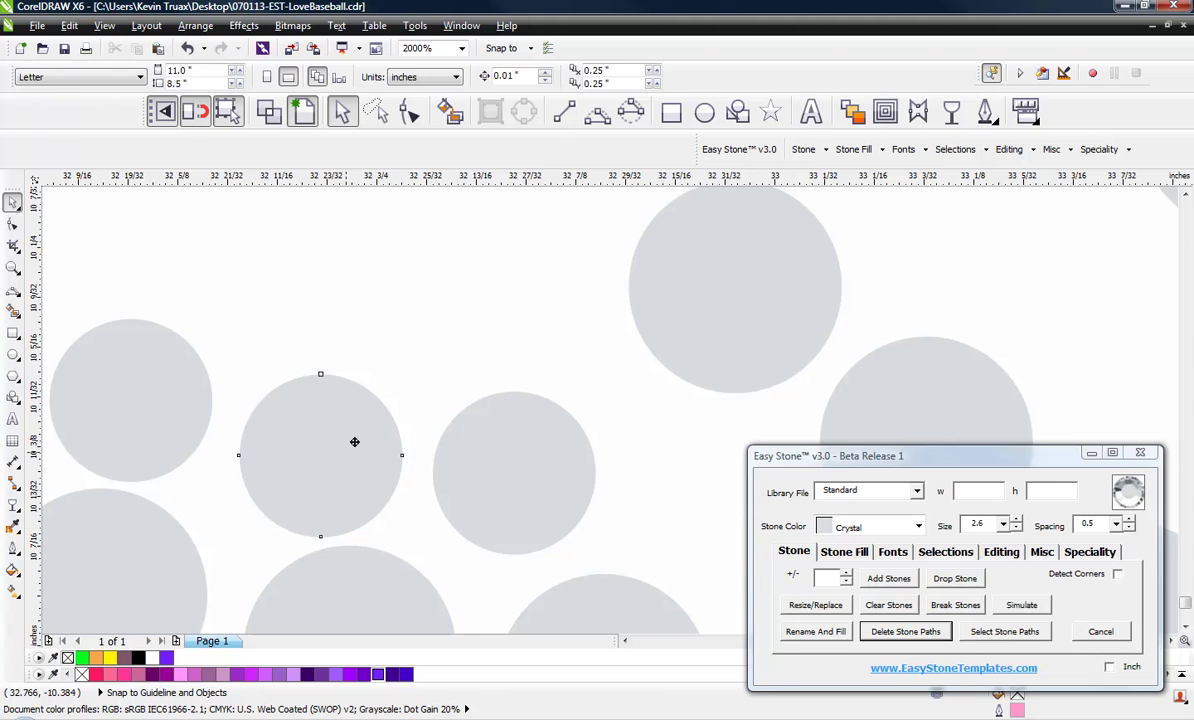
Nudge the small stones in the right half of the lower-left inner row to even out their spacing.
left_click(354, 441)
left_click_drag(102, 396, 109, 381)
scroll(440, 400, "down", 2)
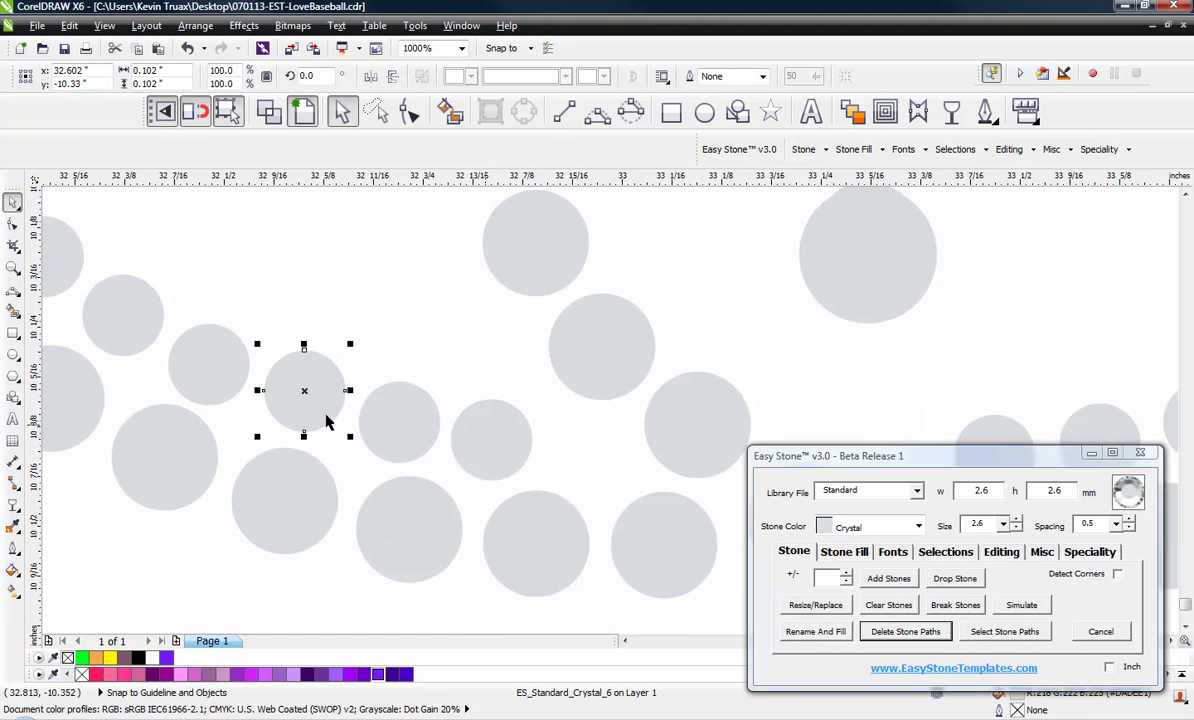
scroll(272, 389, "up", 2)
left_click_drag(376, 424, 368, 420)
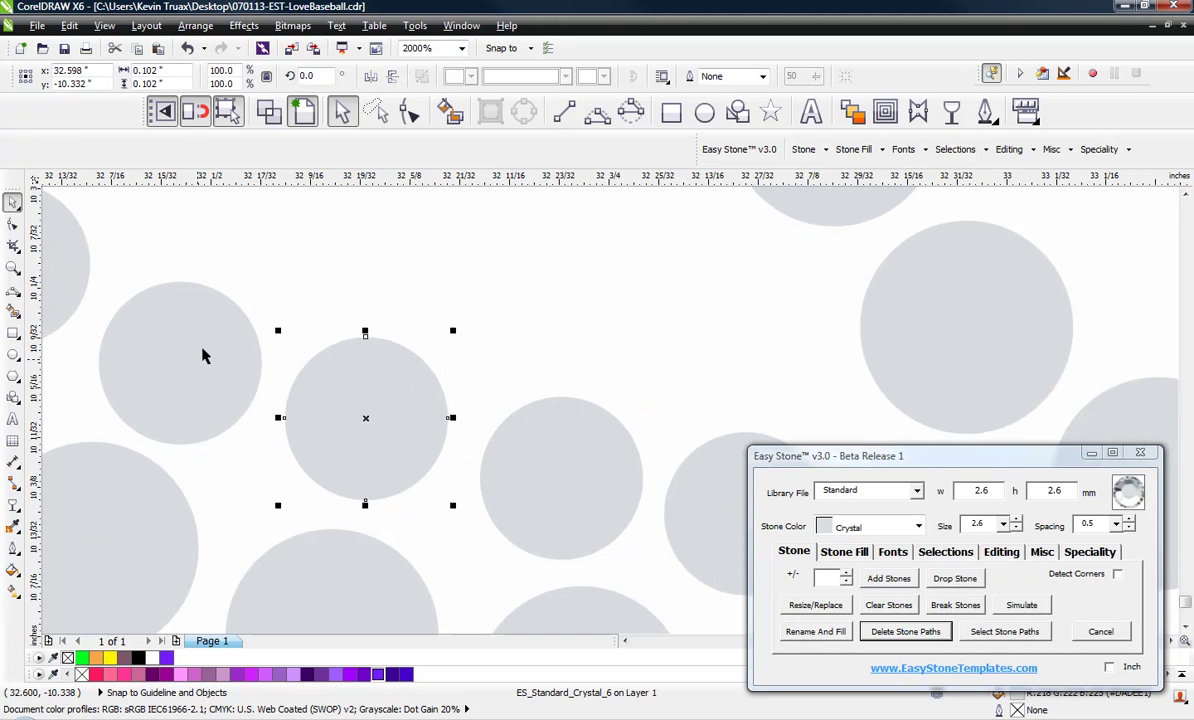
left_click(365, 346)
scroll(534, 384, "down", 2)
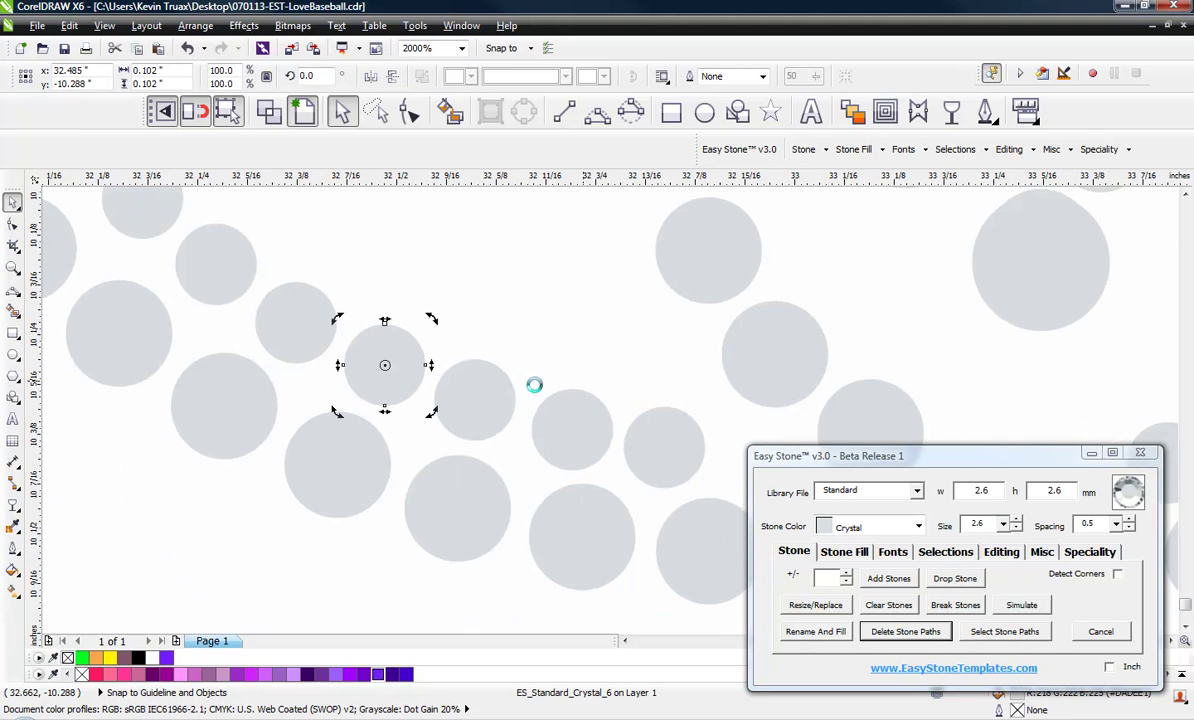
Reposition the small stones at the upper-left end of the inner row to follow the large stones evenly.
left_click(445, 606)
scroll(483, 505, "down", 4)
scroll(365, 427, "up", 6)
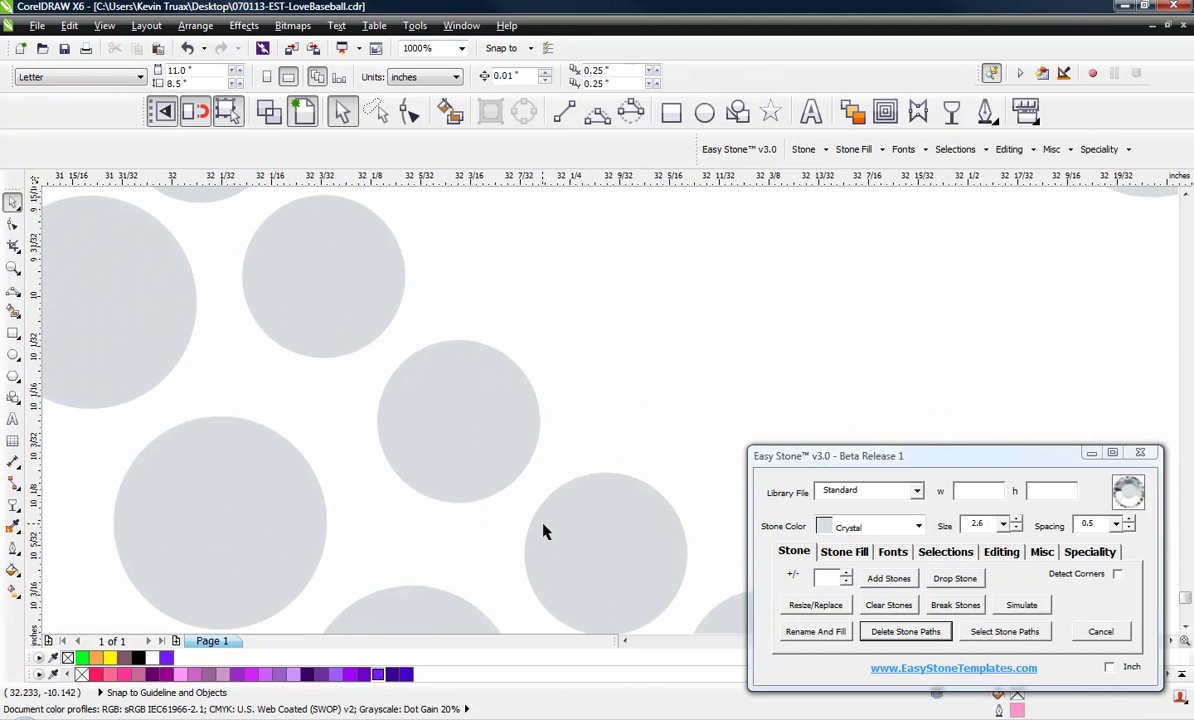
left_click(570, 550)
left_click_drag(483, 425, 468, 433)
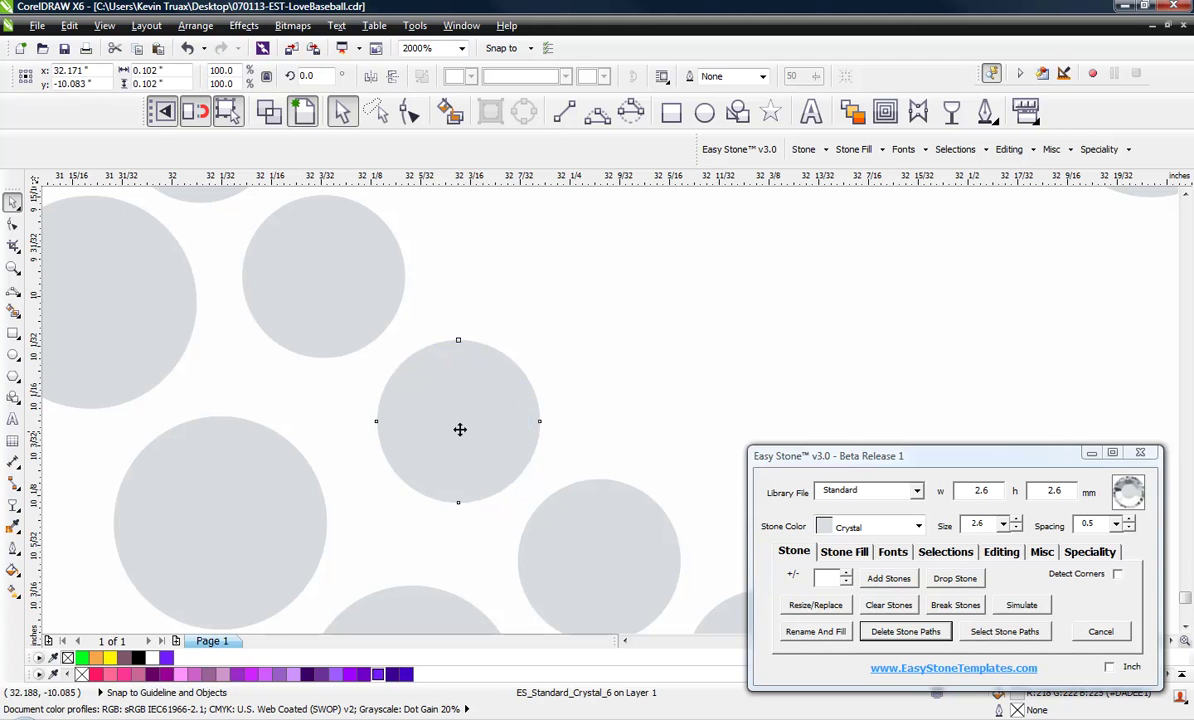
left_click(352, 296)
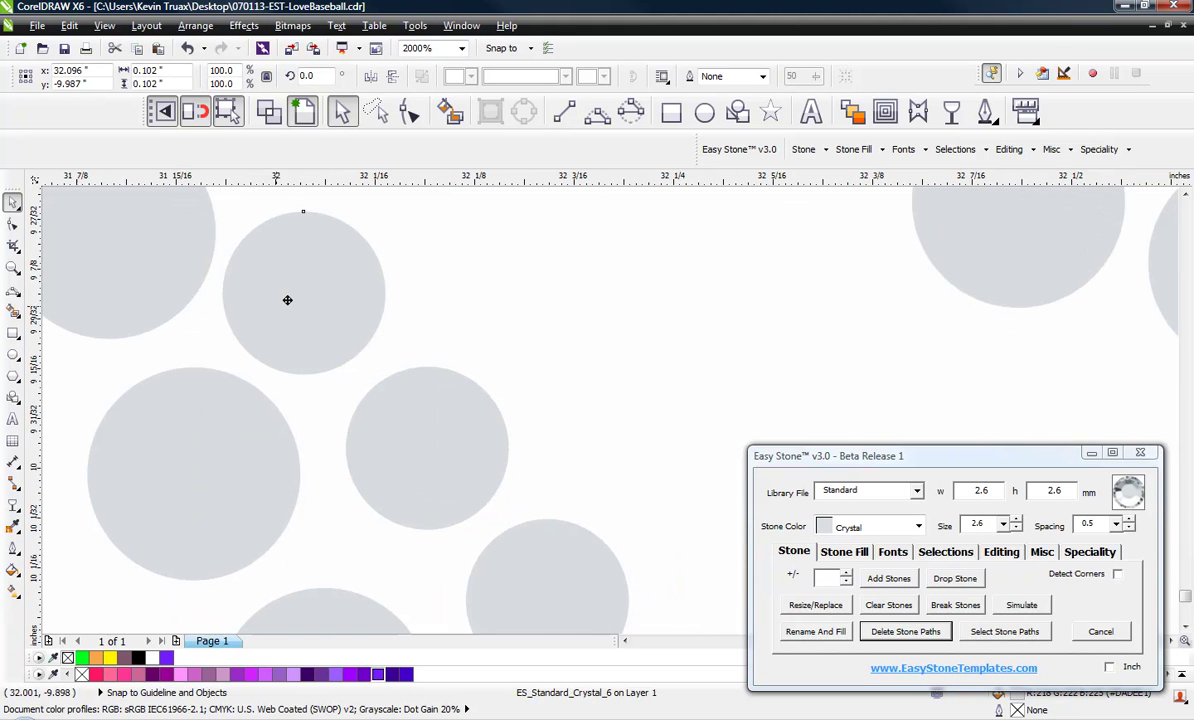
left_click(301, 285)
left_click(432, 324)
scroll(365, 261, "down", 6)
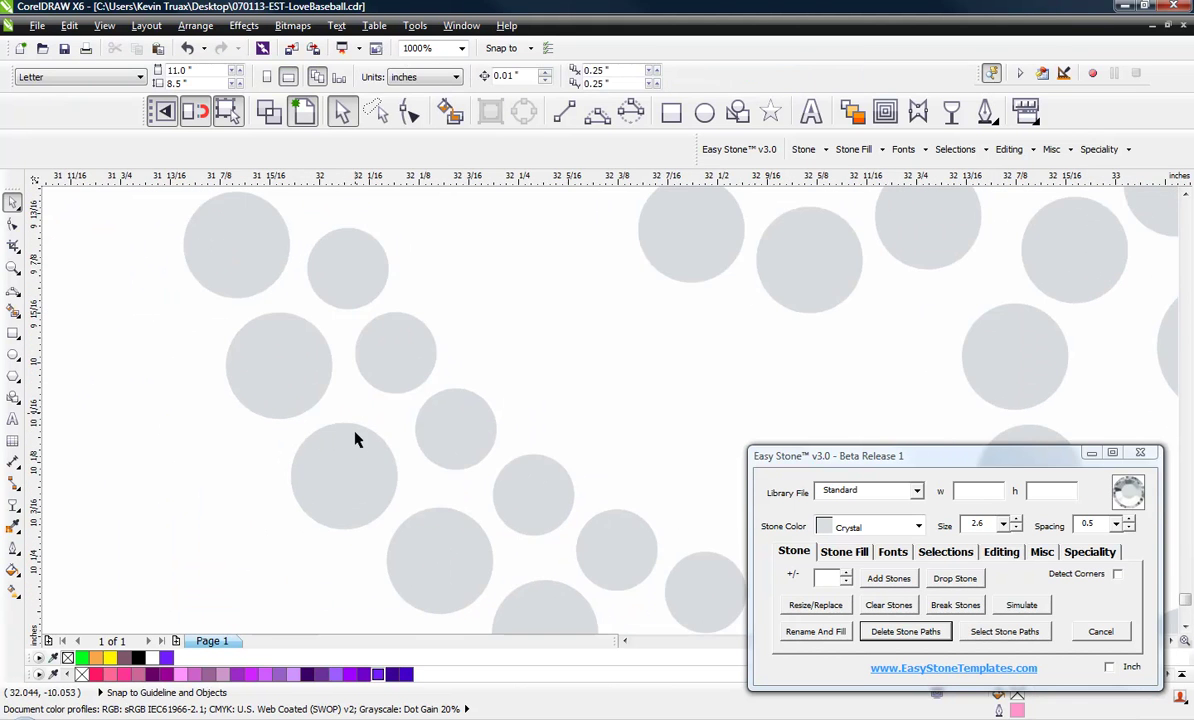
Add 2.6 mm stones along a shallow arc about 20 mm wide below the middle of the lower row, and delete its stone path.
scroll(228, 371, "down", 1)
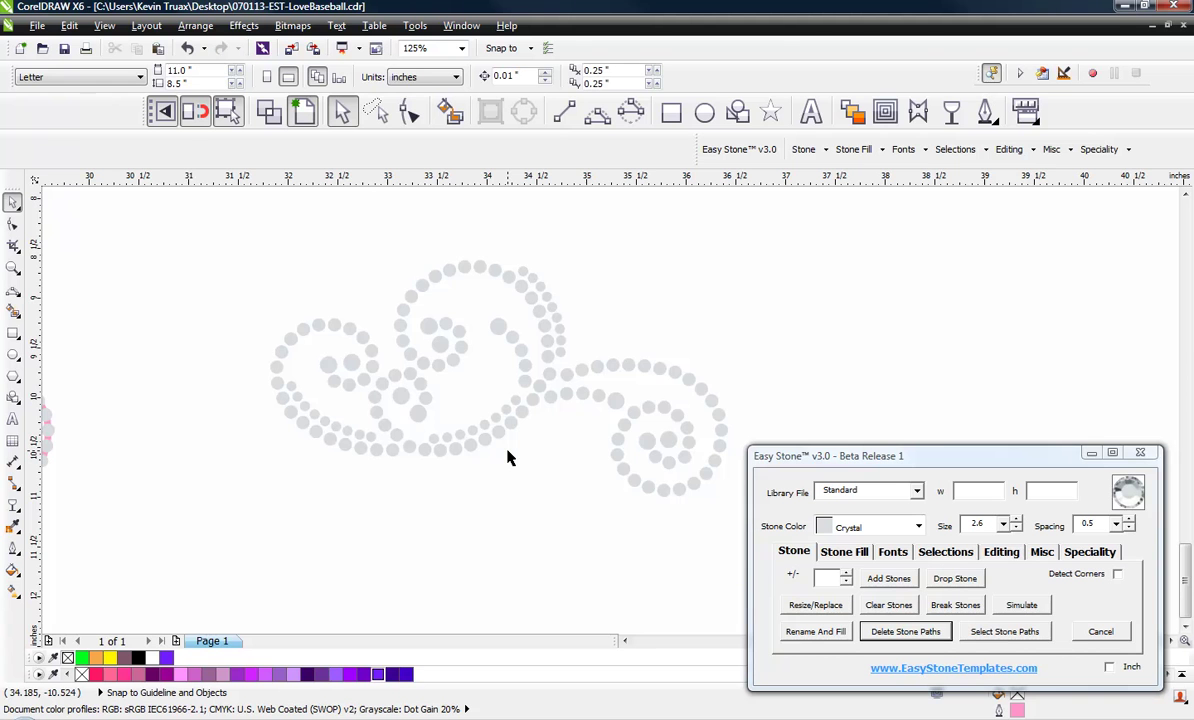
scroll(480, 465, "up", 1)
scroll(325, 470, "up", 1)
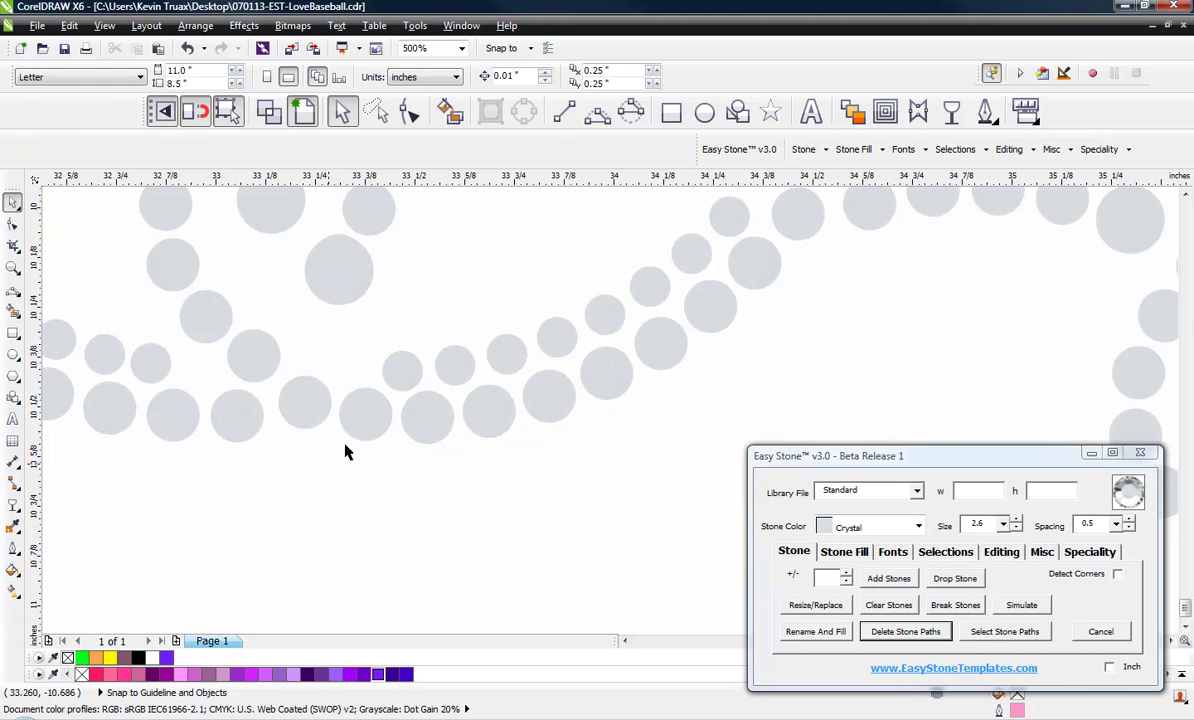
left_click(411, 380)
key("F5")
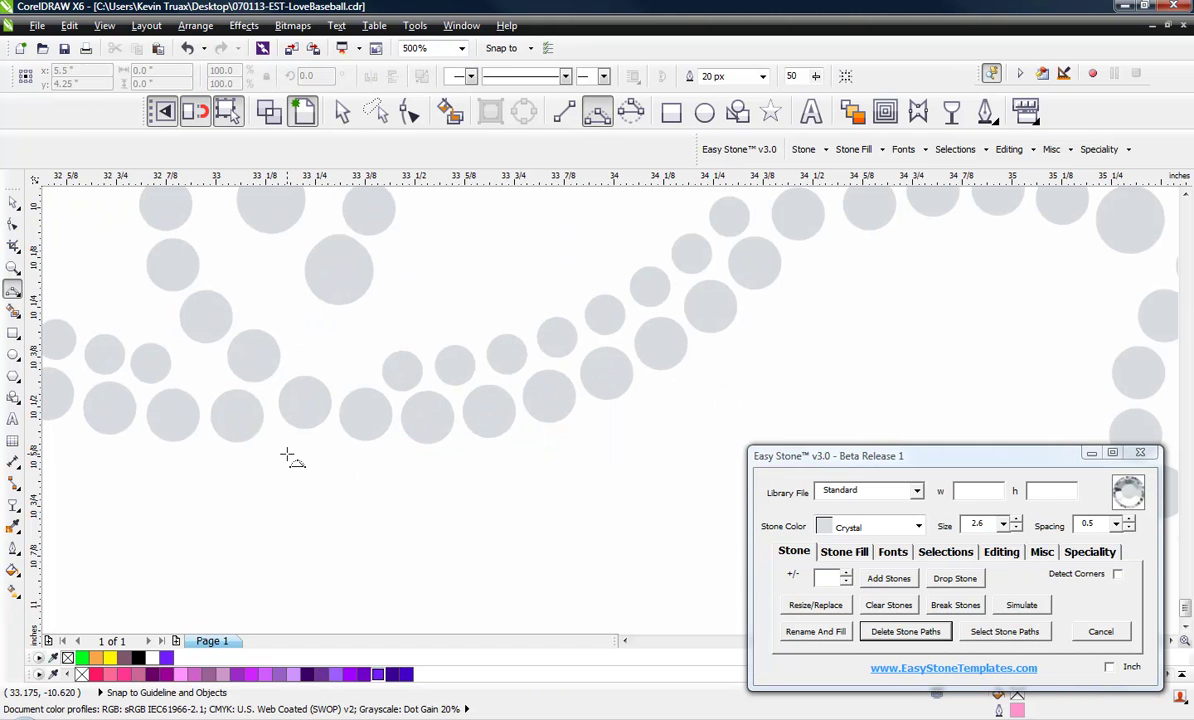
left_click_drag(287, 457, 596, 437)
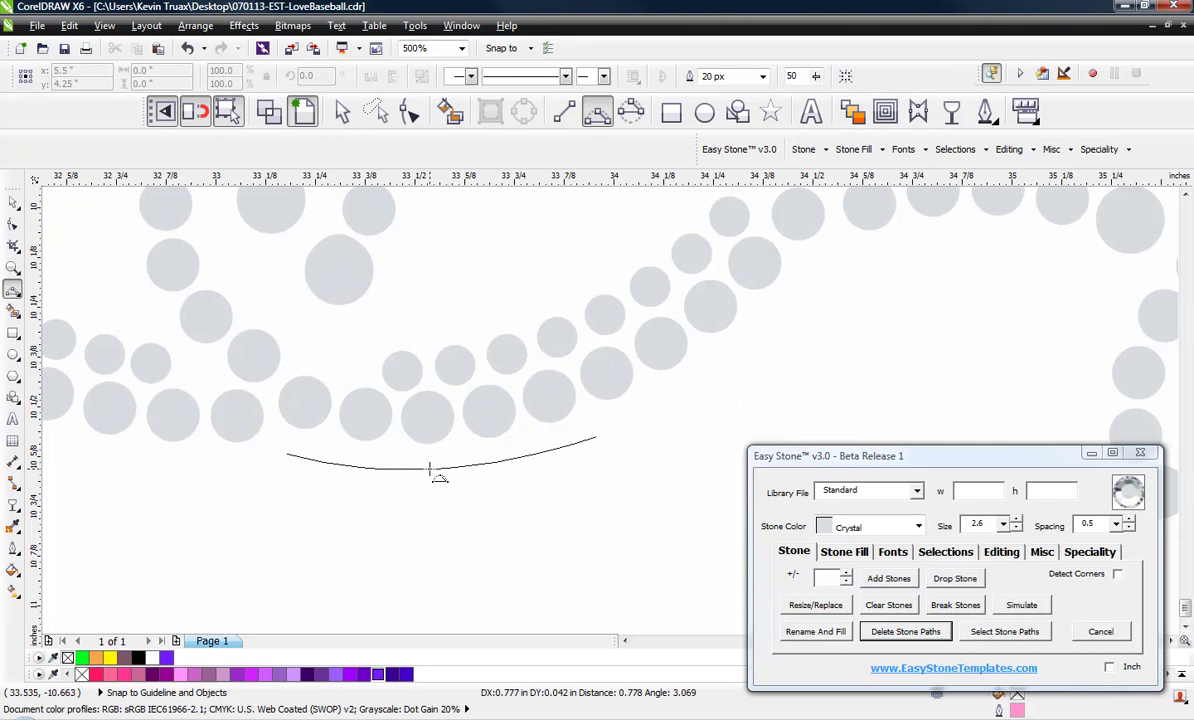
left_click(434, 478)
left_click(888, 578)
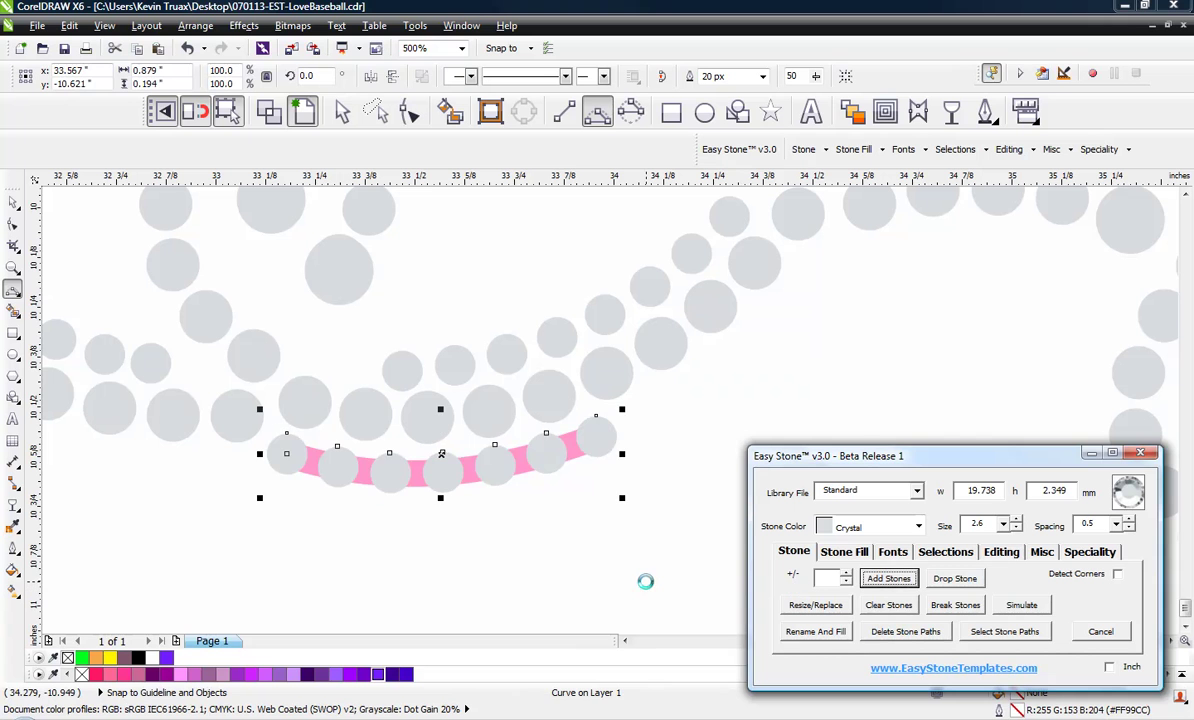
left_click(907, 638)
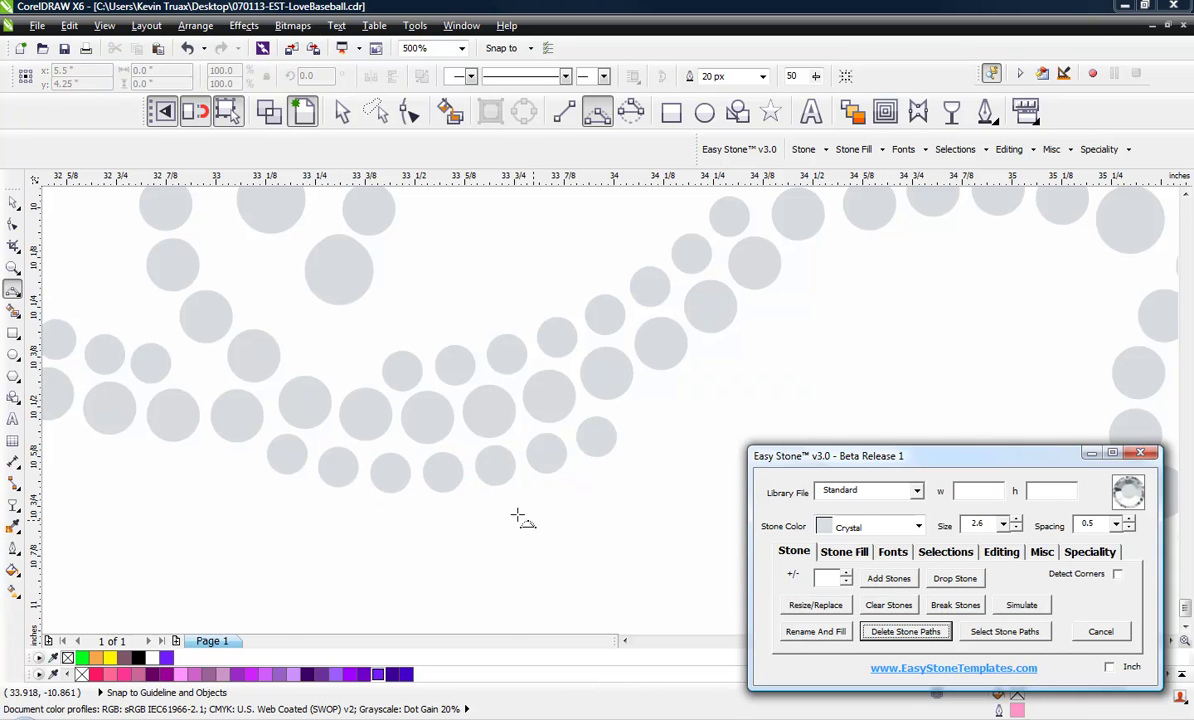
Draw a three-point arc just inside the upper-right outer curve of the right spiral and fill it with 2.6 mm stones.
scroll(360, 440, "down", 5)
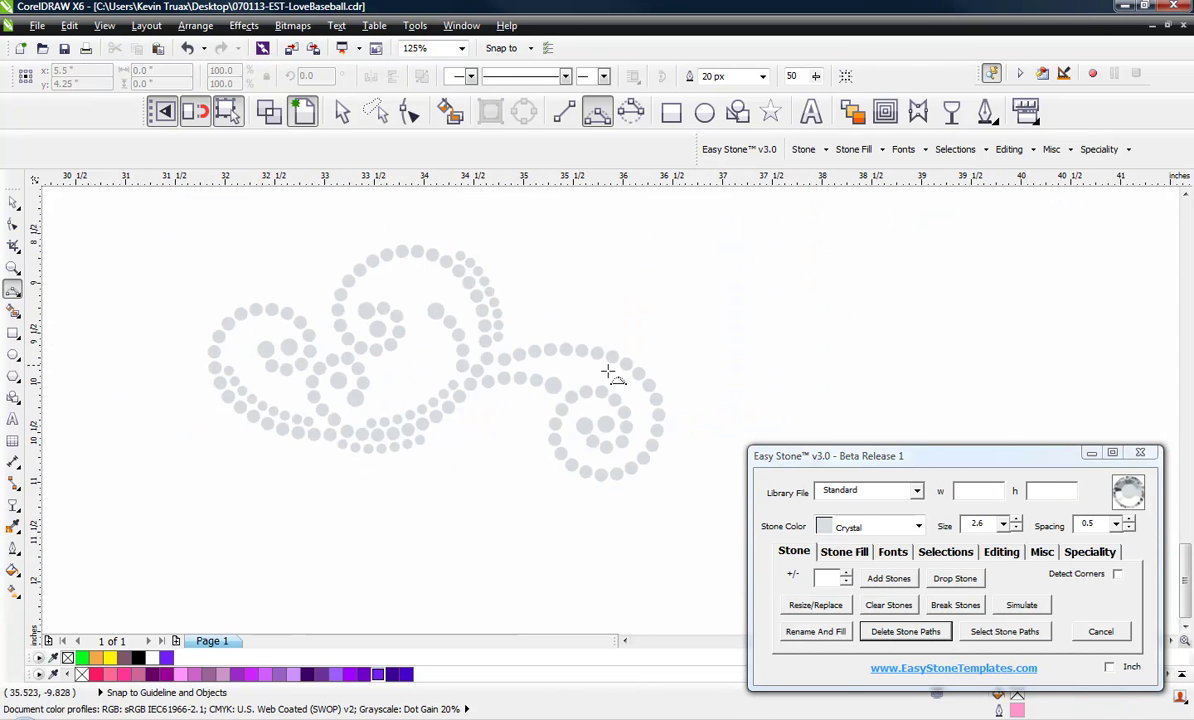
scroll(607, 372, "up", 4)
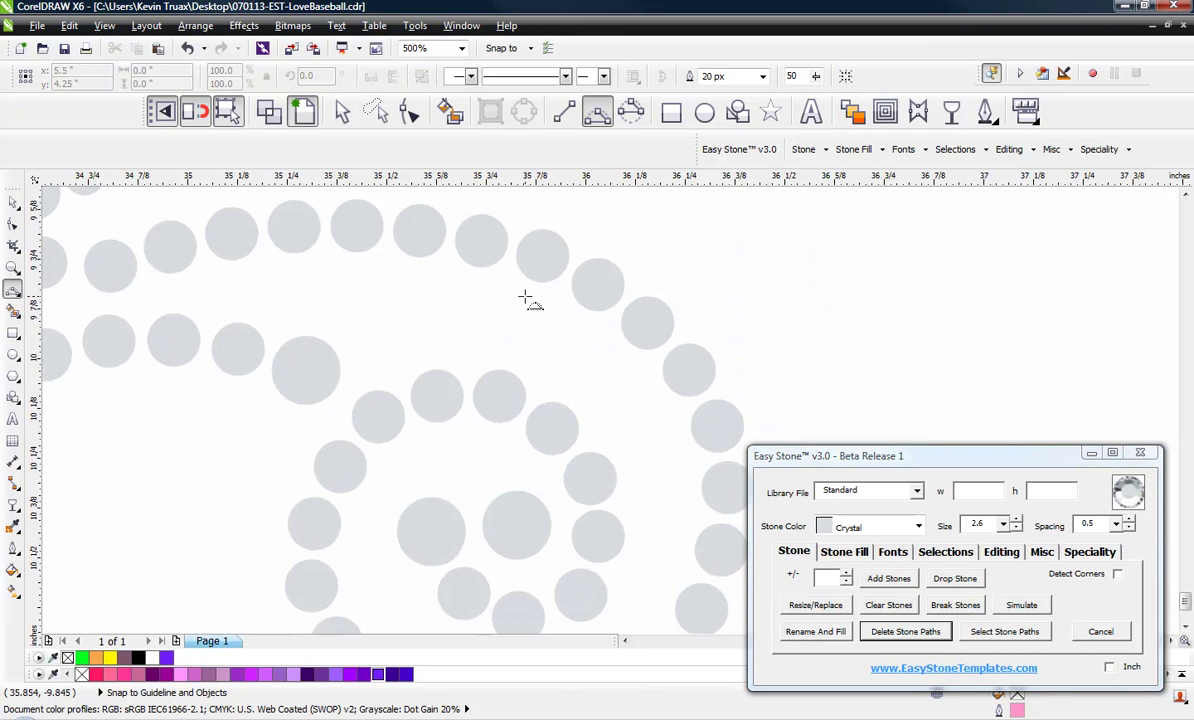
left_click_drag(524, 298, 674, 490)
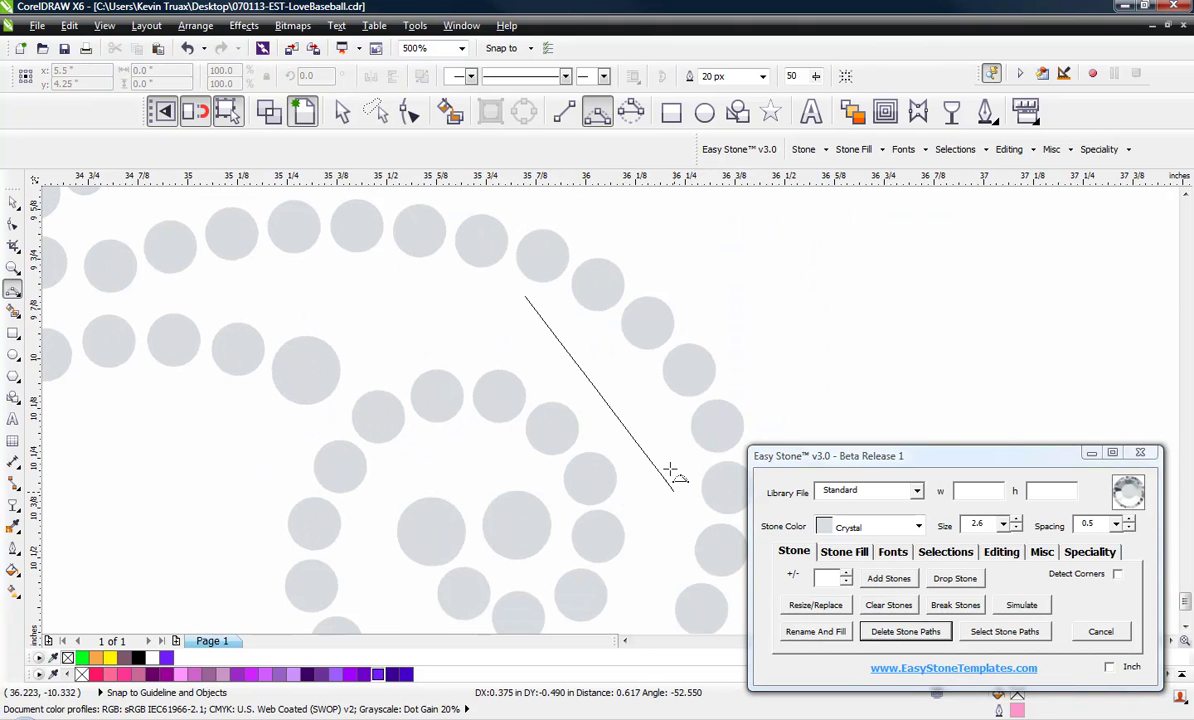
left_click(645, 400)
left_click(886, 578)
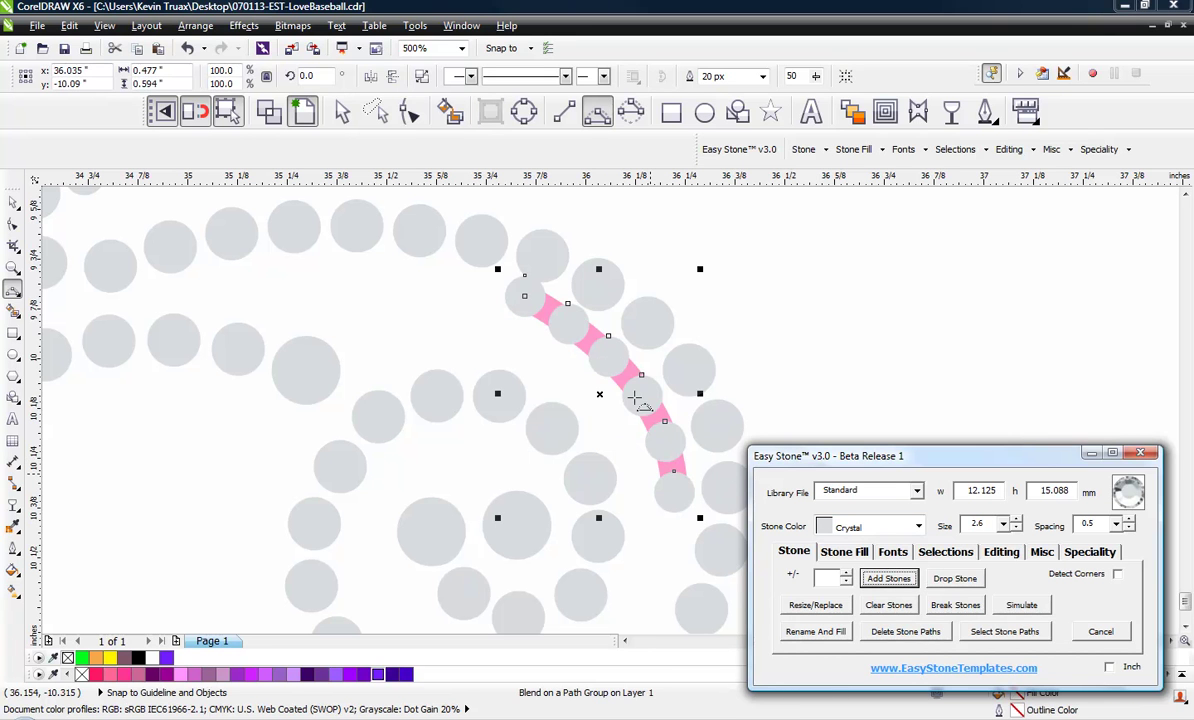
Reshape the new inner arc's path from its upper-left end so the small stones follow the spiral's large stones more closely.
left_click(410, 112)
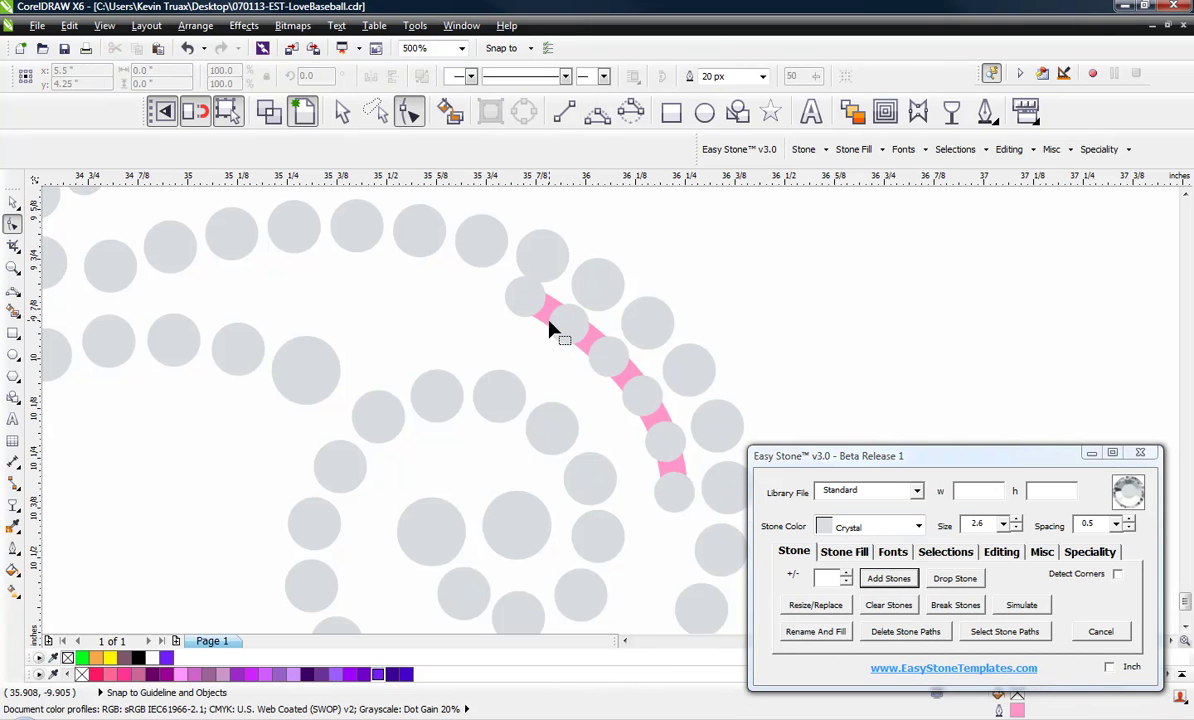
left_click(545, 327)
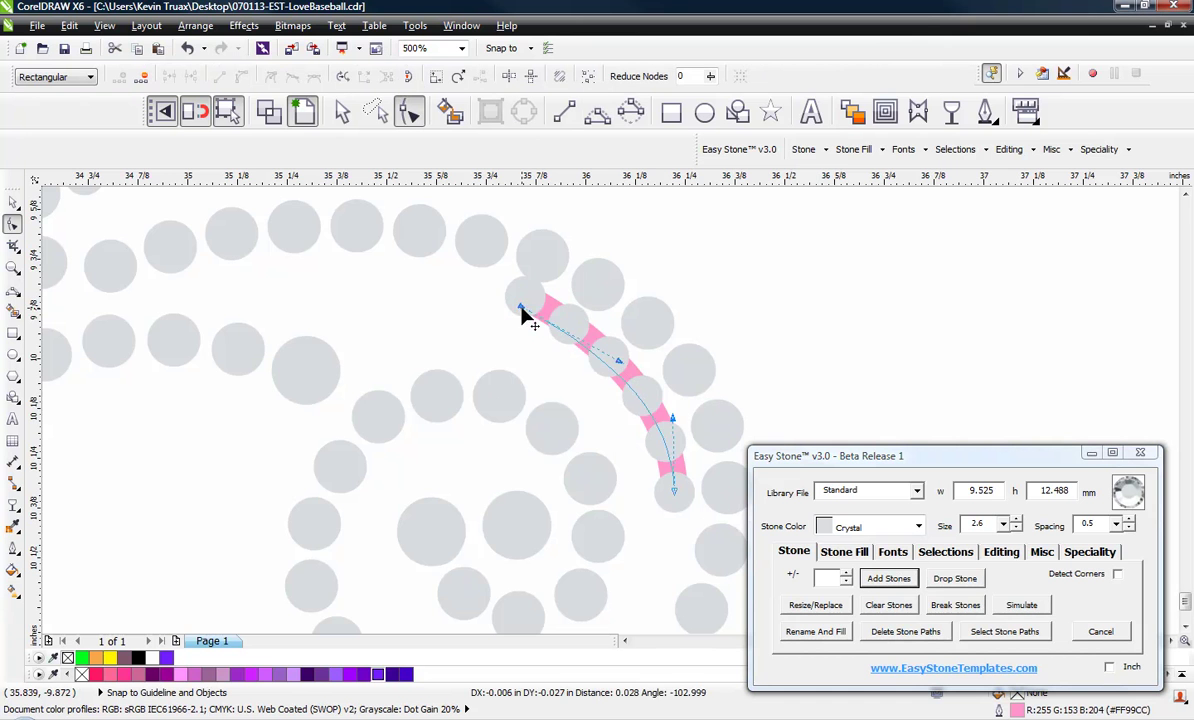
left_click_drag(522, 310, 634, 354)
scroll(625, 365, "up", 2)
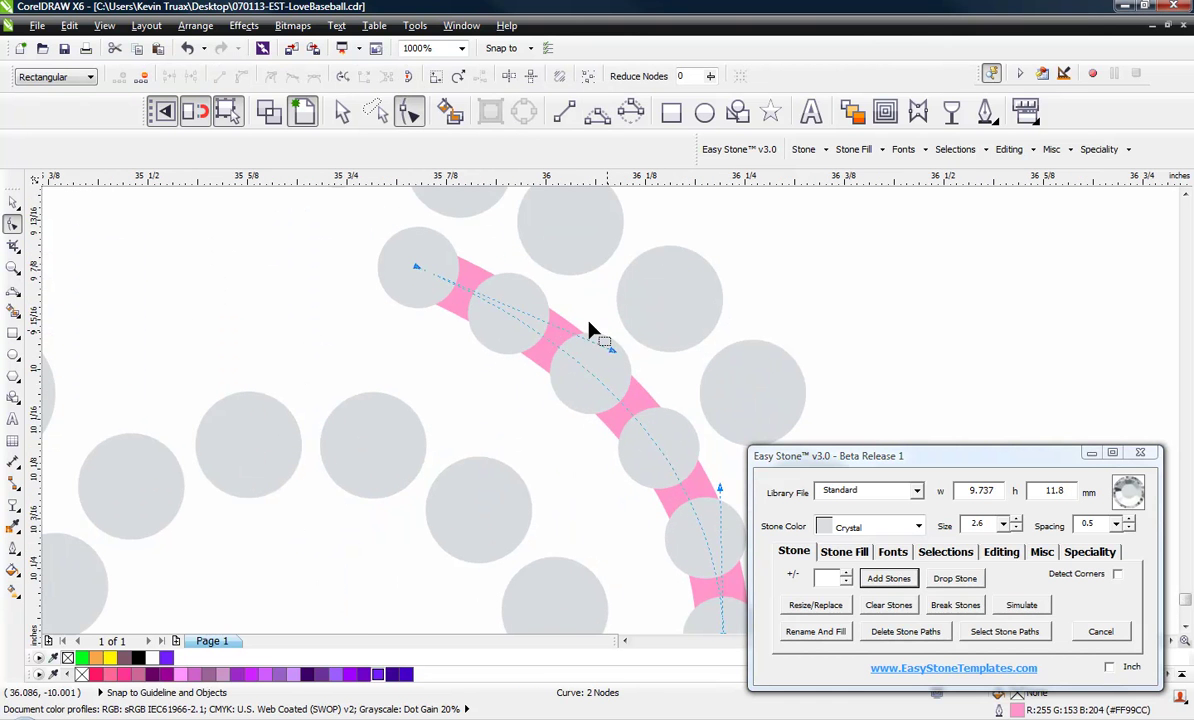
scroll(570, 338, "down", 2)
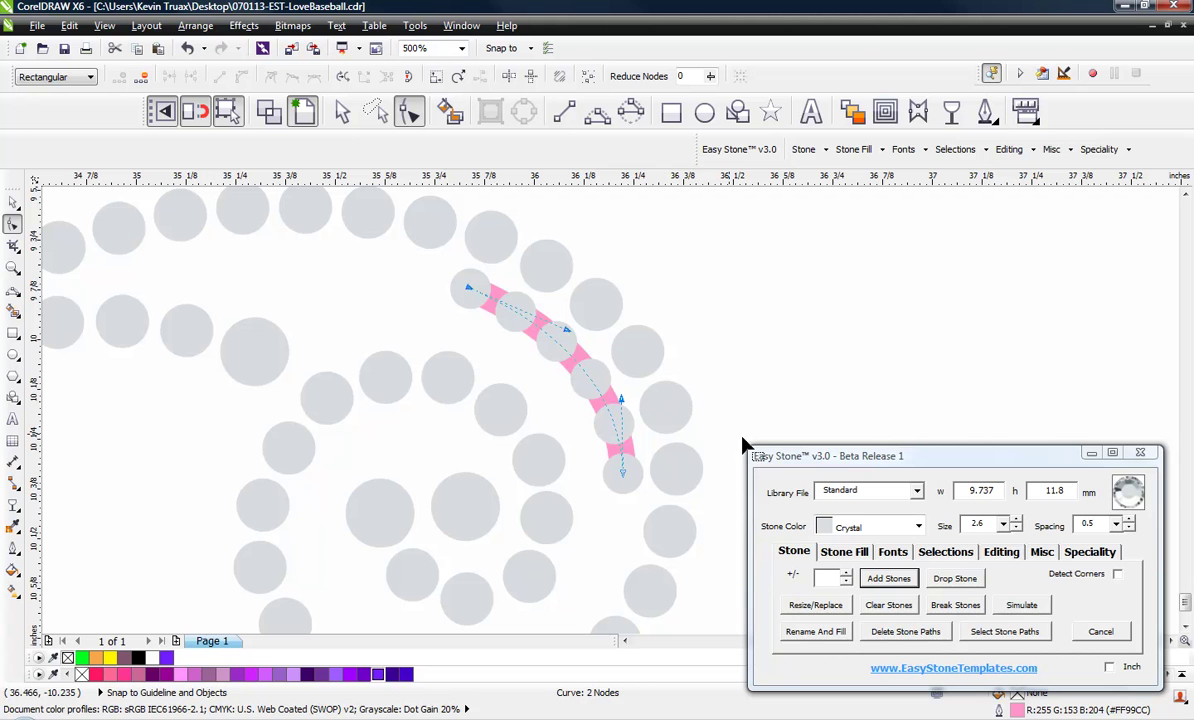
Delete the stone path under the right spiral's inner row while keeping its small stones.
left_click(13, 201)
left_click(253, 301)
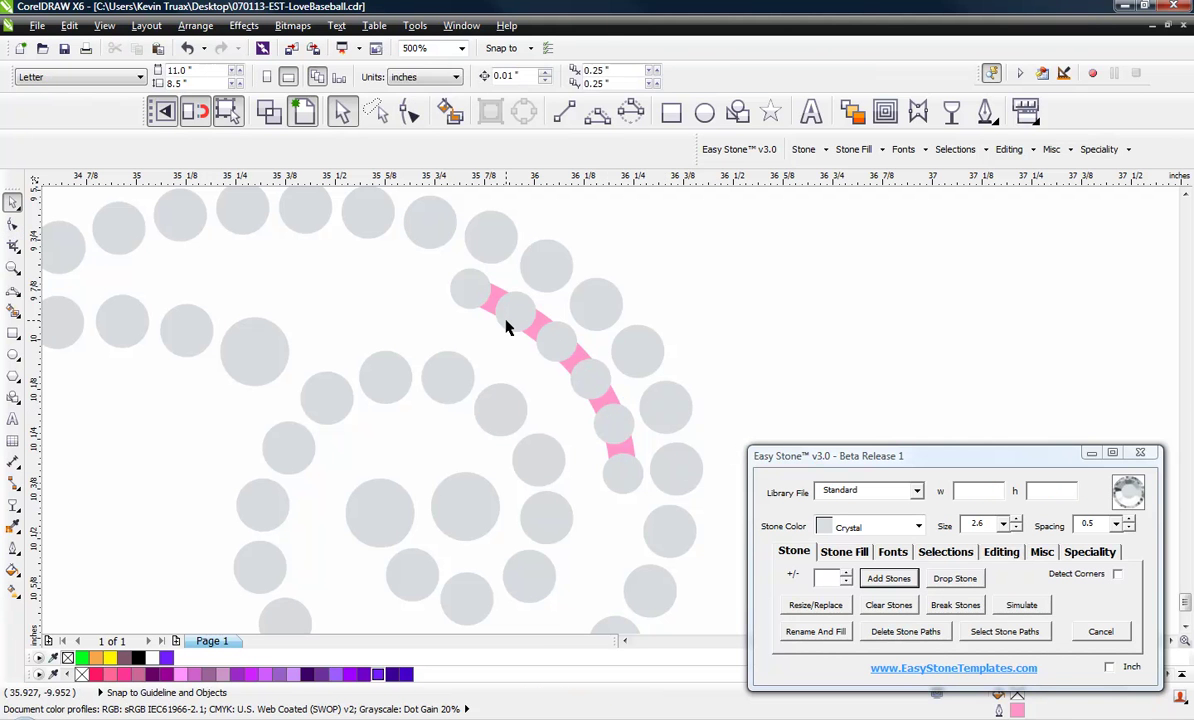
left_click(507, 327)
left_click(913, 637)
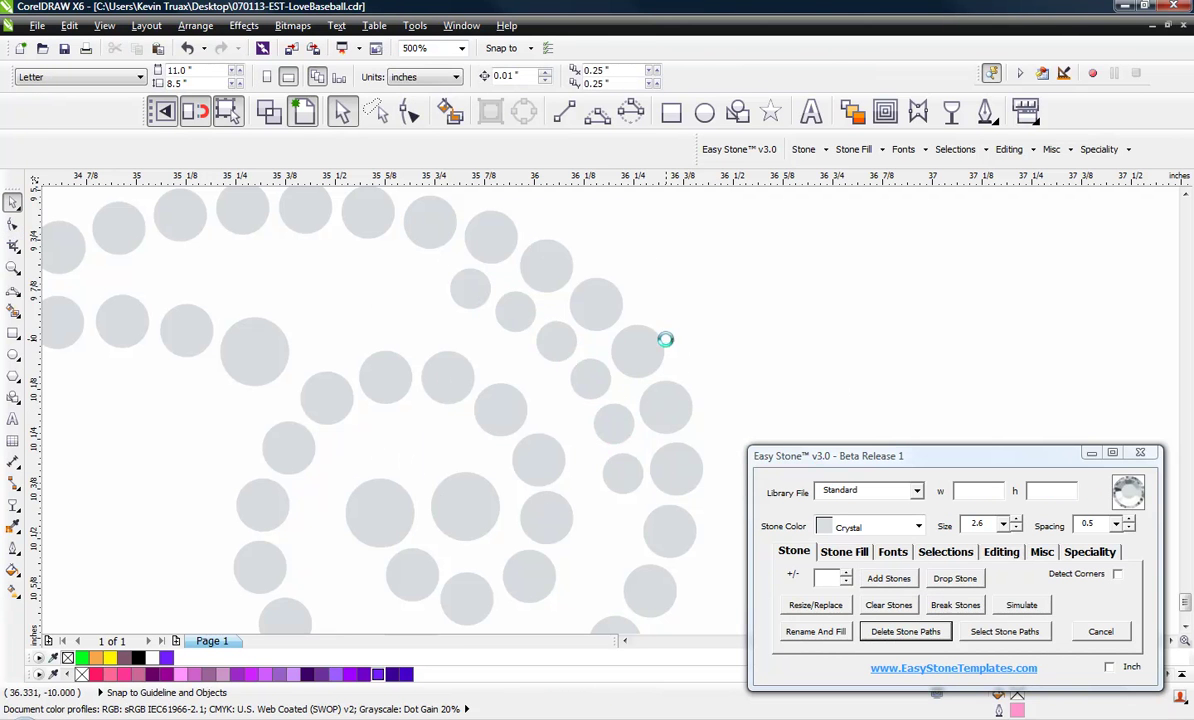
Draw a three-point curve about 0.86 in wide and 0.43 in high over the lower-right large stones of the right spiral.
scroll(693, 355, "down", 4)
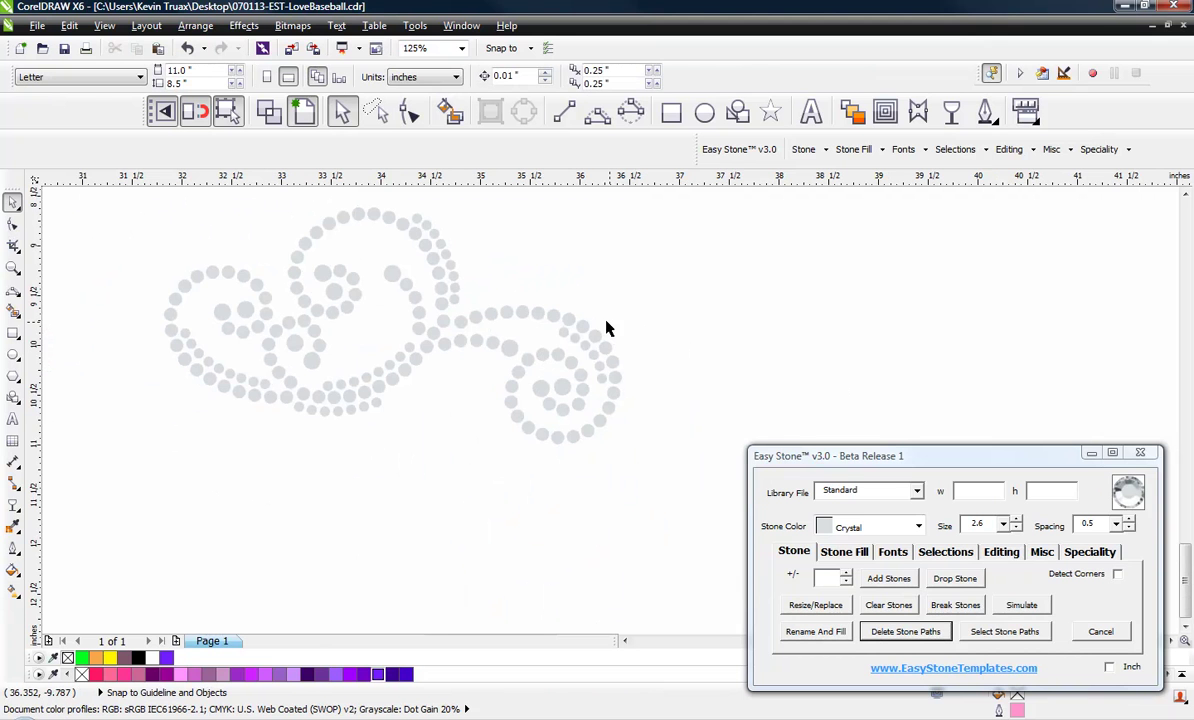
scroll(626, 345, "up", 2)
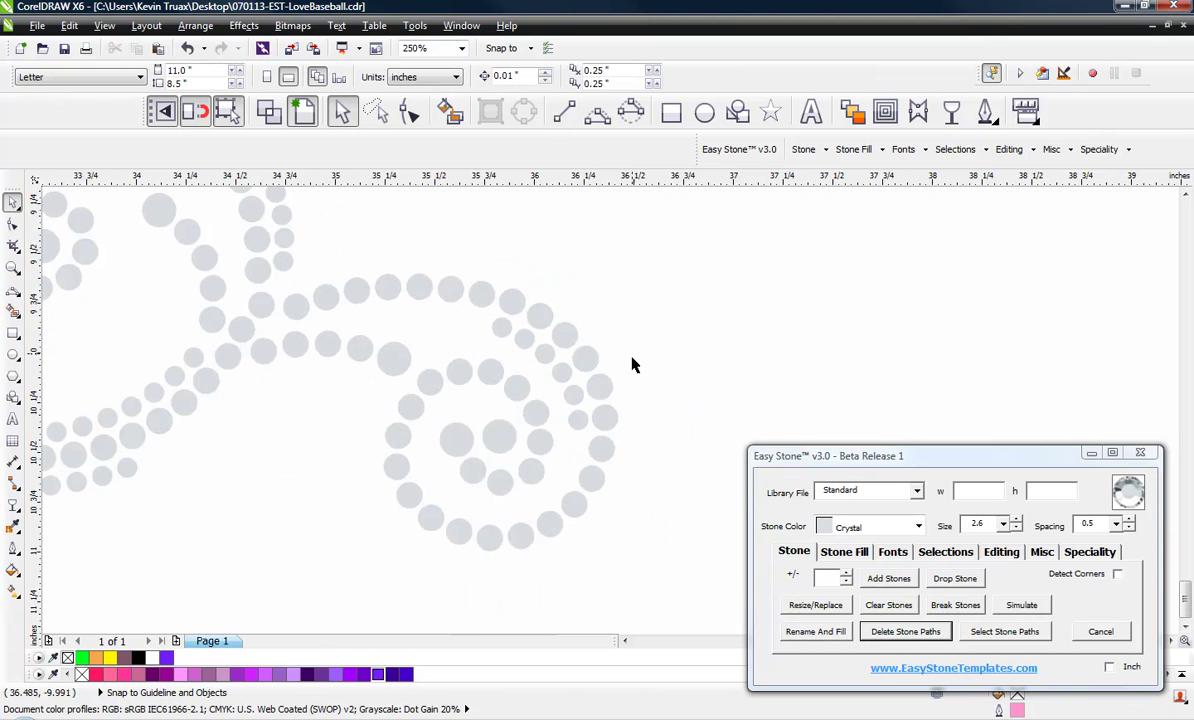
left_click(596, 114)
left_click_drag(432, 515, 611, 453)
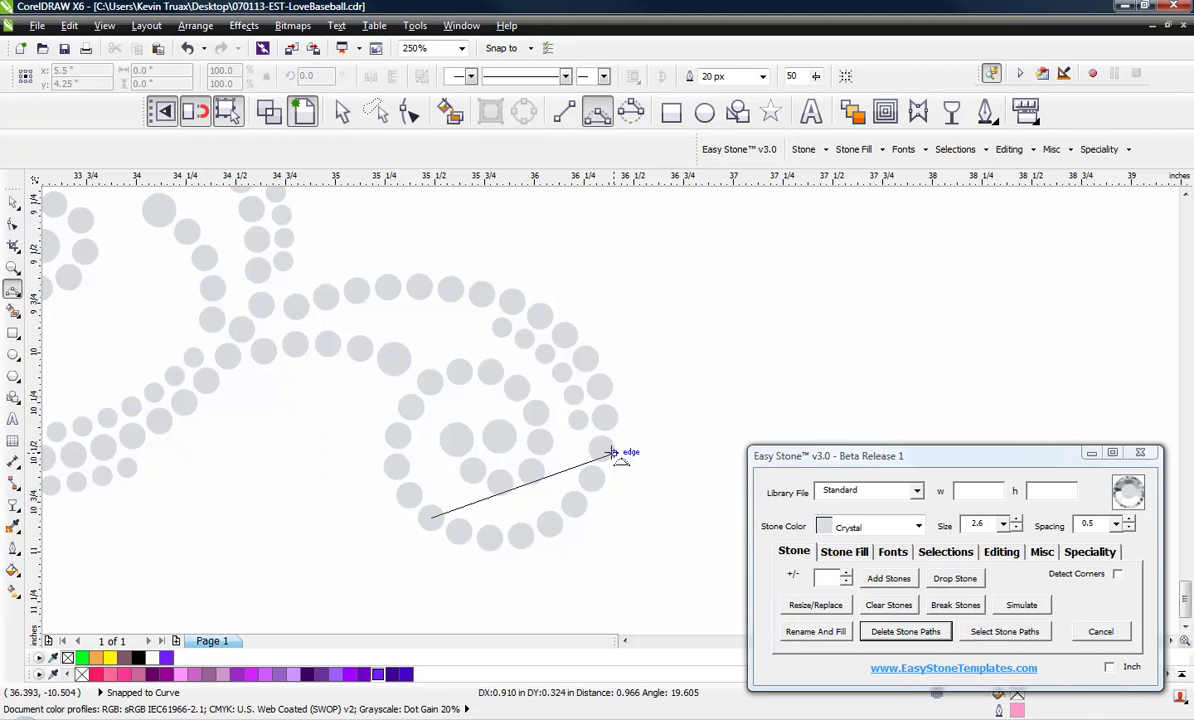
left_click(546, 522)
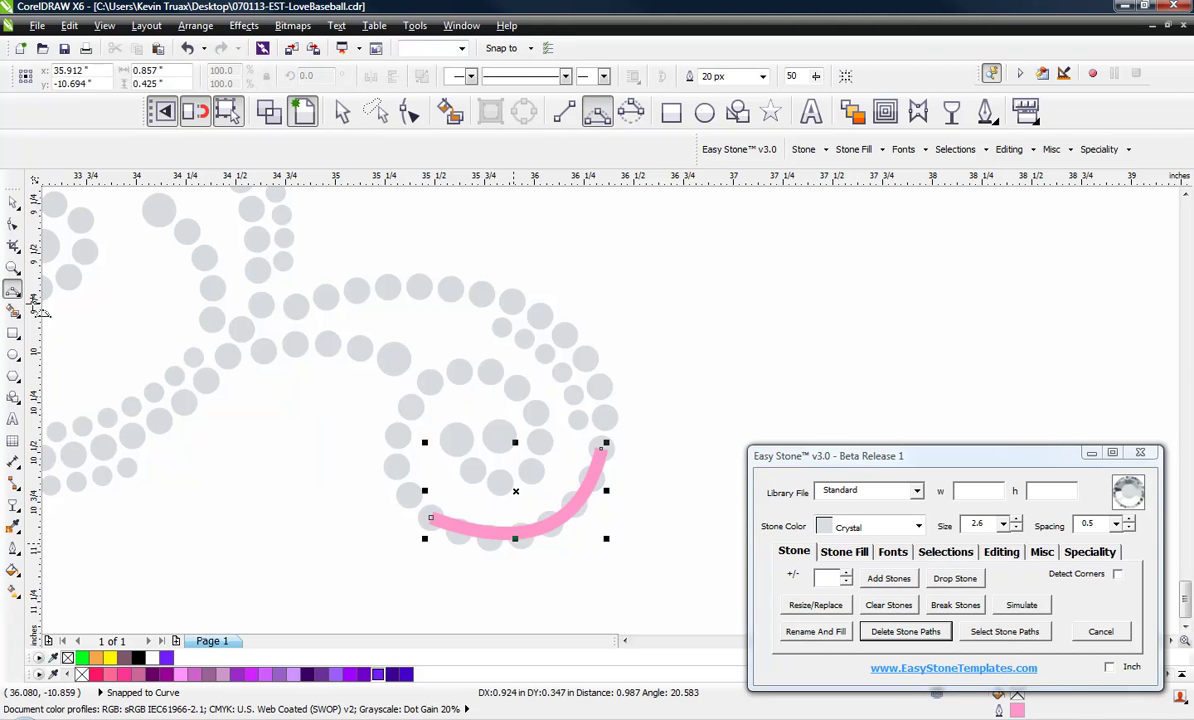
Move the new curve just outside the right spiral's lower edge and fill it with 2.6 mm stones.
left_click(13, 201)
left_click_drag(546, 531, 552, 567)
left_click(888, 578)
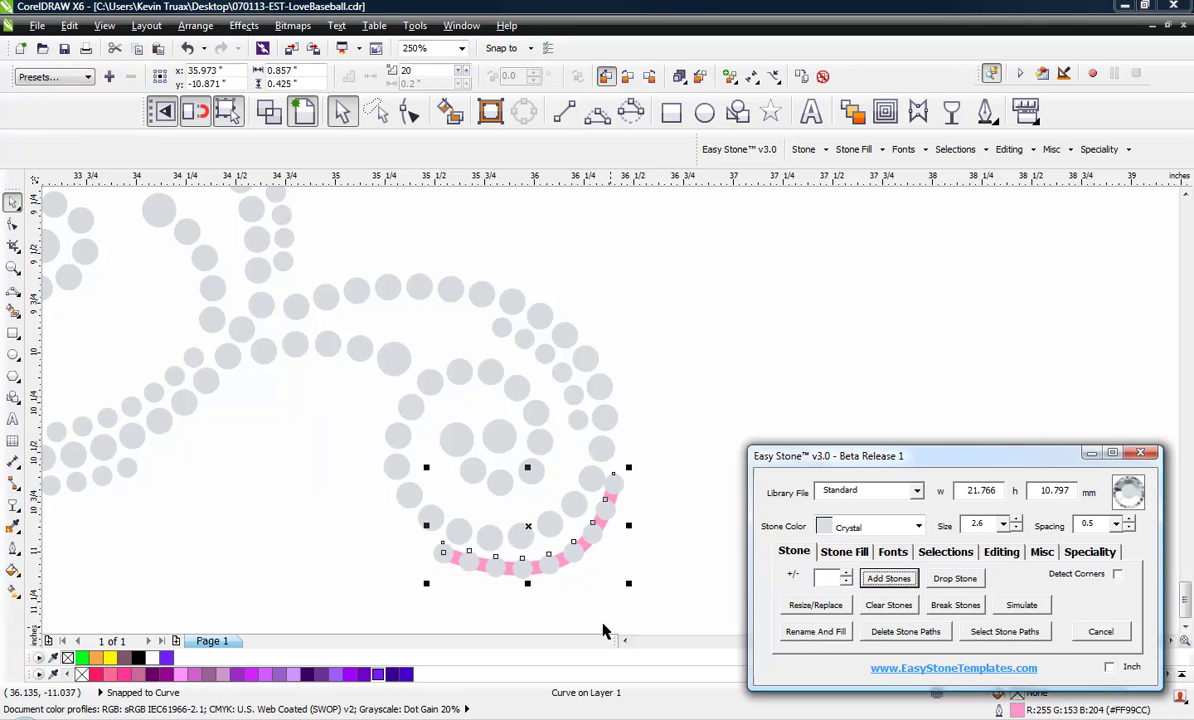
Reshape the outer row's path by bending it inward and adjusting both end handles so it parallels the spiral's lower large stones.
left_click(589, 622)
scroll(560, 597, "up", 2)
left_click(560, 535)
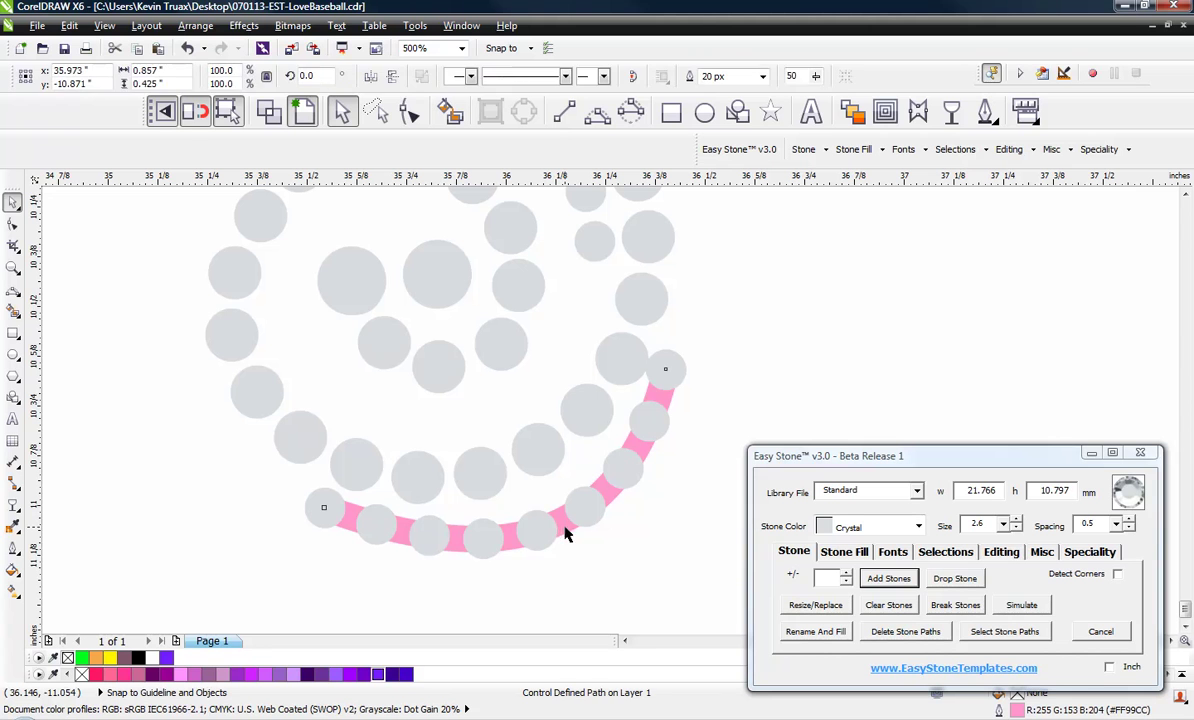
key("F10")
left_click_drag(563, 530, 552, 501)
left_click(325, 515)
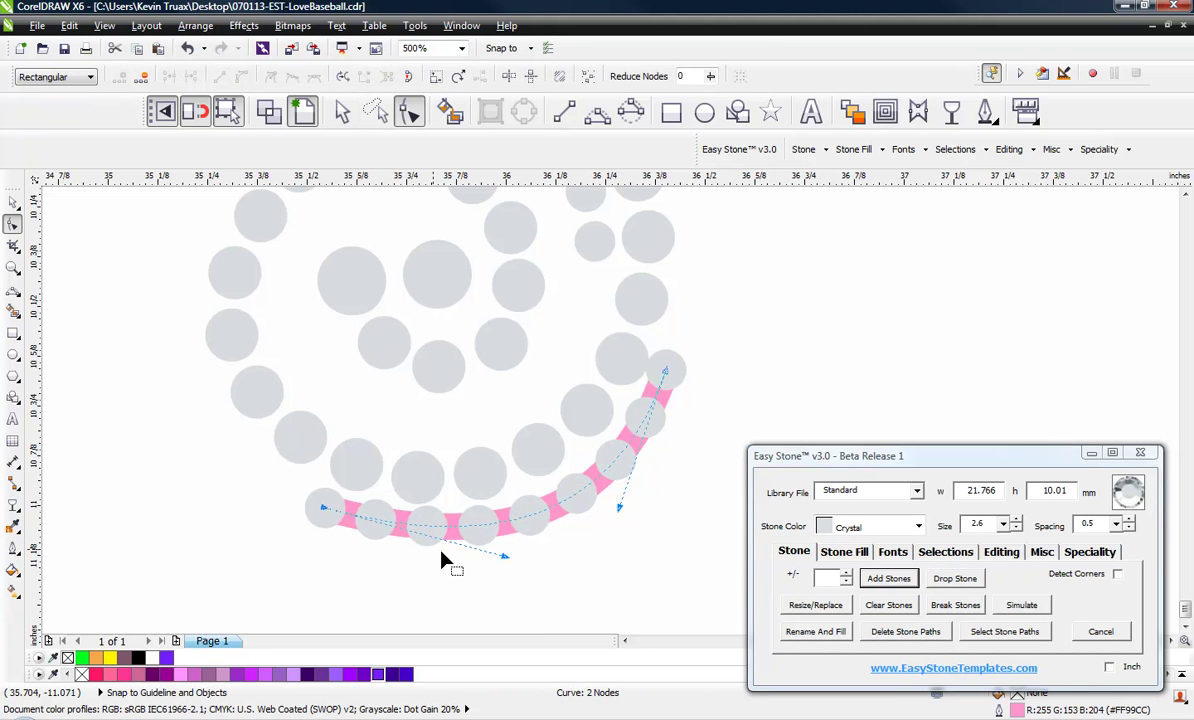
left_click_drag(506, 562, 402, 565)
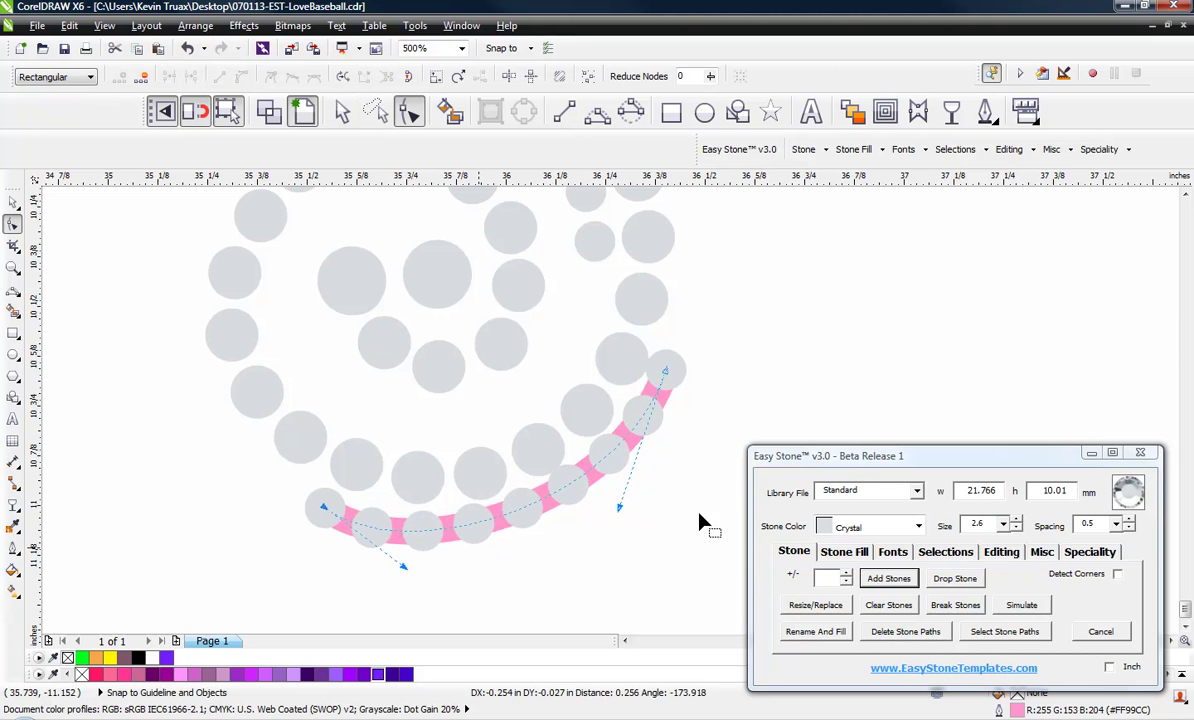
left_click_drag(620, 507, 667, 511)
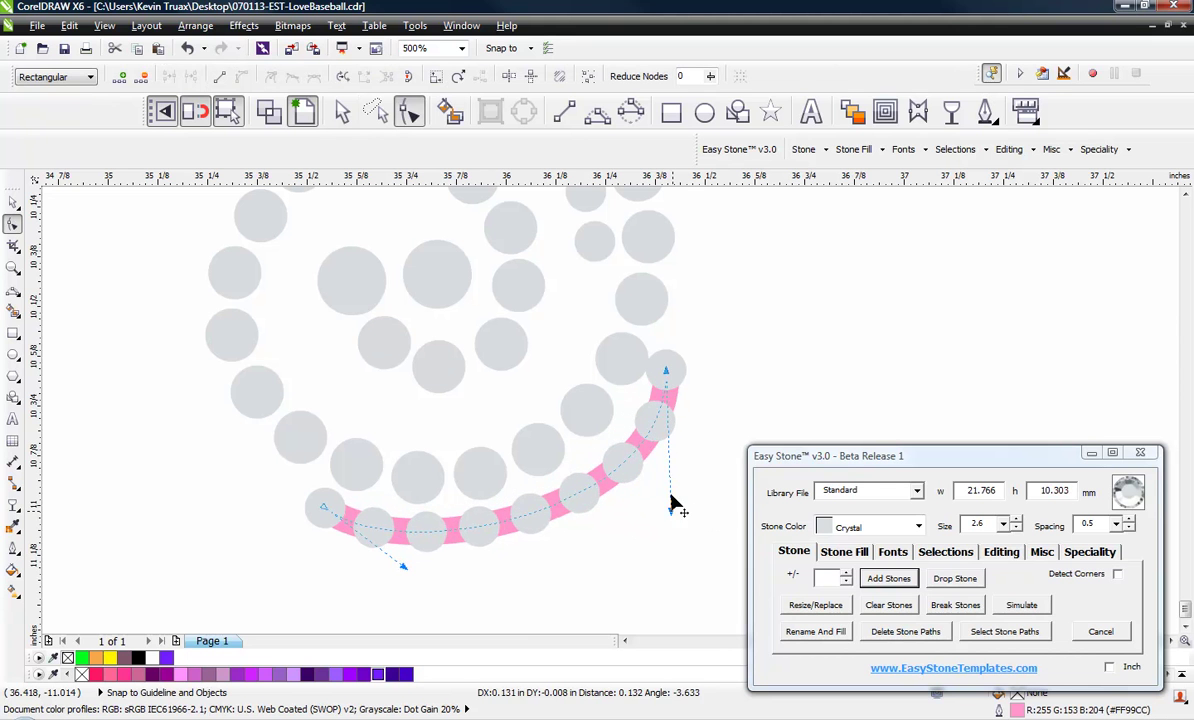
Shift the outer row's upper-right end node away from the large stones and readjust the path's handles to smooth the curve.
left_click(690, 381)
scroll(668, 384, "up", 2)
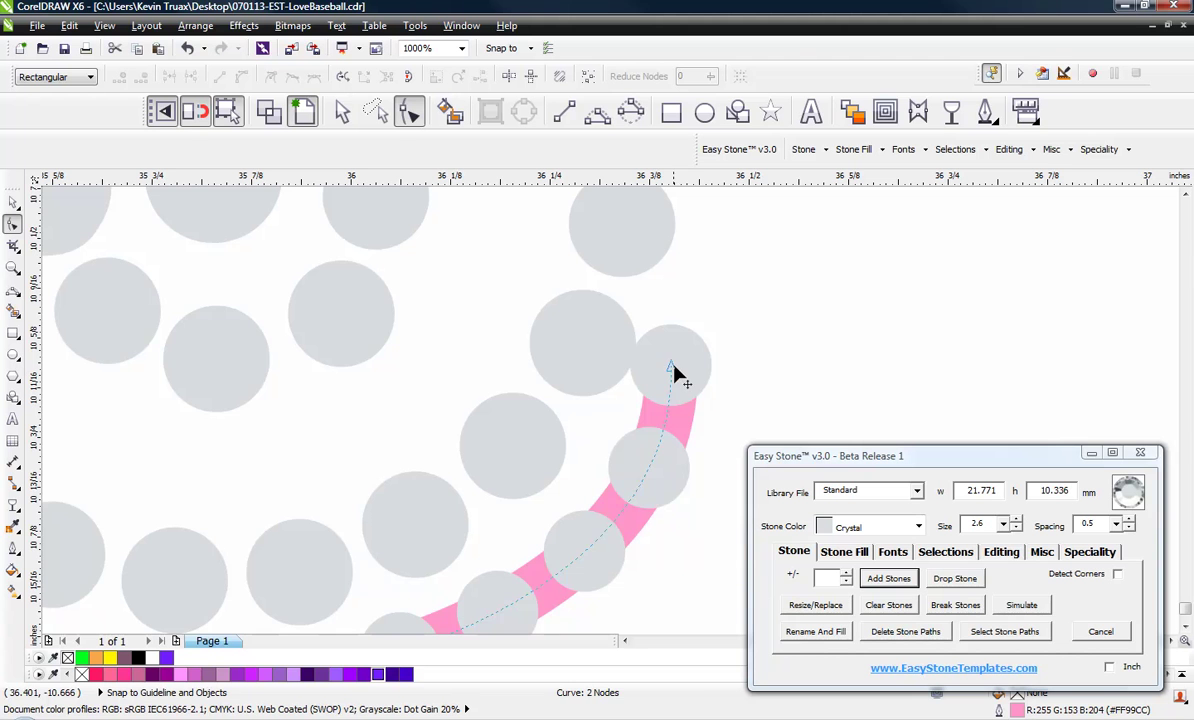
left_click_drag(672, 373, 688, 346)
scroll(688, 346, "down", 2)
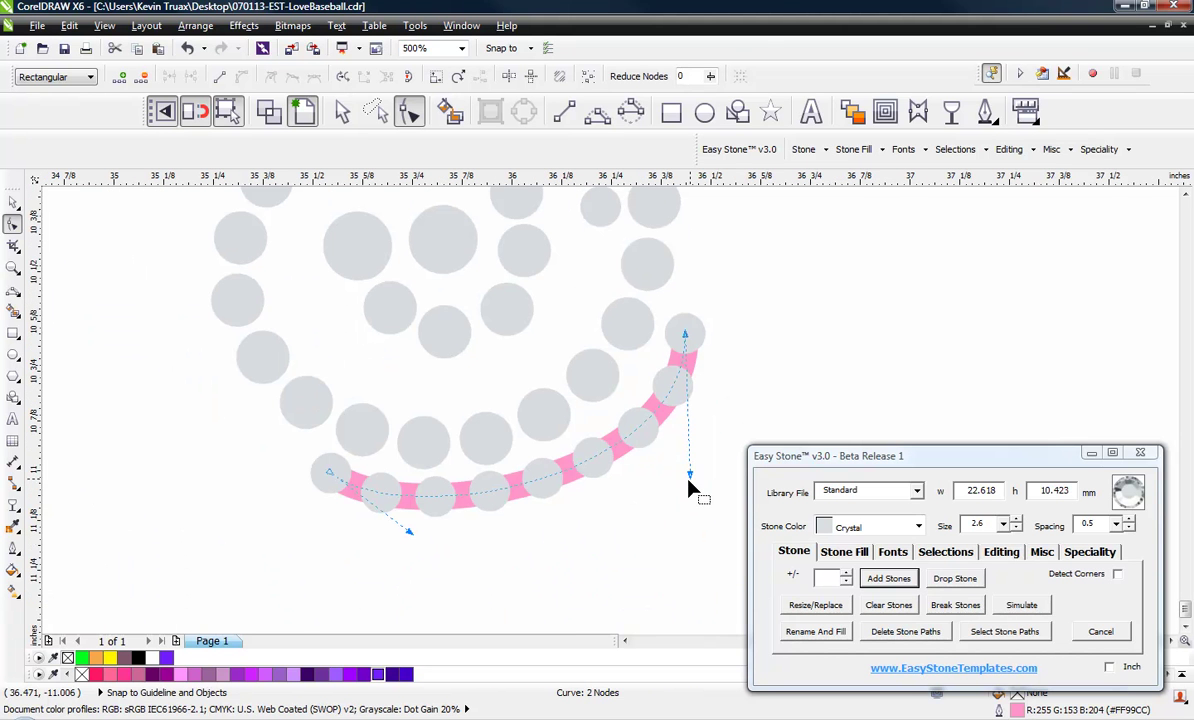
left_click_drag(689, 476, 629, 497)
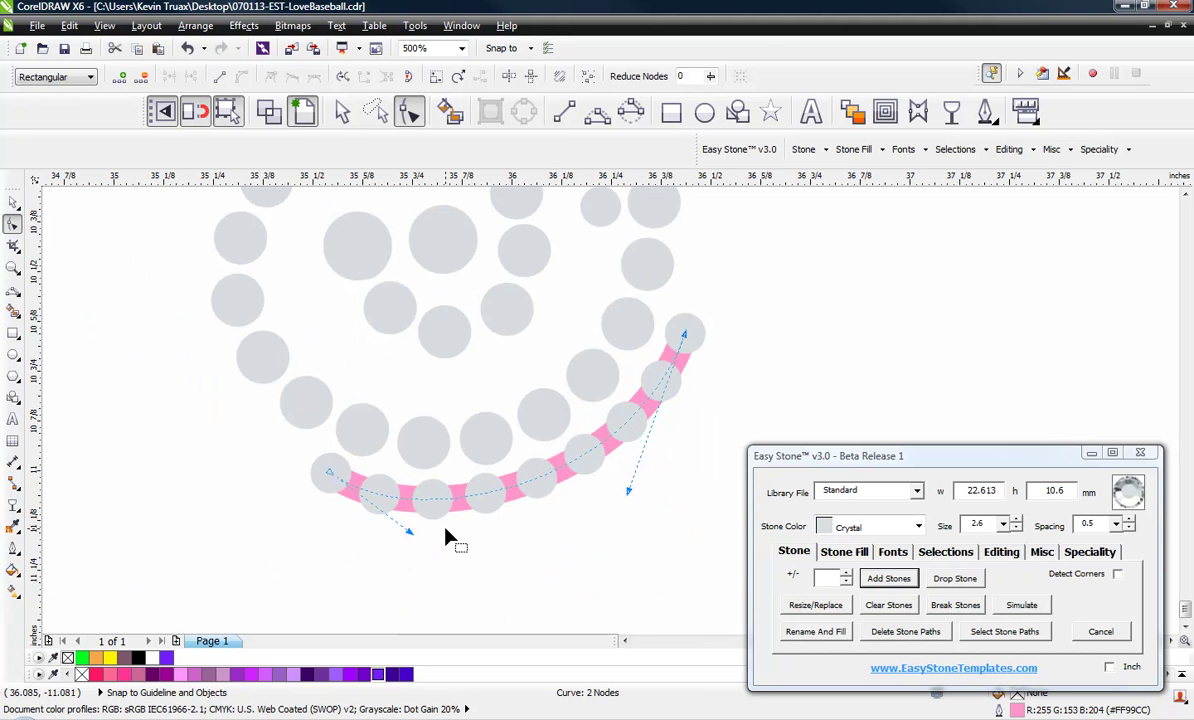
left_click_drag(410, 540, 414, 541)
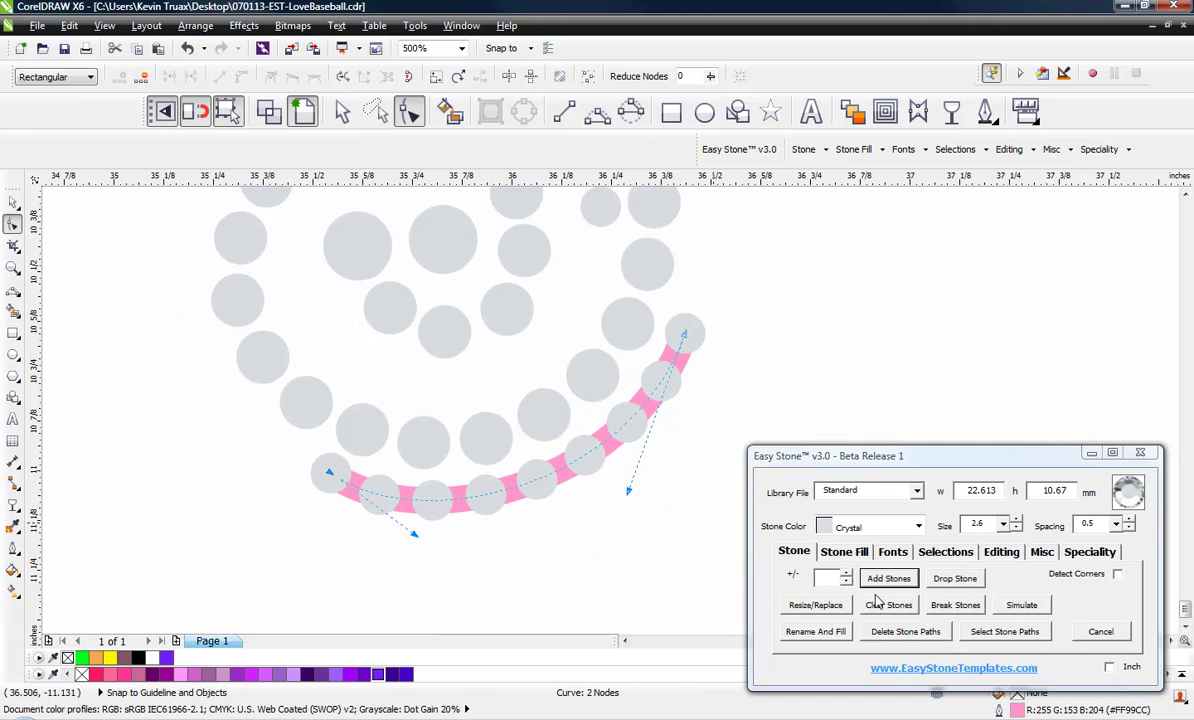
Delete the stone path beneath the right spiral's outer row while keeping its small stones.
left_click(12, 200)
left_click(573, 557)
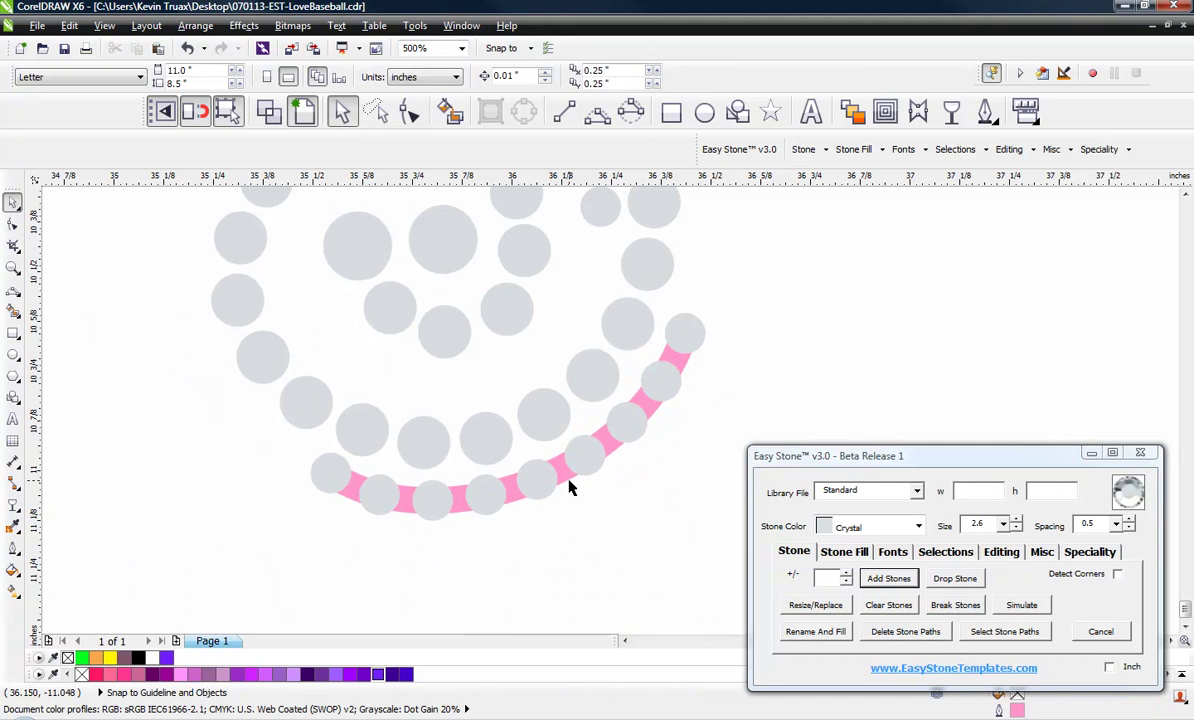
left_click(540, 456)
left_click(903, 633)
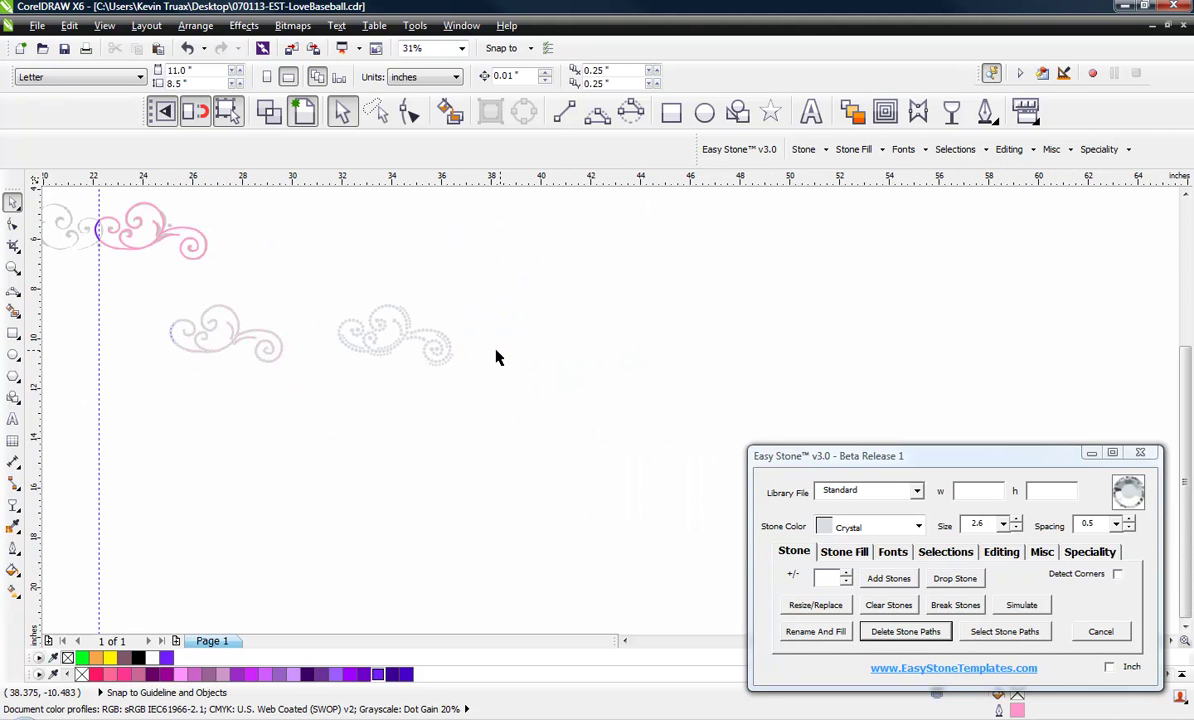
Move the entire finished stone swirl farther right of the pink swirl and rotate it about 8.2 degrees counterclockwise.
scroll(378, 446, "down", 2)
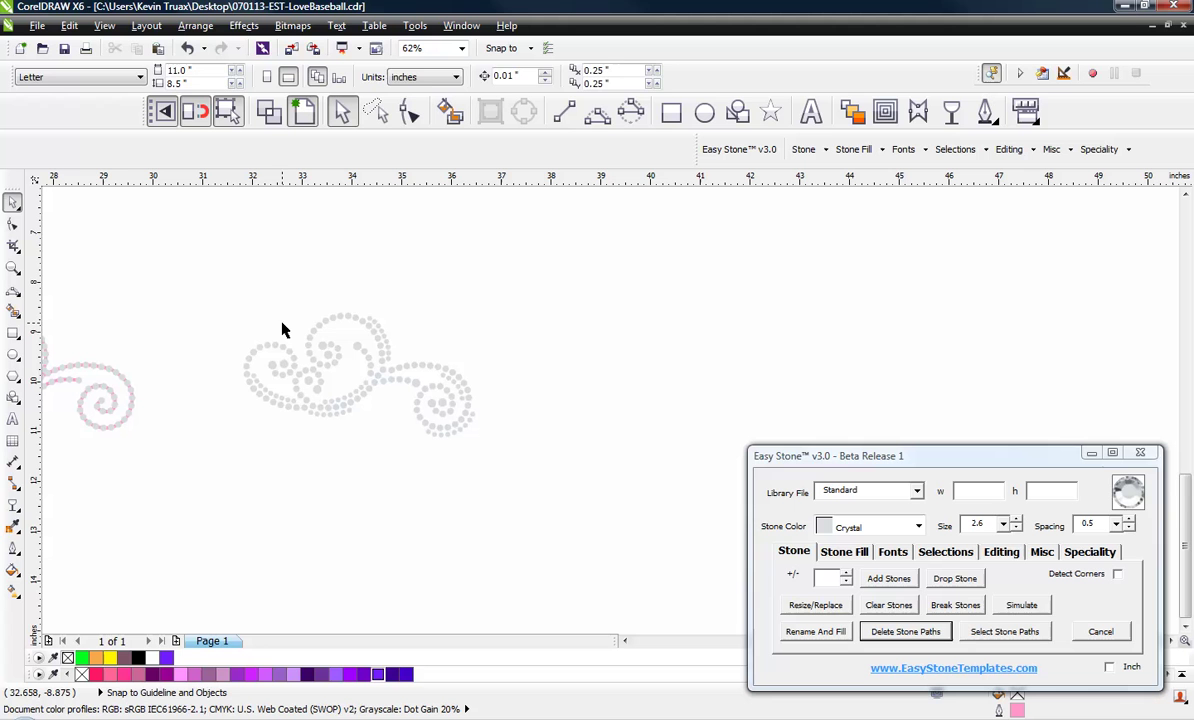
left_click(370, 436)
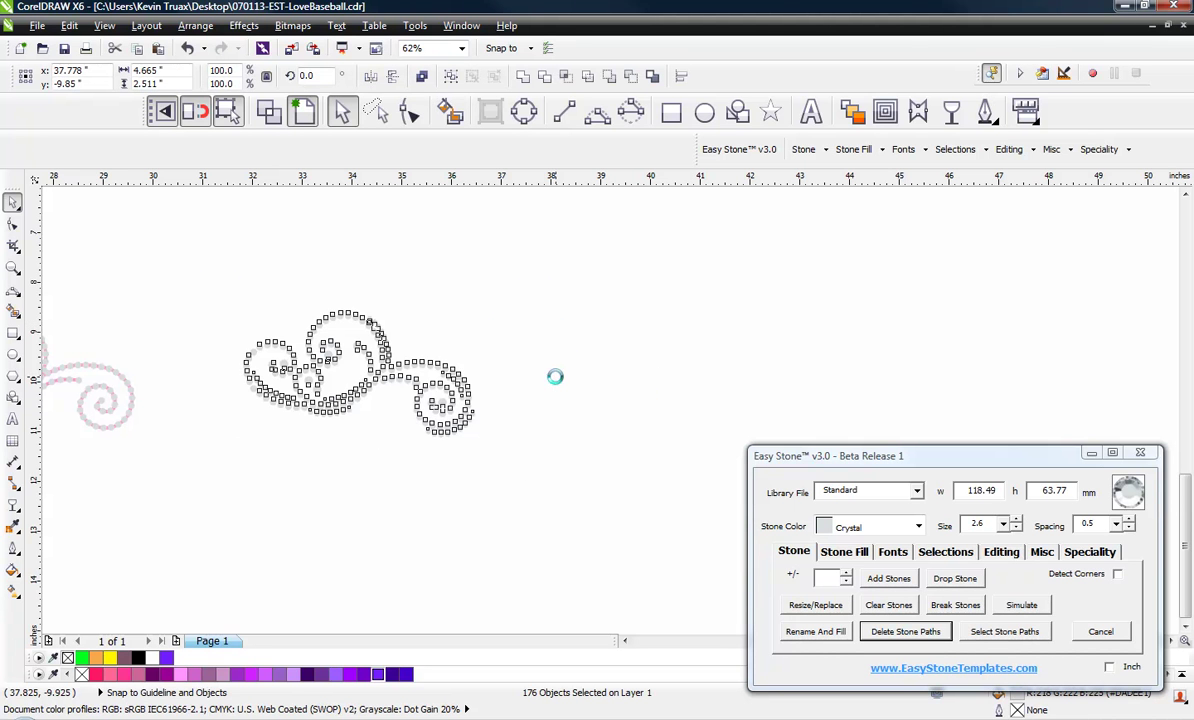
left_click_drag(666, 438, 690, 436)
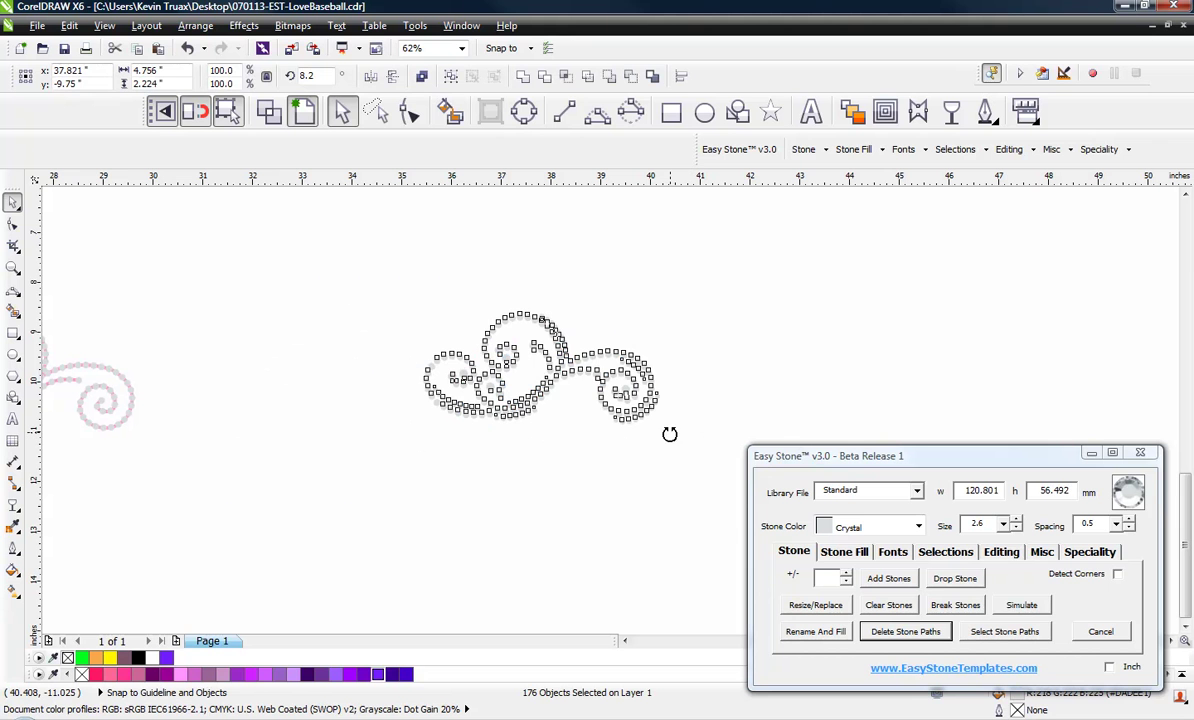
left_click(472, 434)
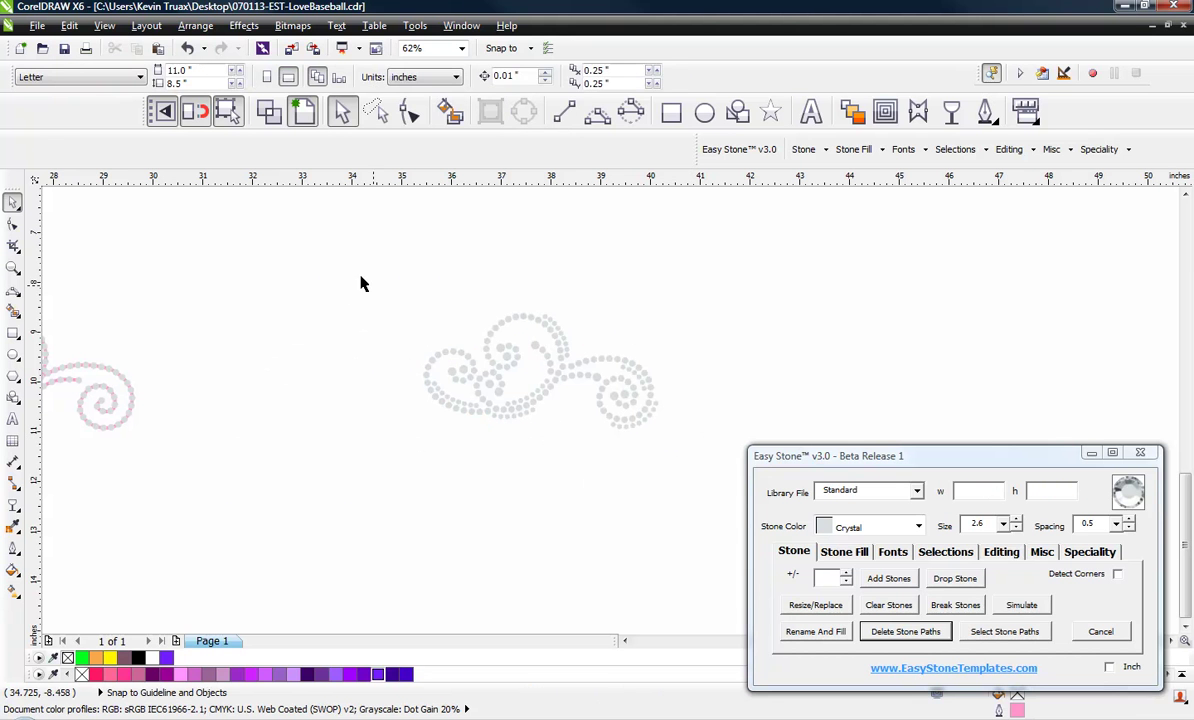
Select the entire finished stone swirl and place a horizontally mirrored copy directly beside its left edge, leaving the original in place.
left_click_drag(362, 284, 716, 476)
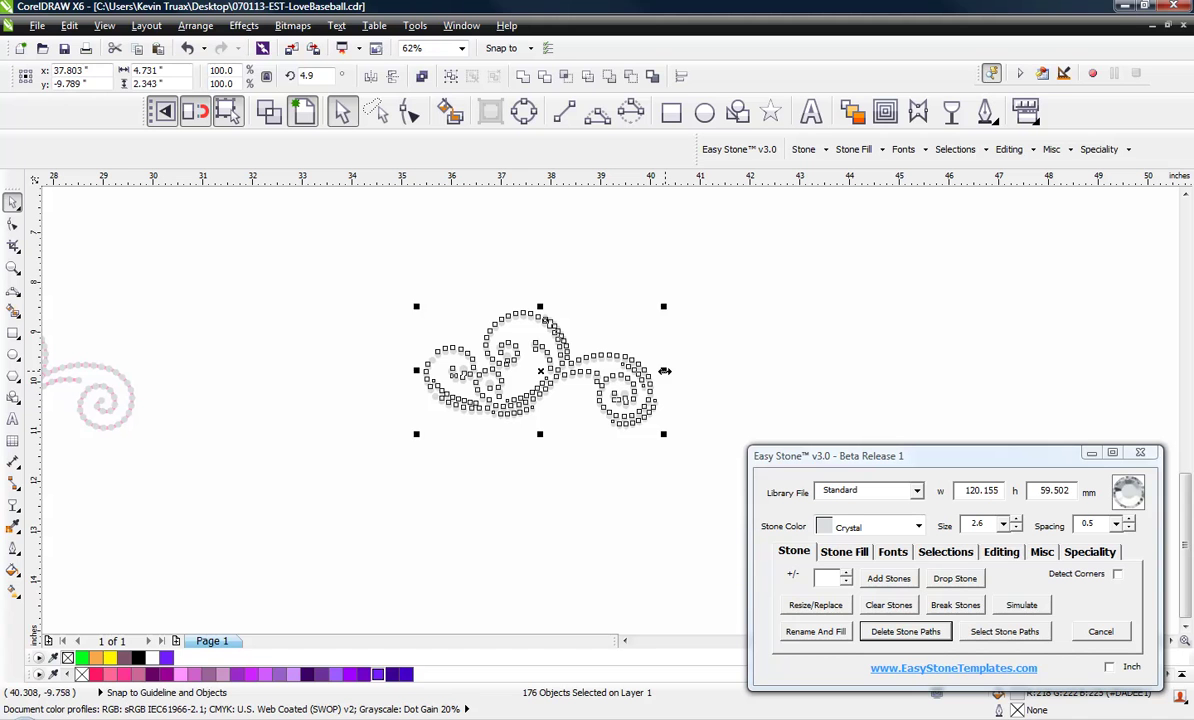
left_click(733, 285)
left_click_drag(731, 281, 378, 470)
left_click_drag(663, 372, 391, 451)
key("ctrl")
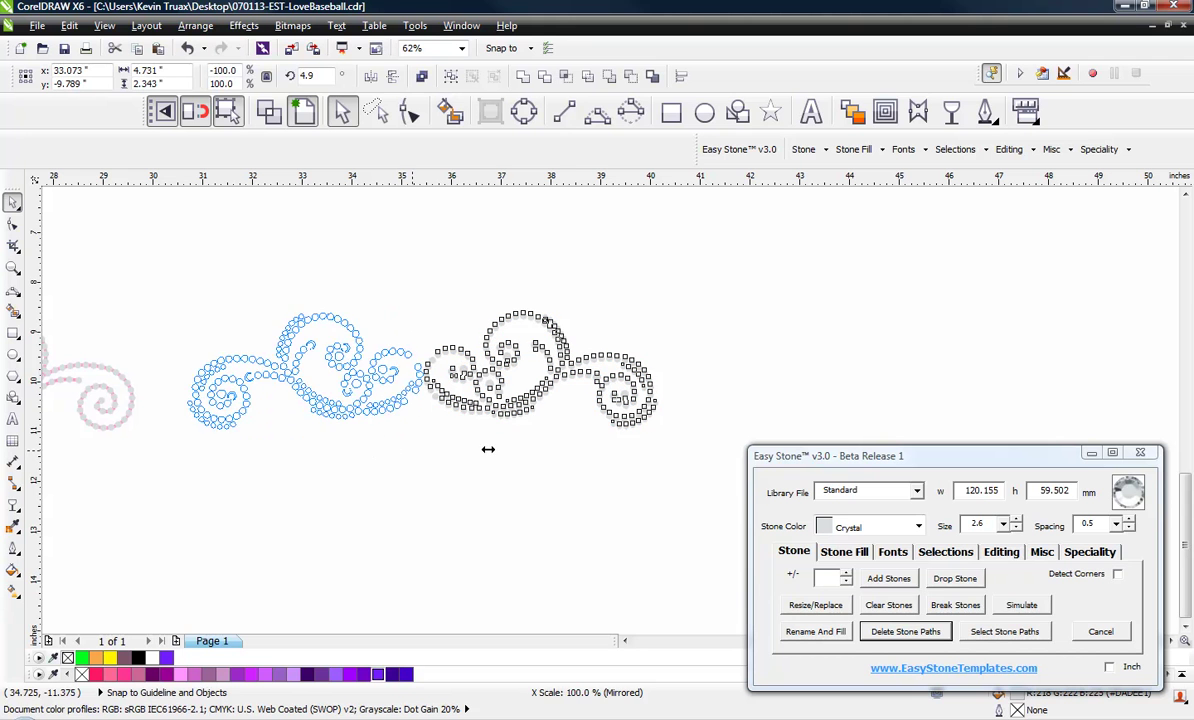
left_click_drag(488, 449, 390, 455)
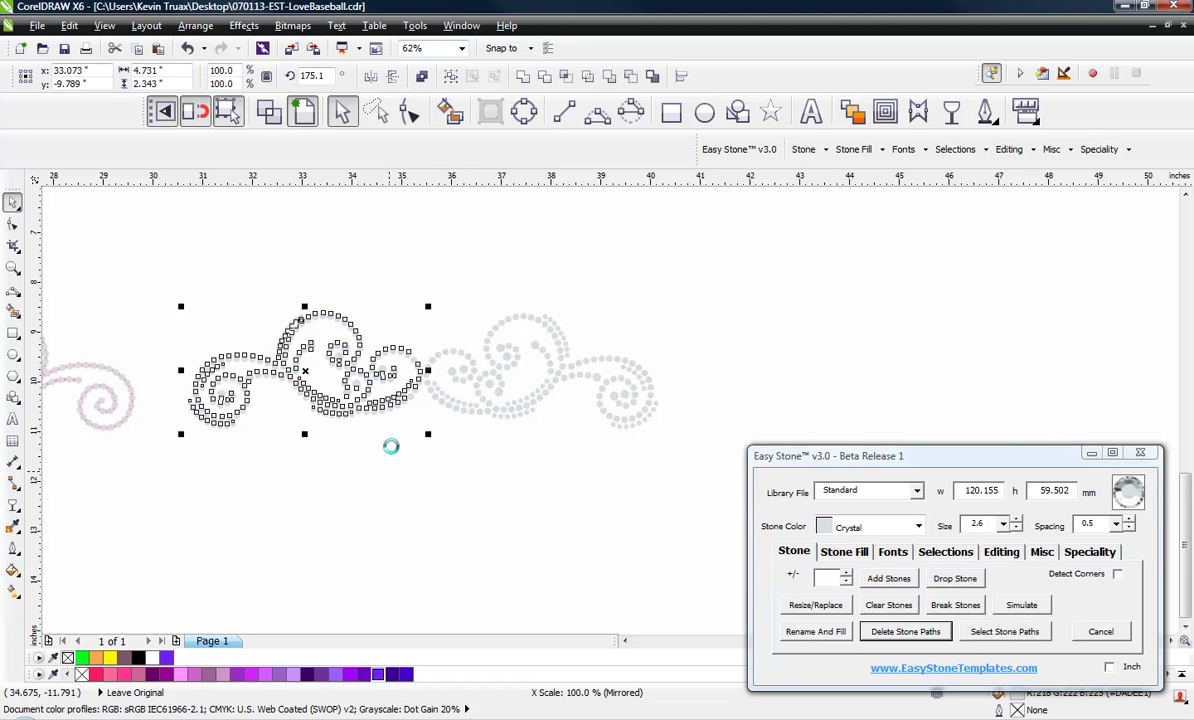
Try sliding the mirrored swirl right at two different overlaps with the original, undoing each move.
scroll(420, 378, "up", 3)
scroll(422, 380, "up", 4)
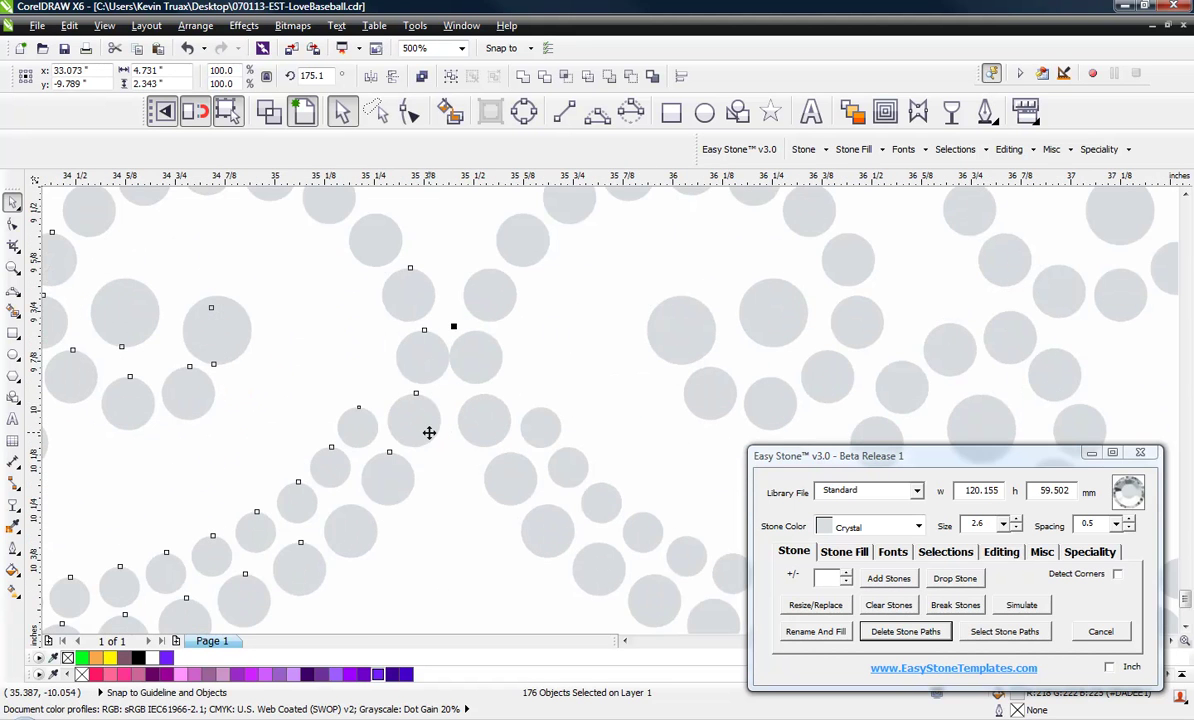
scroll(426, 493, "down", 2)
scroll(424, 497, "up", 2)
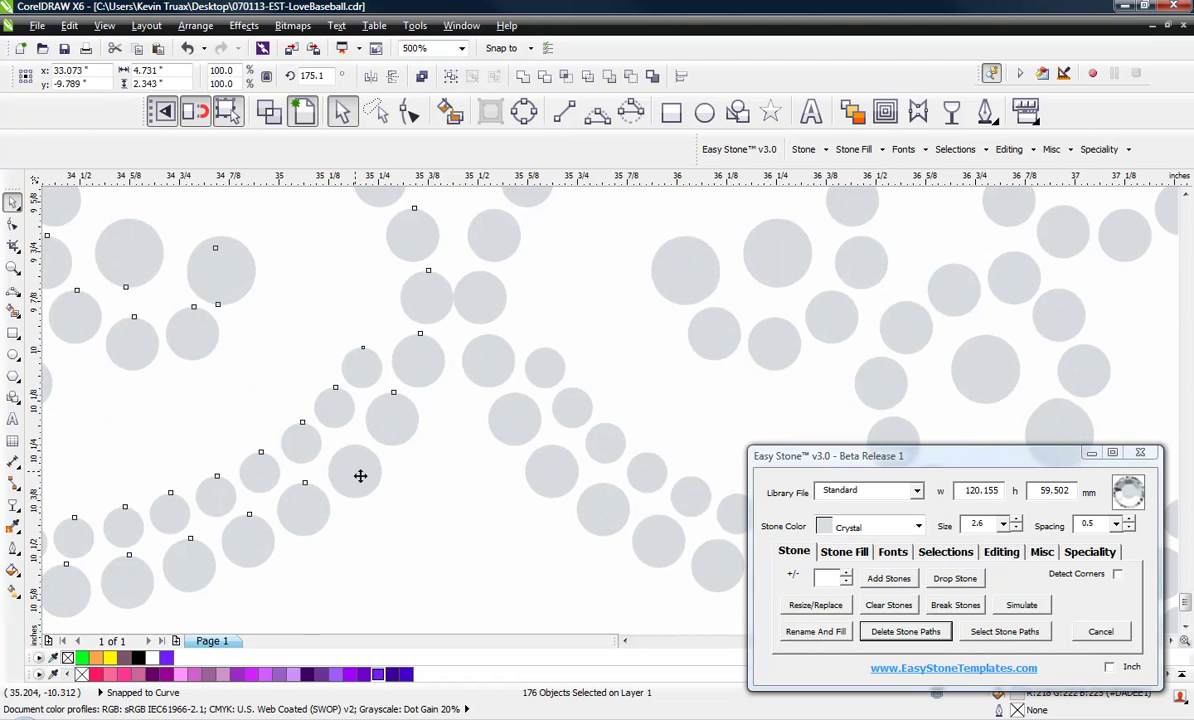
left_click_drag(360, 476, 496, 474)
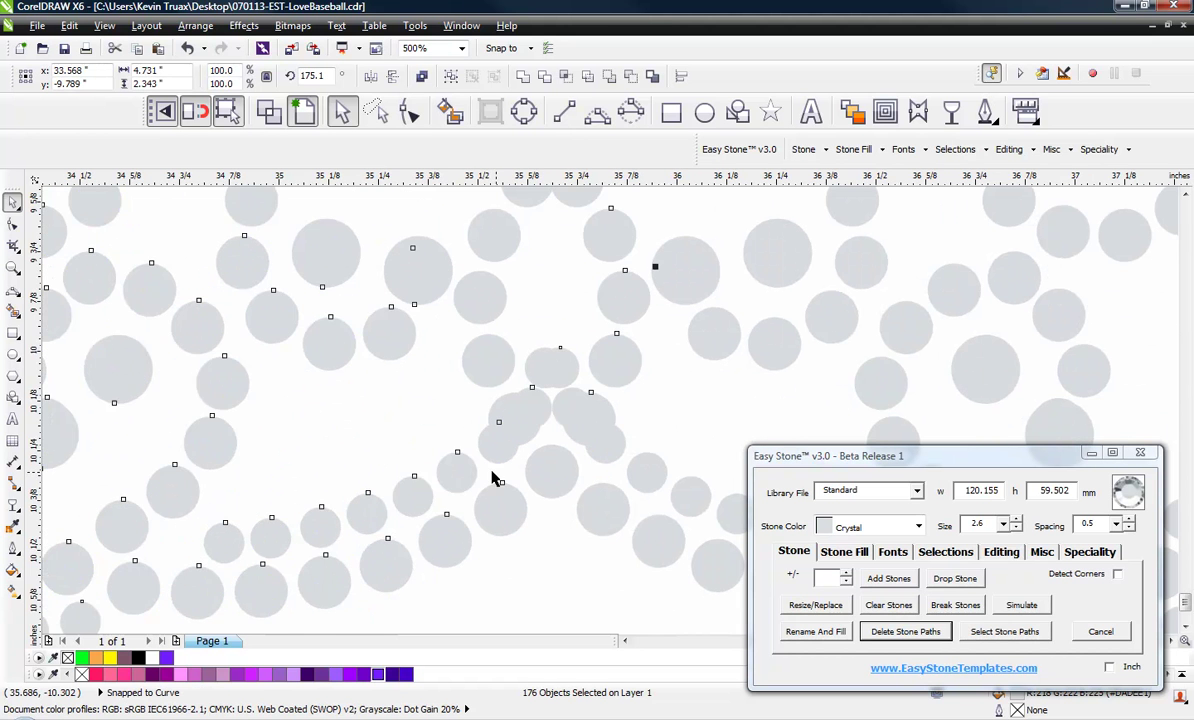
scroll(493, 473, "down", 2)
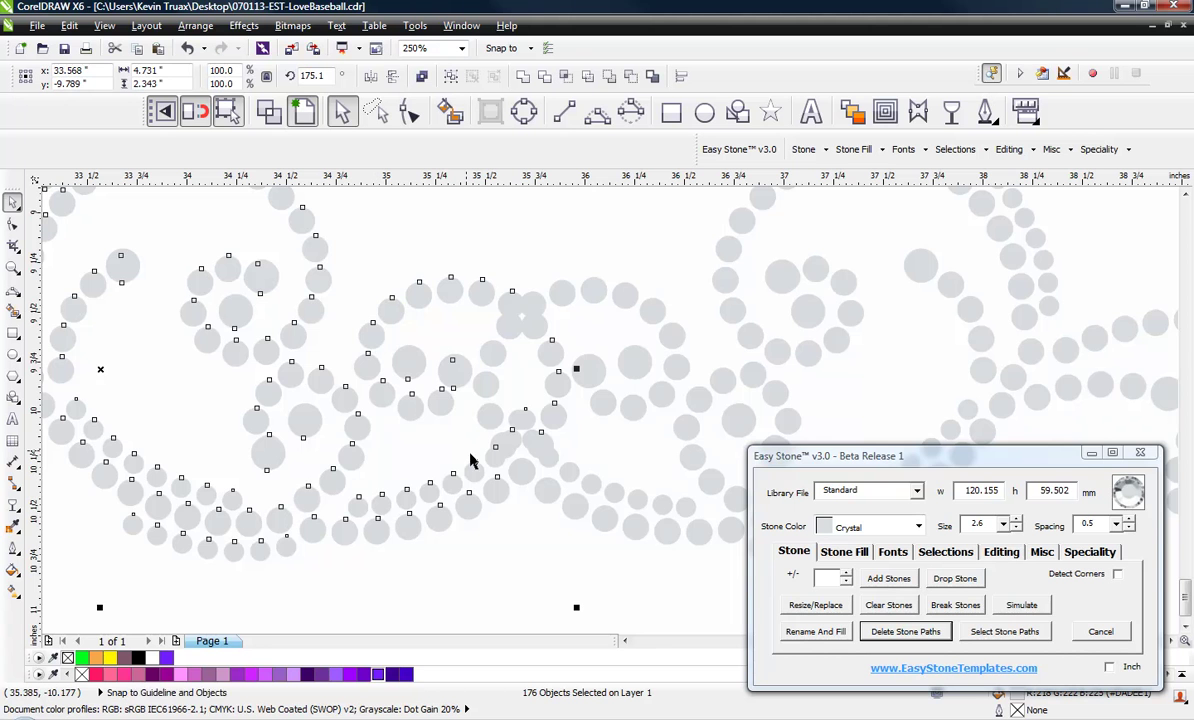
scroll(488, 479, "up", 2)
key("ctrl+z")
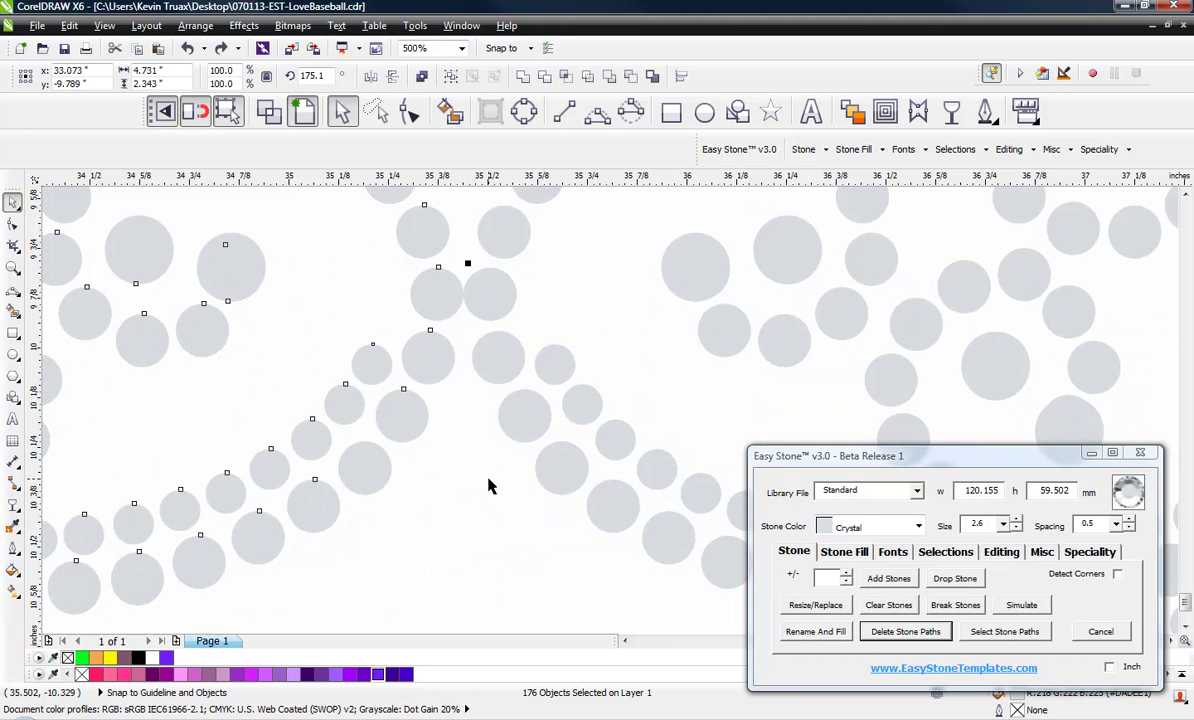
left_click_drag(400, 419, 525, 418)
scroll(525, 418, "down", 2)
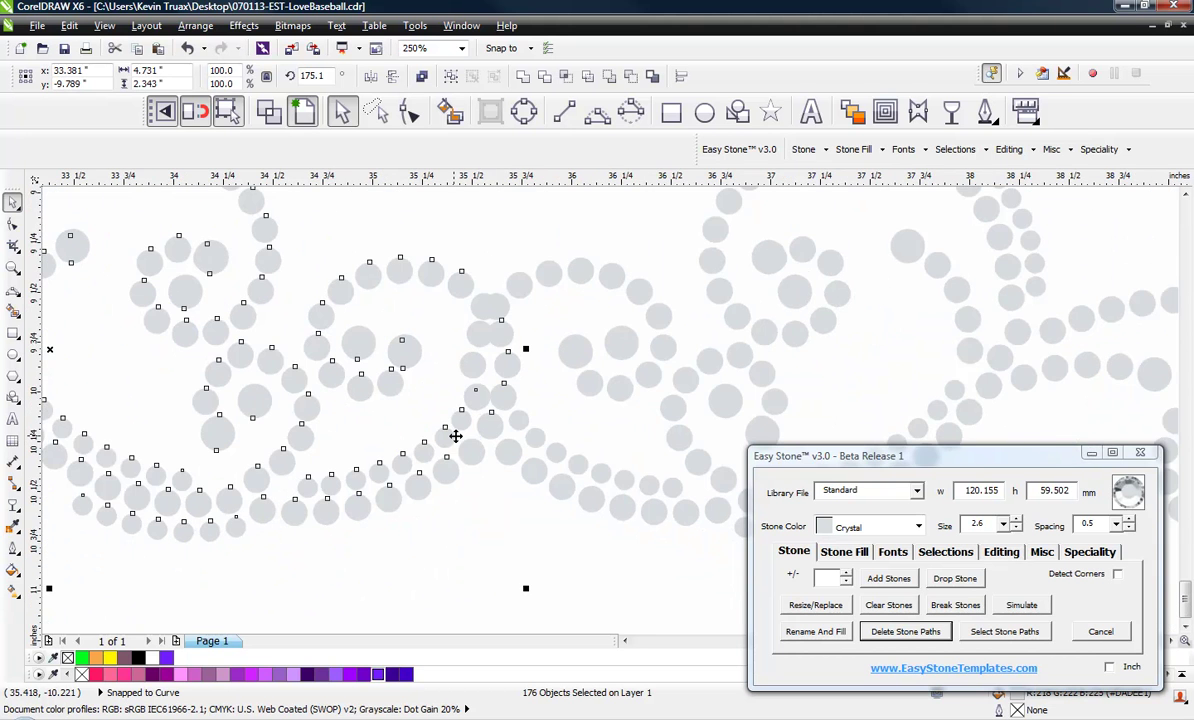
scroll(455, 437, "up", 2)
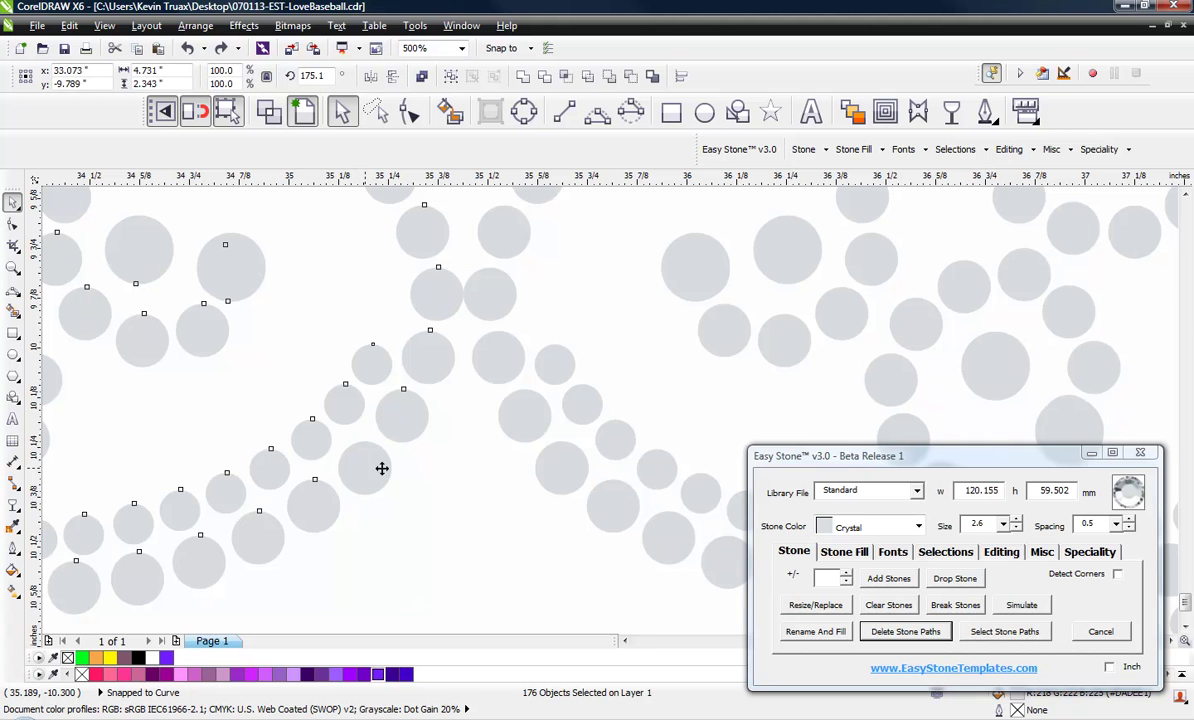
Move the mirrored swirl horizontally to X 33.568 inches so one lower large stone coincides with its counterpart on the original swirl.
left_click_drag(381, 469, 563, 467)
scroll(563, 467, "down", 2)
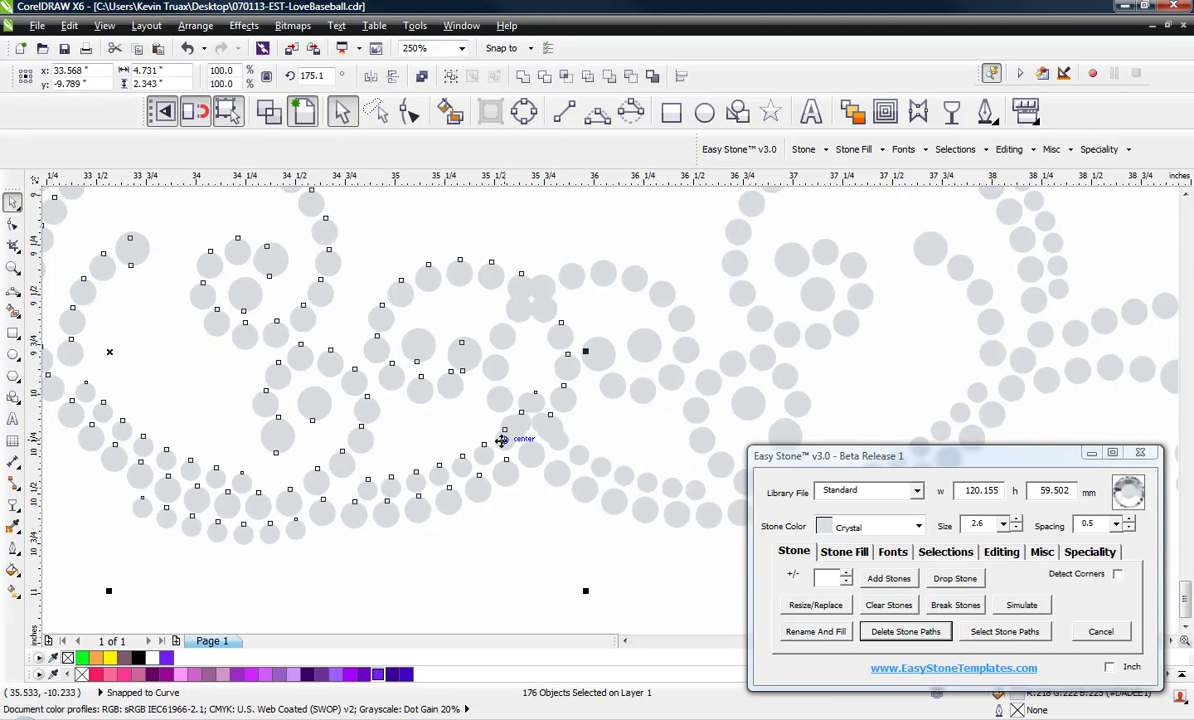
left_click(527, 520)
scroll(352, 413, "down", 1)
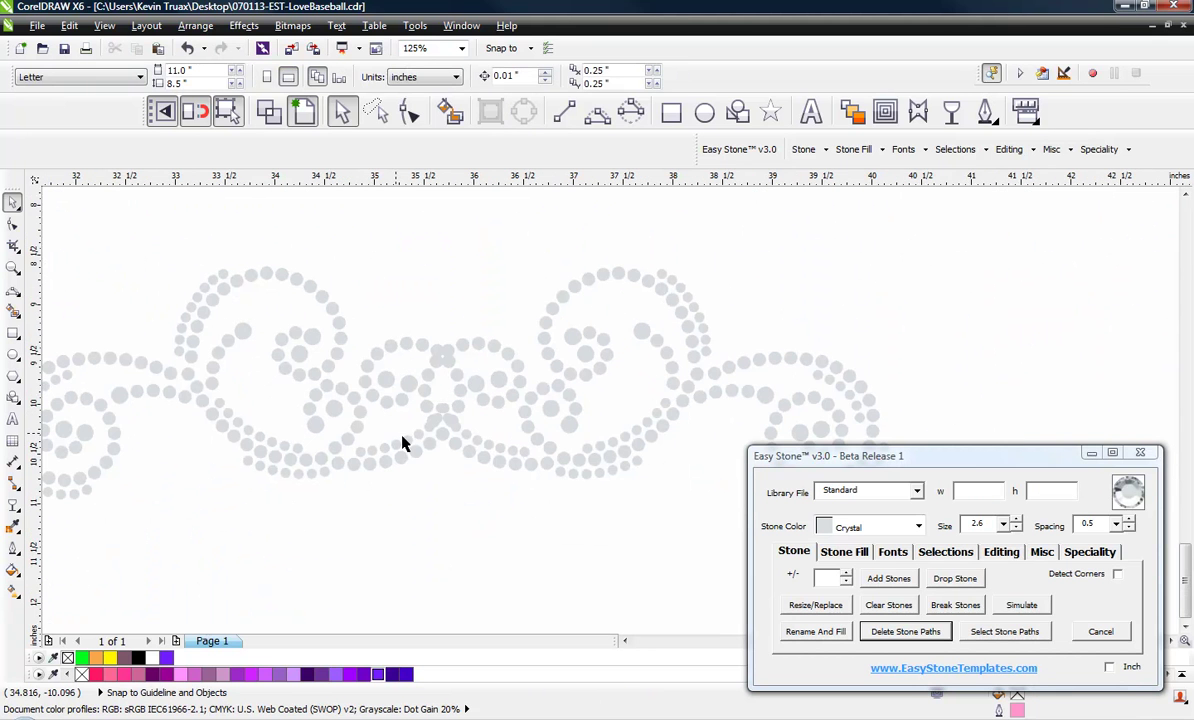
Delete the overlapping 2.6 mm stones above the shared large stone at the lower joint of the two swirls.
scroll(427, 418, "up", 1)
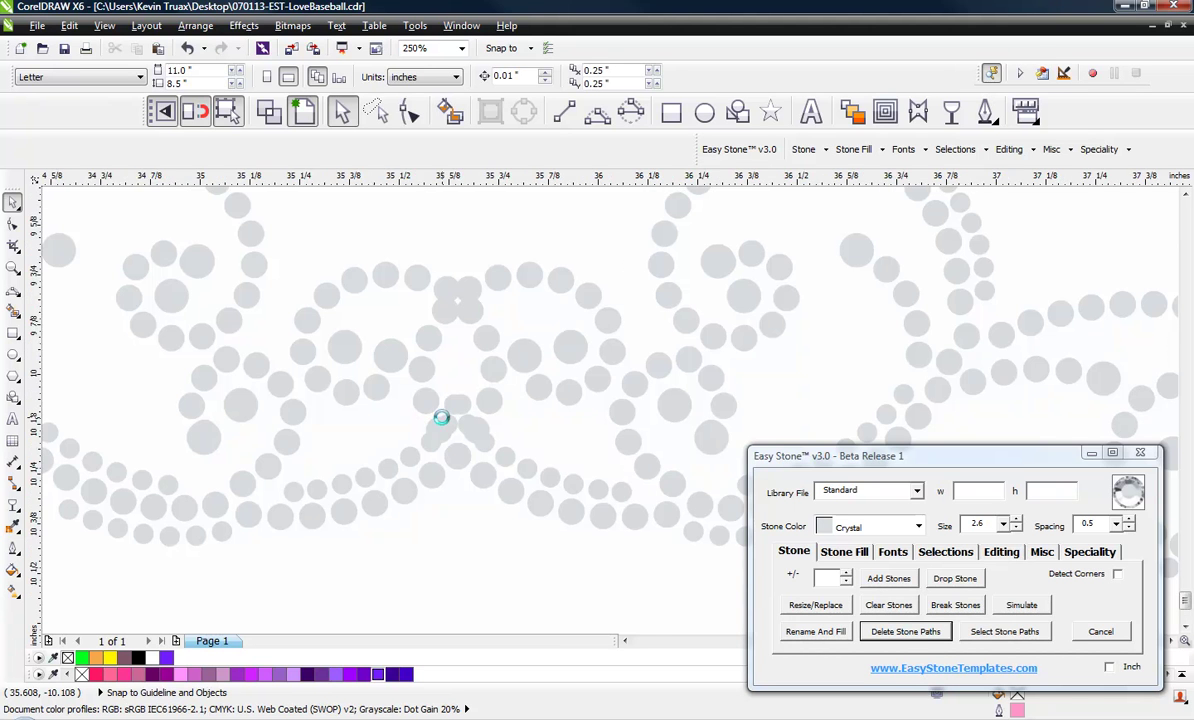
scroll(440, 420, "up", 2)
scroll(390, 390, "down", 2)
scroll(390, 390, "down", 1)
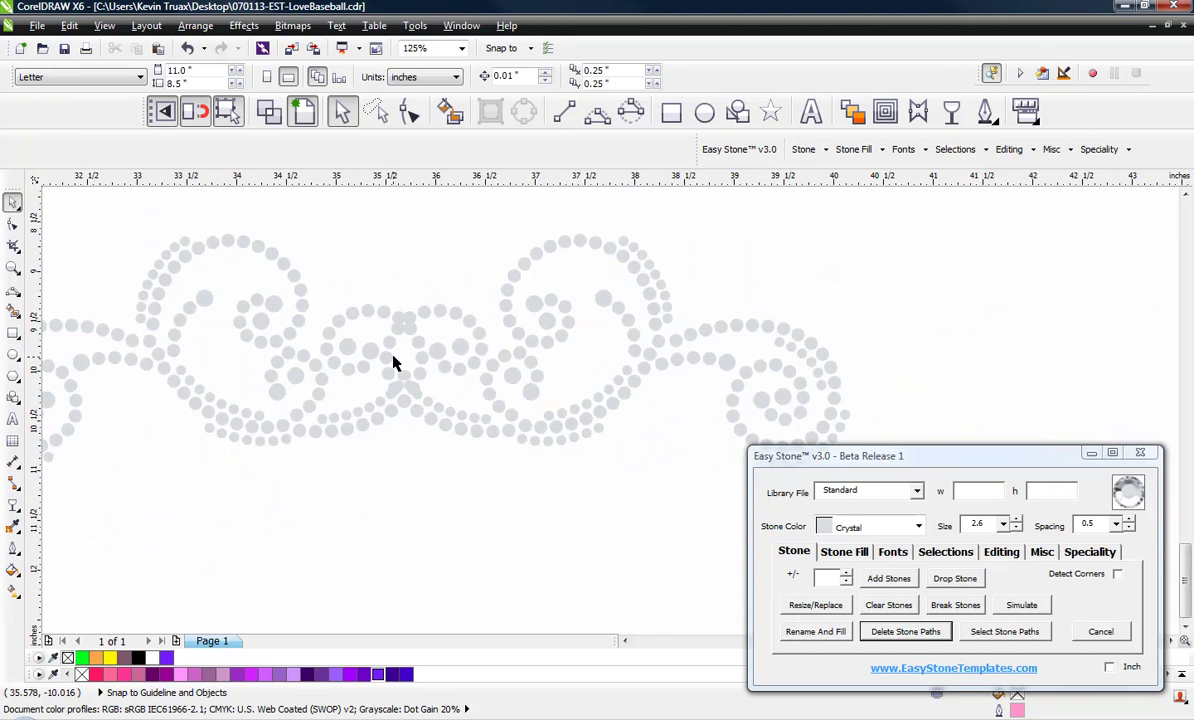
scroll(415, 430, "up", 1)
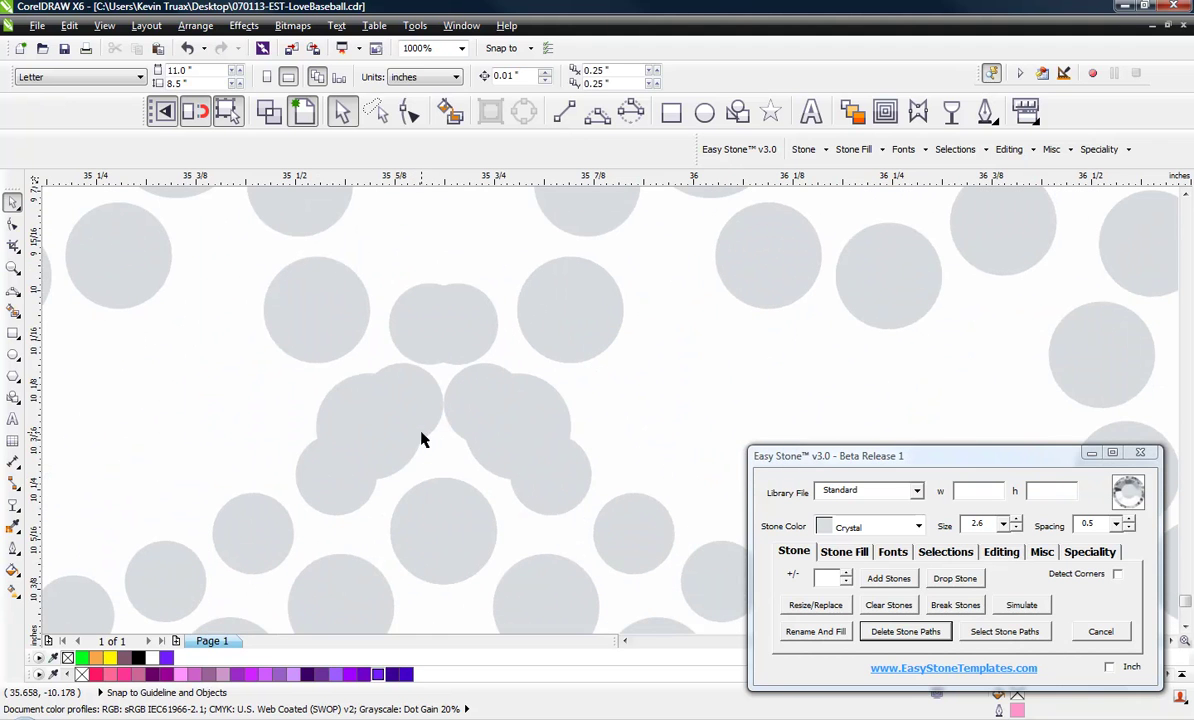
left_click(335, 468)
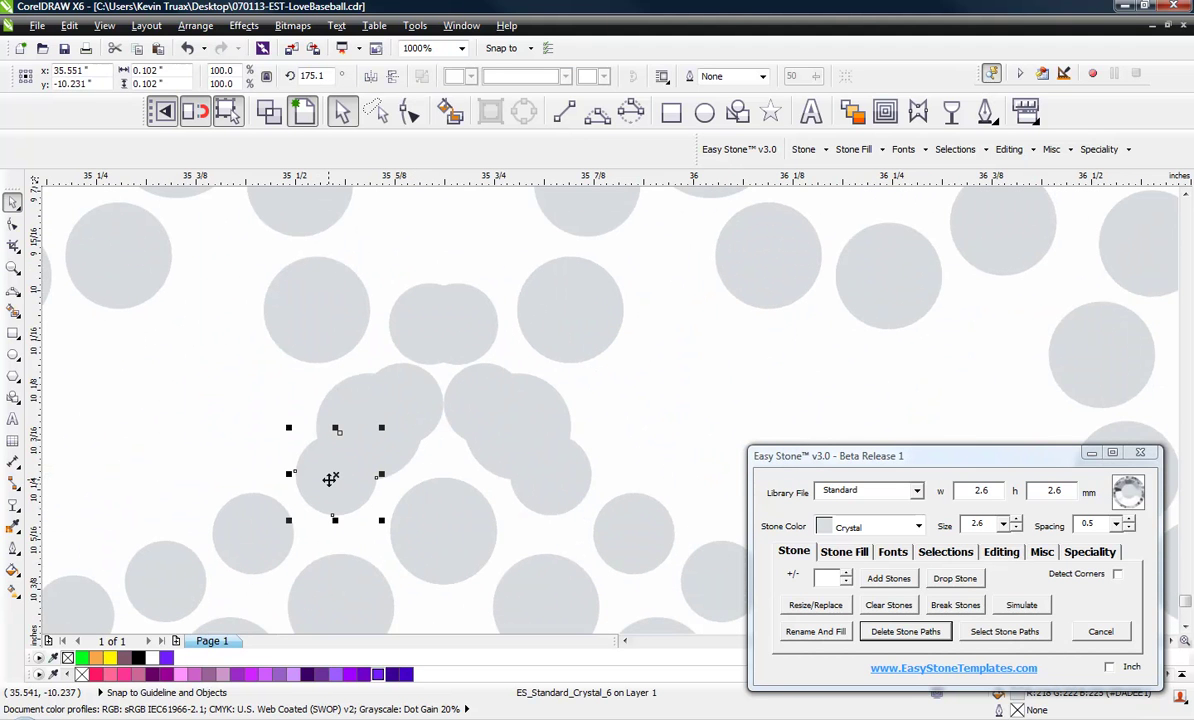
left_click(413, 383)
key("Delete")
left_click(463, 397)
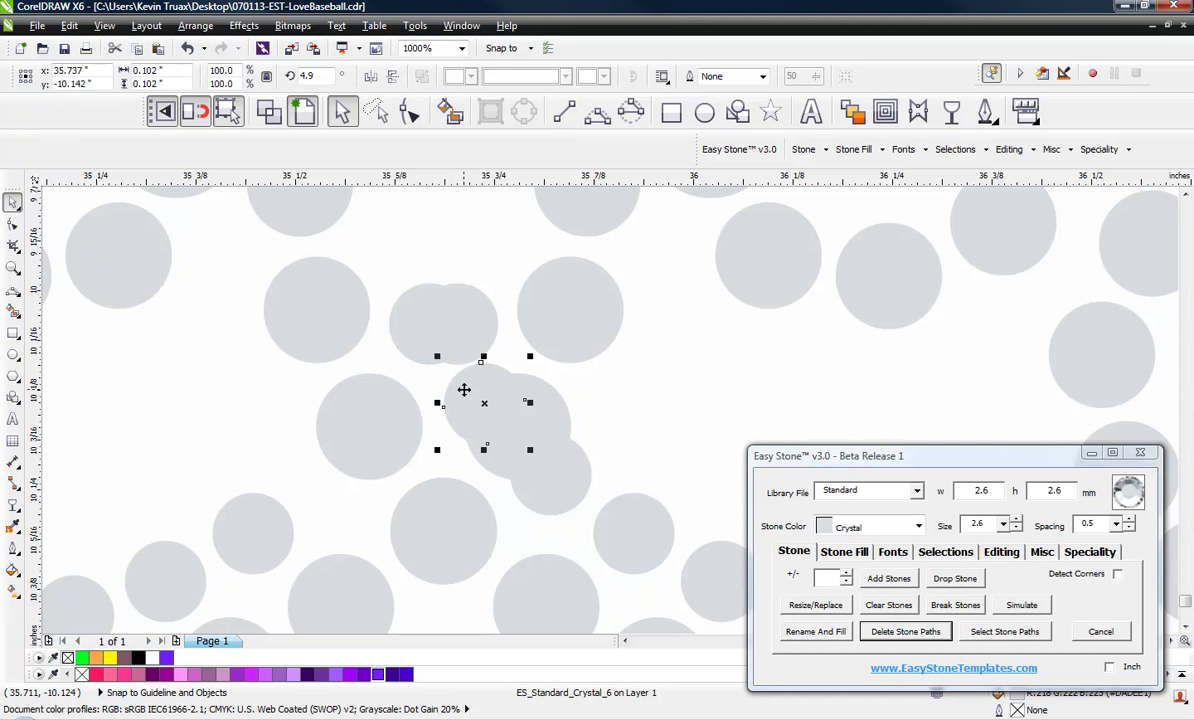
key("Delete")
left_click(434, 338)
key("Delete")
left_click(440, 346)
key("Delete")
scroll(557, 500, "down", 4)
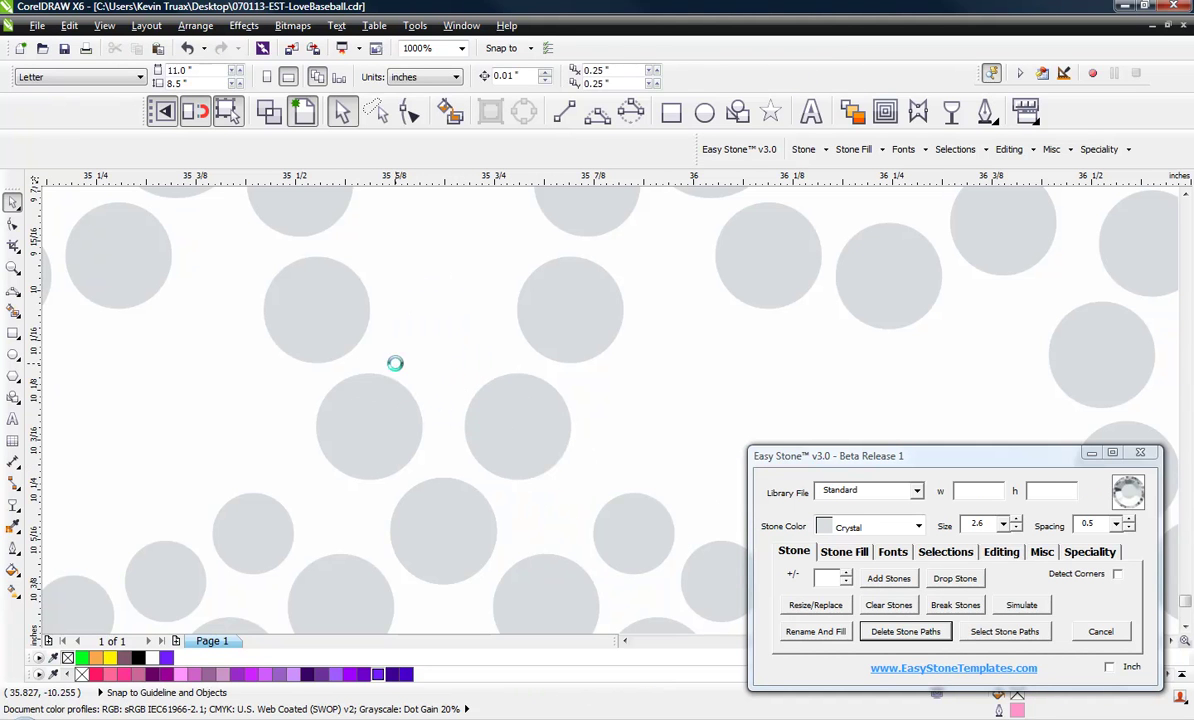
Place a vertical guideline at 35.686 inches through the center of the shared stone between the two swirls.
scroll(427, 455, "up", 2)
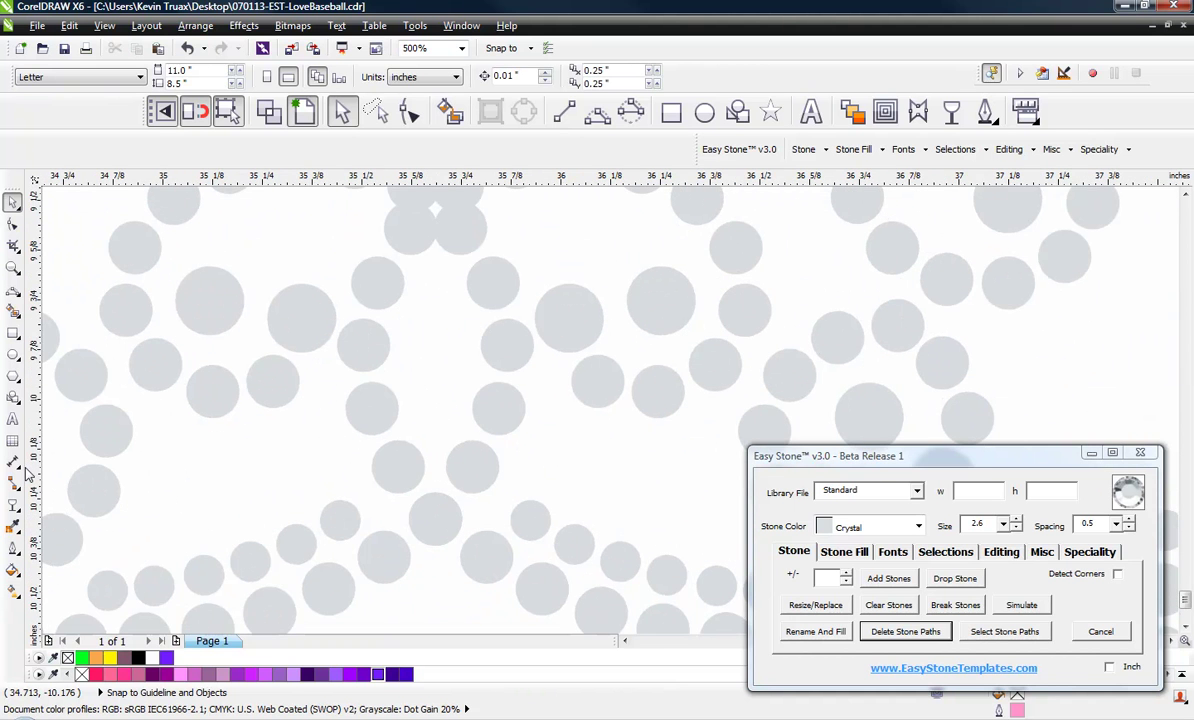
left_click_drag(27, 475, 435, 460)
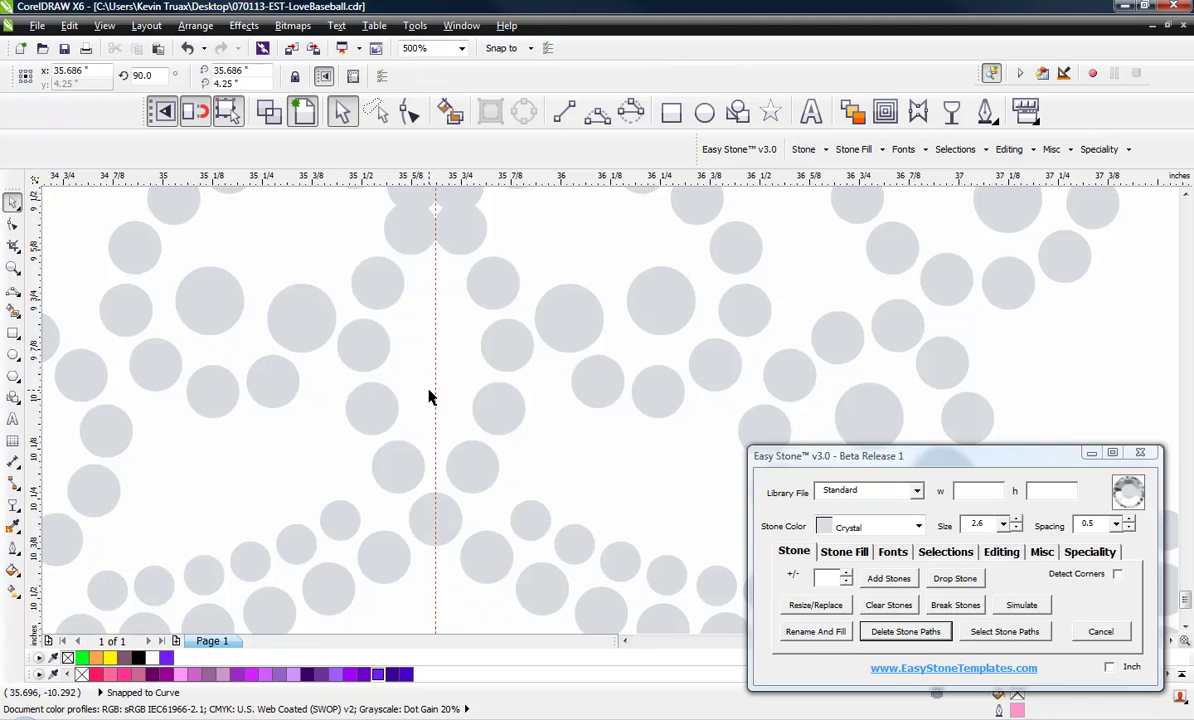
left_click(428, 397)
Copy one of the four overlapping 3.4 mm stones at the upper joint and center the copy on the guideline between them.
scroll(458, 460, "down", 1)
scroll(453, 325, "up", 2)
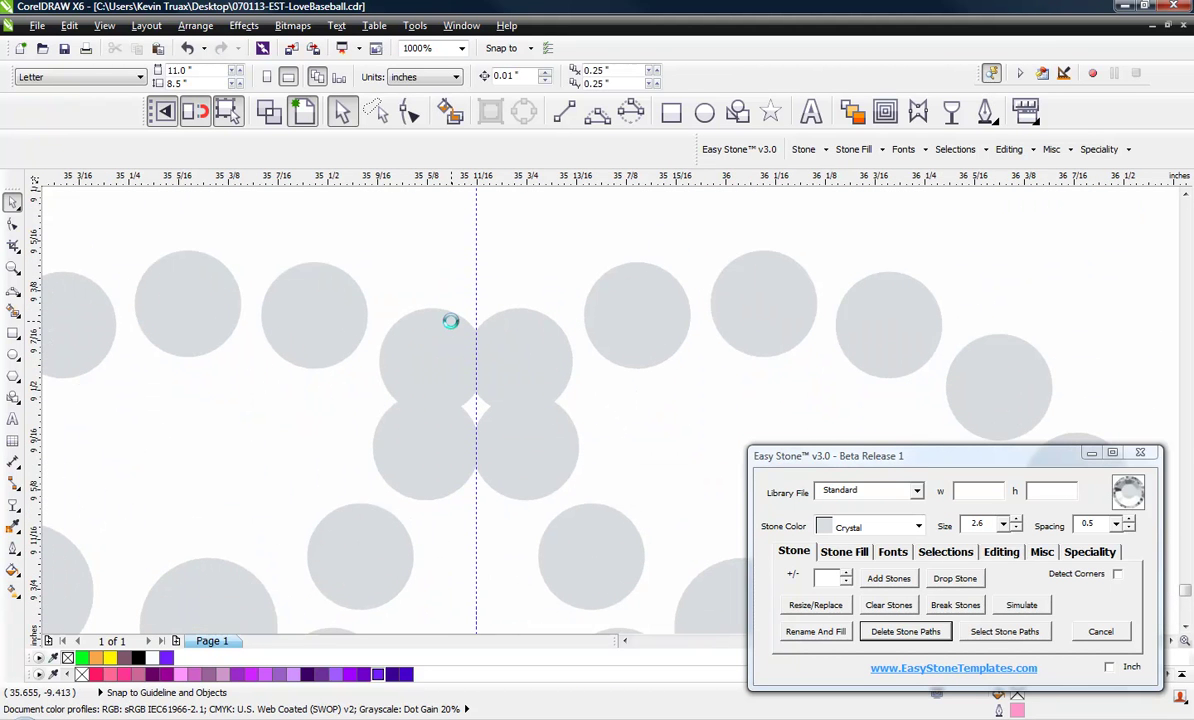
left_click(535, 430)
scroll(450, 340, "down", 2)
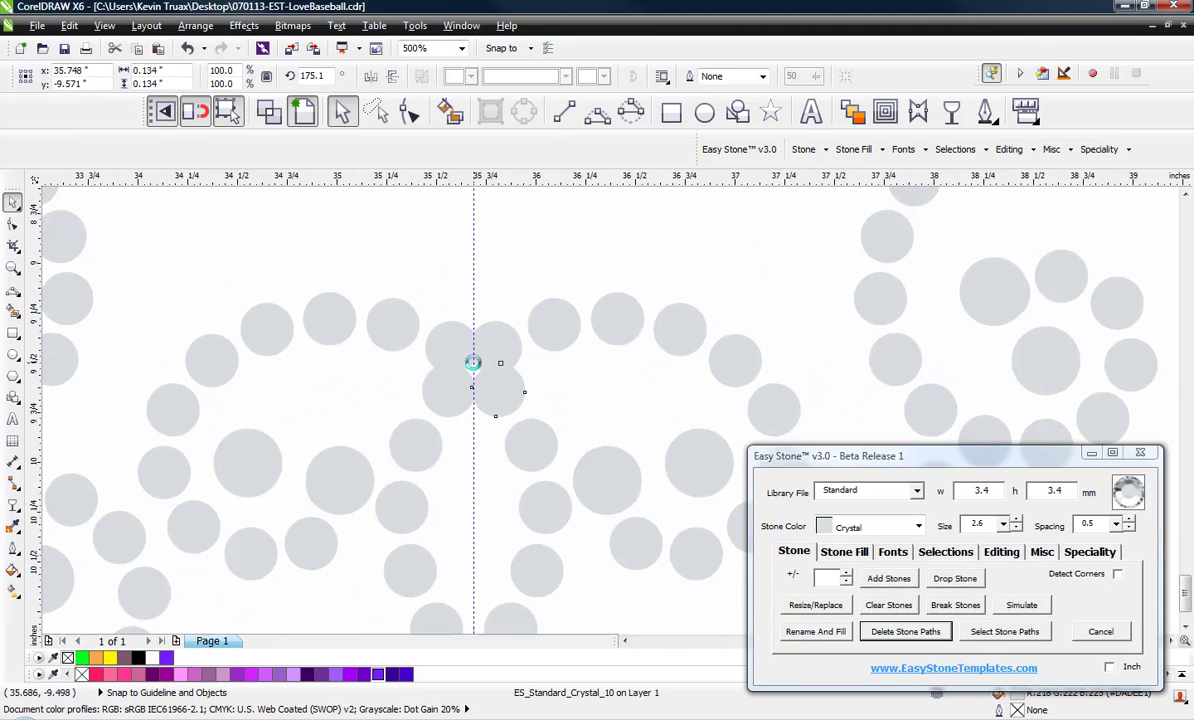
scroll(463, 429, "up", 3)
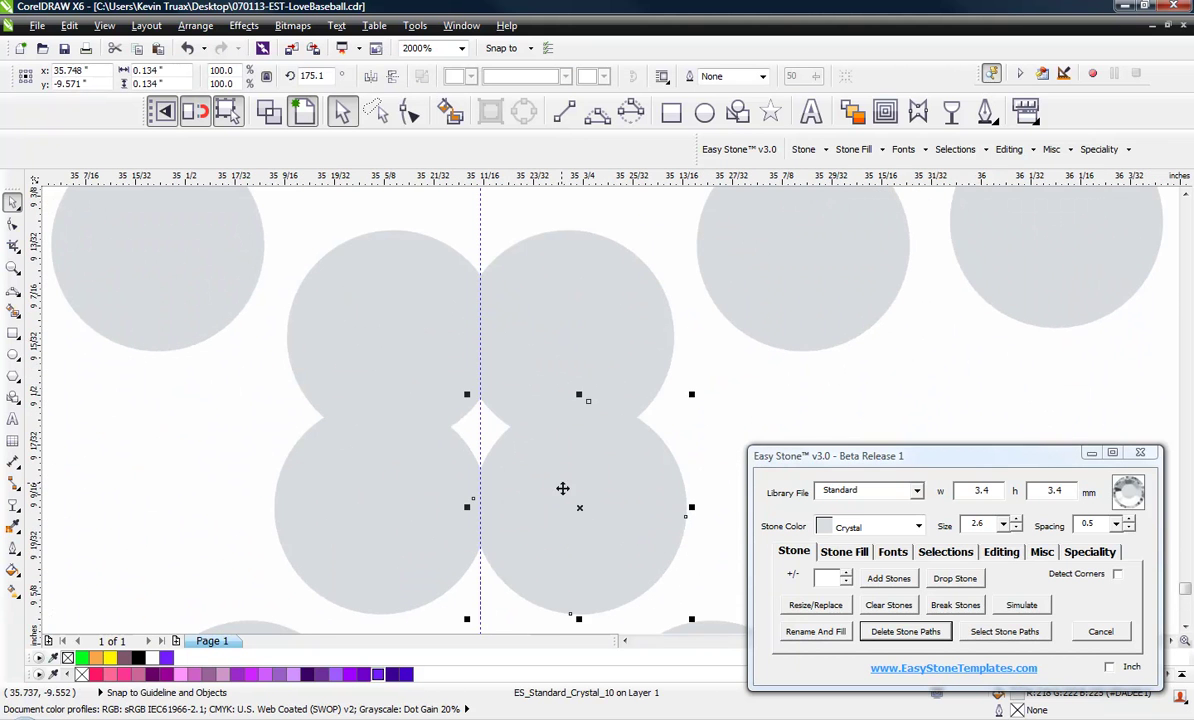
left_click_drag(578, 509, 480, 421)
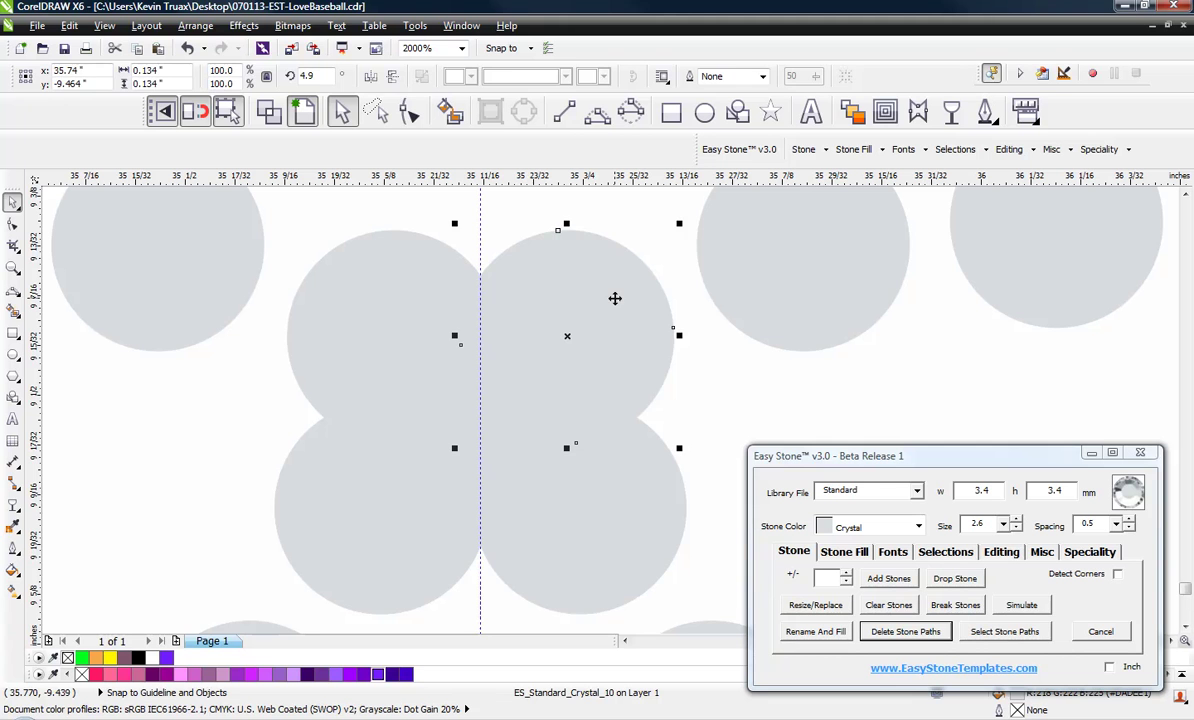
Delete the four original overlapping stones around the centered stone at the upper joint.
key("Delete")
left_click(619, 523)
key("Delete")
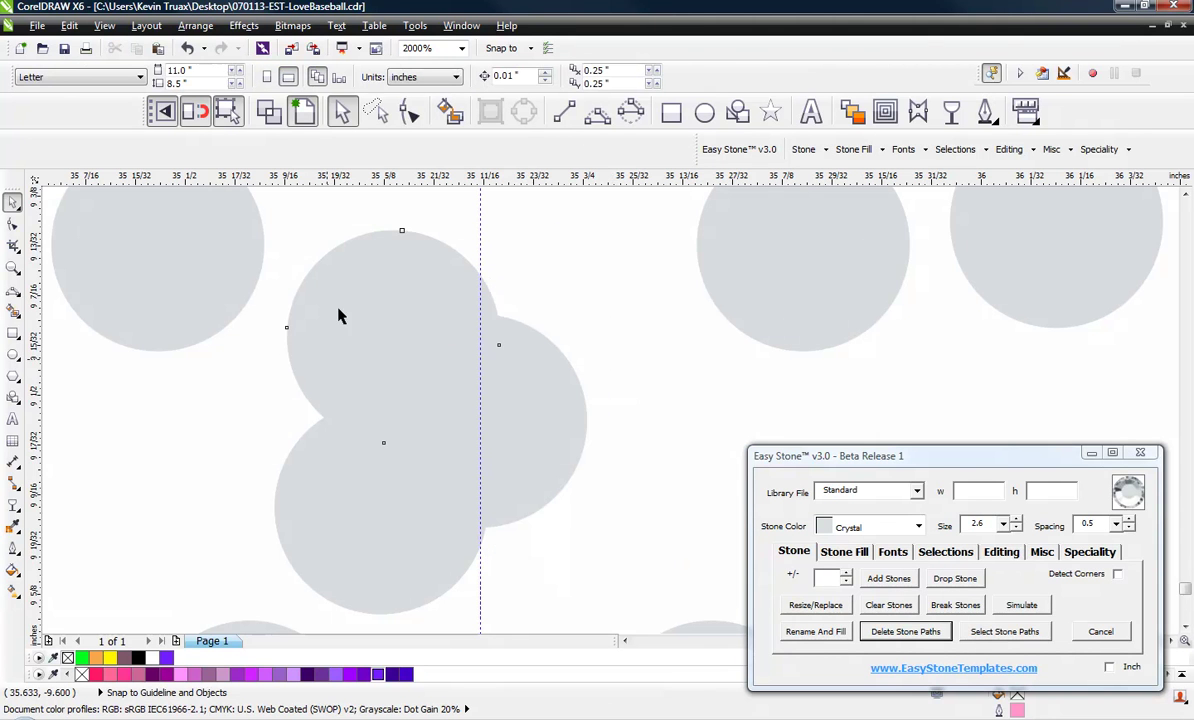
key("Delete")
left_click(336, 434)
key("Delete")
scroll(481, 259, "down", 2)
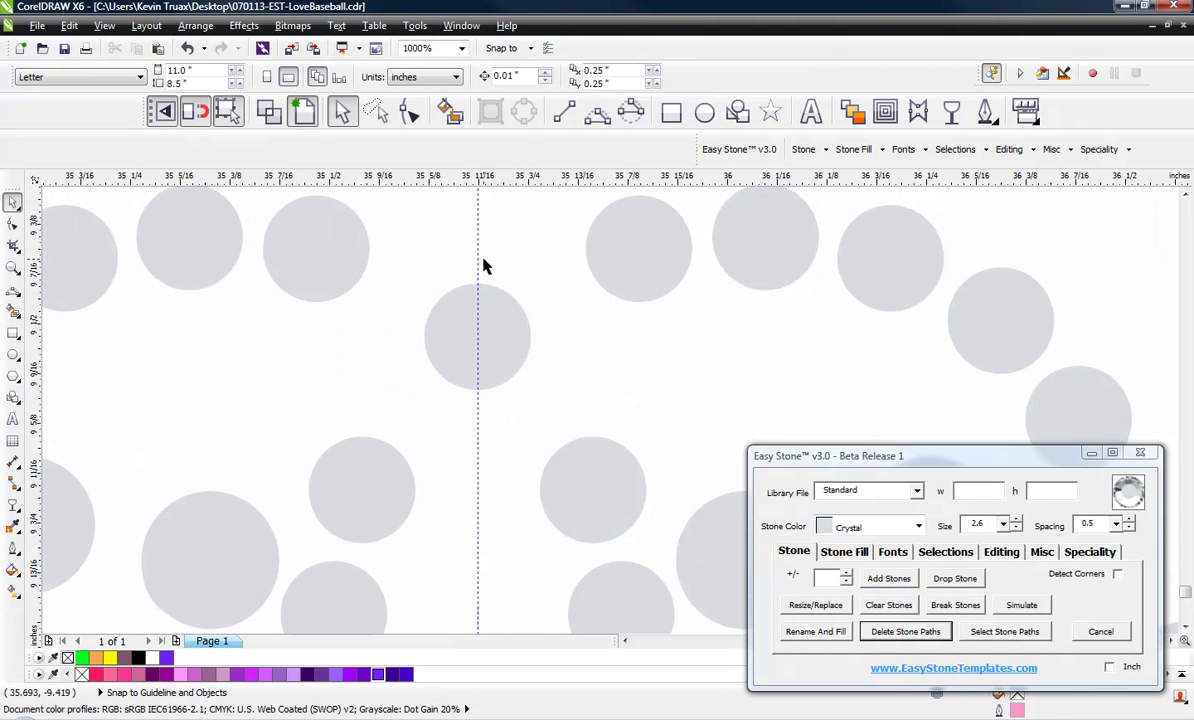
Draw a continuous path of three 3-point curves from the centered stone around the left loop to its inner end stone.
scroll(483, 265, "down", 1)
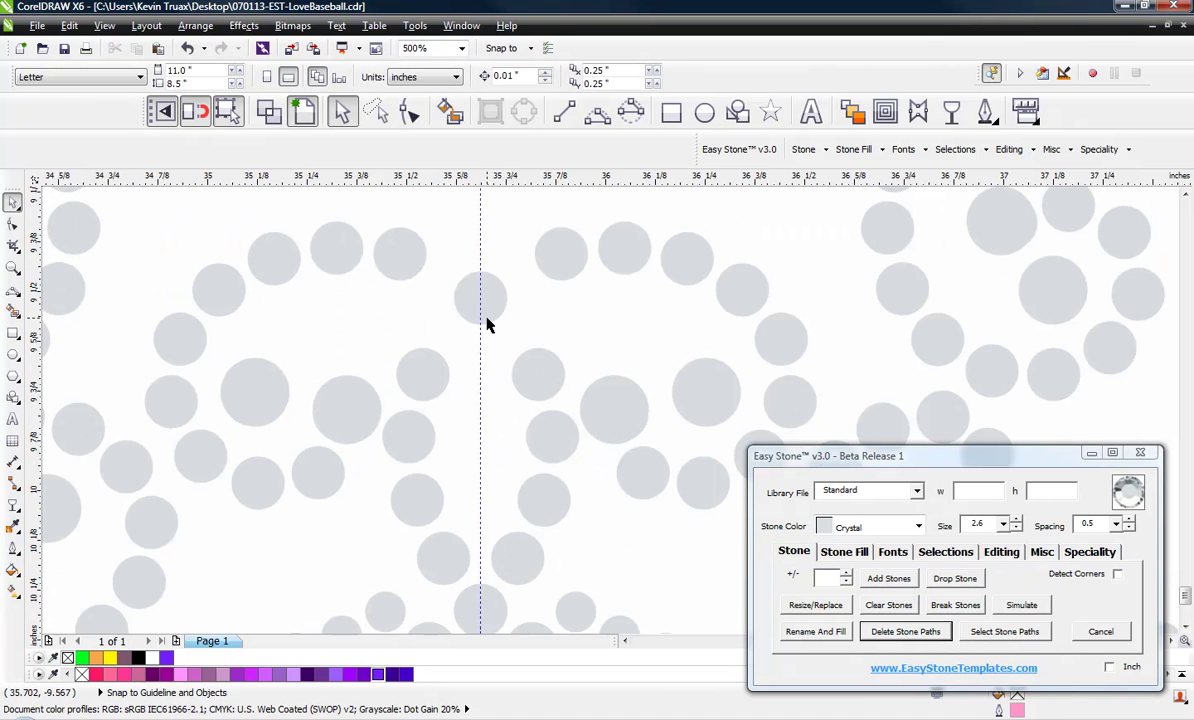
scroll(402, 268, "up", 1)
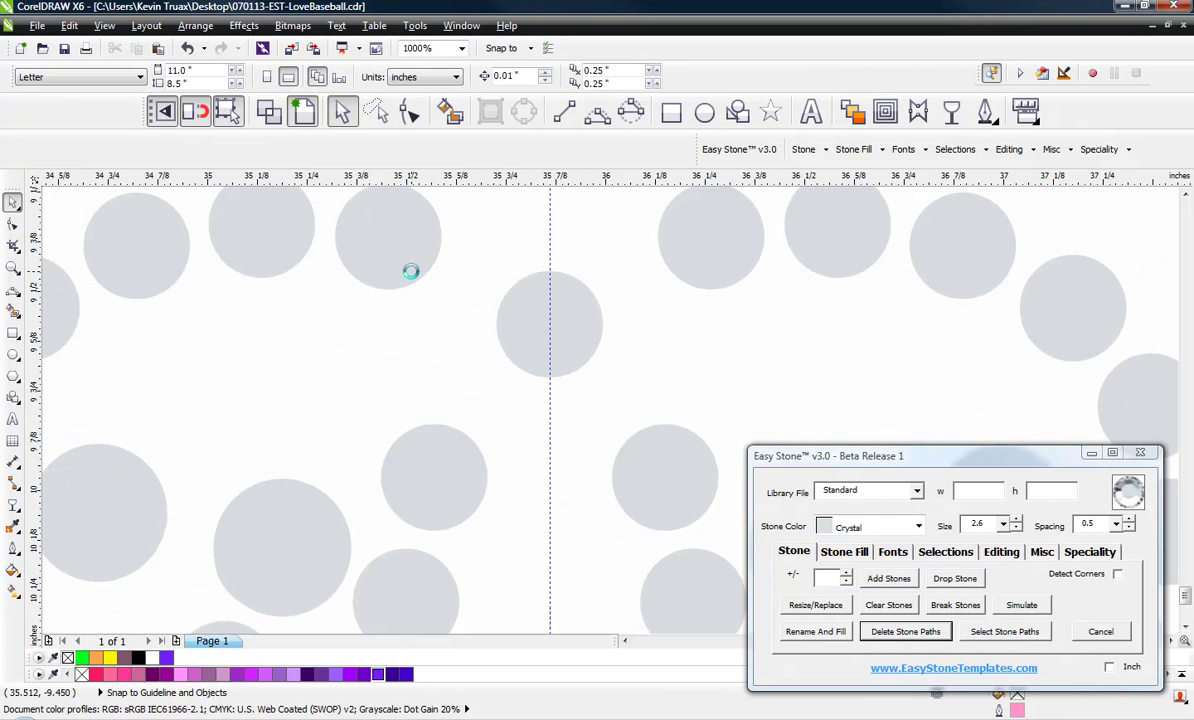
scroll(408, 274, "down", 1)
left_click(597, 111)
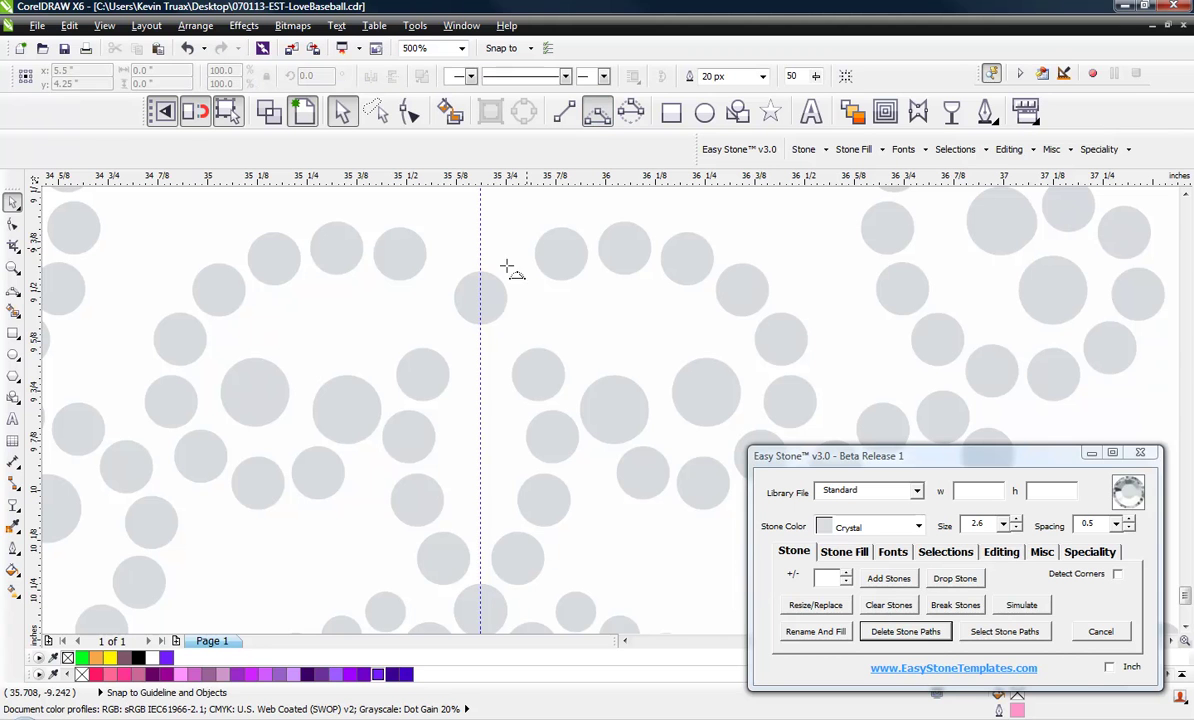
left_click_drag(480, 297, 273, 257)
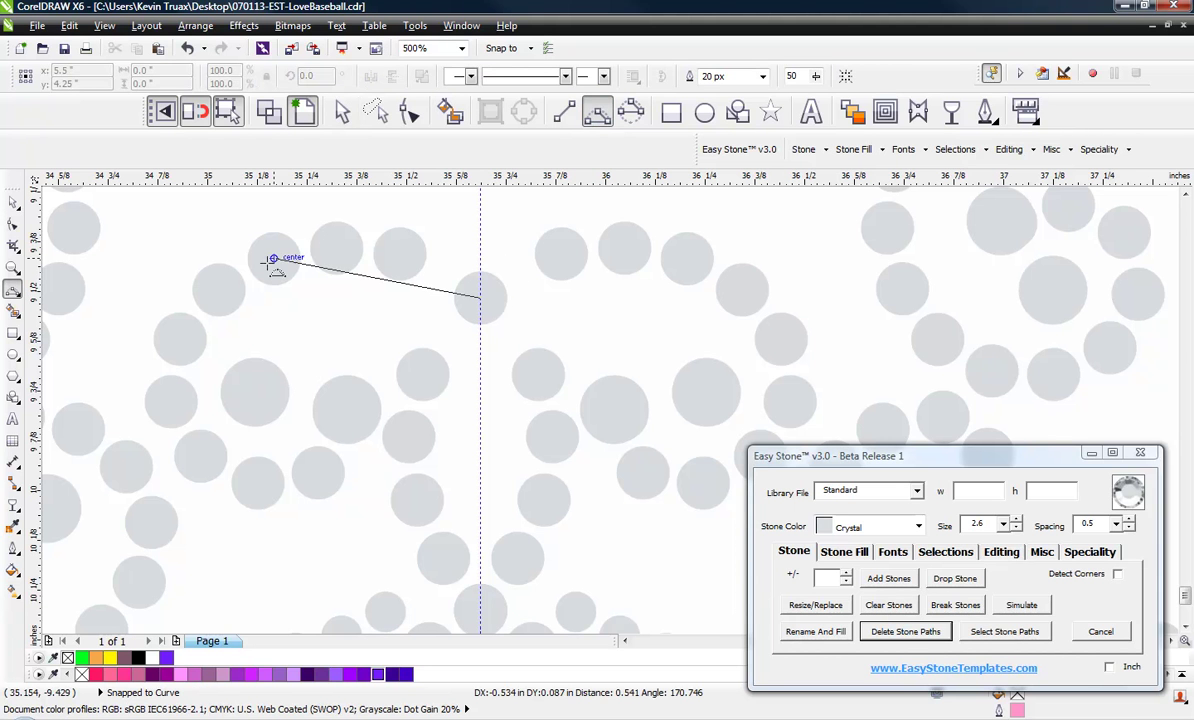
left_click(378, 214)
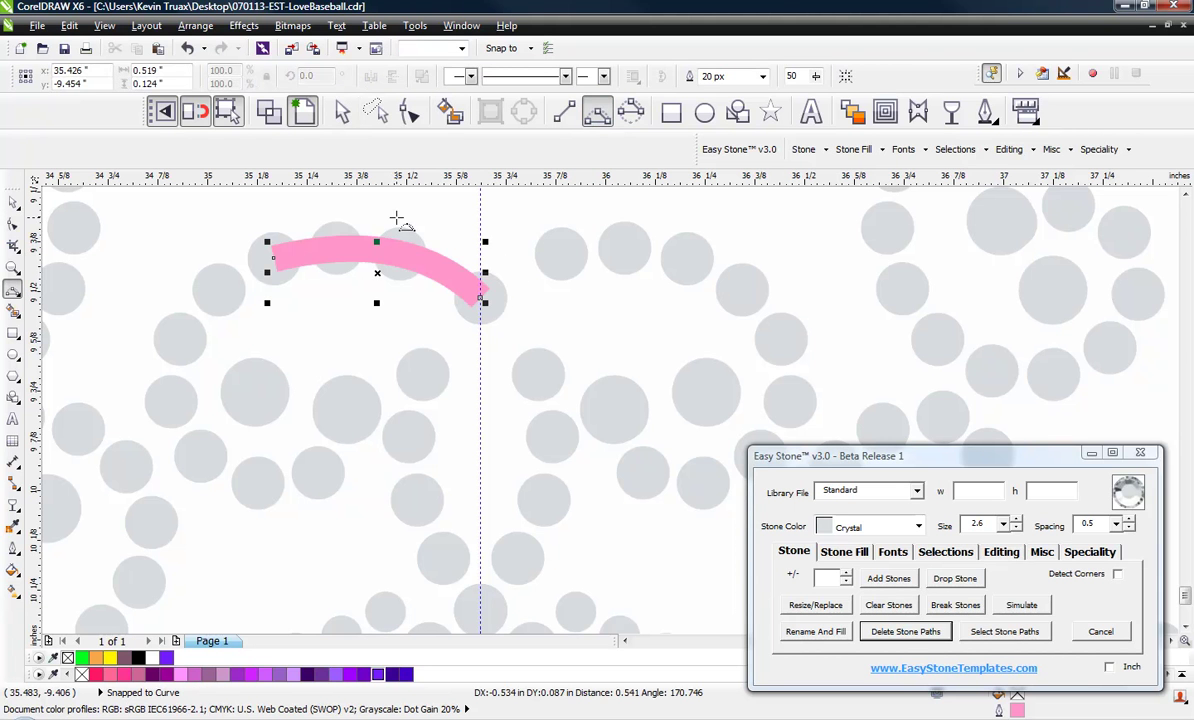
left_click_drag(273, 257, 320, 469)
left_click(187, 333)
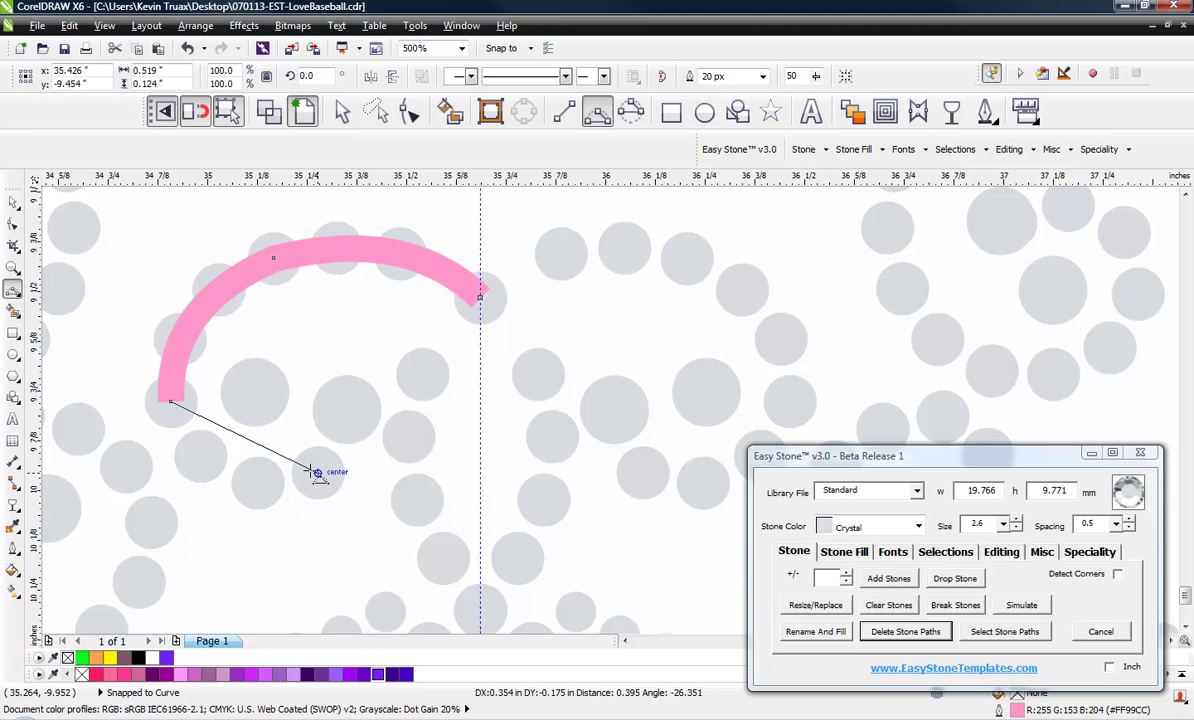
left_click(250, 482)
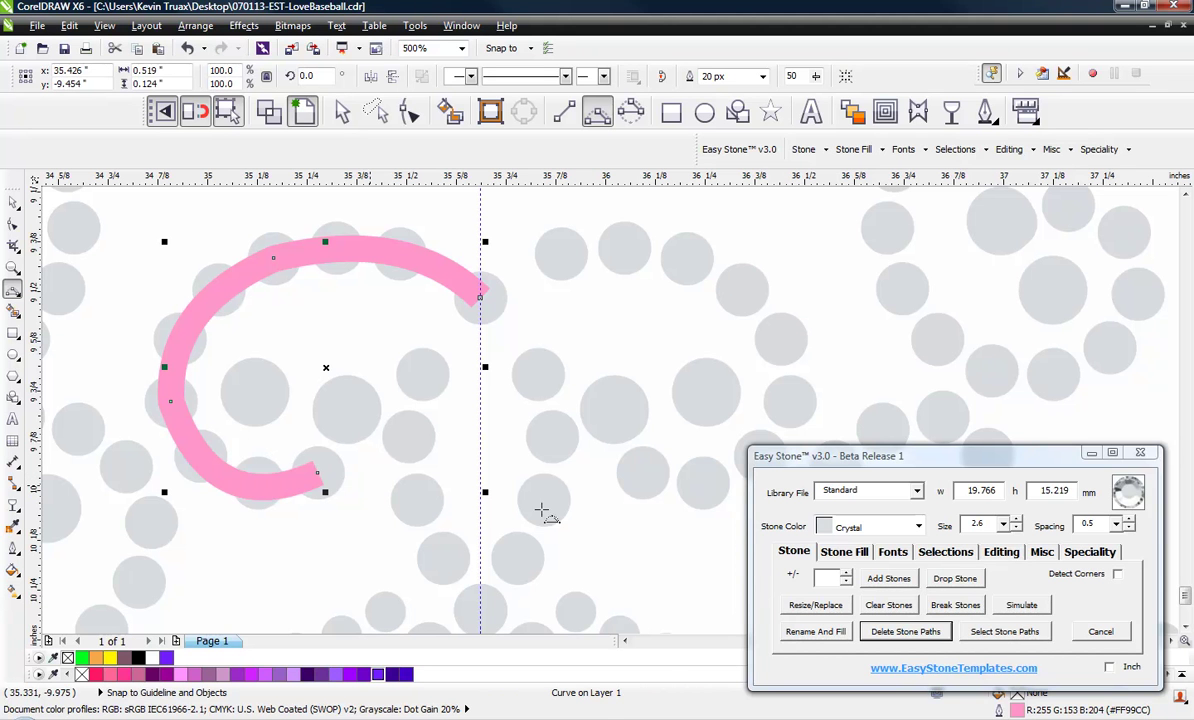
Re-space the left loop's large stones evenly along the drawn curve, up to the centered stone.
left_click(1001, 551)
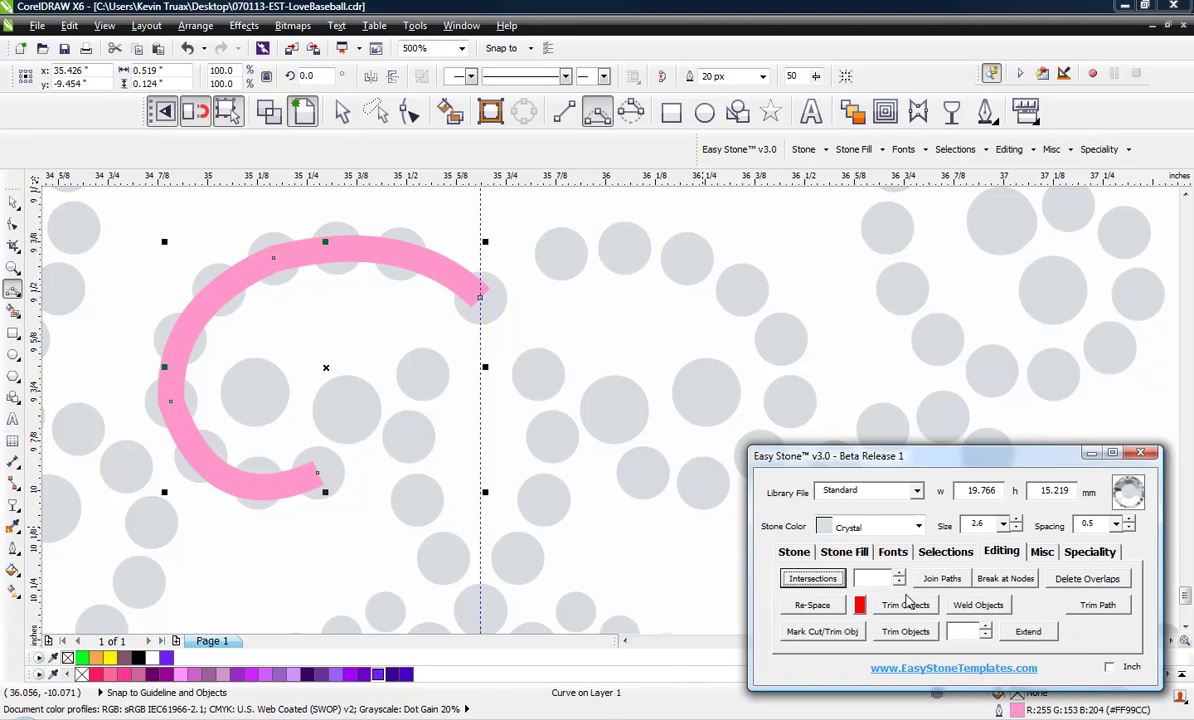
left_click(824, 608)
left_click(410, 272)
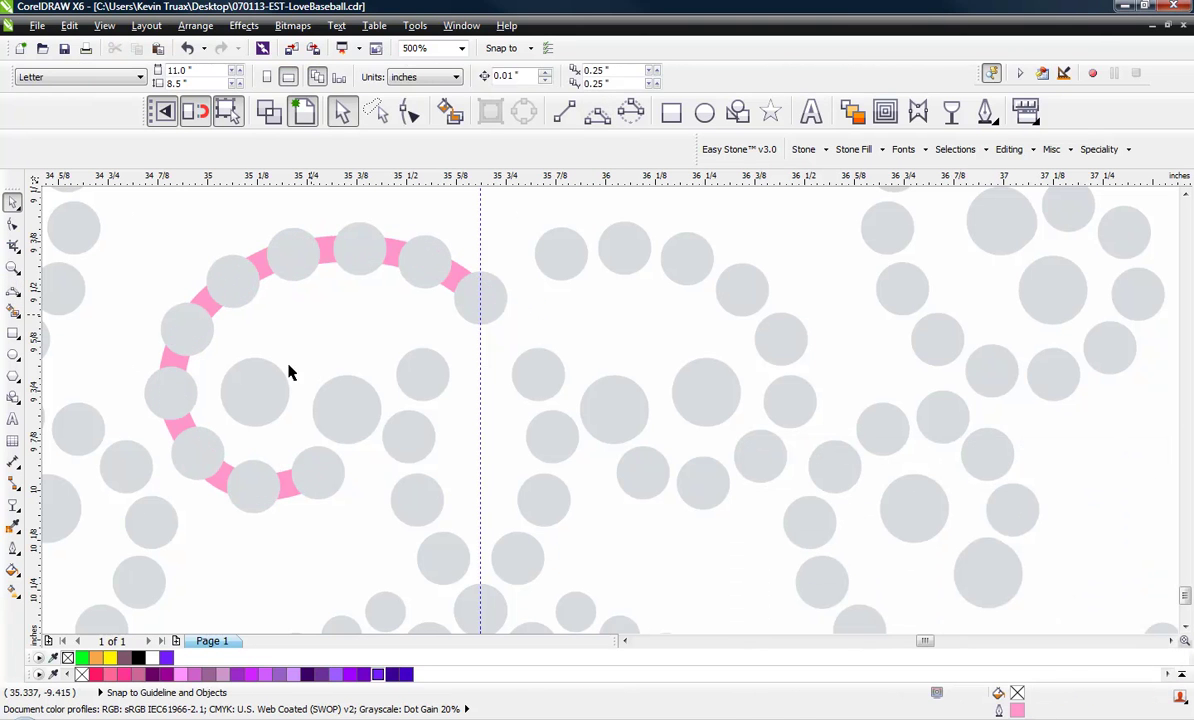
Delete the pink path that guided the re-spaced stones around the left loop.
left_click(218, 480)
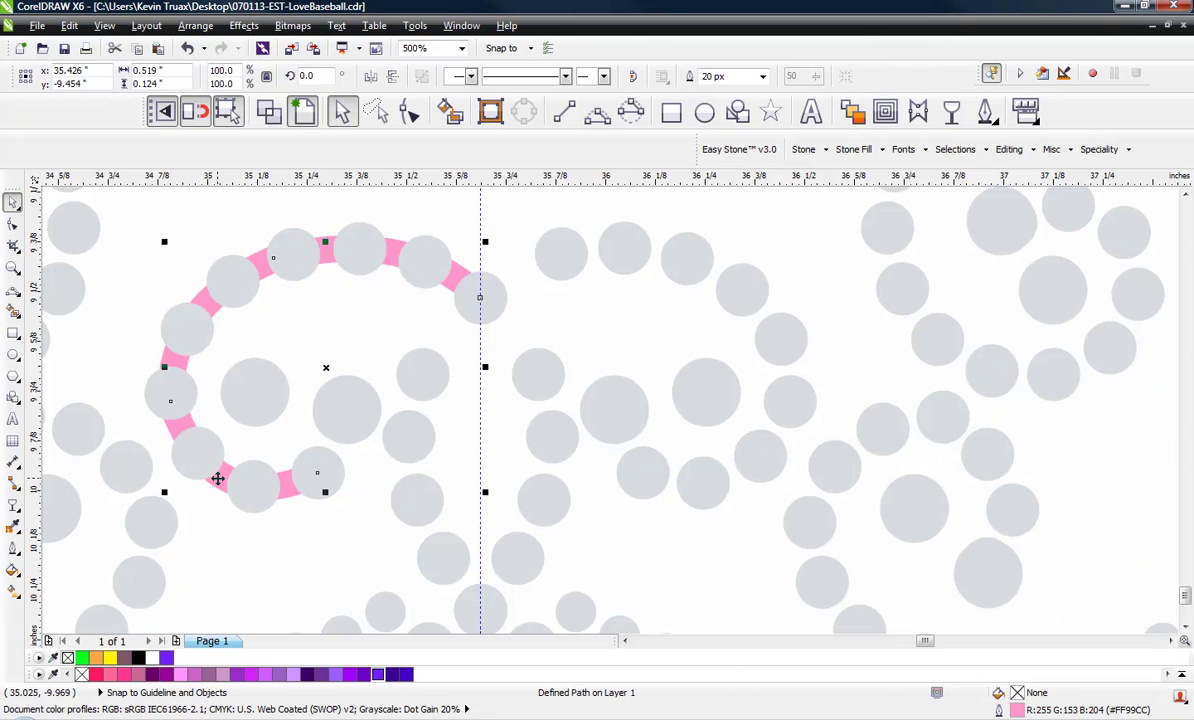
key("Delete")
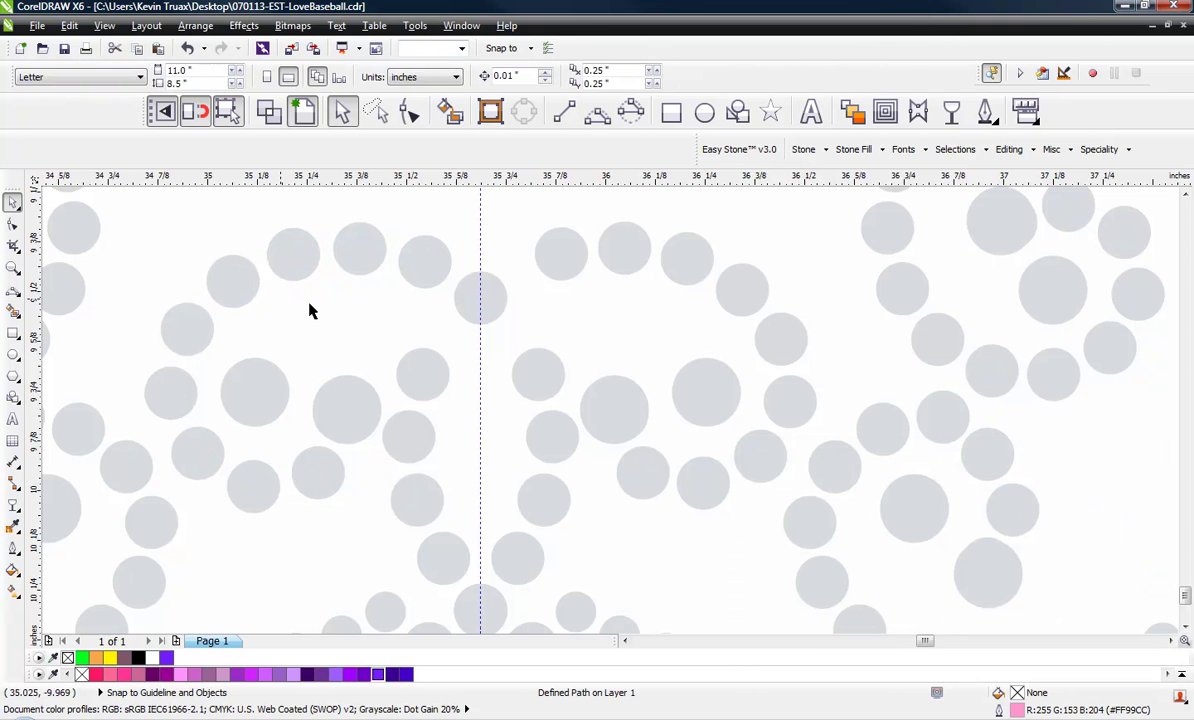
scroll(269, 340, "down", 1)
scroll(268, 350, "up", 2)
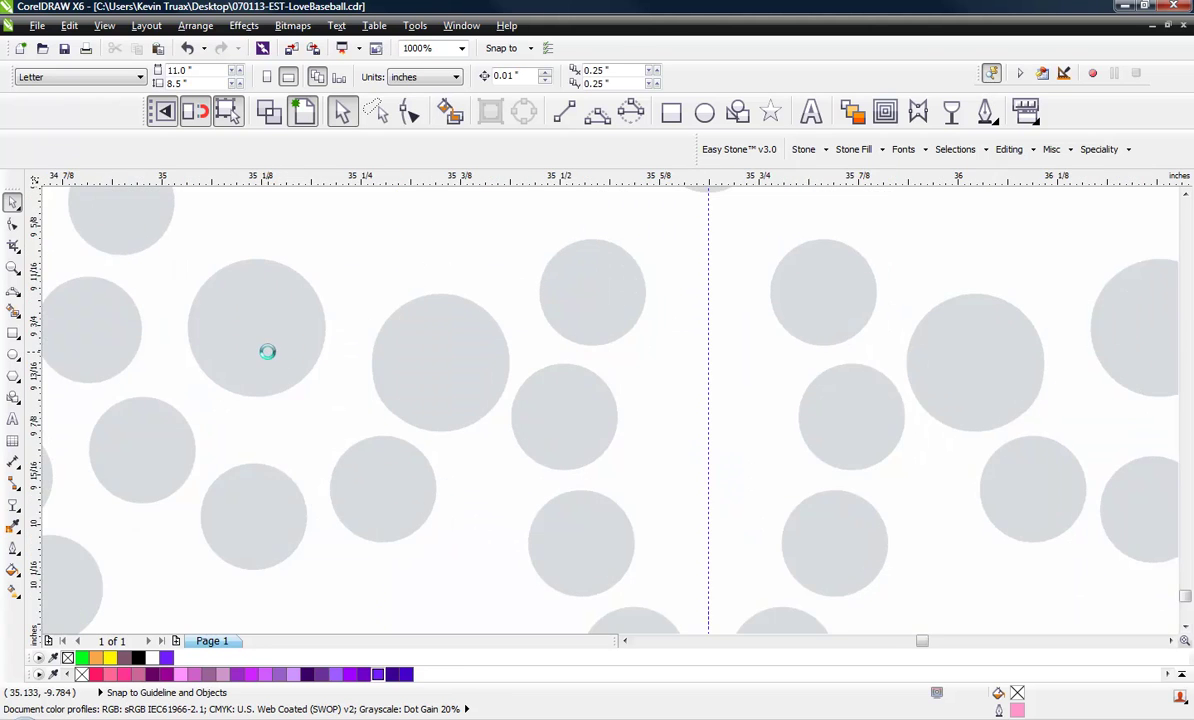
scroll(267, 351, "down", 2)
scroll(343, 343, "up", 1)
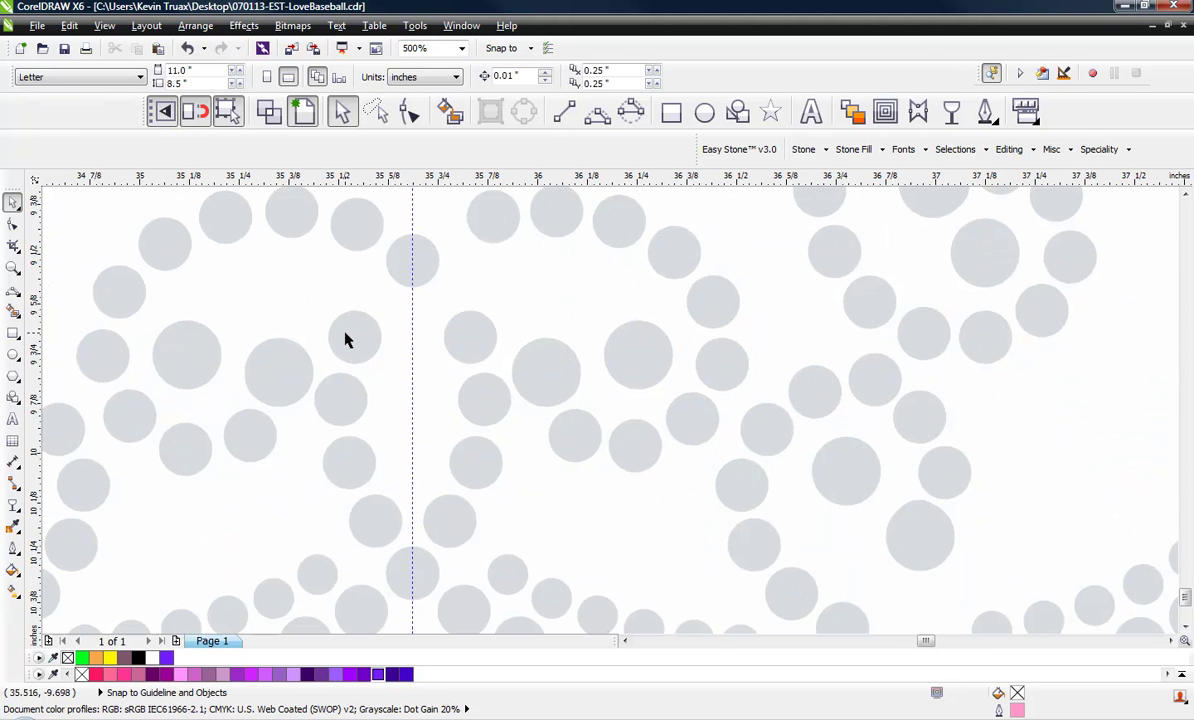
Draw a 3-point curve bowing left from the upper to the lower centered stone and re-space the stones along it.
left_click(597, 113)
mouse_move(413, 262)
left_mouse_down()
mouse_move(416, 573)
mouse_move(398, 530)
left_mouse_up()
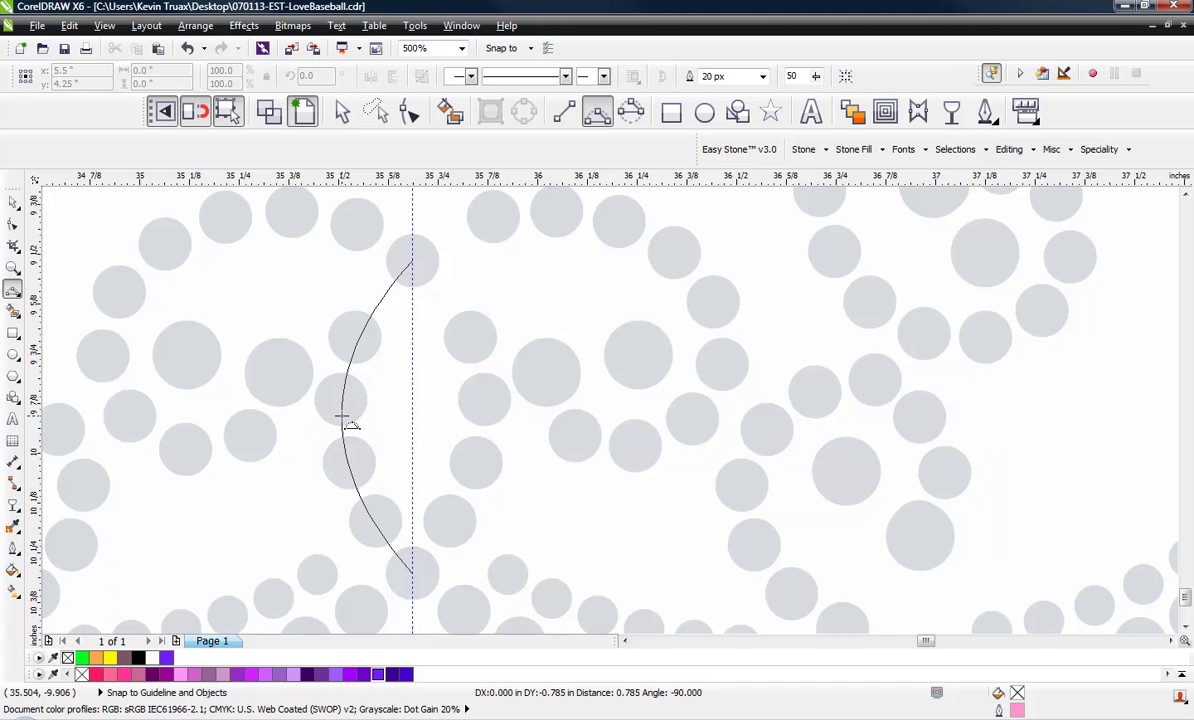
left_click(347, 420)
mouse_move(830, 682)
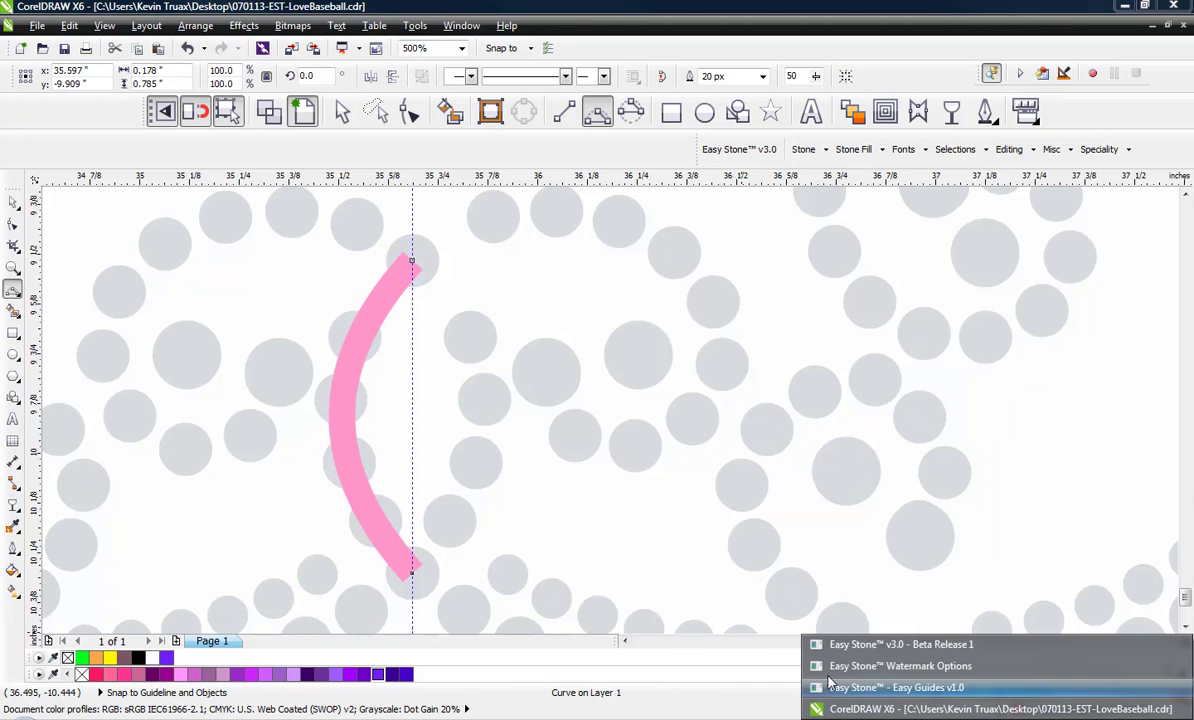
left_click(885, 644)
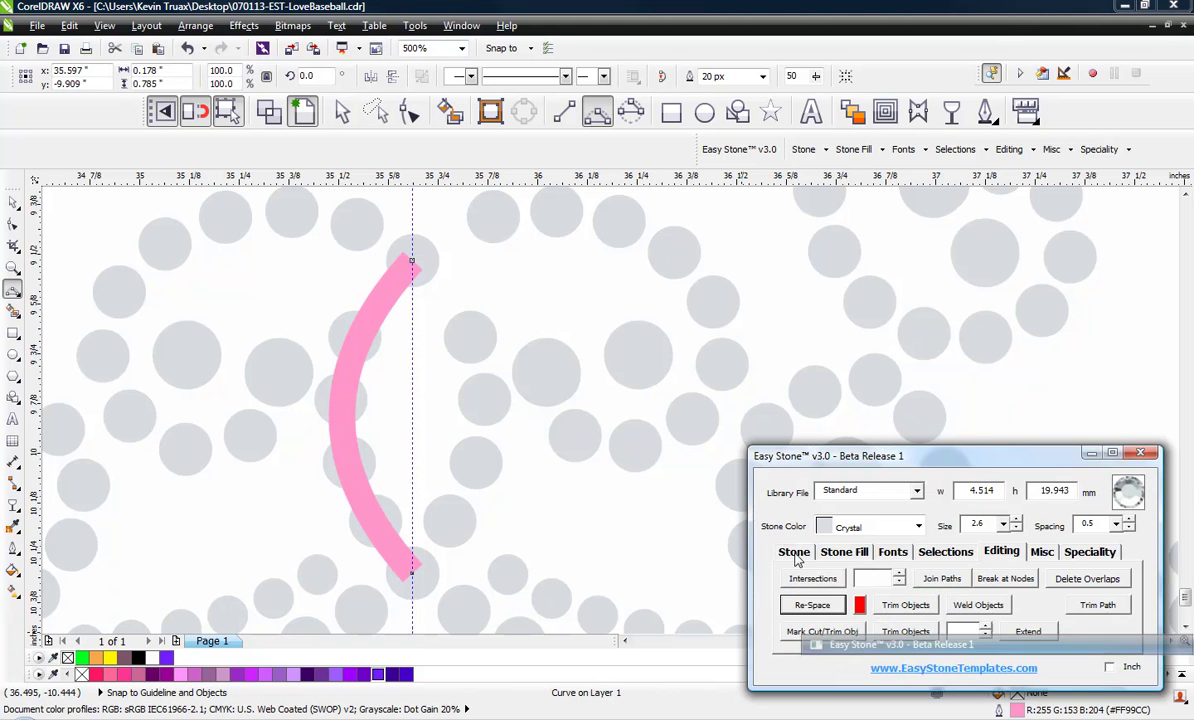
left_click(817, 607)
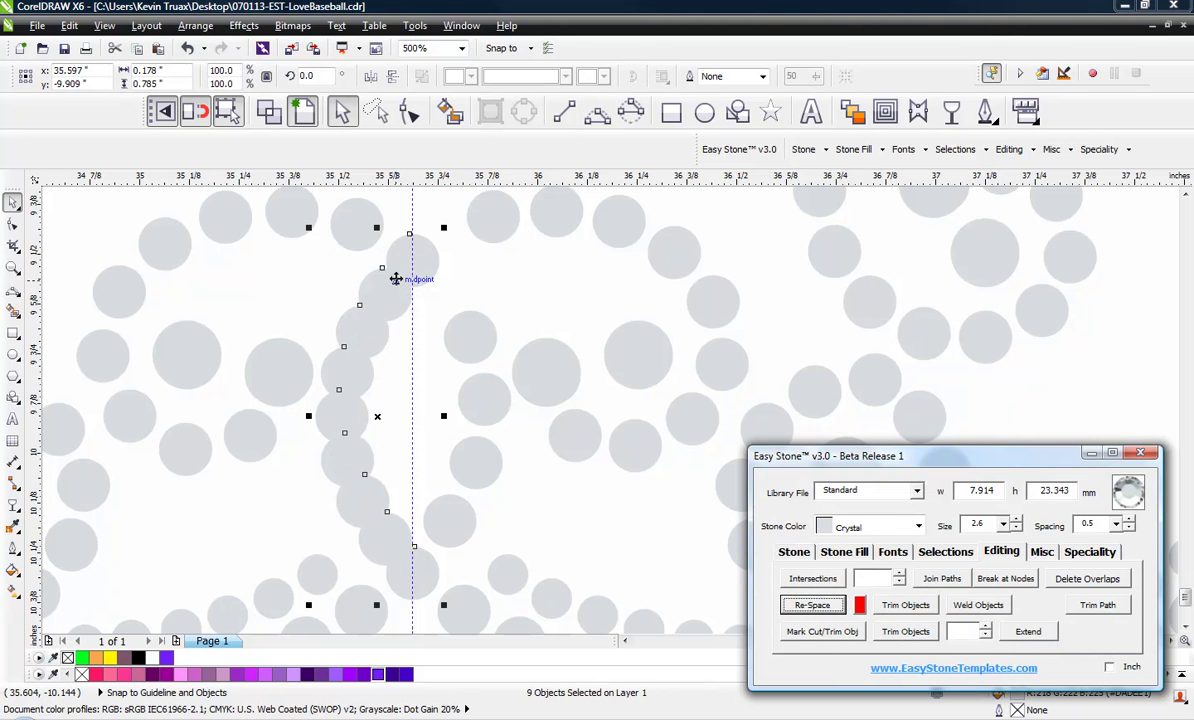
left_click(472, 288)
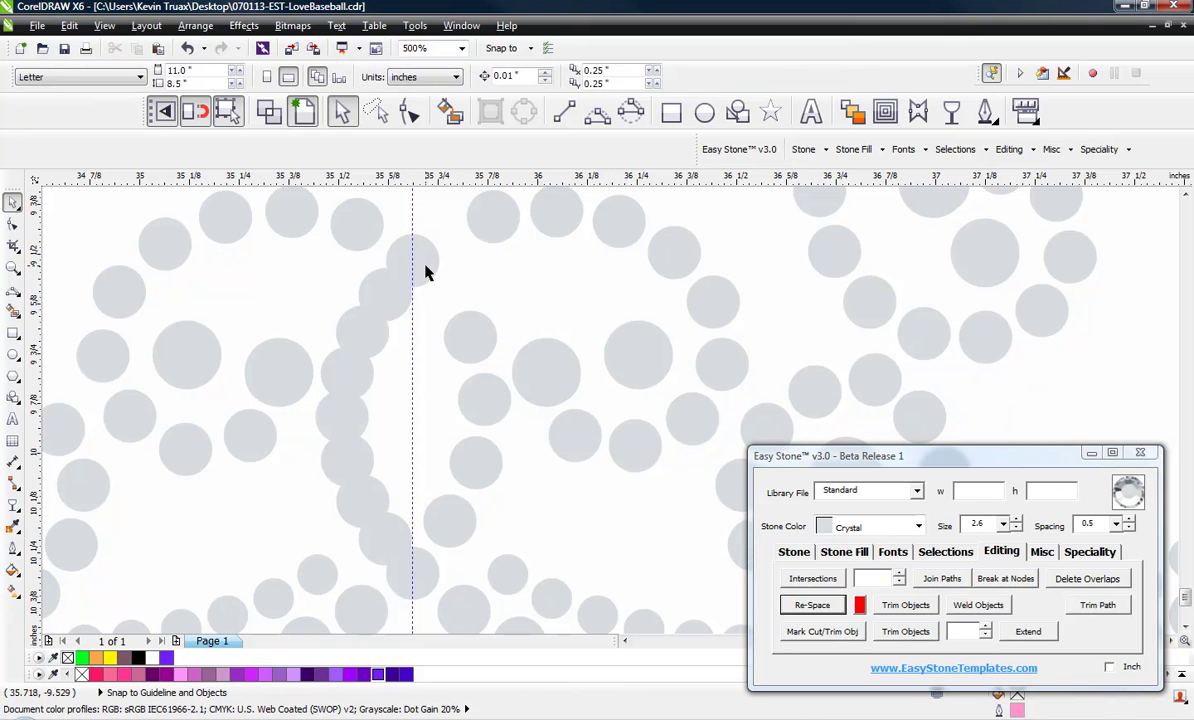
Delete two surplus stones, the second from the upper joint and the one below the middle, and re-space the rest along the curve.
left_click(401, 295)
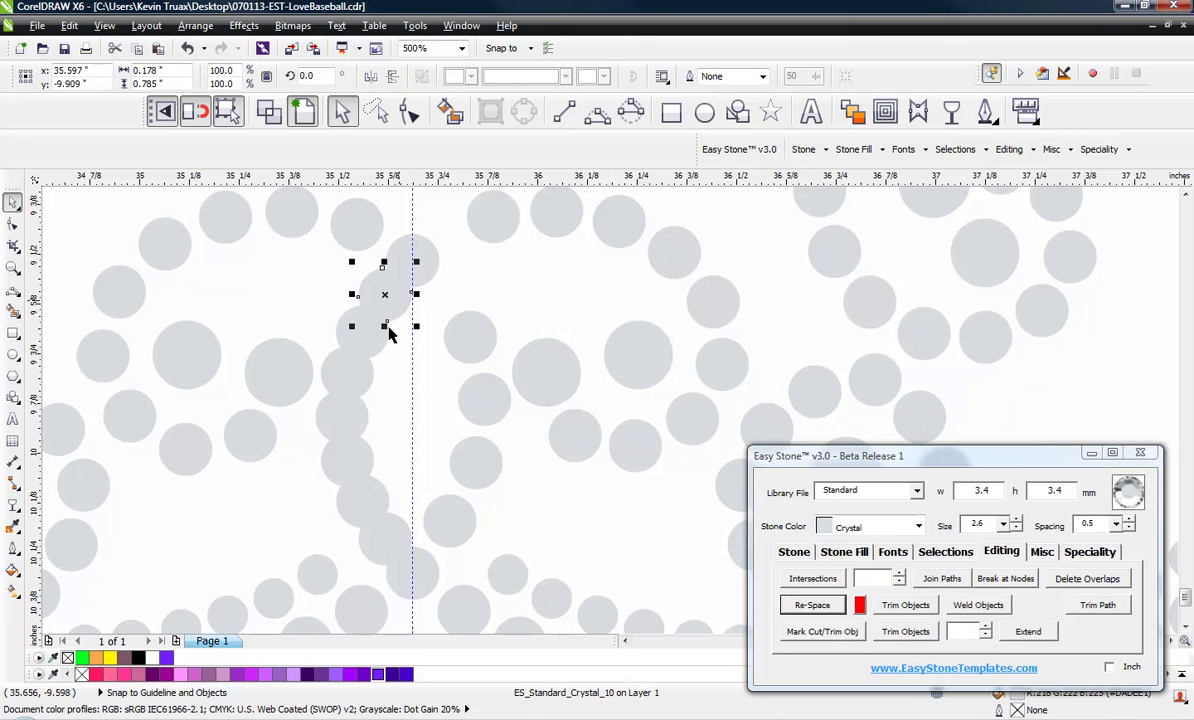
left_click(362, 457)
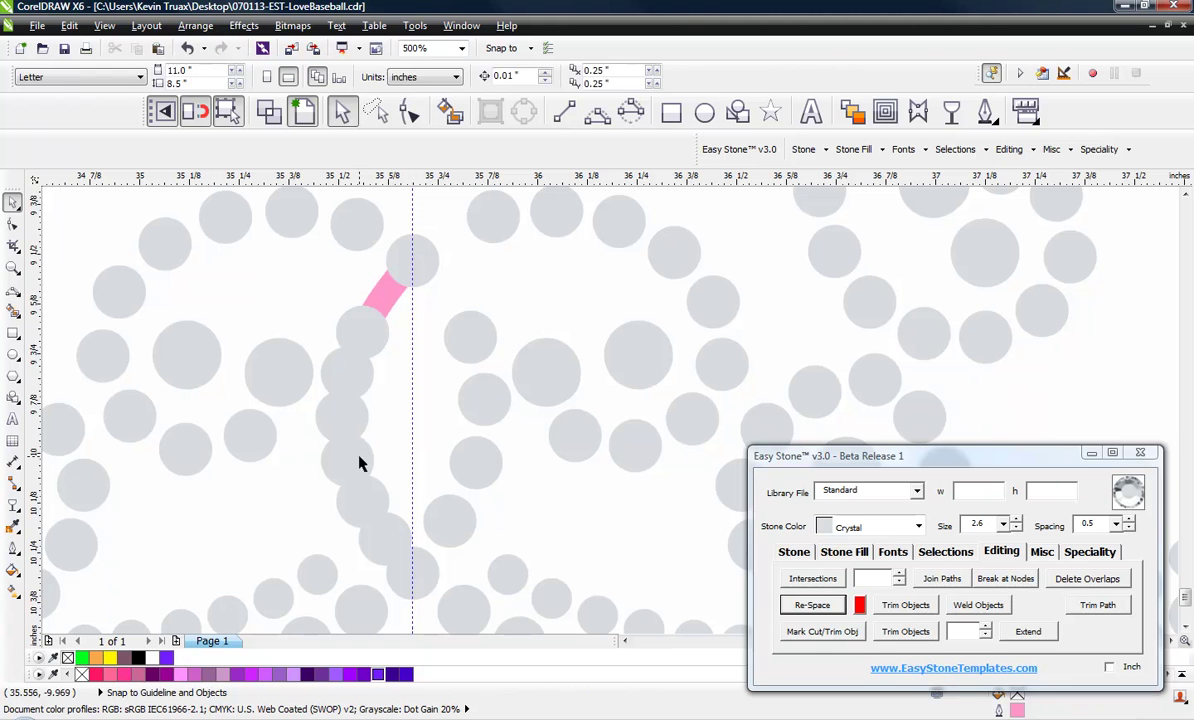
left_click(362, 460)
left_click(395, 312)
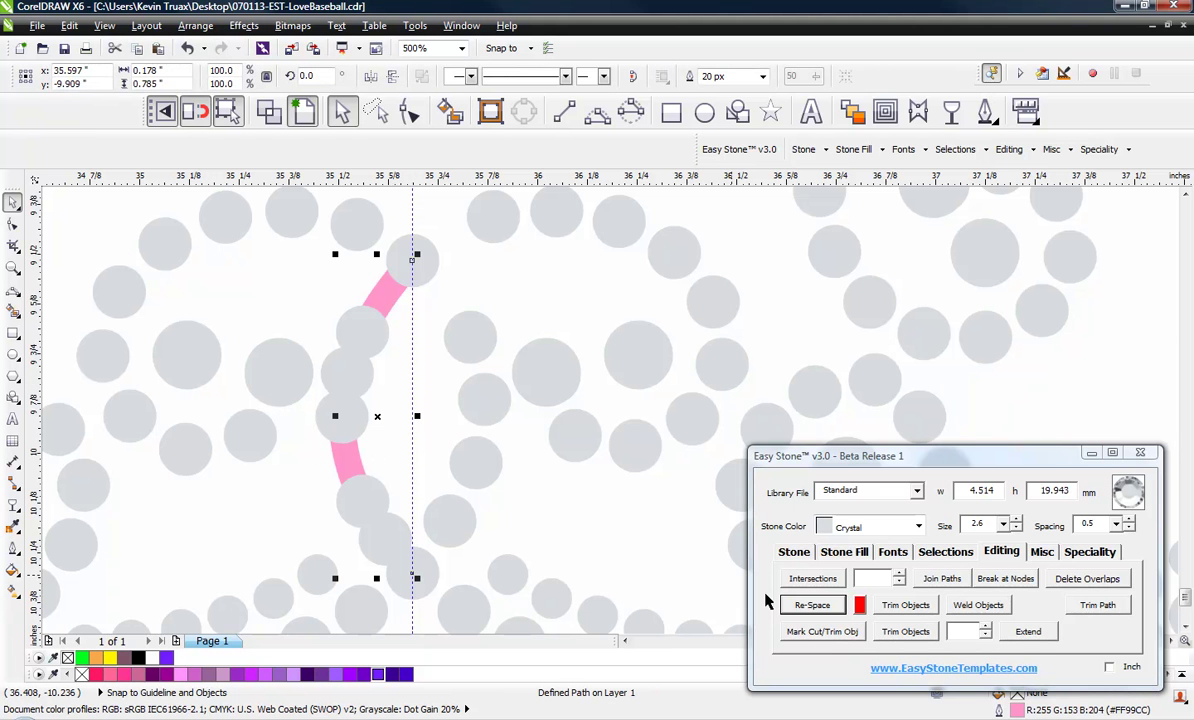
left_click(812, 605)
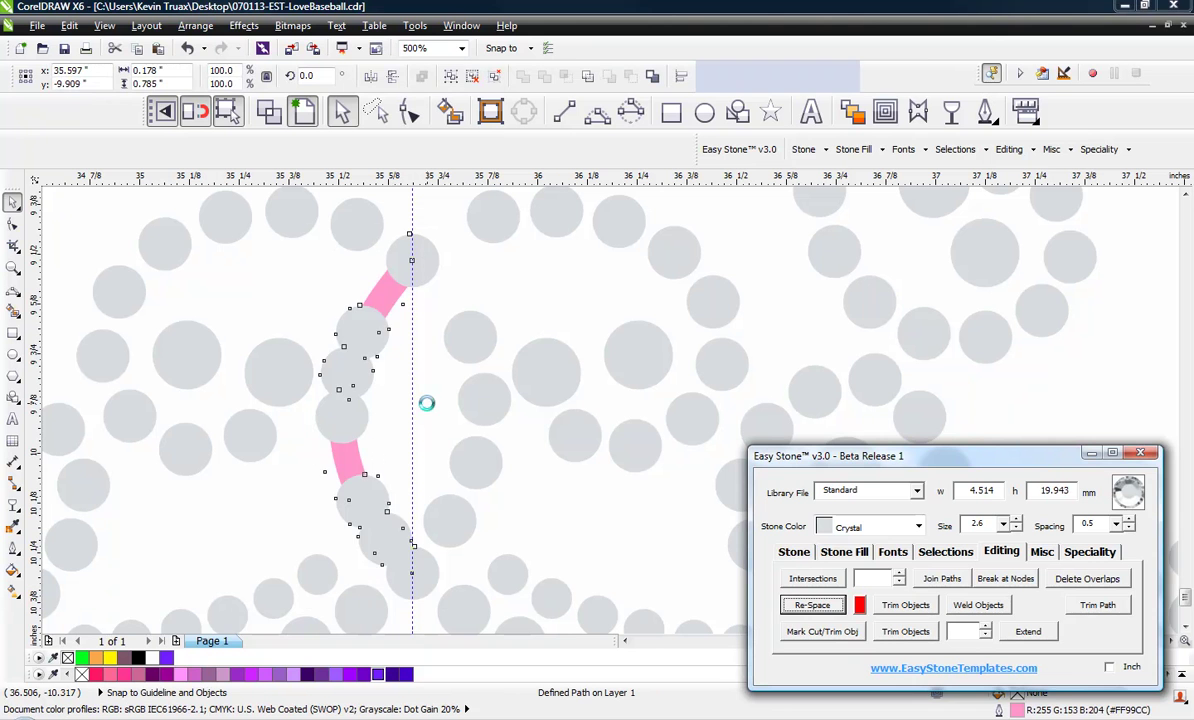
Delete the middle stone on the curve, re-space the remaining stones evenly, and remove the curve.
left_click(343, 422)
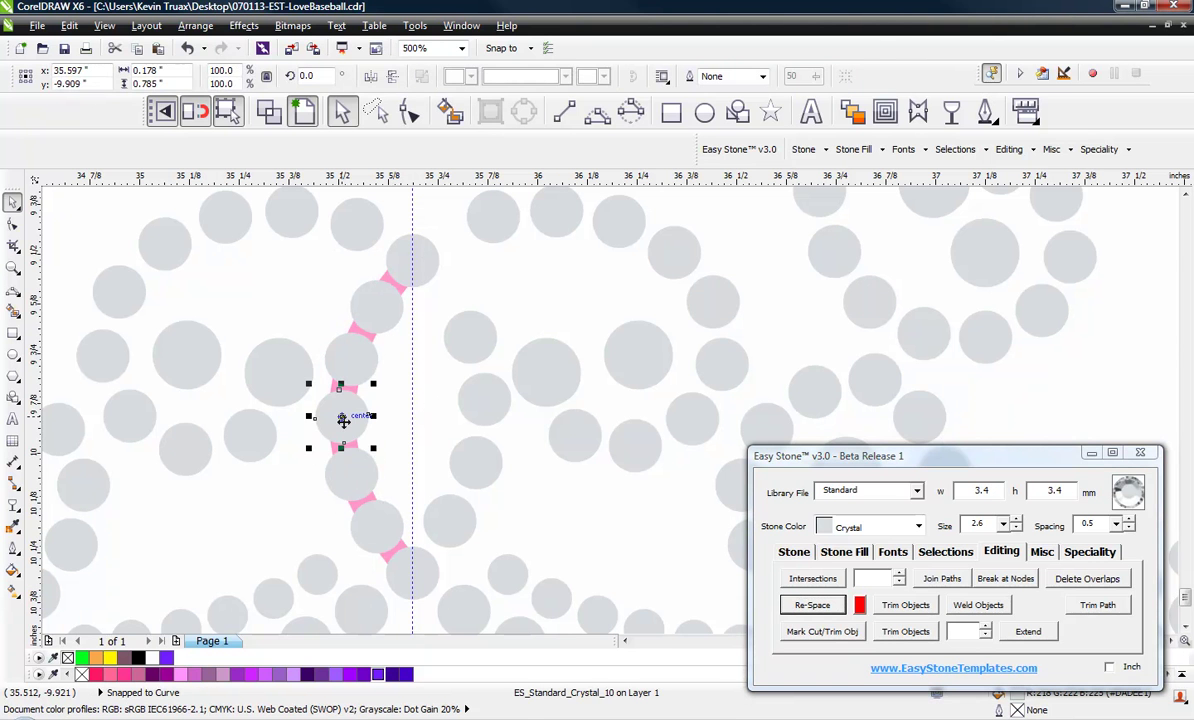
key("Delete")
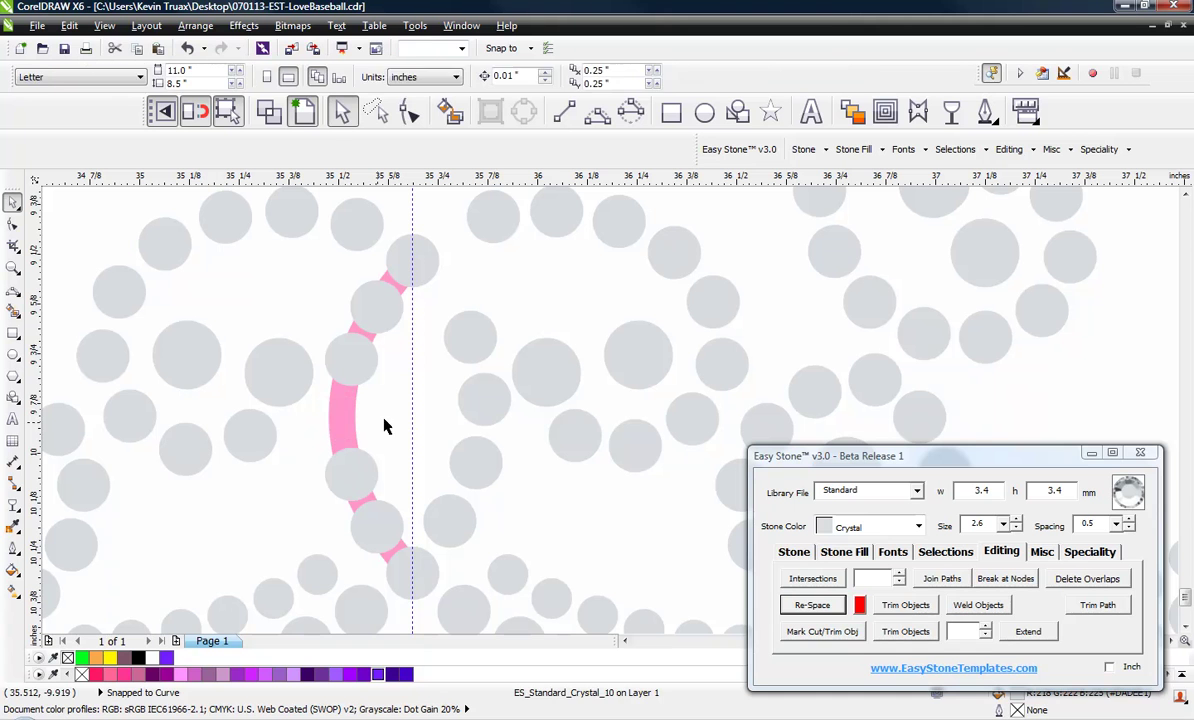
left_click(335, 432)
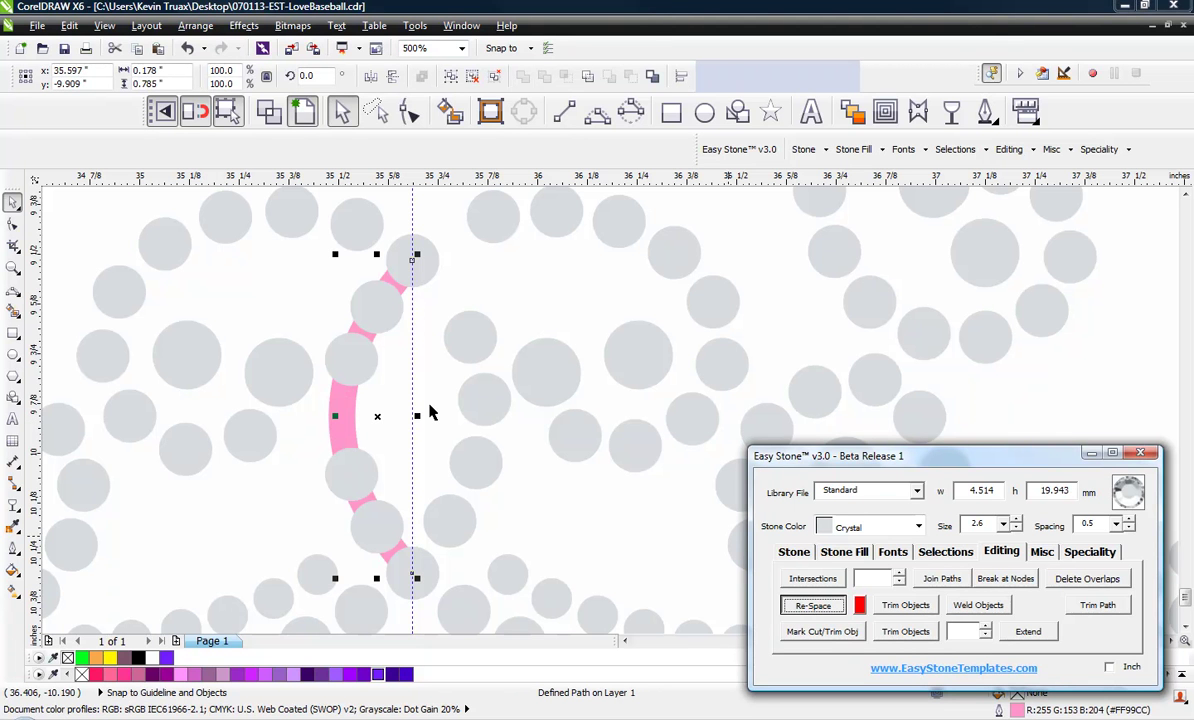
left_click(358, 348)
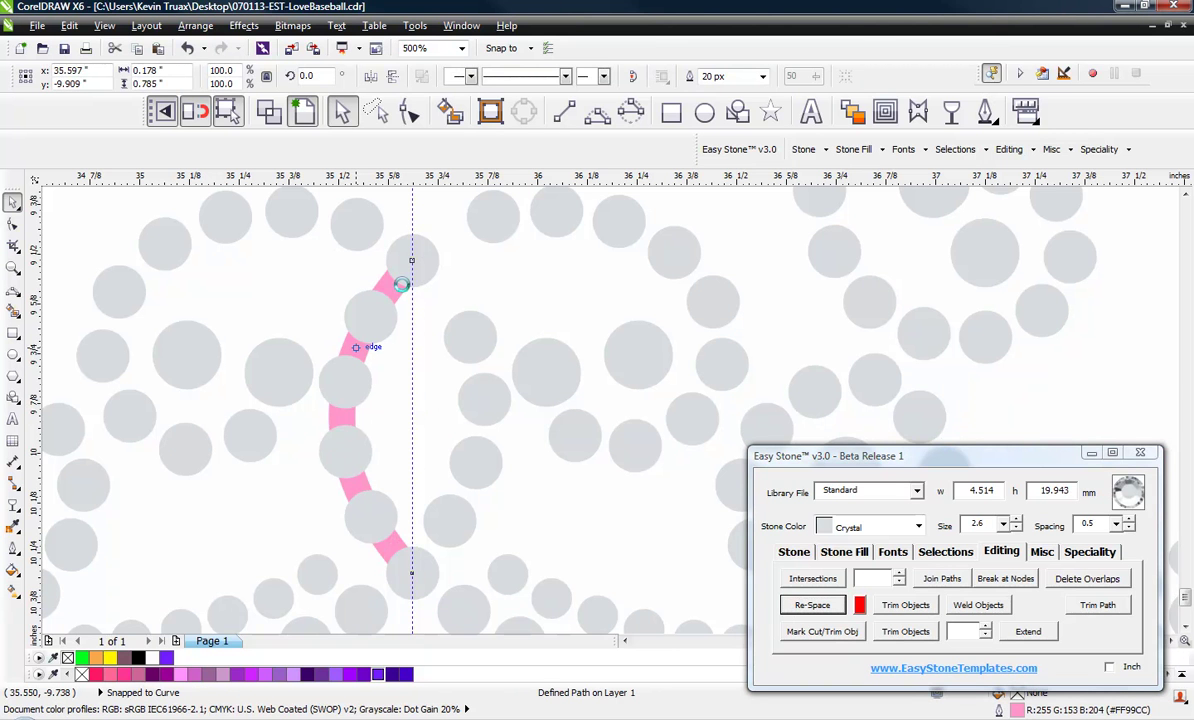
Delete all stones of the old right half of the design, keeping the centered stones on the guideline.
scroll(376, 339, "down", 2)
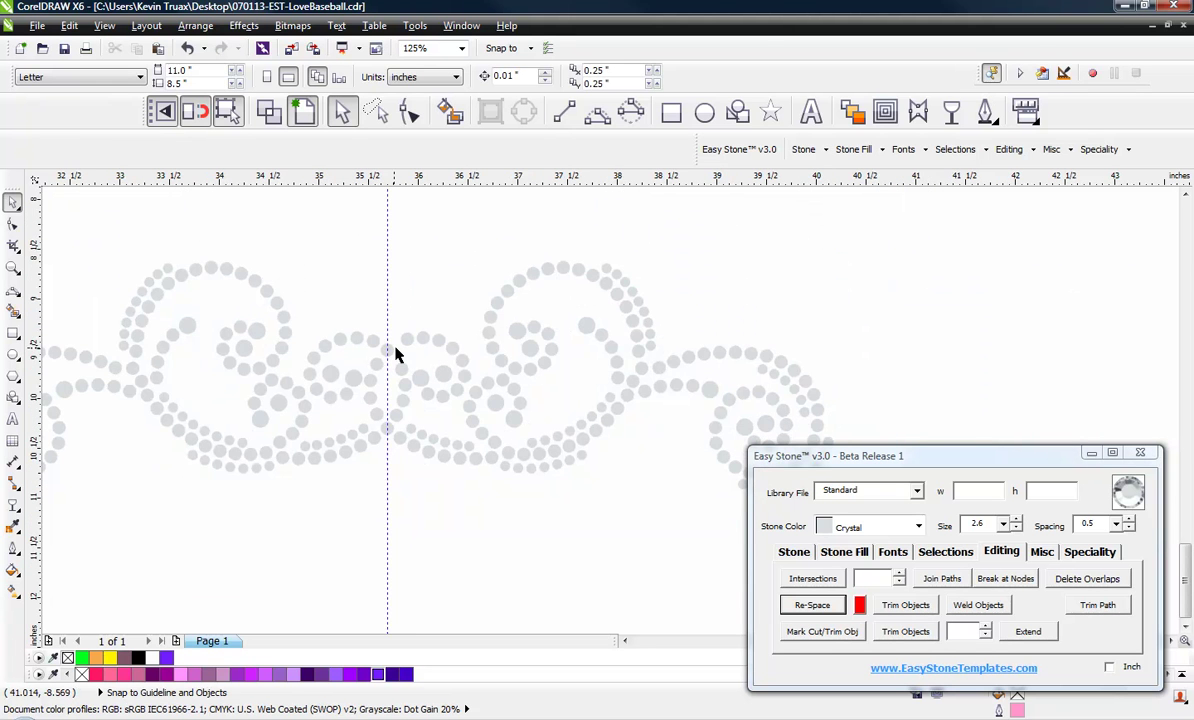
scroll(460, 359, "down", 1)
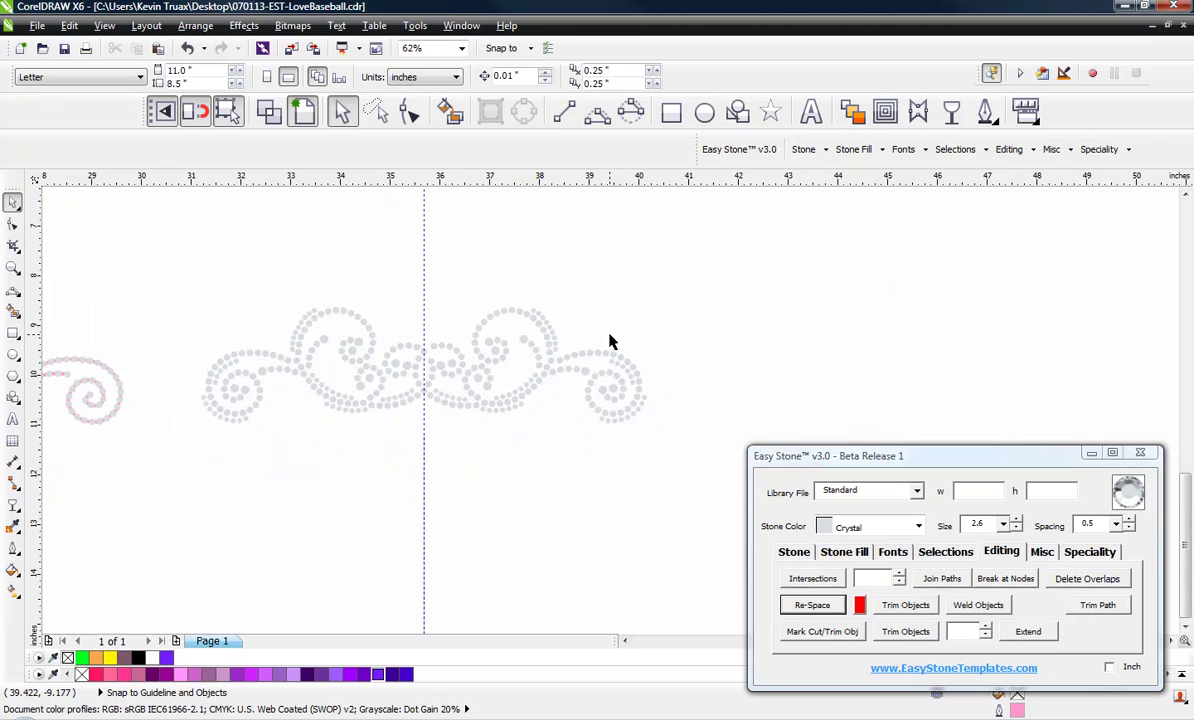
scroll(610, 342, "up", 1)
left_click_drag(768, 244, 240, 522)
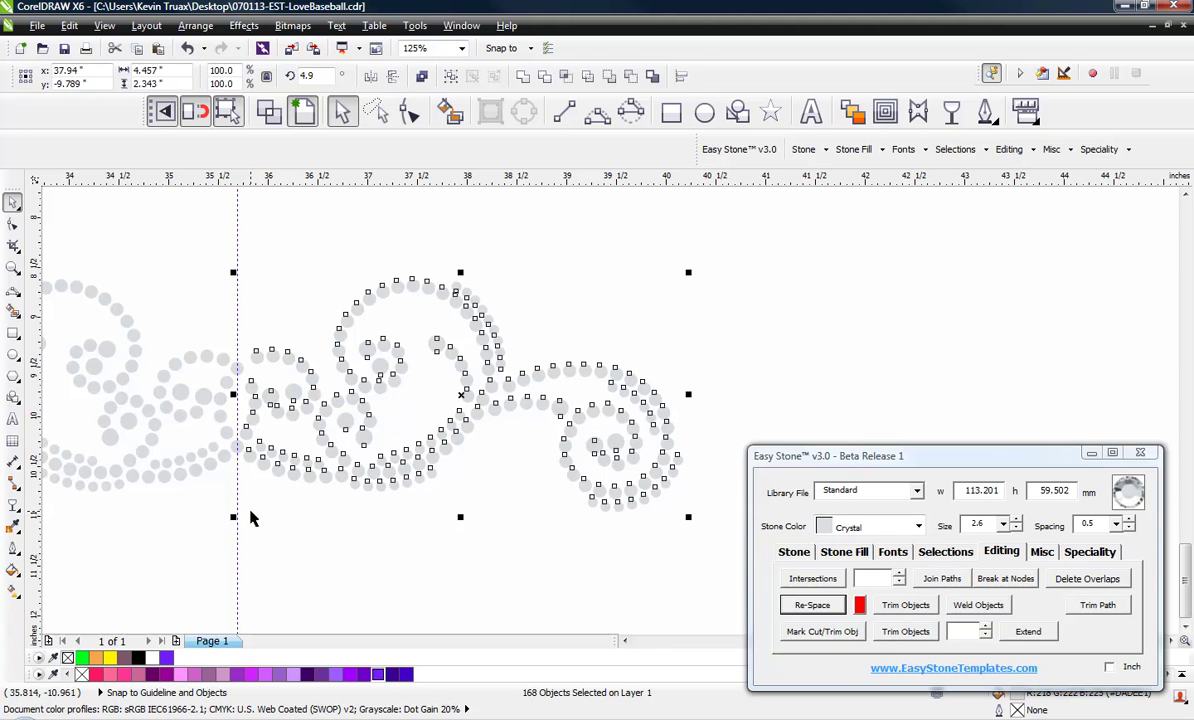
key("Delete")
Mirror a copy of the corrected left half to the right and align its joint stones with those on the guideline.
scroll(363, 391, "down", 1)
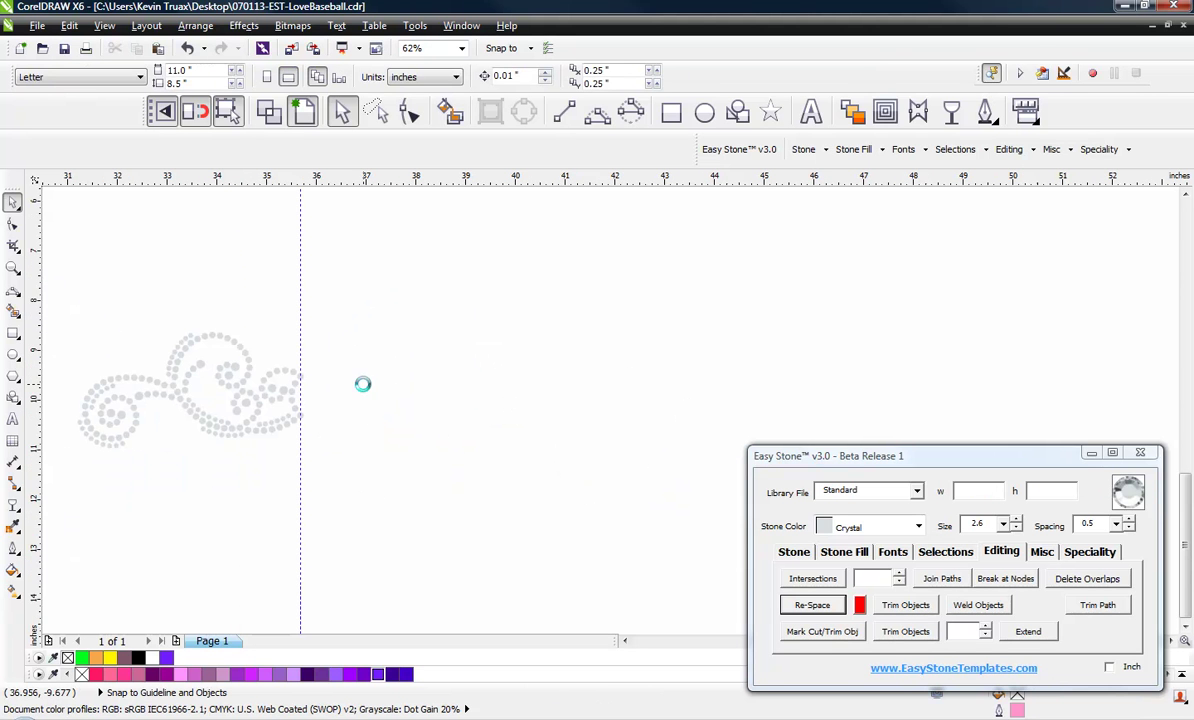
left_click_drag(358, 282, 78, 427)
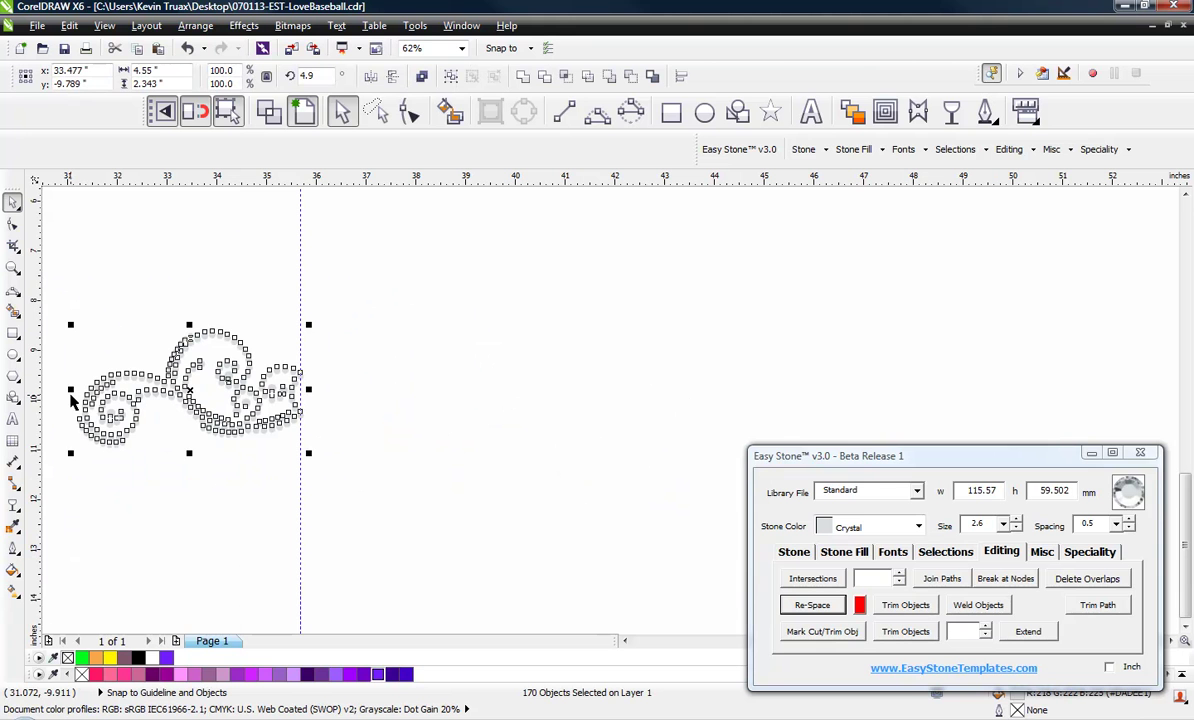
left_click_drag(70, 390, 389, 432)
scroll(303, 413, "up", 3)
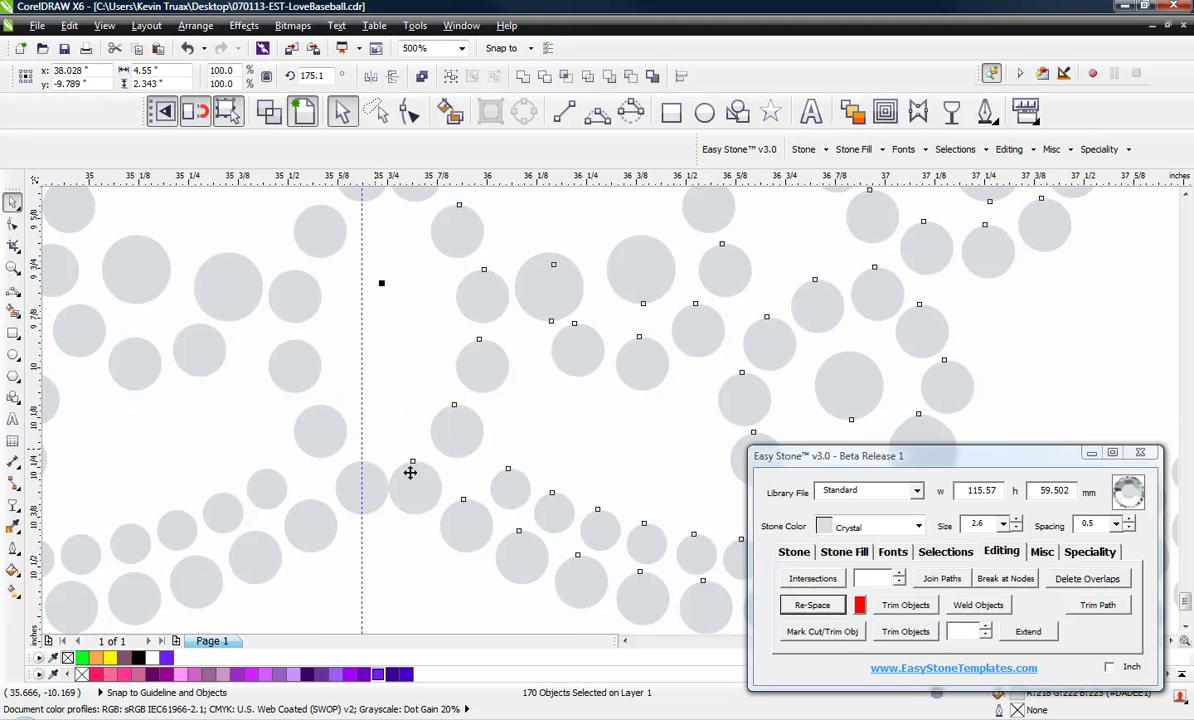
left_click_drag(393, 488, 361, 481)
scroll(512, 462, "down", 1)
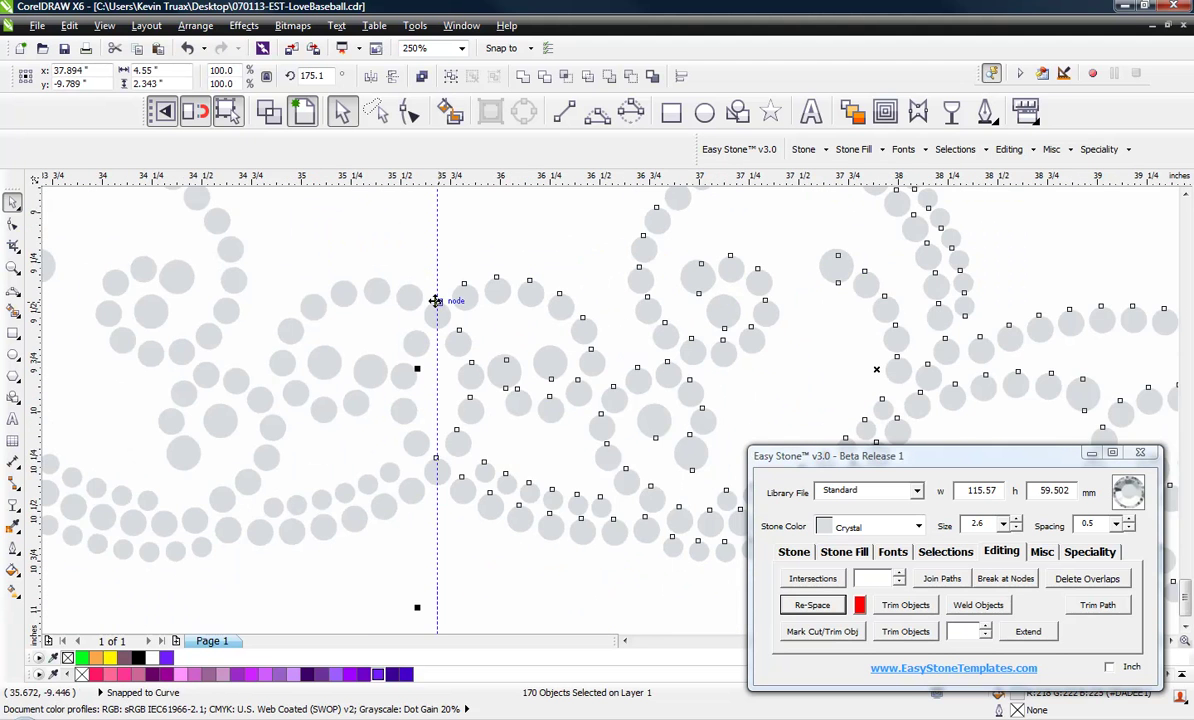
left_click(446, 545)
Delete the vertical guideline running through the center of the symmetrical design.
scroll(506, 349, "down", 1)
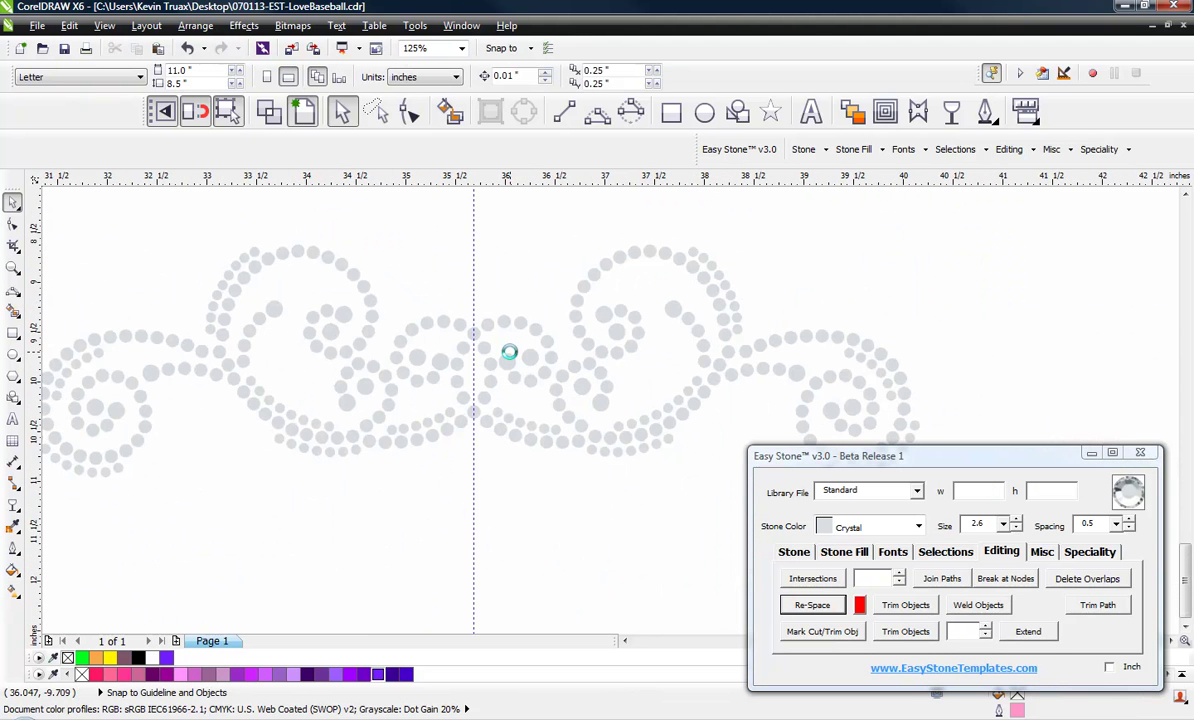
left_click(474, 480)
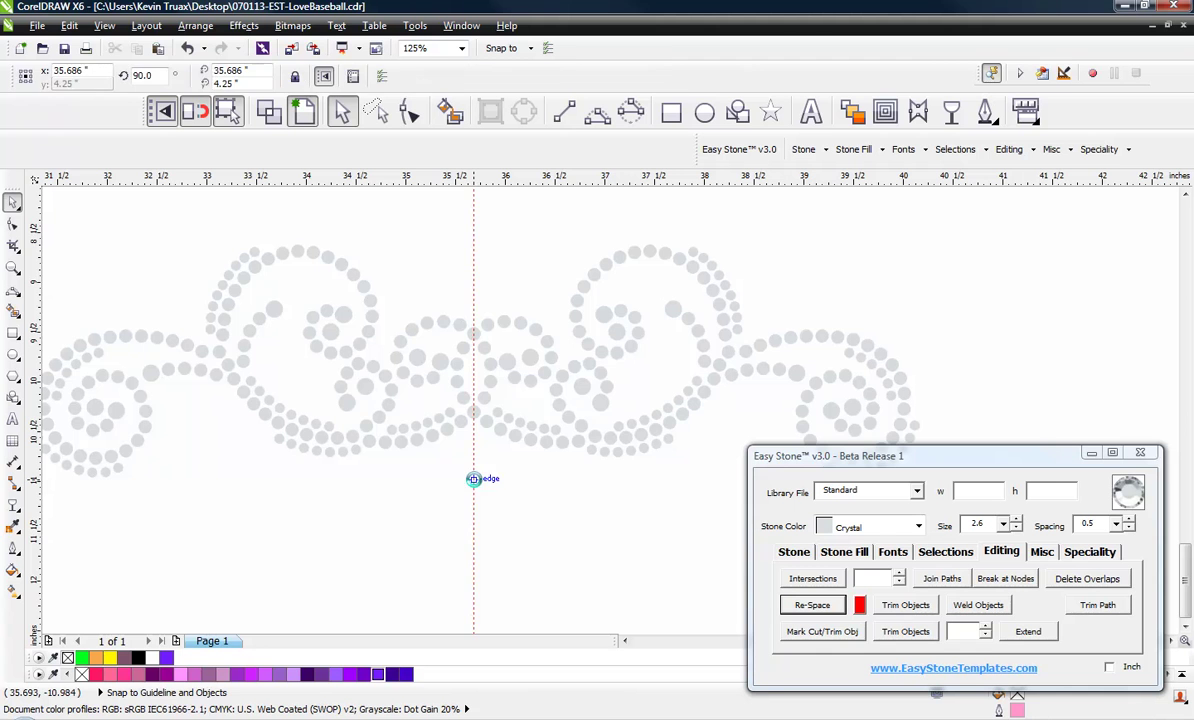
key("Delete")
scroll(490, 360, "down", 1)
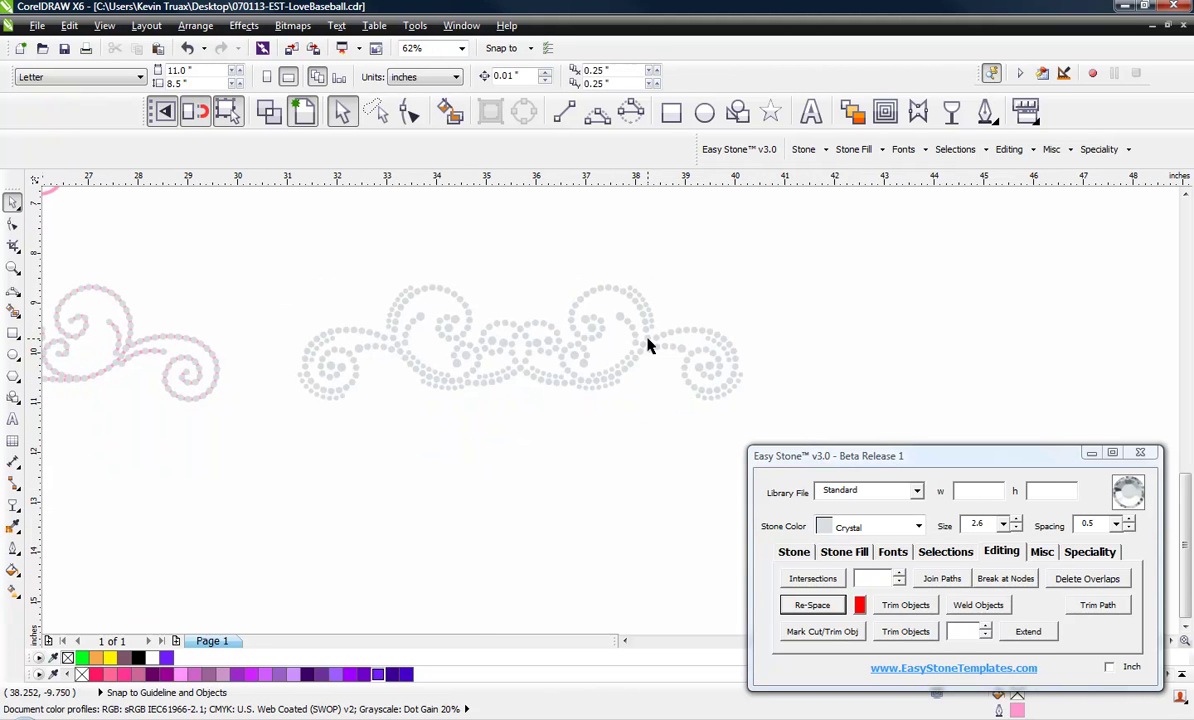
scroll(695, 378, "up", 1)
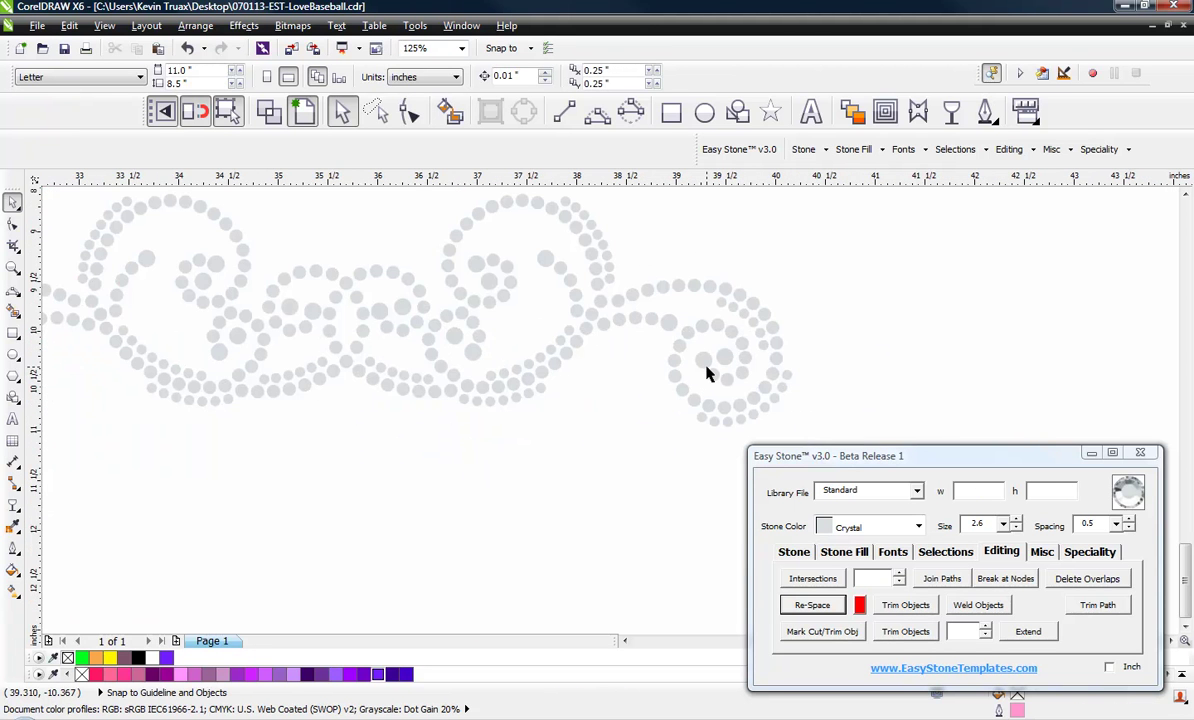
scroll(648, 405, "down", 1)
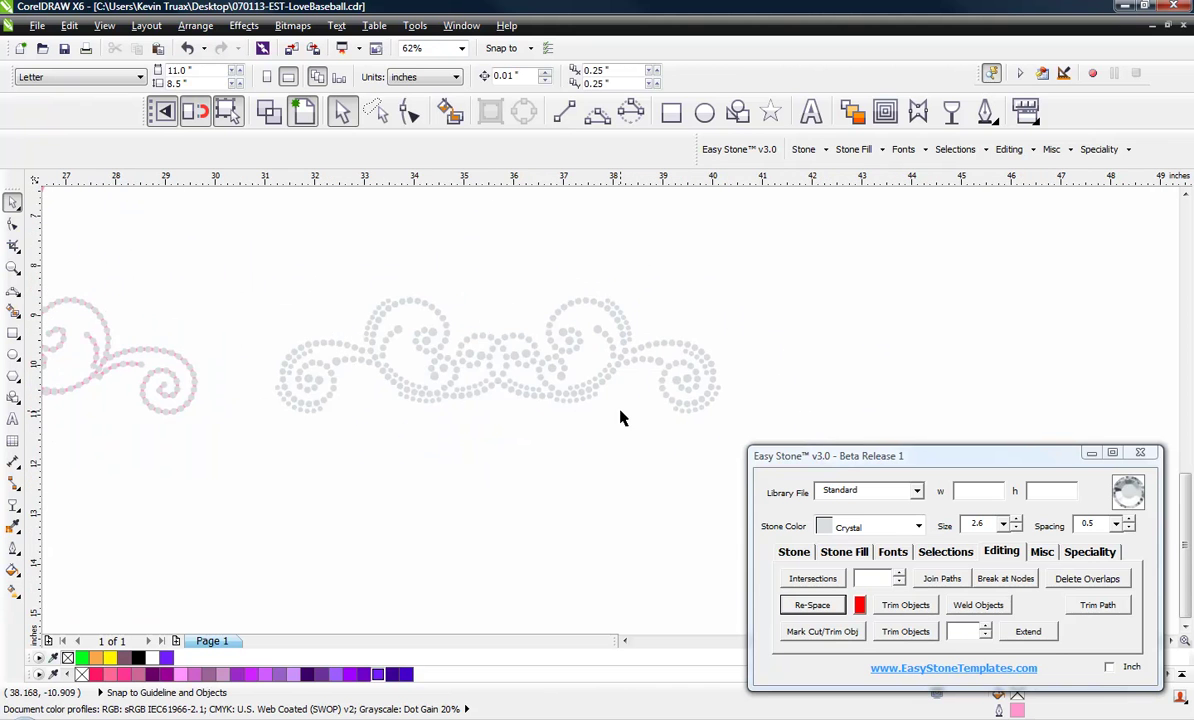
Run Check Spacing on the whole symmetrical design to remove its overlapping duplicate stones.
left_click_drag(242, 272, 765, 471)
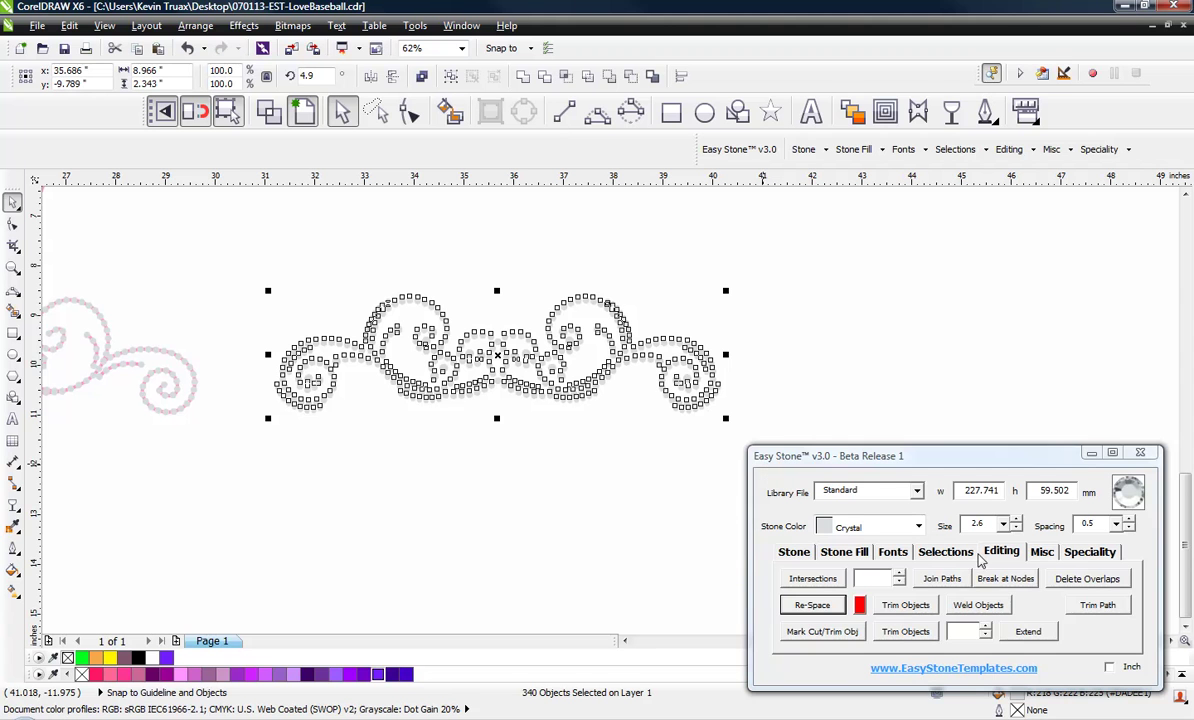
left_click(1042, 556)
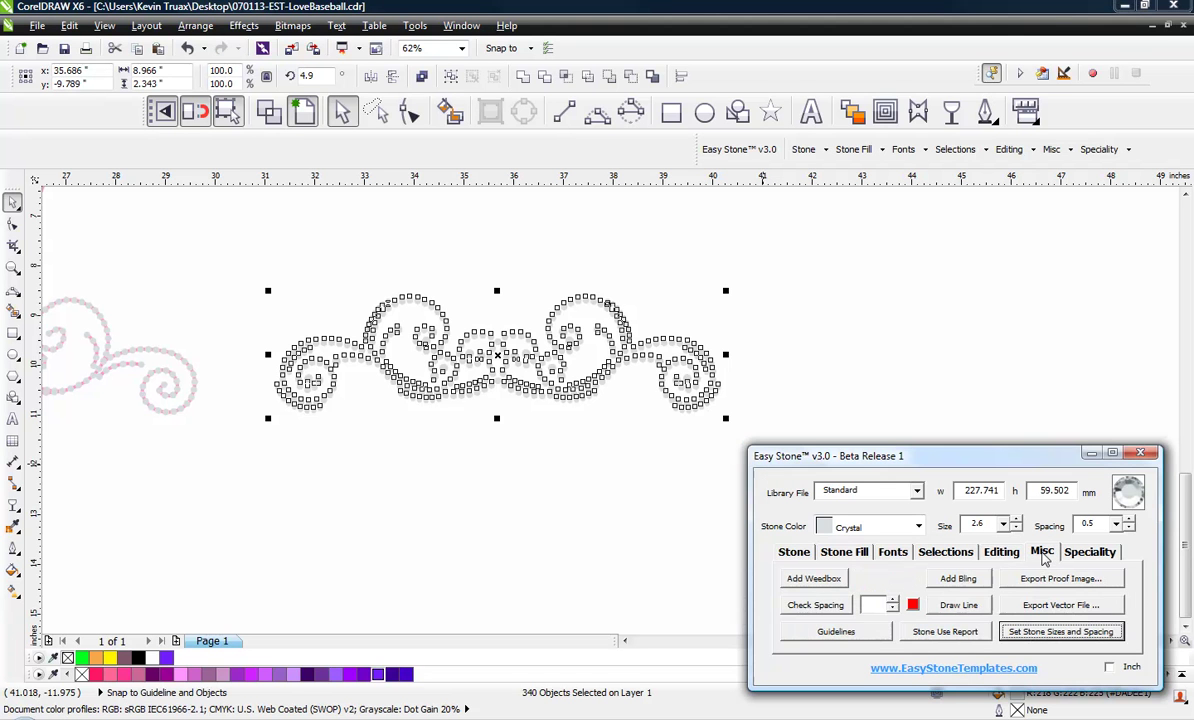
left_click(838, 610)
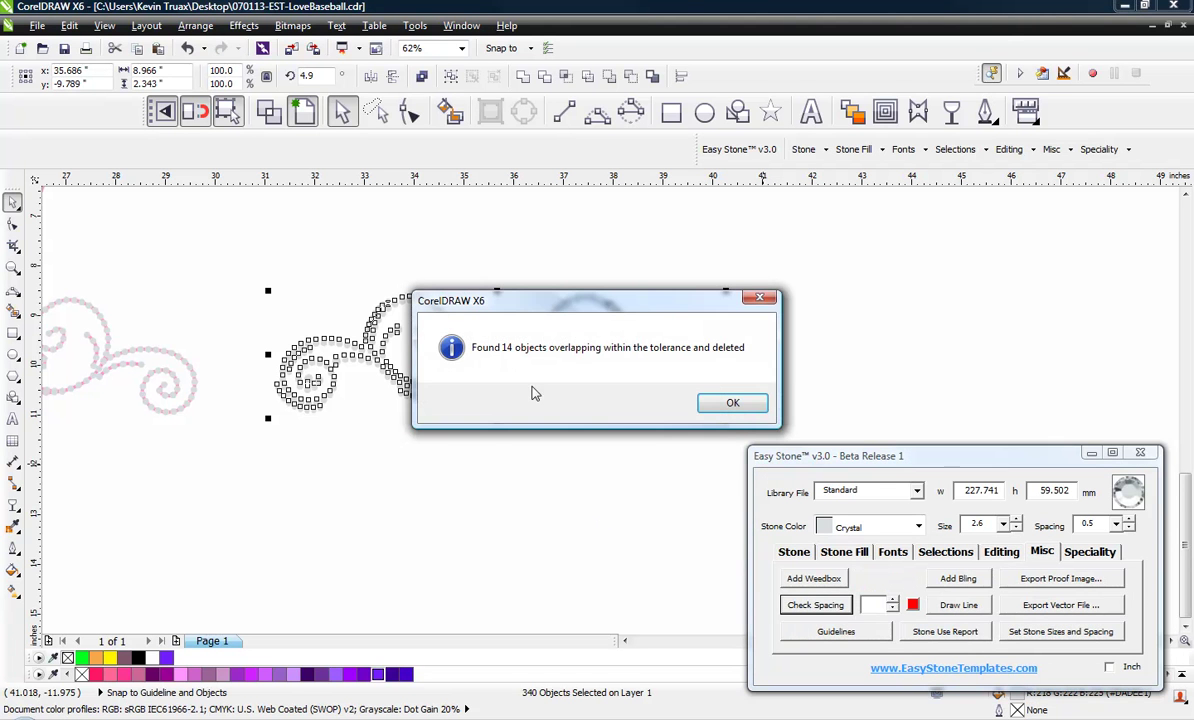
left_click(722, 401)
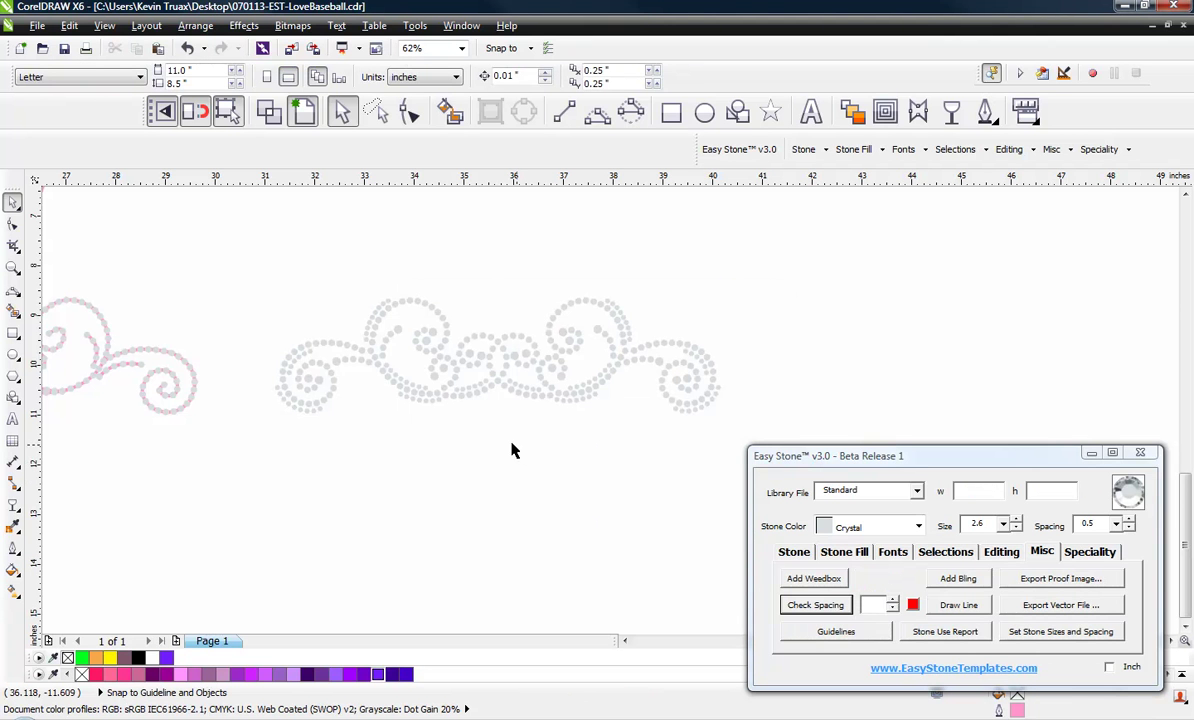
Draw a horizontal line about 9.73 inches long just below the symmetrical swirl design.
key("F5")
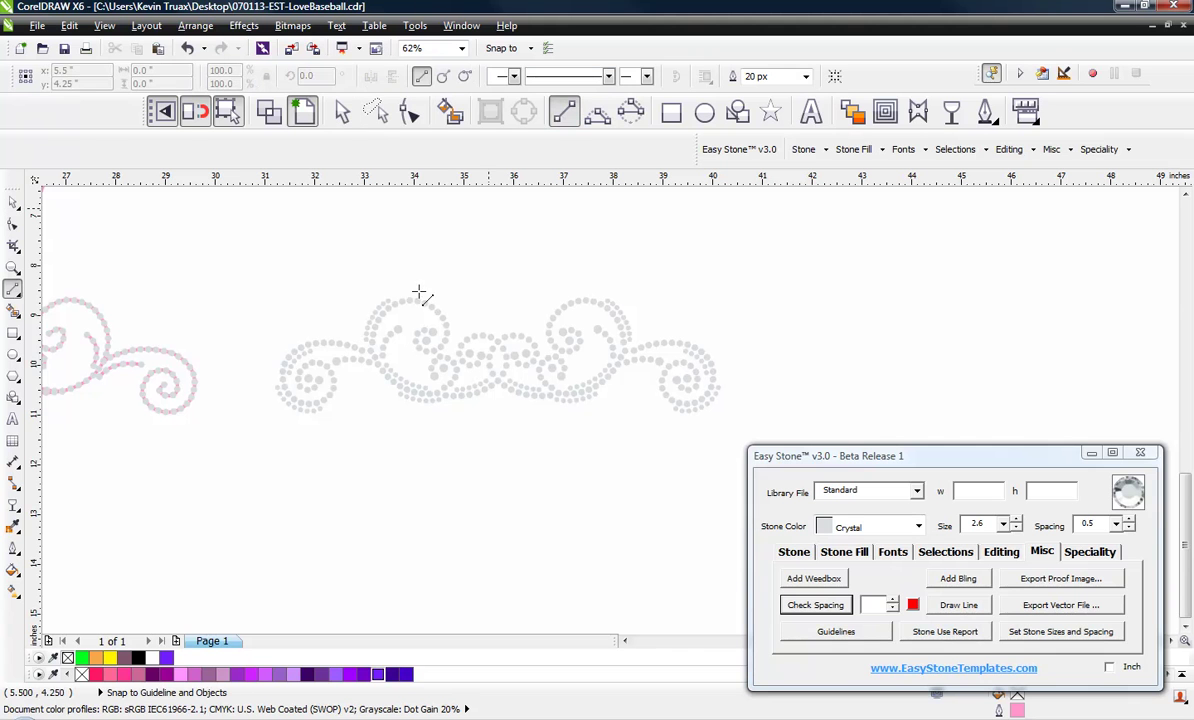
left_click(254, 423)
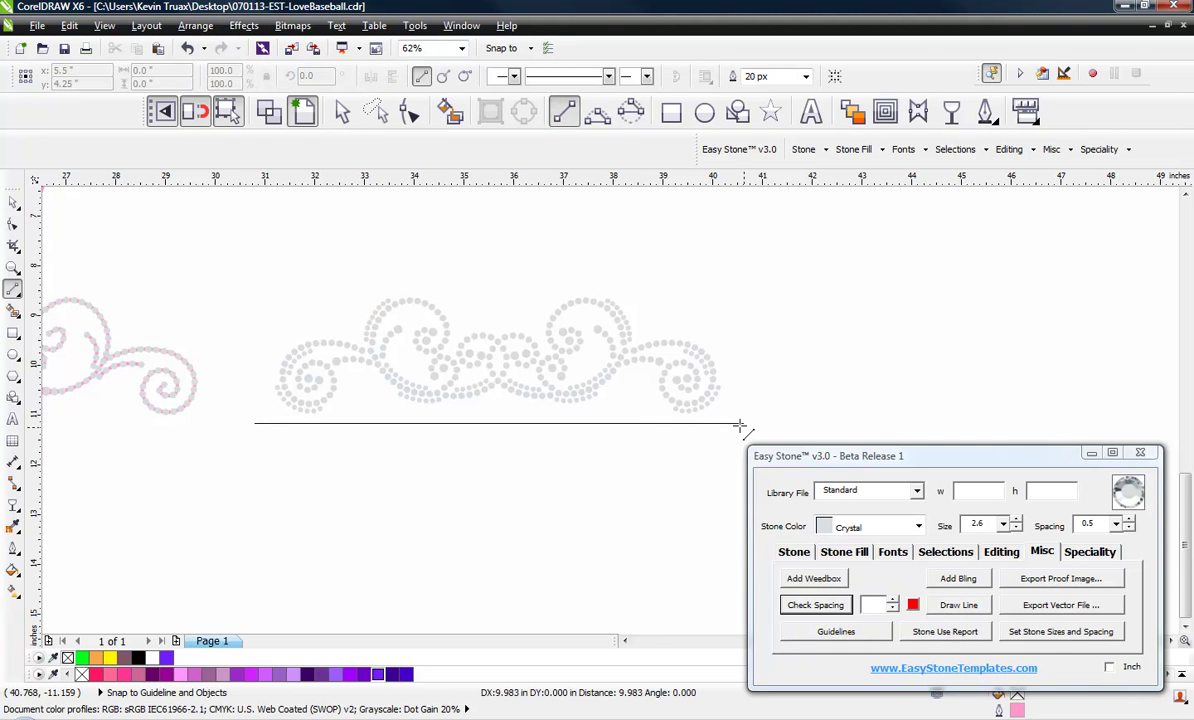
left_click(743, 422)
Add 4.4 mm Crystal stones with 0.5 spacing along the line and delete its stone path.
left_click(795, 552)
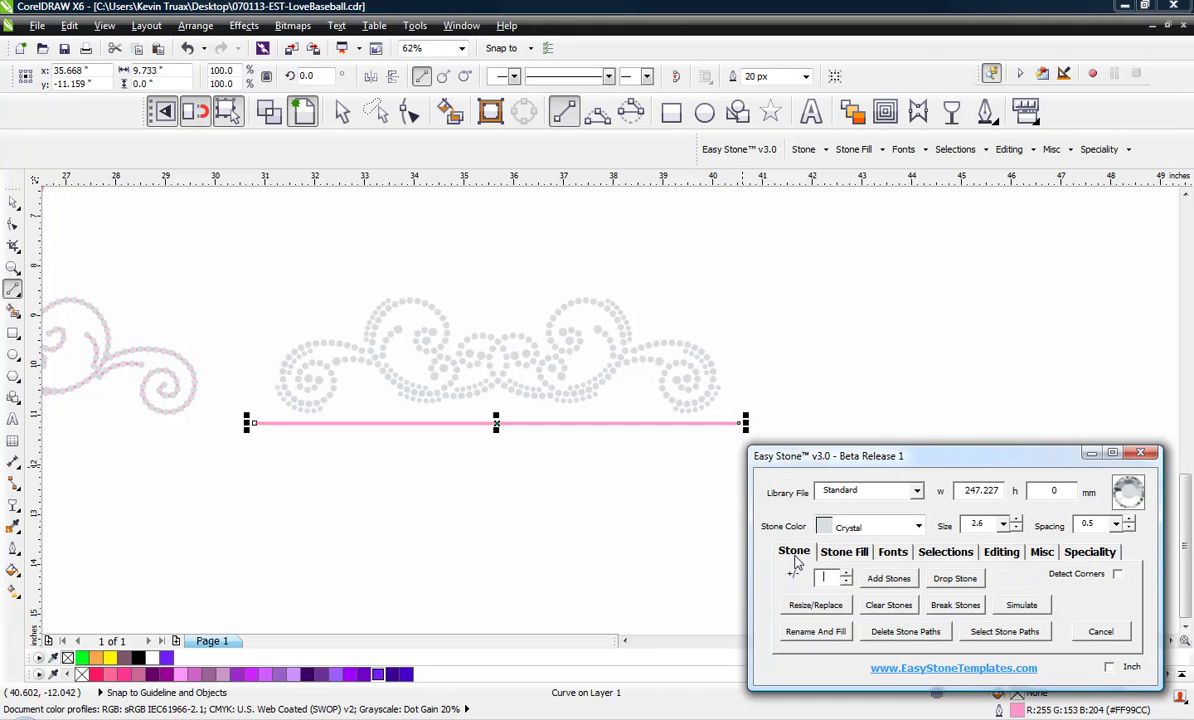
left_click(1004, 525)
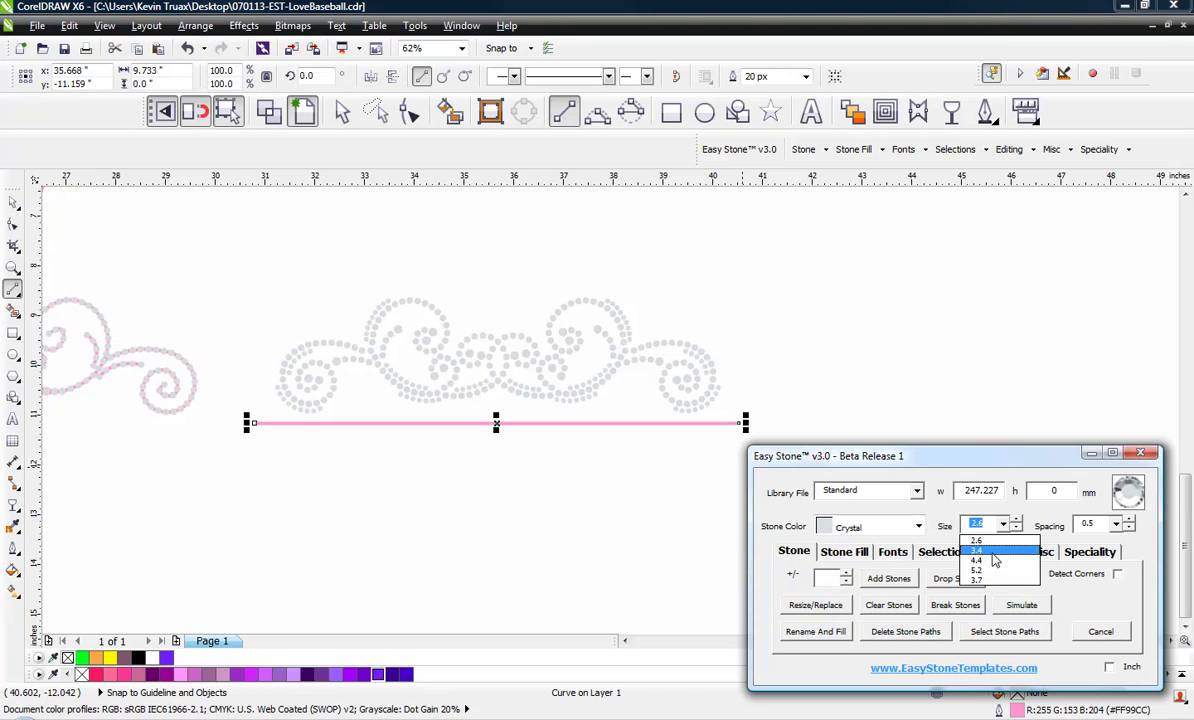
left_click(987, 567)
left_click(866, 580)
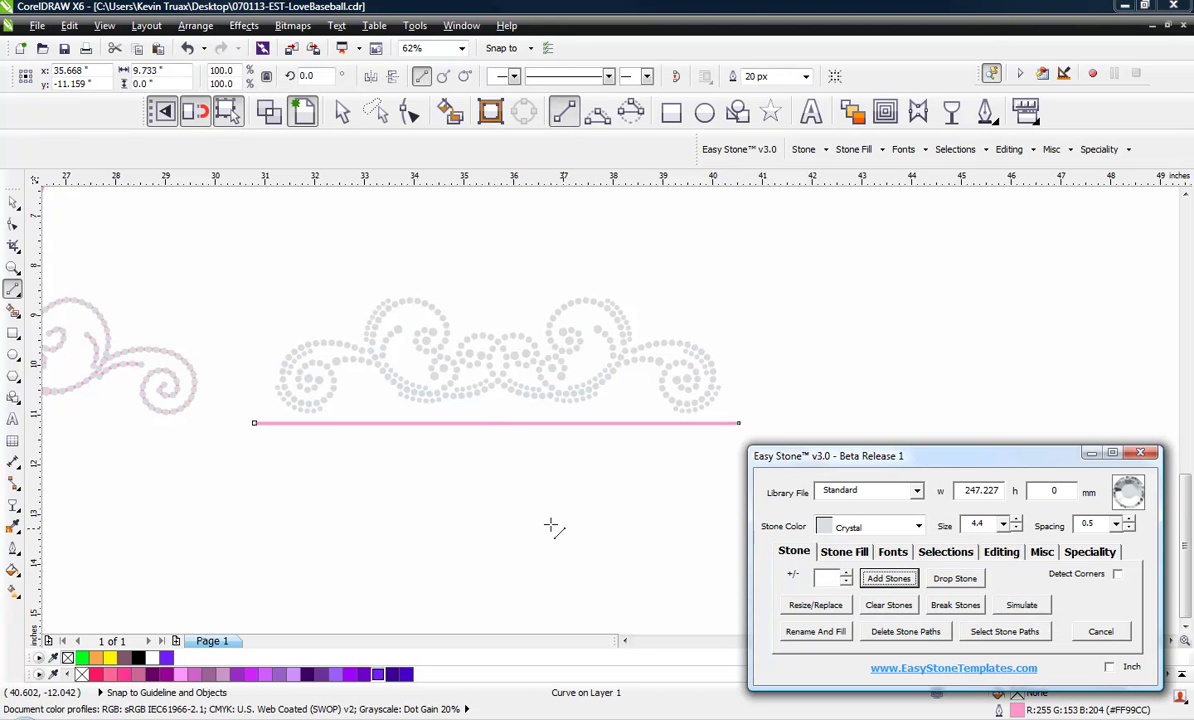
left_click(14, 204)
left_click(348, 459)
left_click(482, 421)
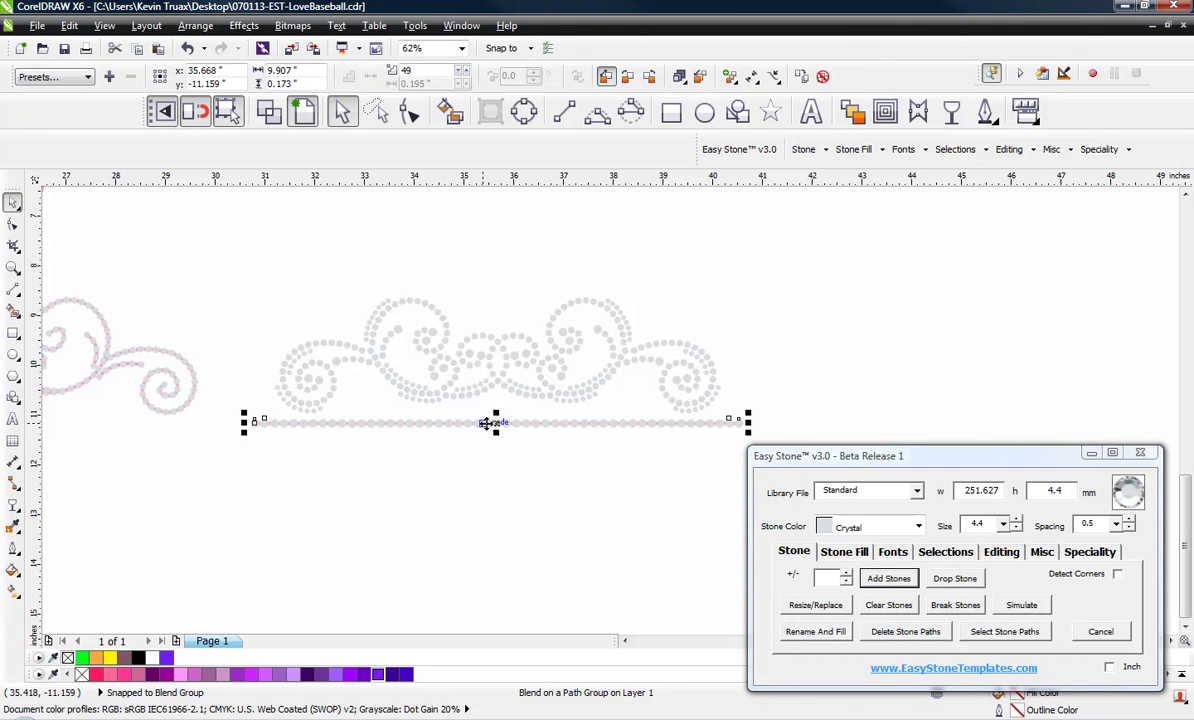
left_click(904, 632)
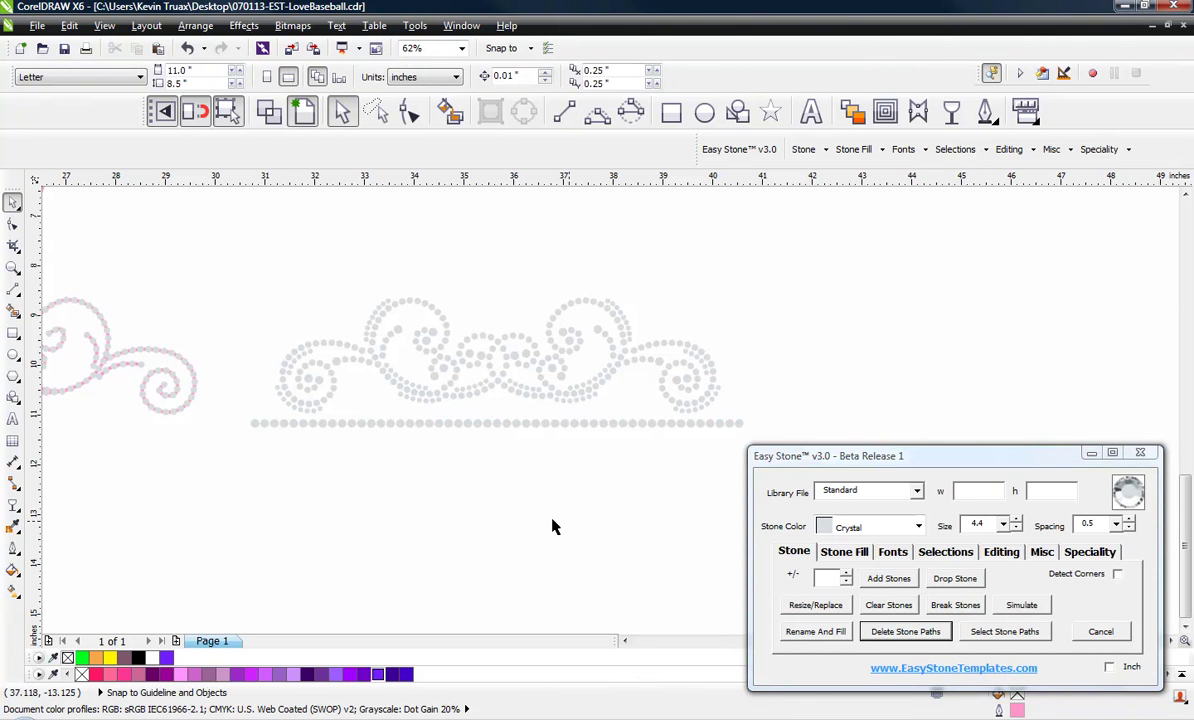
Group the row stones and the swirl stones separately, and center the row horizontally under the swirls.
left_click_drag(235, 417, 763, 457)
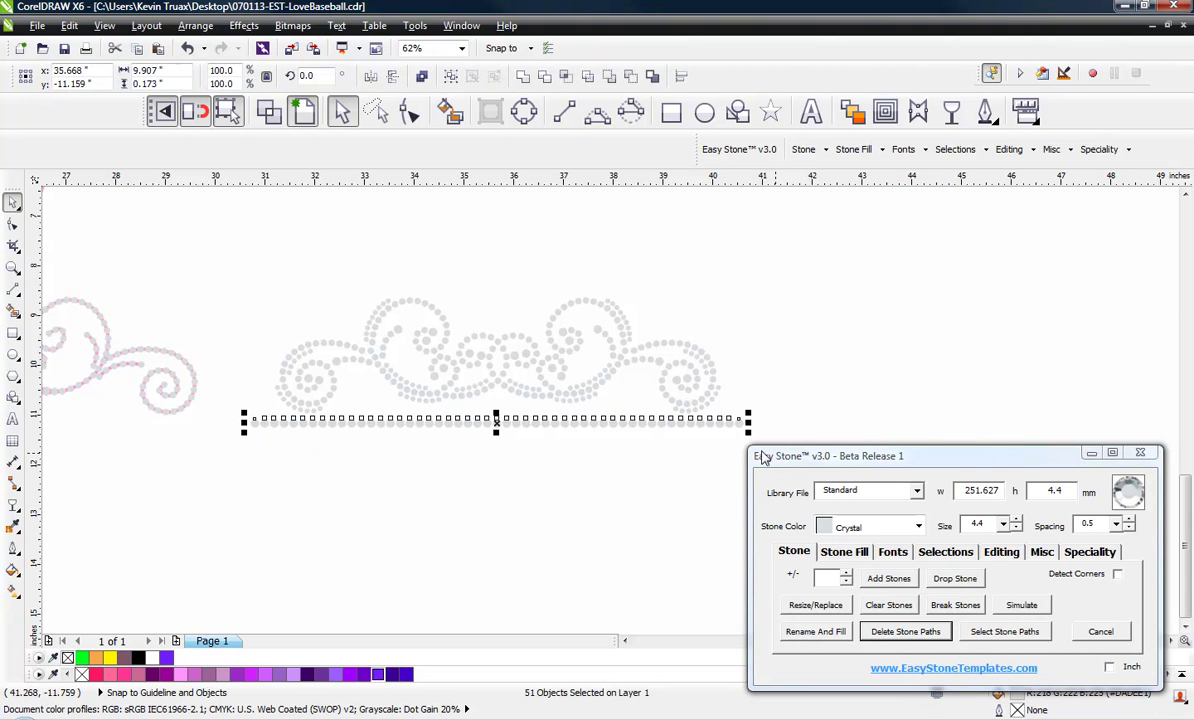
left_click(722, 330)
left_click_drag(245, 280, 753, 422)
key("ctrl+g")
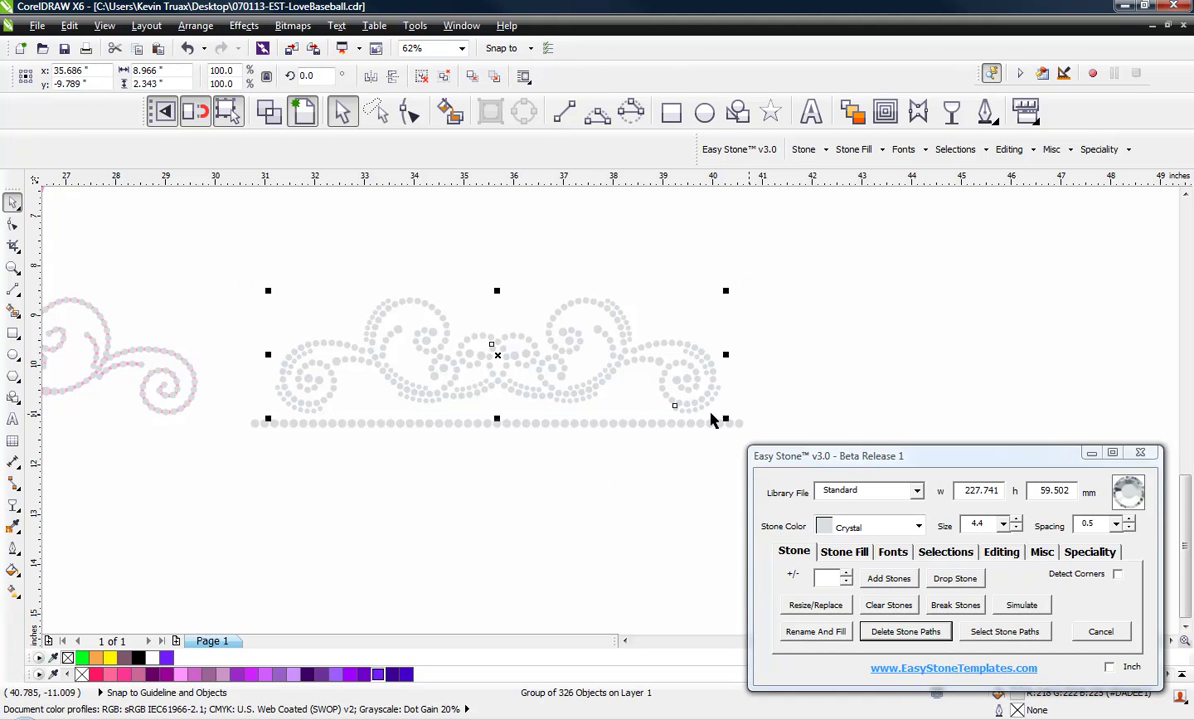
left_click(613, 482)
left_click_drag(772, 268, 222, 477)
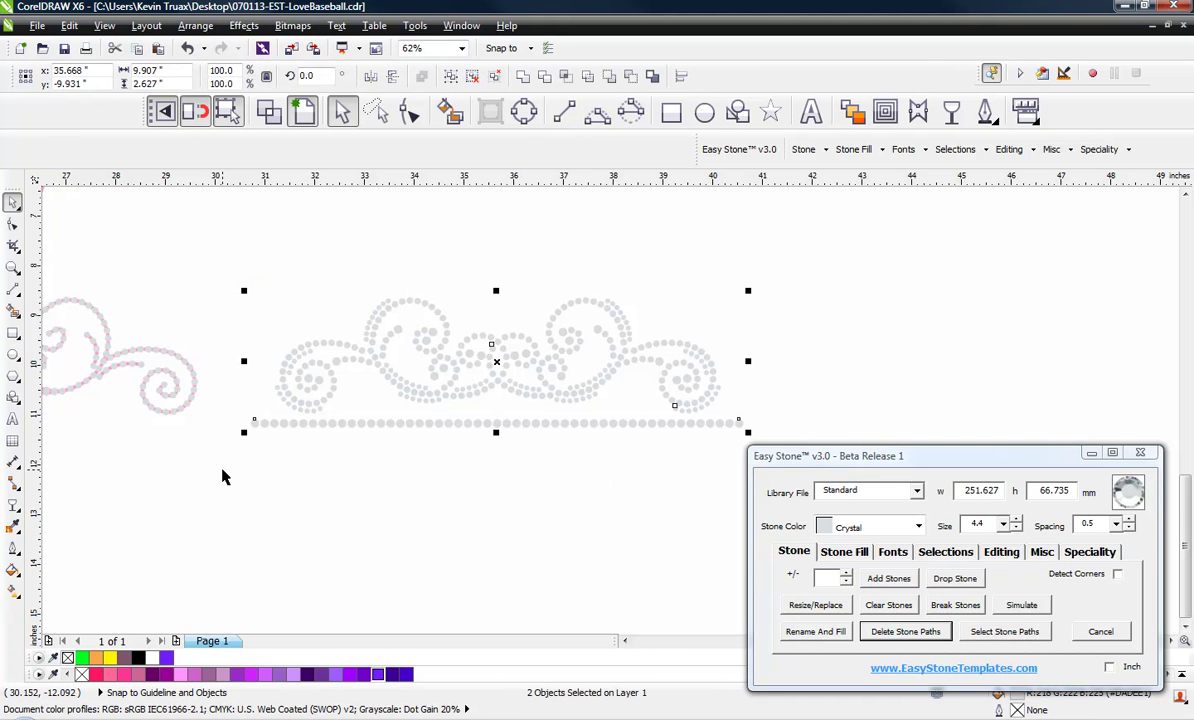
left_click(491, 465)
Move the grouped stone row straight up against the bottom of the swirl design, keeping it horizontally centered.
scroll(500, 424, "up", 4)
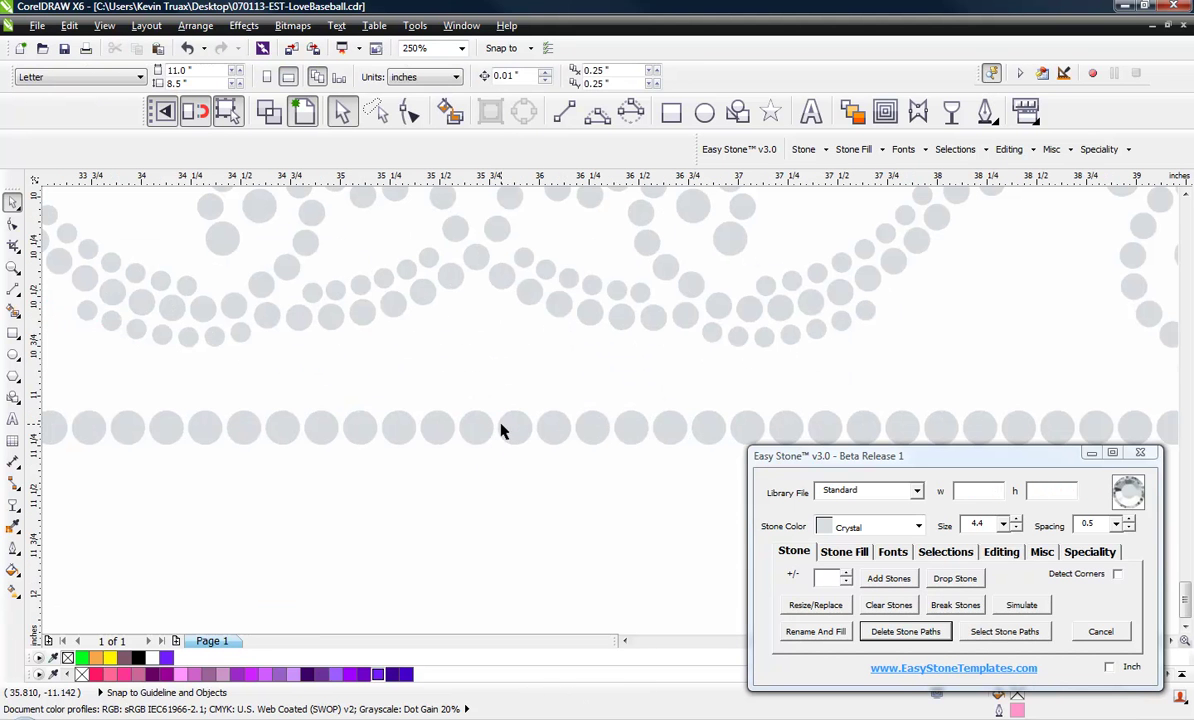
left_click(502, 430)
left_click_drag(520, 424, 486, 364)
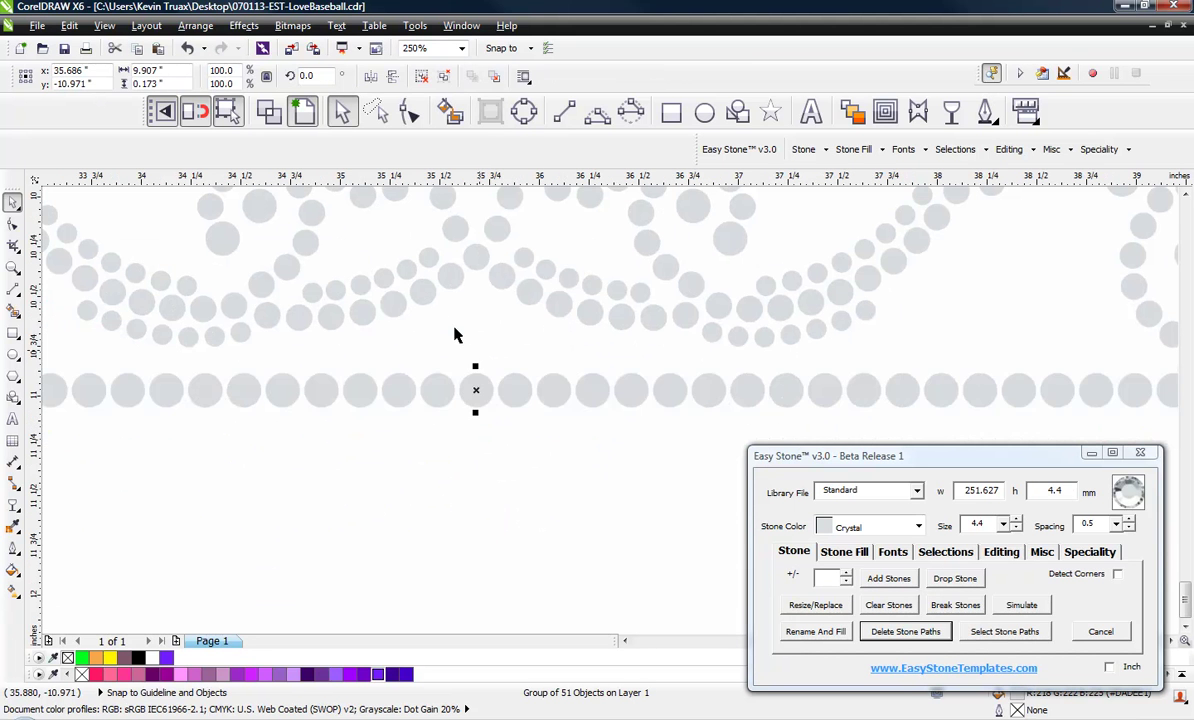
scroll(455, 335, "down", 3)
scroll(818, 370, "up", 3)
scroll(862, 398, "up", 2)
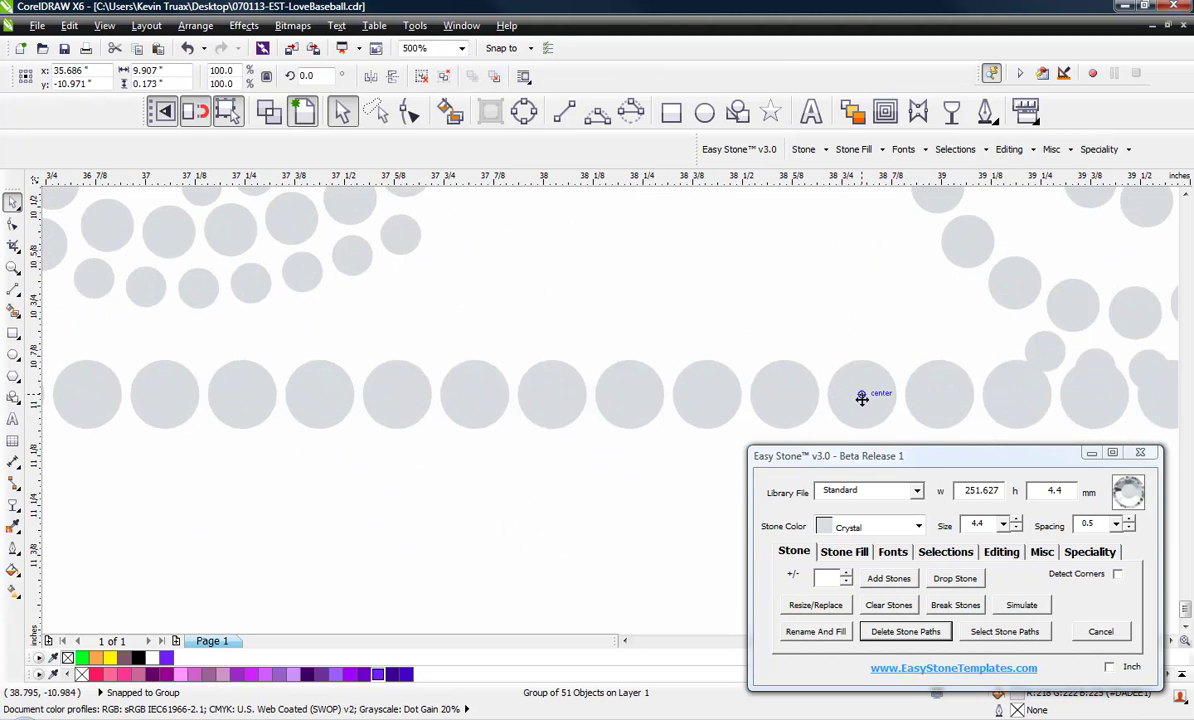
left_click_drag(862, 398, 866, 380)
scroll(801, 391, "down", 5)
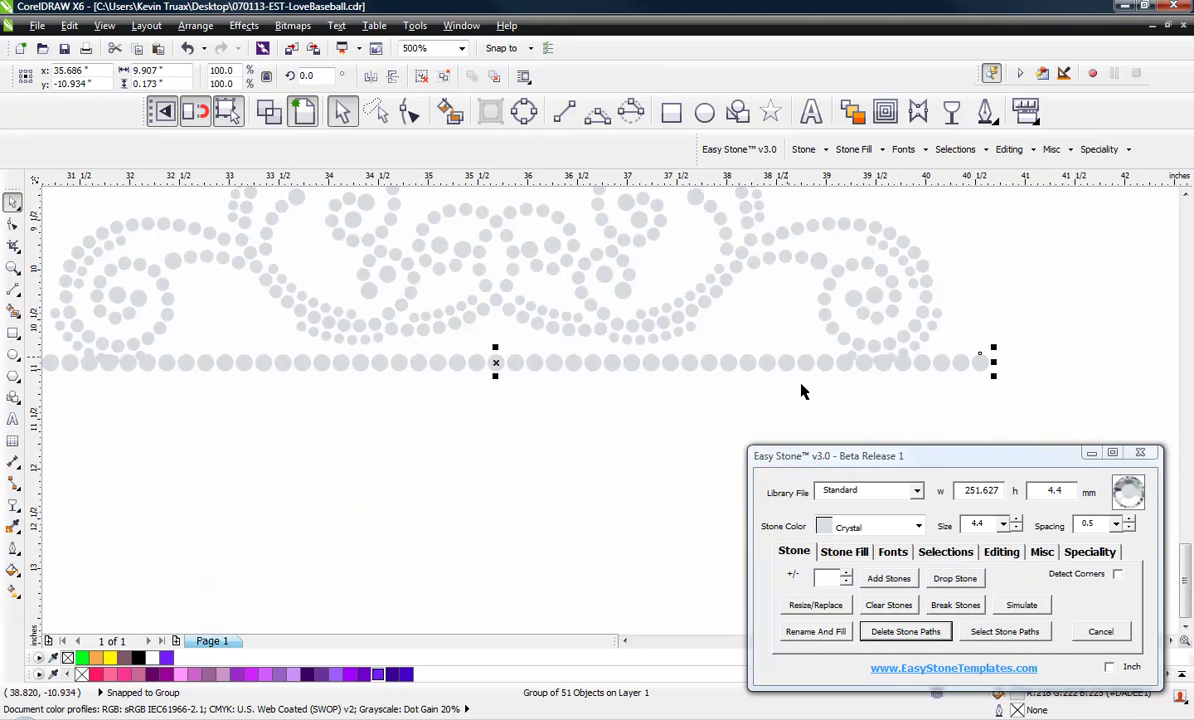
left_click(651, 421)
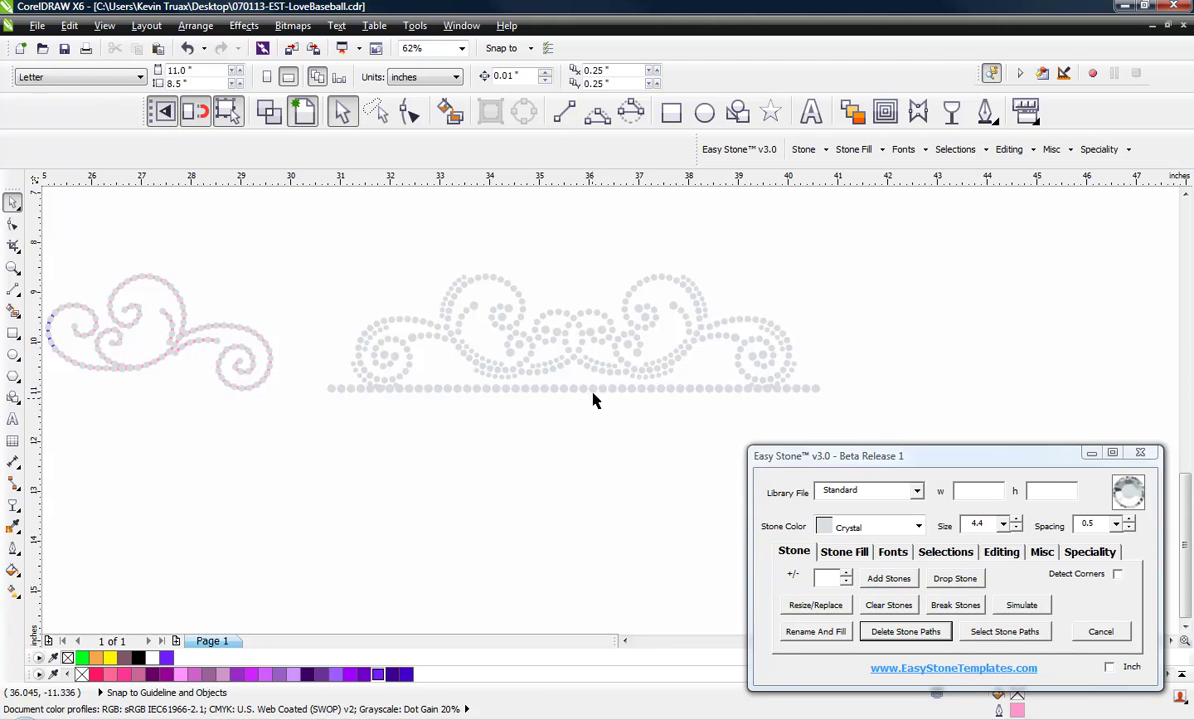
Examine how the stone row meets the lowest stones of the swirls at the center and at the outer curl.
left_click(594, 389)
scroll(600, 389, "up", 2)
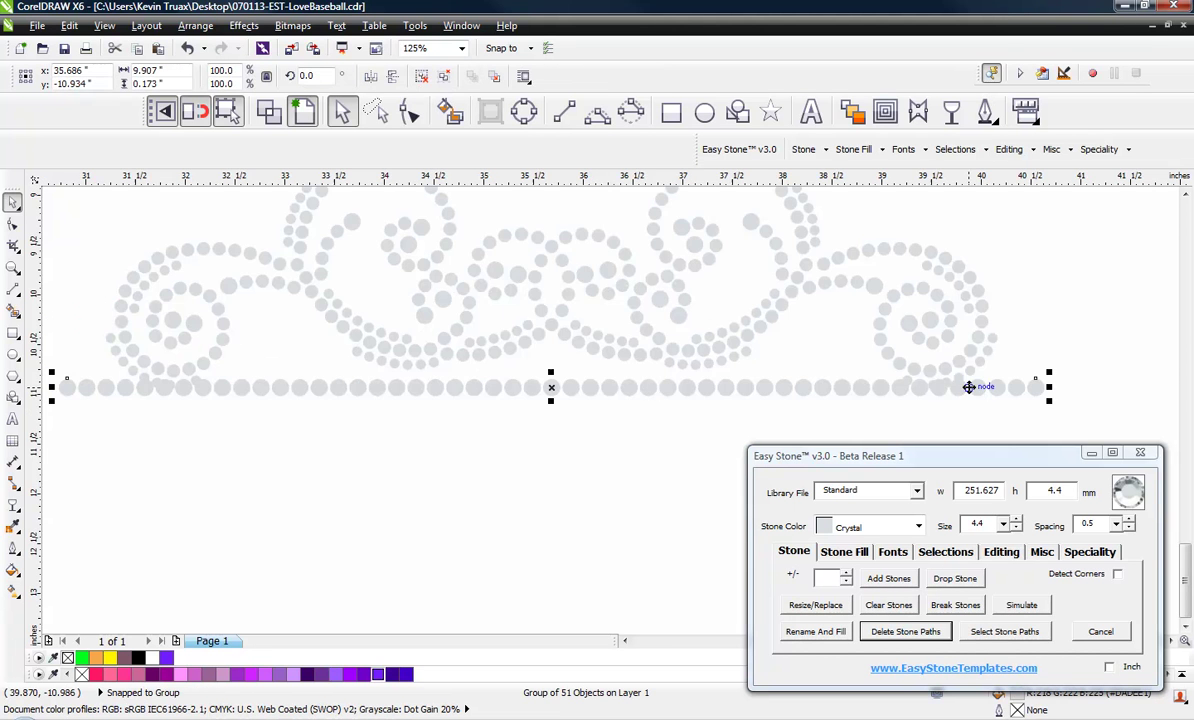
scroll(970, 385, "up", 4)
key("Escape")
scroll(760, 378, "up", 1)
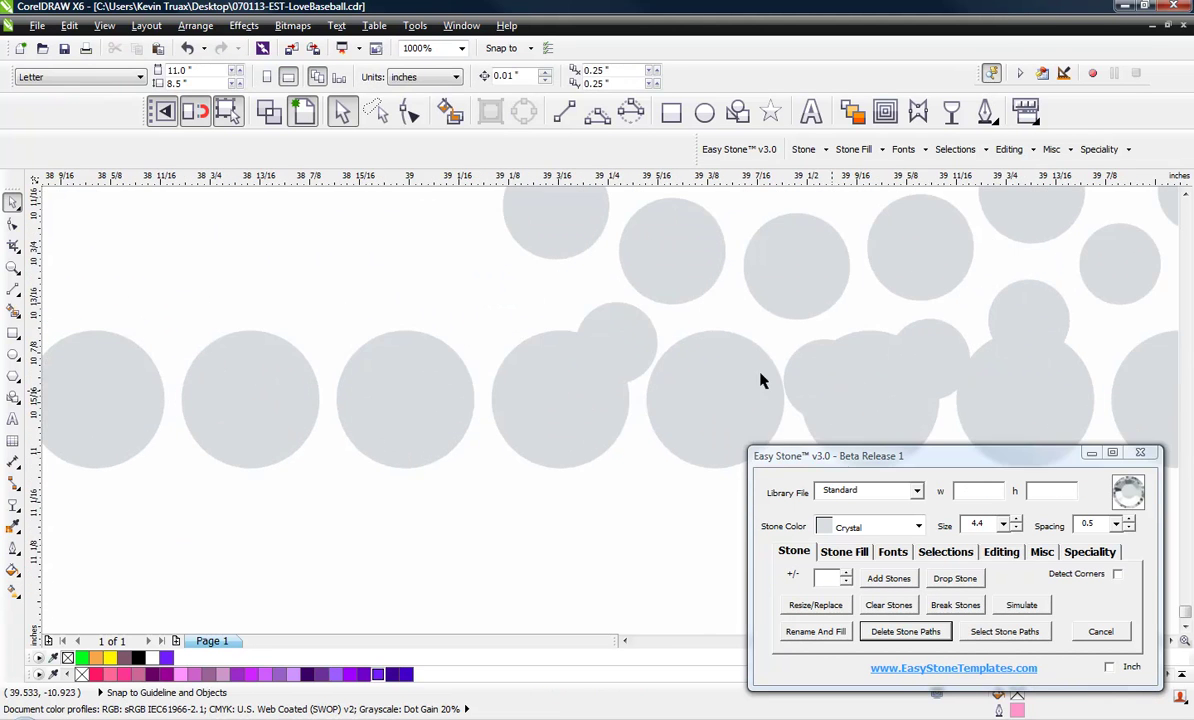
scroll(648, 418, "down", 6)
scroll(509, 421, "down", 1)
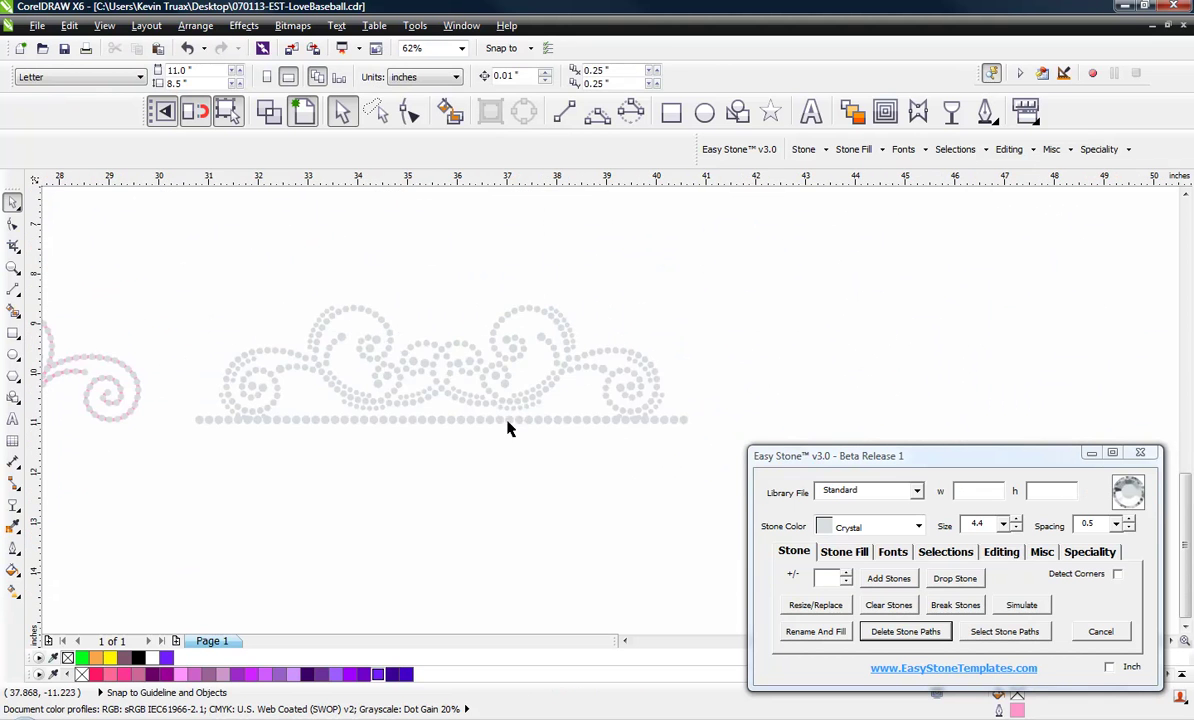
left_click(514, 413)
scroll(381, 426, "up", 2)
scroll(586, 413, "down", 2)
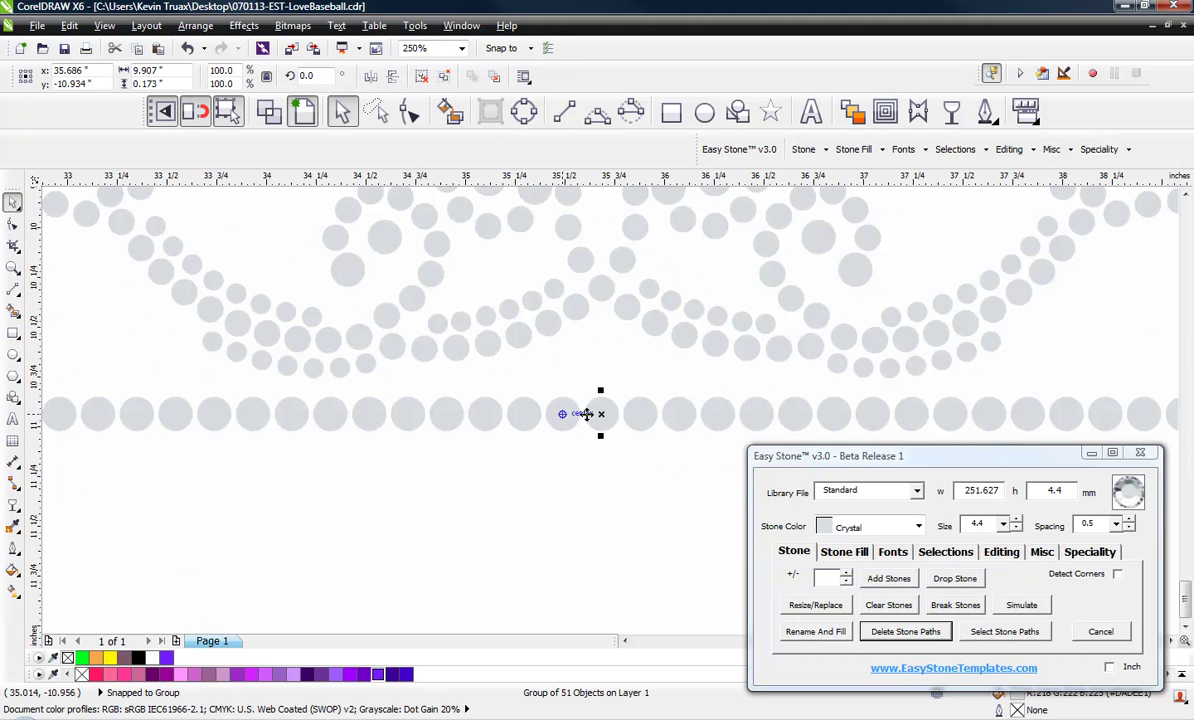
scroll(639, 405, "up", 2)
scroll(639, 405, "up", 1)
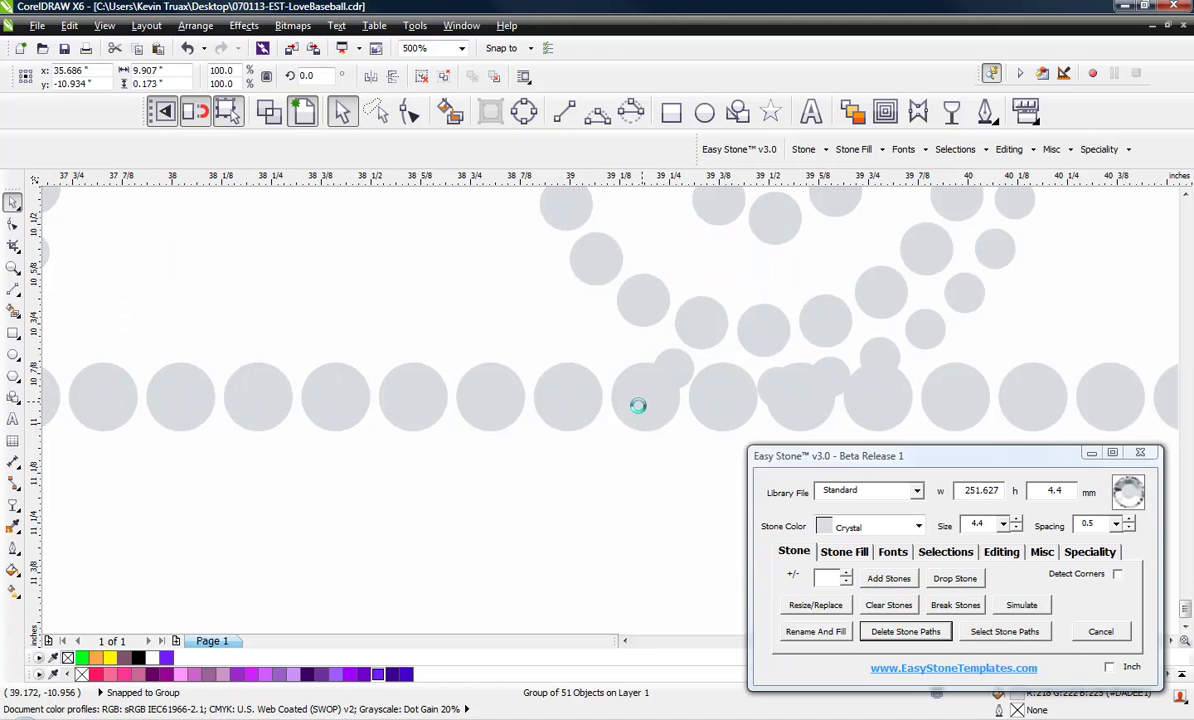
key("Escape")
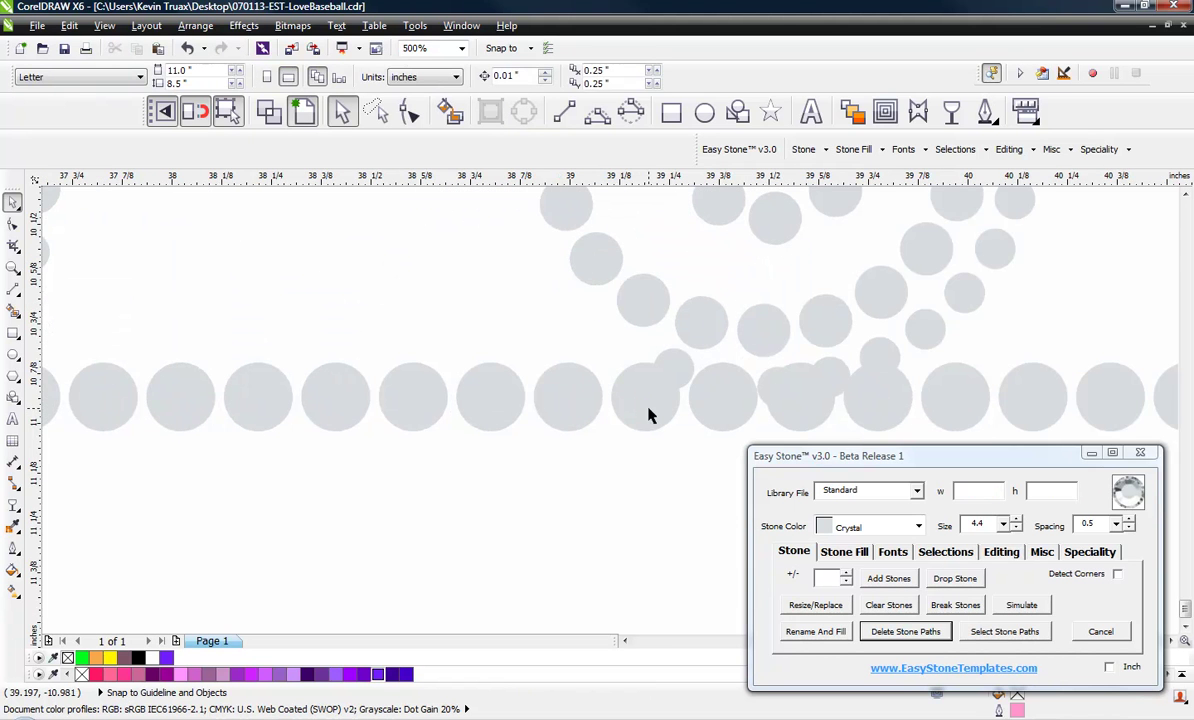
Shift the stone row slightly further up into the lowest small stones of the outer curls.
scroll(648, 413, "up", 1)
left_click(509, 403)
left_click_drag(506, 407, 508, 395)
scroll(653, 395, "down", 3)
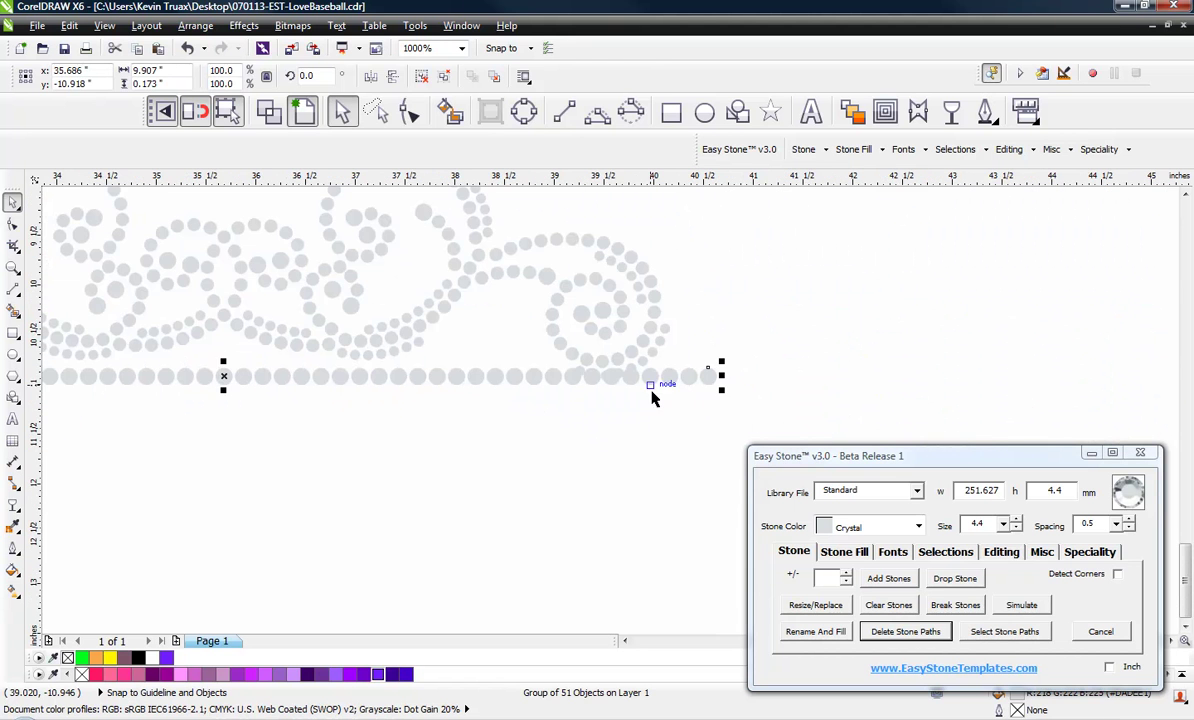
key("Escape")
Combine the swirls and the stone row, and ungroup everything into individual stones.
scroll(663, 438, "down", 1)
left_click_drag(760, 285, 157, 498)
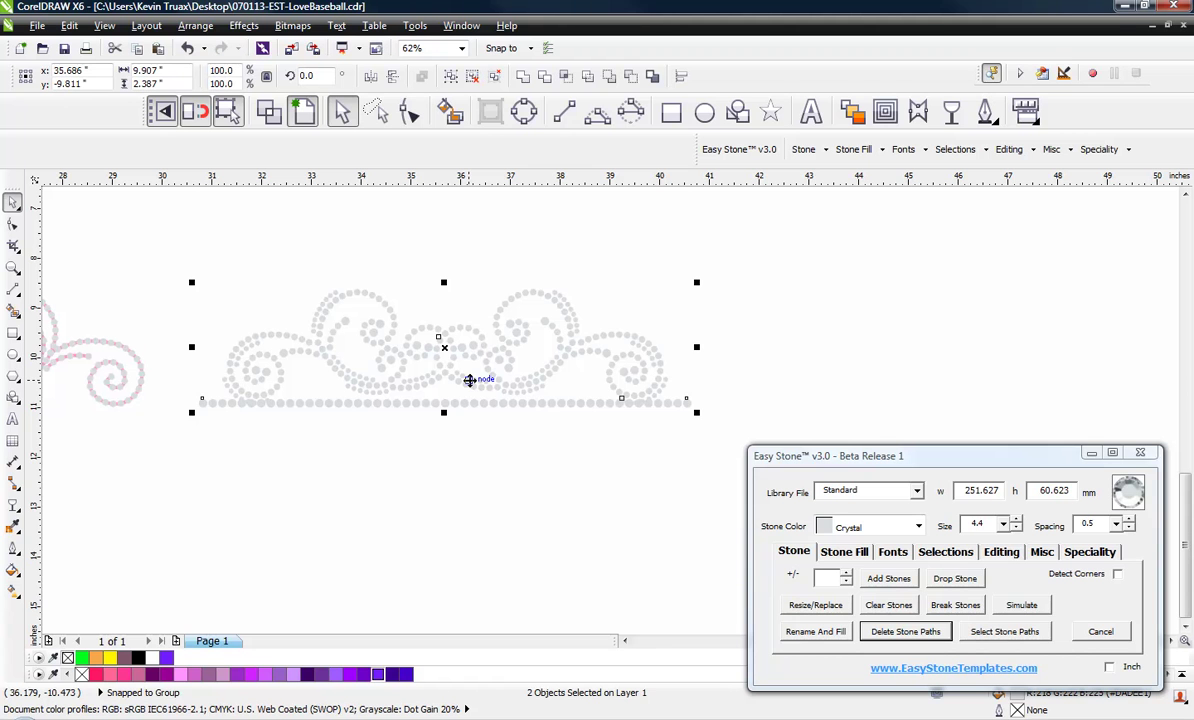
key("ctrl+g")
right_click(475, 380)
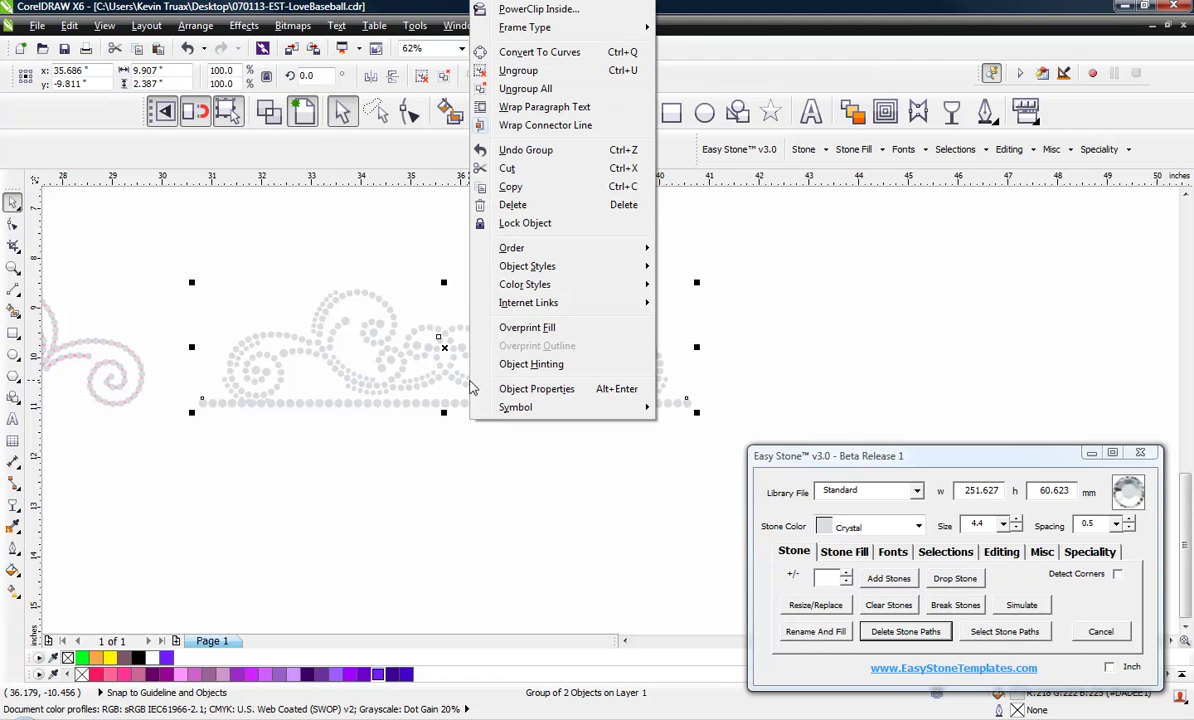
left_click(505, 95)
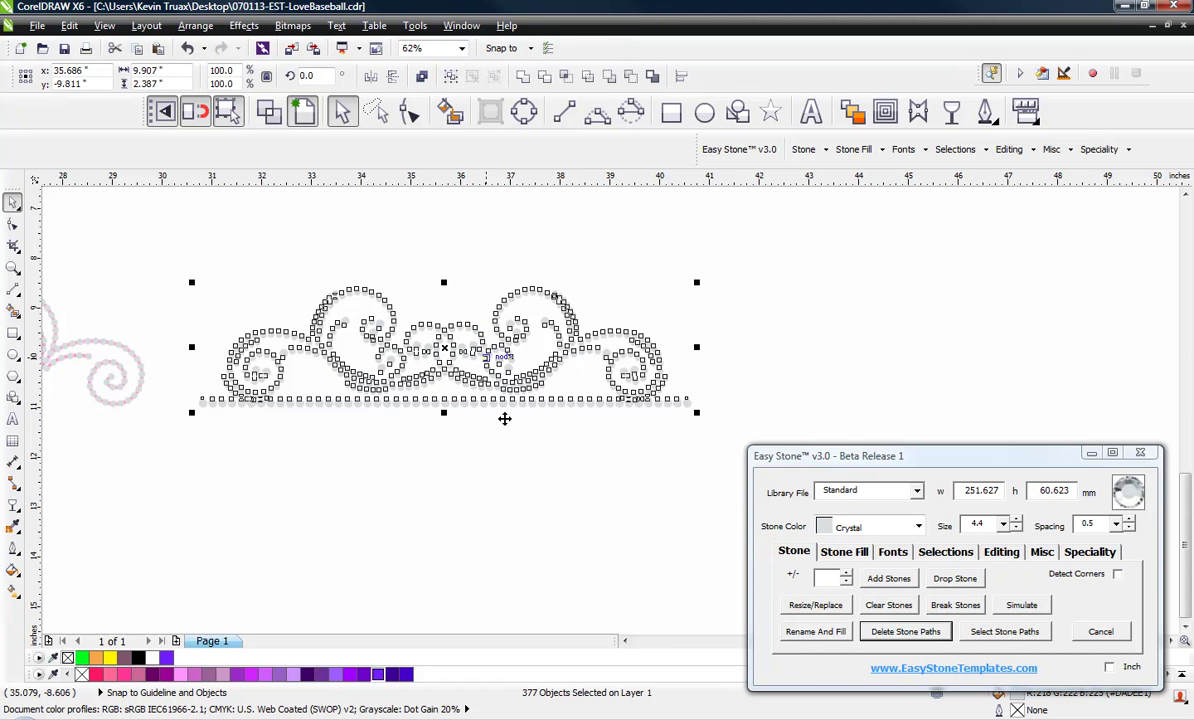
left_click(431, 396)
Run Check Spacing on all stones of the swirls and the row.
left_click_drag(180, 288, 750, 466)
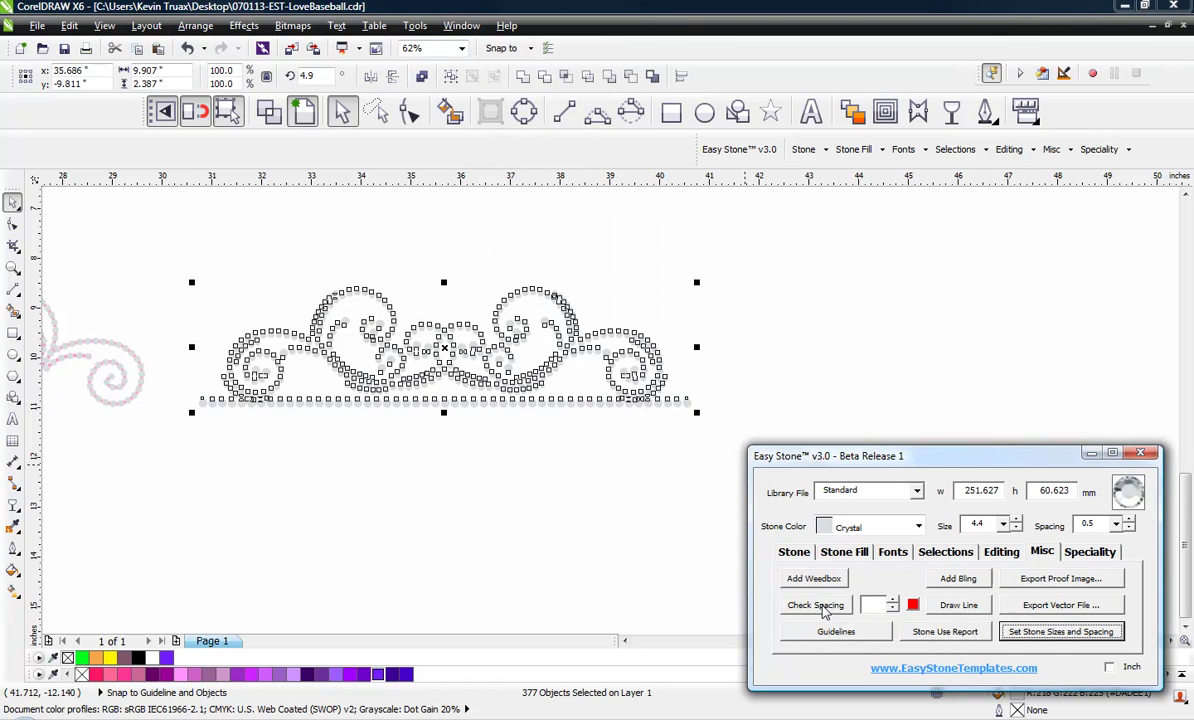
left_click(816, 605)
left_click(714, 401)
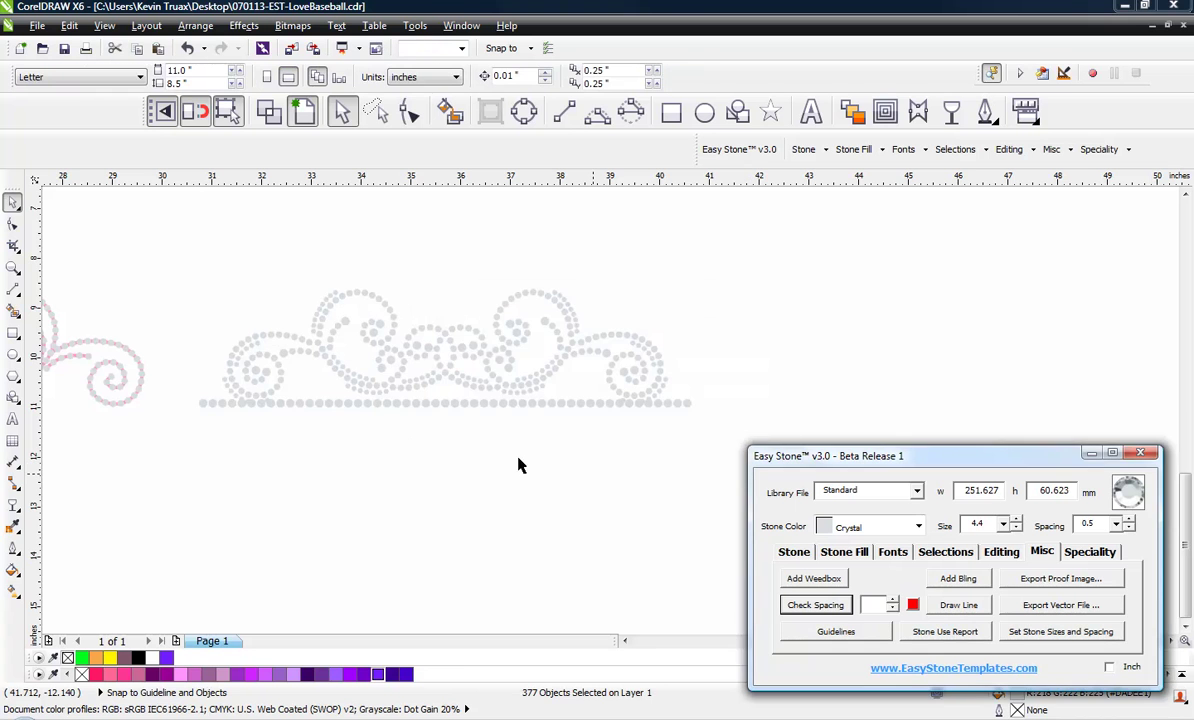
Delete the three small 2.6 mm stones overlapping the row beneath the left outer curl.
scroll(221, 405, "up", 5)
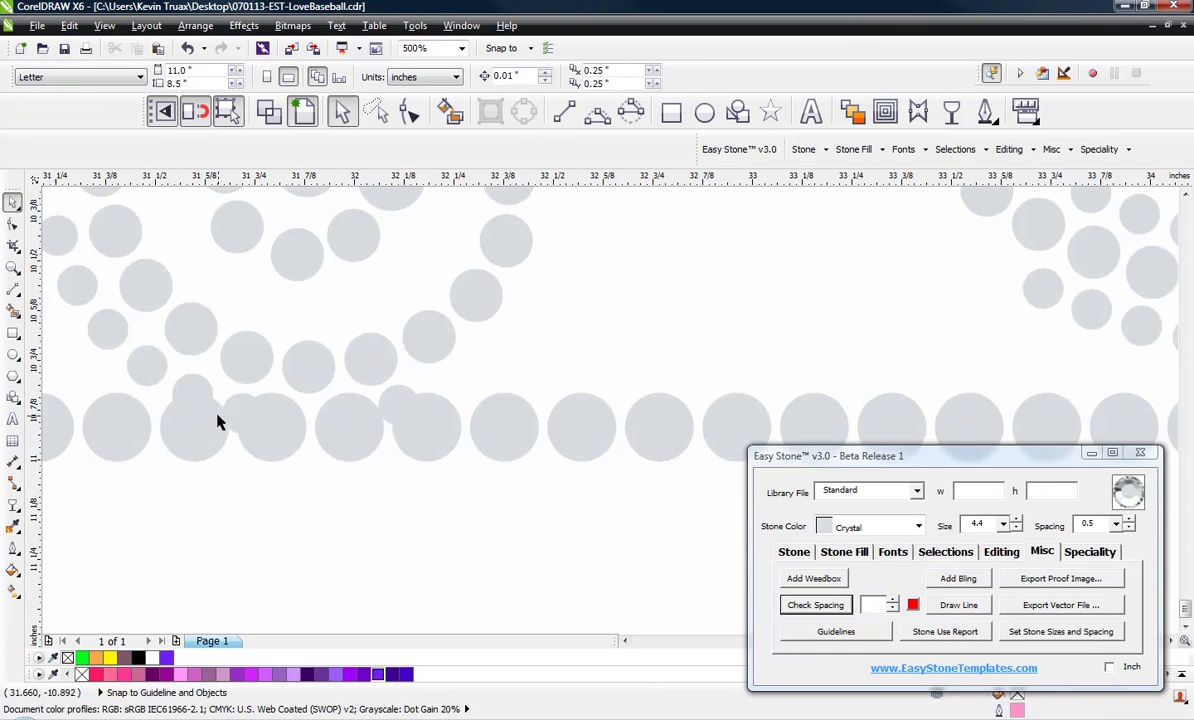
scroll(218, 422, "up", 2)
left_click(200, 363)
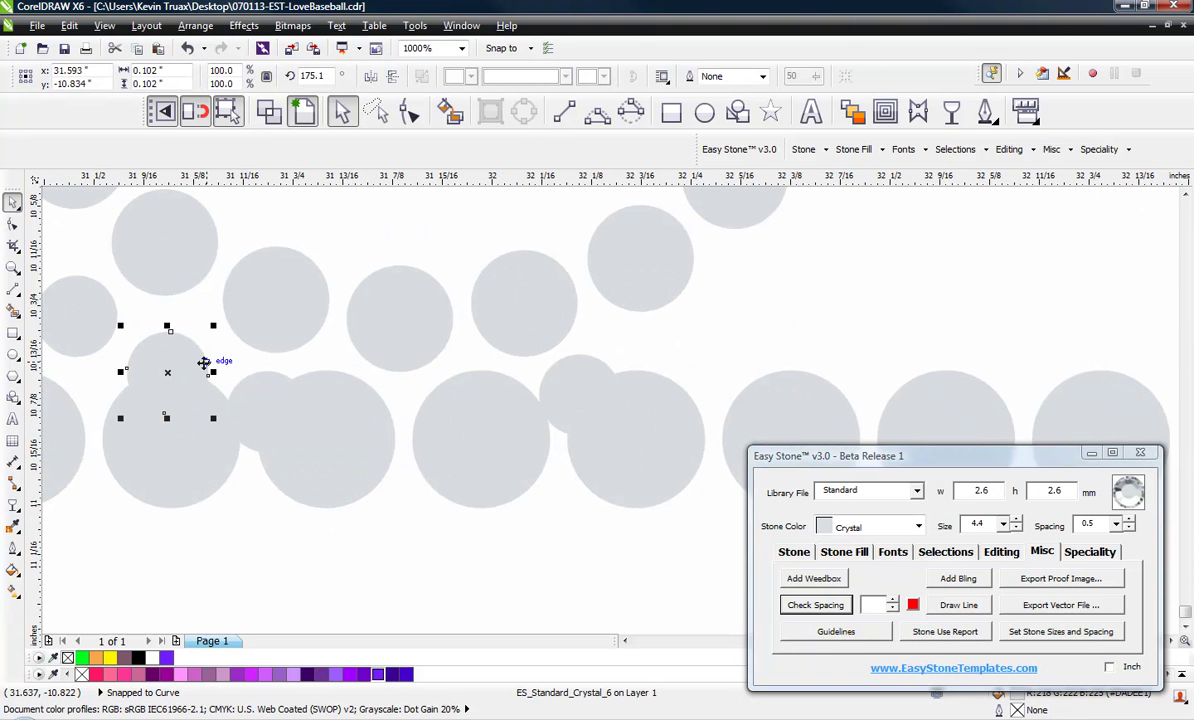
key("Delete")
left_click(269, 394)
key("Delete")
left_click(557, 394)
key("Delete")
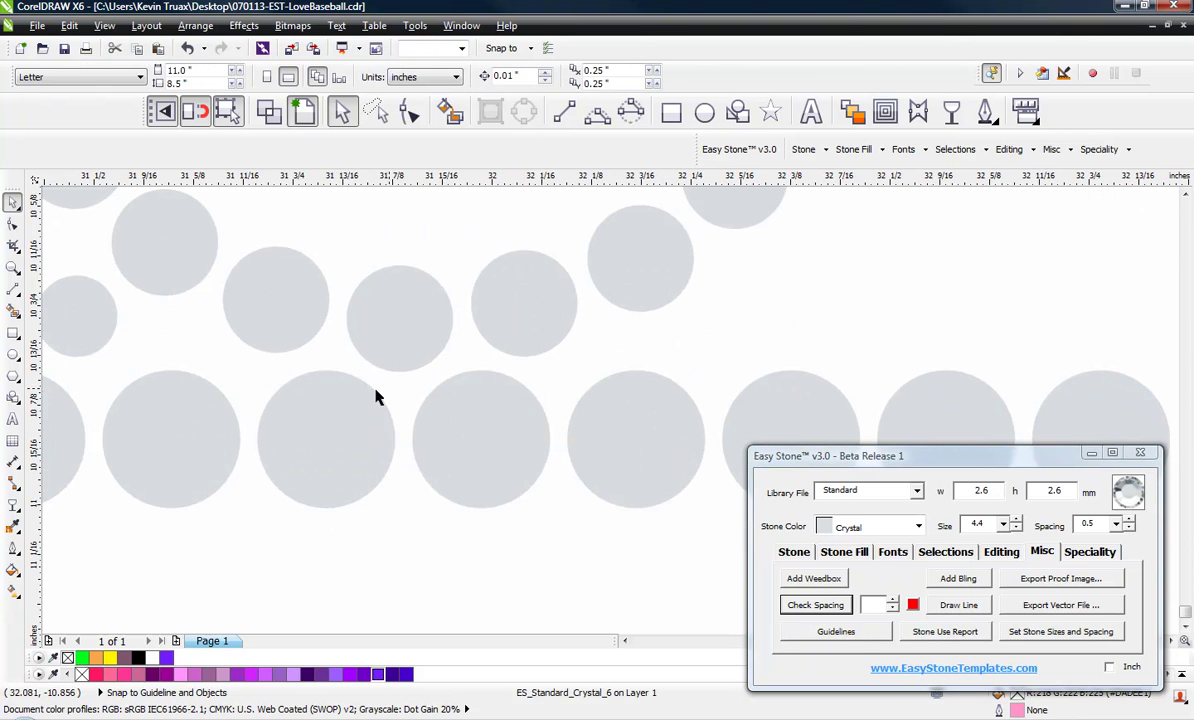
Delete the three small stones overlapping the row beneath the right outer curl.
scroll(300, 425, "down", 2)
scroll(258, 448, "down", 4)
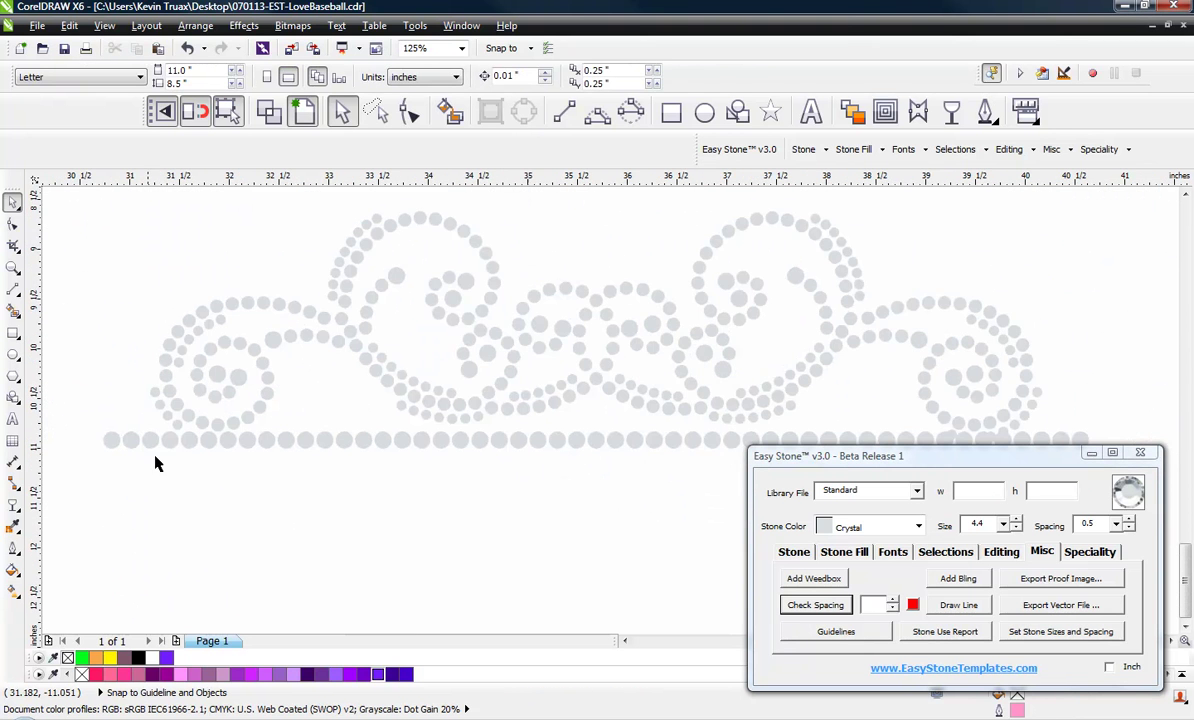
scroll(267, 442, "down", 1)
scroll(613, 392, "up", 2)
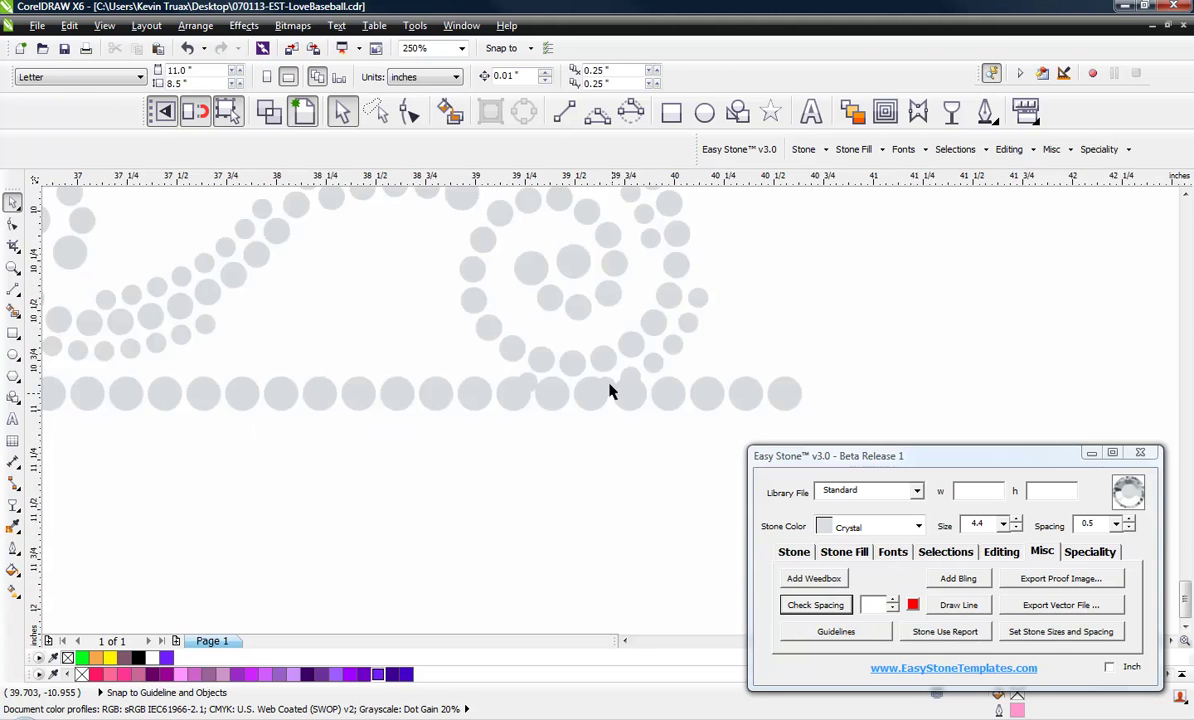
scroll(700, 342, "up", 2)
left_click(700, 342)
key("Delete")
left_click(605, 370)
key("Delete")
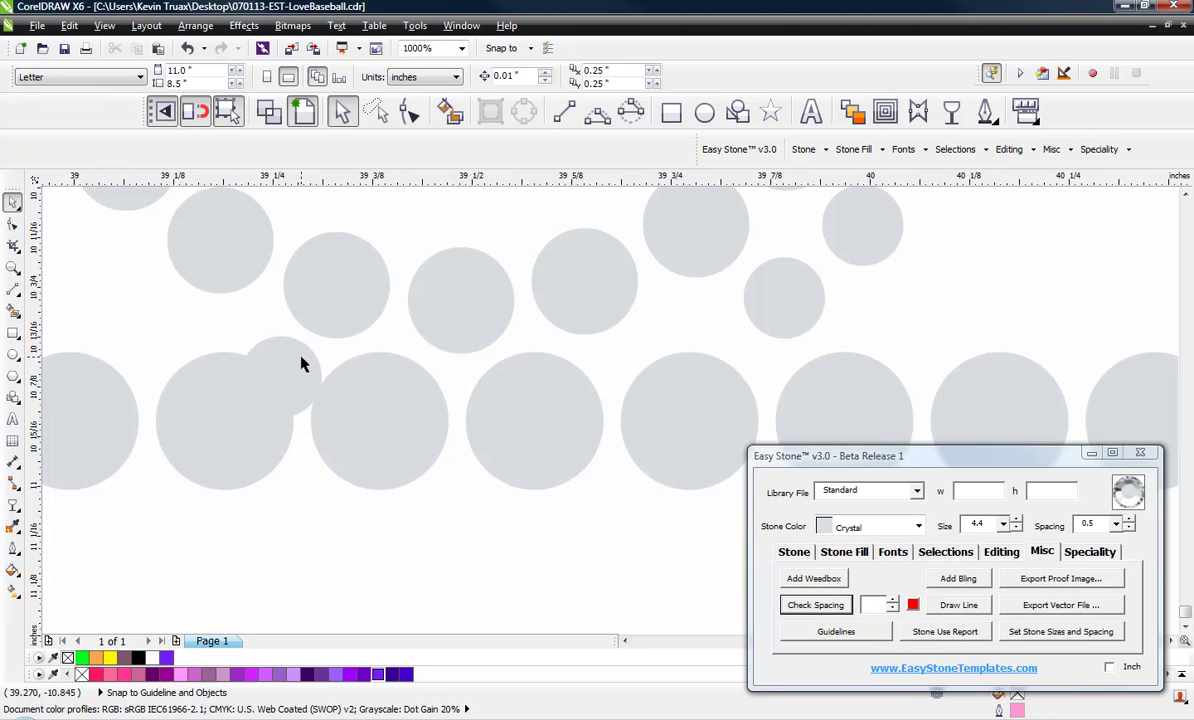
left_click(301, 362)
key("Delete")
scroll(552, 458, "down", 2)
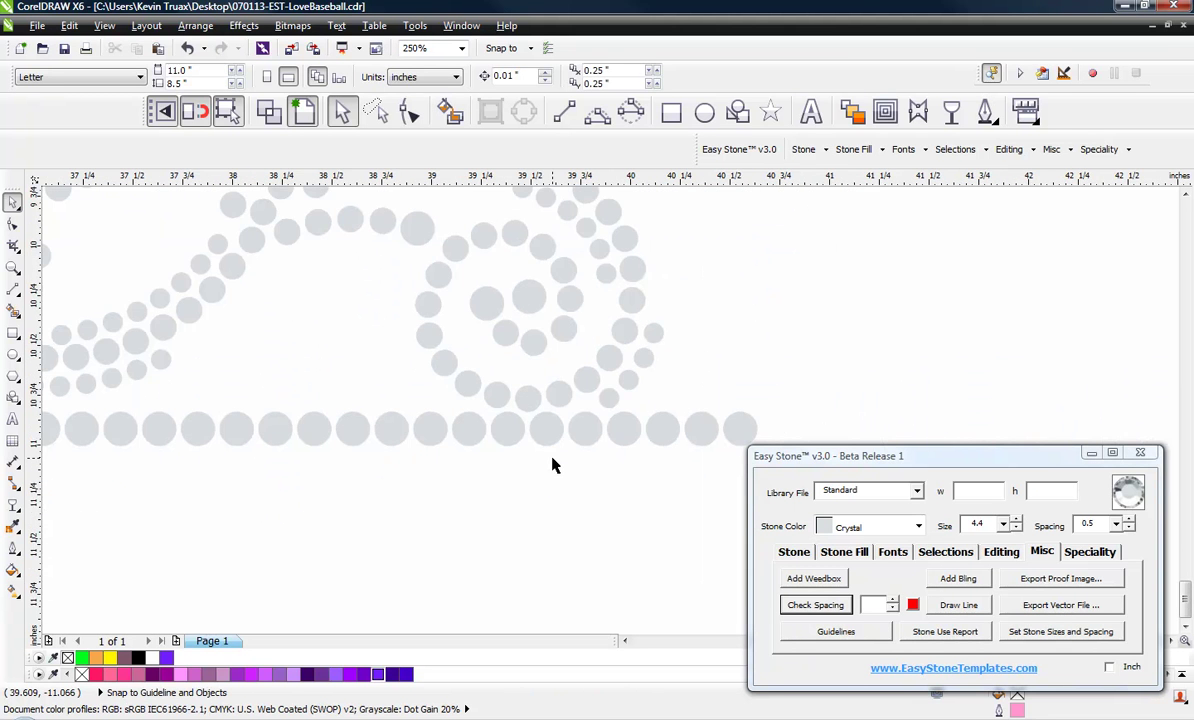
scroll(552, 465, "down", 2)
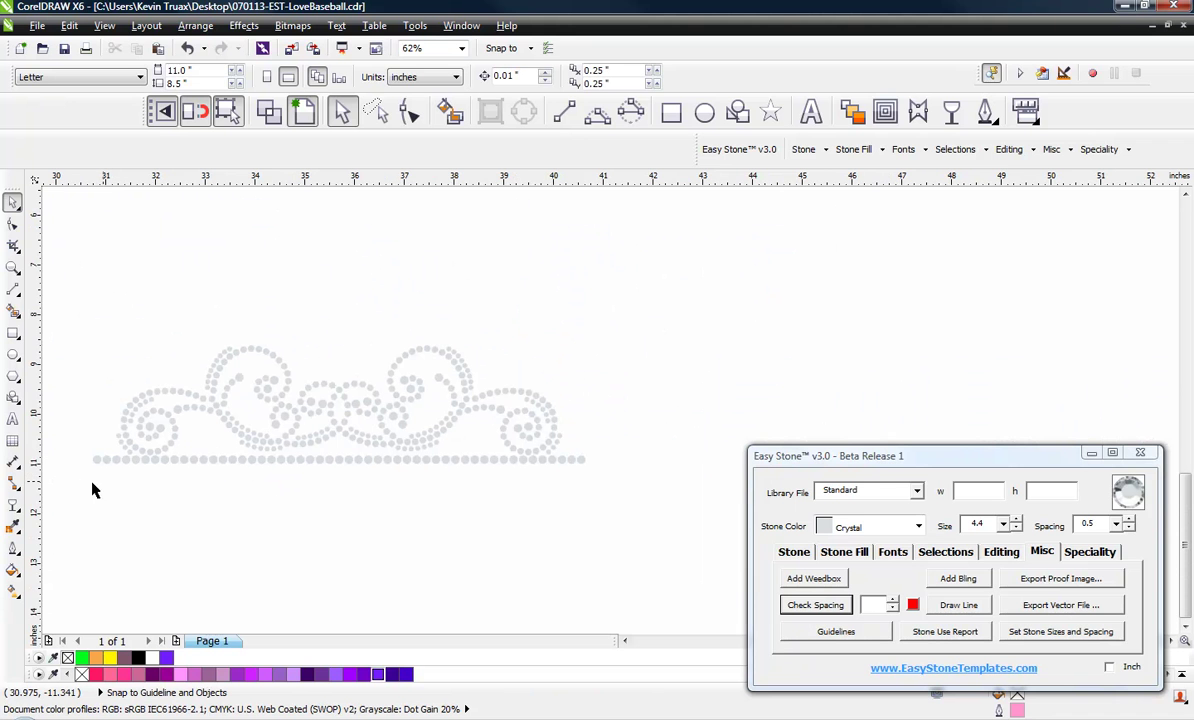
Place a 4.4 mm stone in the gap between the swirls and the row, centred under the middle swirl stone.
scroll(373, 469, "up", 1)
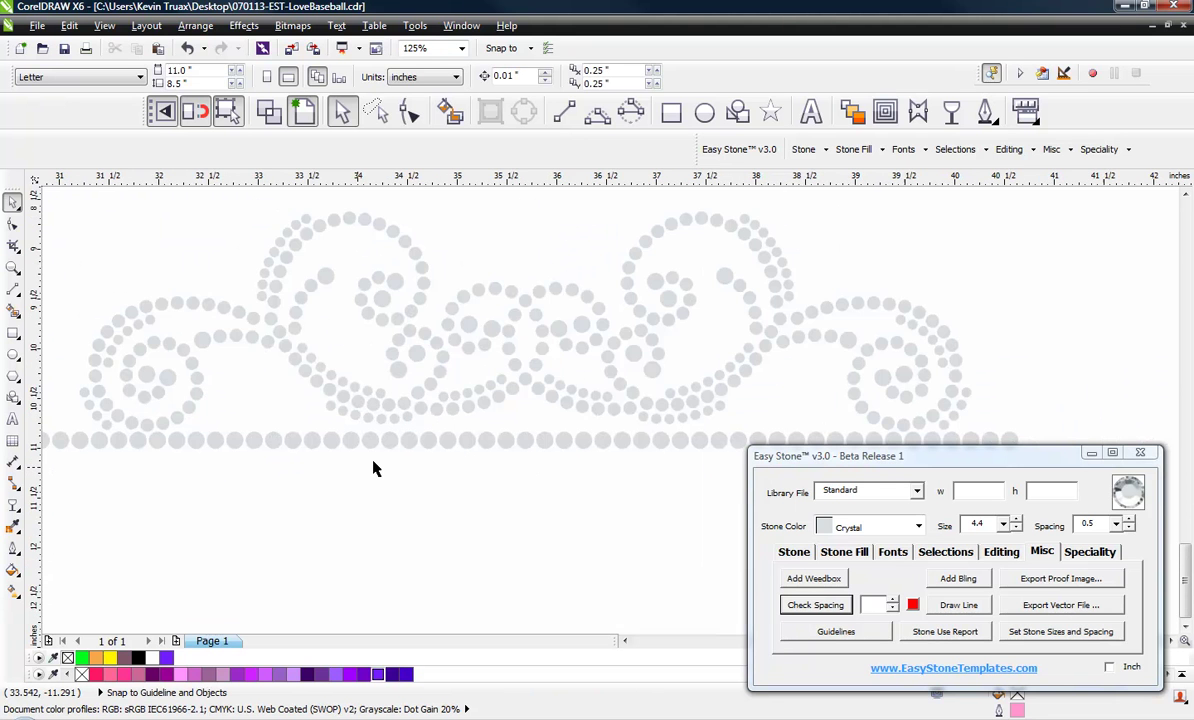
scroll(506, 375, "up", 1)
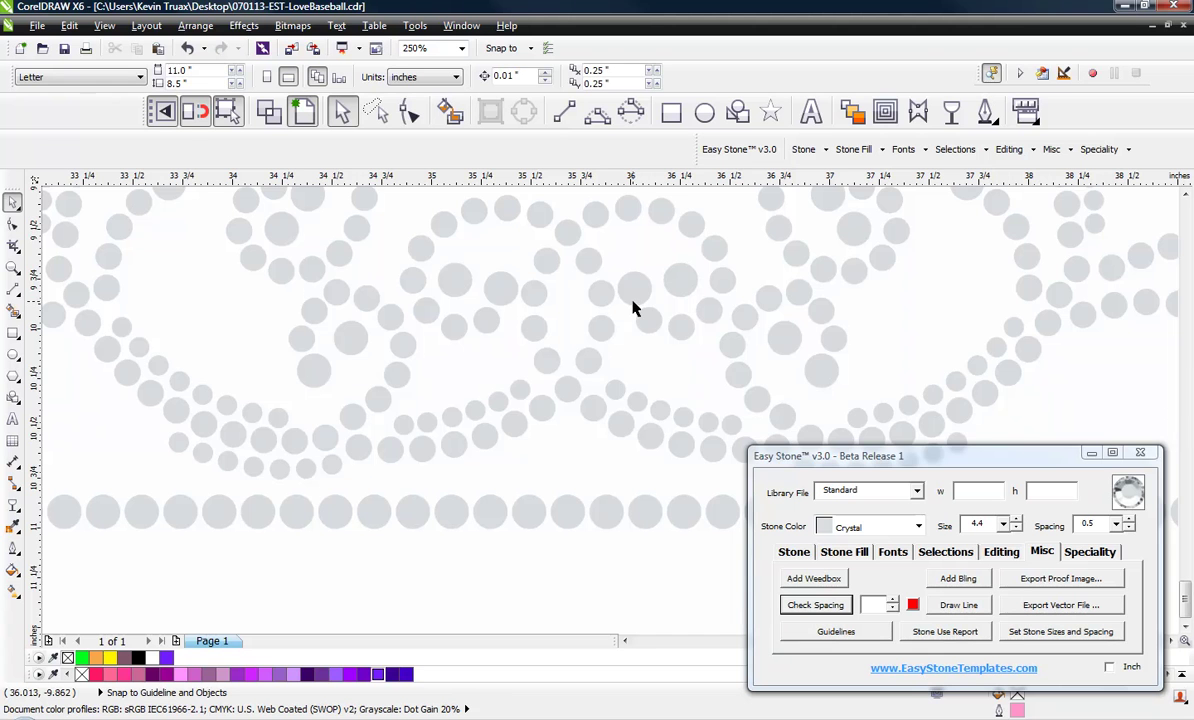
scroll(528, 393, "down", 1)
scroll(583, 378, "up", 1)
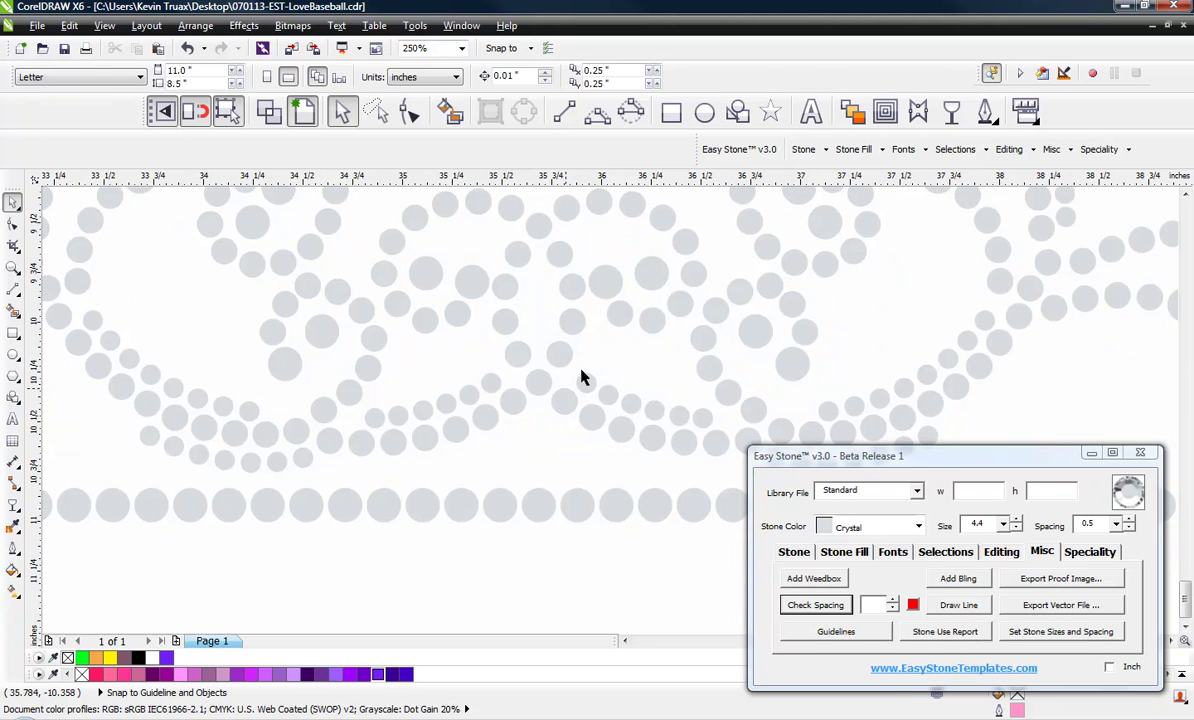
left_click(539, 457)
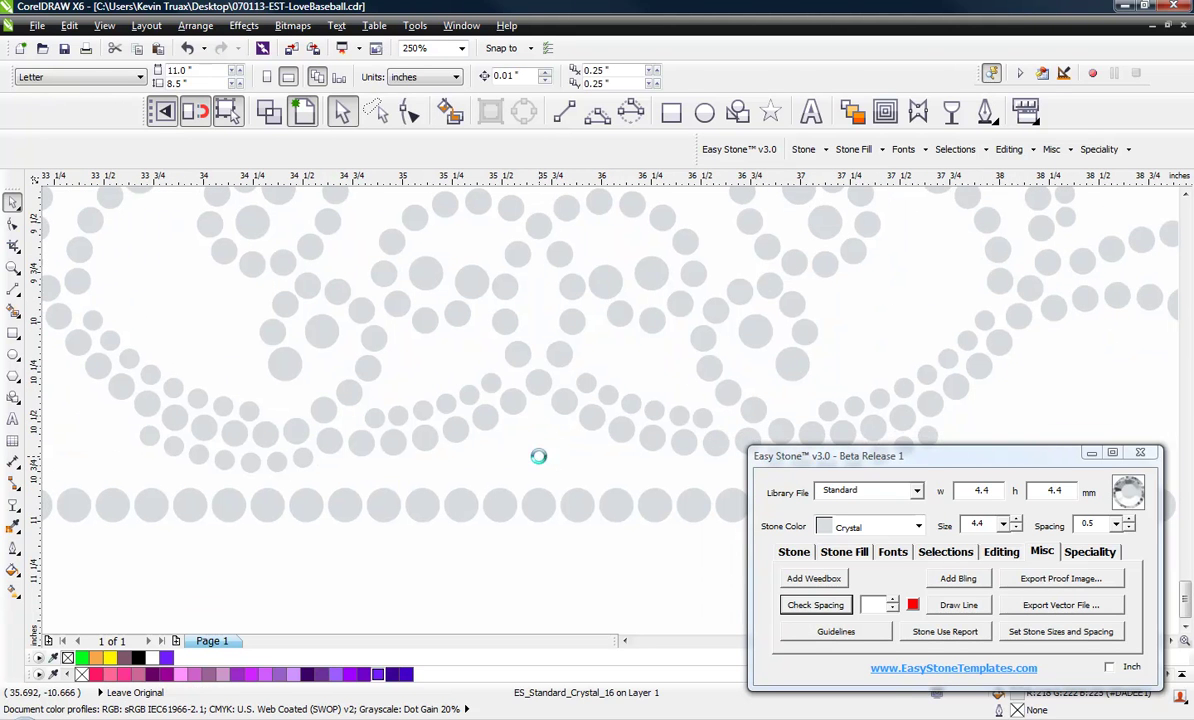
left_click(537, 386, "shift")
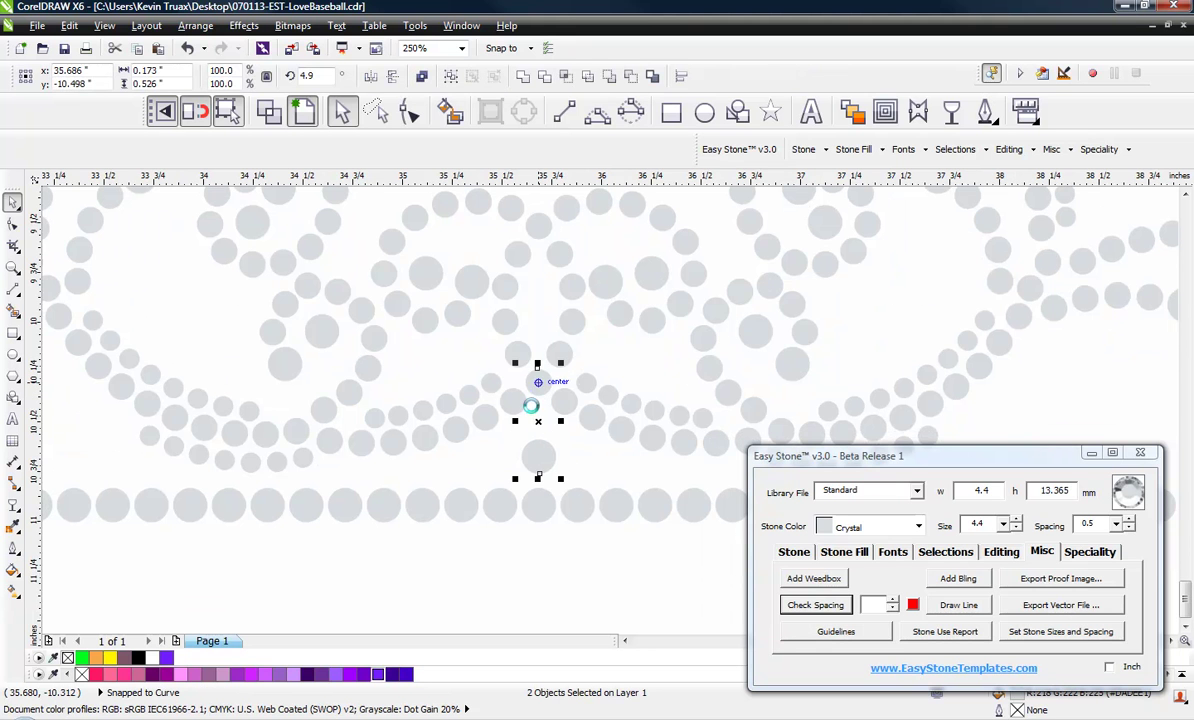
Copy the centre 4.4 mm stone twice along the gap to its lower left and resize the outermost copy to 3.4 mm.
scroll(563, 483, "up", 3)
left_click(554, 458)
left_click_drag(554, 458, 401, 484)
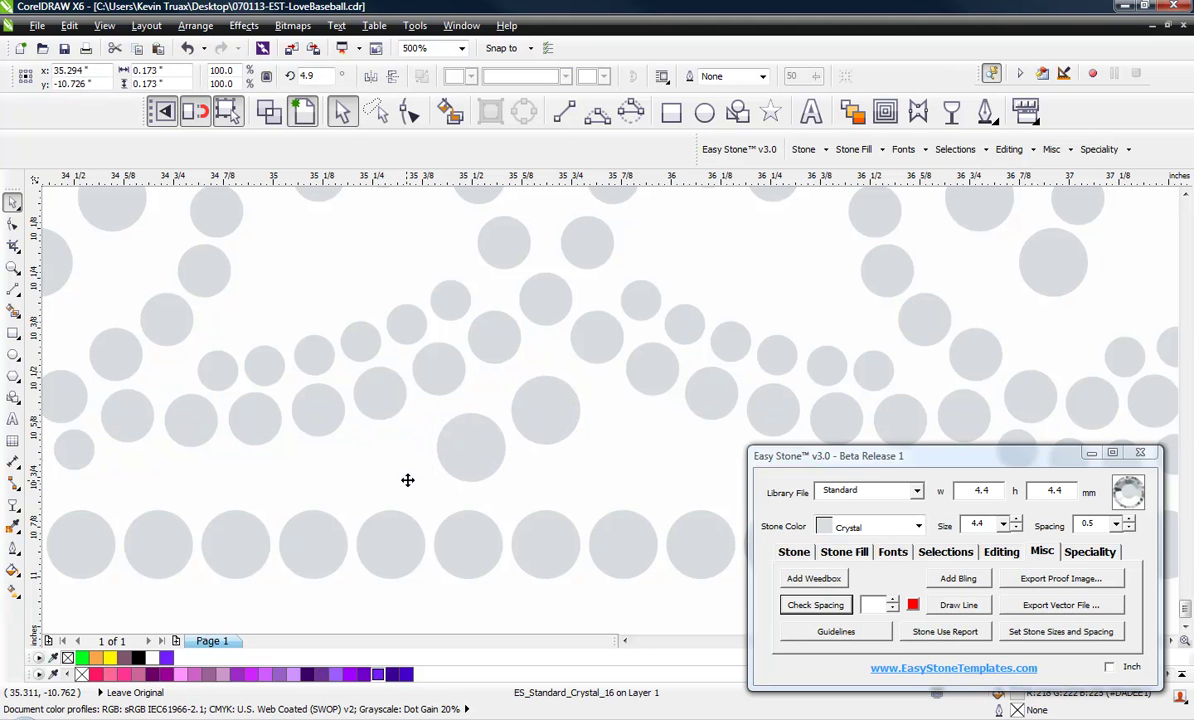
left_click(1003, 524)
left_click(978, 550)
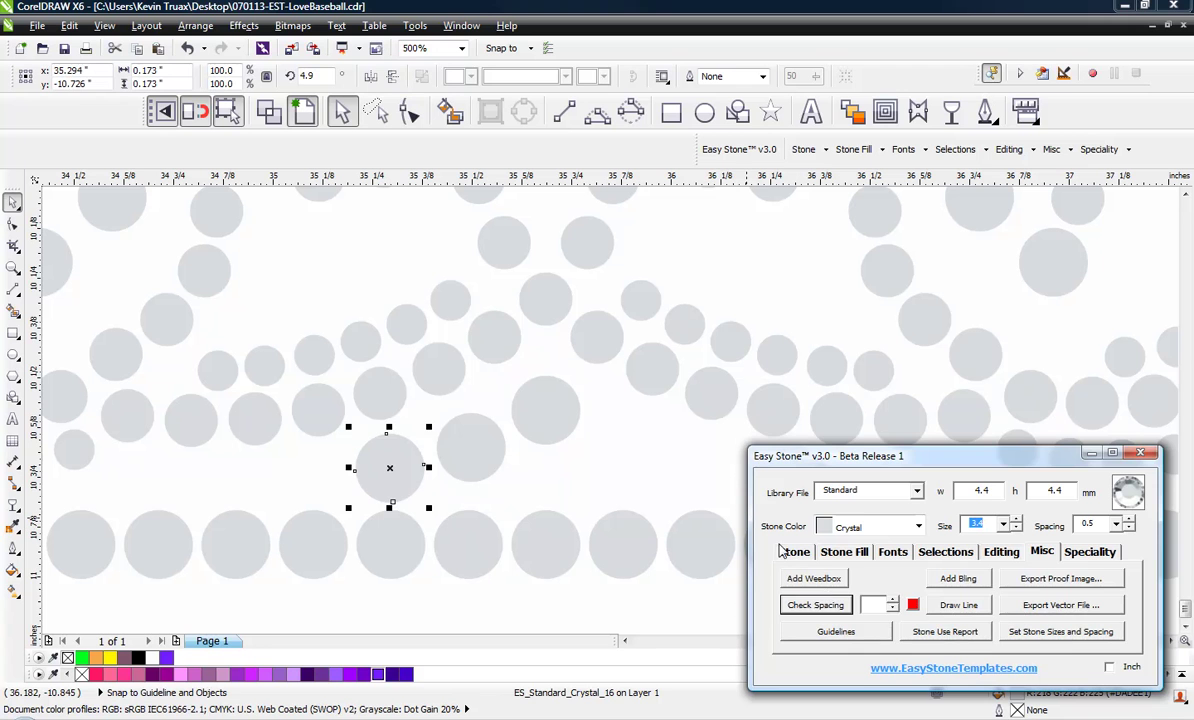
left_click(790, 552)
left_click(815, 604)
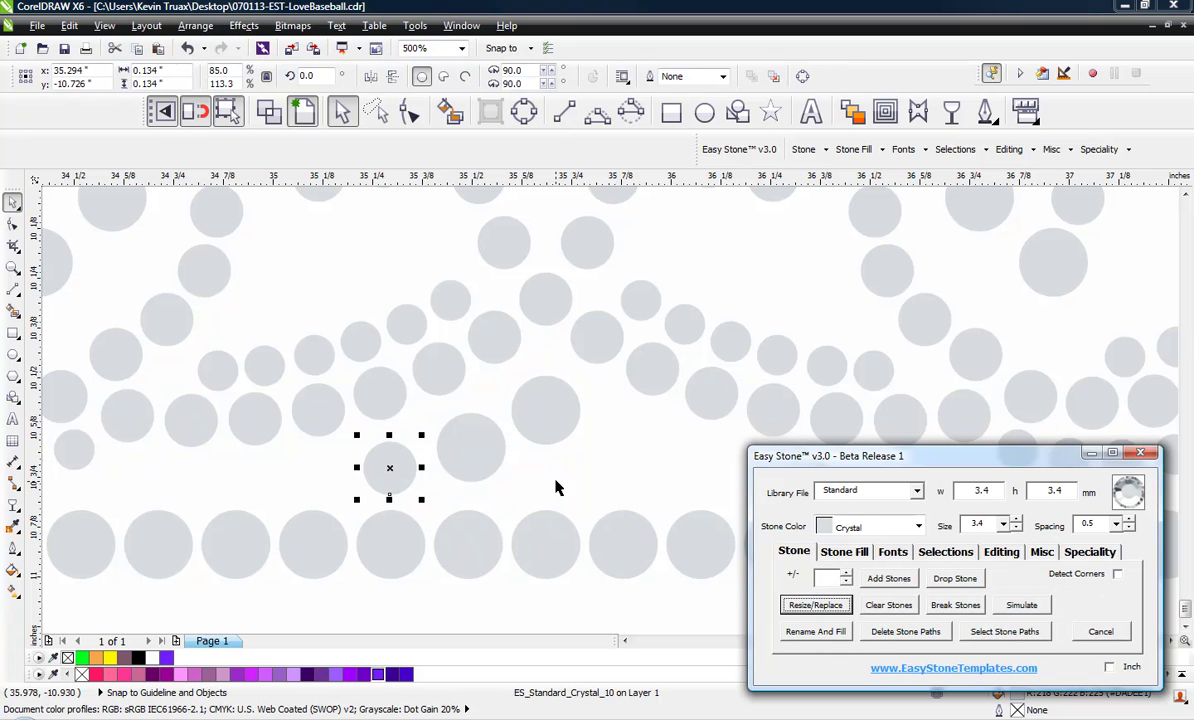
Copy the 3.4 mm stone further left in the gap and resize the copy to 2.6 mm.
left_click(470, 456)
scroll(472, 458, "up", 5)
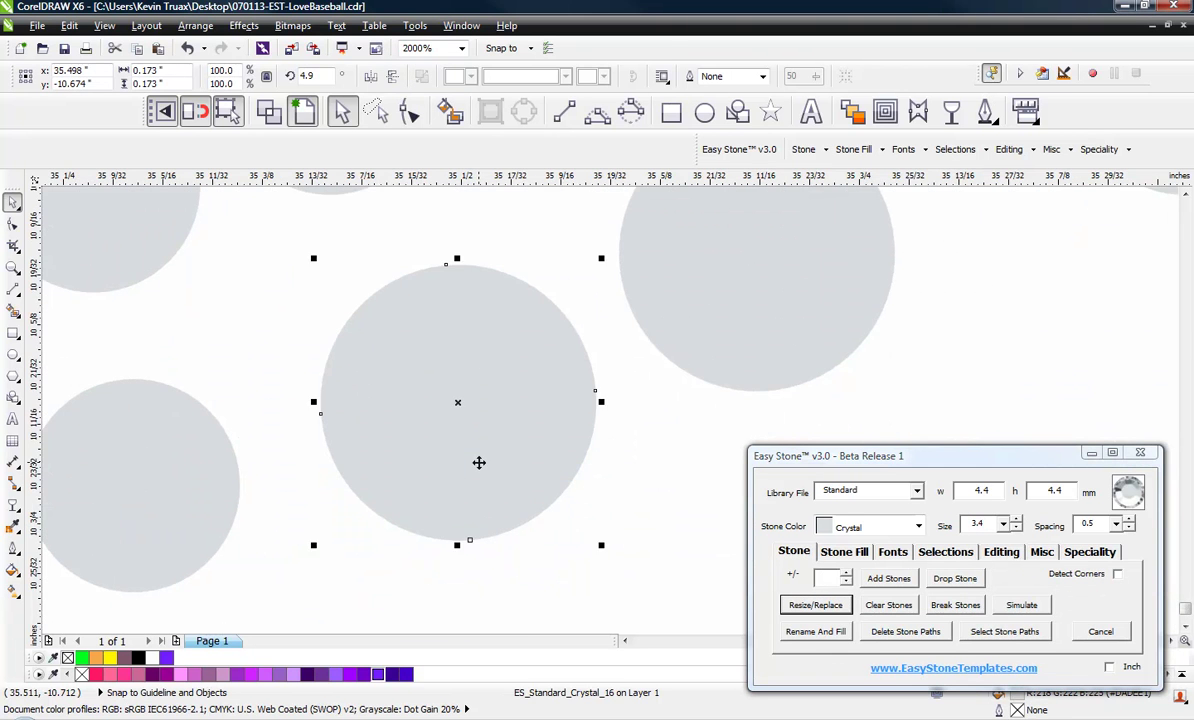
scroll(479, 462, "down", 4)
left_click(493, 468)
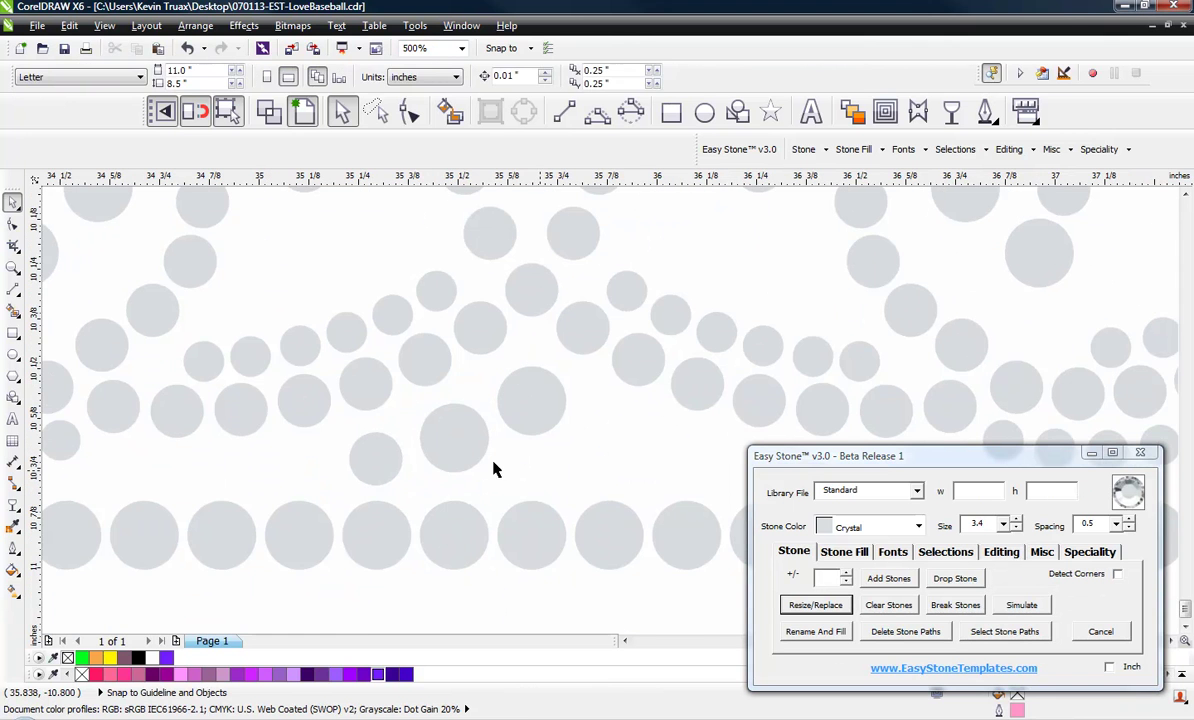
left_click(331, 466)
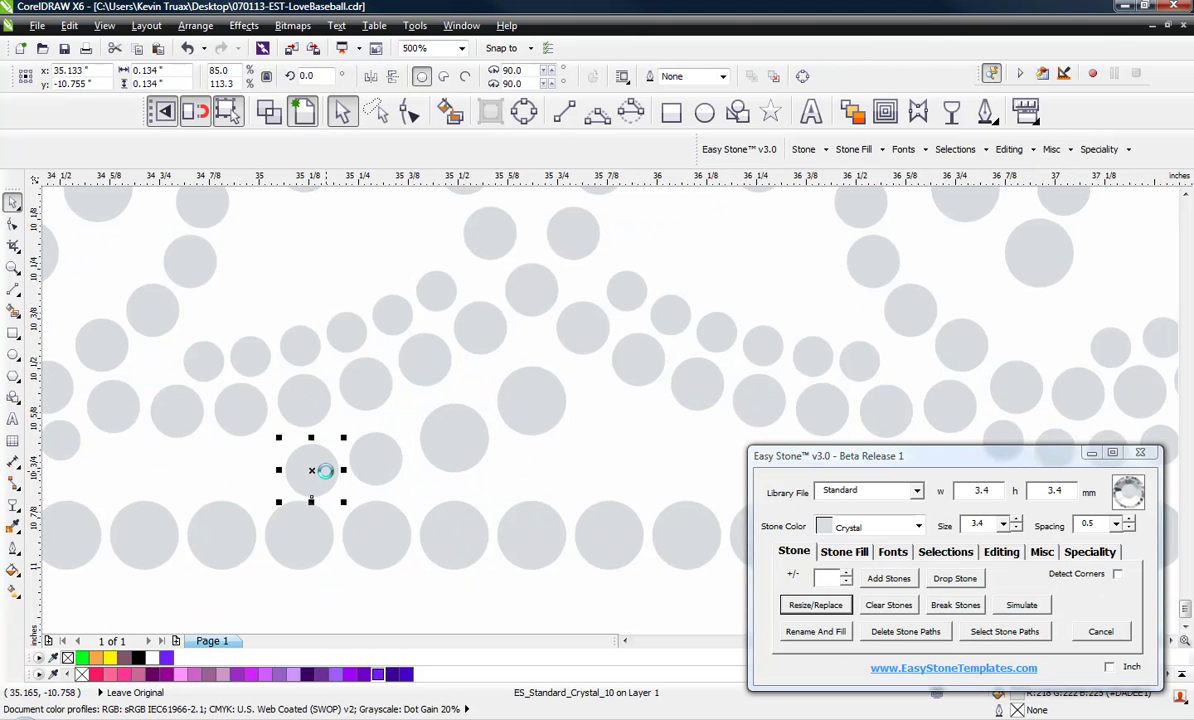
scroll(324, 470, "up", 2)
left_click_drag(322, 470, 322, 460)
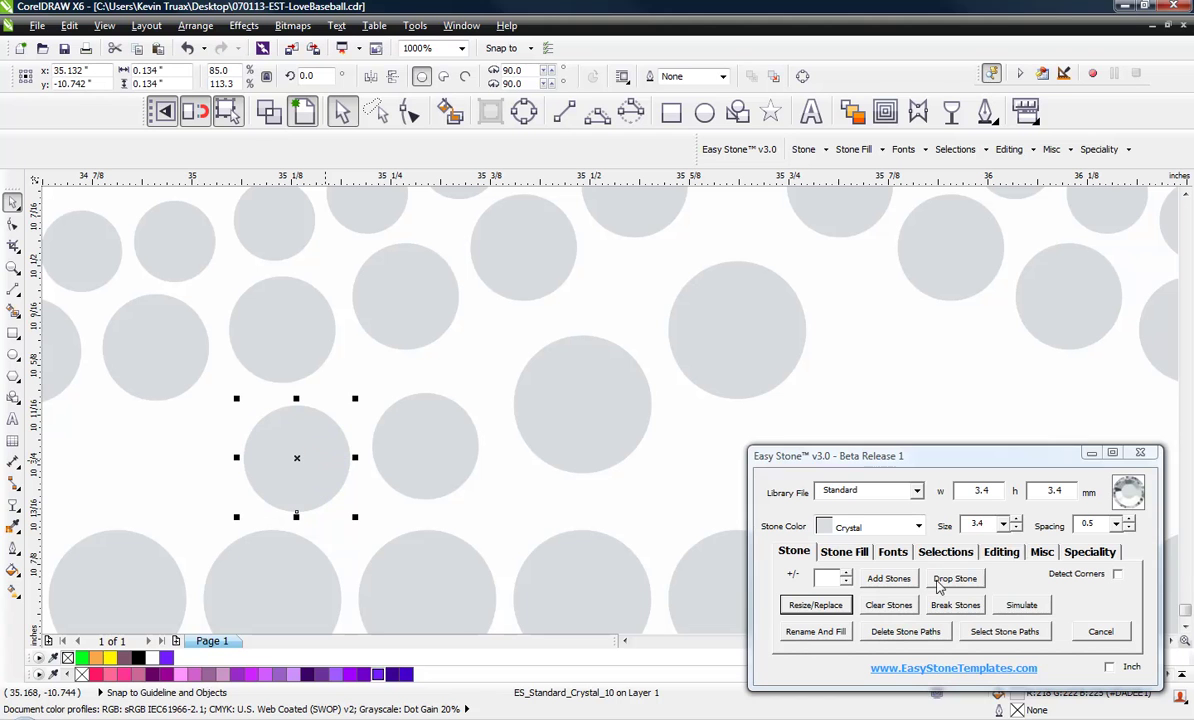
left_click(1001, 524)
left_click(994, 522)
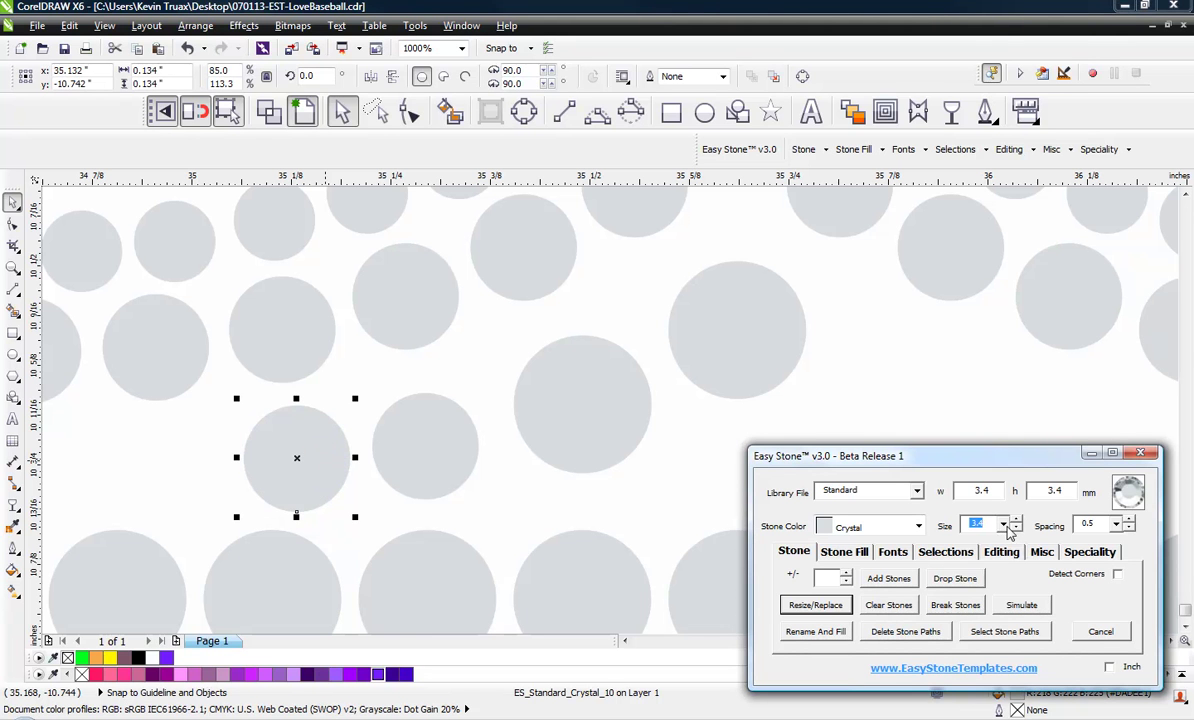
left_click(1006, 527)
left_click(990, 541)
left_click(845, 607)
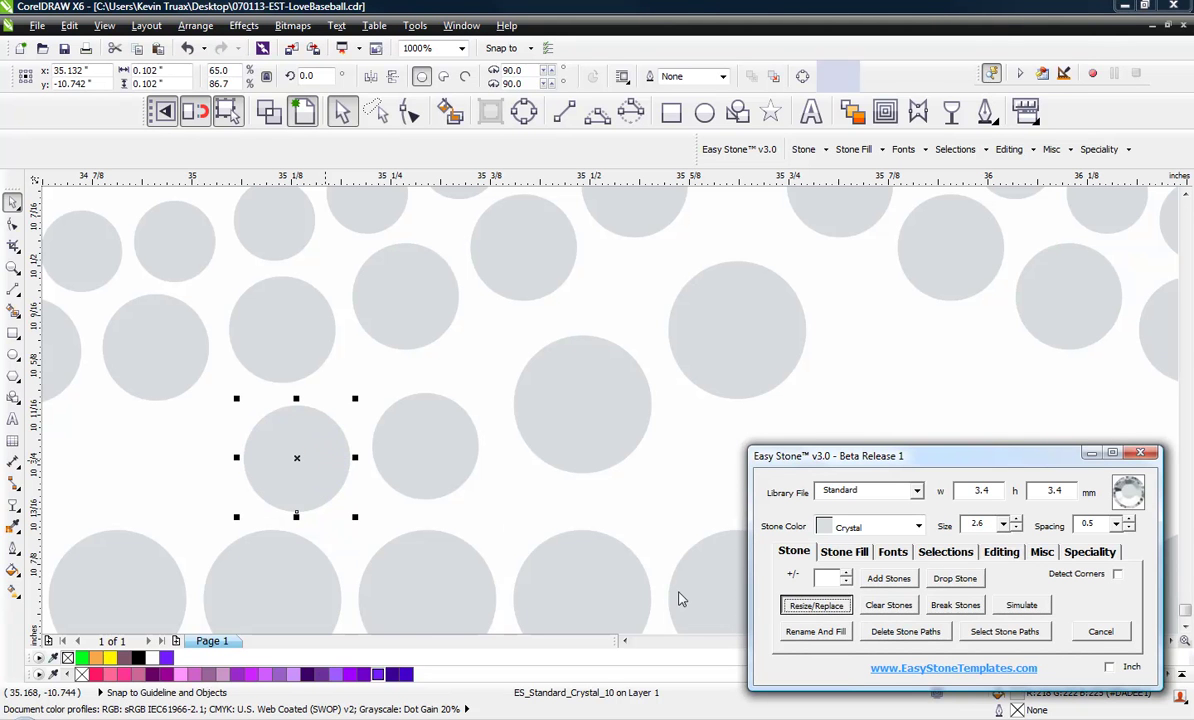
Copy the 2.6 mm stone to its left to finish the tapering line of stones.
left_click(394, 517)
left_click_drag(320, 474, 225, 481)
scroll(212, 420, "down", 2)
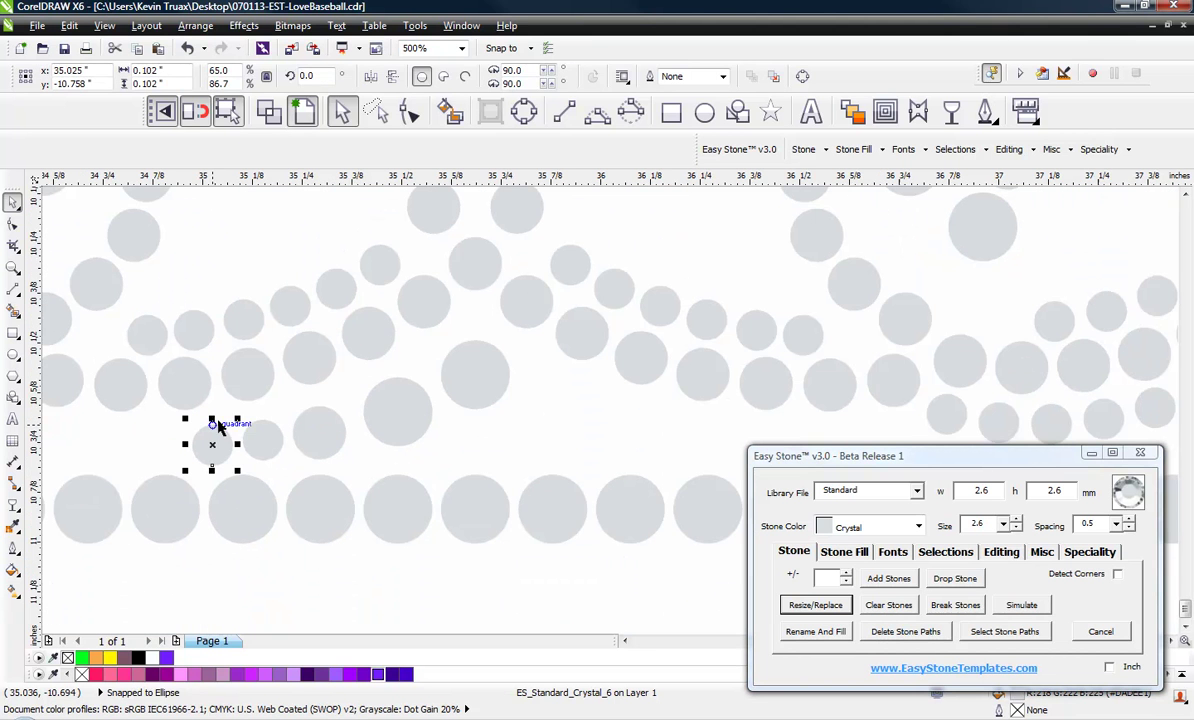
left_click(390, 458)
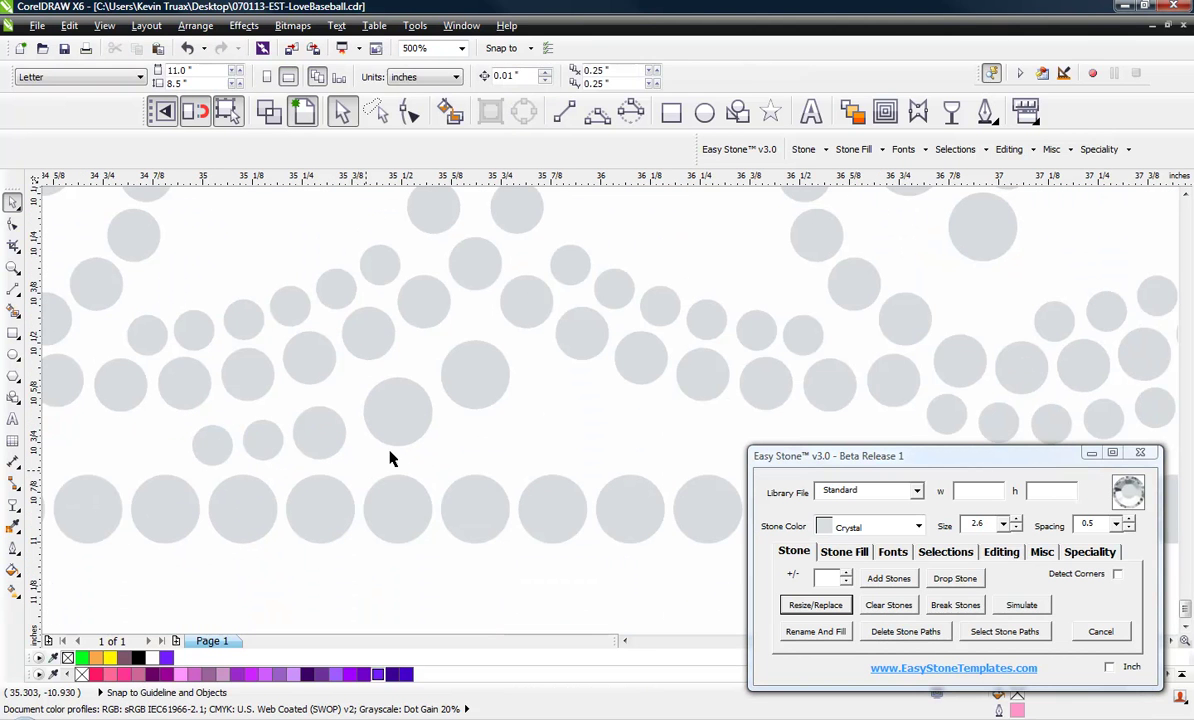
Draw a 3-point curve from the centre 4.4 mm stone to the outermost 2.6 mm stone and re-space the tapering stones along it.
left_click(598, 116)
mouse_move(476, 374)
left_mouse_down()
mouse_move(442, 400)
mouse_move(234, 453)
mouse_move(213, 445)
left_mouse_up()
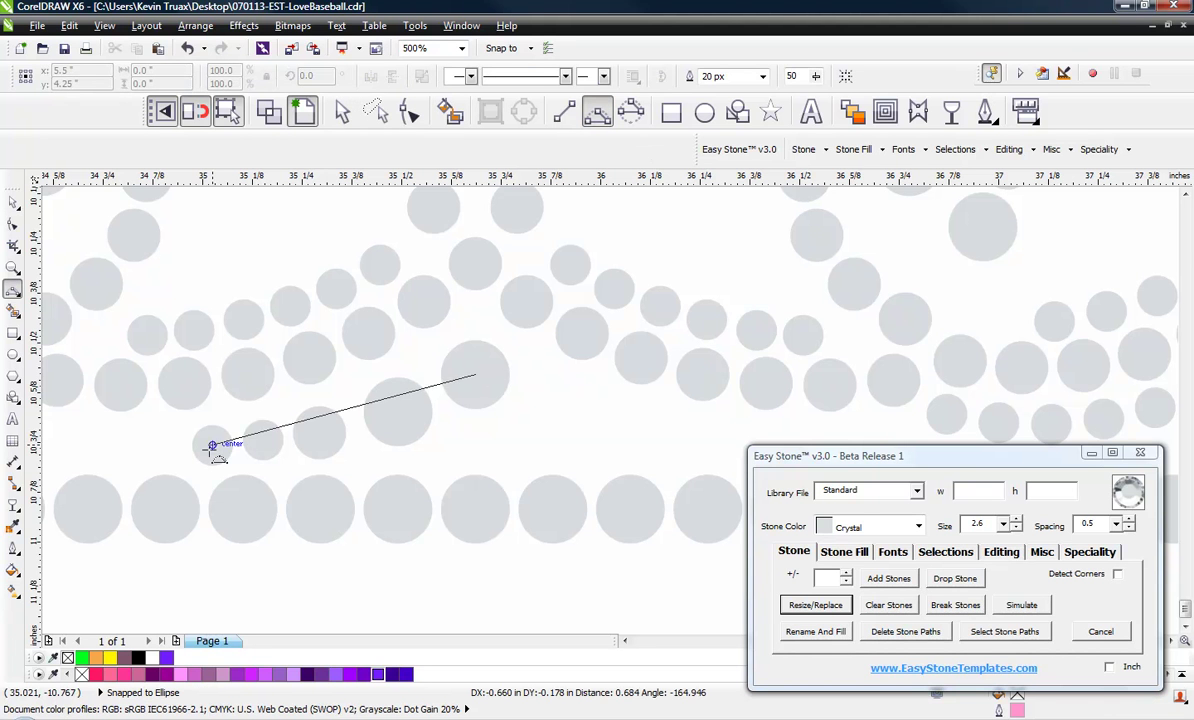
left_click(338, 428)
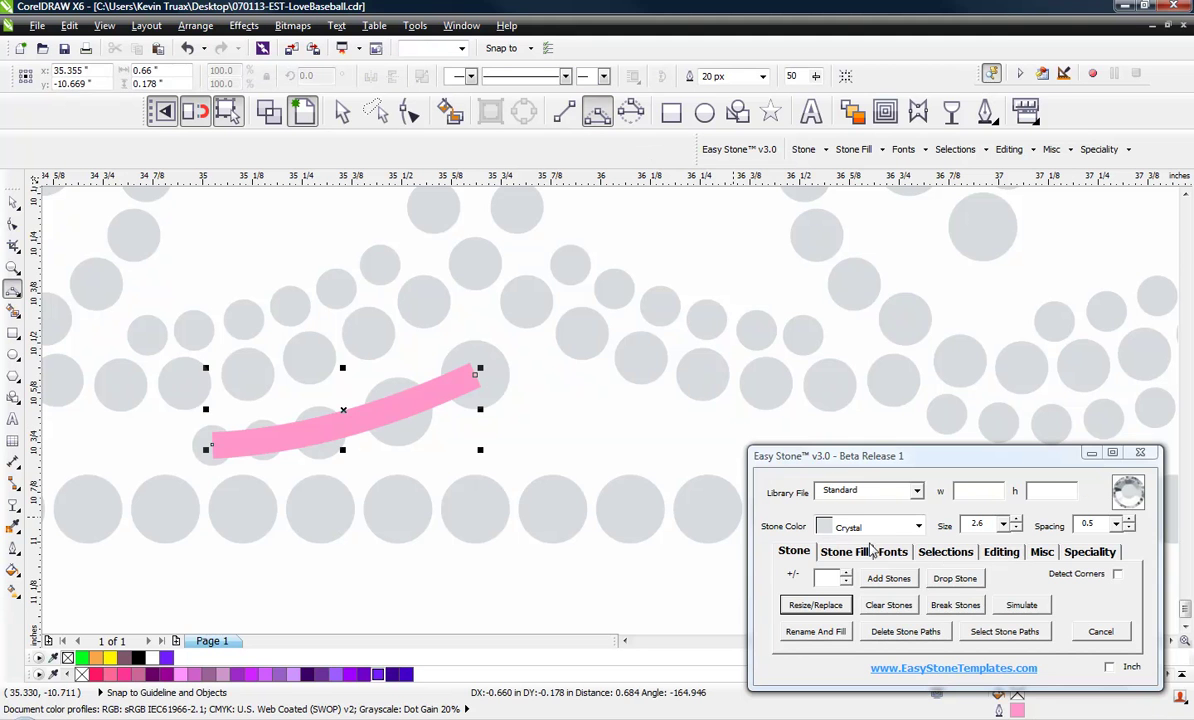
left_click(1001, 551)
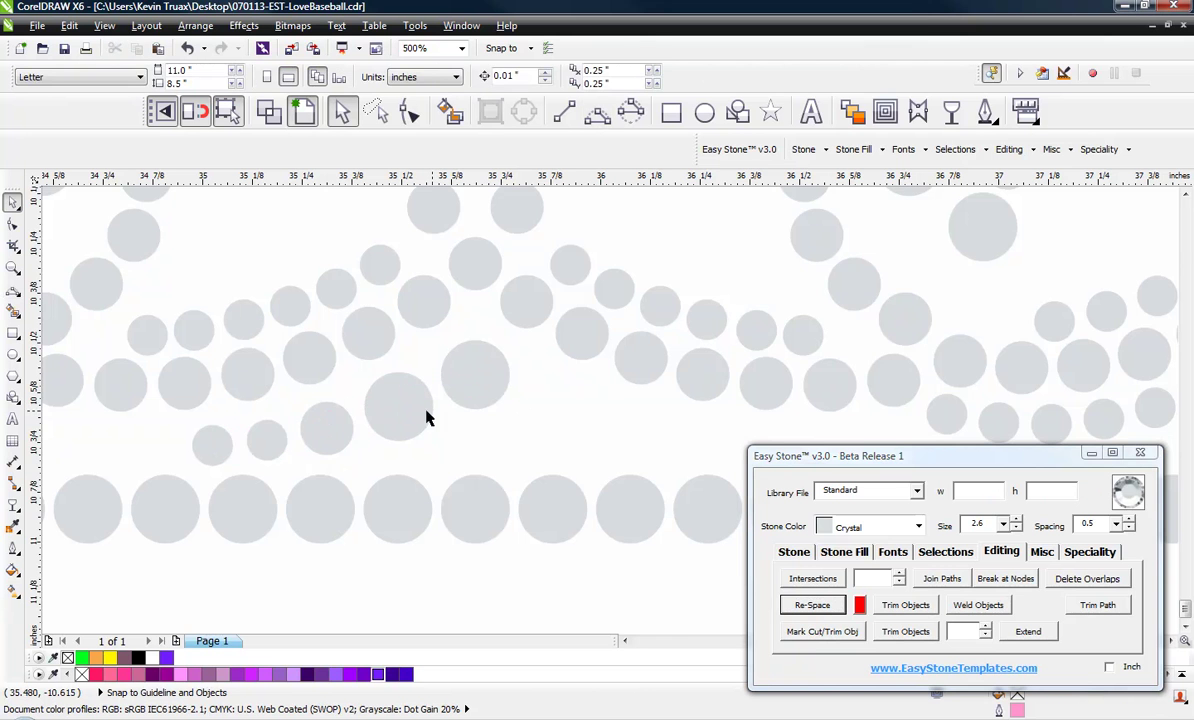
Mirror a copy of the five tapering stones to the right side, lined up on the centre stone.
scroll(400, 418, "down", 2)
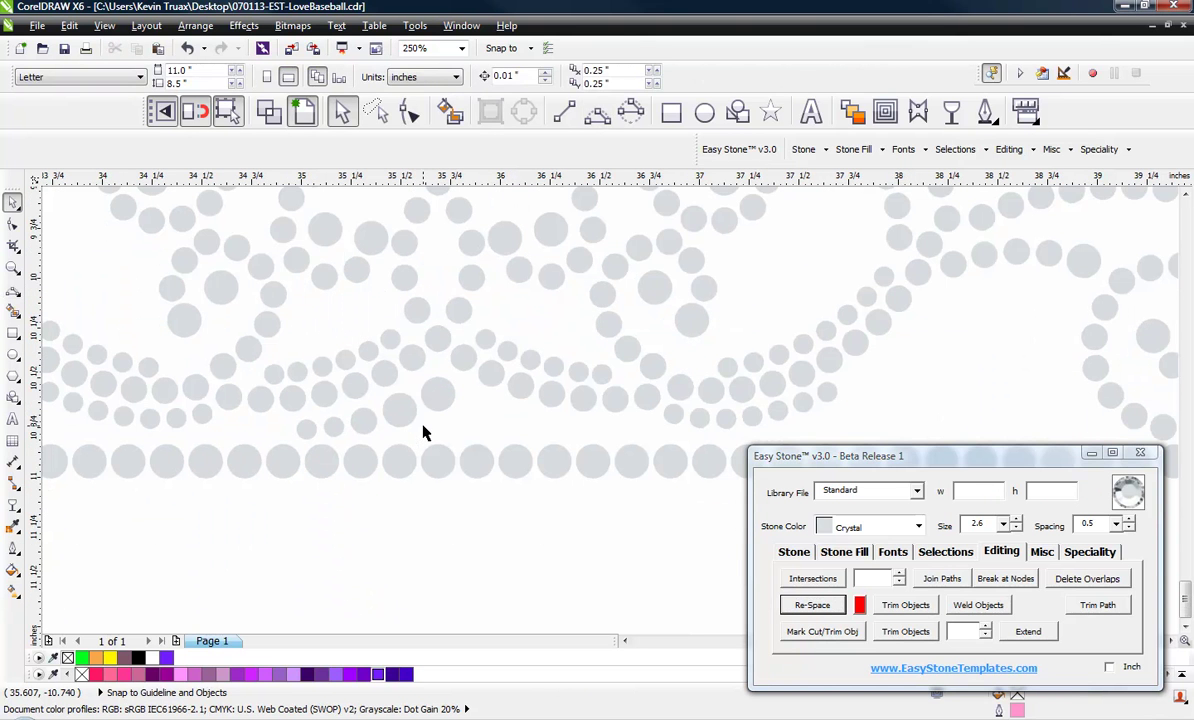
scroll(423, 432, "up", 2)
left_click(440, 386)
left_click(352, 400, "shift")
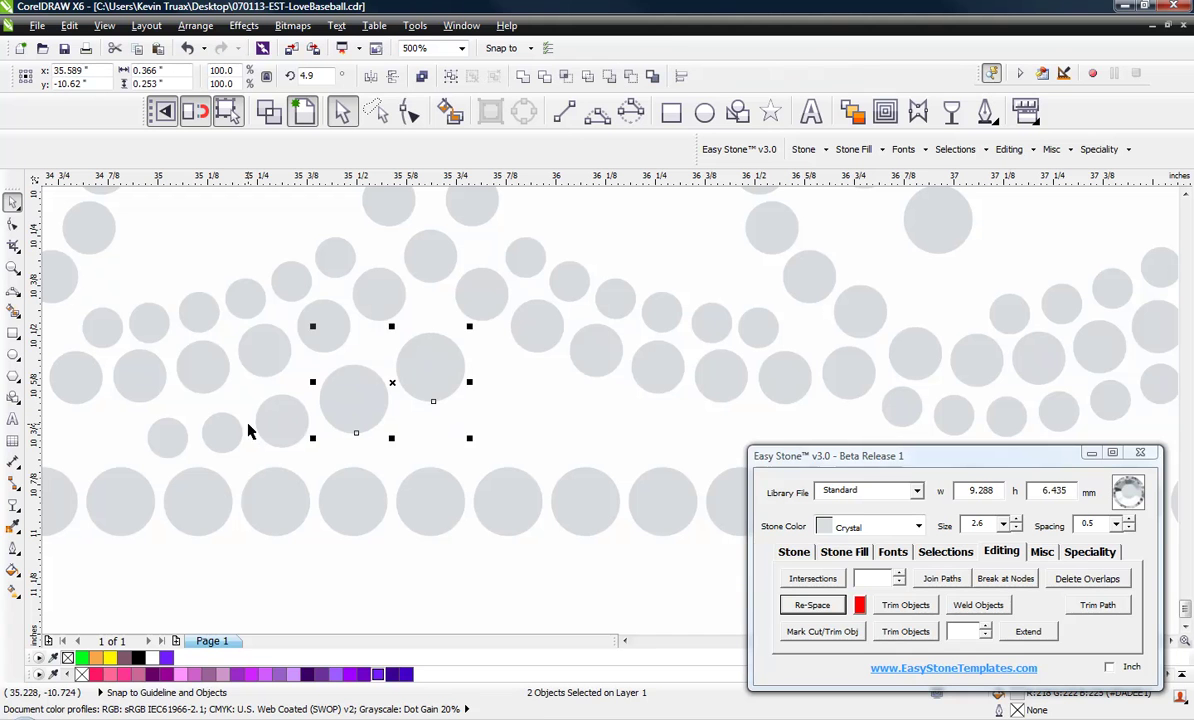
left_click(281, 420, "shift")
left_click(221, 432, "shift")
left_click(167, 449, "shift")
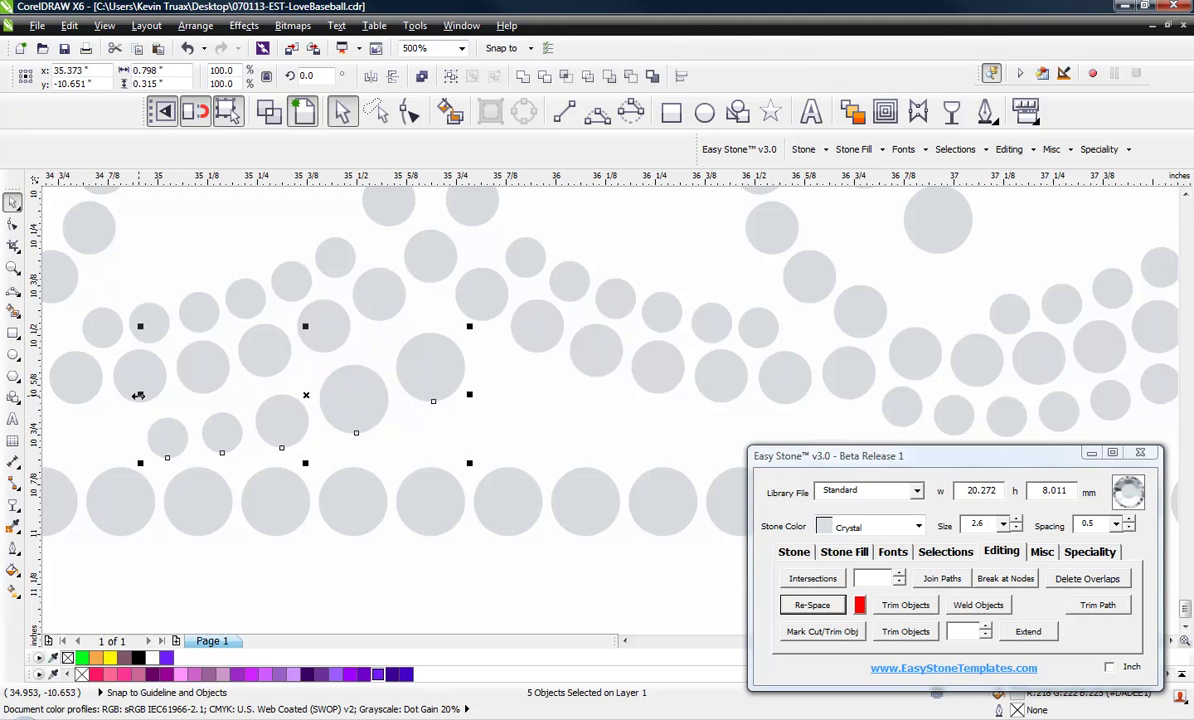
left_click_drag(138, 395, 436, 362)
scroll(461, 421, "down", 2)
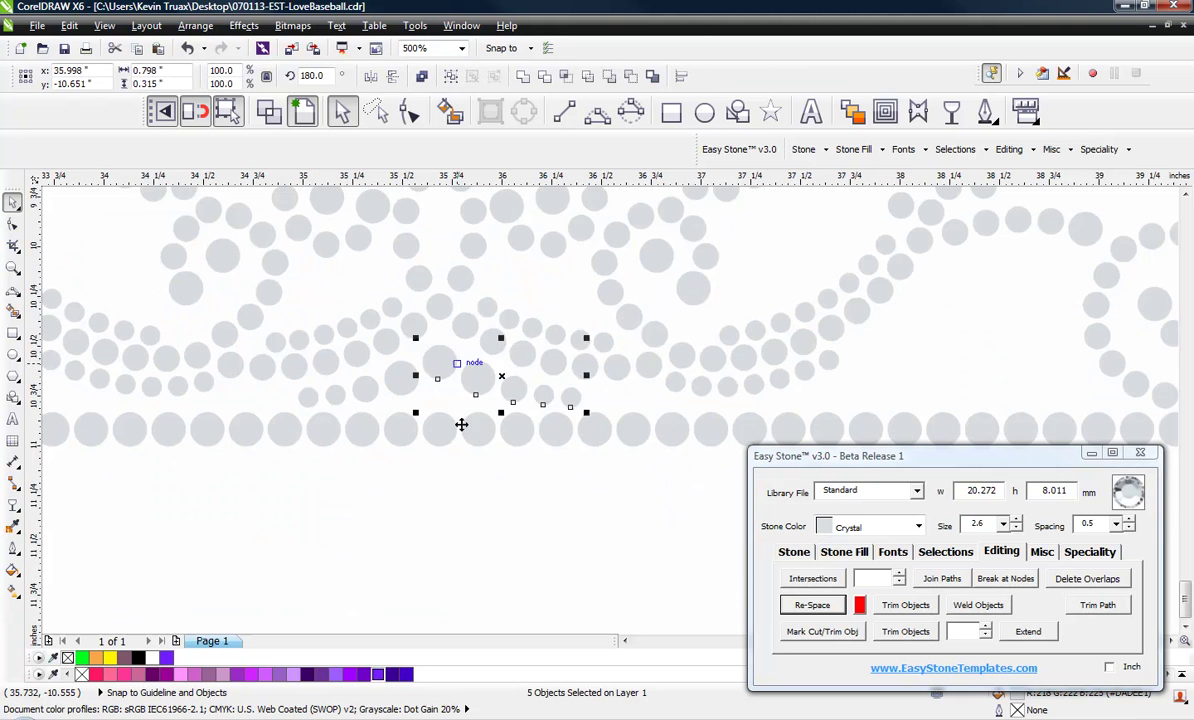
left_click(445, 496)
Copy the 4.4 mm stone at the inner end of the tall left swirl into the gap above the left outer curl.
scroll(495, 490, "down", 2)
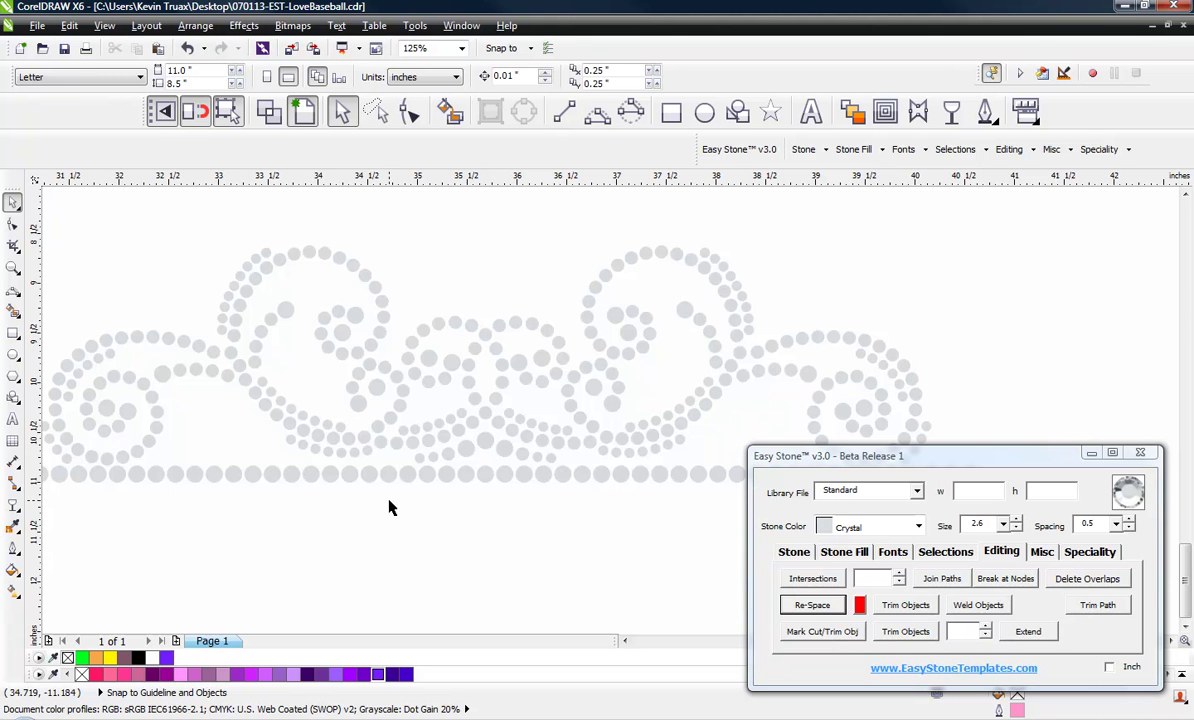
scroll(500, 398, "up", 4)
scroll(496, 436, "down", 4)
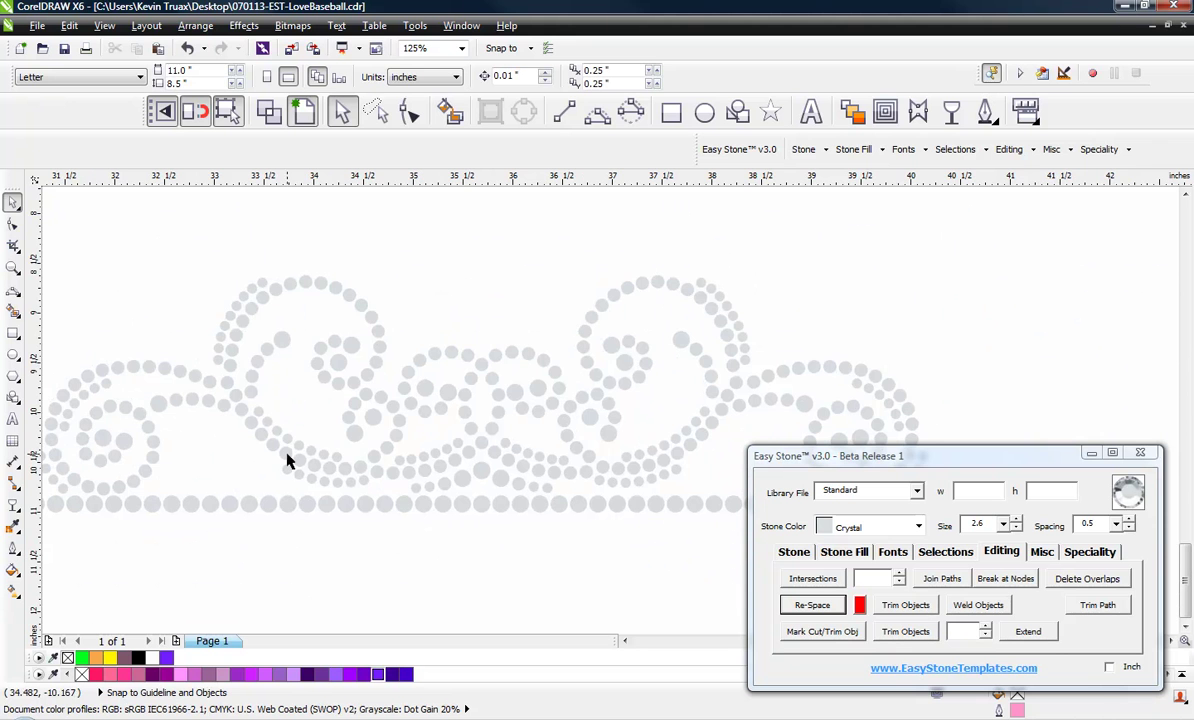
scroll(184, 309, "up", 2)
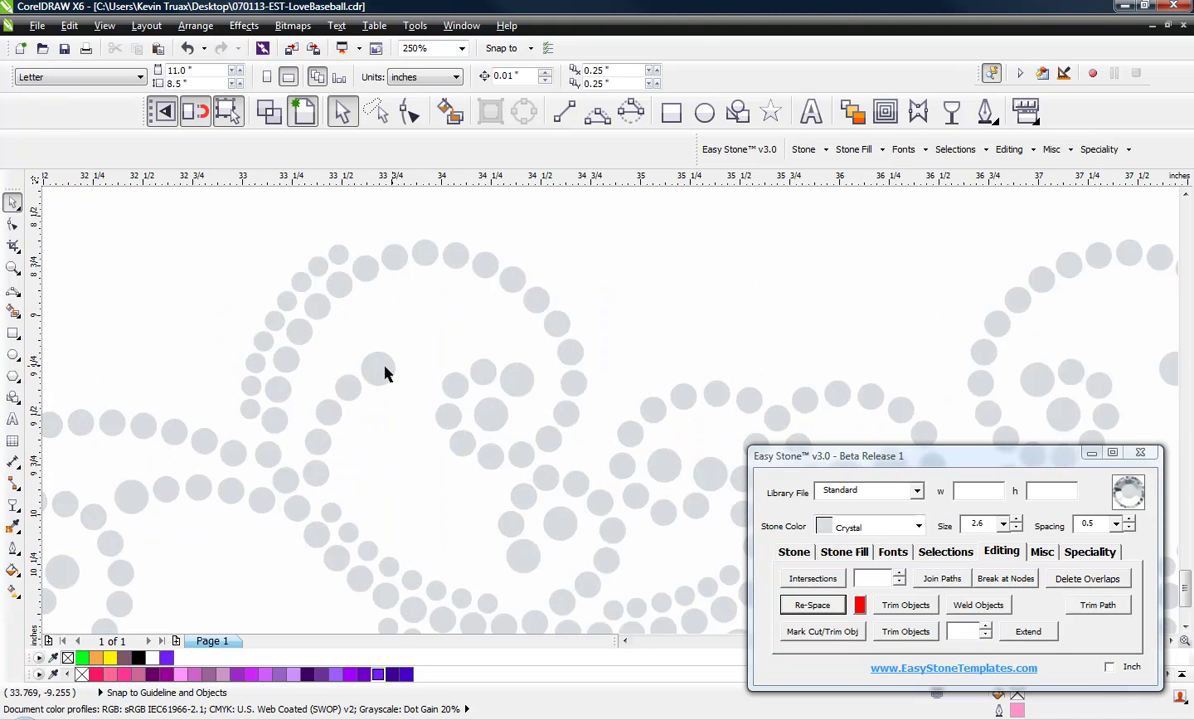
left_click_drag(386, 373, 210, 394)
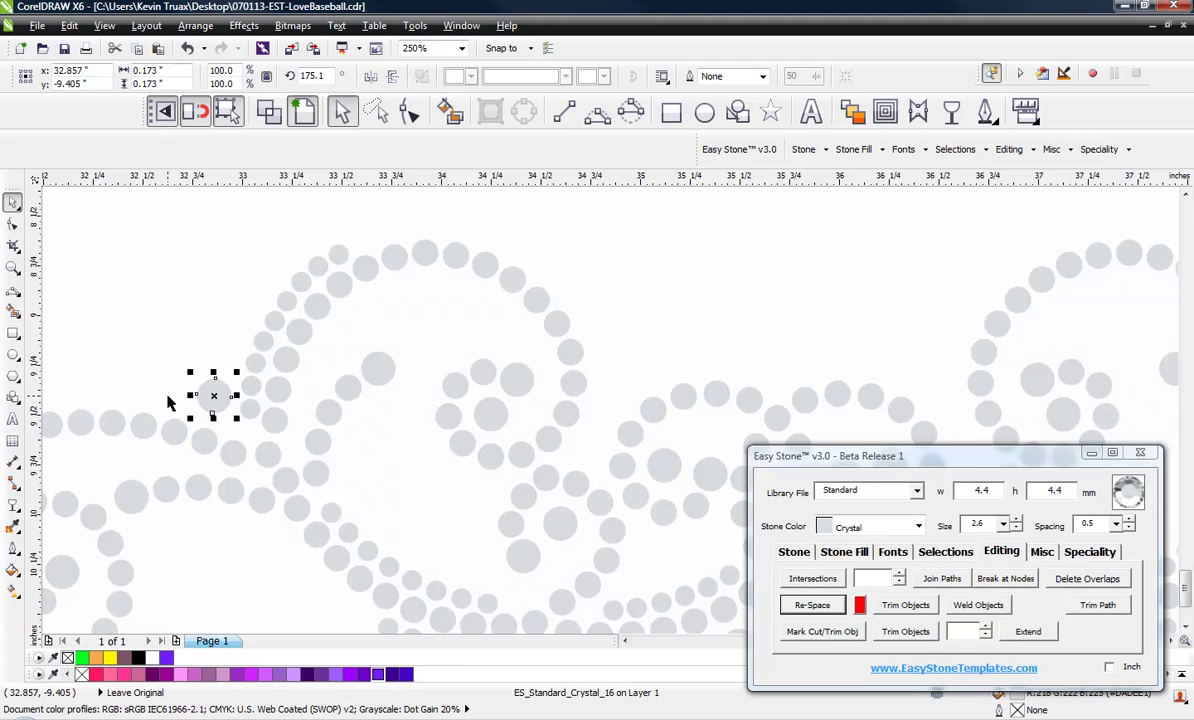
scroll(170, 400, "up", 2)
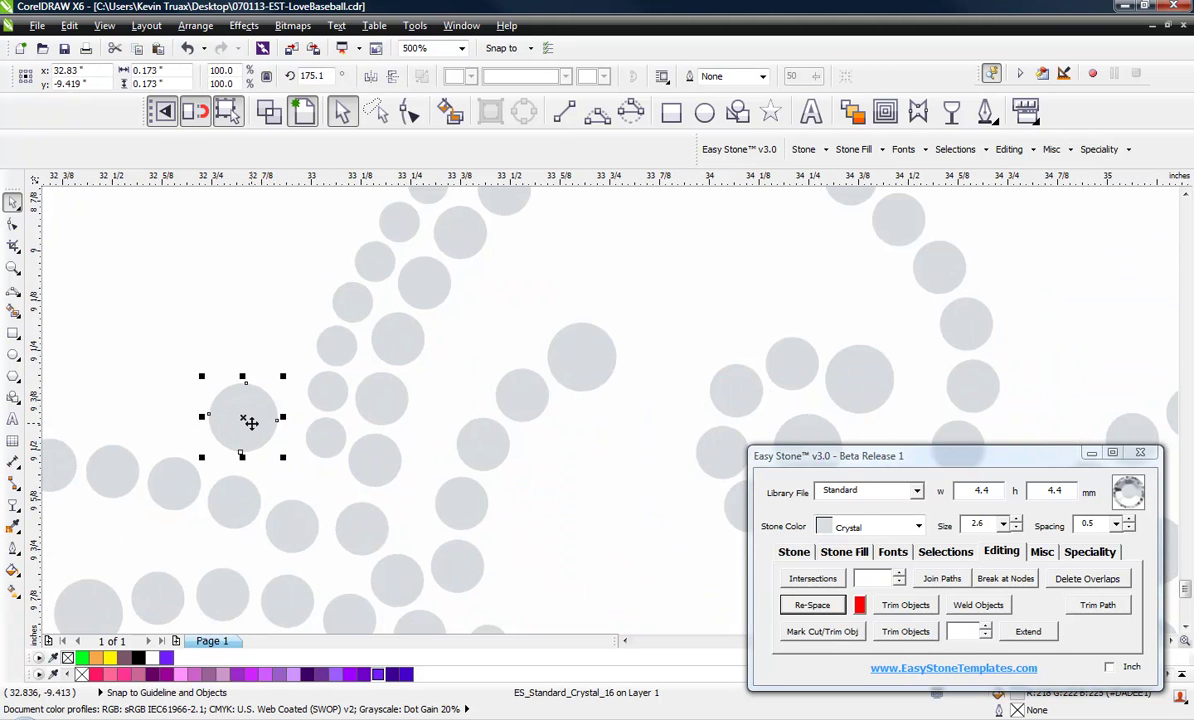
left_click_drag(243, 421, 204, 355)
scroll(365, 375, "down", 3)
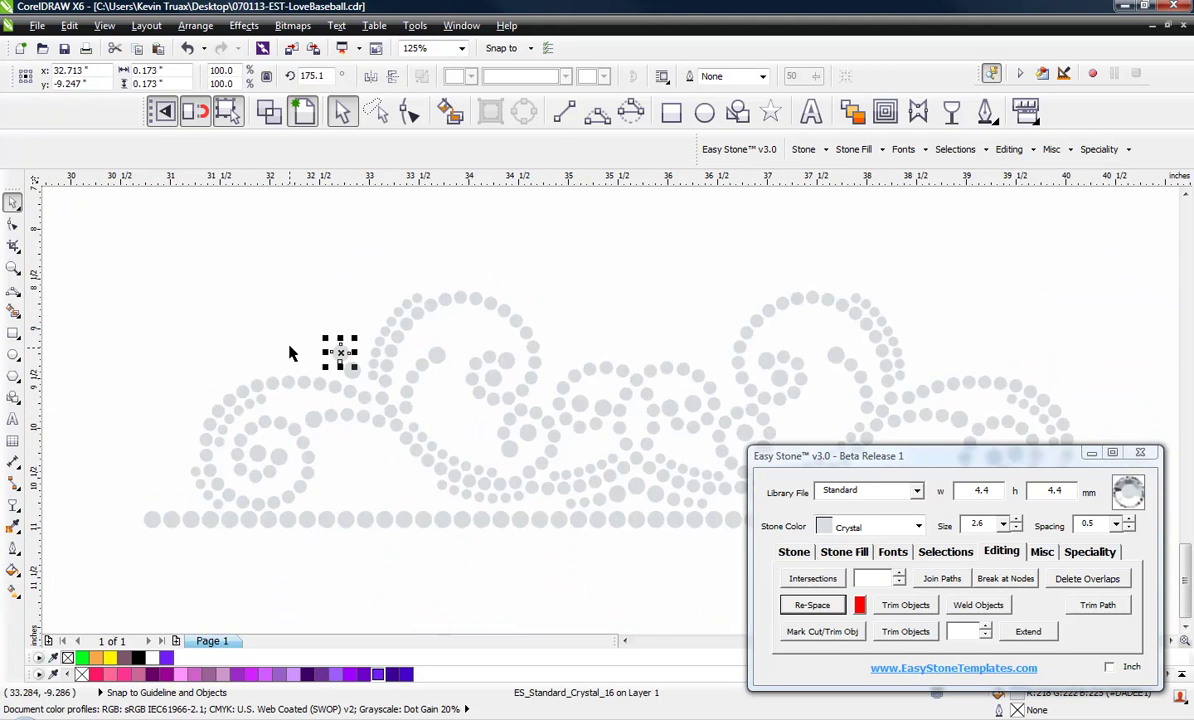
scroll(290, 350, "up", 2)
key("Delete")
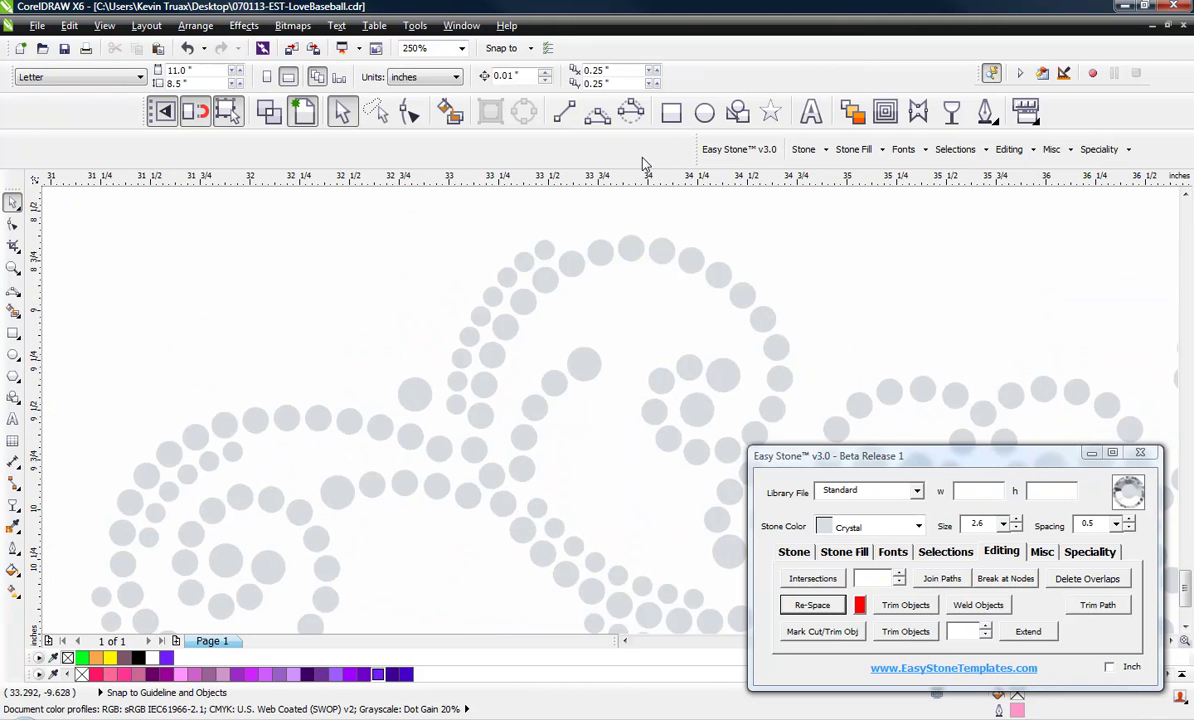
Draw a 3-point curve about 1 in wide outward from the new stone above the left outer curl and fill it with 4.4 mm stones.
left_click(597, 112)
left_click_drag(416, 394, 213, 280)
left_click(367, 352)
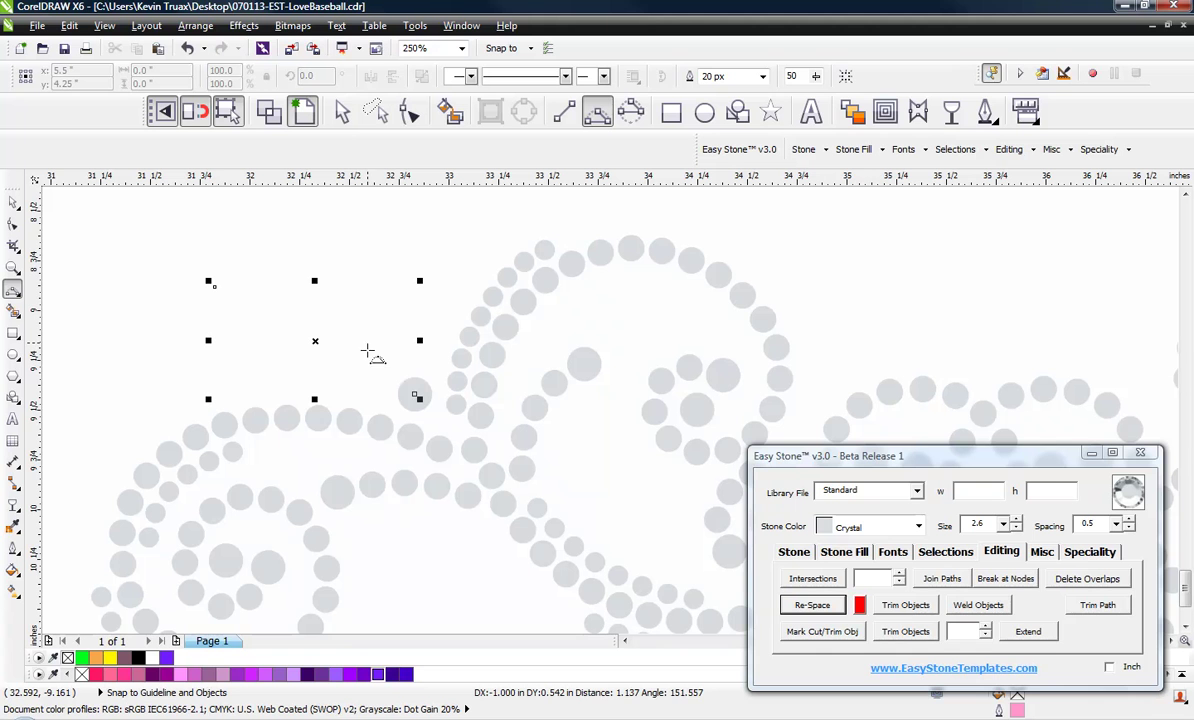
left_click(1002, 524)
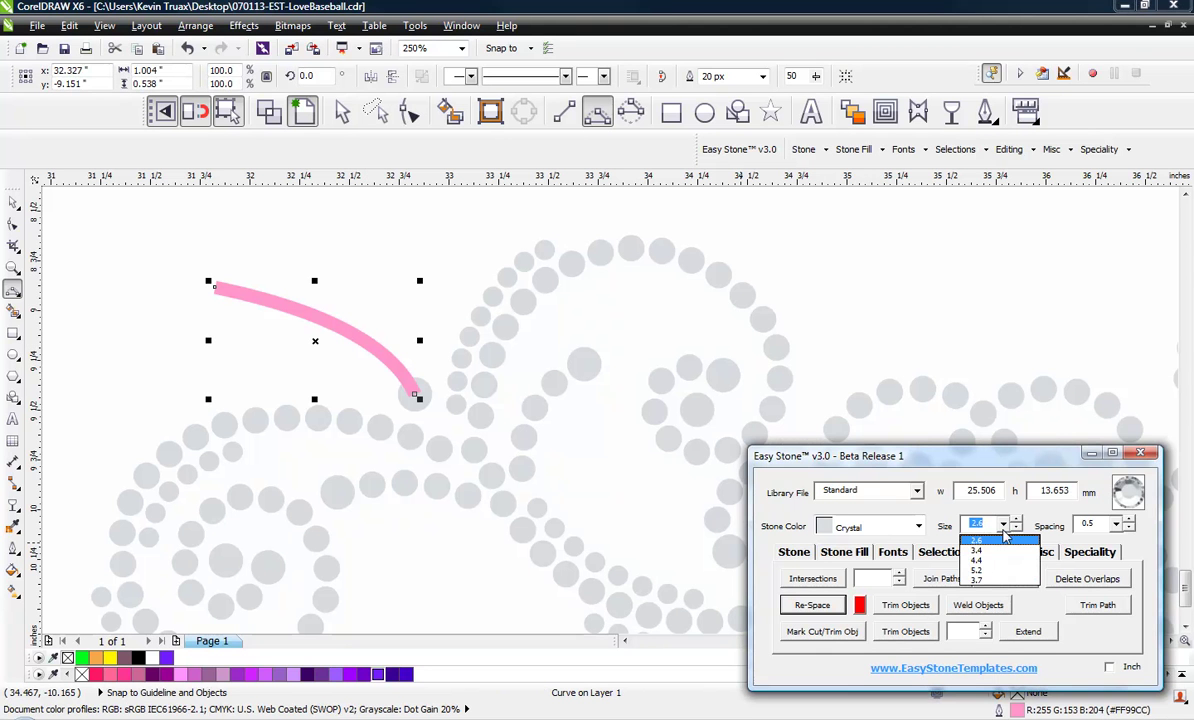
left_click(993, 560)
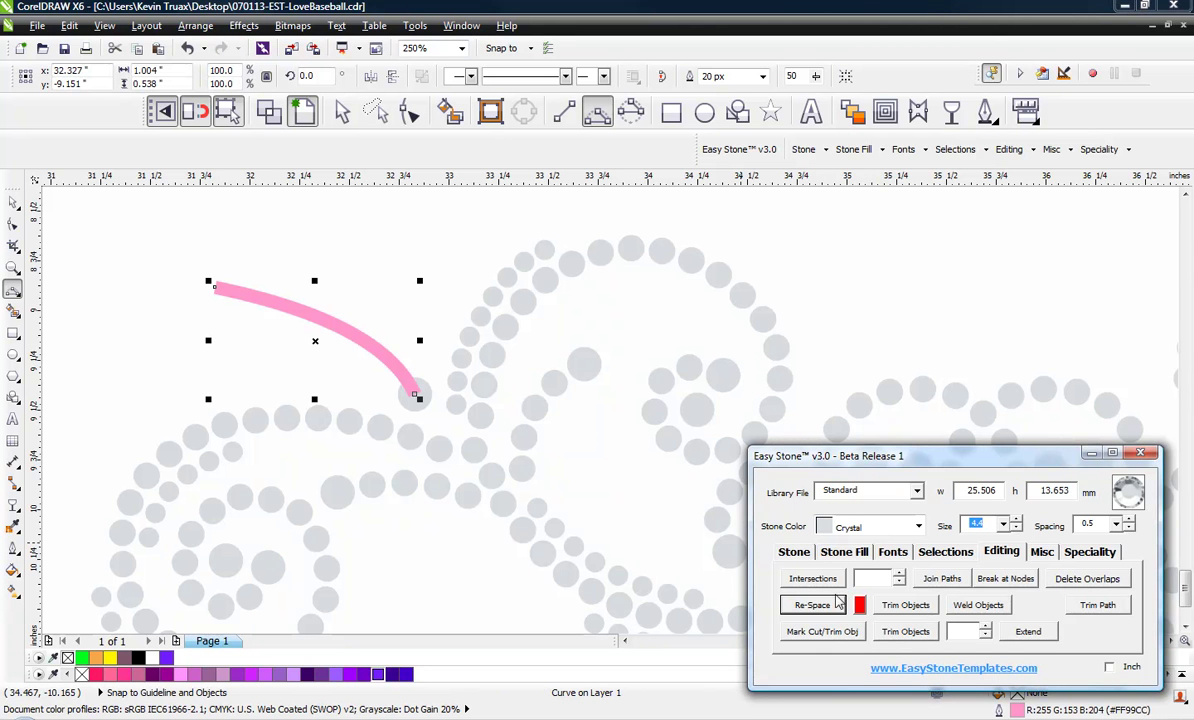
left_click(794, 553)
left_click(885, 580)
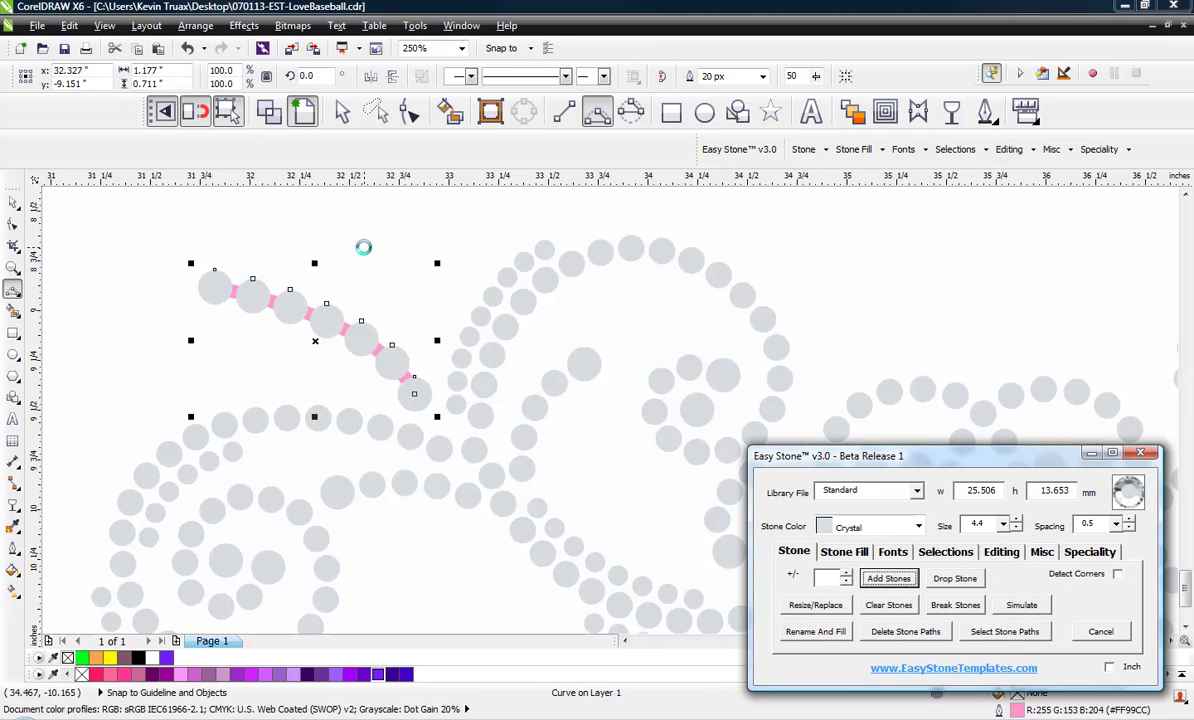
left_click(13, 202)
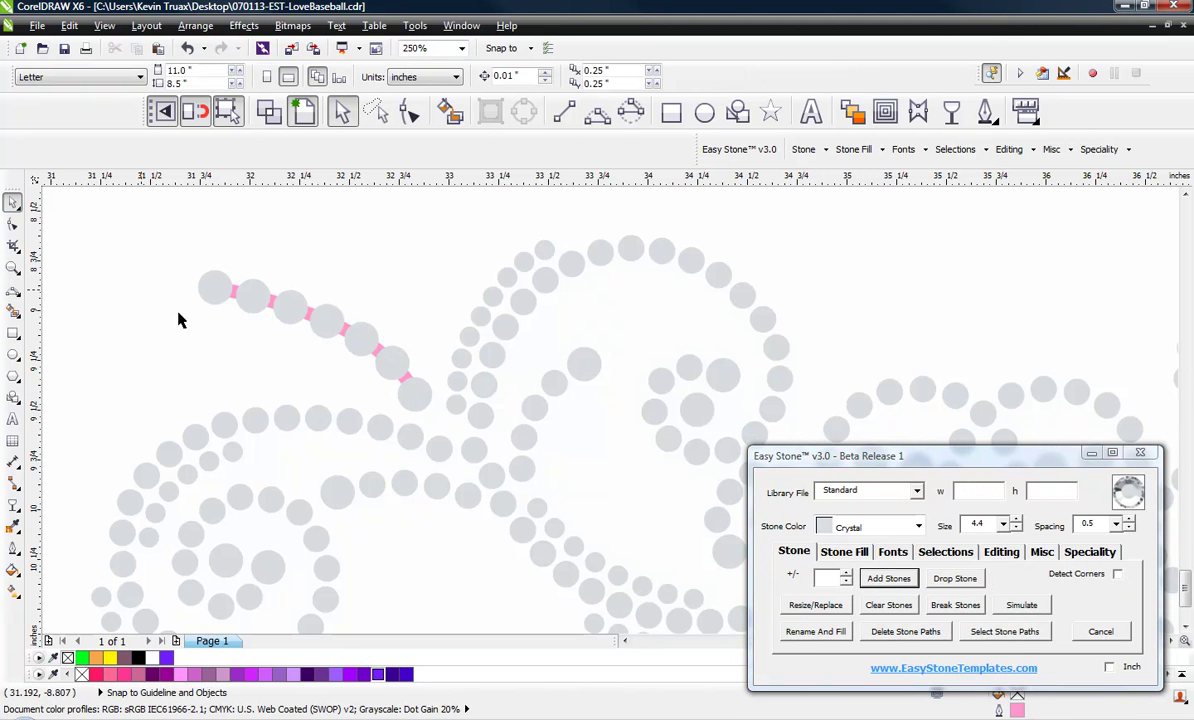
Delete the stone path beneath the curved row of 4.4 mm stones above the left outer curl.
left_click(320, 318)
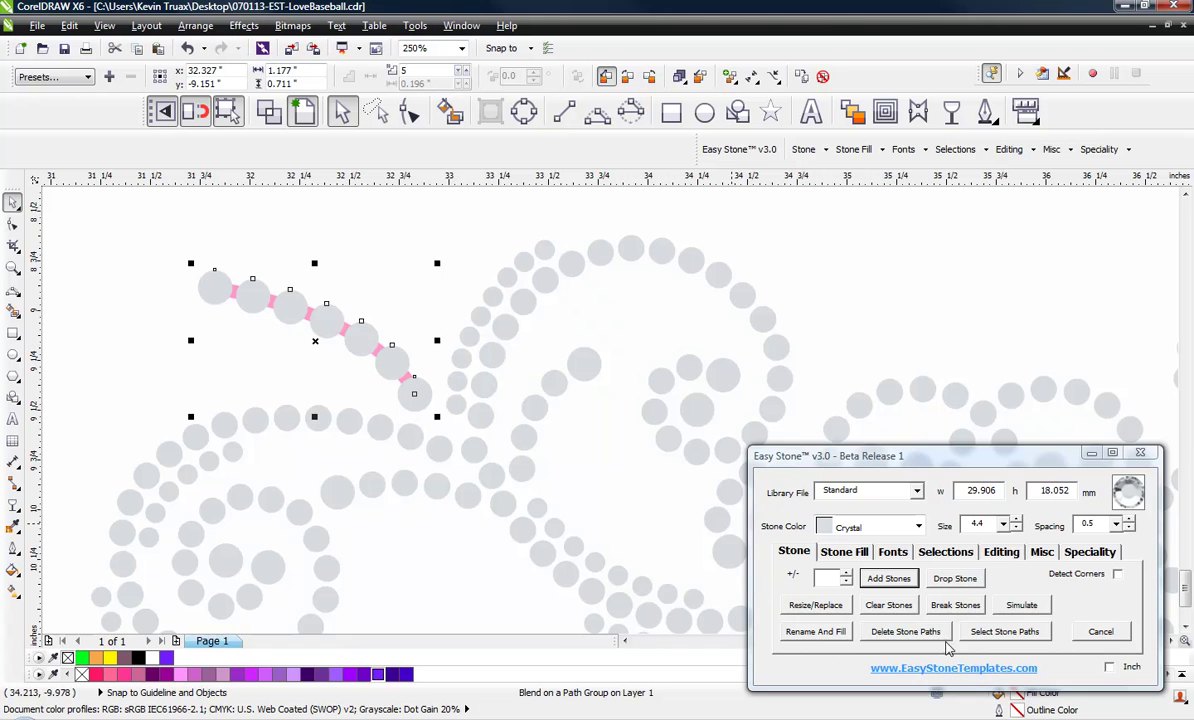
left_click(905, 631)
scroll(225, 372, "down", 2)
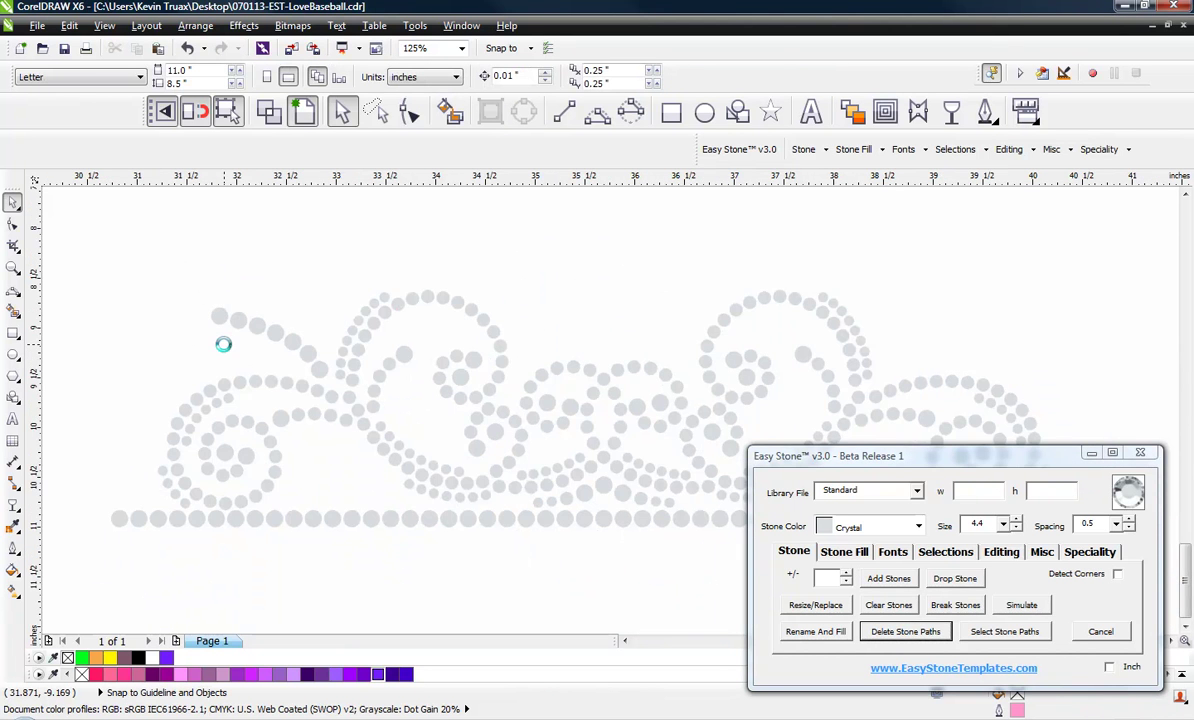
scroll(328, 378, "up", 1)
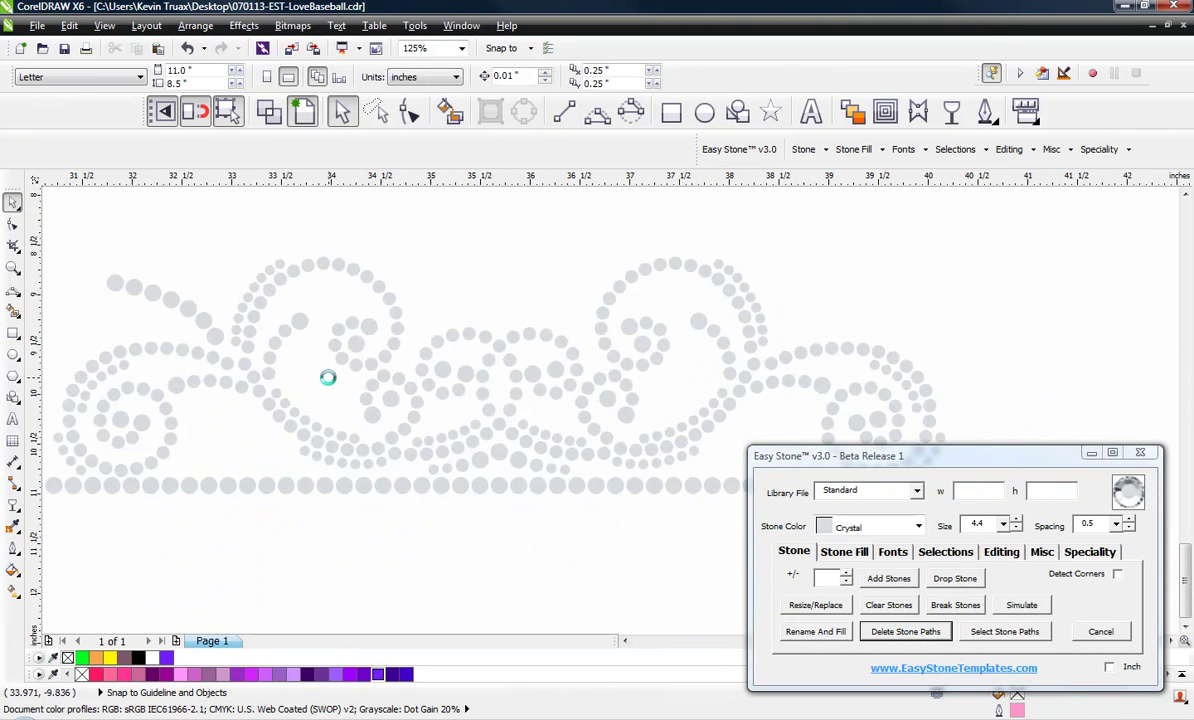
Copy the centre 4.4 mm stone from just above the straight row to above the two small centre swirls.
left_click_drag(502, 452, 507, 320)
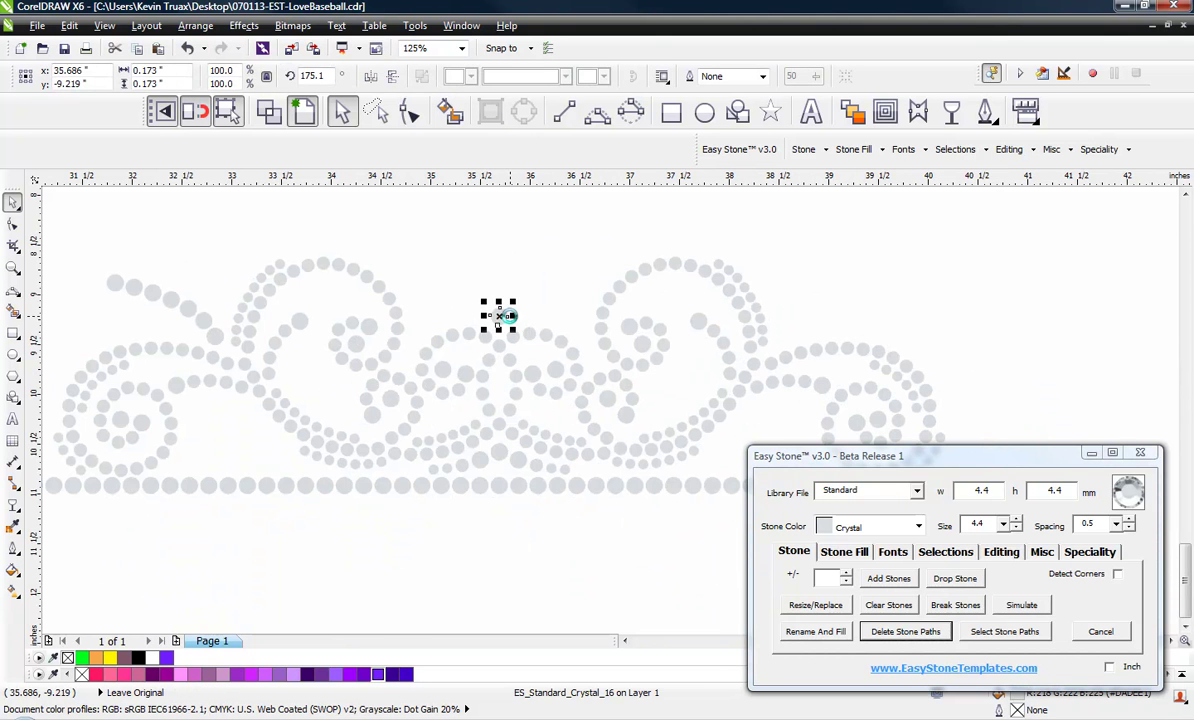
scroll(546, 288, "up", 1)
left_click(546, 288)
scroll(504, 283, "down", 1)
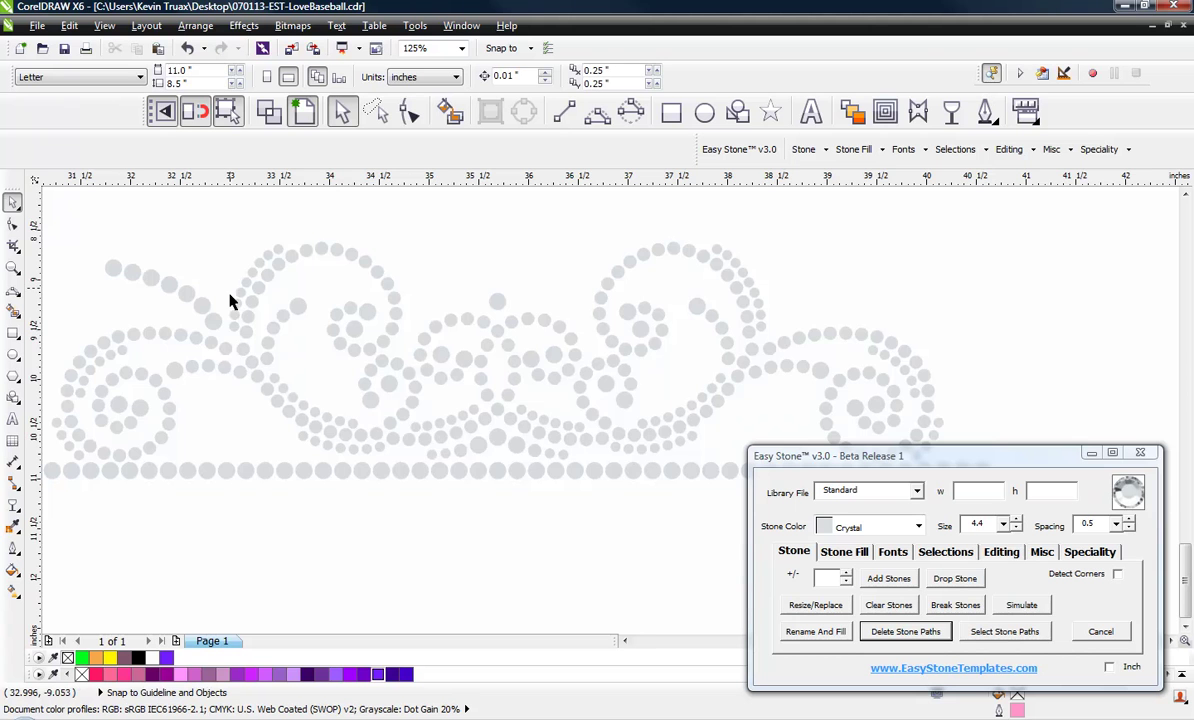
Resize the third and fourth stones from the outer end of the left curved row to 3.4 mm.
scroll(295, 399, "down", 1)
scroll(176, 356, "up", 1)
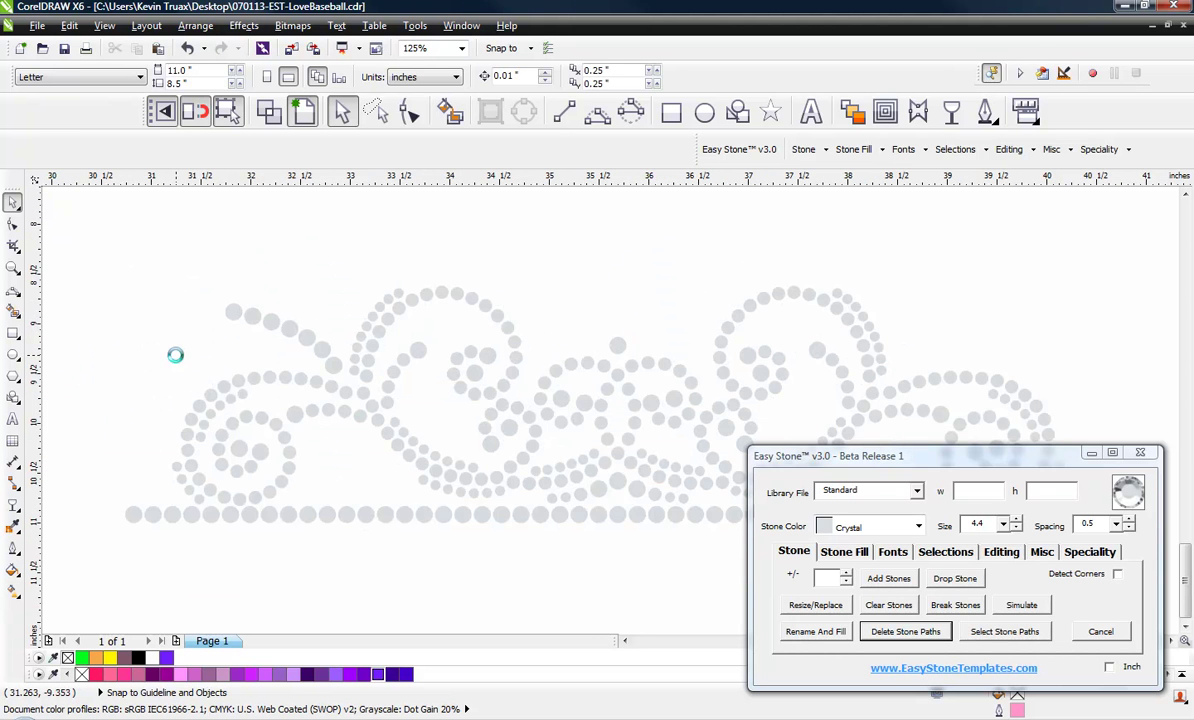
scroll(256, 326, "up", 1)
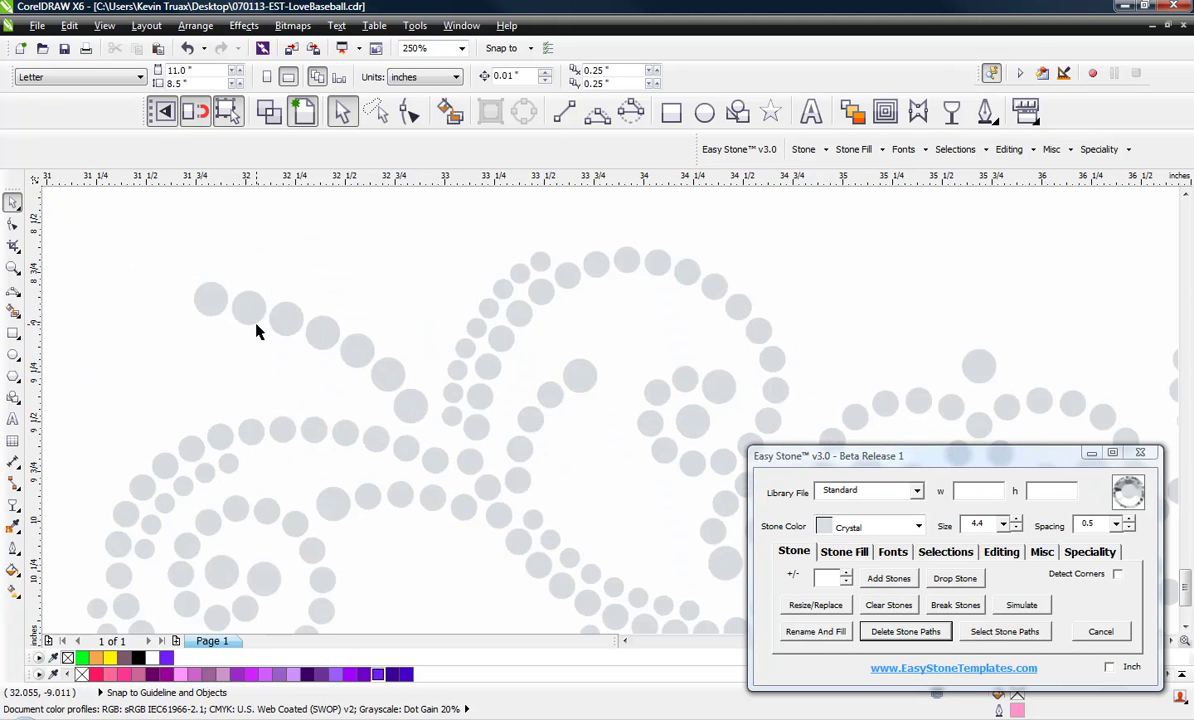
scroll(256, 331, "up", 1)
left_click(445, 355)
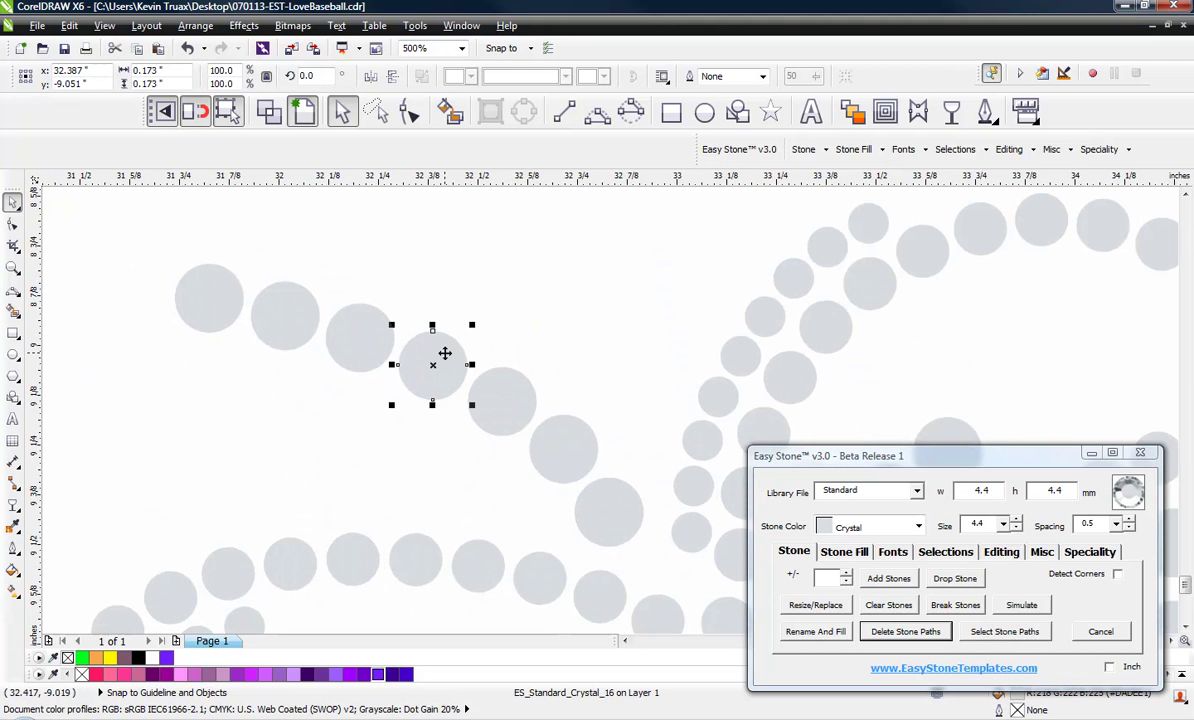
left_click(1003, 524)
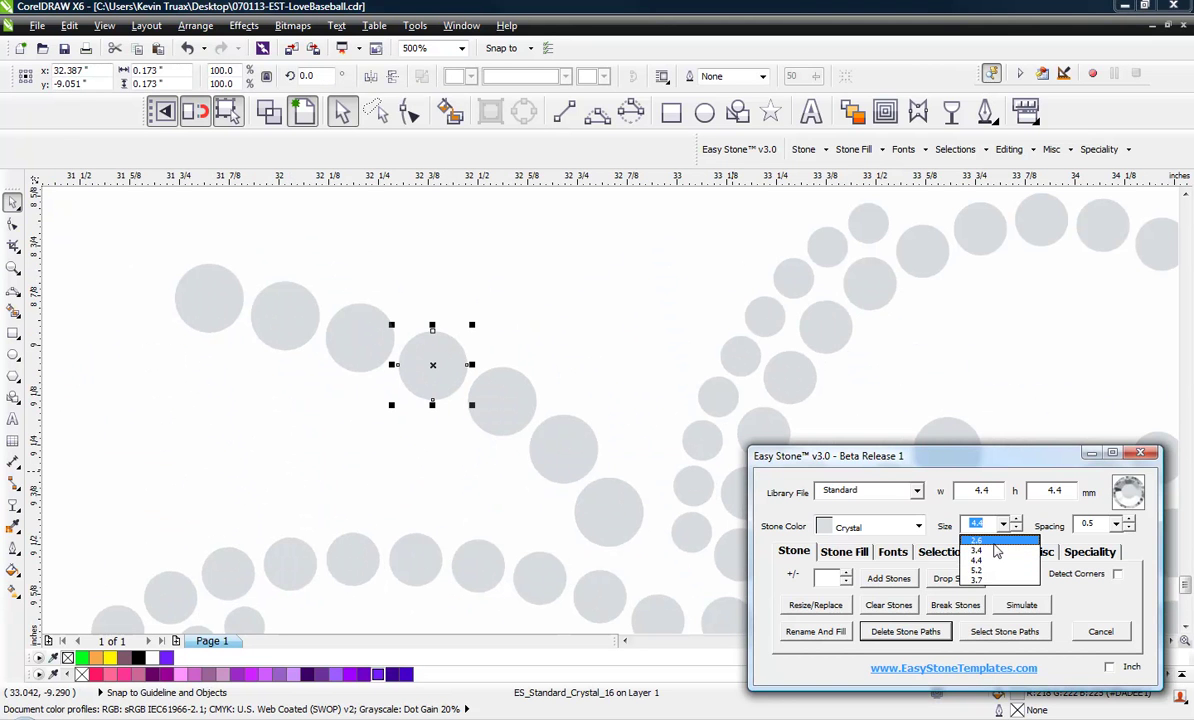
left_click(935, 532)
left_click(815, 604)
left_click(376, 358)
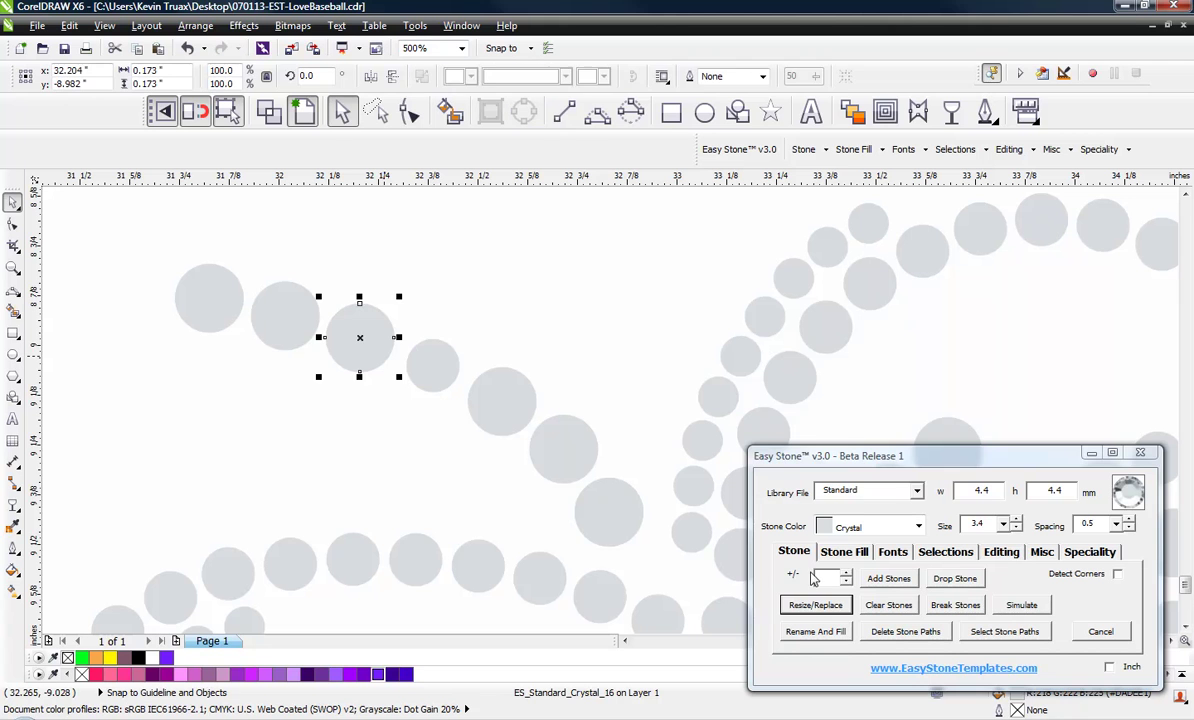
left_click(816, 605)
Resize the two outermost stones of the left curved row to 2.6 mm.
left_click(285, 315)
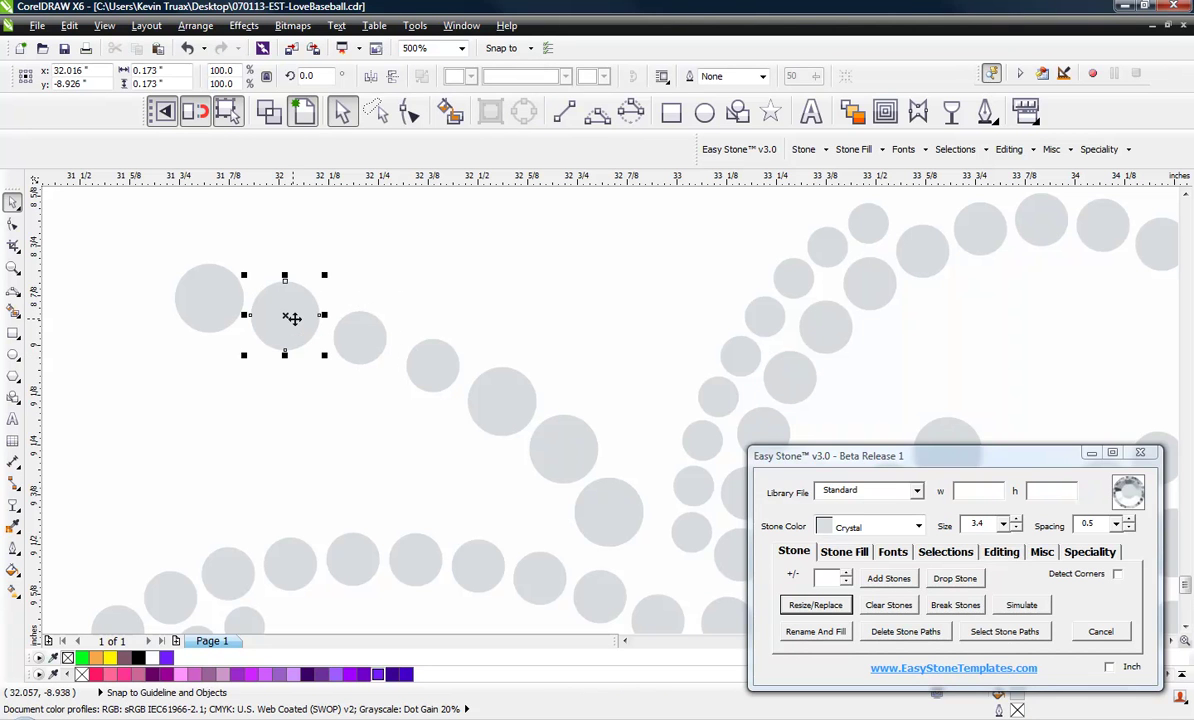
left_click(1003, 524)
left_click(978, 557)
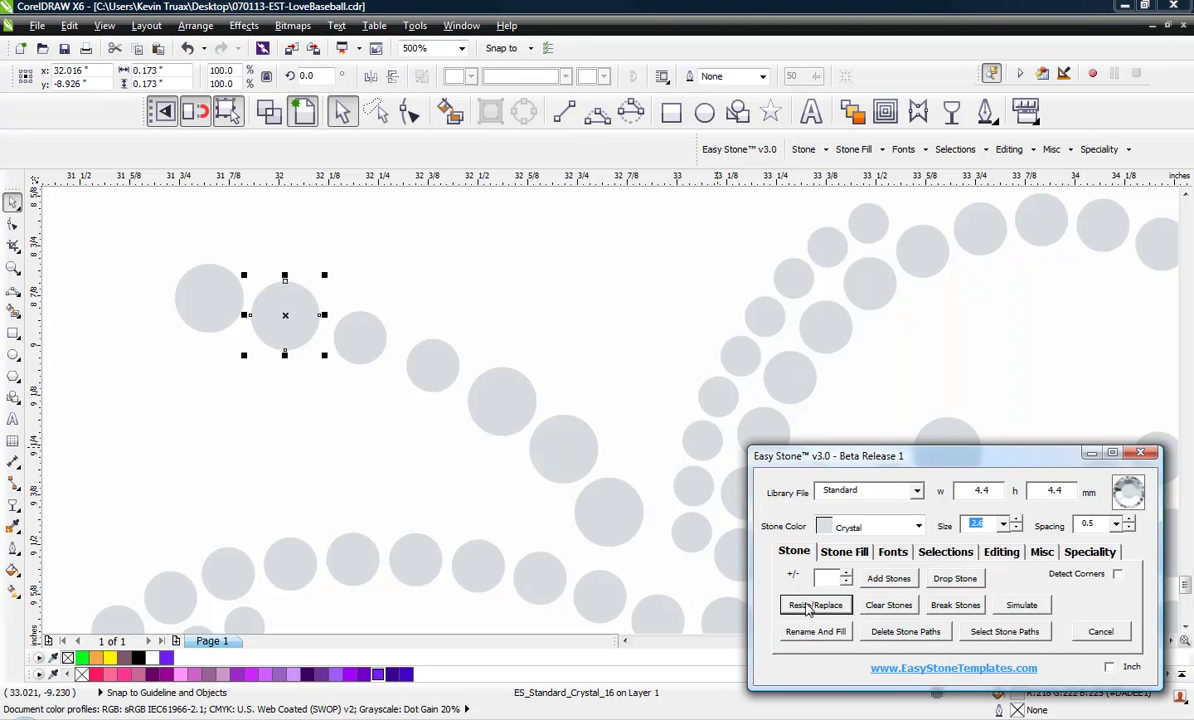
left_click(815, 604)
left_click(223, 319)
left_click(815, 604)
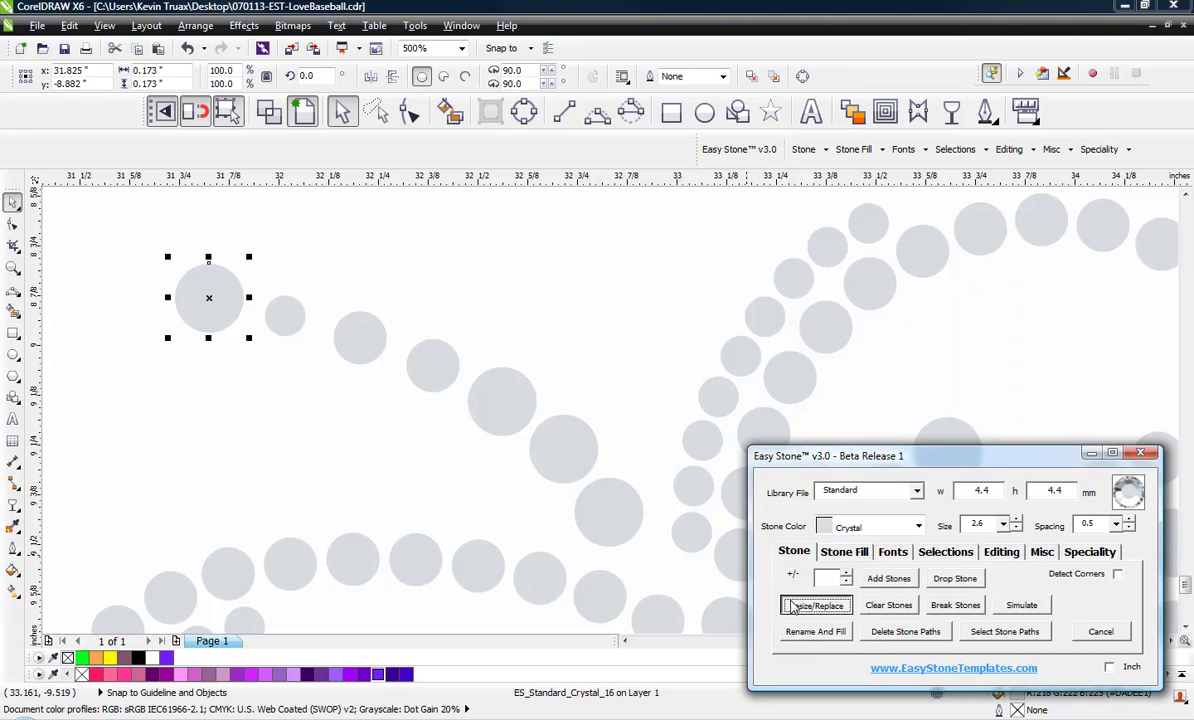
Copy the outermost 2.6 mm stone outward and draw a 3-point curve about 1.12 in wide from it to the innermost 4.4 mm stone.
left_click(347, 296)
left_click_drag(213, 302, 163, 295)
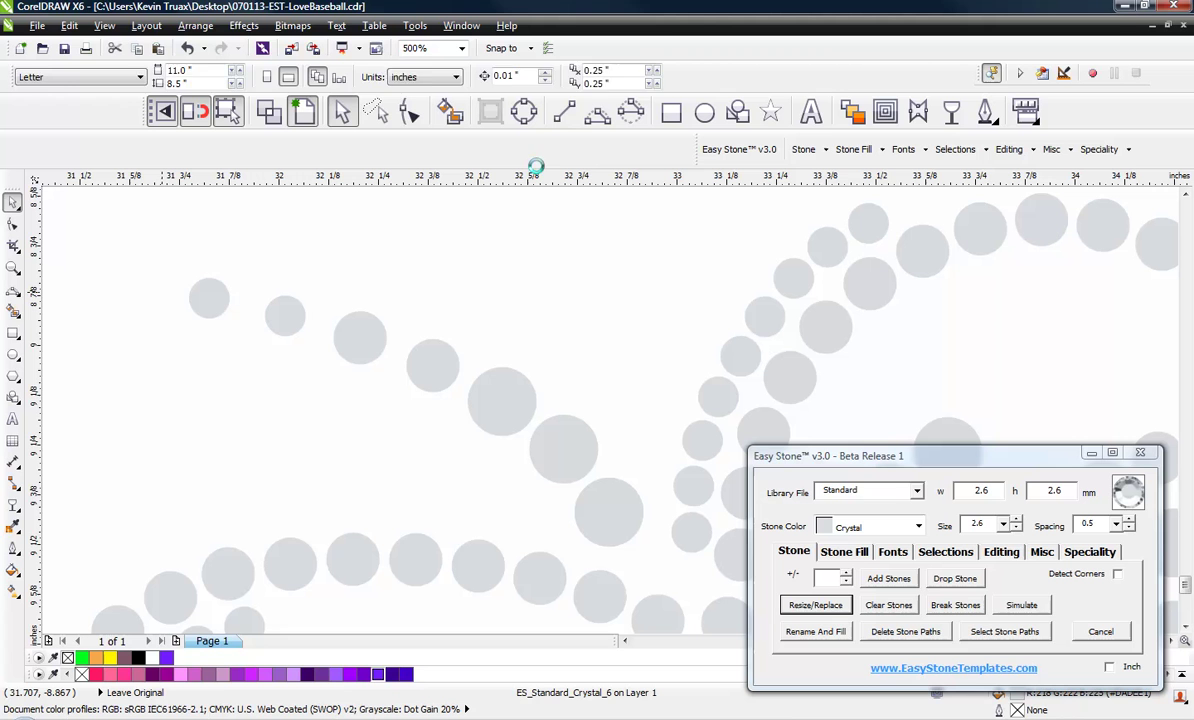
left_click(597, 111)
left_click(163, 293)
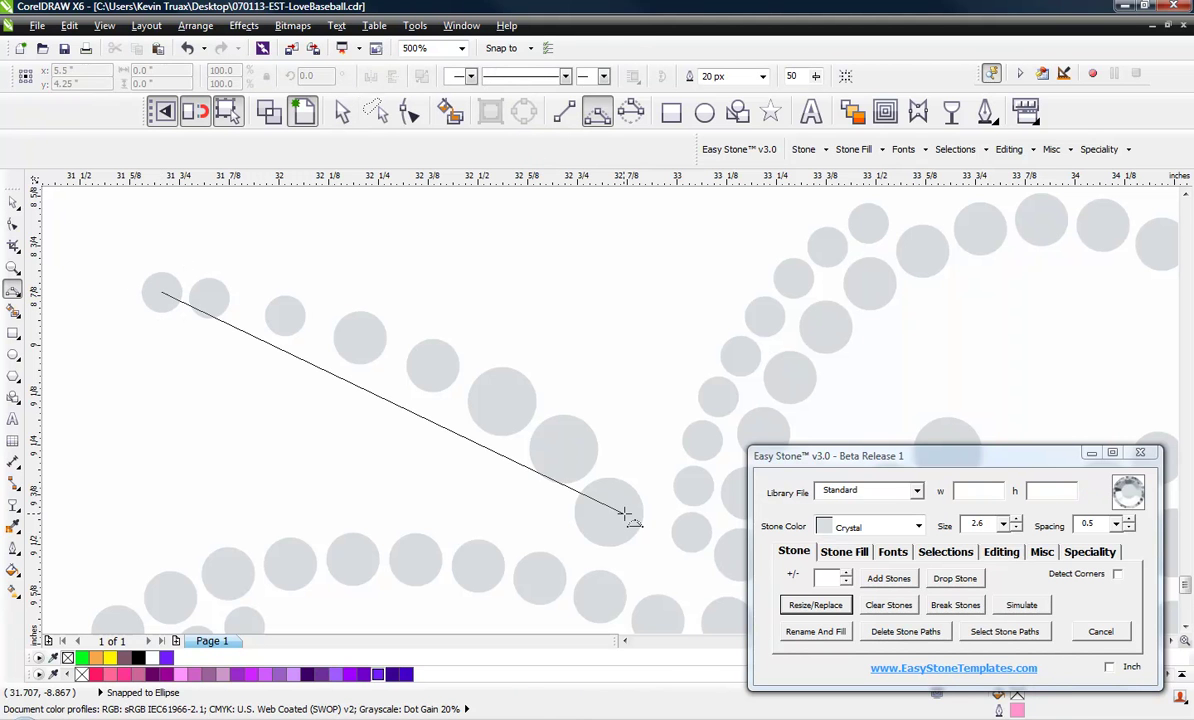
mouse_move(607, 508)
left_mouse_down()
mouse_move(483, 414)
mouse_move(474, 388)
left_mouse_up()
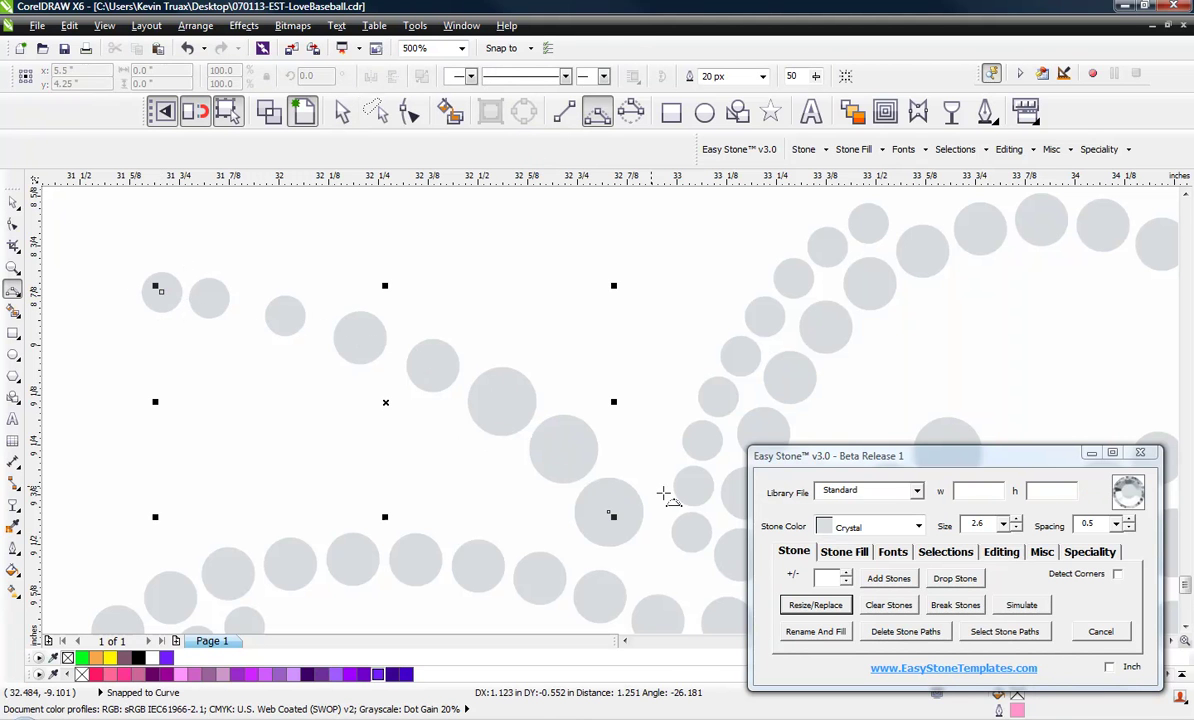
Re-space the tapering stones along the curve, with the 2.6 mm stones at the outer end and the 4.4 mm stones at the inner end.
left_click(1003, 553)
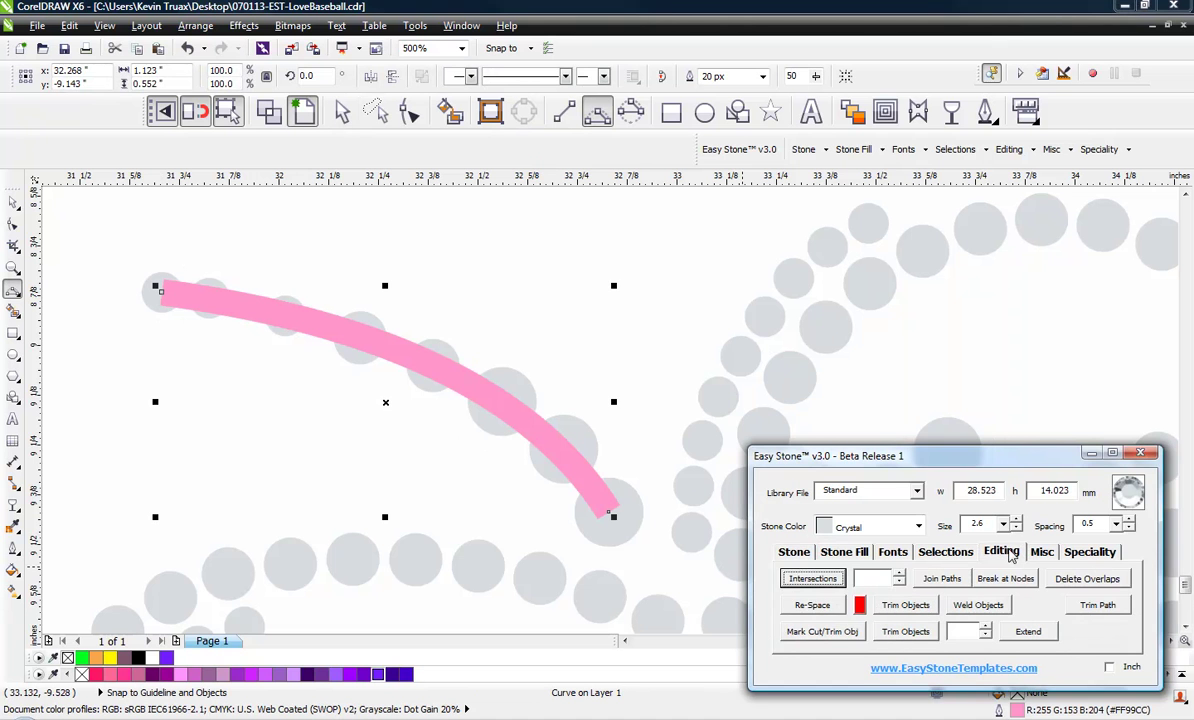
left_click(833, 609)
left_click(152, 292)
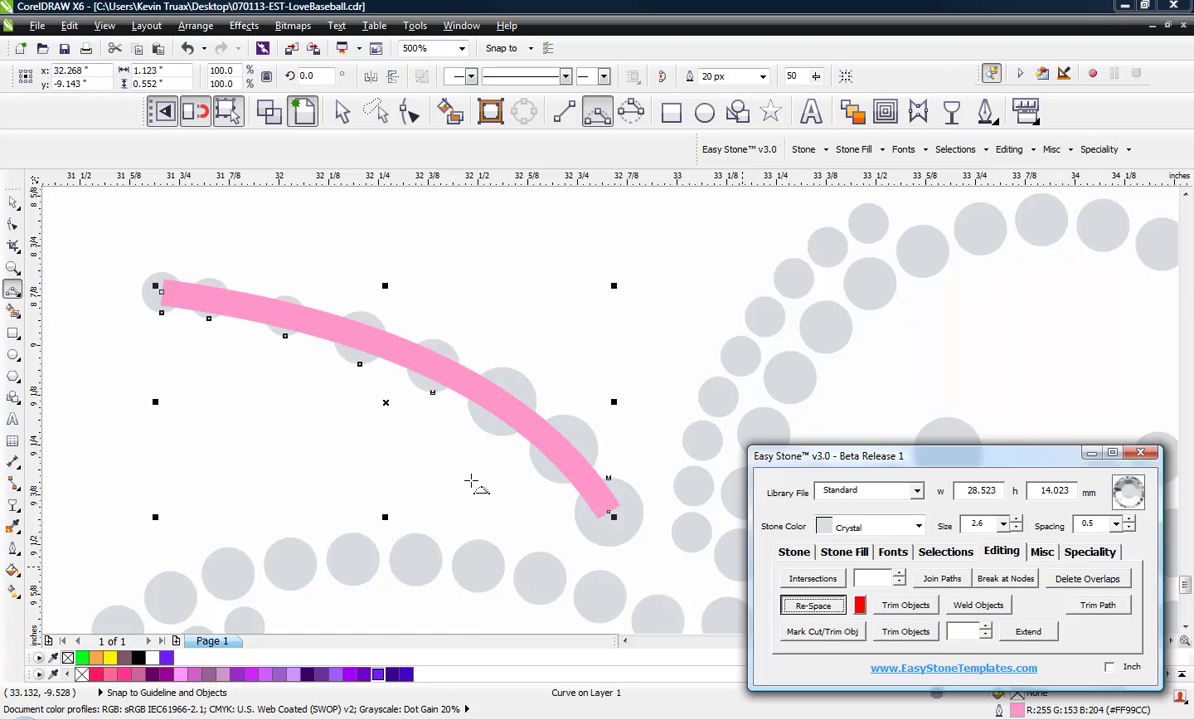
key("Return")
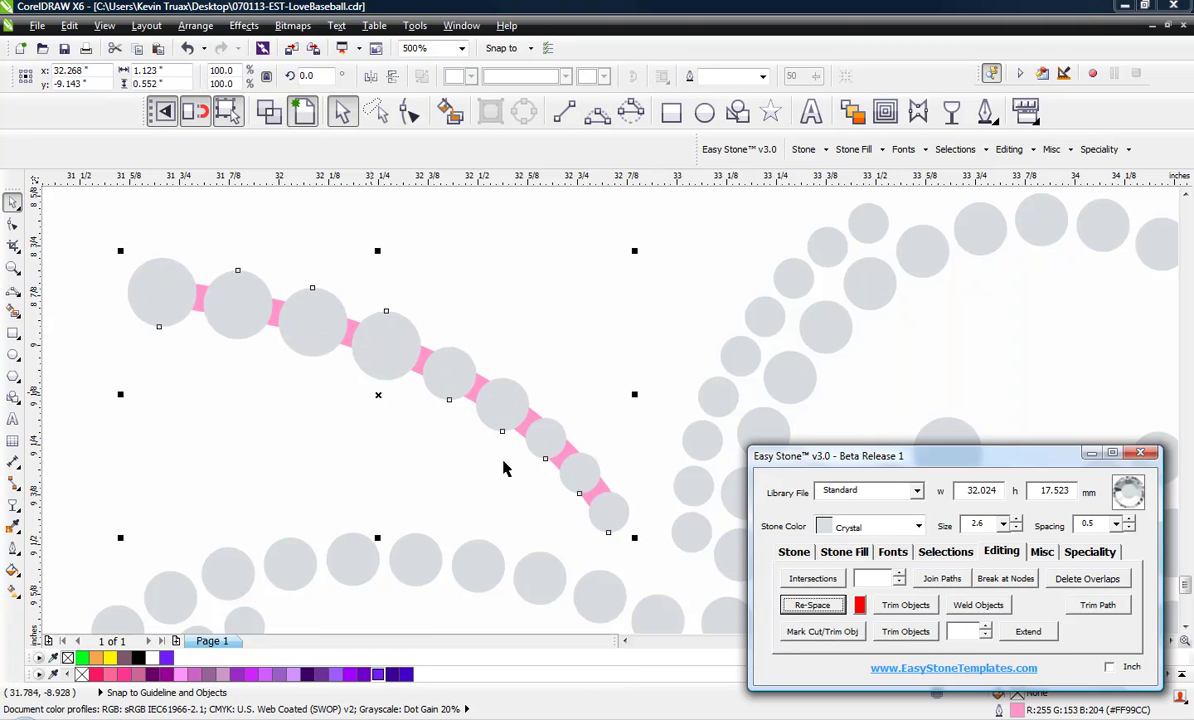
left_click(862, 613)
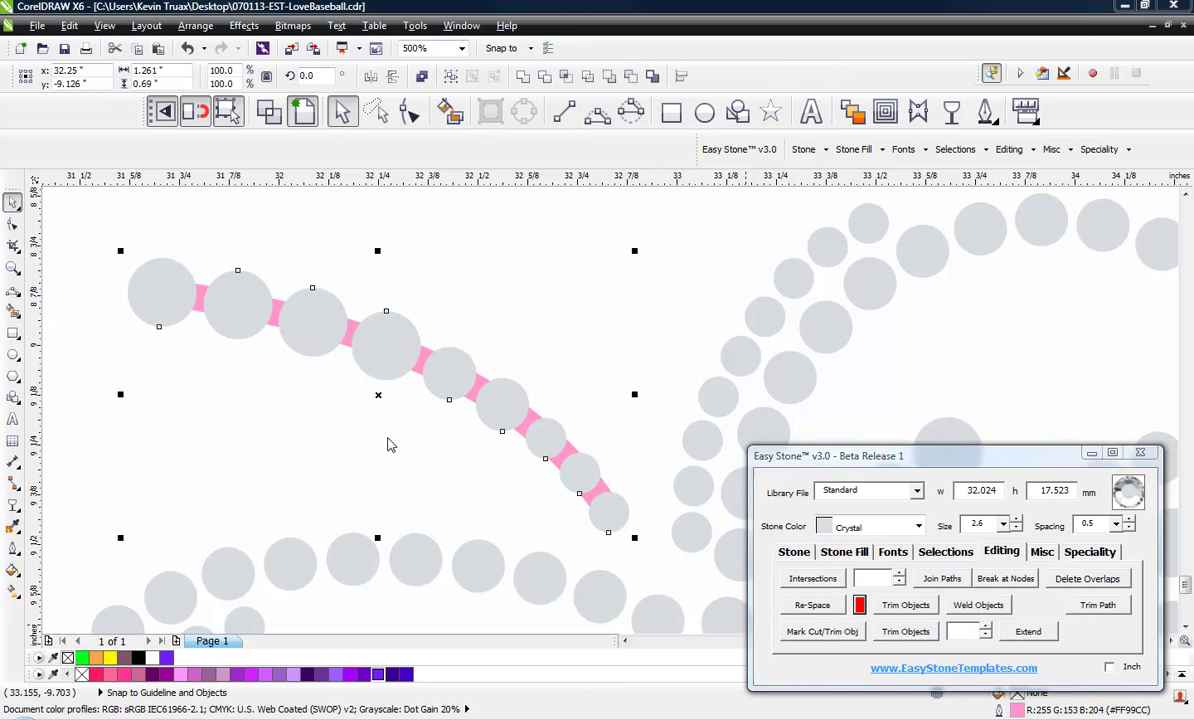
left_click(537, 418)
left_click(821, 597)
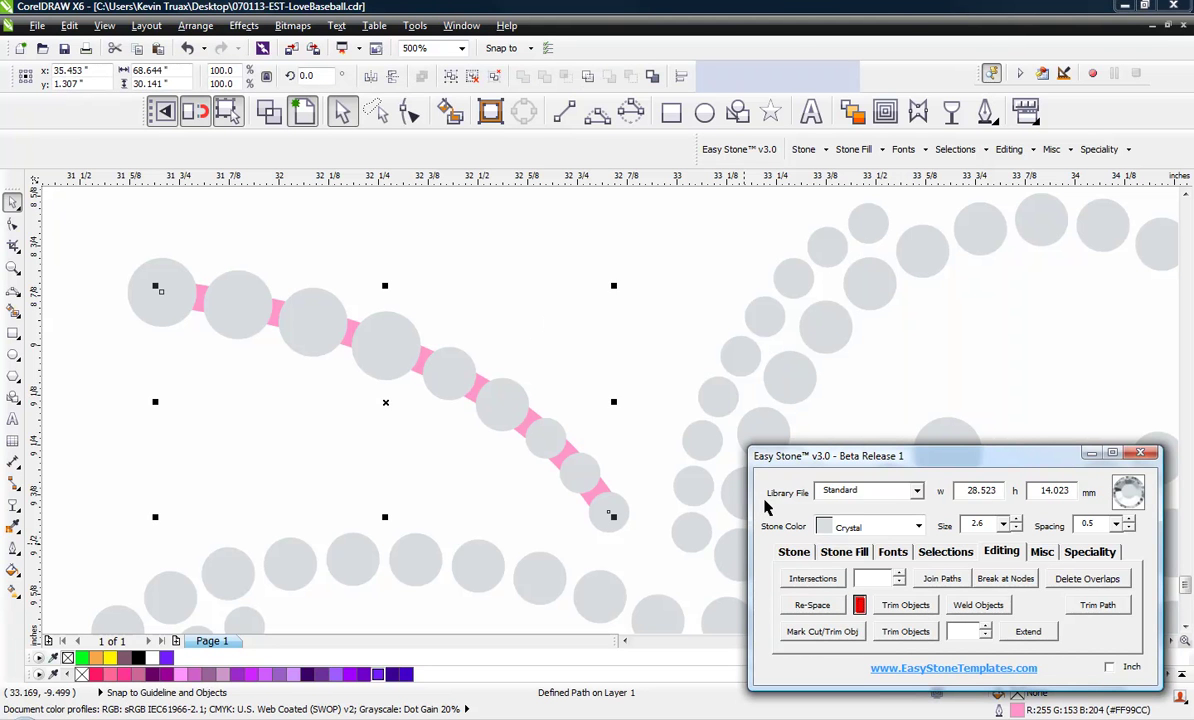
left_click(546, 339)
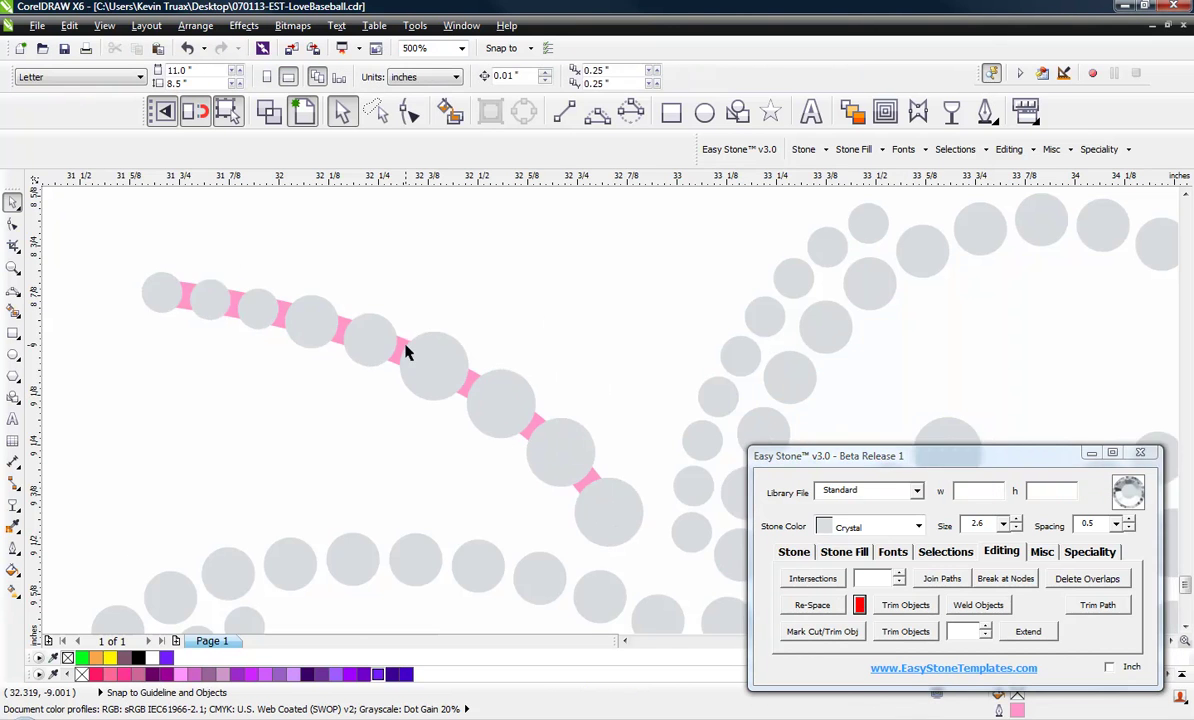
Delete the curve beneath the re-spaced tapering stones.
scroll(400, 390, "down", 2)
scroll(420, 410, "up", 2)
scroll(580, 352, "down", 1)
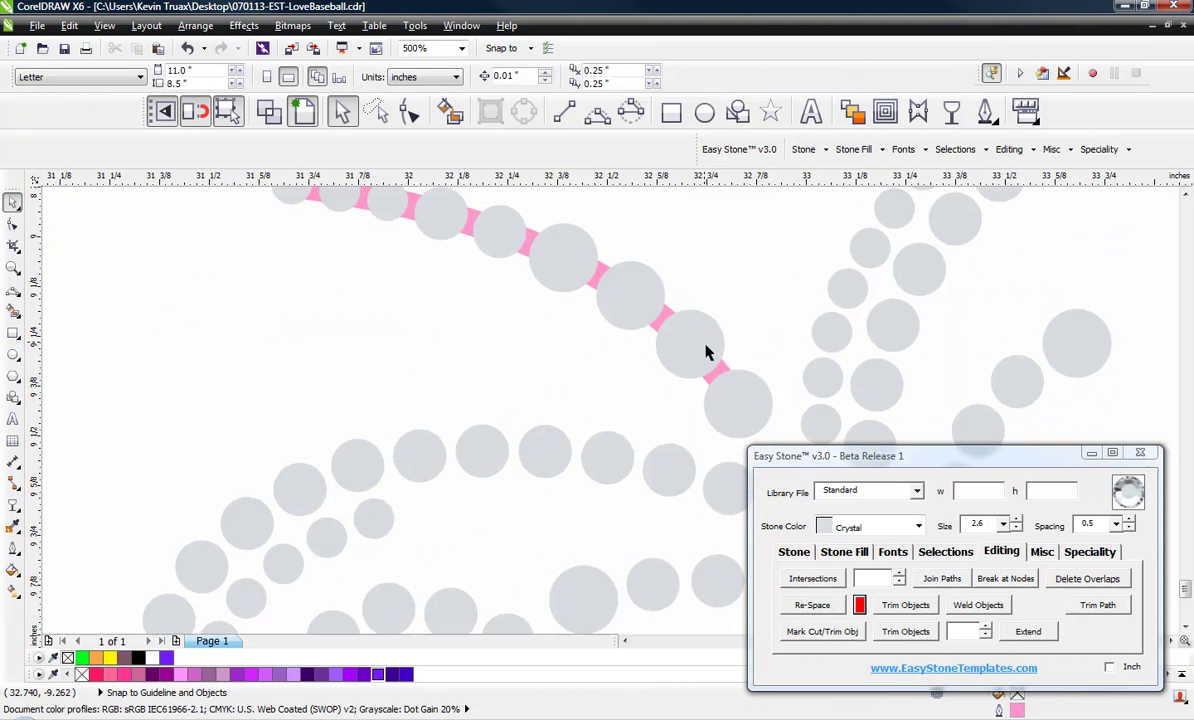
scroll(706, 349, "up", 1)
left_click(731, 383)
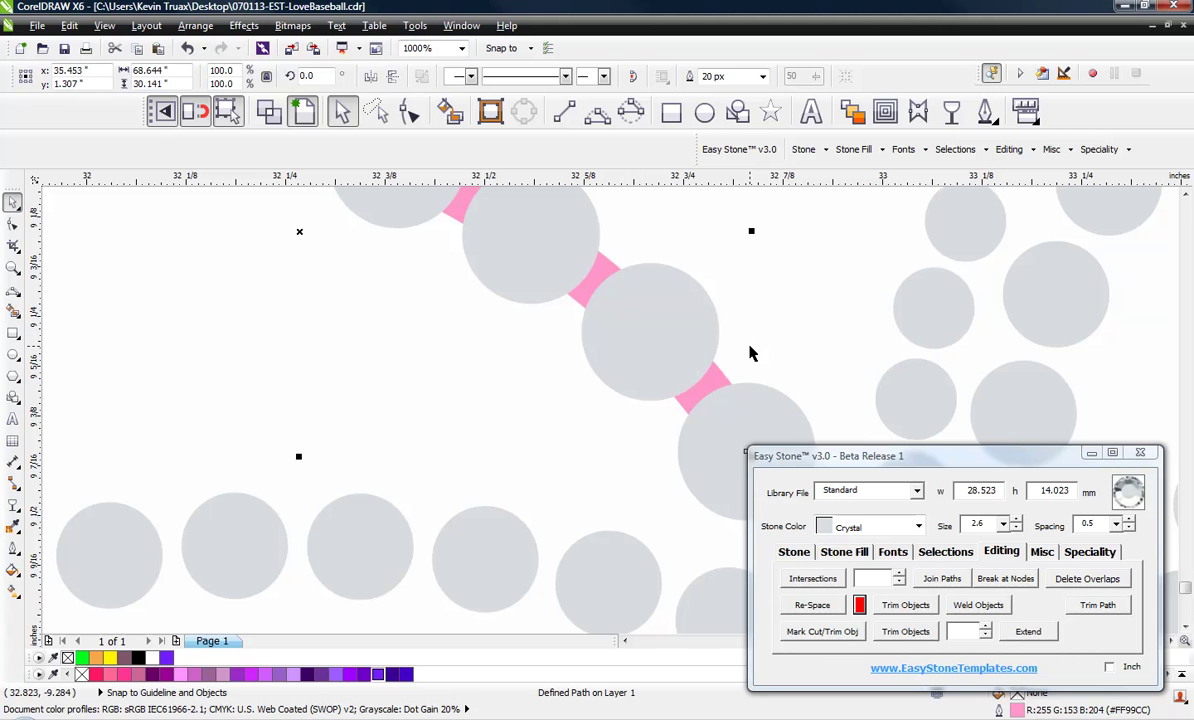
left_click(934, 630)
scroll(337, 373, "down", 2)
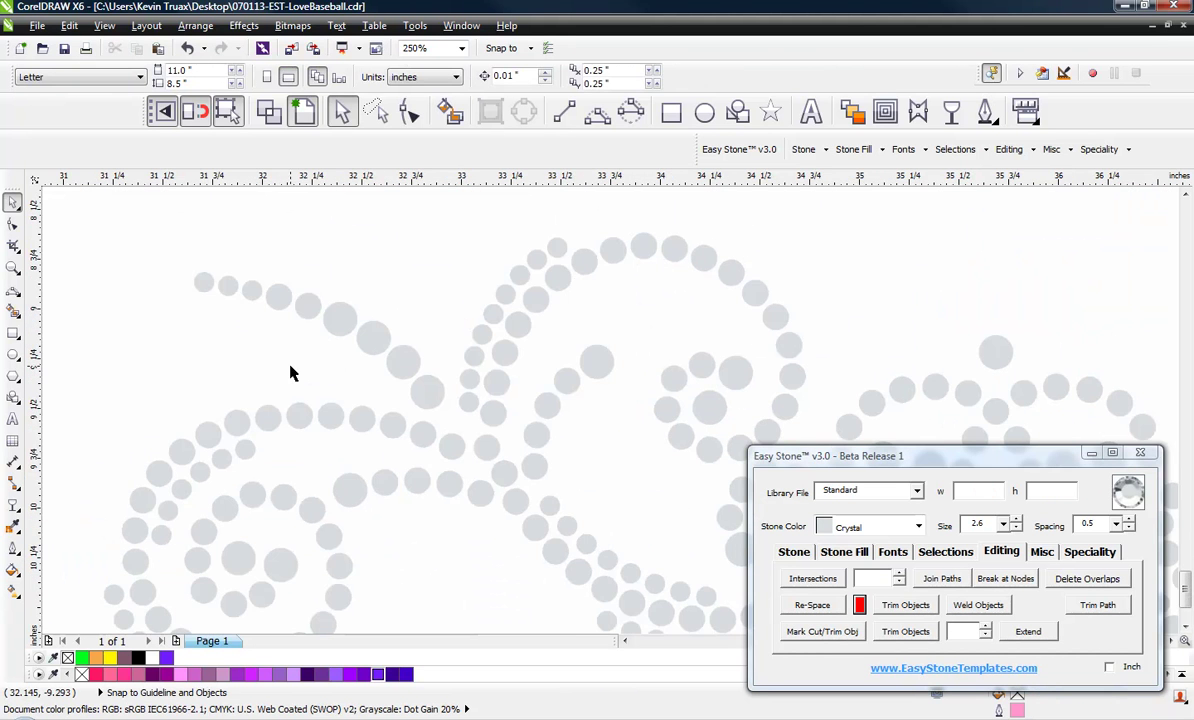
scroll(294, 373, "down", 1)
scroll(294, 373, "down", 1)
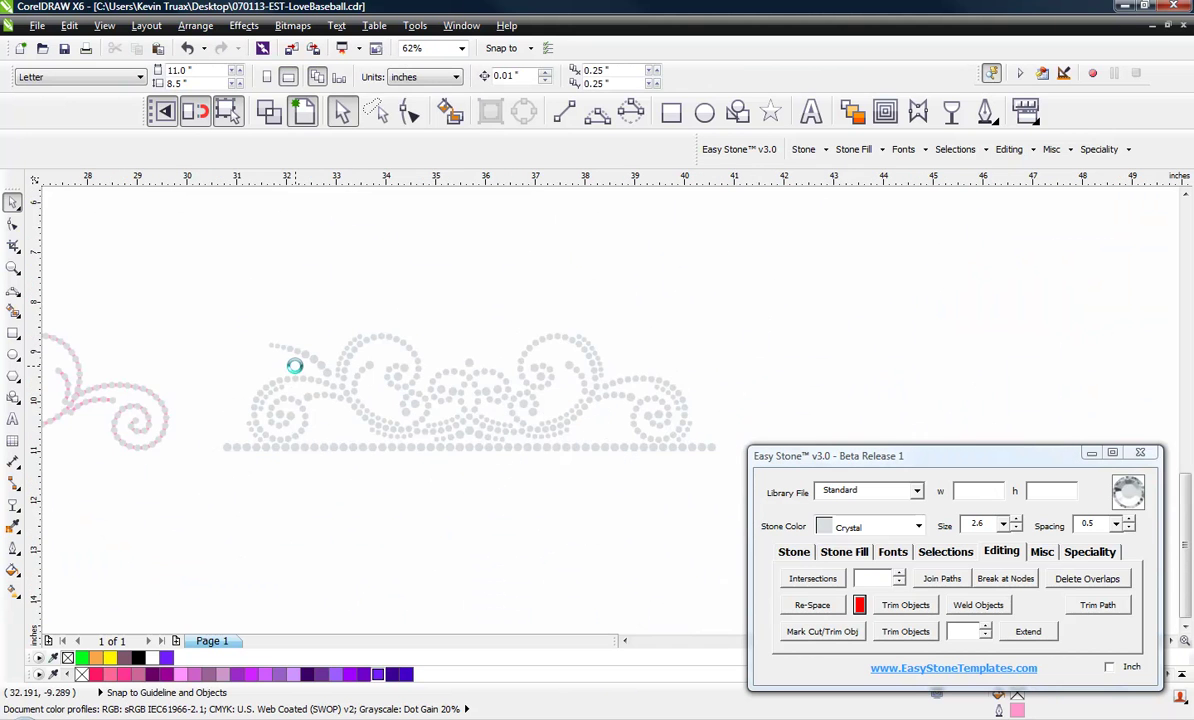
scroll(300, 371, "up", 1)
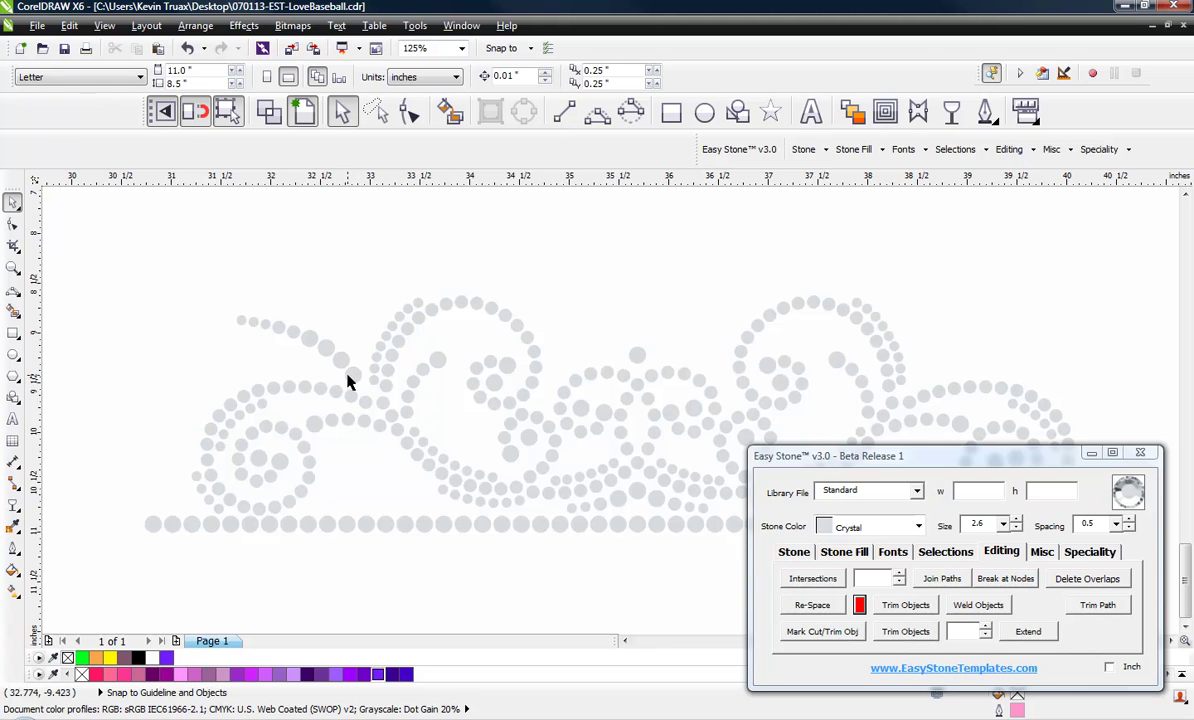
scroll(178, 325, "down", 1)
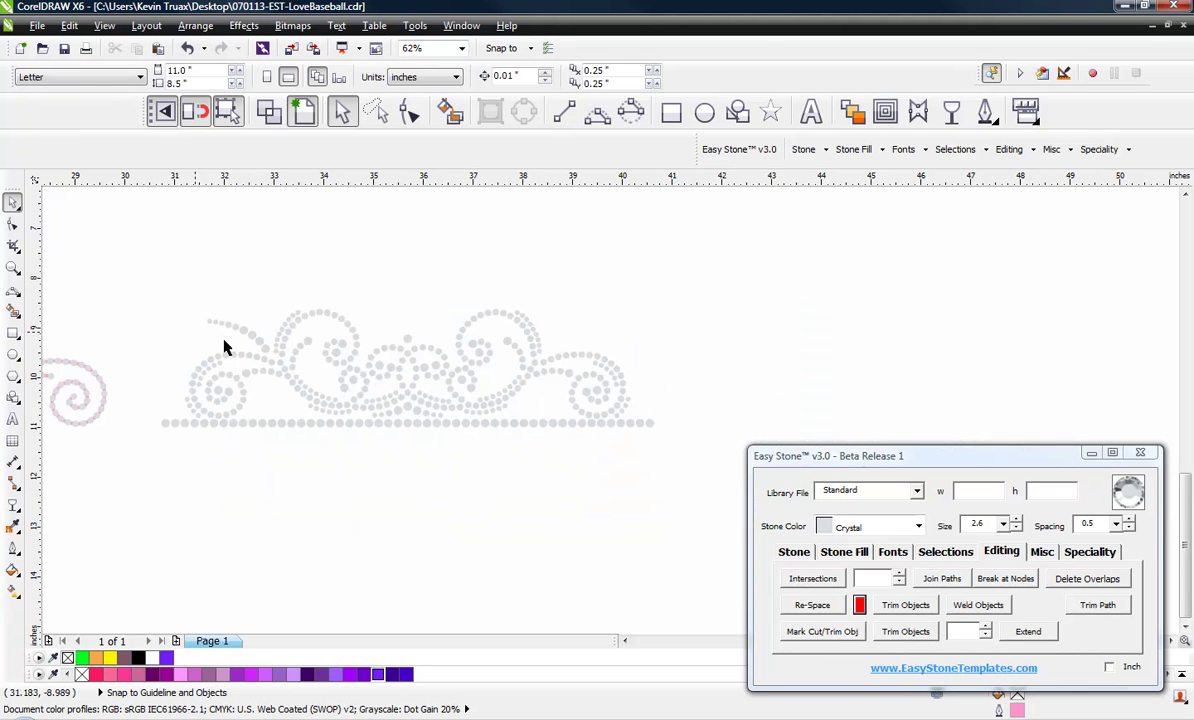
scroll(259, 346, "up", 1)
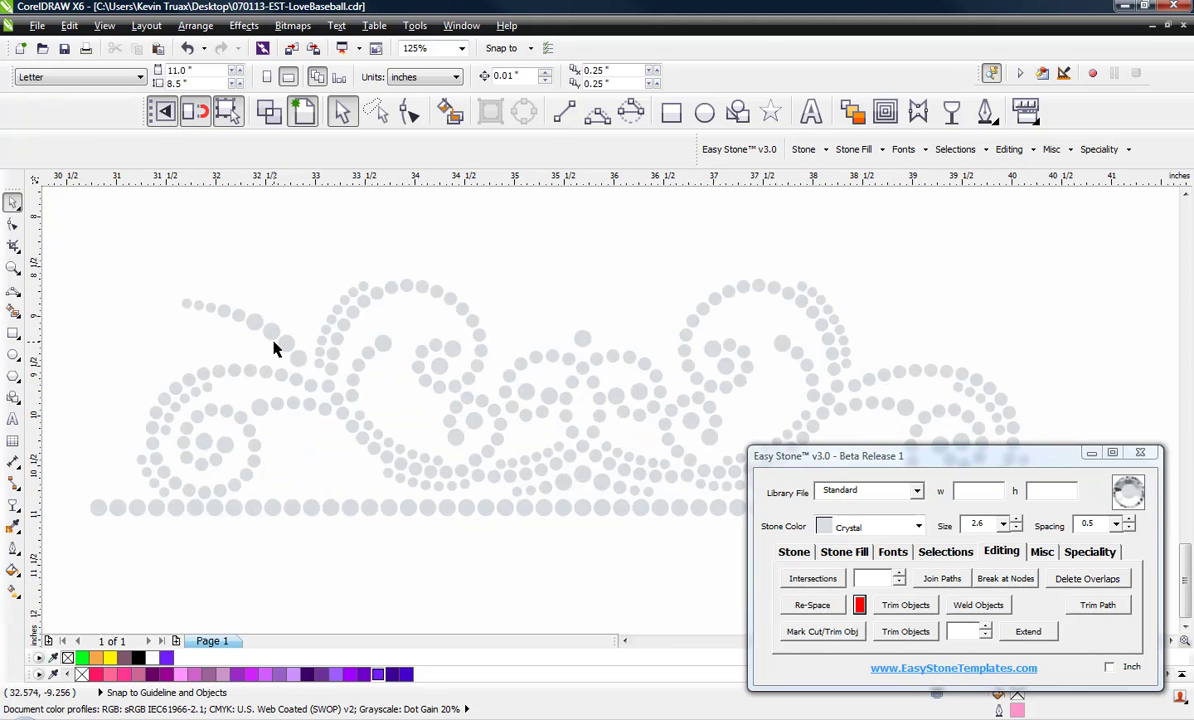
scroll(290, 349, "down", 1)
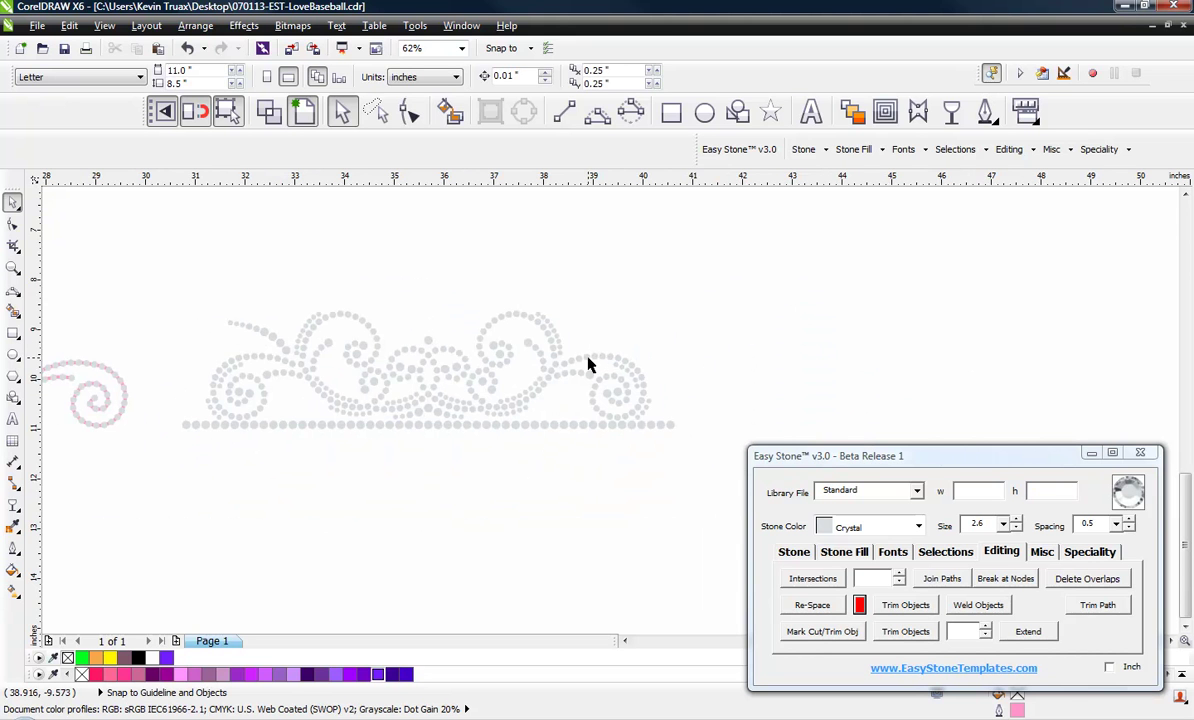
Mirror a copy of the left tapering stone curve to the right side, including the centre stone above the straight row as alignment reference.
scroll(326, 368, "up", 1)
left_click_drag(110, 244, 261, 341)
scroll(261, 341, "down", 1)
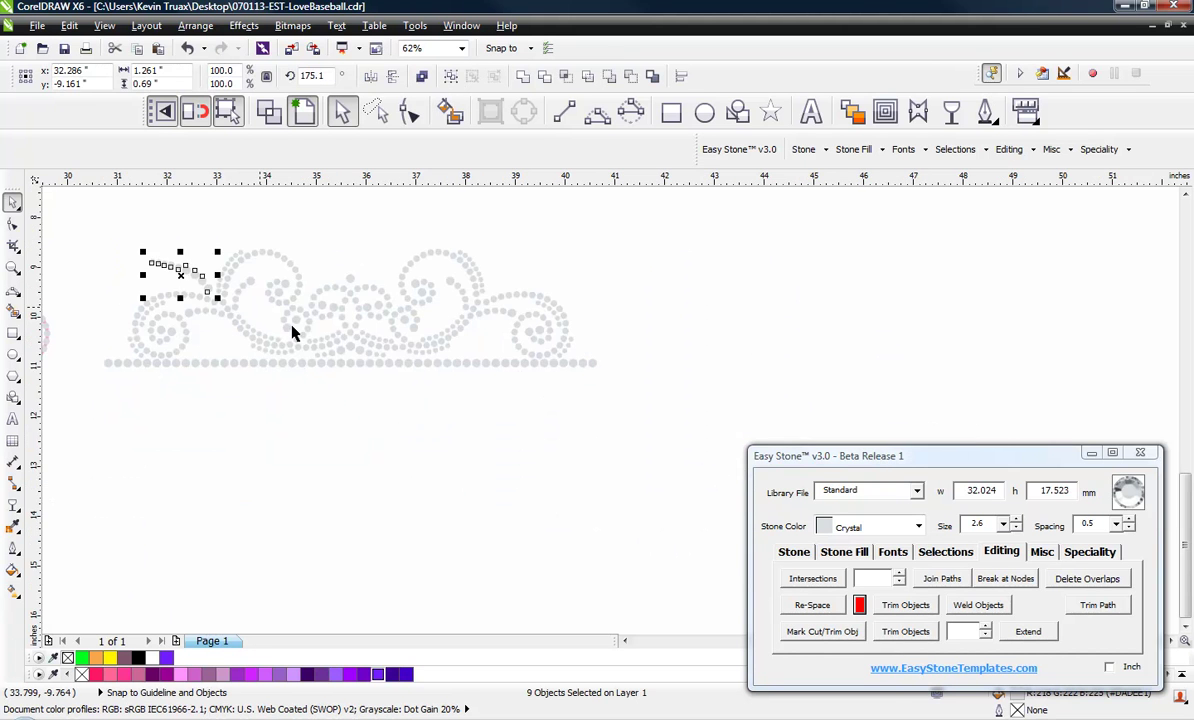
scroll(292, 333, "up", 2)
left_click(346, 368, "shift")
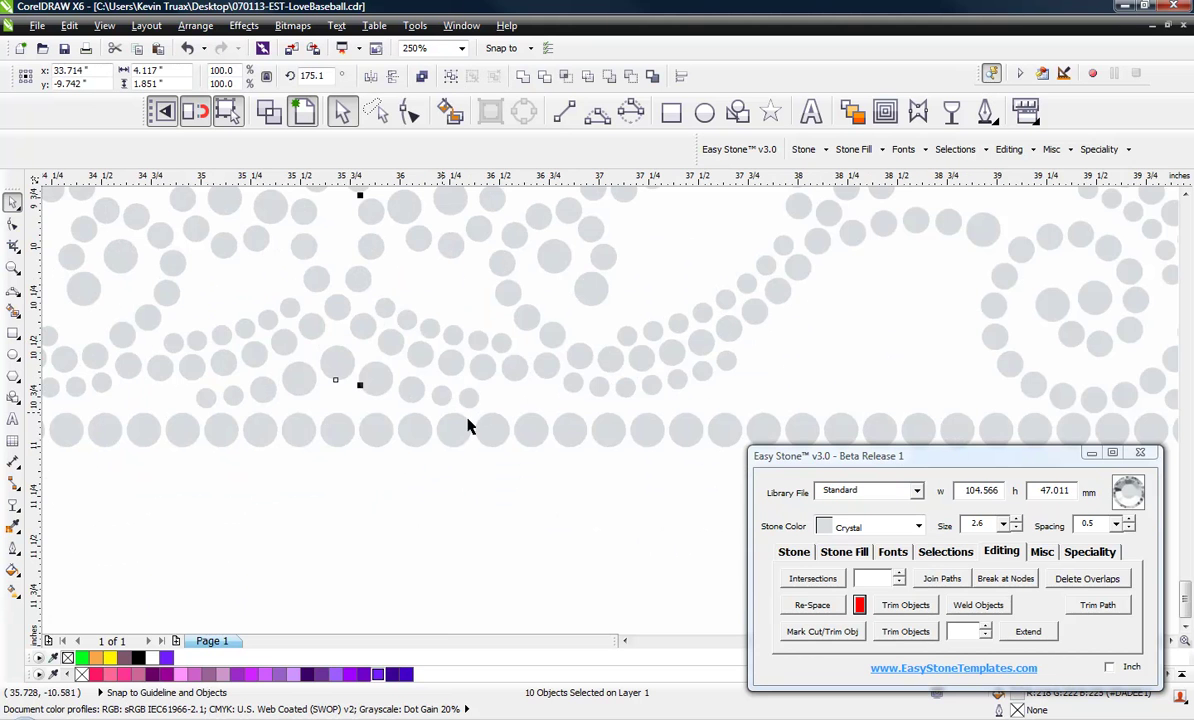
scroll(467, 425, "down", 2)
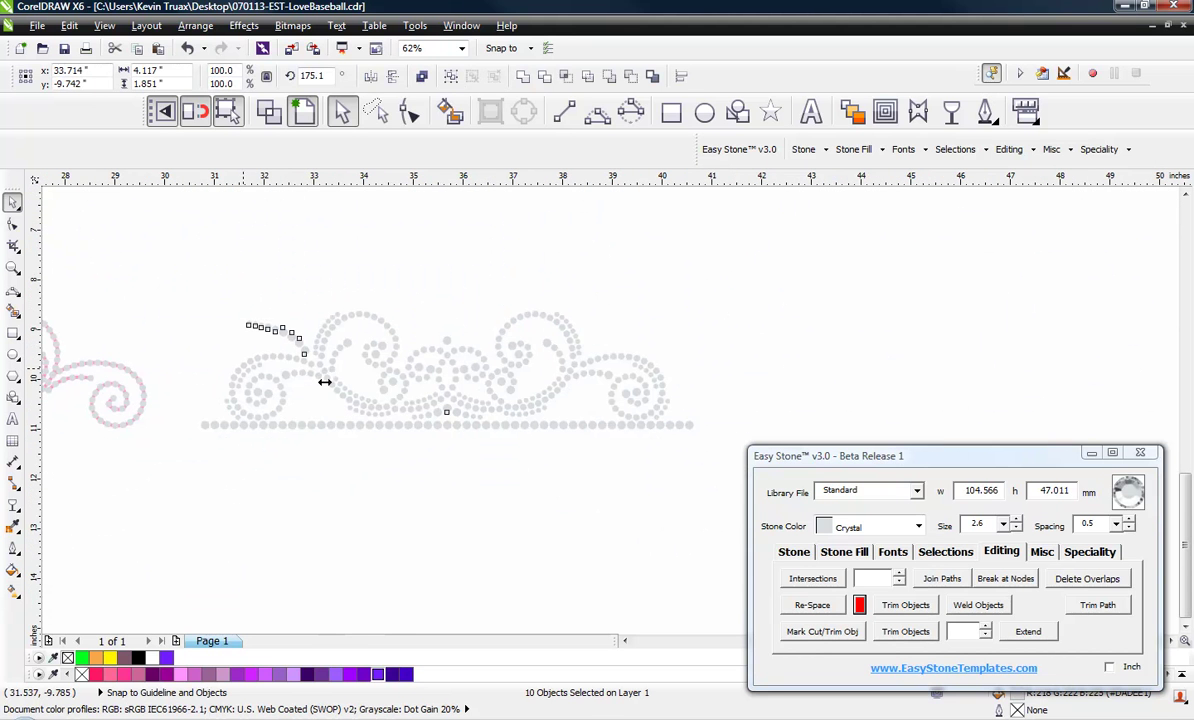
left_click_drag(324, 382, 620, 340)
Align the mirrored tapering curve by placing its copied centre stone exactly over the original centre stone.
scroll(457, 410, "up", 1)
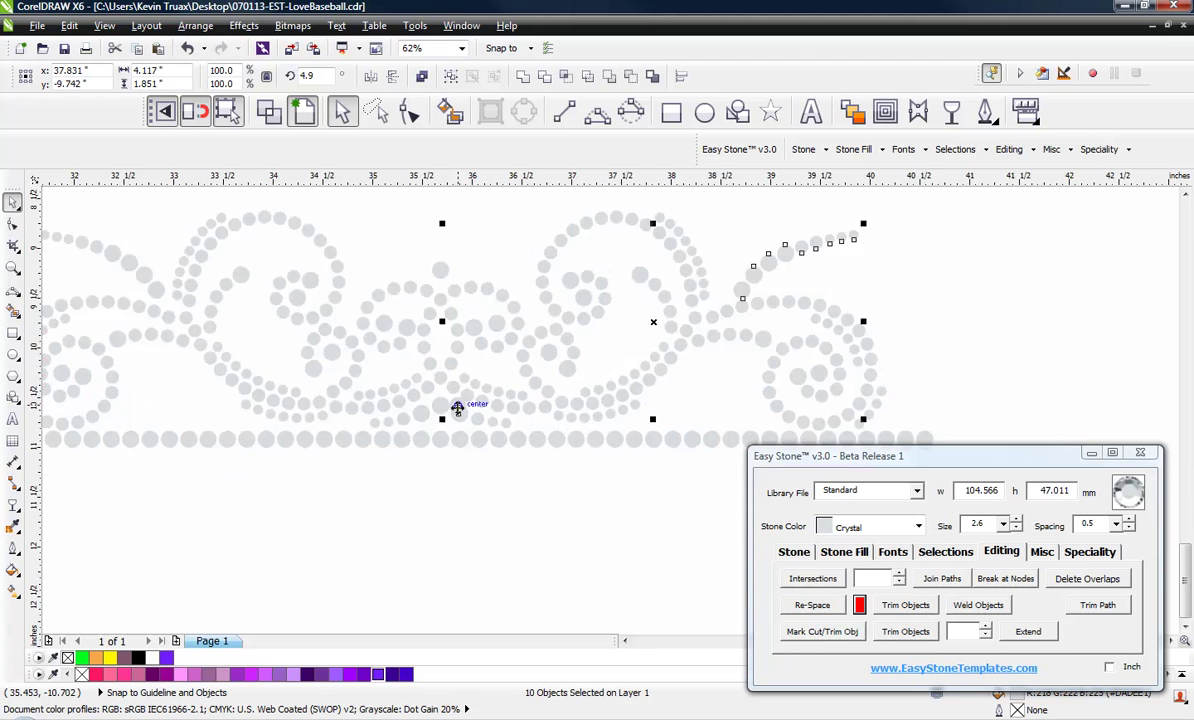
scroll(457, 410, "up", 3)
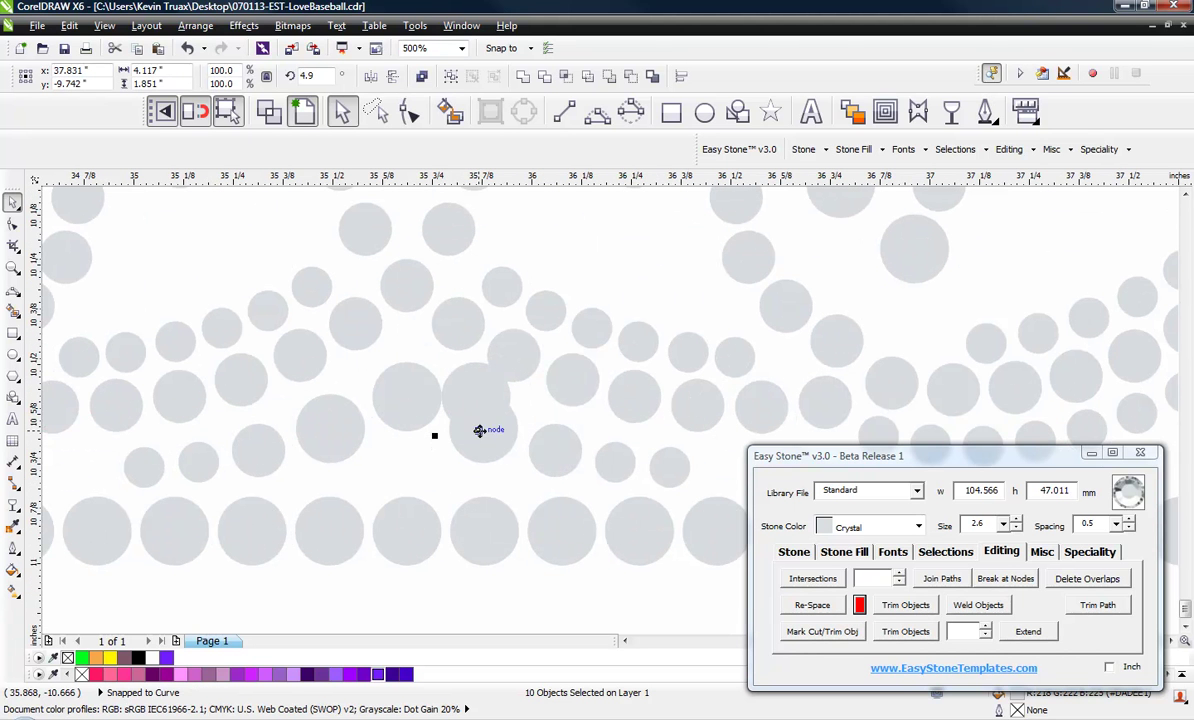
left_click_drag(474, 395, 405, 395)
scroll(400, 395, "down", 1)
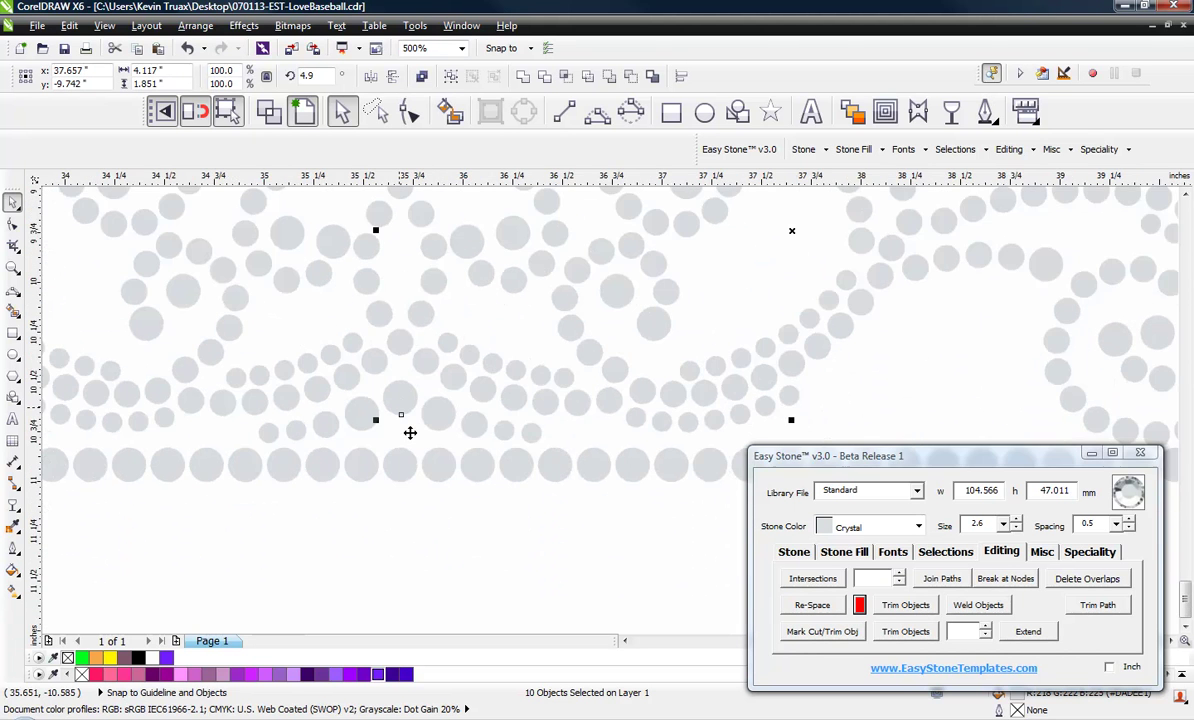
scroll(410, 432, "down", 2)
left_click(512, 476)
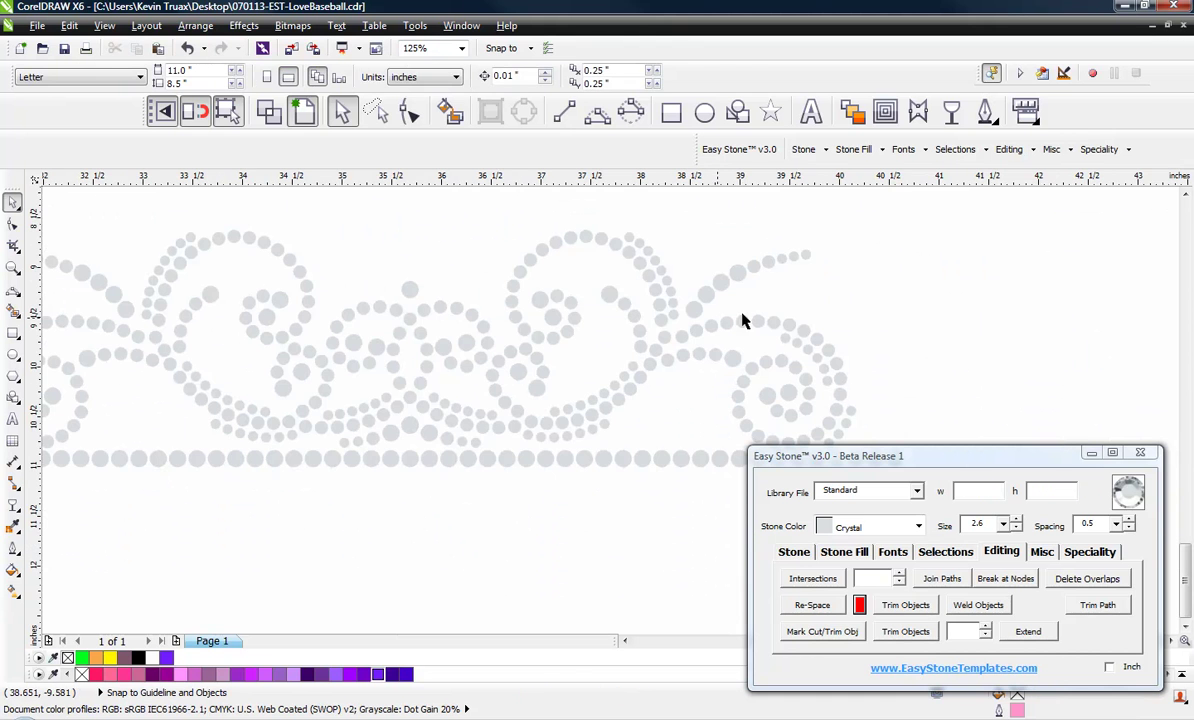
Run Check Spacing on the complete swirl design to delete its overlapping stones.
scroll(742, 320, "down", 1)
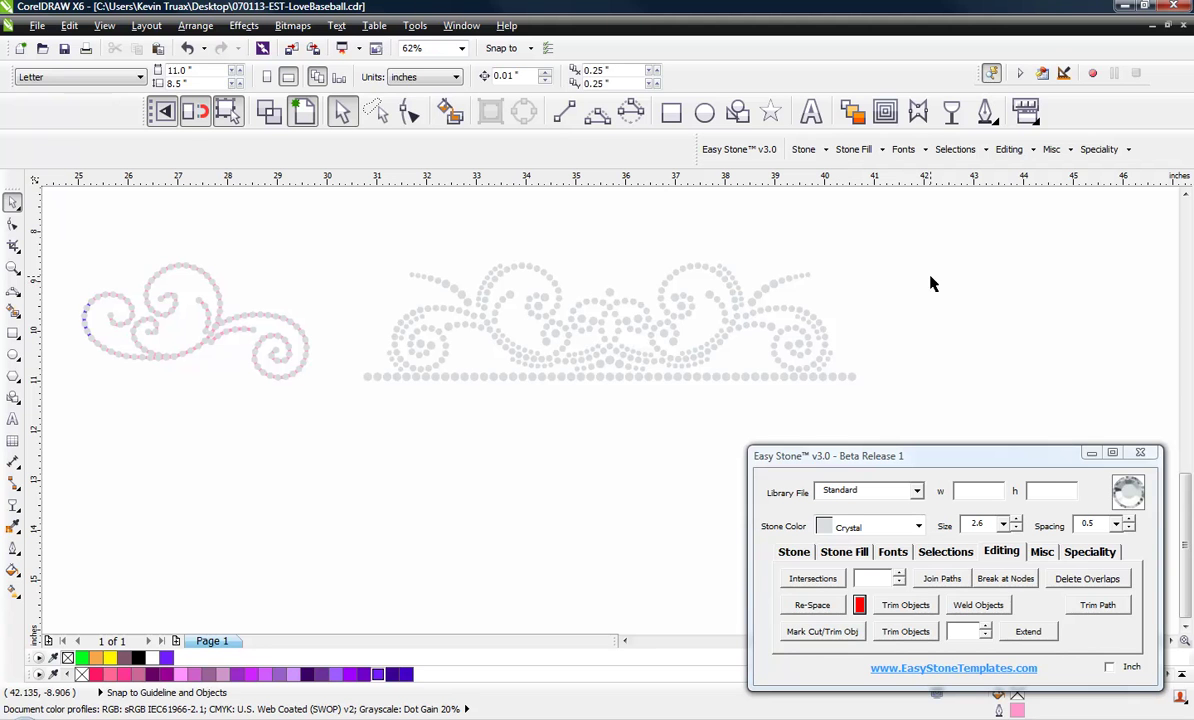
left_click_drag(968, 223, 335, 426)
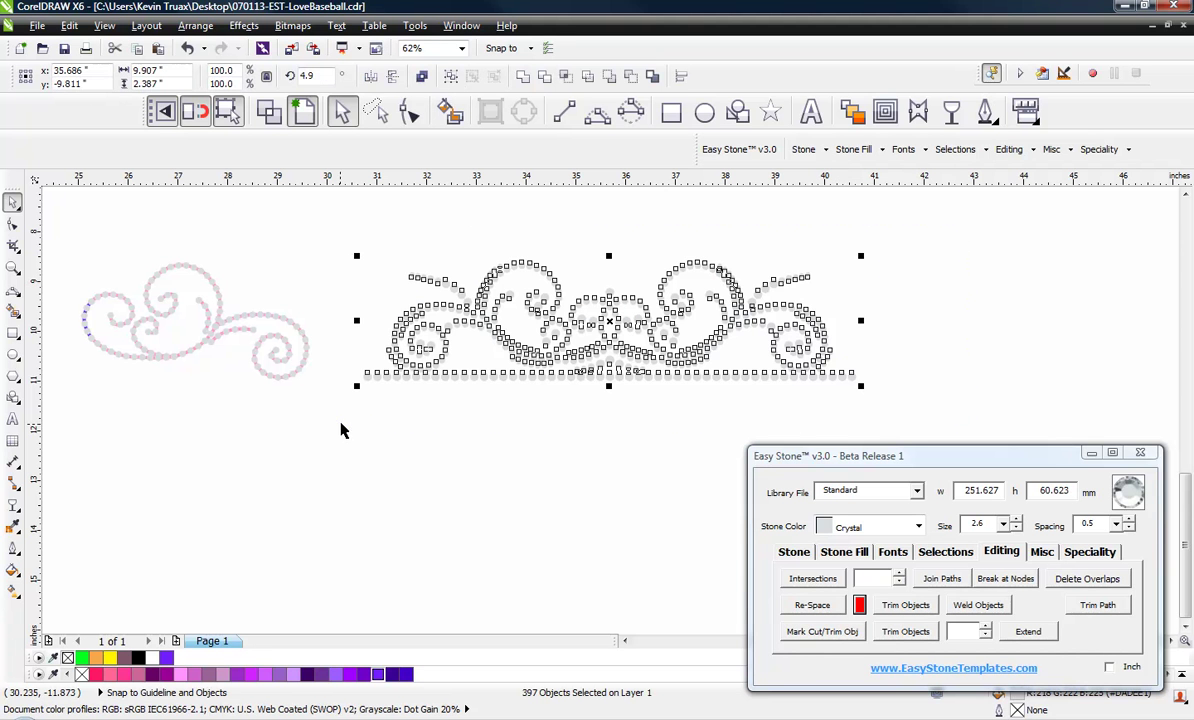
left_click(1040, 552)
left_click(815, 605)
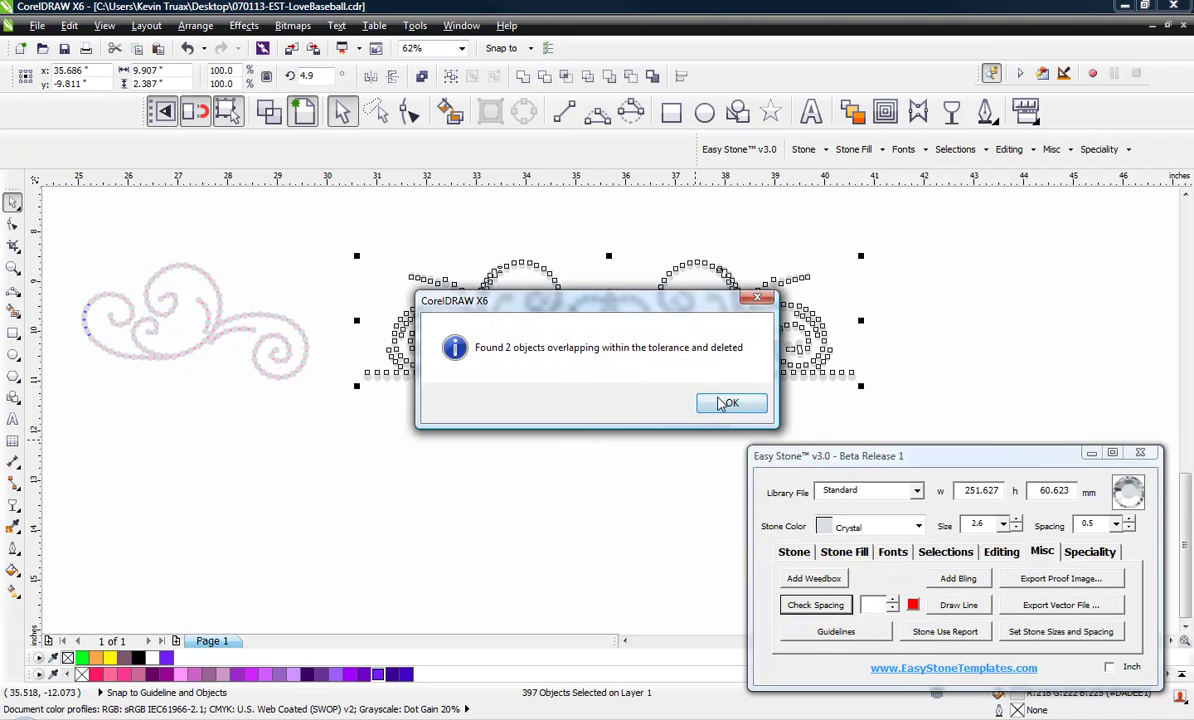
left_click(723, 399)
Duplicate the complete stone design straight down by about 3.76 in.
scroll(341, 299, "down", 2)
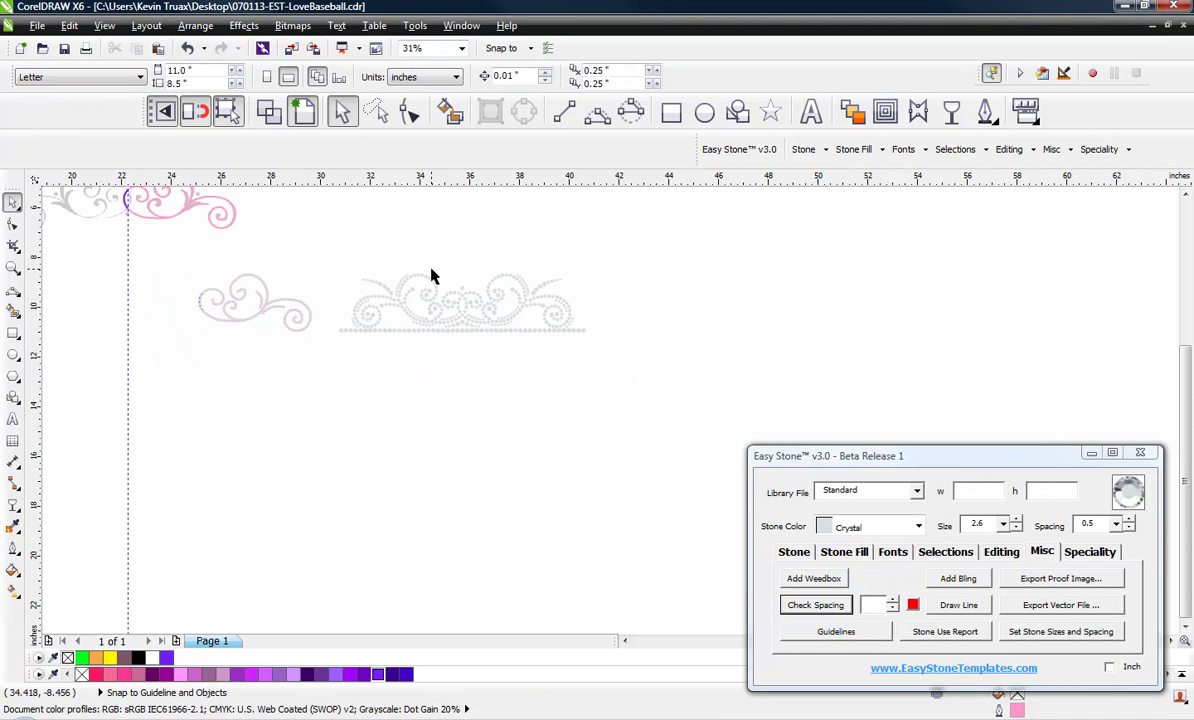
scroll(458, 288, "up", 2)
left_click_drag(197, 244, 730, 432)
left_click_drag(473, 341, 480, 528)
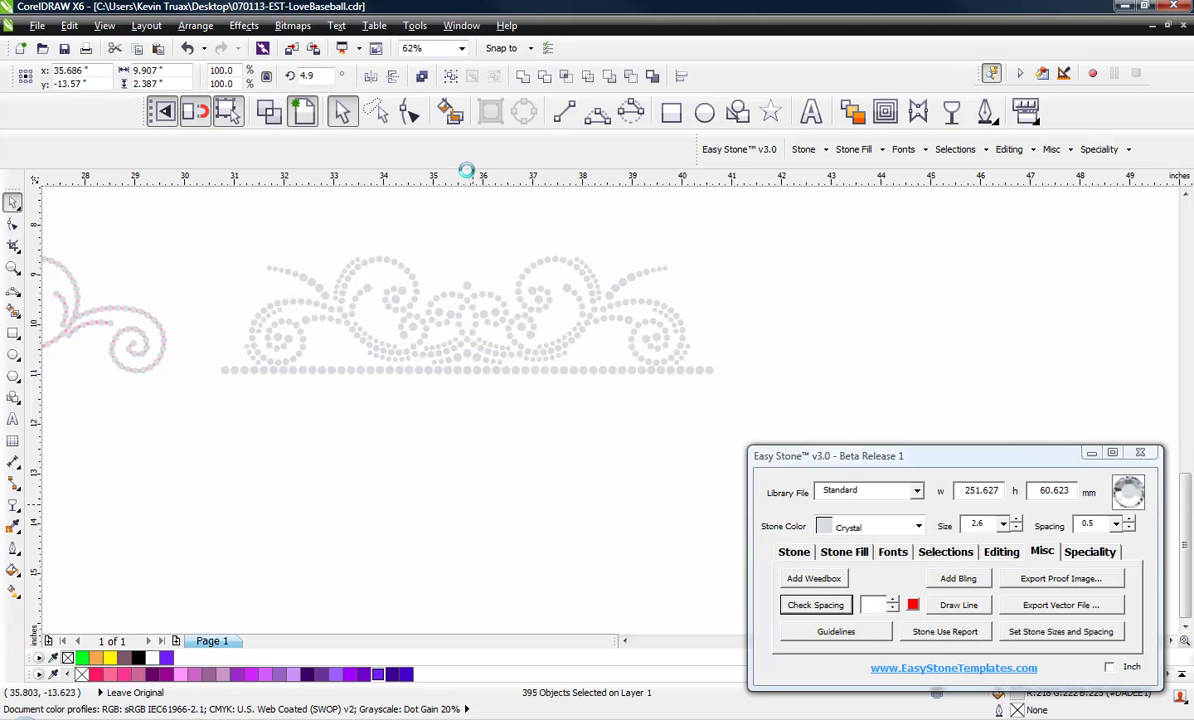
Try to flip the lower copy of the design vertically, and undo the attempt.
key("Return")
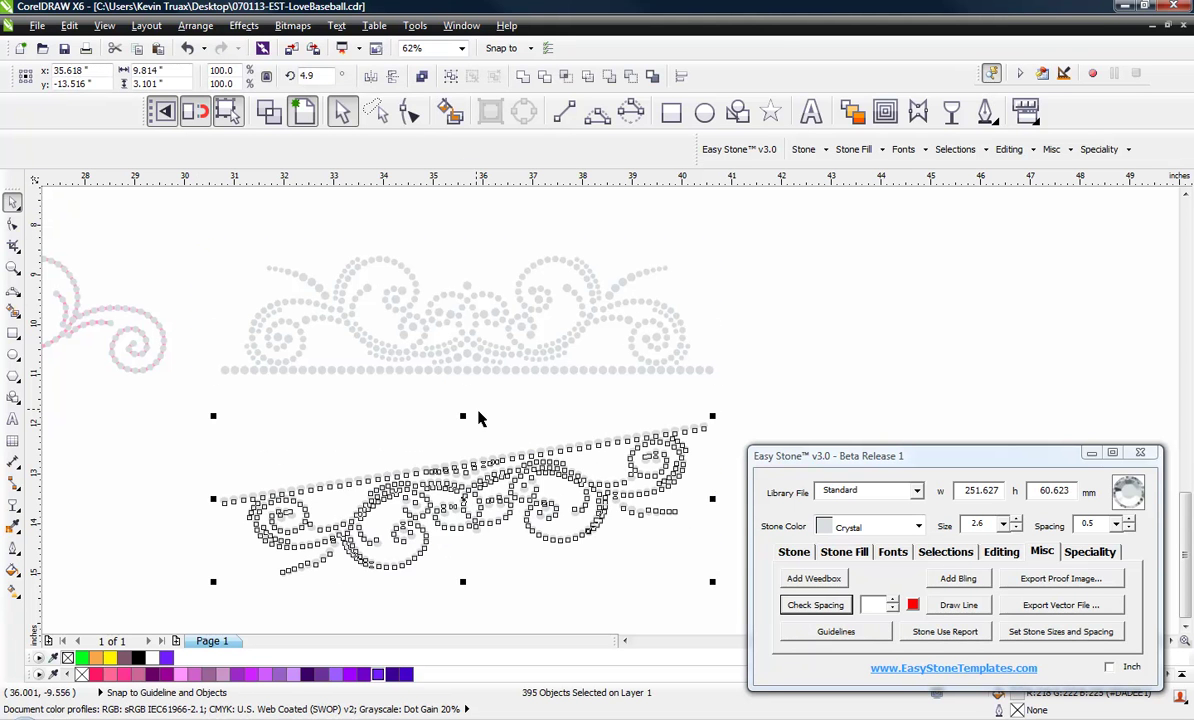
key("ctrl+z")
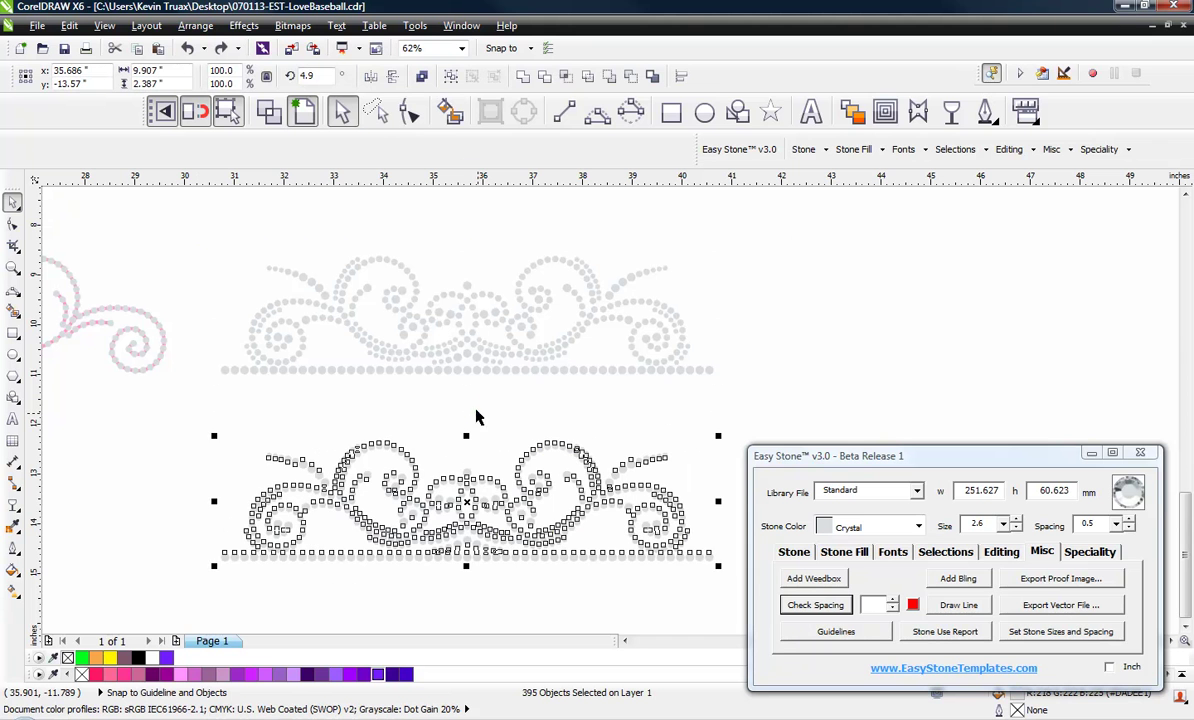
key("ctrl+shift+z")
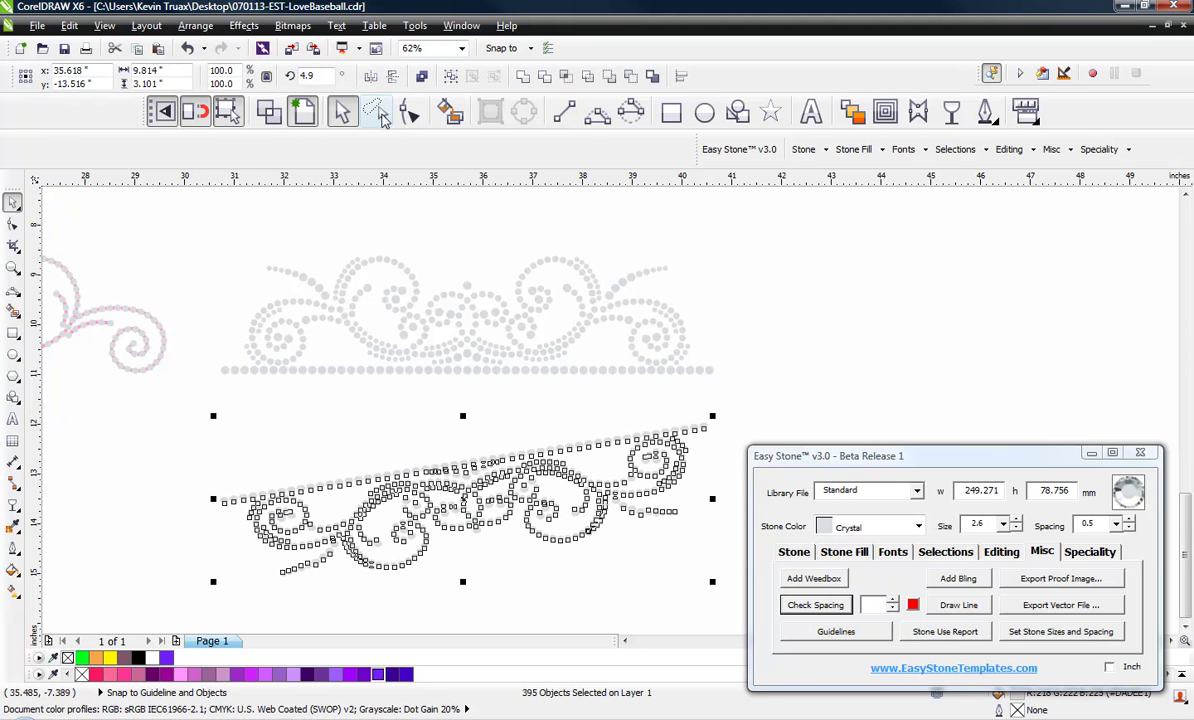
key("ctrl+z")
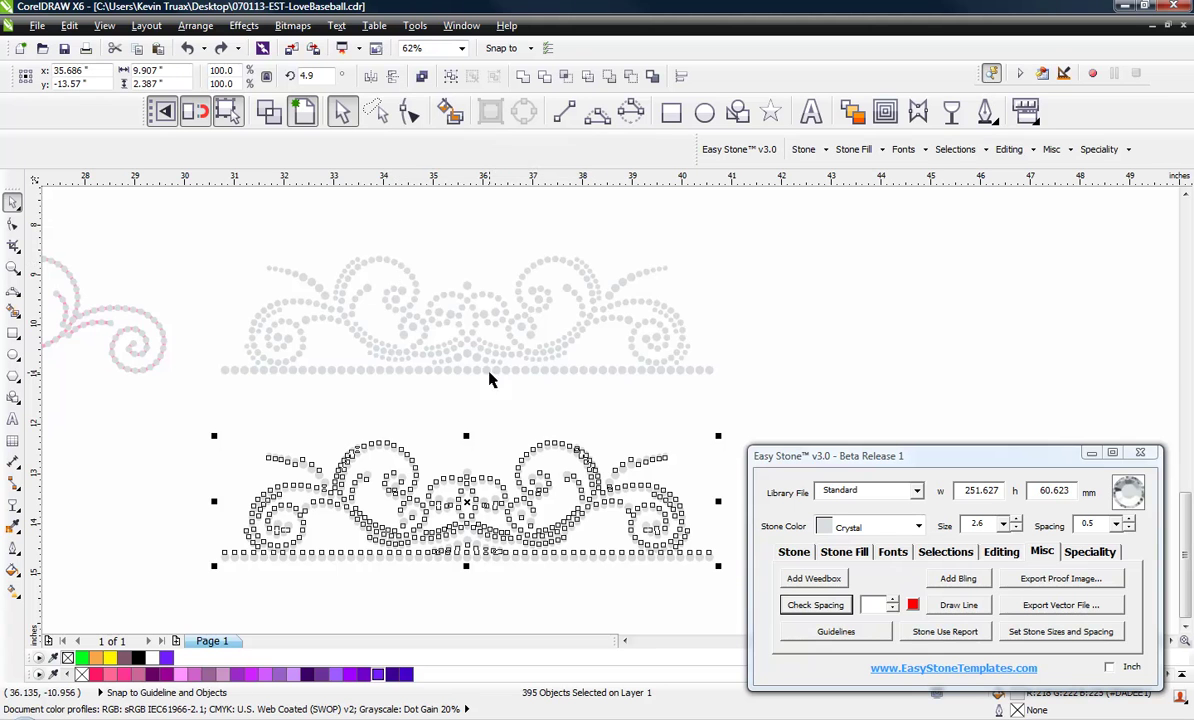
Mirror the lower copy vertically at 100% scale across its bottom edge so the swirls point downward.
scroll(506, 333, "down", 2)
scroll(506, 402, "up", 2)
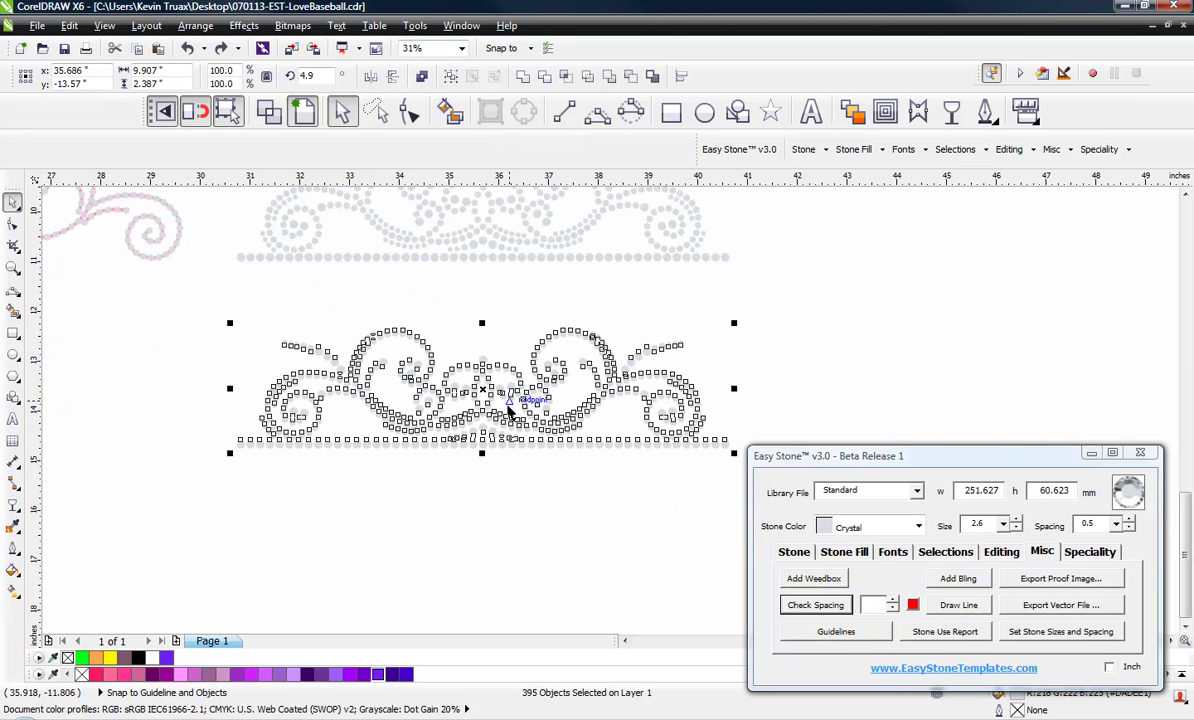
left_click_drag(475, 503, 478, 538)
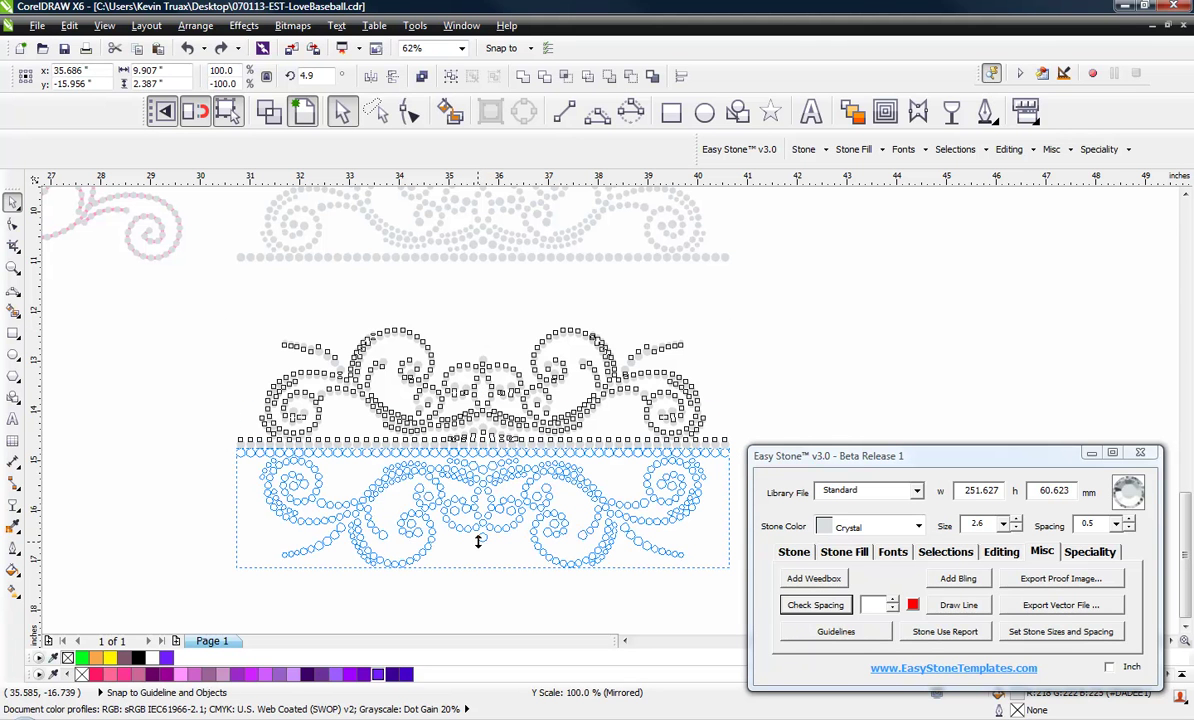
left_click_drag(478, 540, 478, 540)
left_click(453, 352)
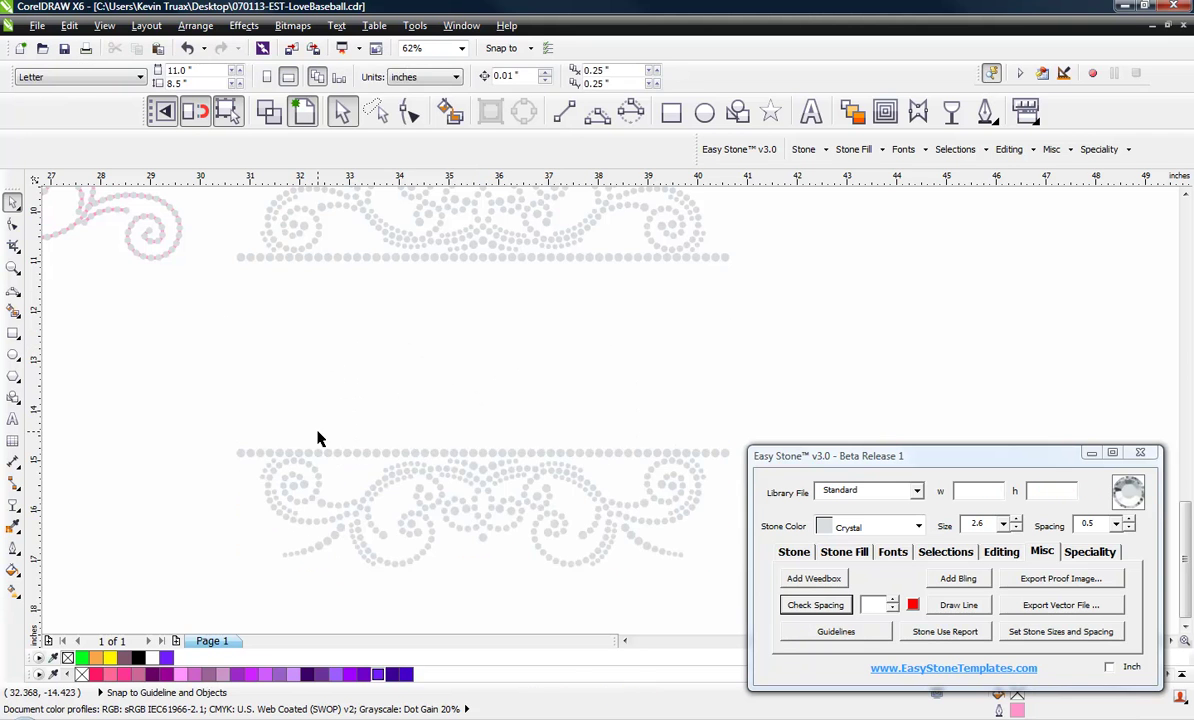
Move the flipped design up beneath the original so both halves together span about 6.18 in in height.
left_click_drag(243, 418, 565, 536)
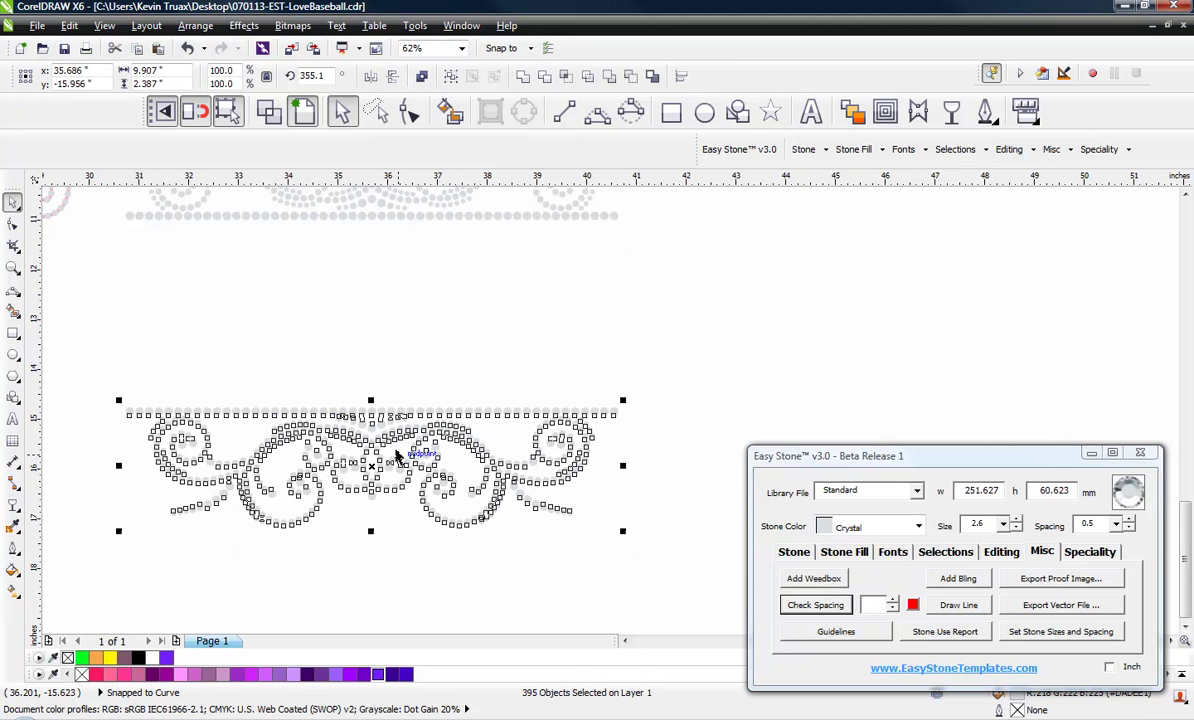
left_click_drag(397, 455, 390, 316)
left_click(482, 525)
Move both halves together about 5.2 in right and 2.1 in up, and add a weedbox around them.
scroll(469, 501, "down", 1)
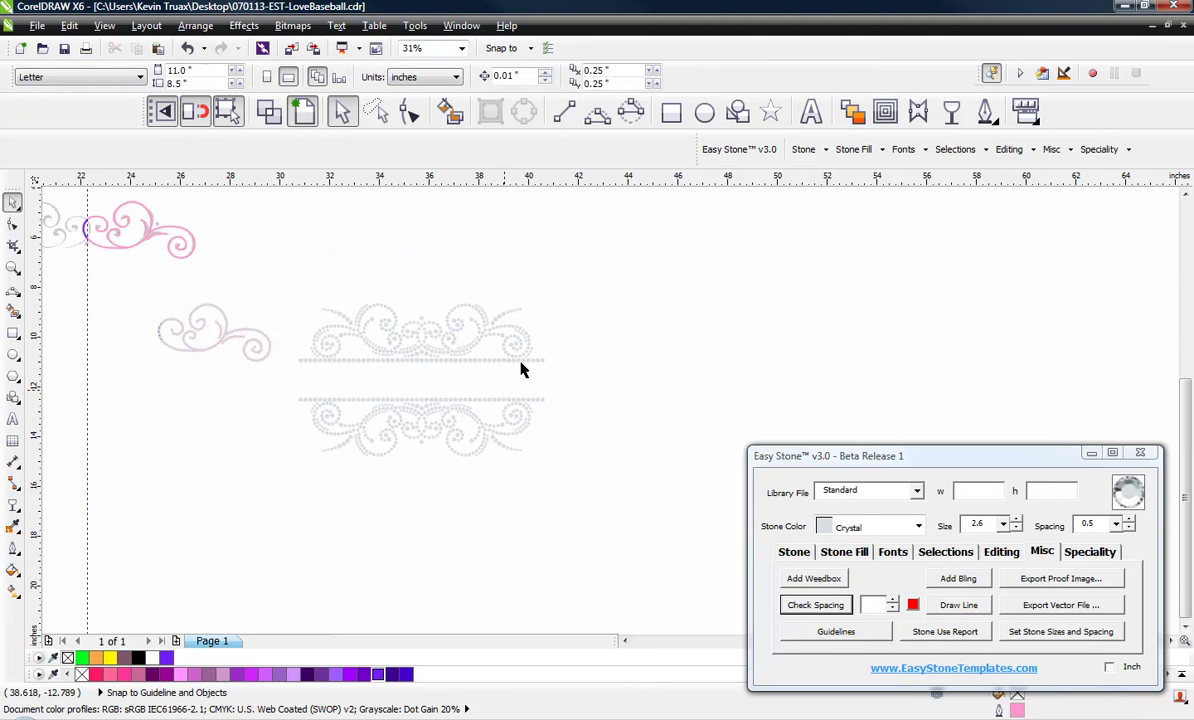
left_click_drag(608, 277, 285, 470)
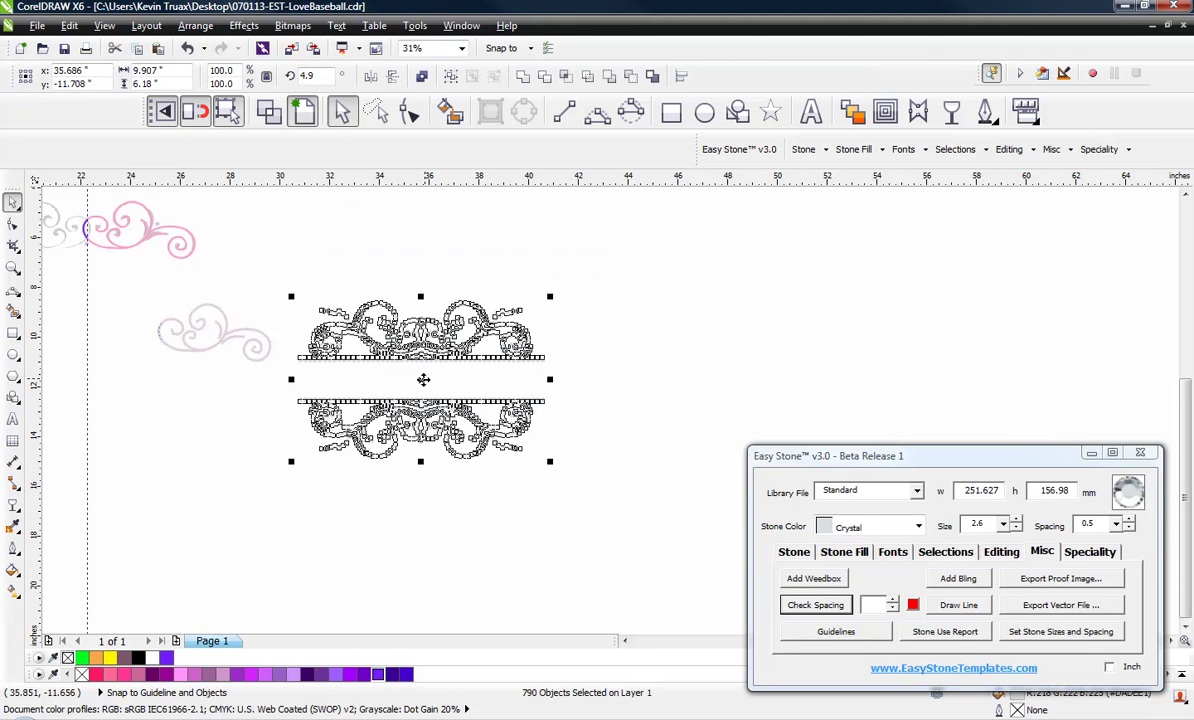
left_click_drag(423, 380, 551, 327)
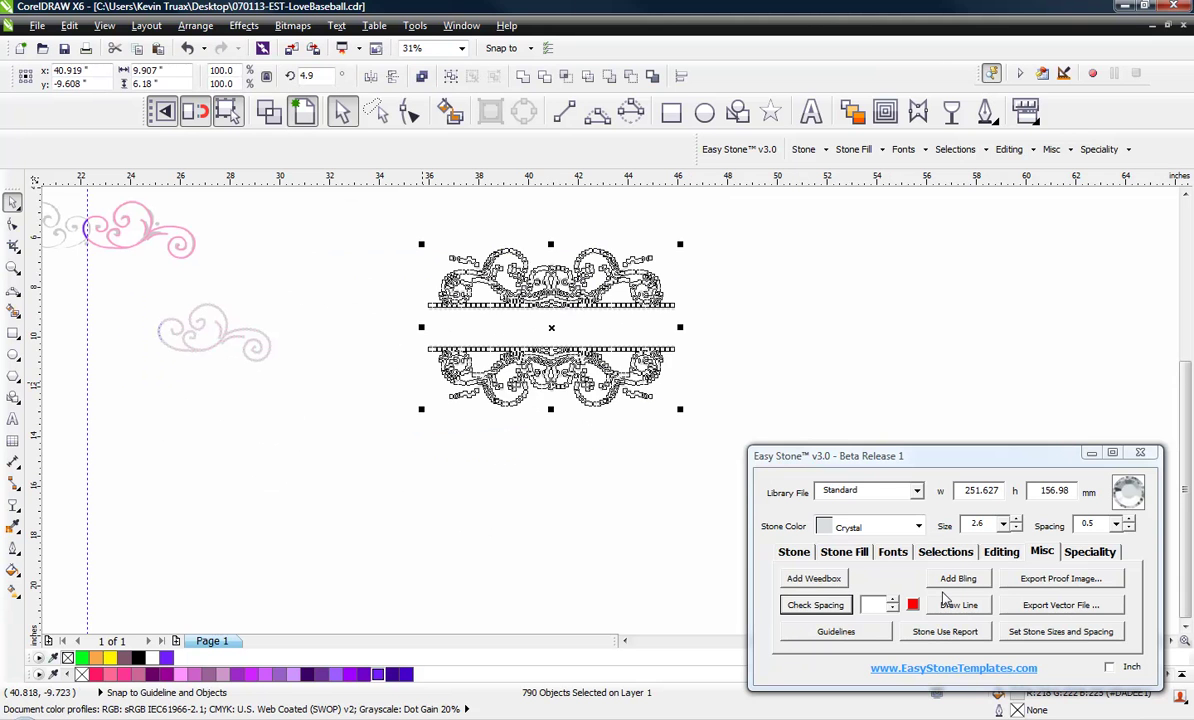
left_click(800, 578)
left_click(575, 378)
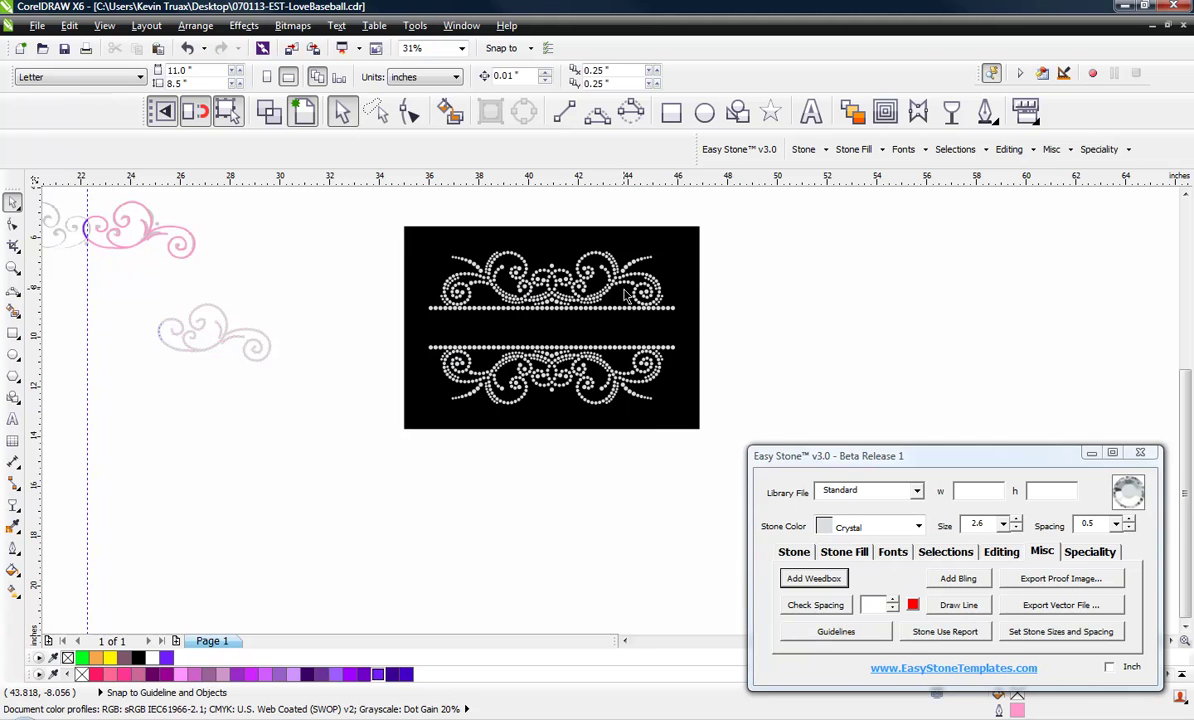
scroll(625, 294, "up", 1)
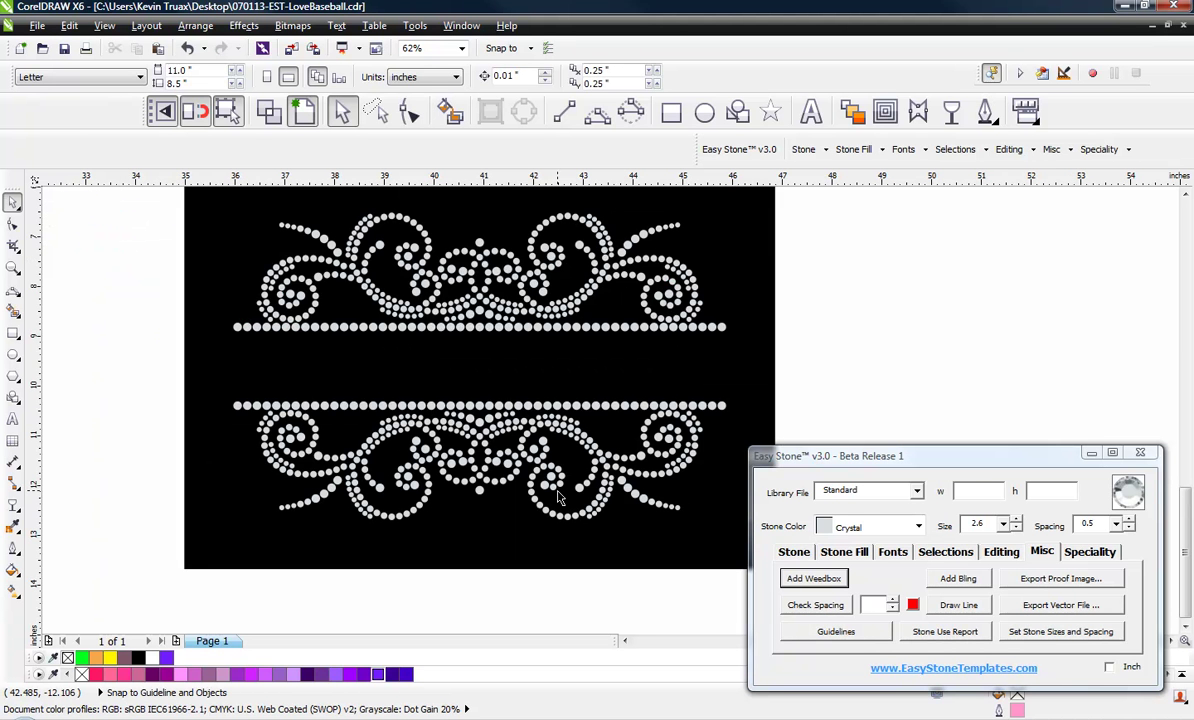